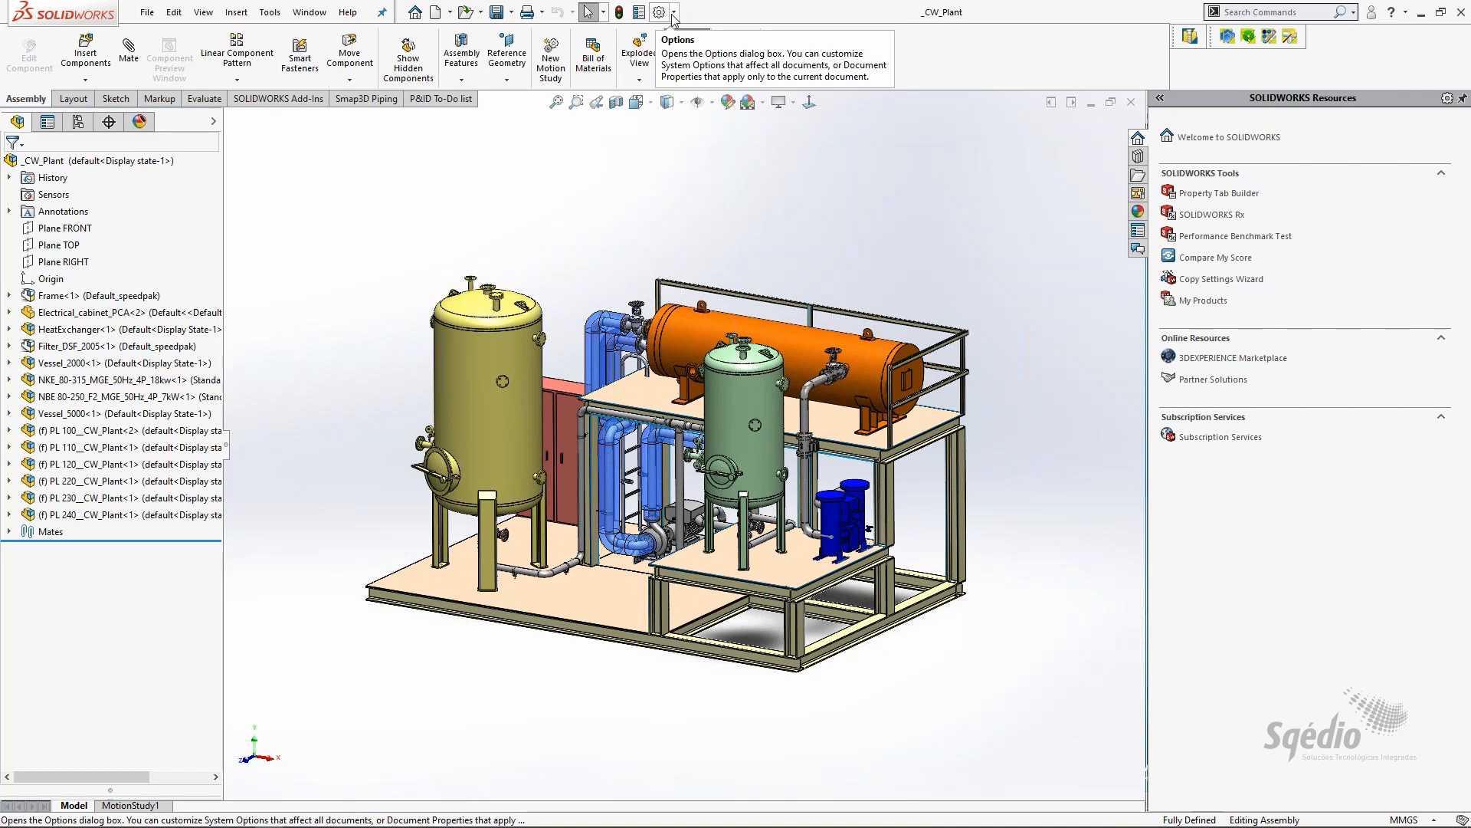
Review the active SOLIDWORKS add-ins, including Smap3D Parts Management and Smap3D Plant Design, and accept the list
left_click(673, 13)
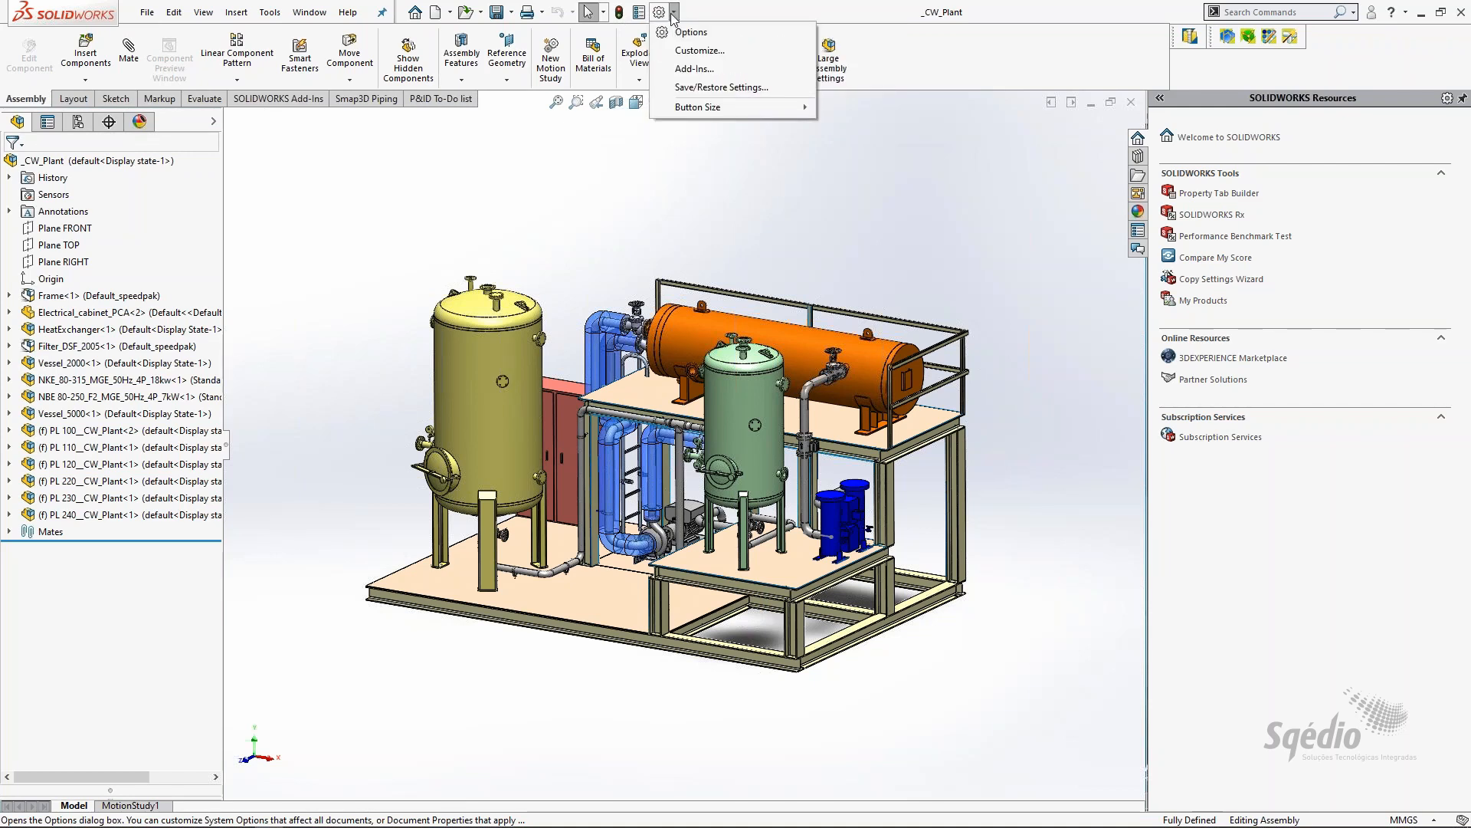
left_click(694, 69)
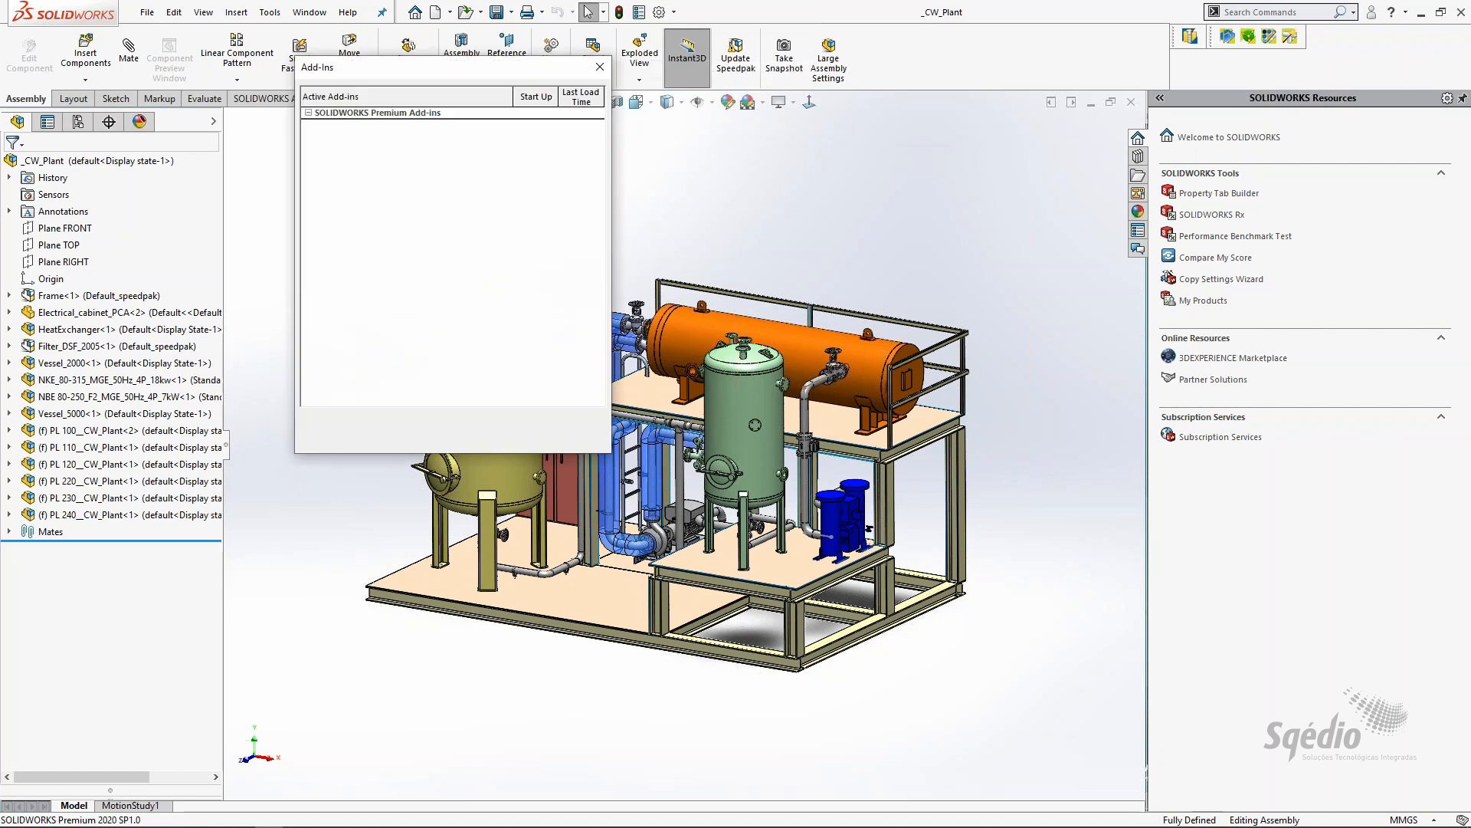
scroll(386, 264, "down", 5)
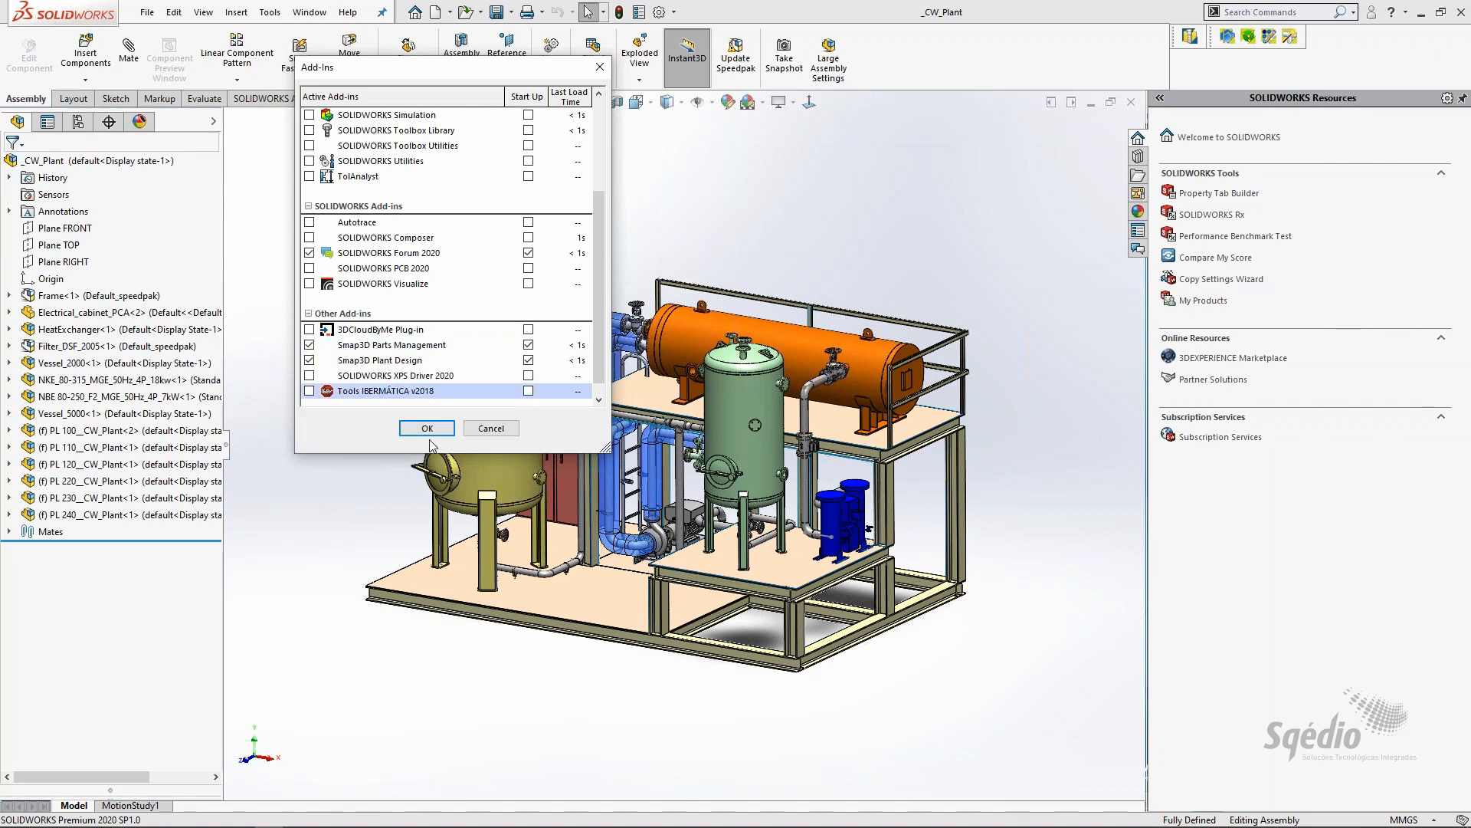
left_click(428, 430)
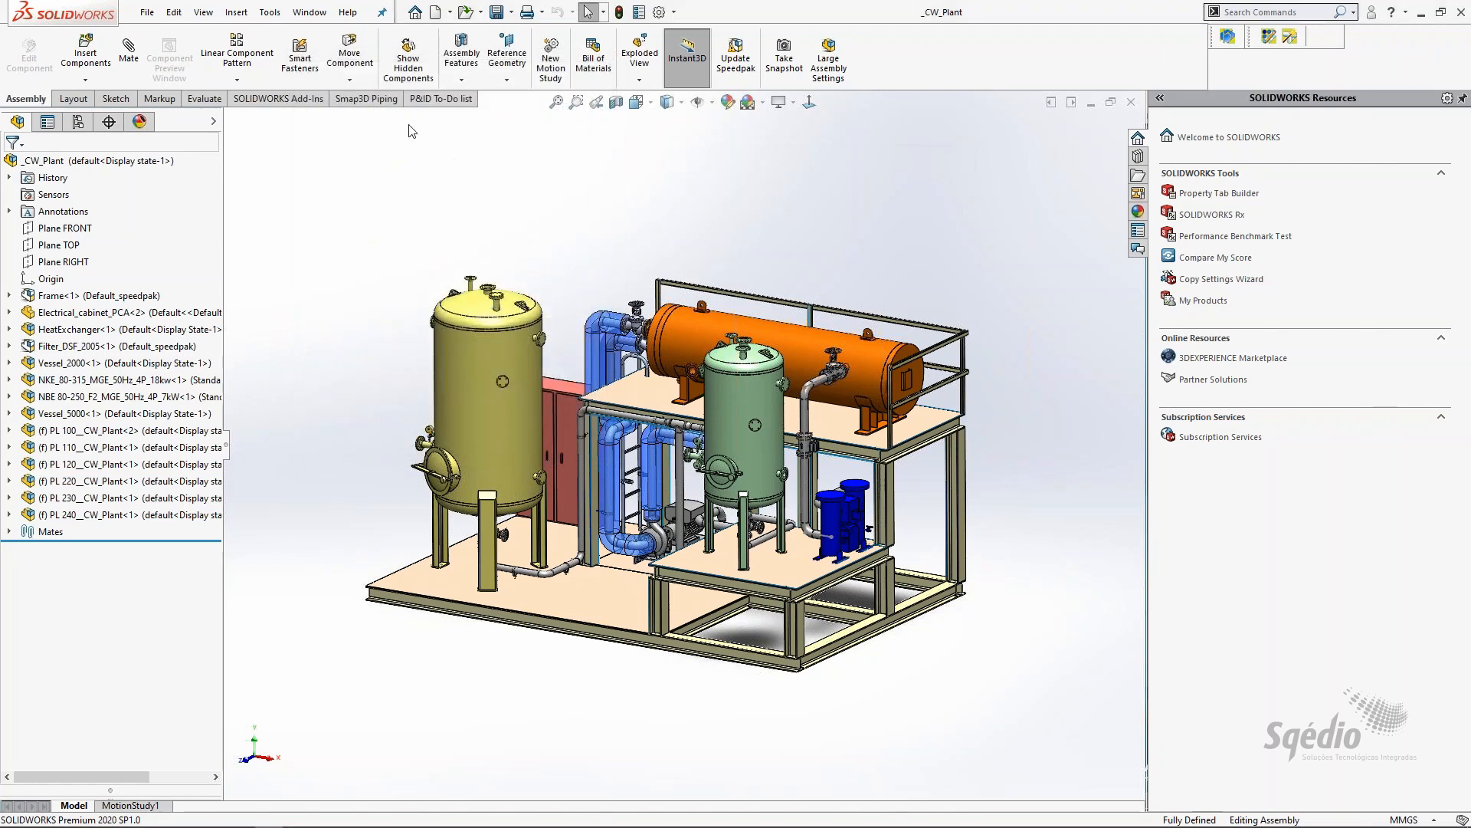
Review the Smap3D Piping and P&ID To-Do list commands and run Piping on the _CW_Plant assembly
left_click(365, 99)
left_click(424, 101)
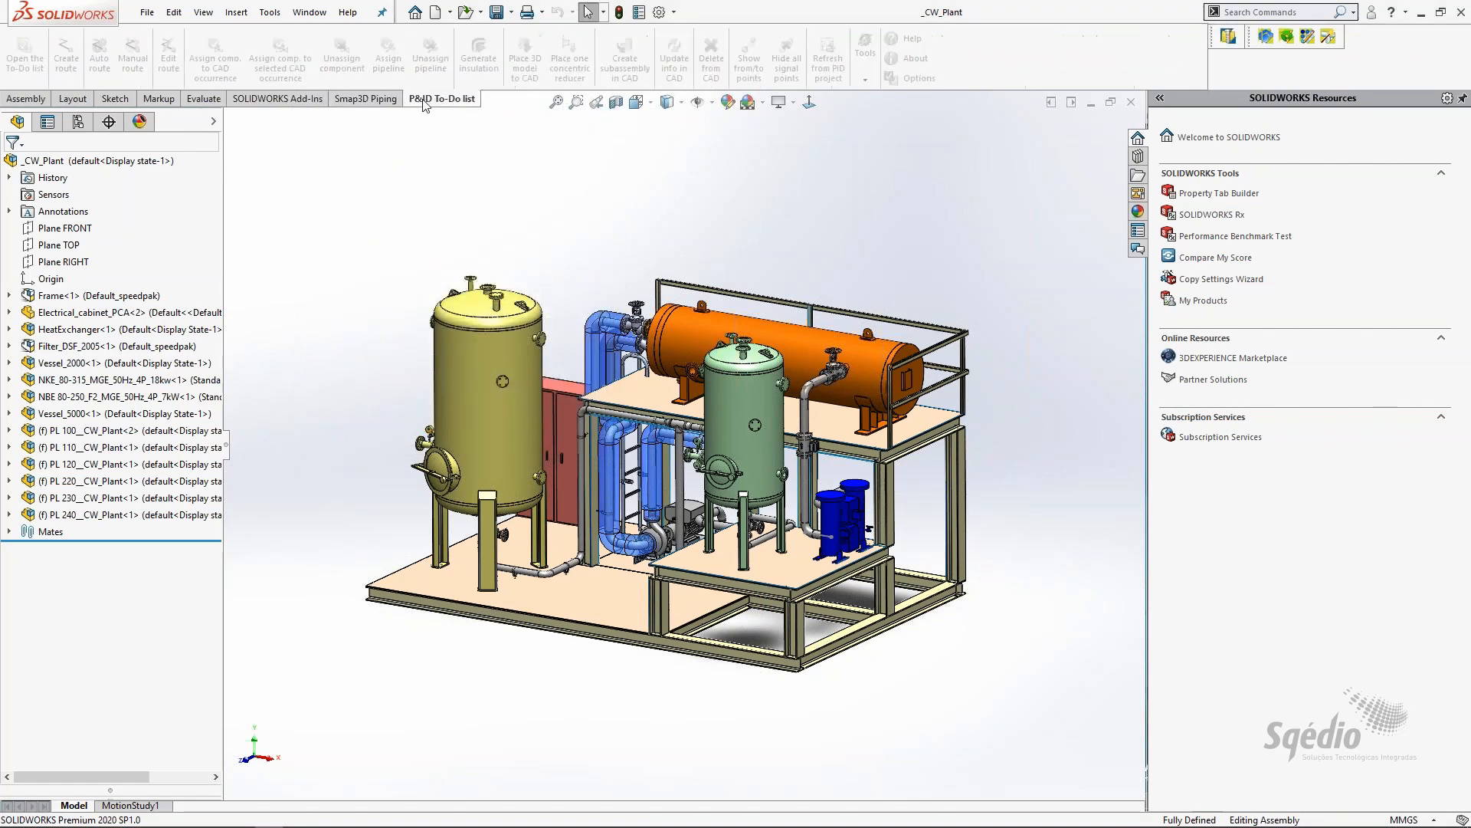
left_click(394, 100)
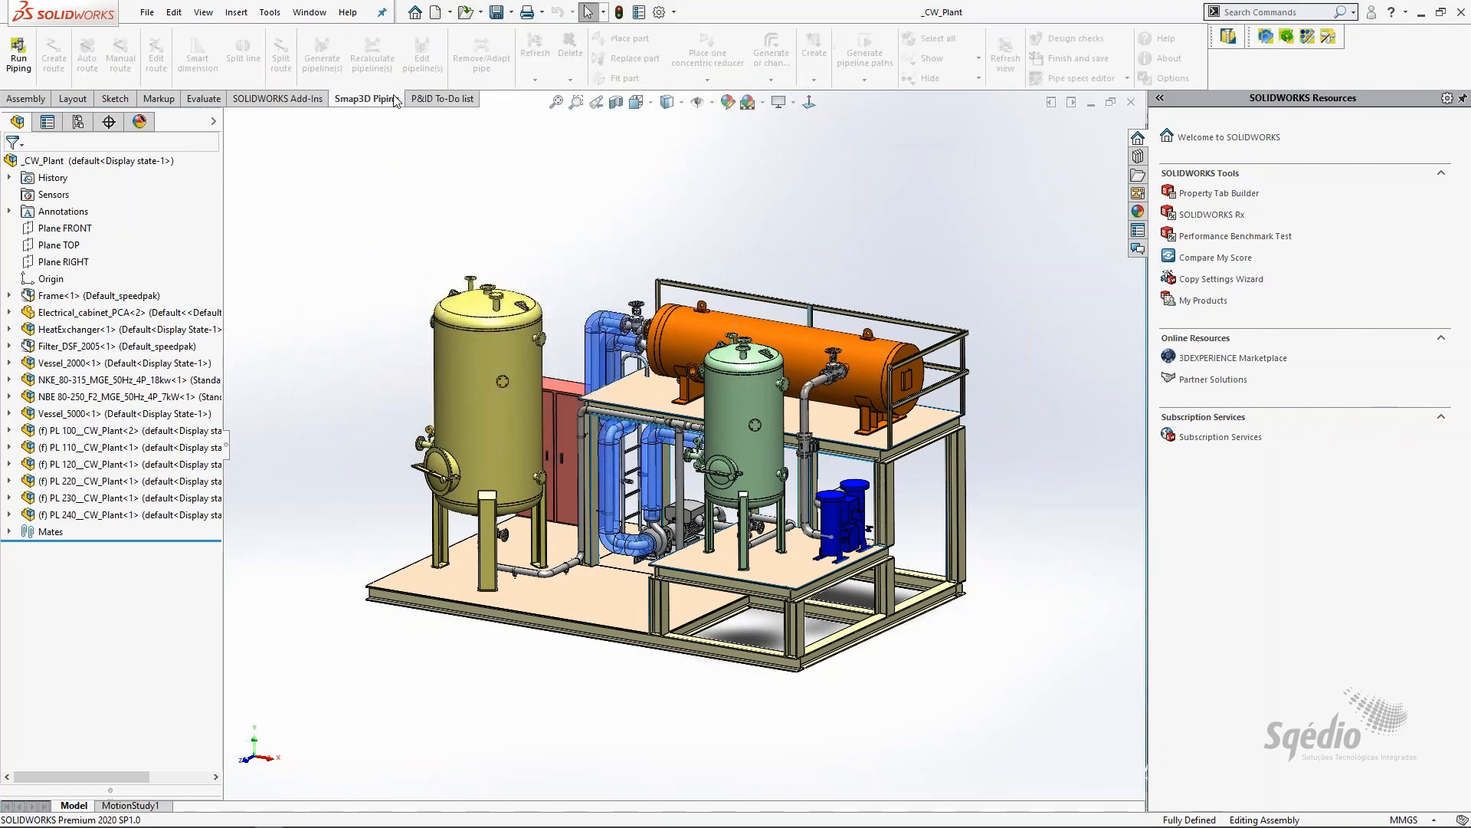
left_click(437, 103)
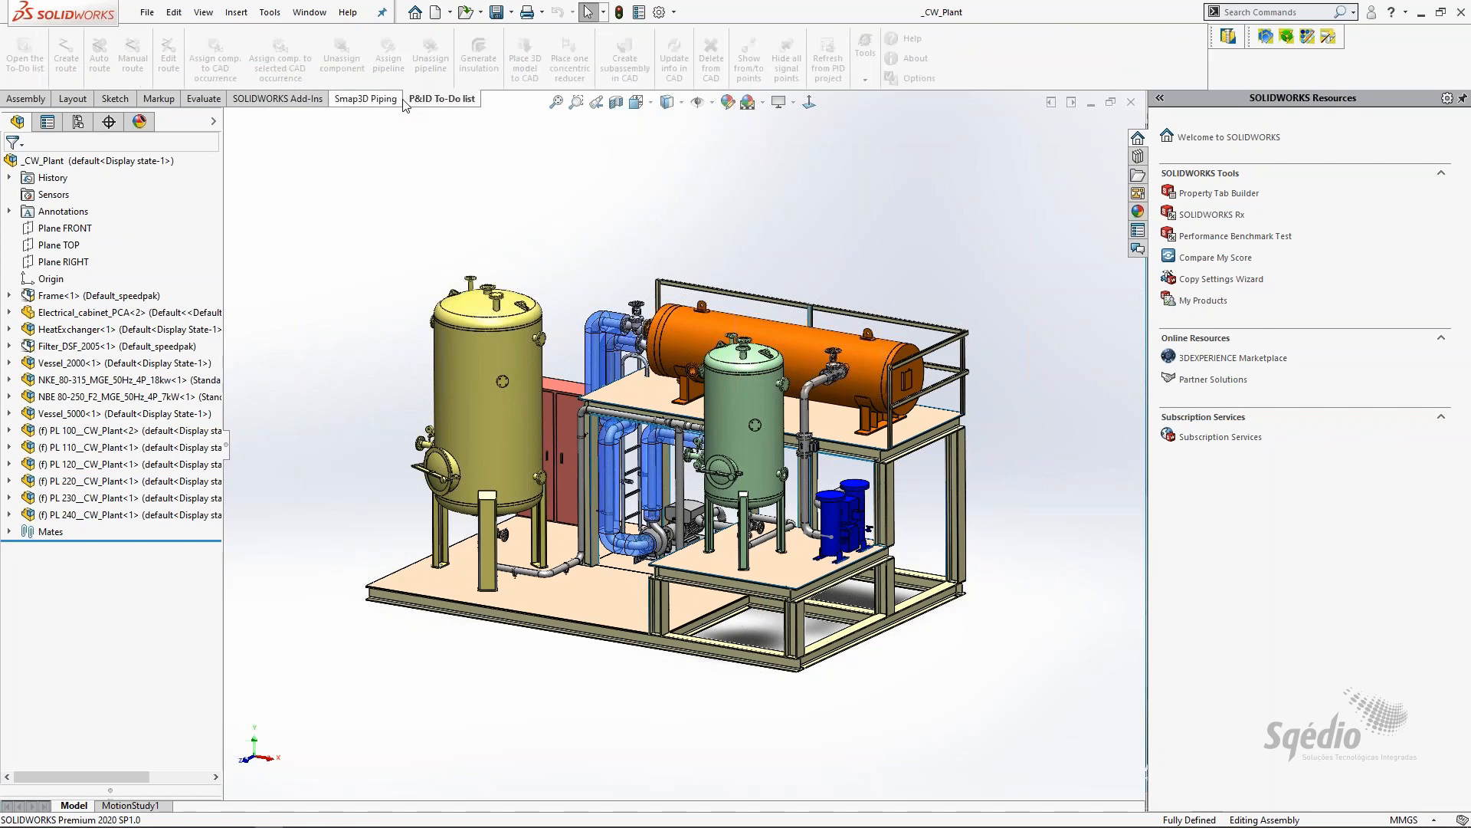
left_click(399, 102)
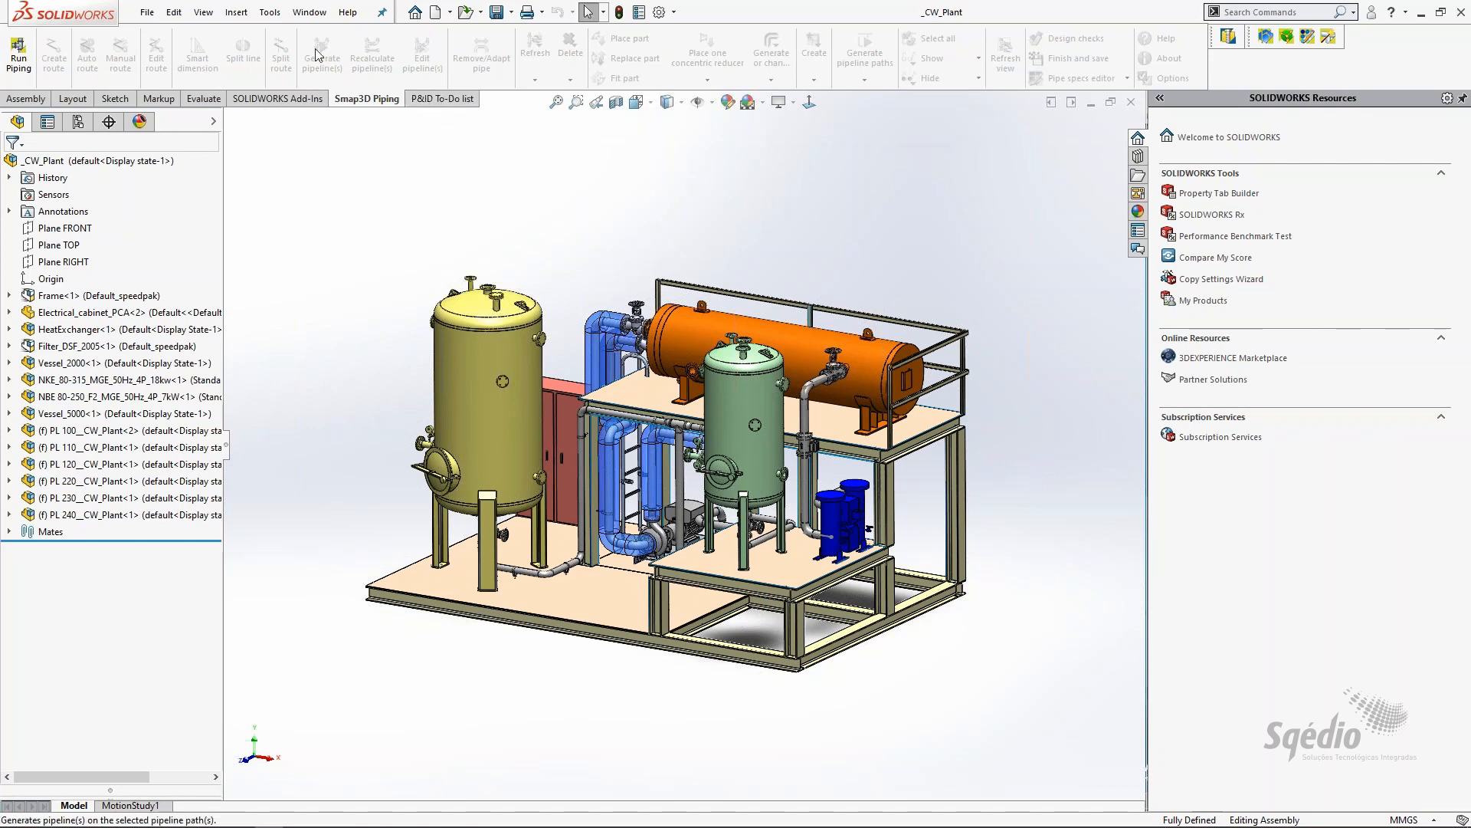
left_click(16, 56)
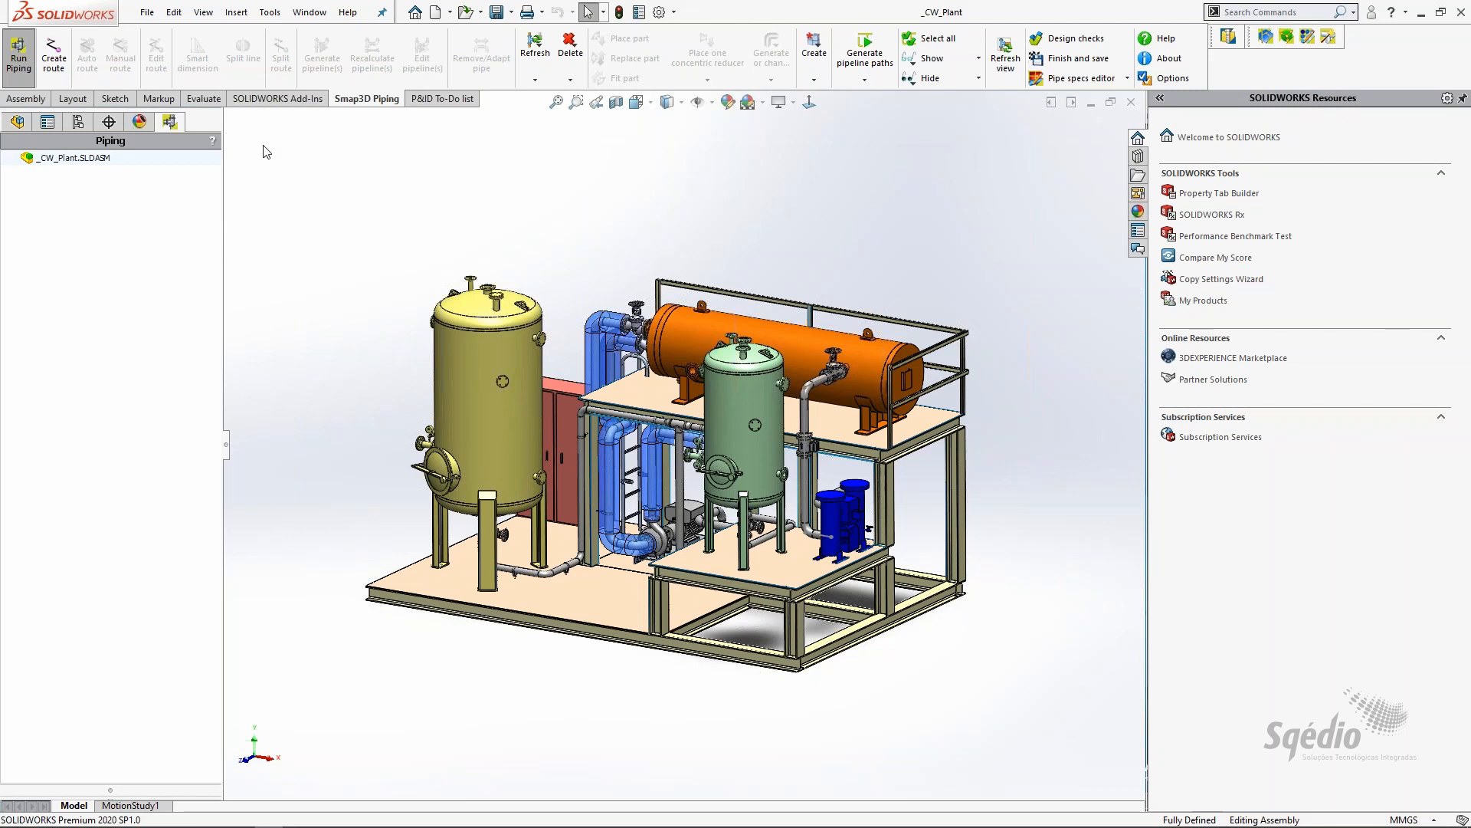
Edit the PL 240__CW_Plant subassembly in the context of the plant assembly
left_click(25, 127)
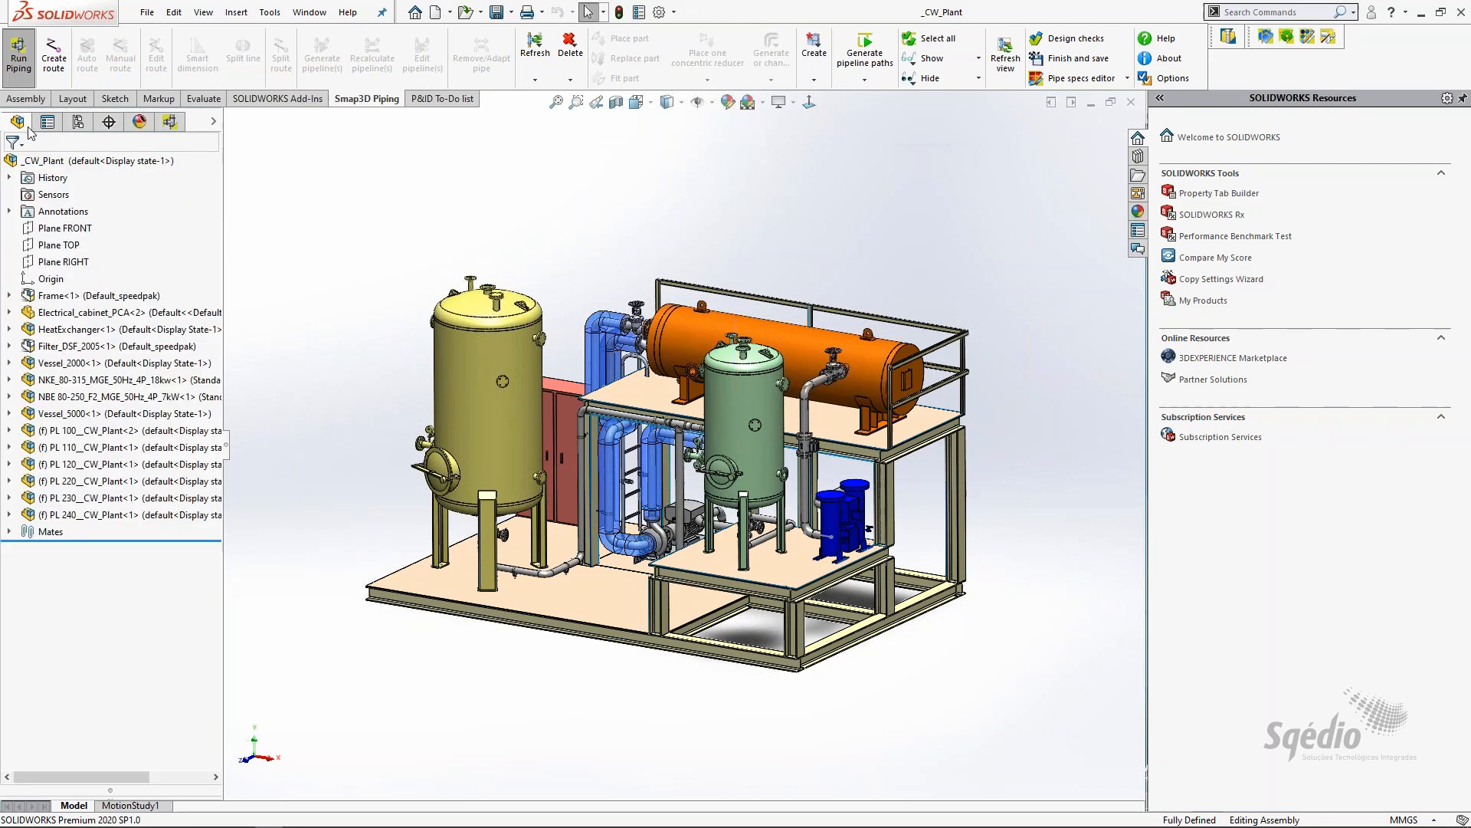
left_click(90, 515)
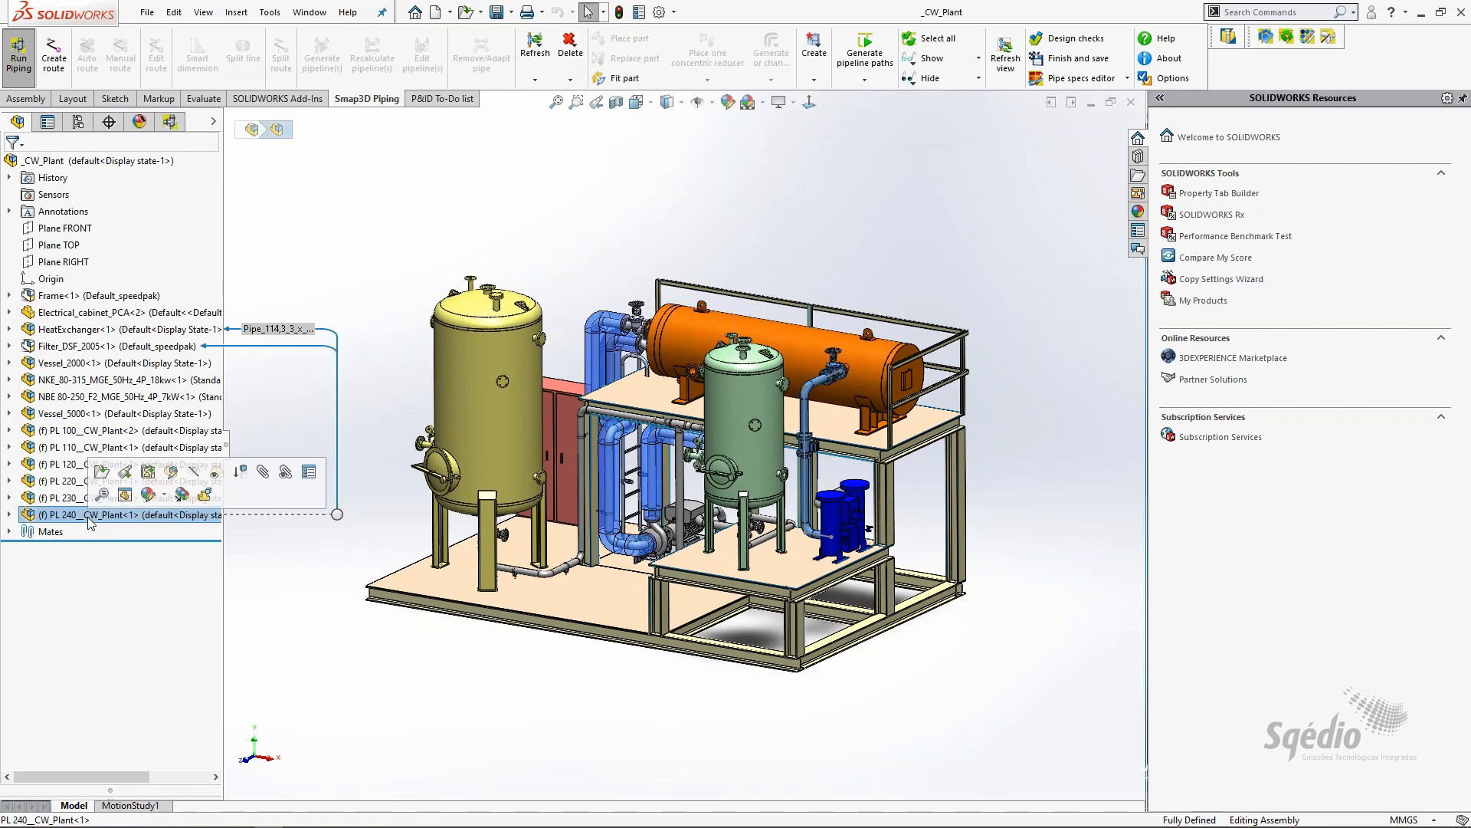
left_click(170, 472)
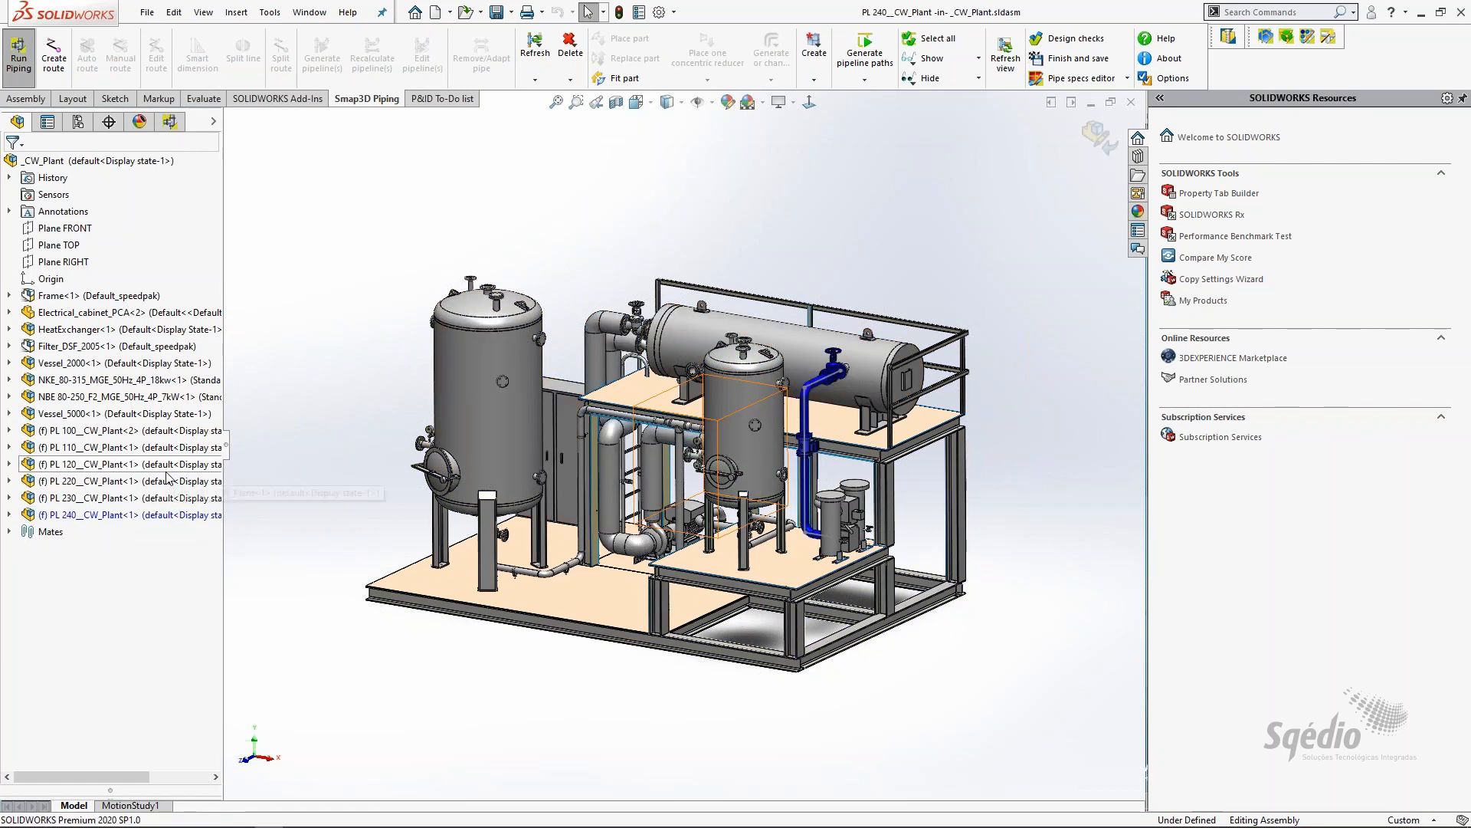
scroll(858, 426, "down", 3)
scroll(858, 425, "down", 3)
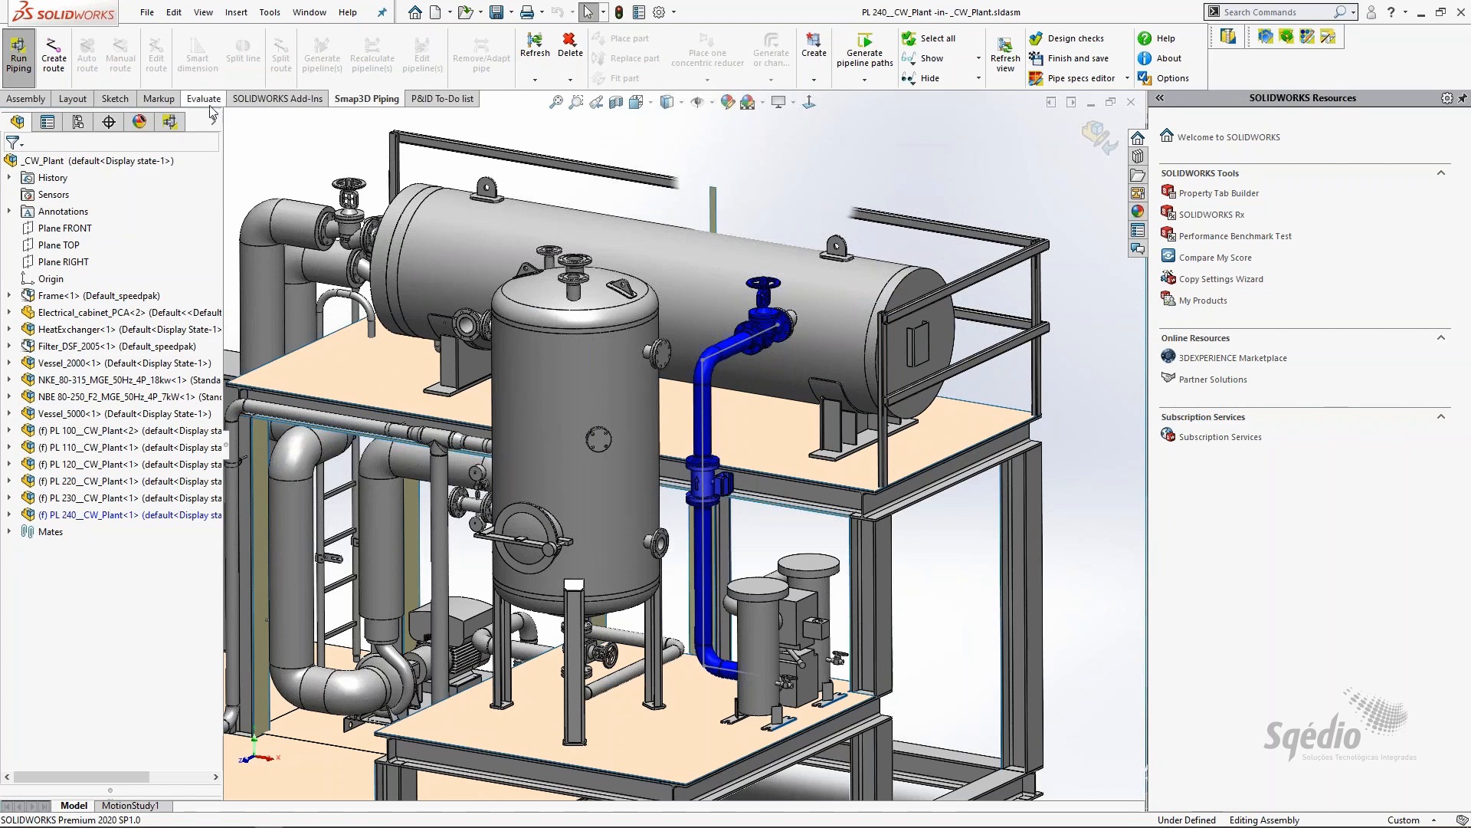
Expand the PL 240_100 pipeline in the piping structure to list its components
left_click(172, 122)
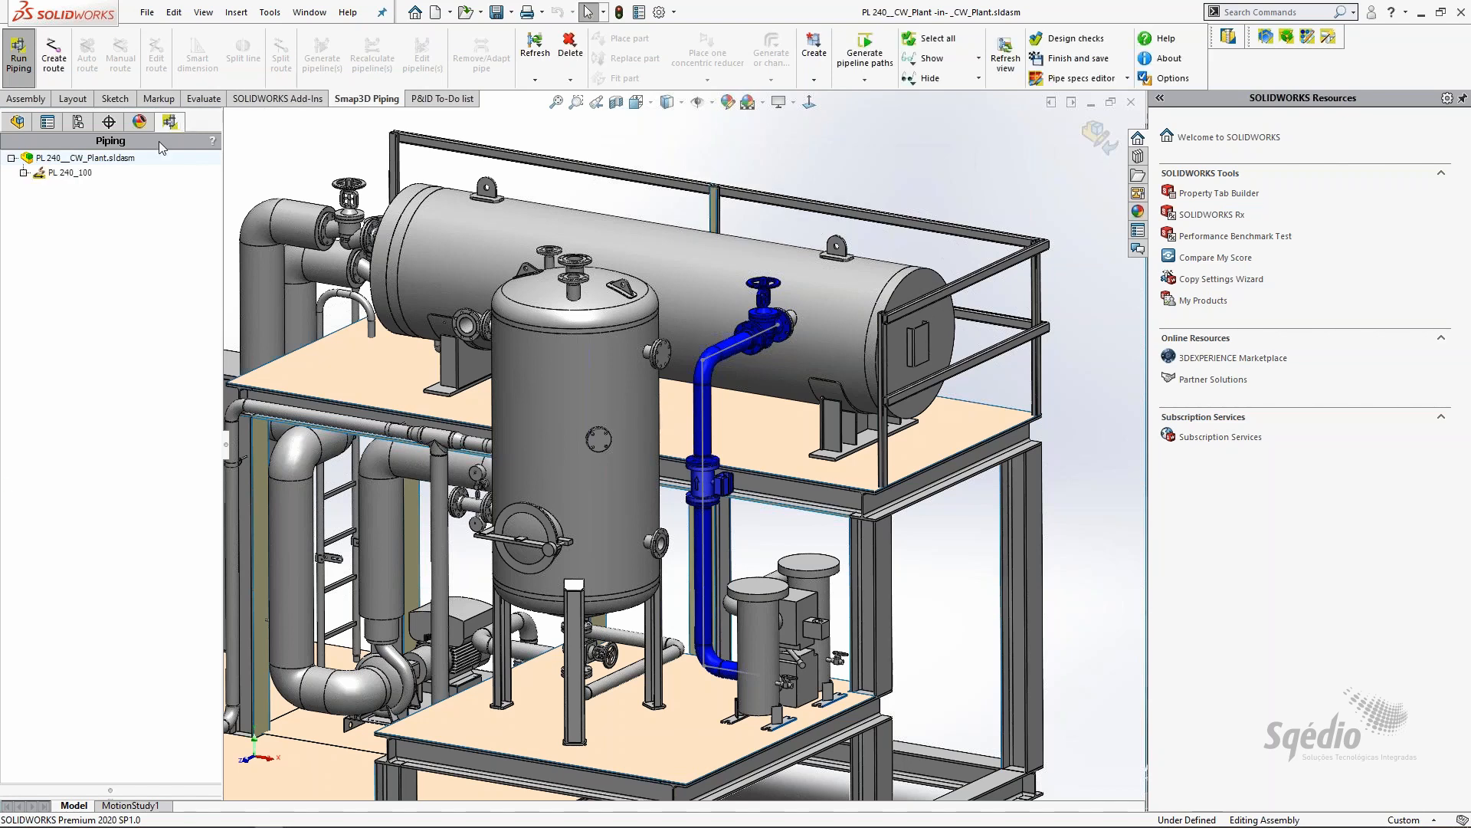
left_click(77, 173)
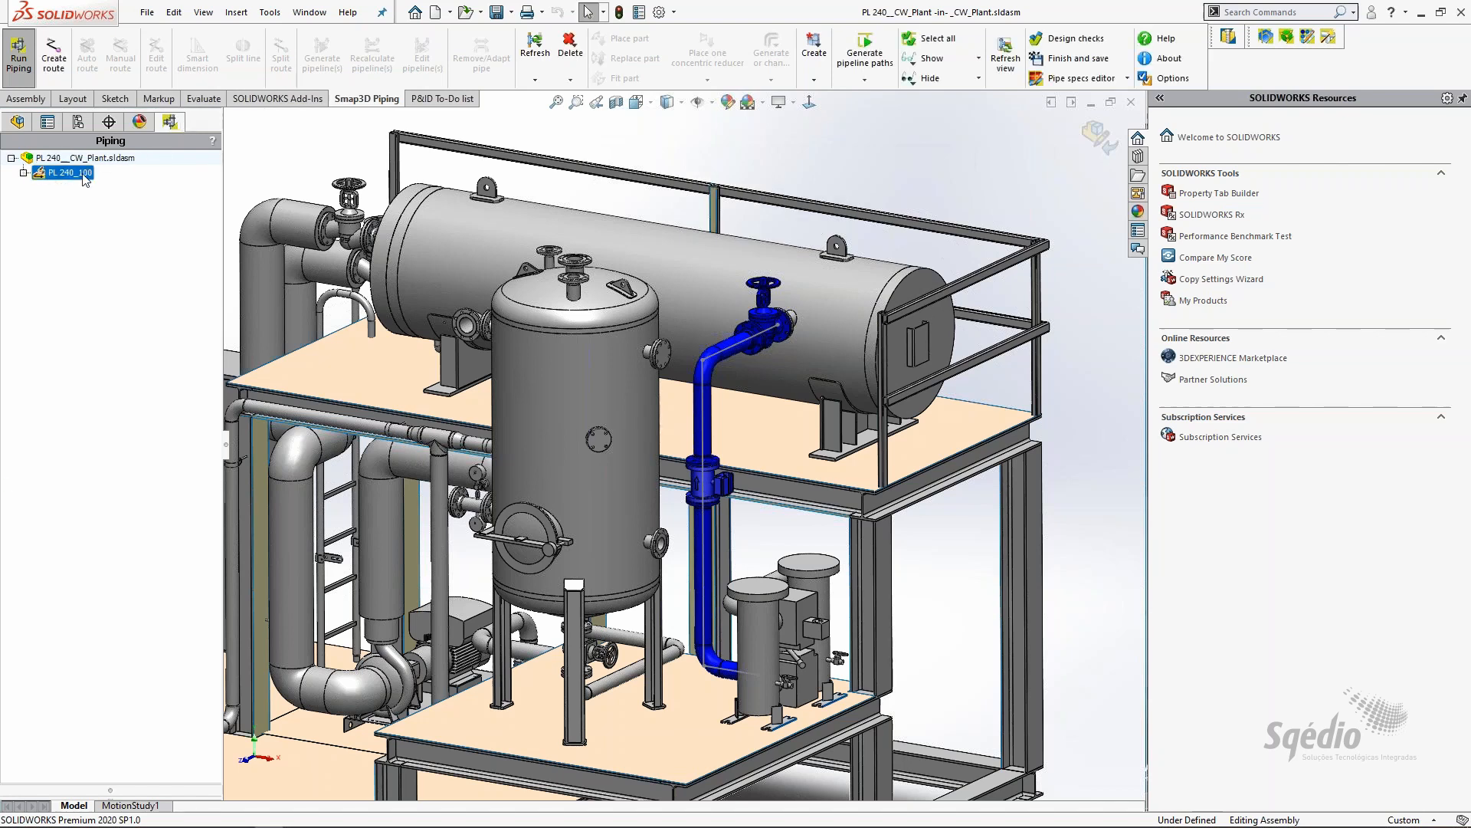
left_click(24, 173)
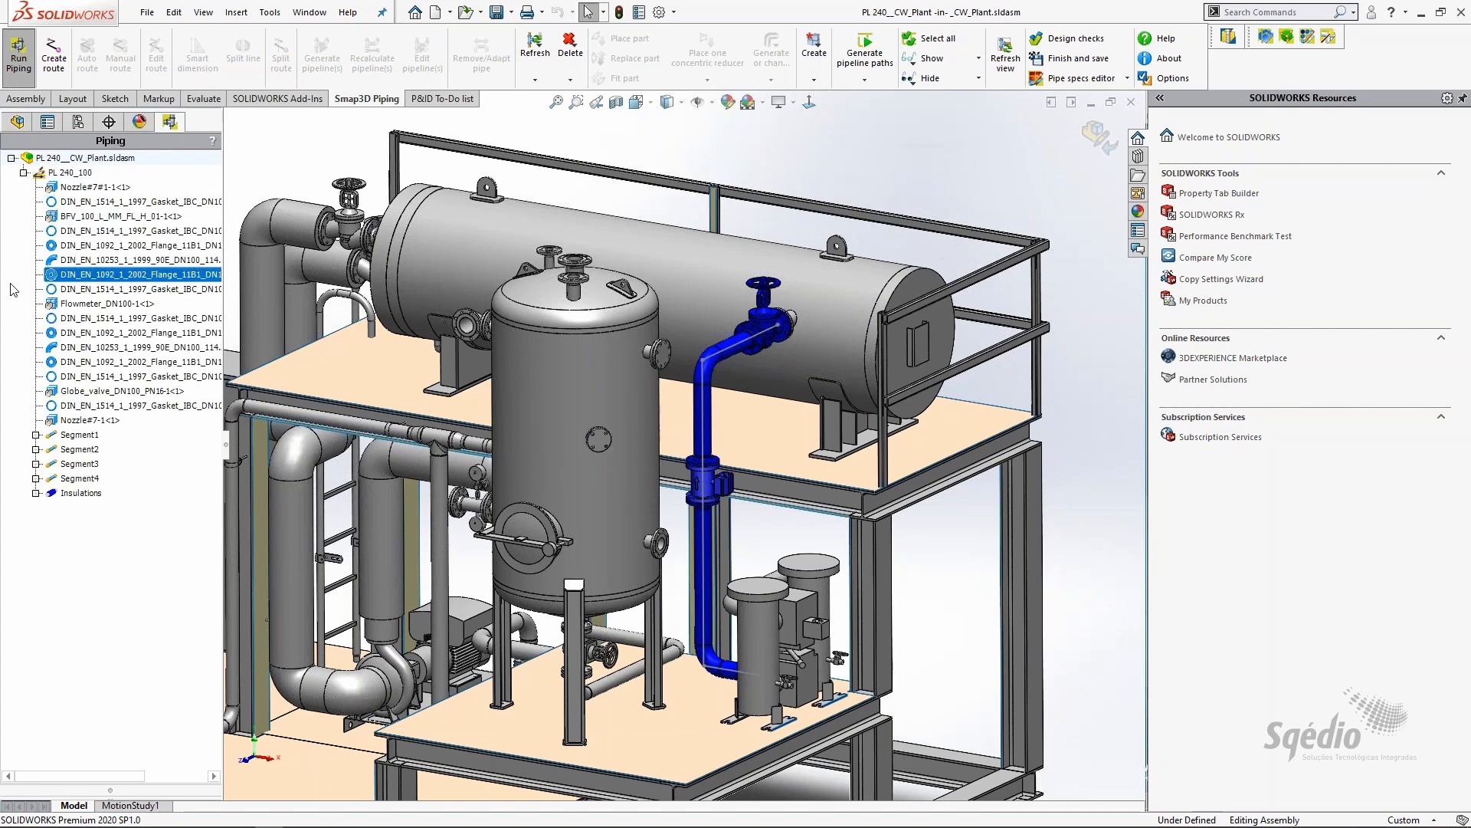
Highlight the DN100 globe valve, the flowmeter and the DIN_EN_1092 flange near the valve from the PL 240_100 component list
left_click(99, 187)
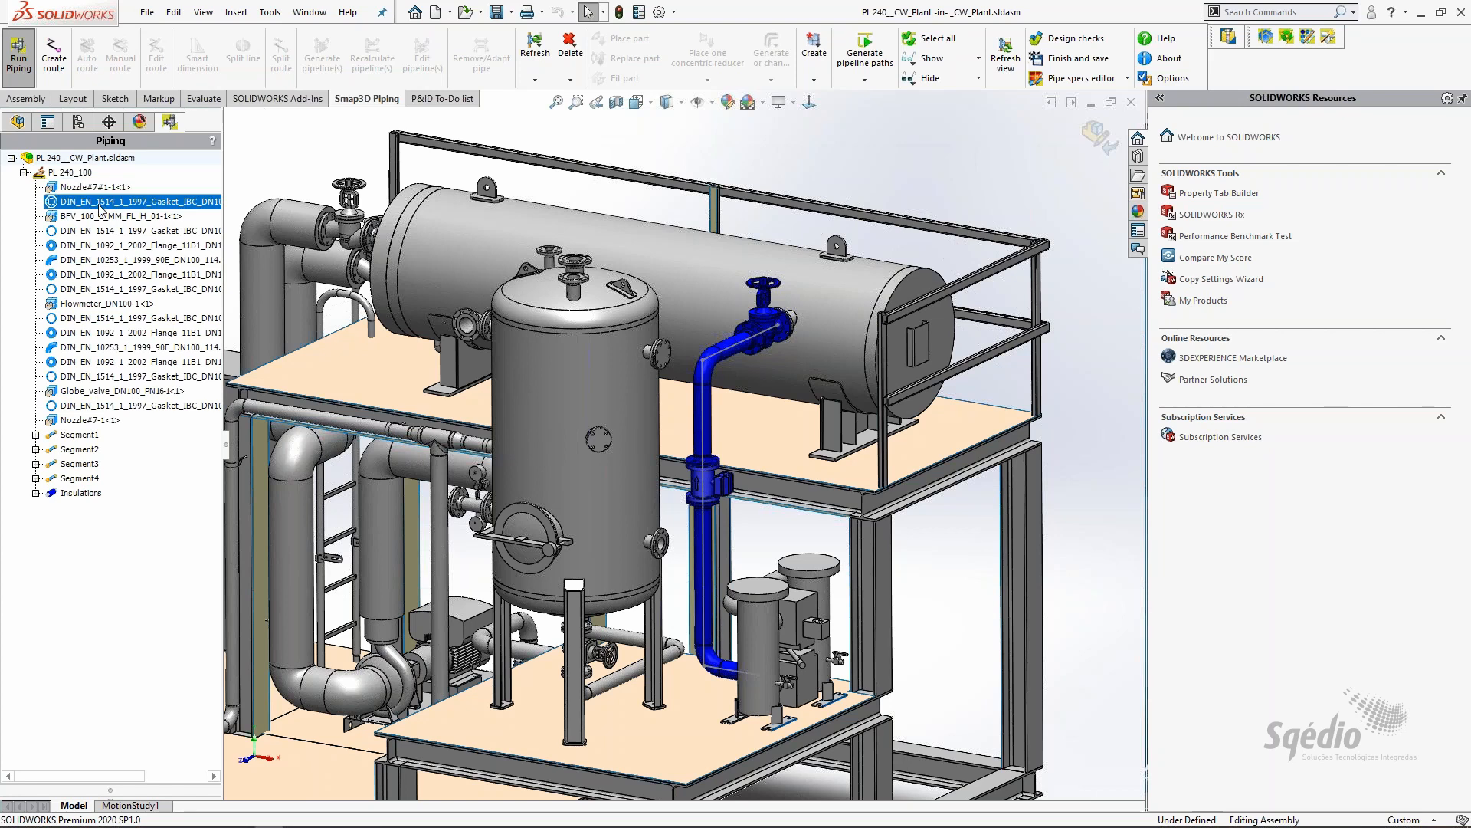
left_click(82, 392)
left_click(81, 406)
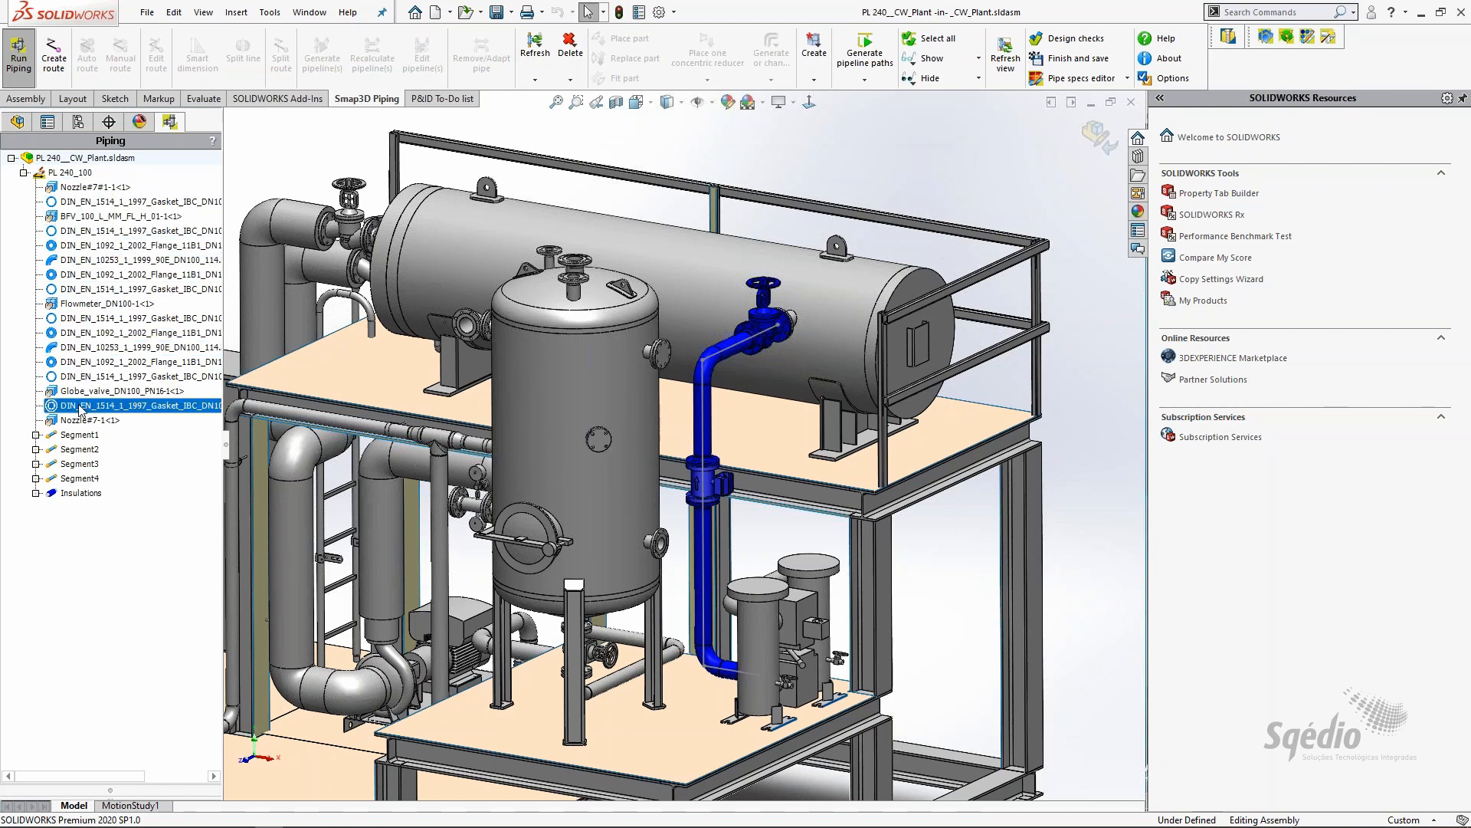
left_click(82, 392)
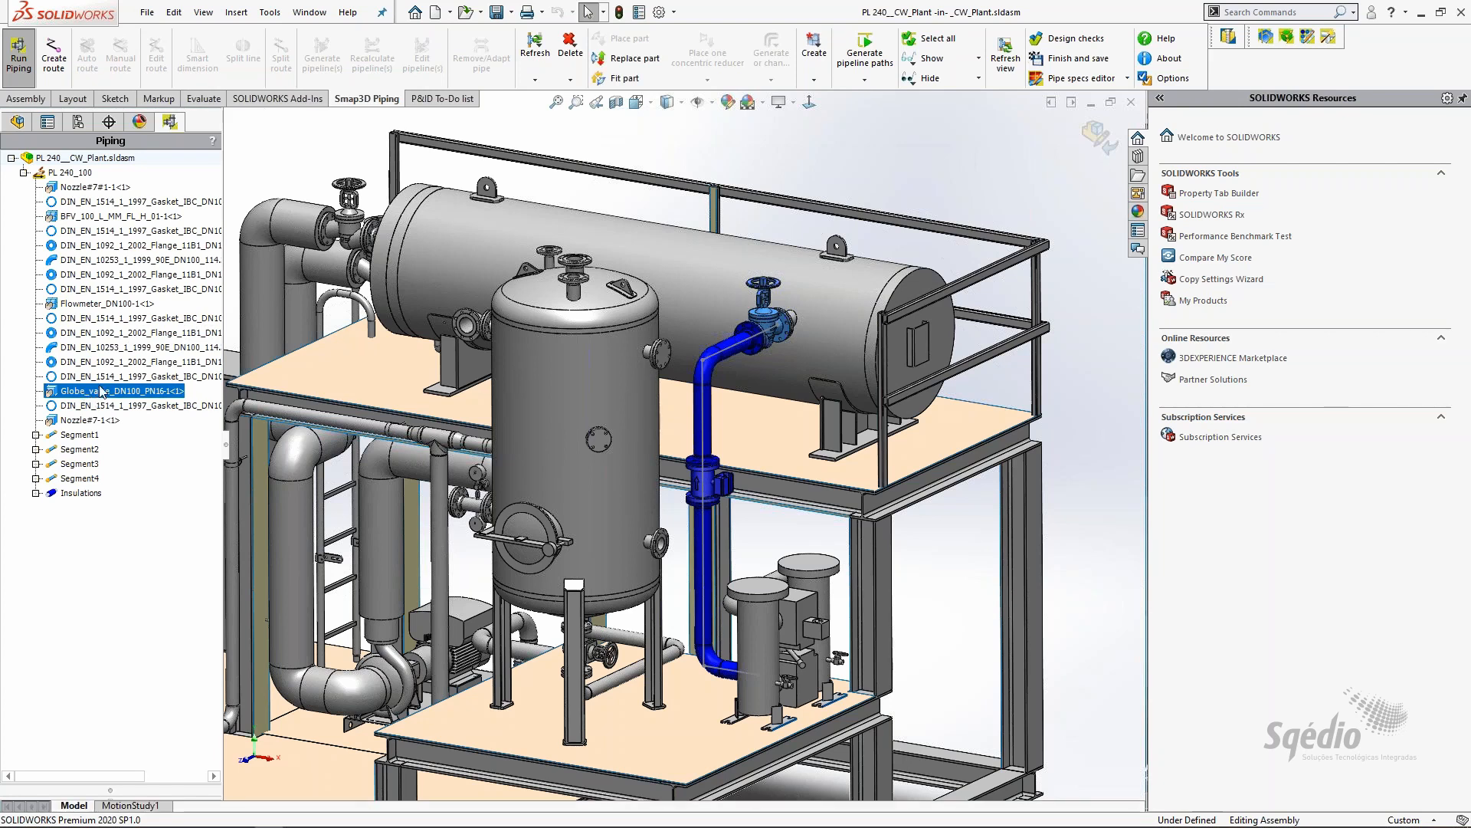
left_click(82, 380, "ctrl")
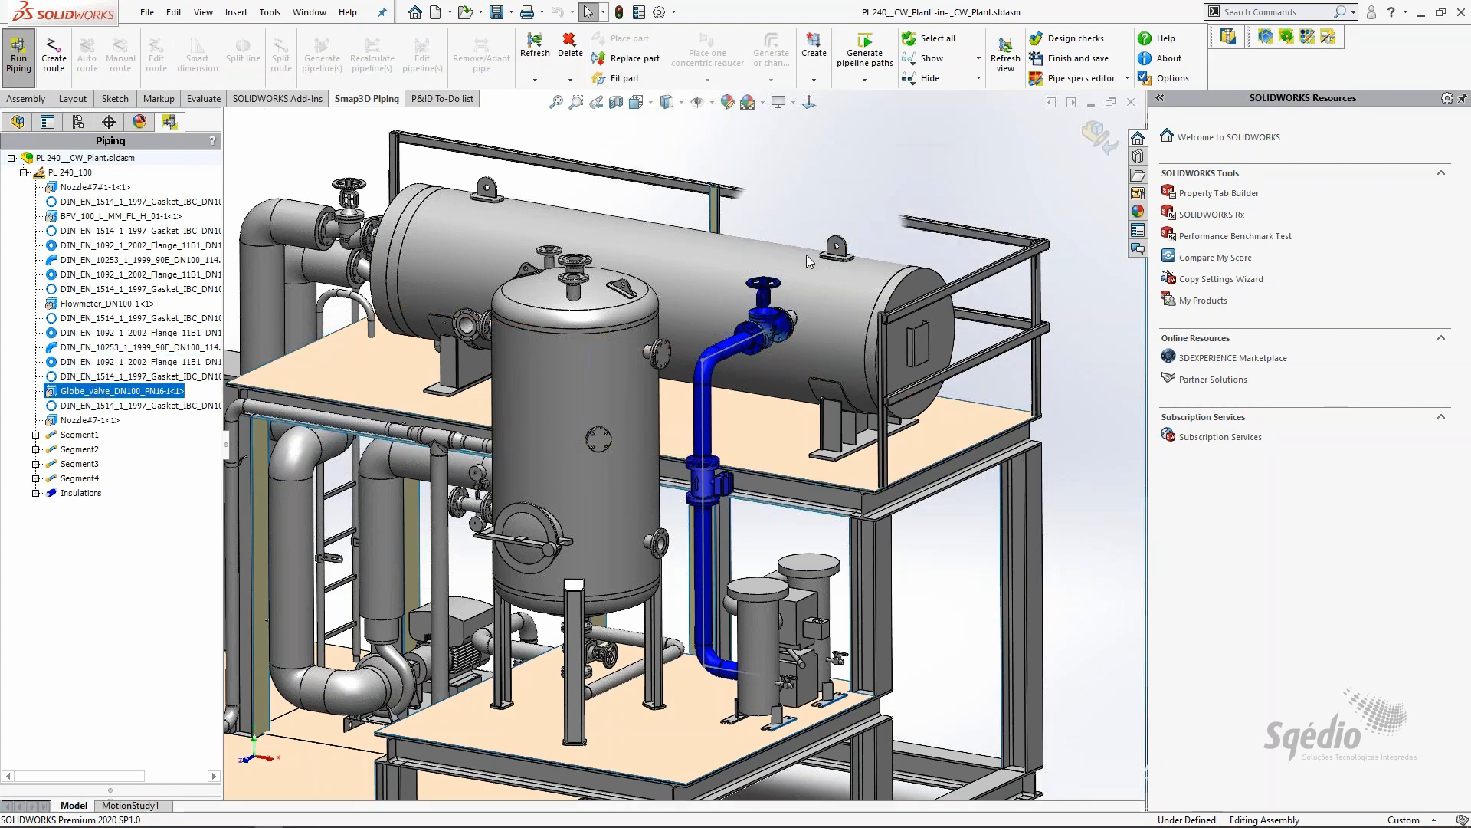
scroll(806, 255, "down", 3)
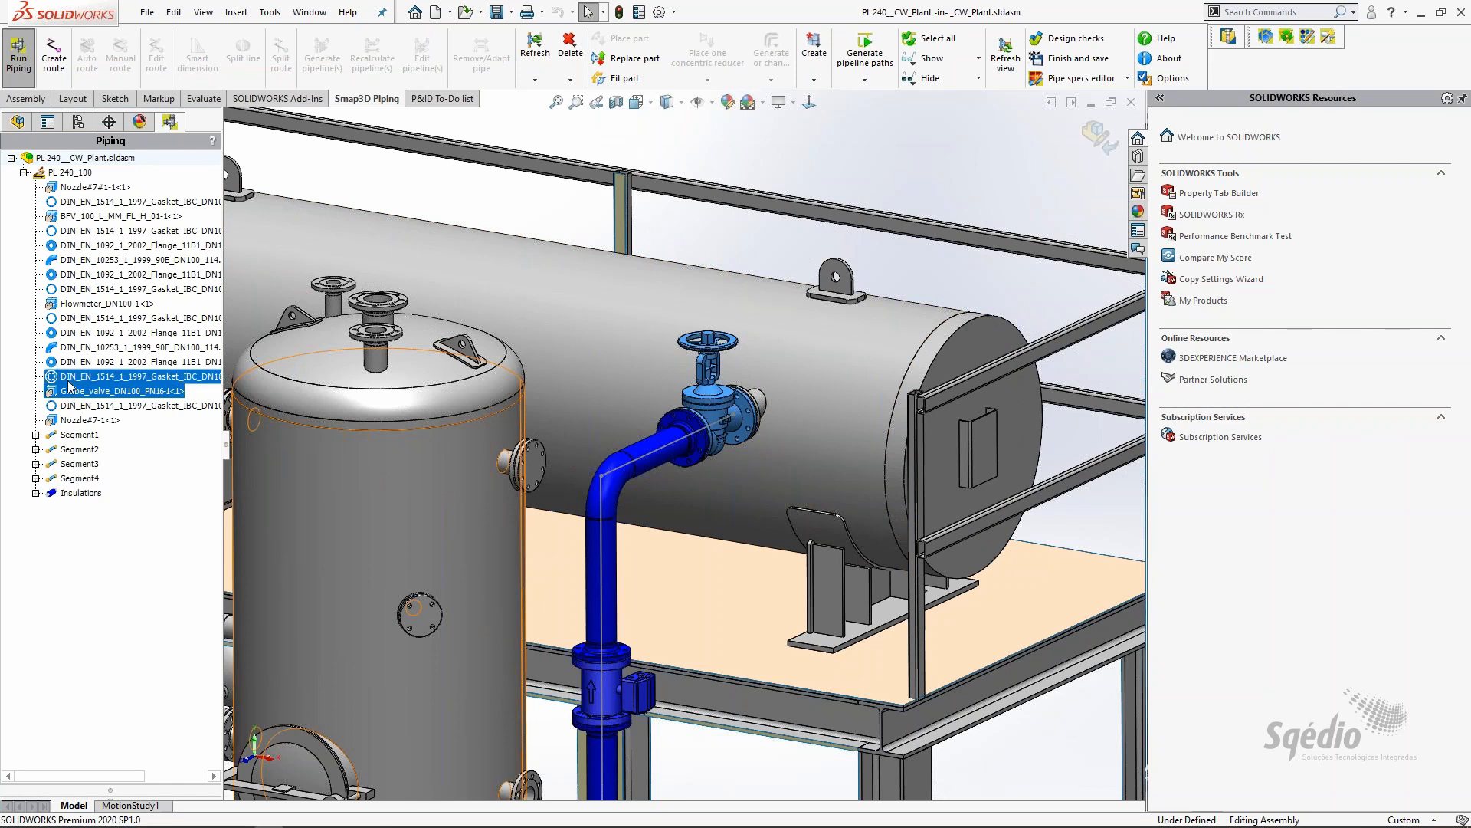
left_click(75, 306)
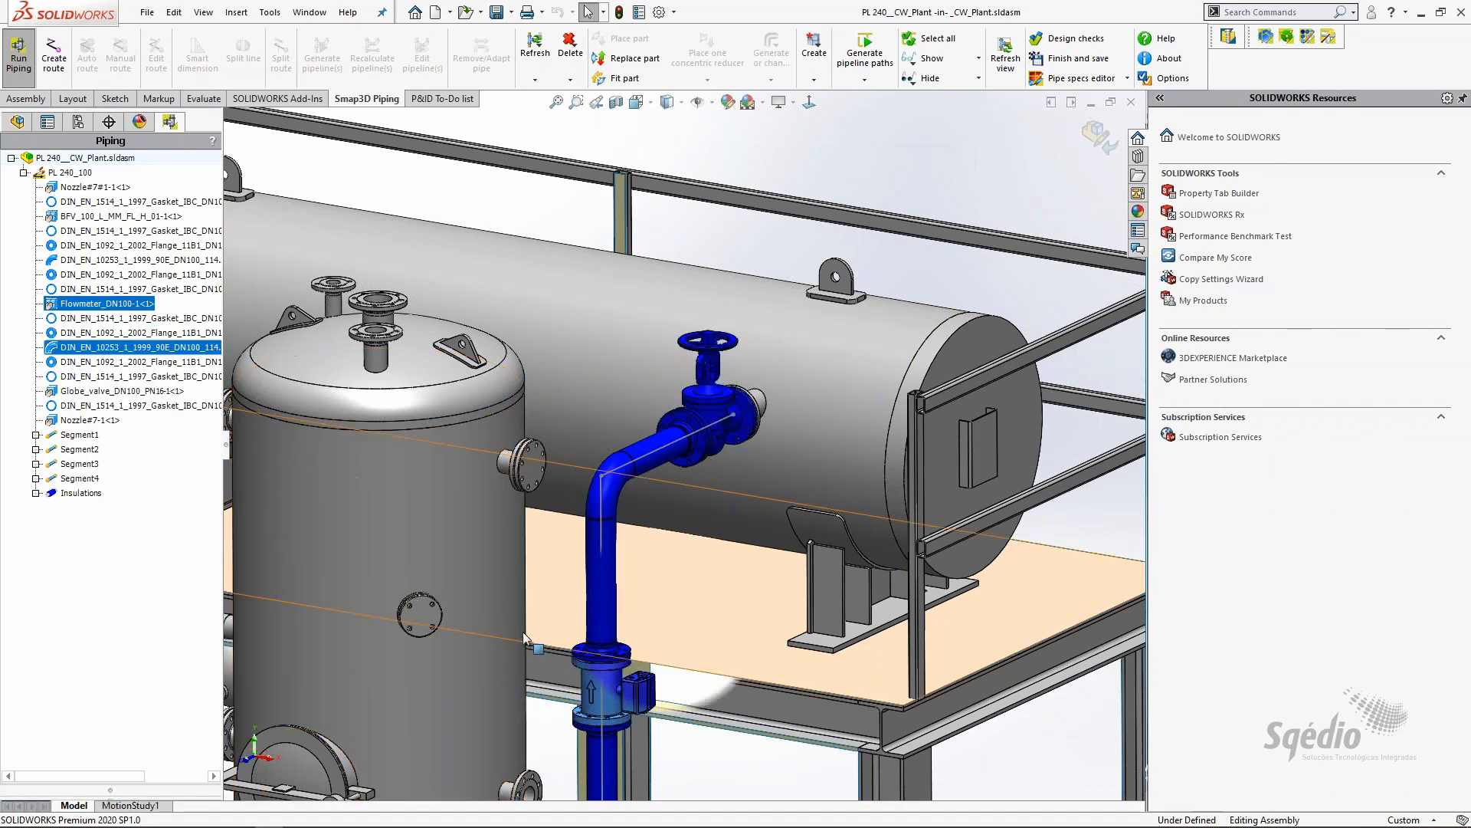
left_click(98, 393, "ctrl")
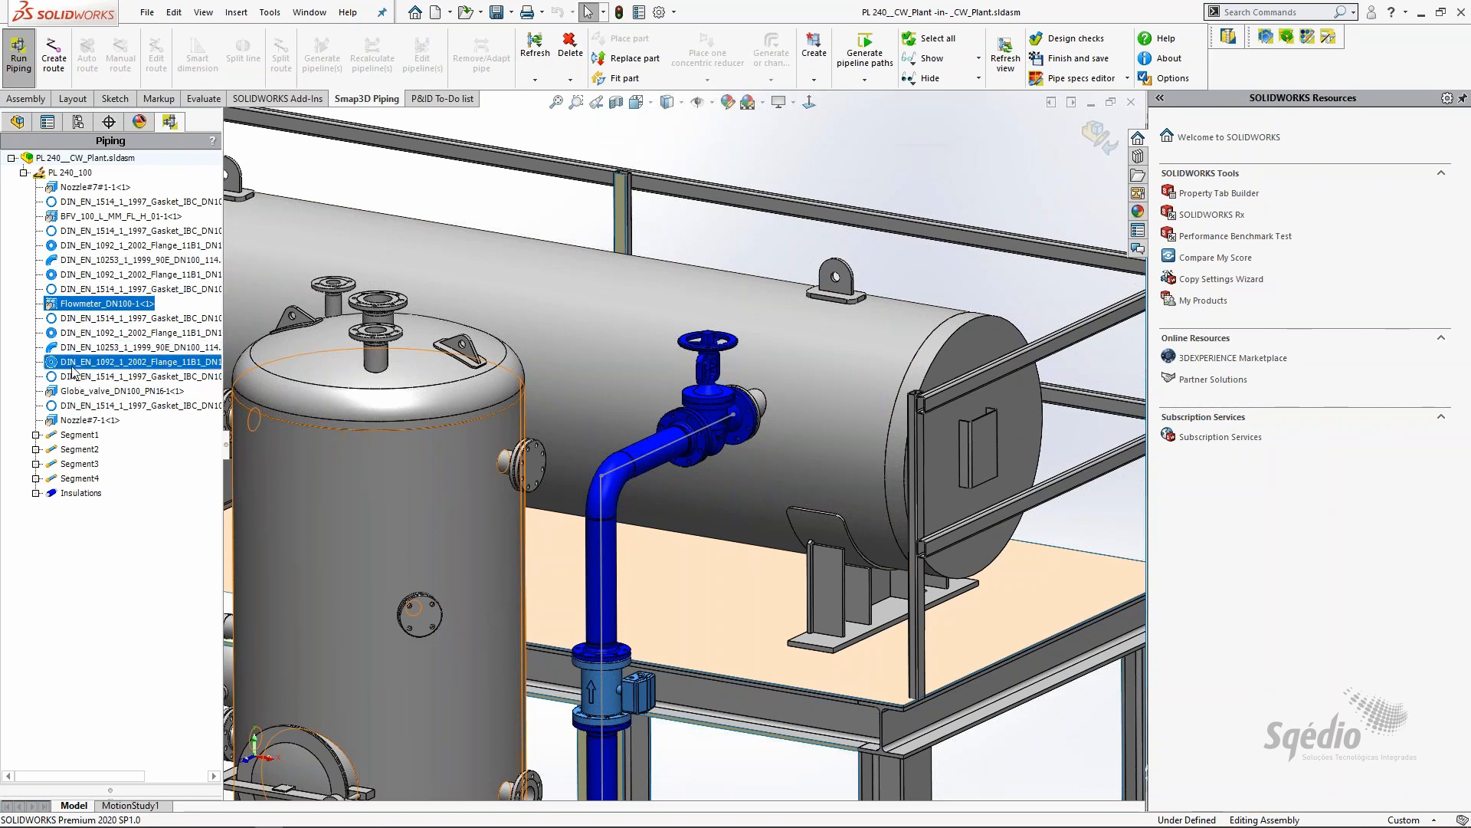
left_click(72, 367)
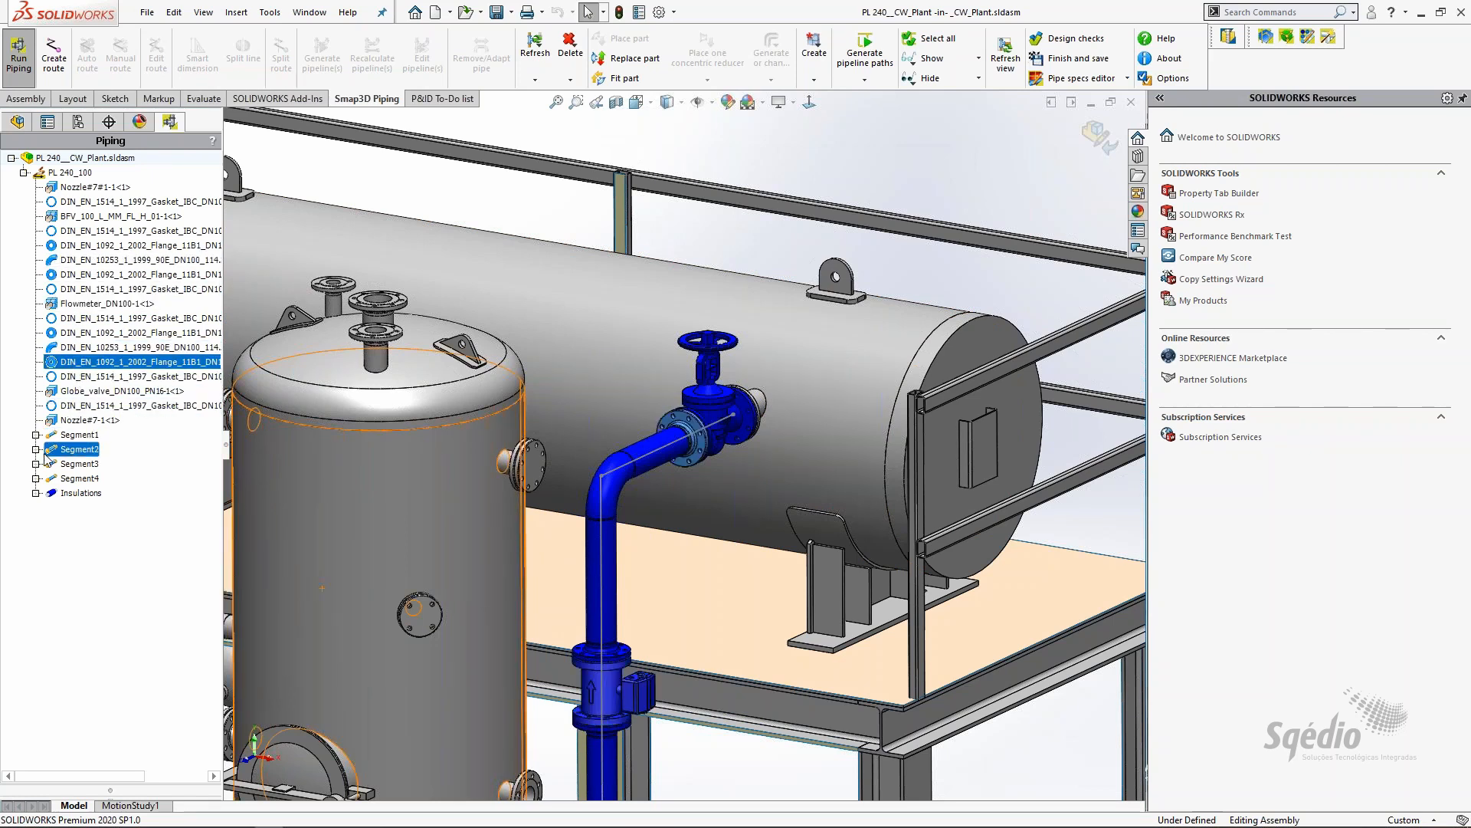
Expand Segment4 and Segment3 of the pipeline and highlight the pipe belonging to each in the model
left_click(35, 478)
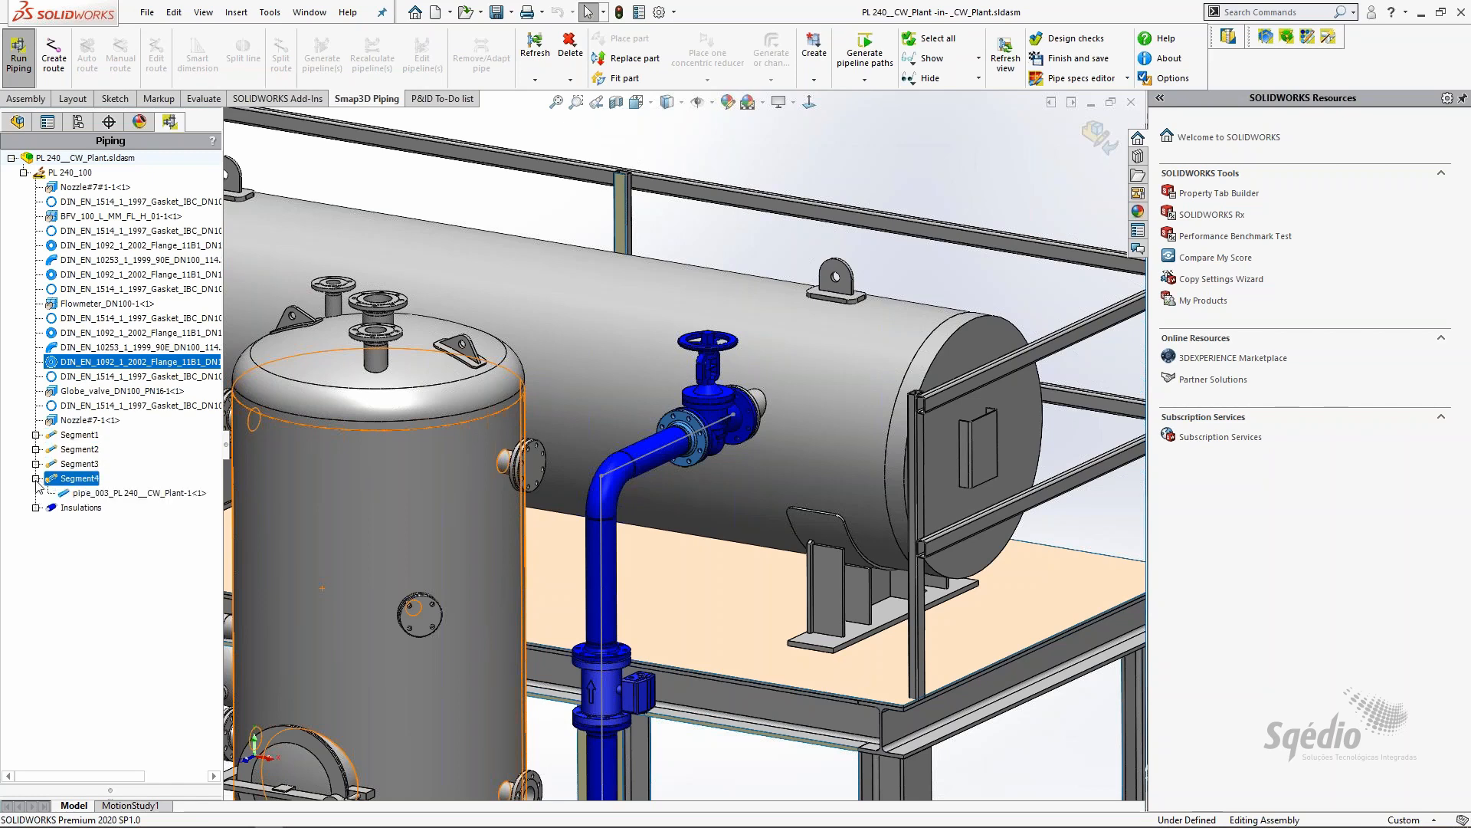
left_click(84, 494)
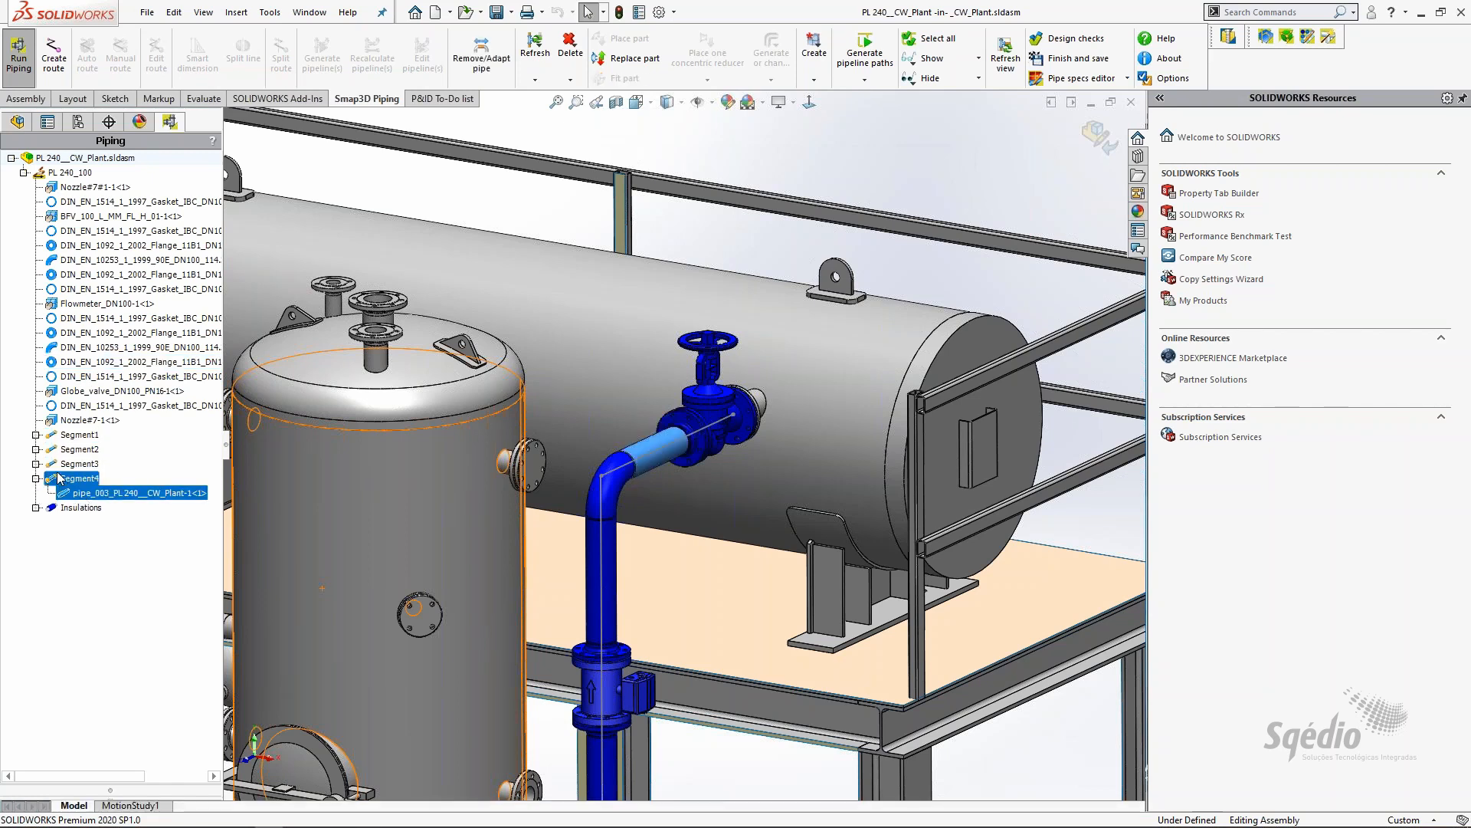
left_click(36, 464)
left_click(79, 479, "ctrl")
left_click(76, 481)
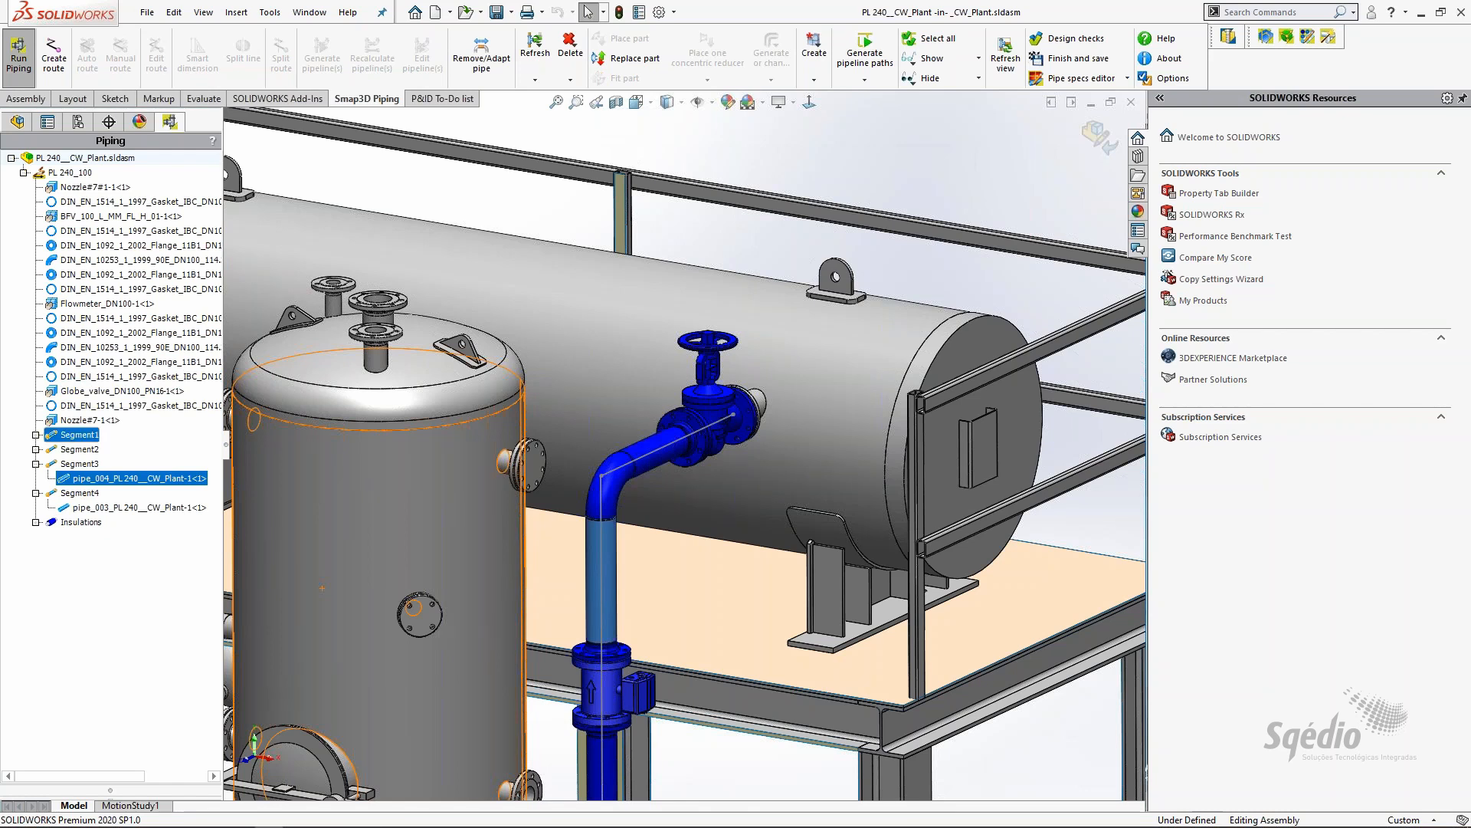
Leave the in-context editing and open the PL 240__CW_Plant subassembly in its own window
left_click(1099, 136)
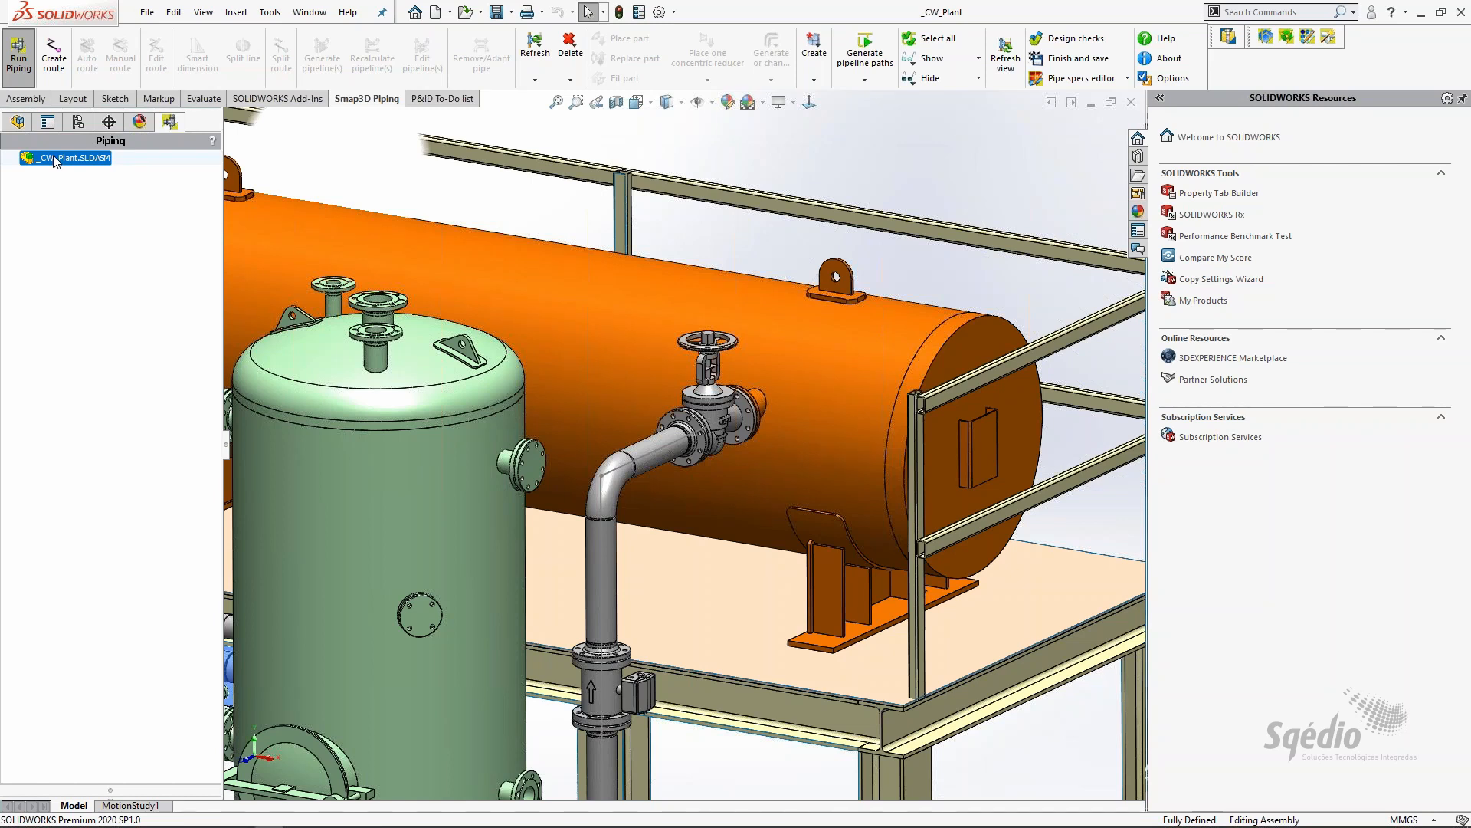
scroll(610, 352, "up", 3)
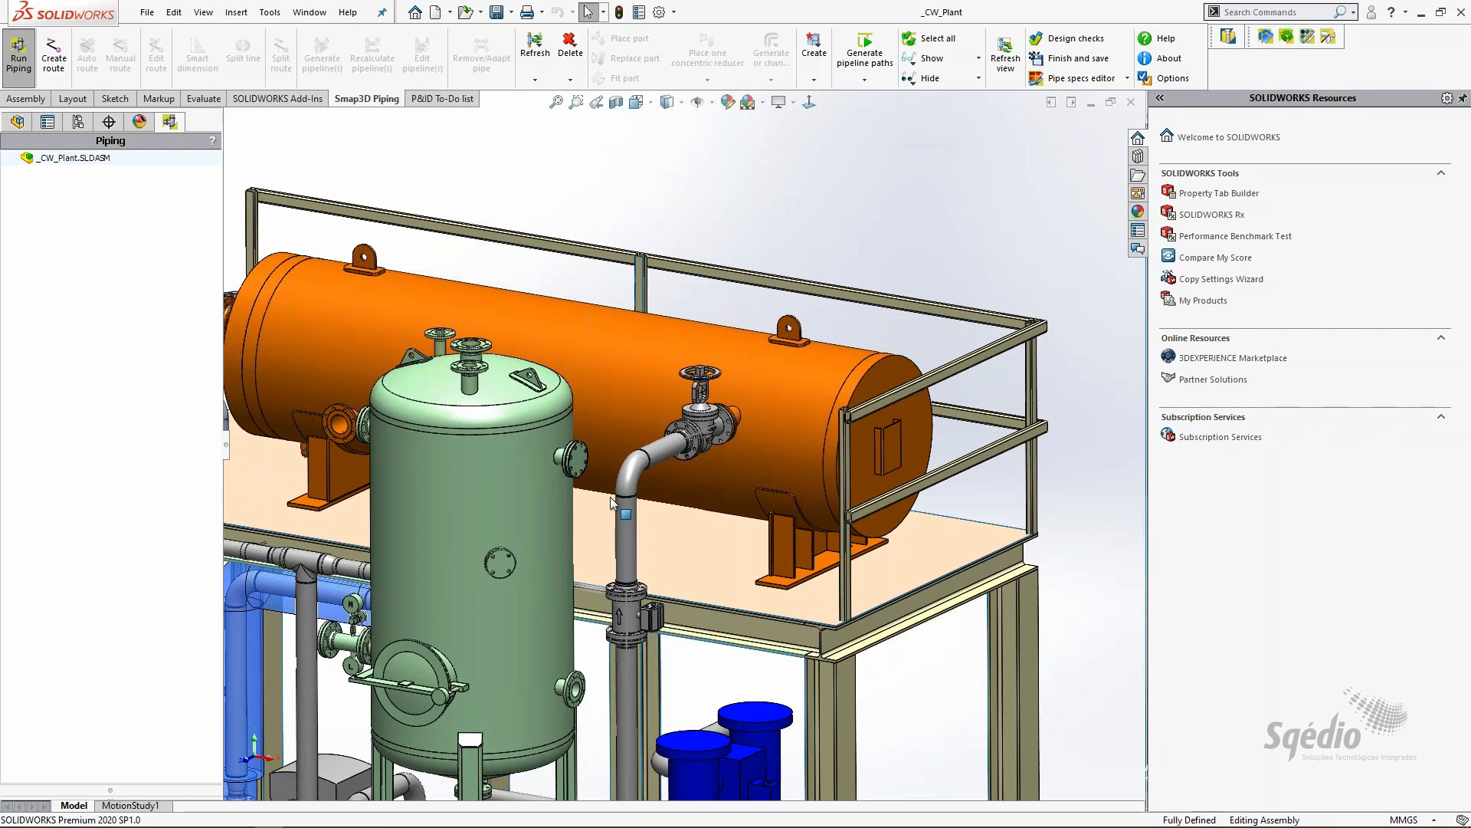
left_click(17, 122)
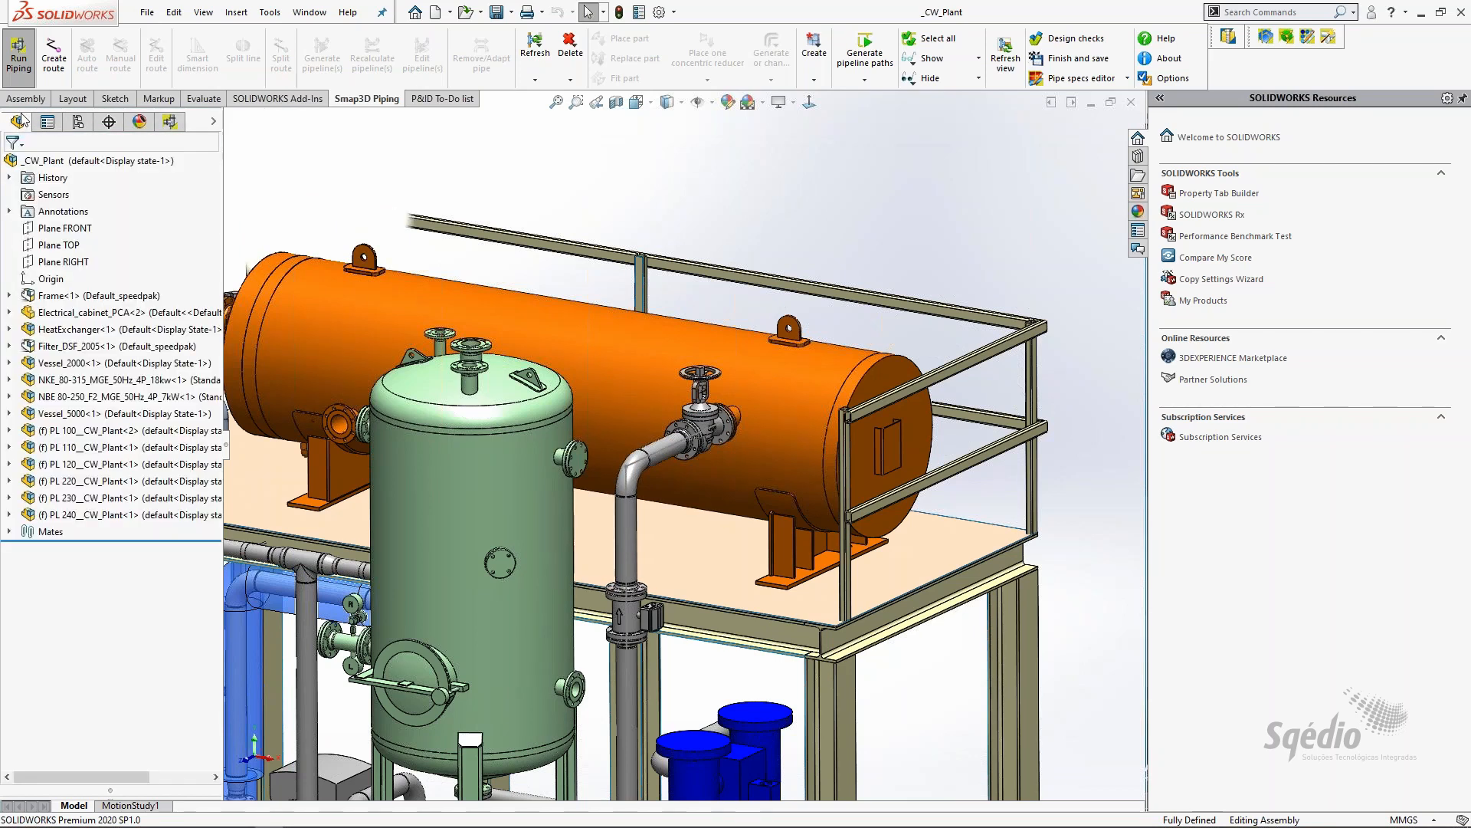
left_click(100, 514)
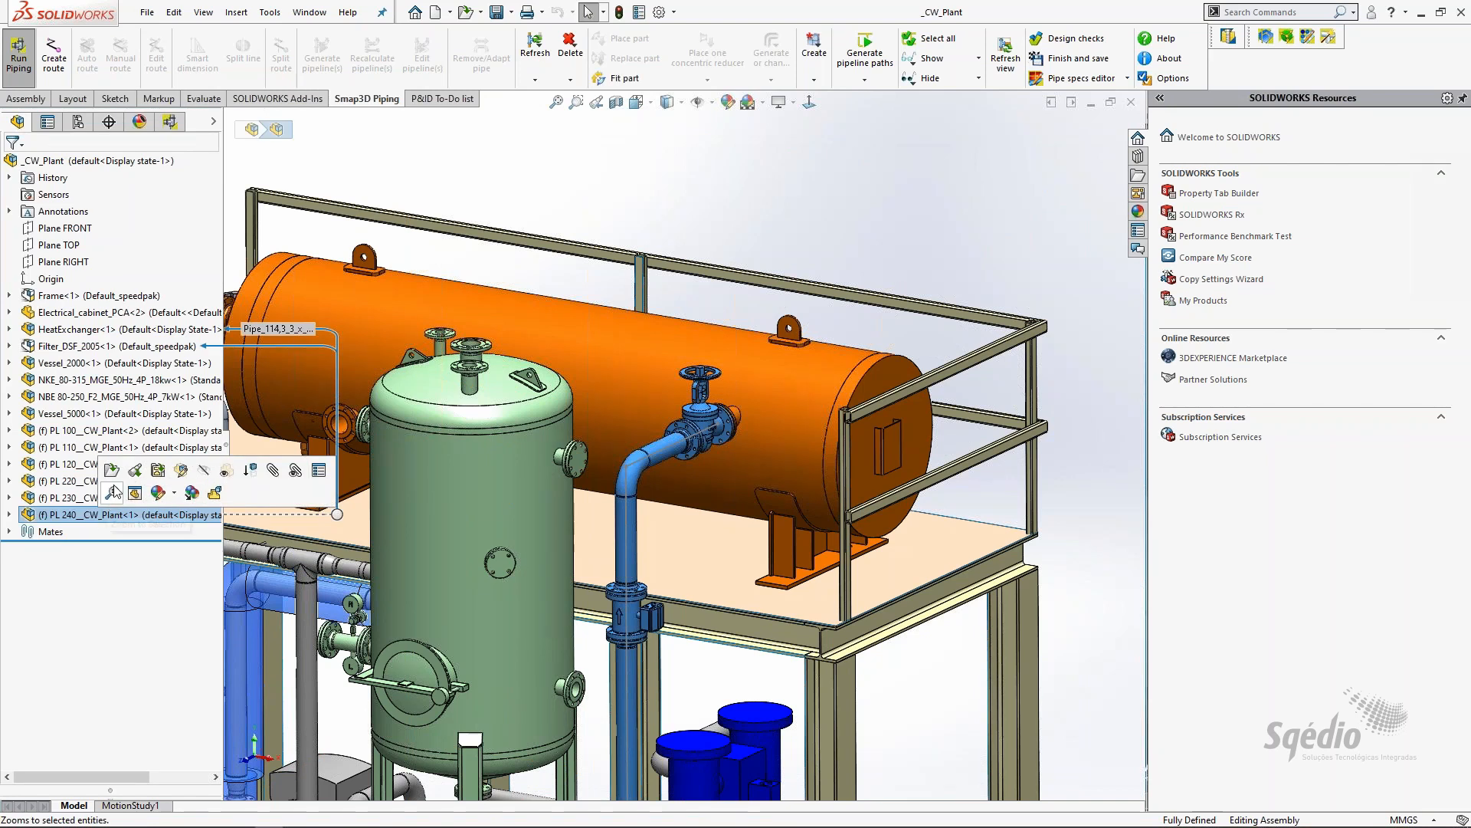
left_click(112, 470)
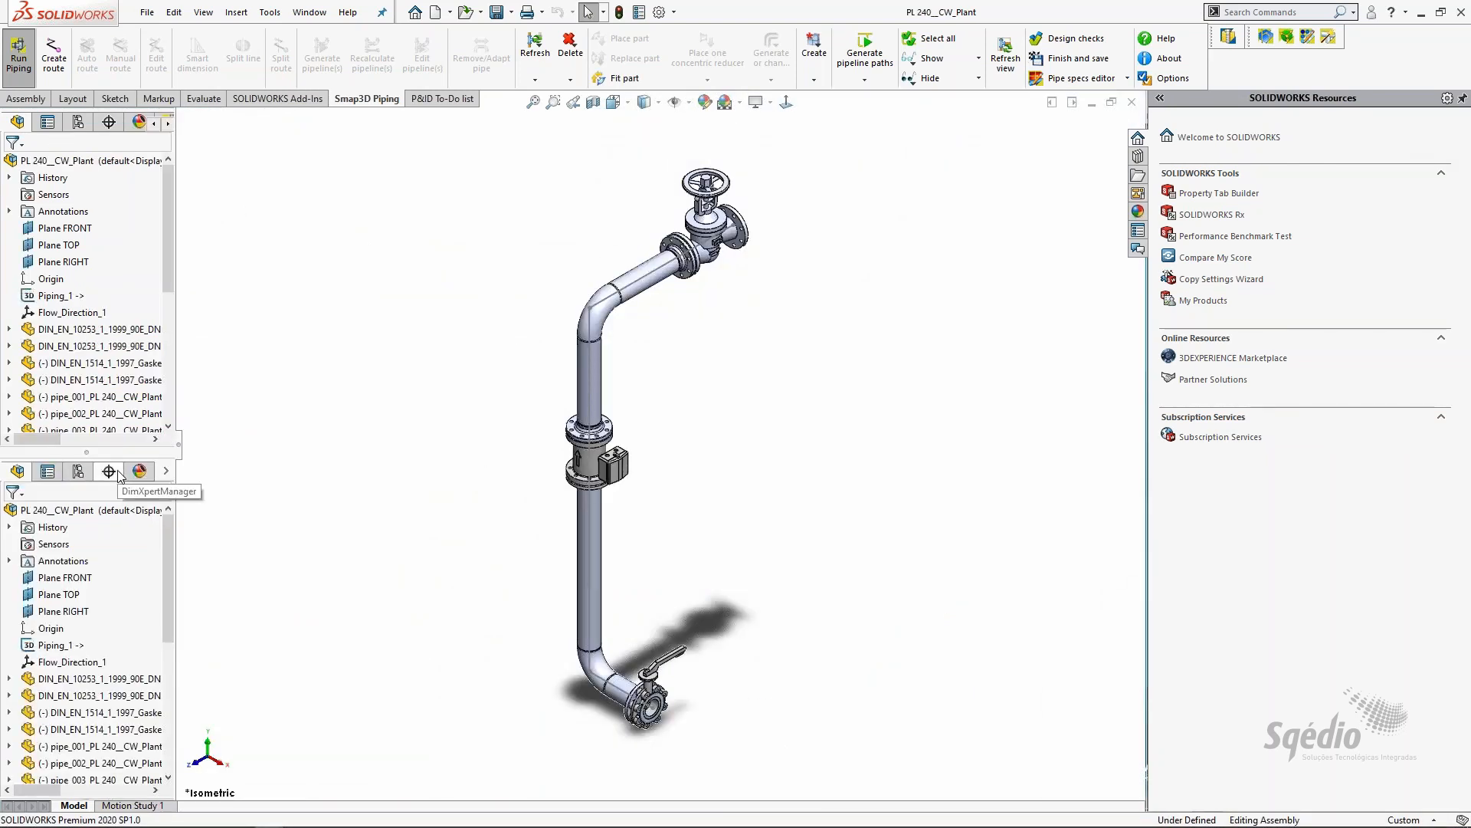
Widen the tree pane and expand the PL 240_100 pipeline in the piping structure of the separately opened subassembly
left_click_drag(179, 157, 232, 157)
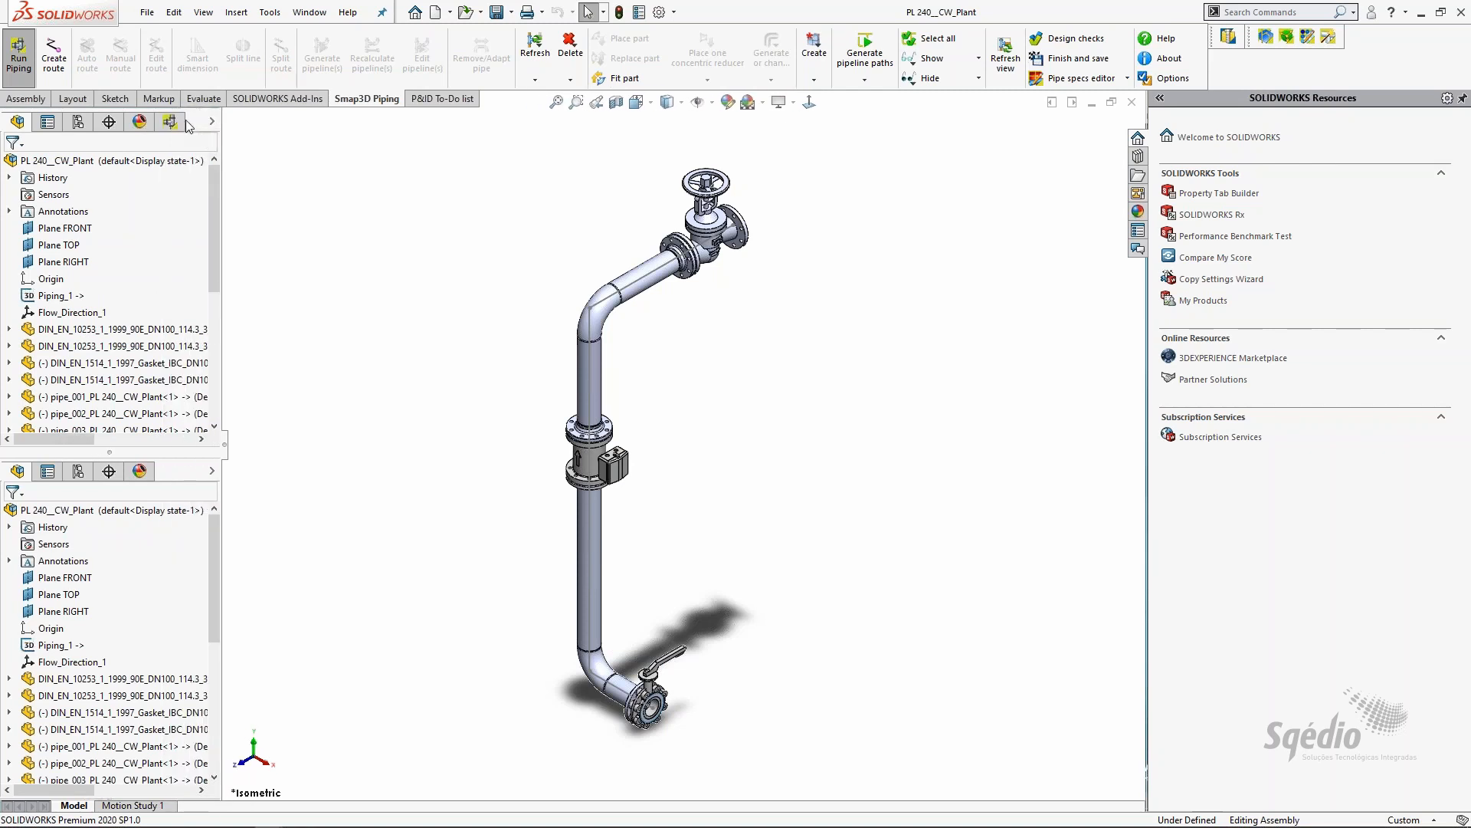
left_click(169, 121)
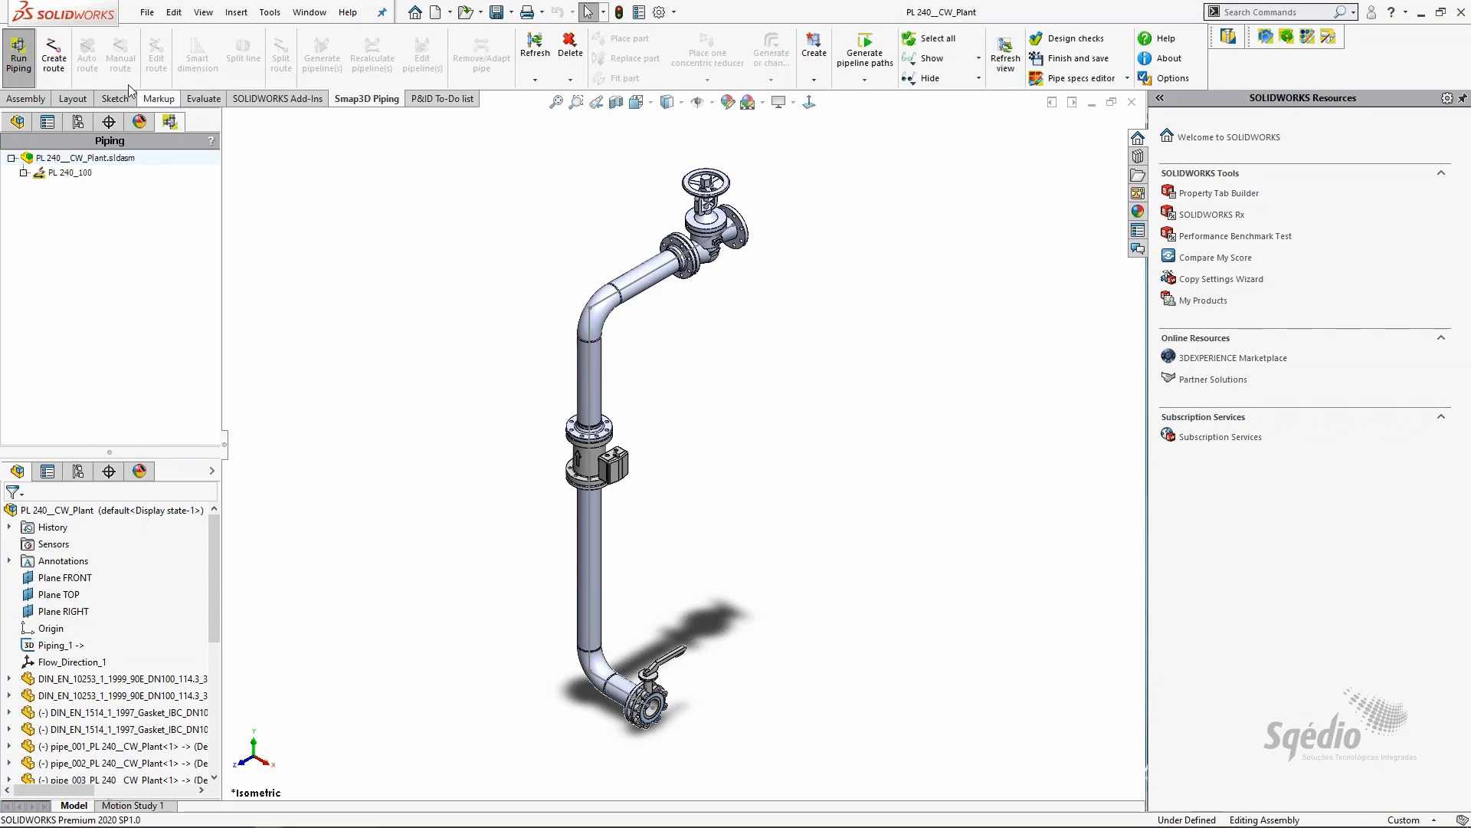
left_click(24, 173)
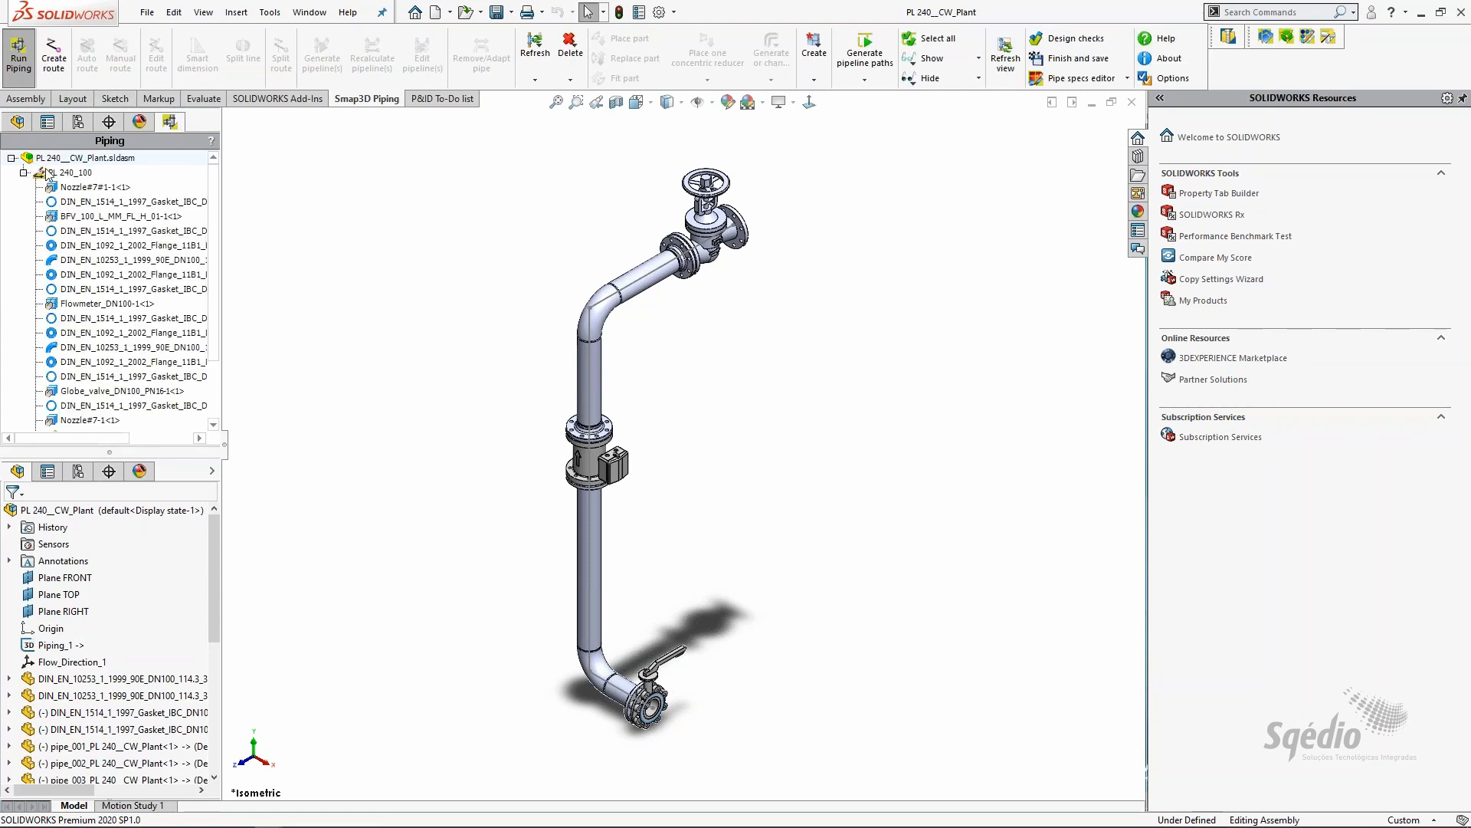
Enlarge the piping structure pane and highlight the DN100 globe valve, the flowmeter and the BFV_100 valve from the PL 240_100 component list
left_click(69, 362)
left_click_drag(135, 452, 137, 601)
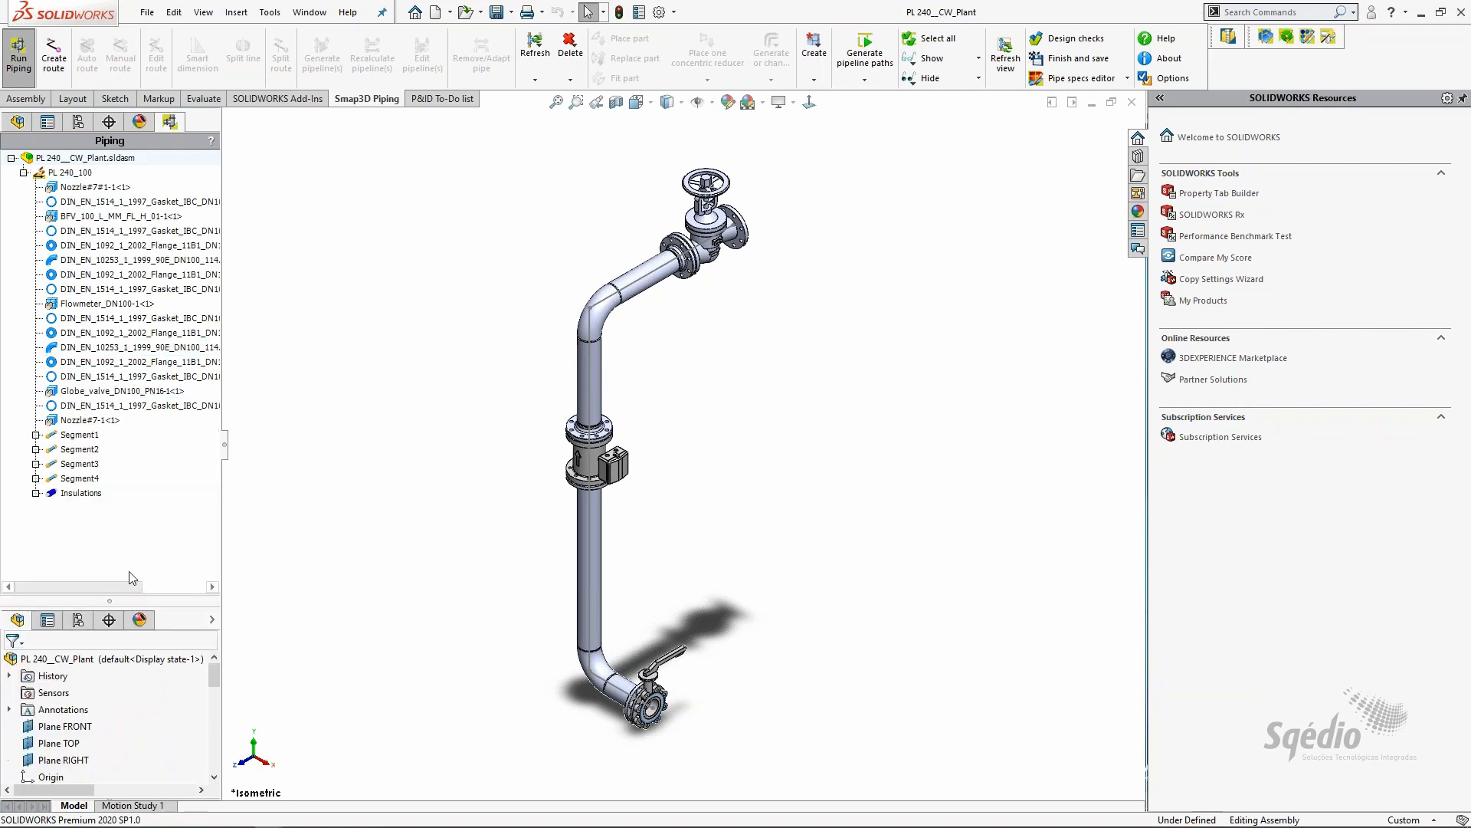
left_click(90, 393)
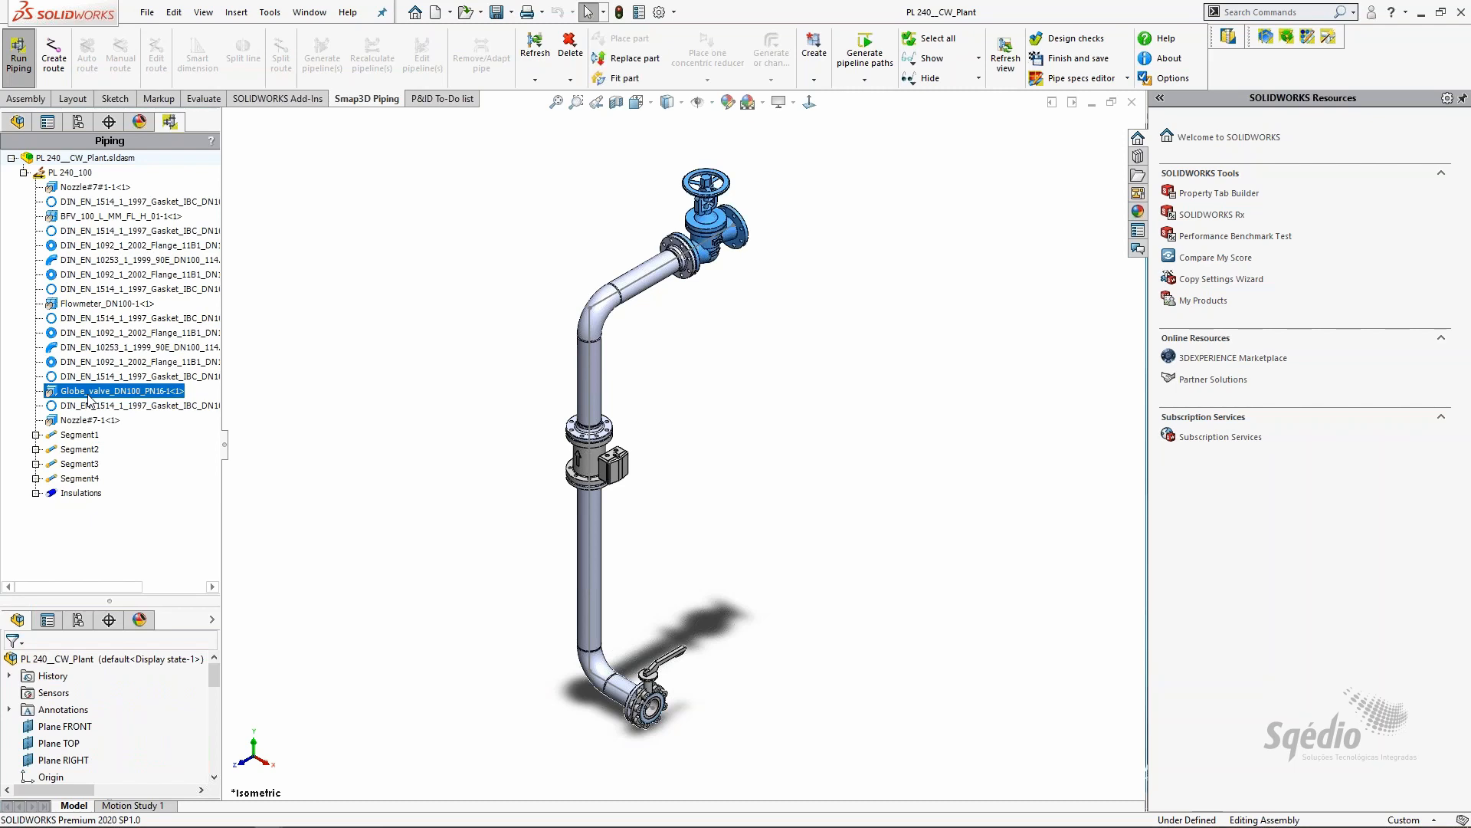
left_click(106, 304)
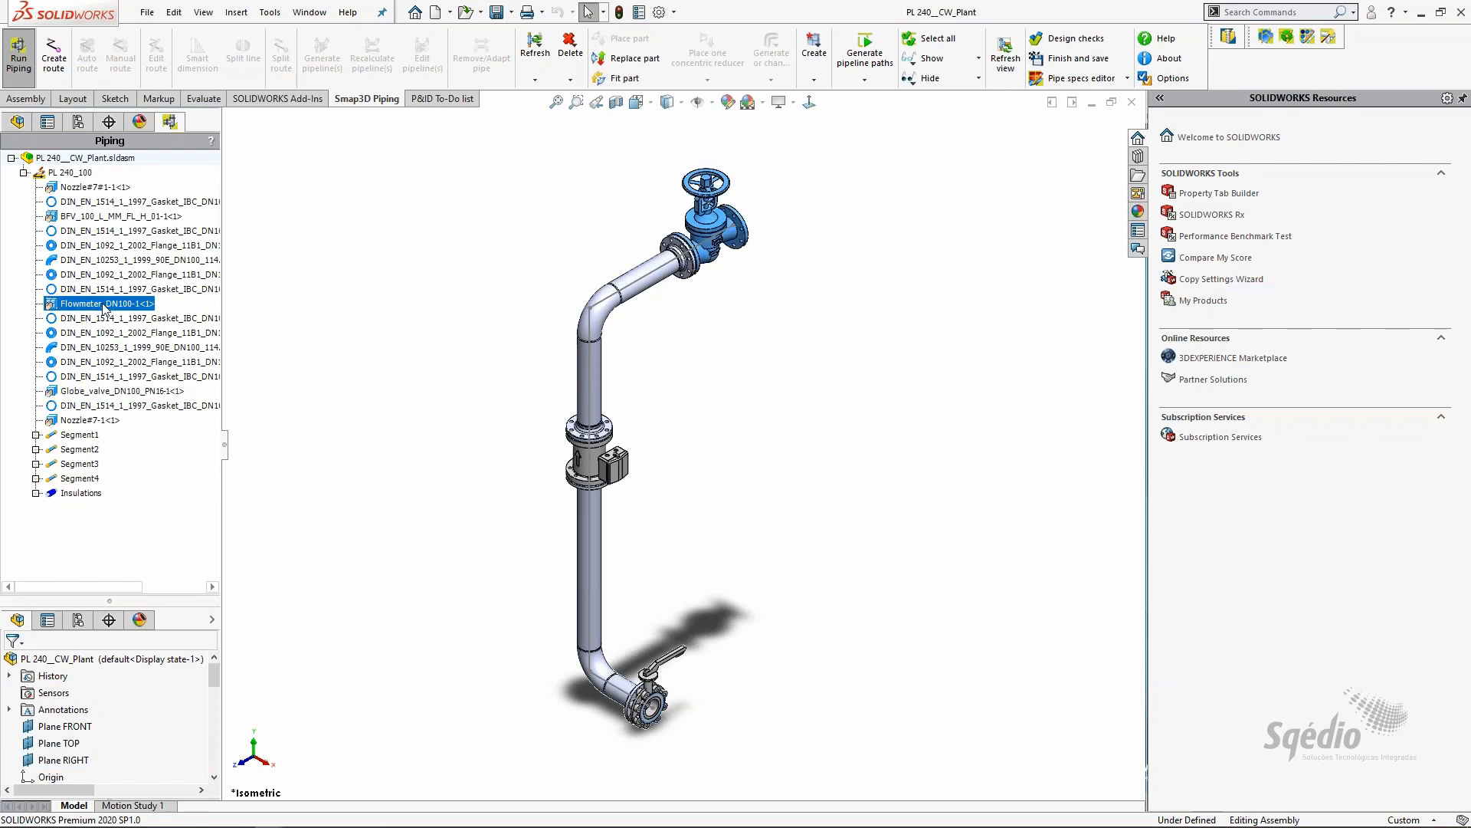
left_click(105, 289, "ctrl")
left_click(95, 220)
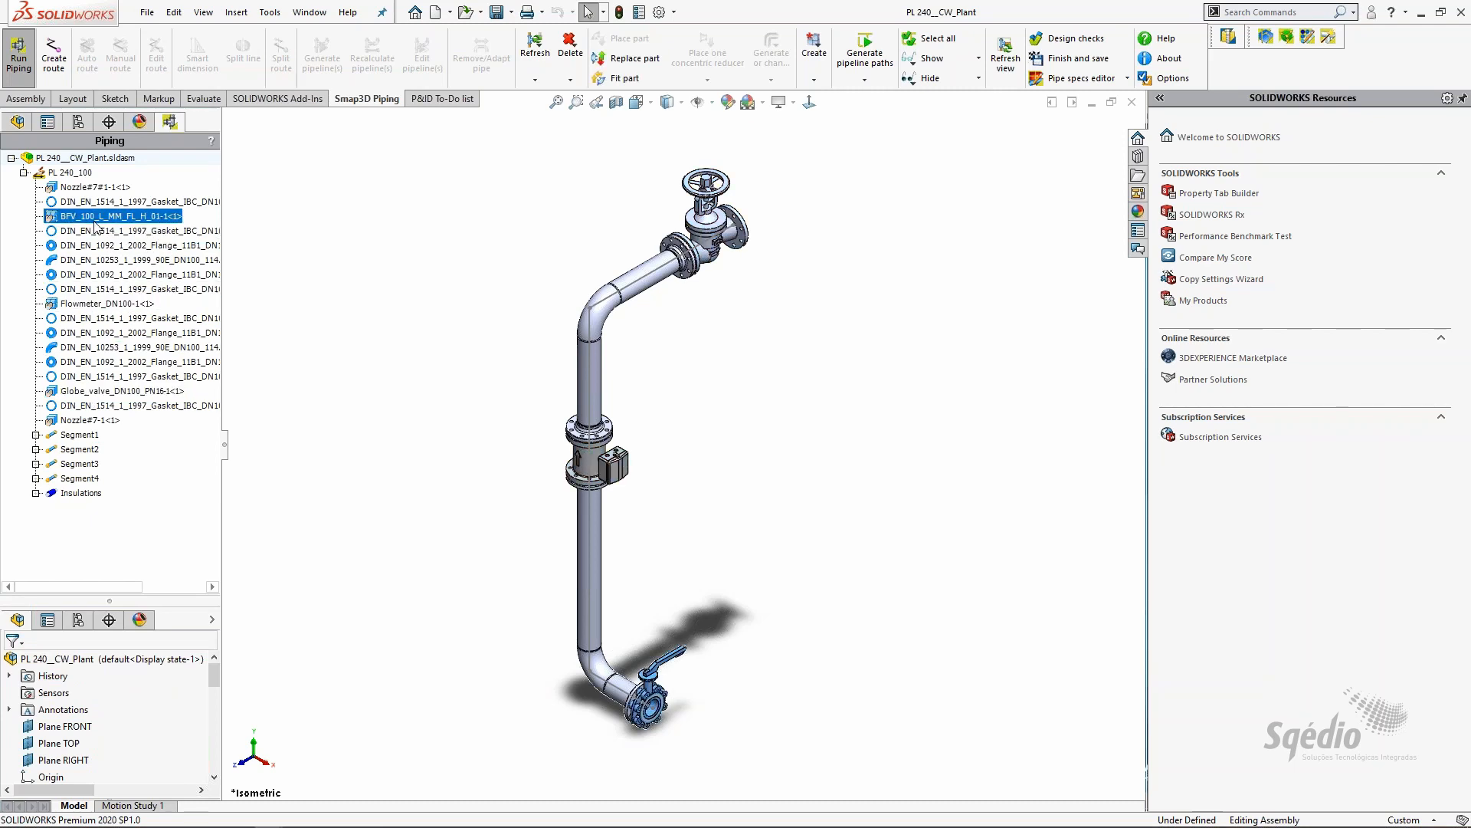
Expand Segment1 and Segment3 of PL 240_100 and highlight the pipe belonging to each in the model
left_click(36, 434)
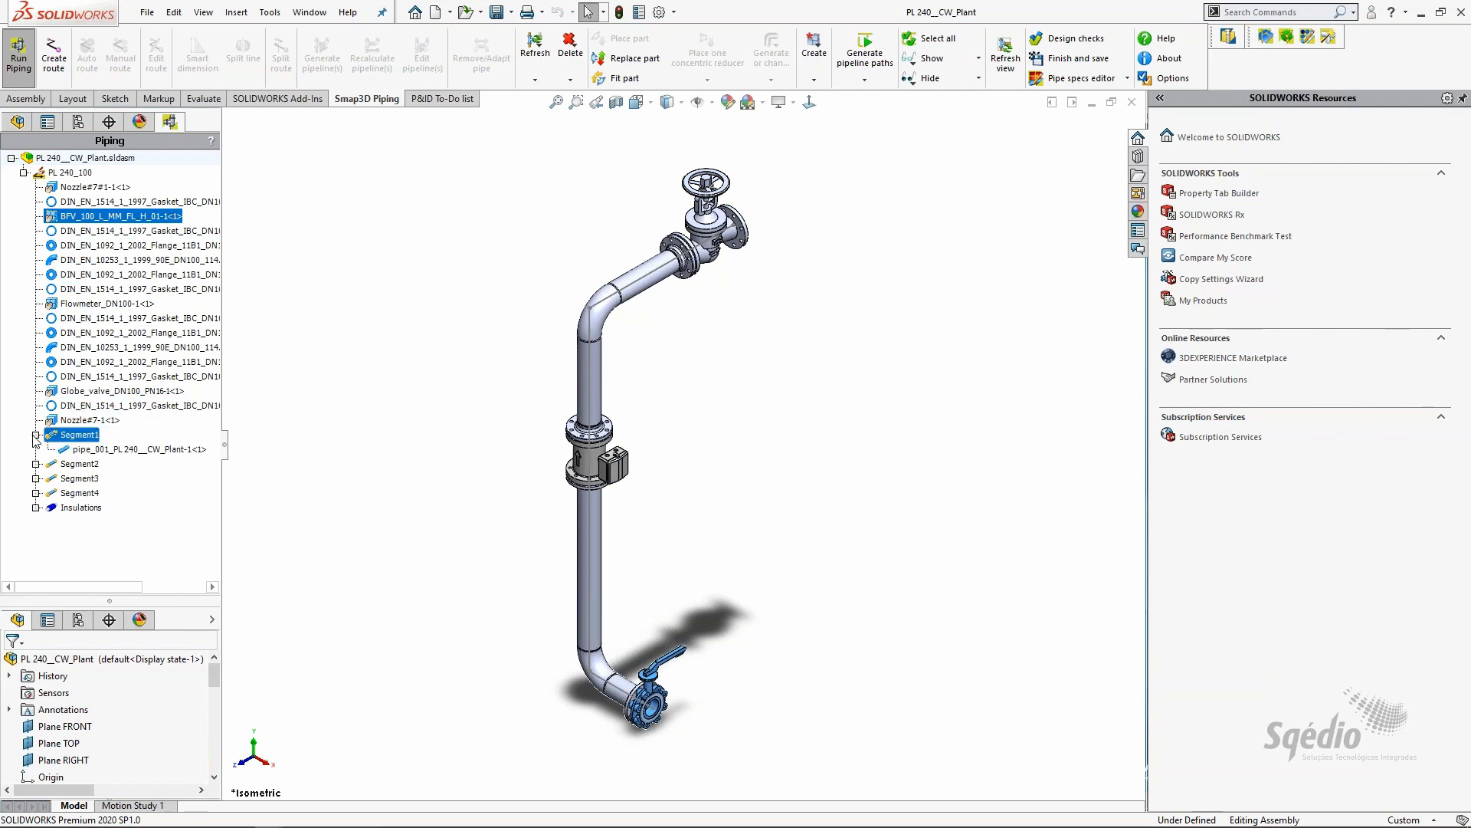
left_click(69, 450)
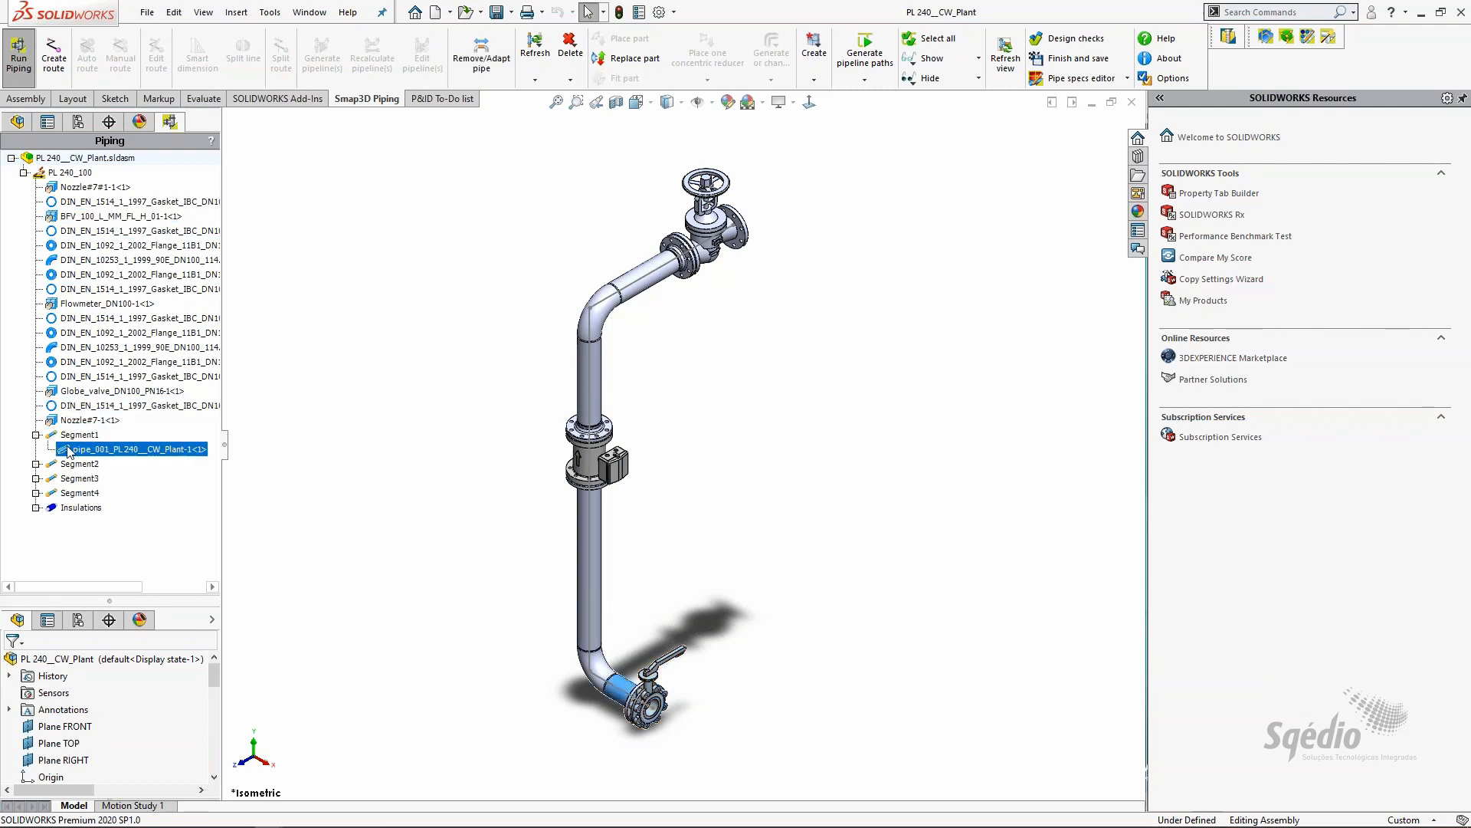
left_click(36, 478)
left_click(77, 493)
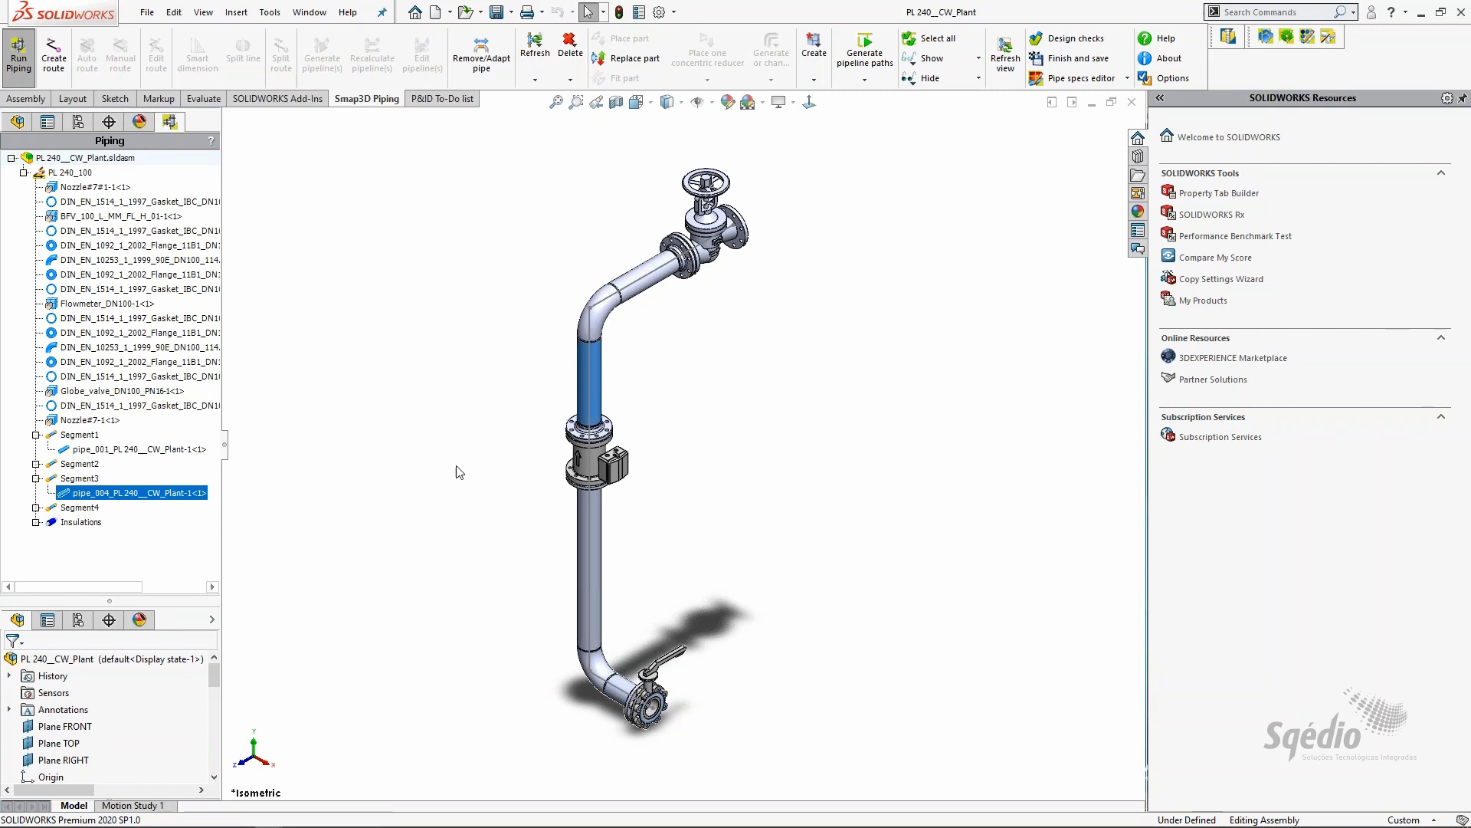
Close the separately opened PL 240__CW_Plant subassembly and return to the _CW_Plant assembly
left_click(1131, 105)
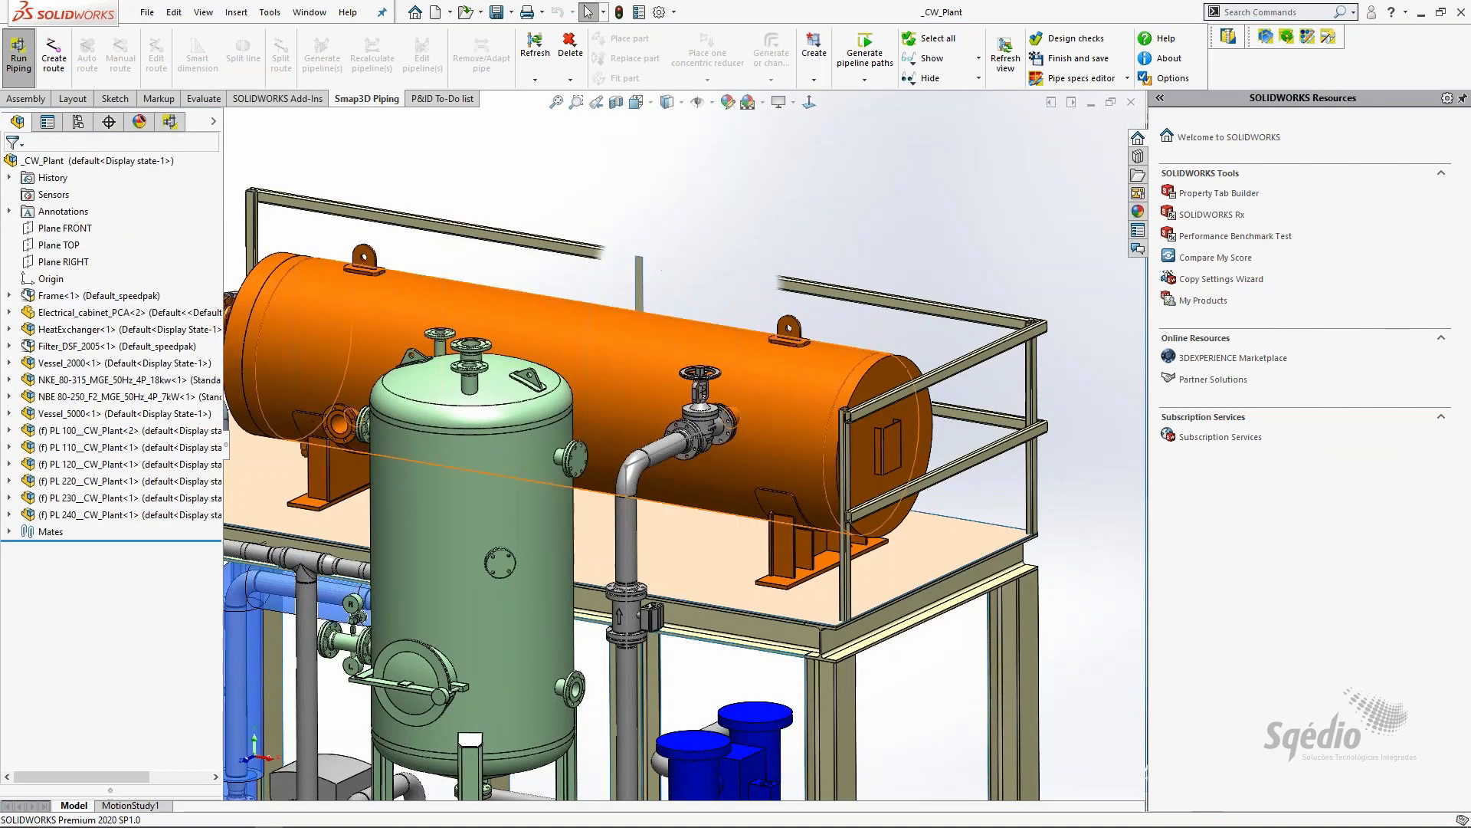
scroll(618, 485, "up", 3)
scroll(511, 605, "down", 2)
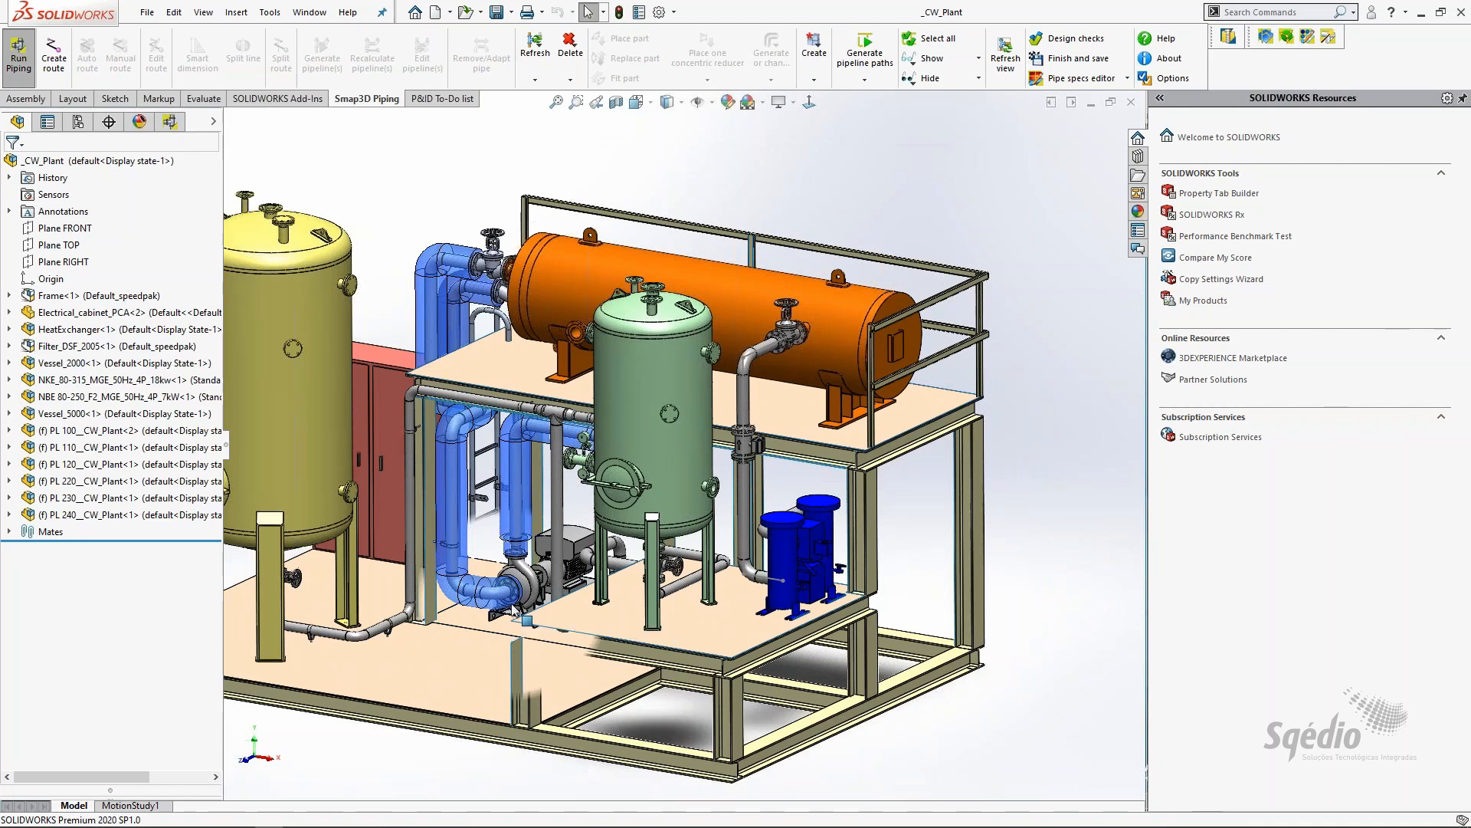
Open the P&ID To-Do list for the plant and expand the Component and Pipeline groups of diagram 2
left_click(436, 99)
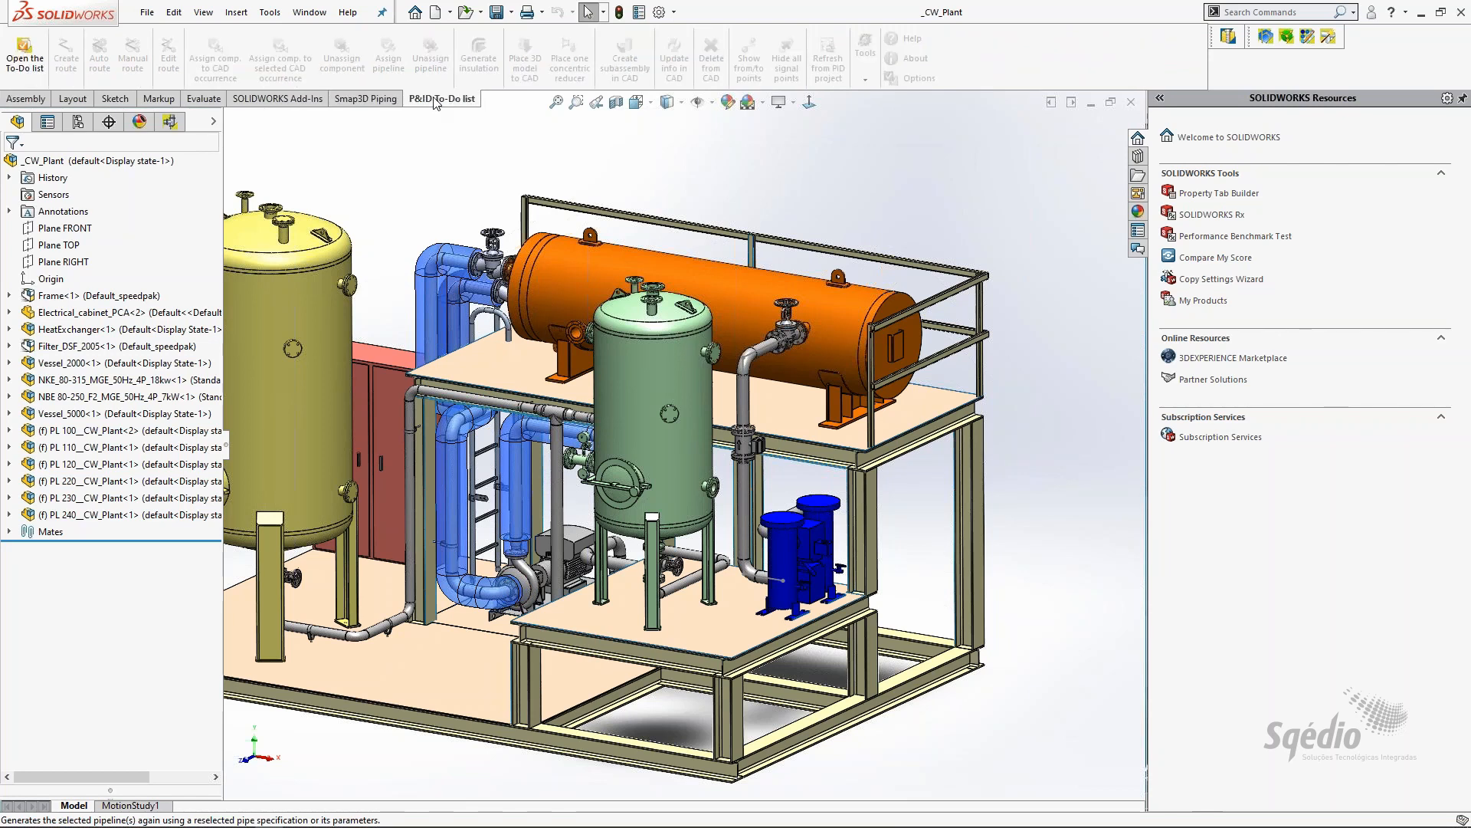
left_click(23, 61)
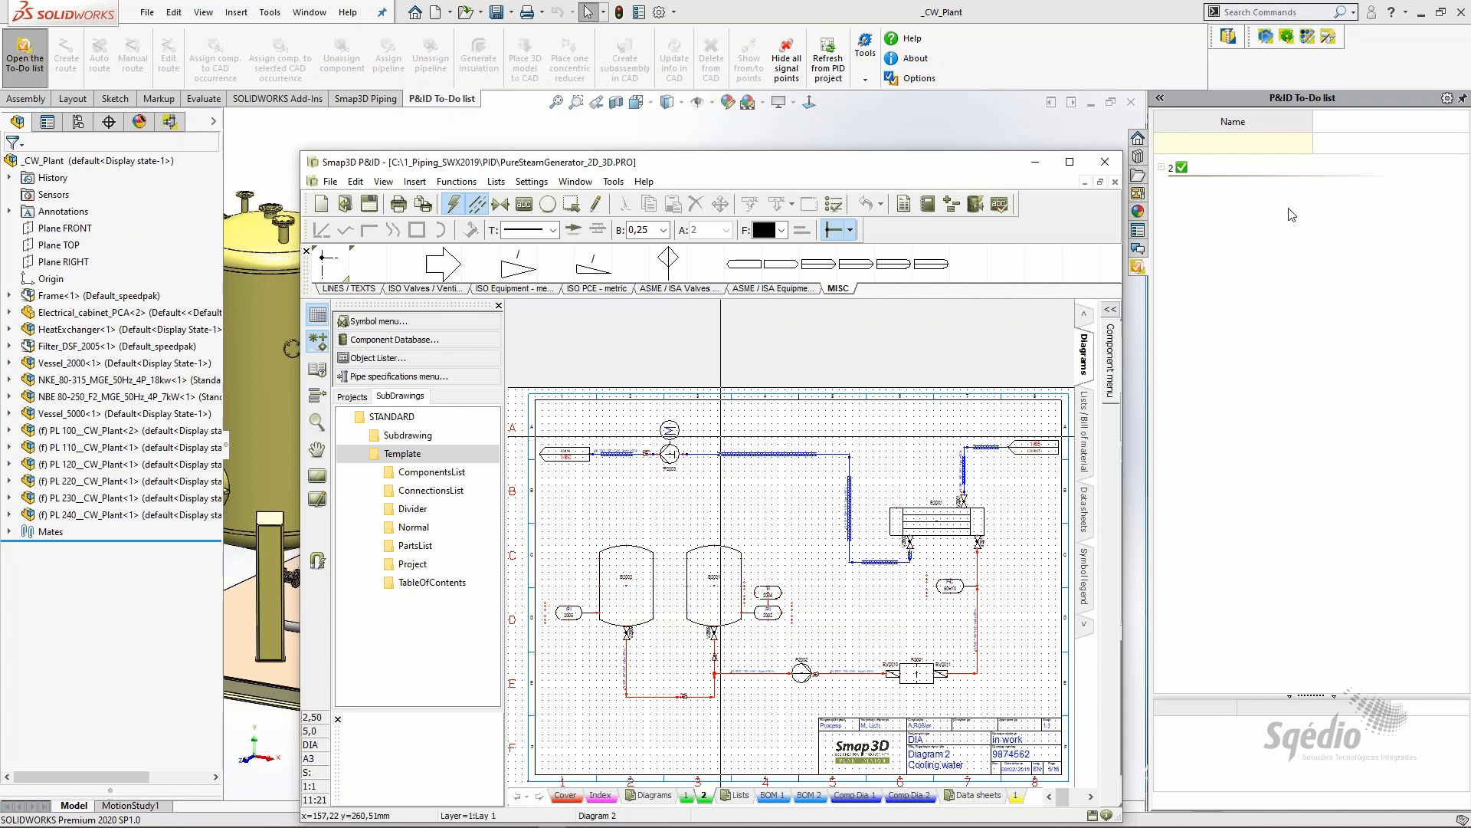
left_click(1162, 168)
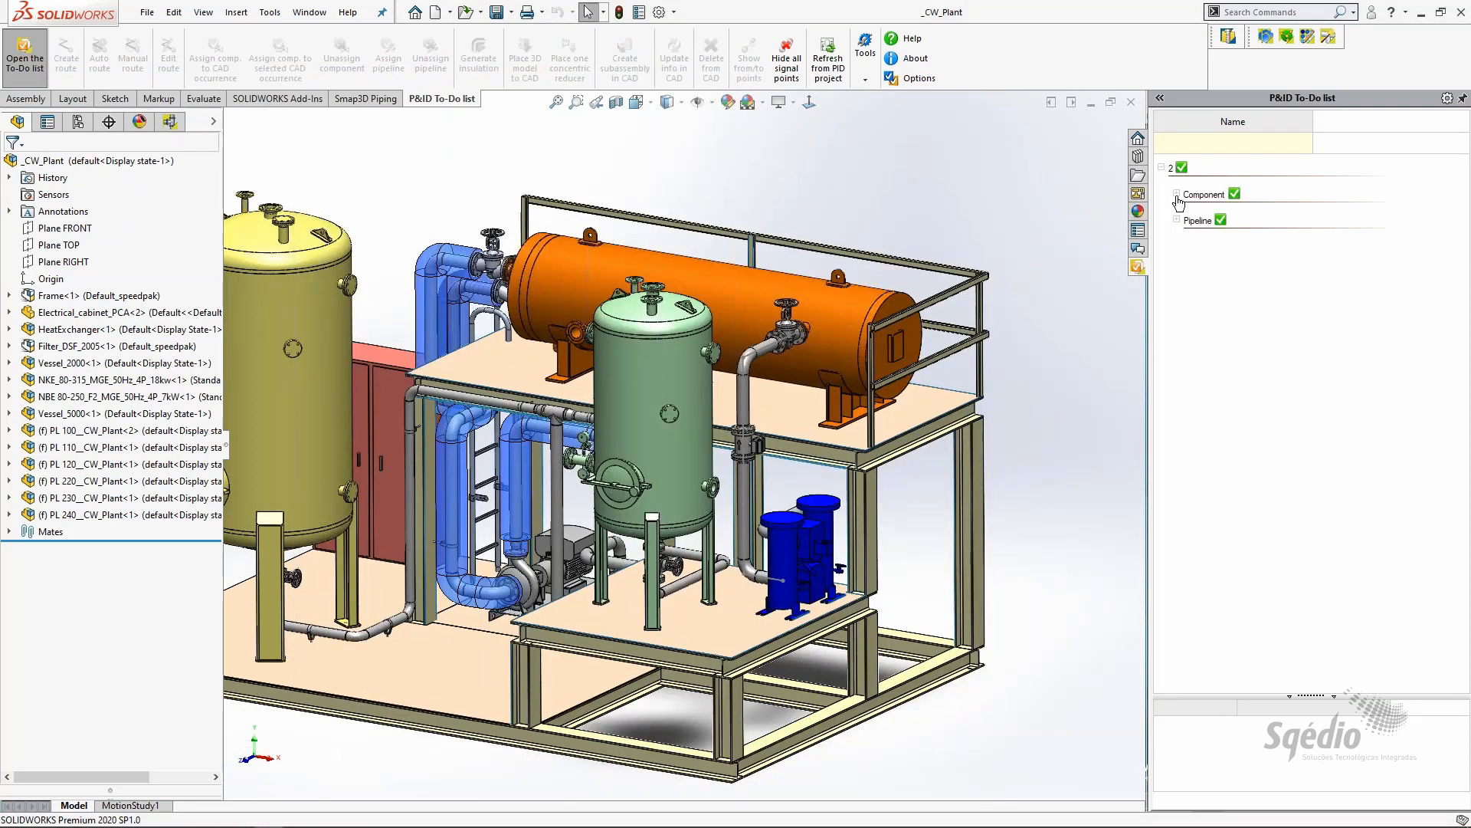
left_click(1177, 195)
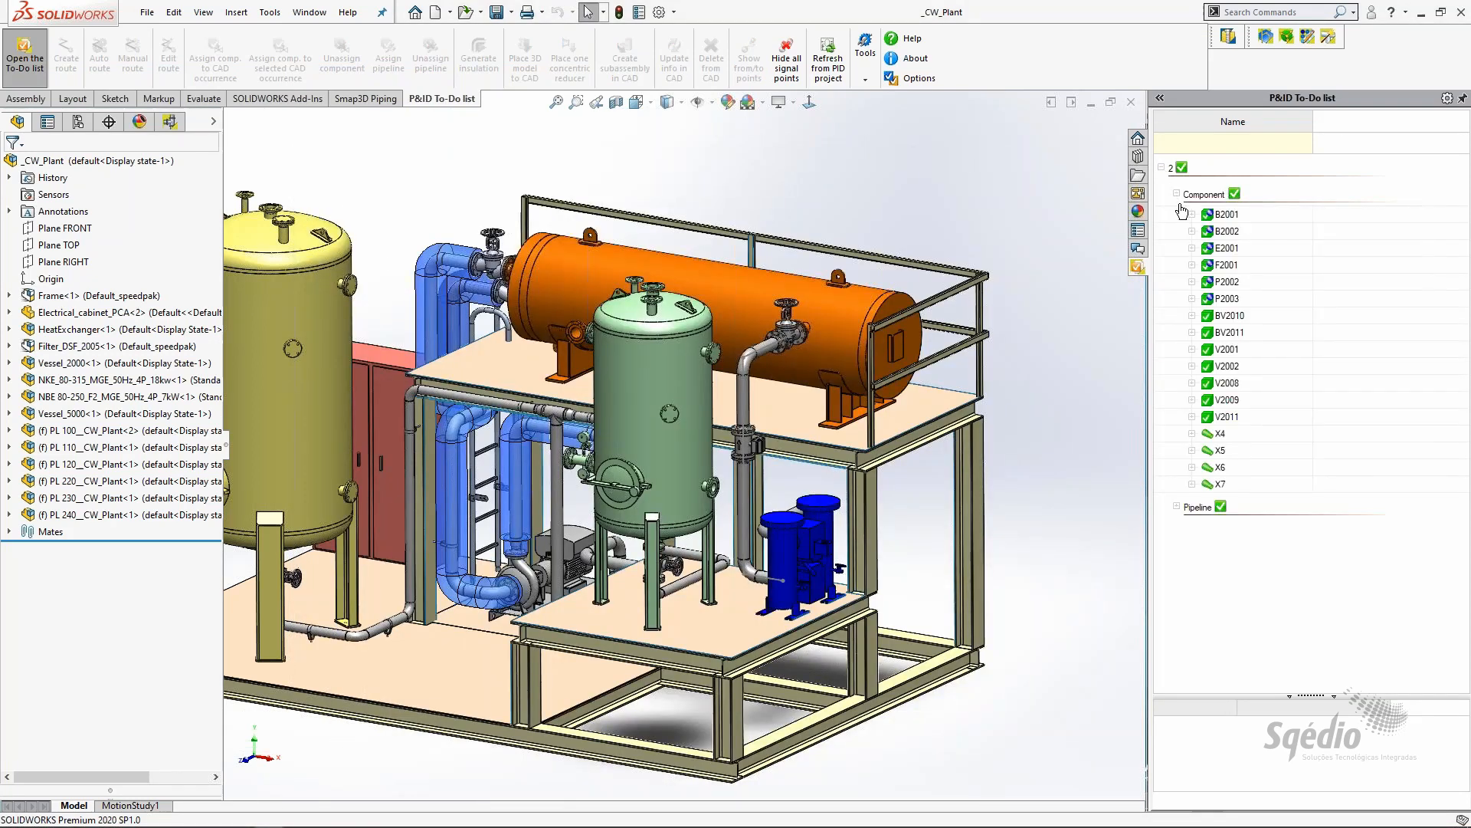
left_click(1177, 507)
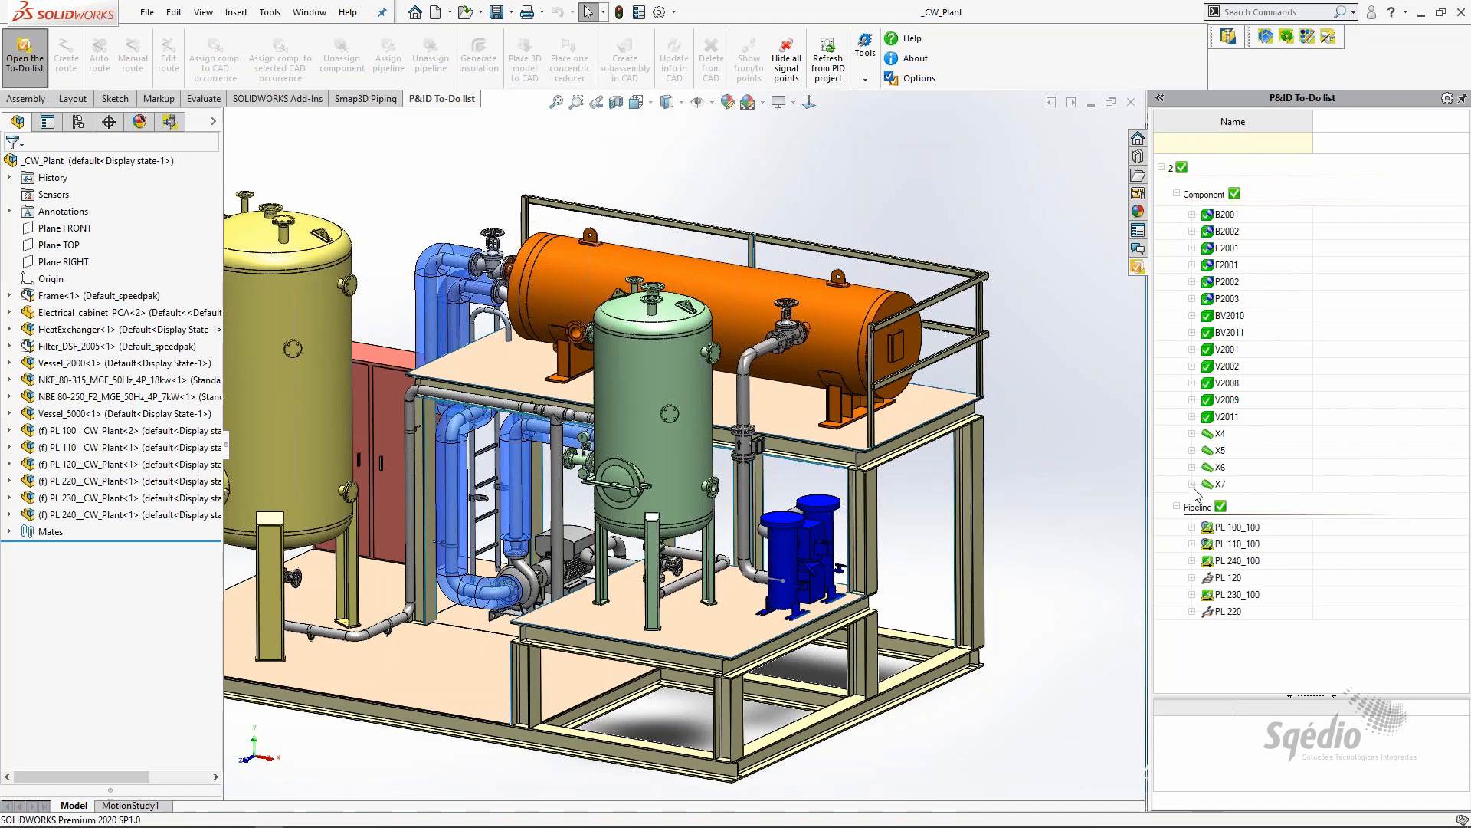
Arrange the reduced SOLIDWORKS window above the Smap3D P&ID window so the plant model and the two vessels in the diagram show together
double_click(1083, 18)
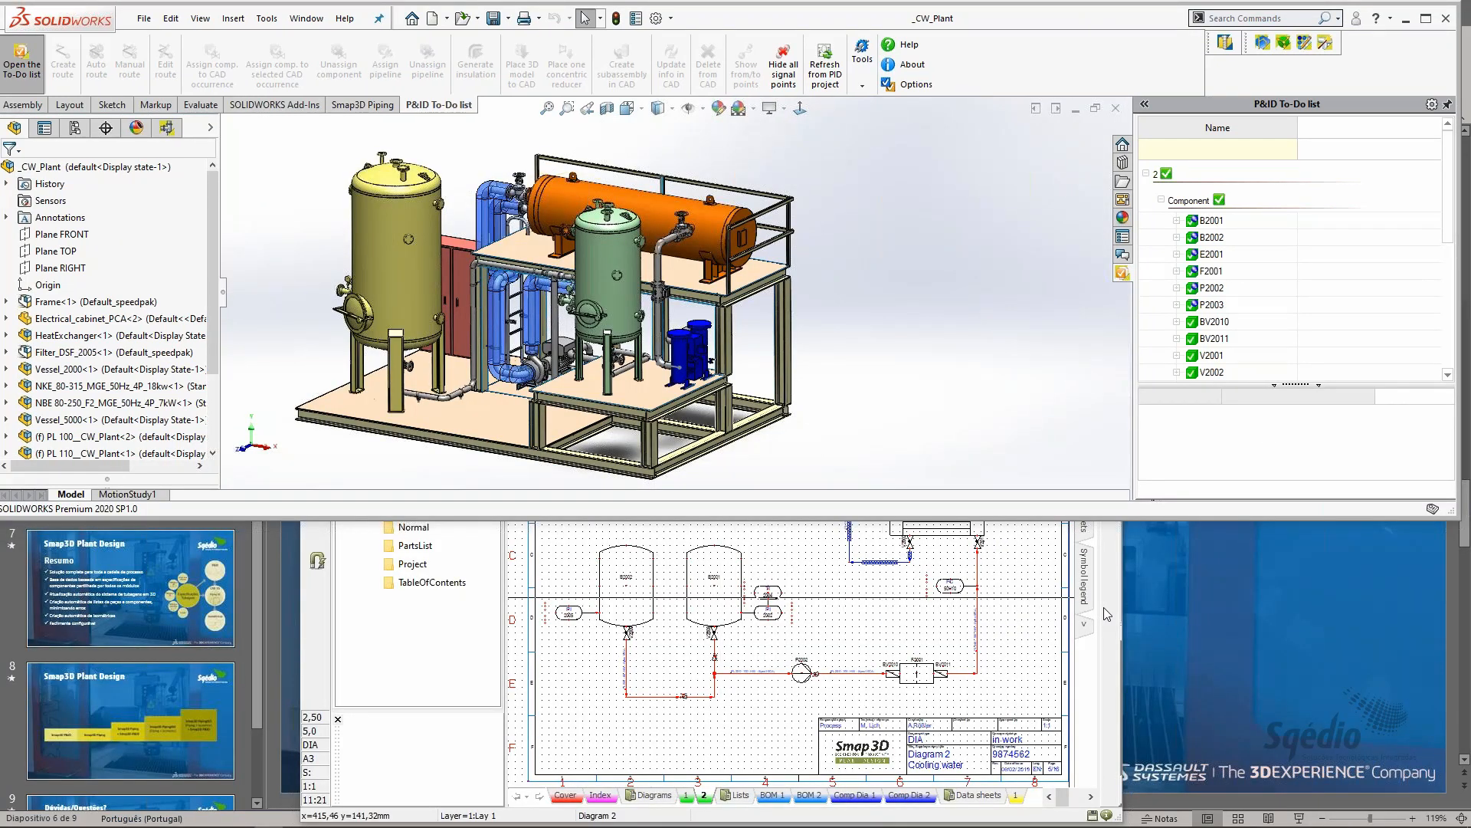
scroll(1095, 611, "up", 2)
scroll(1096, 609, "down", 1)
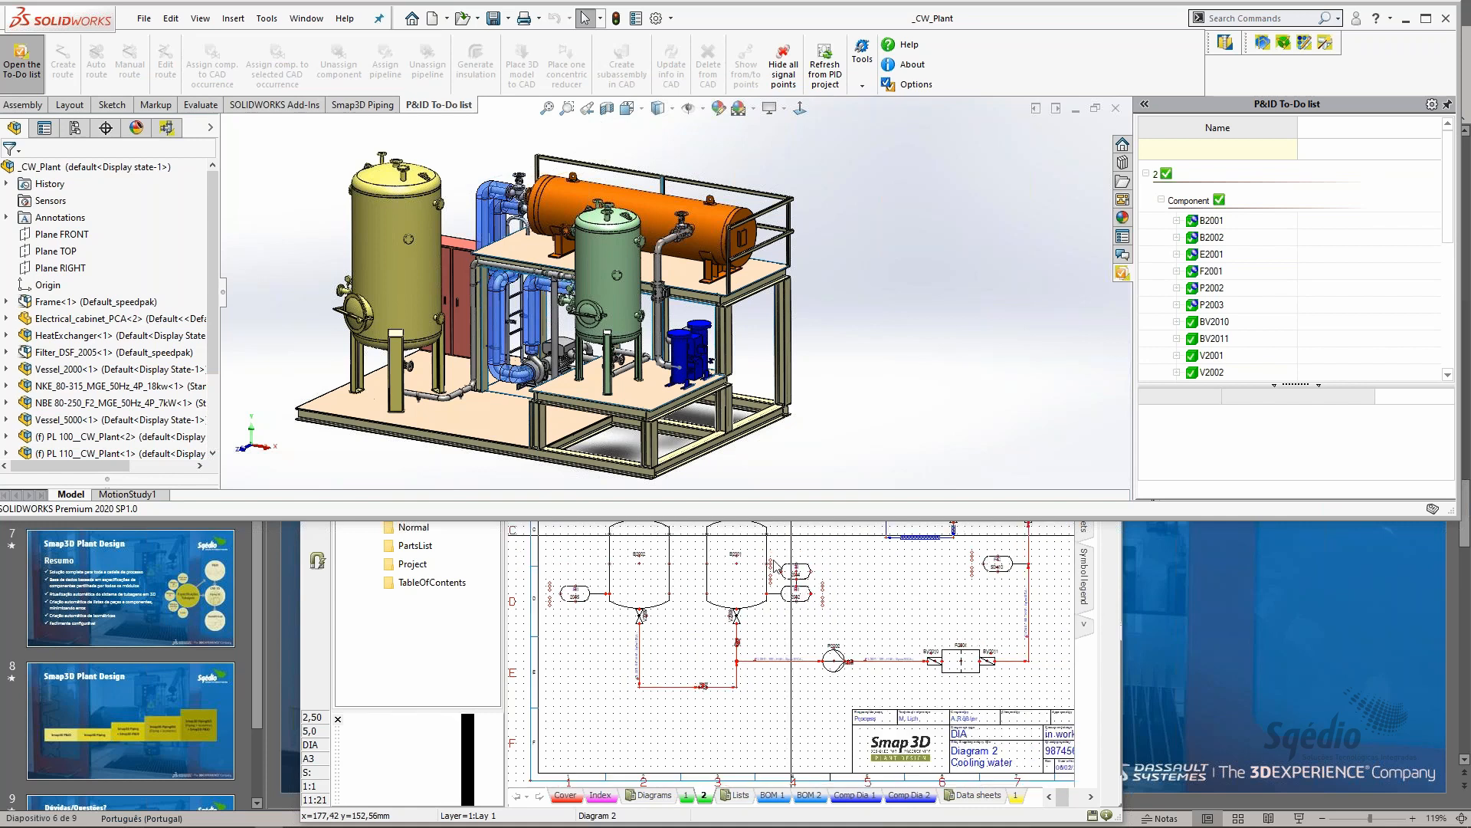
left_click(1106, 603)
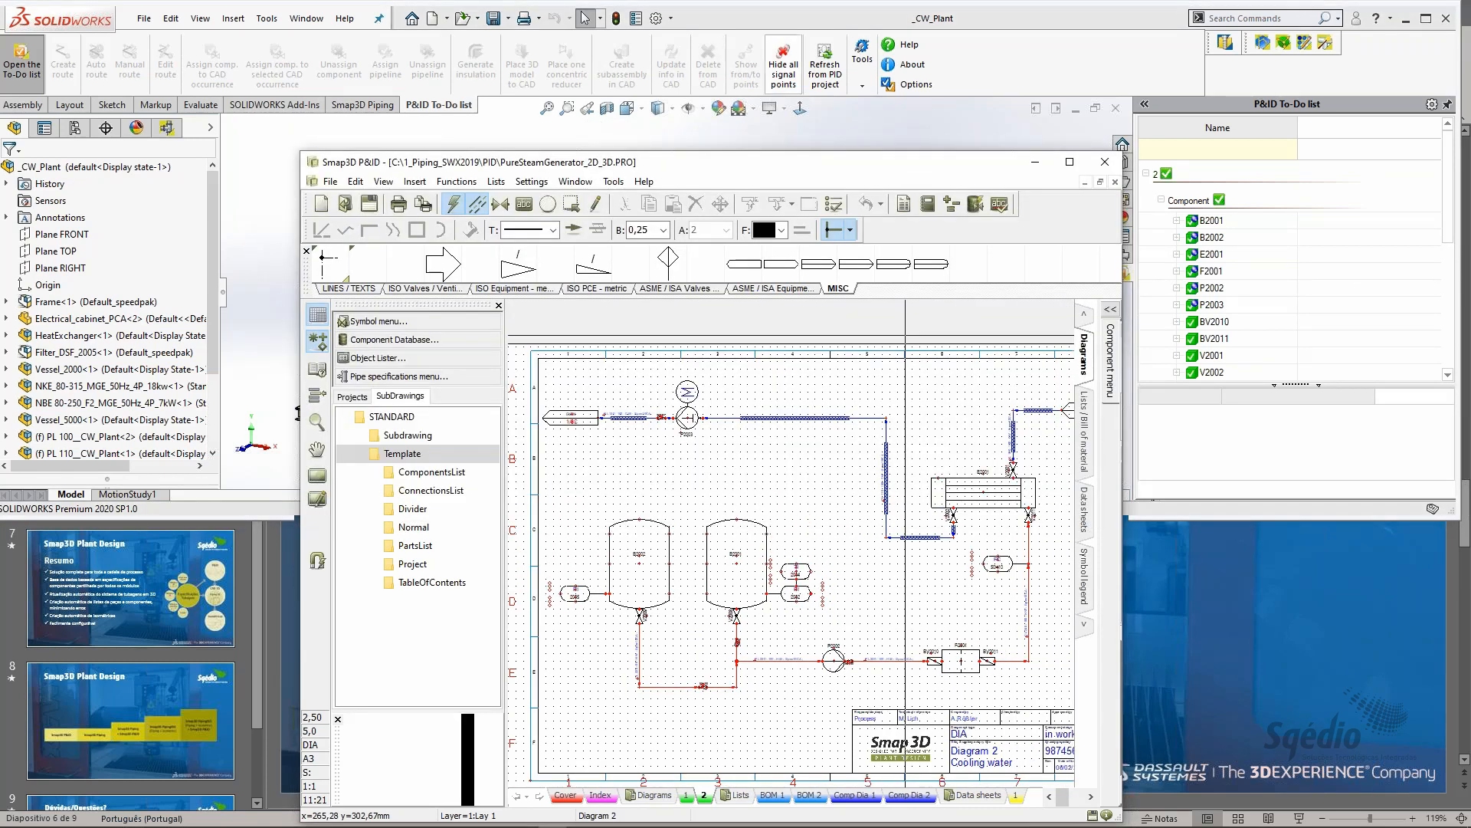
left_click_drag(829, 152, 829, 279)
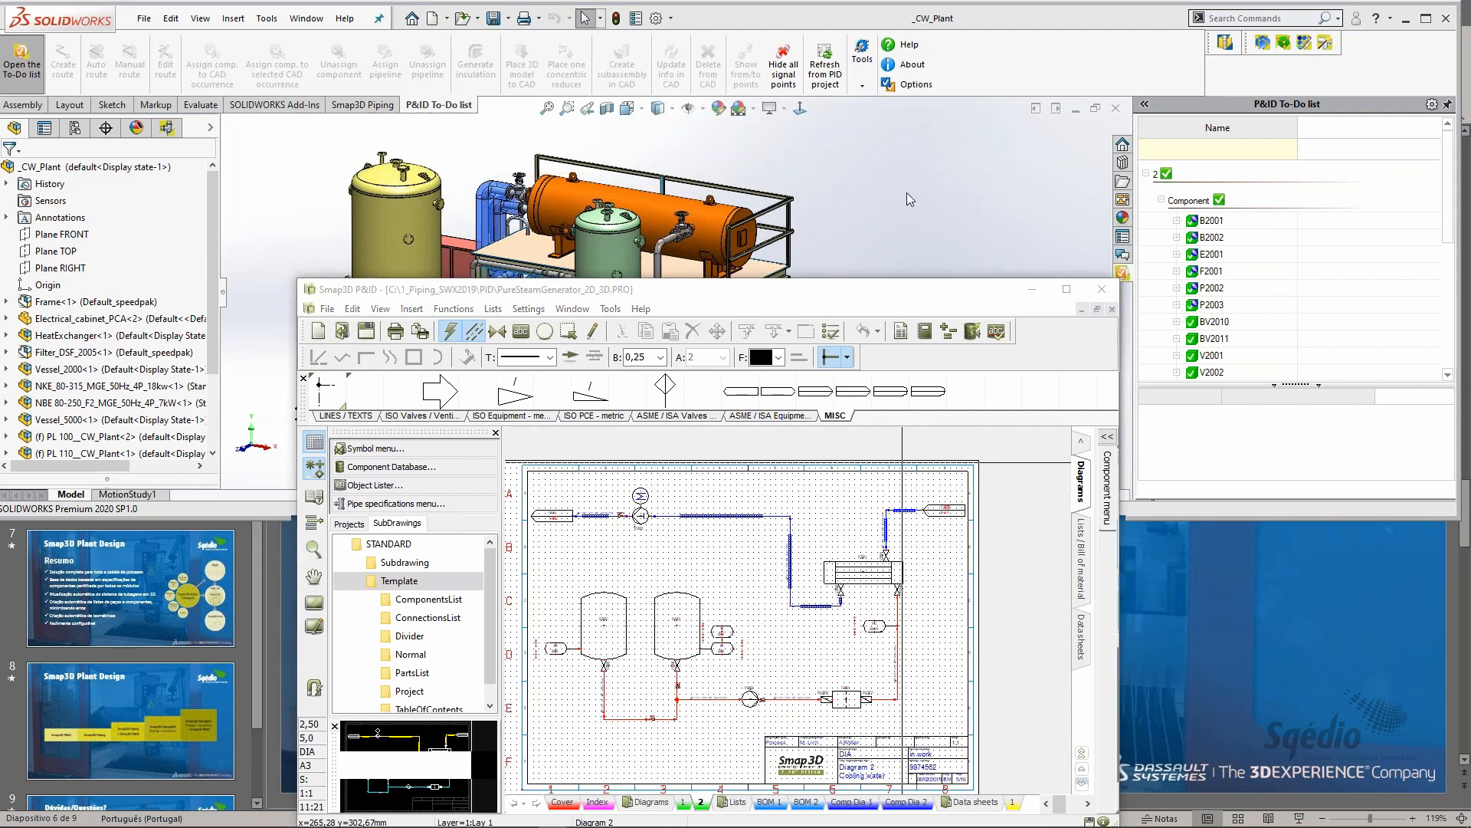
left_click(908, 199)
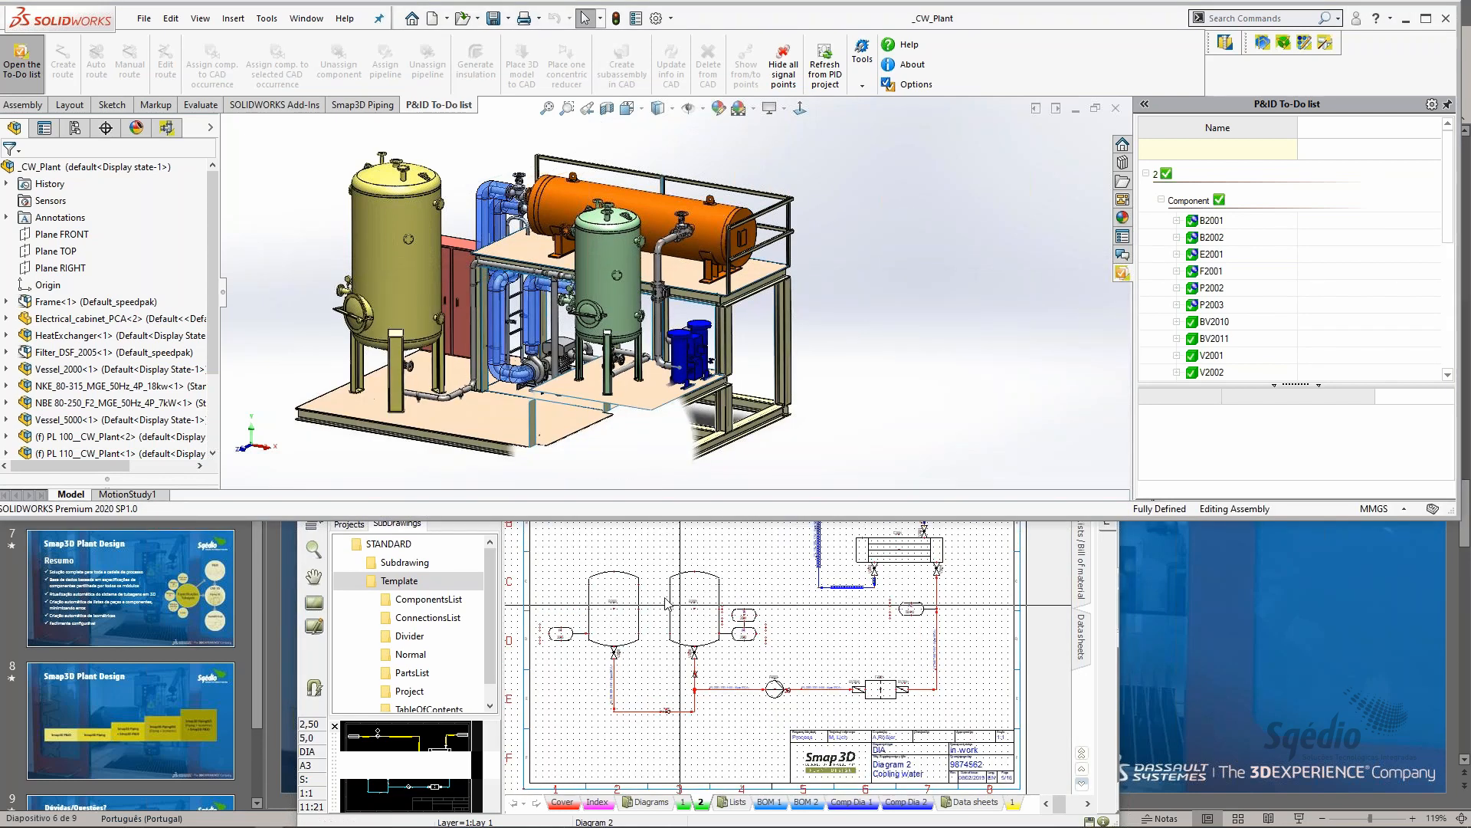
left_click(789, 612)
scroll(673, 613, "up", 2)
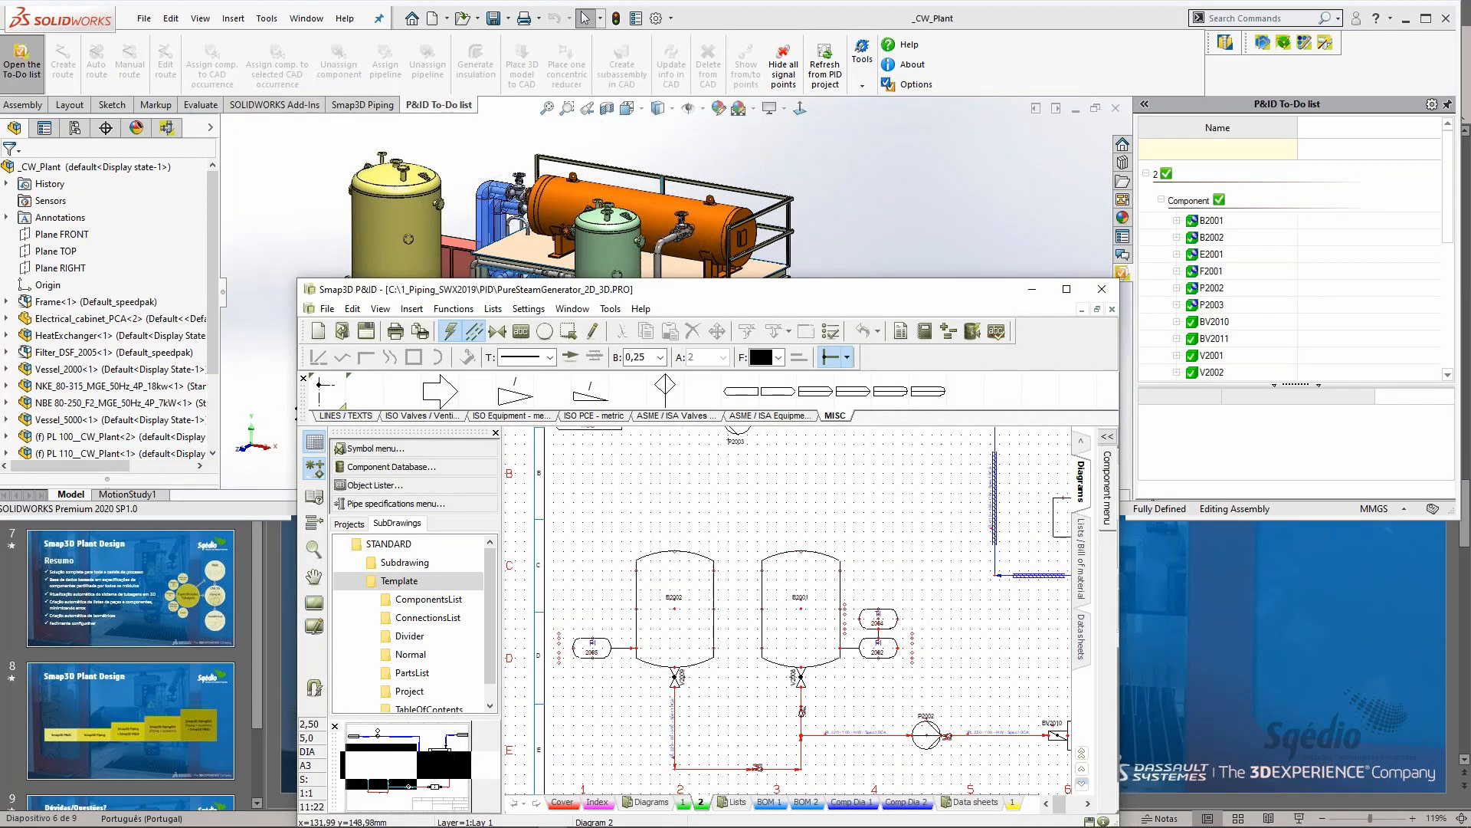
left_click(915, 207)
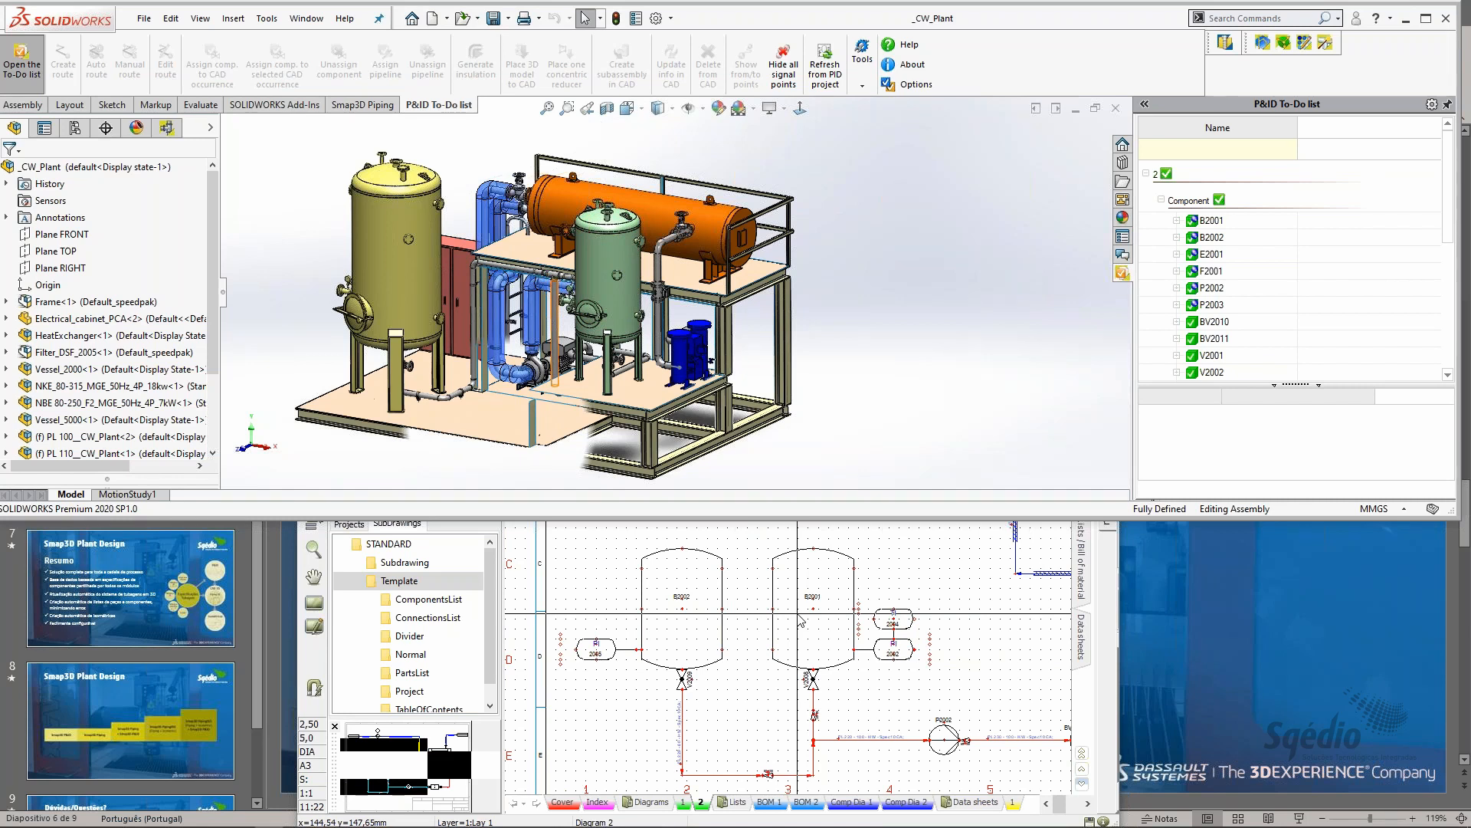
Highlight vessels B2001 and B2002 and heat exchanger E2001 from the to-do list in both the 3D model and the P&ID
left_click(1208, 222)
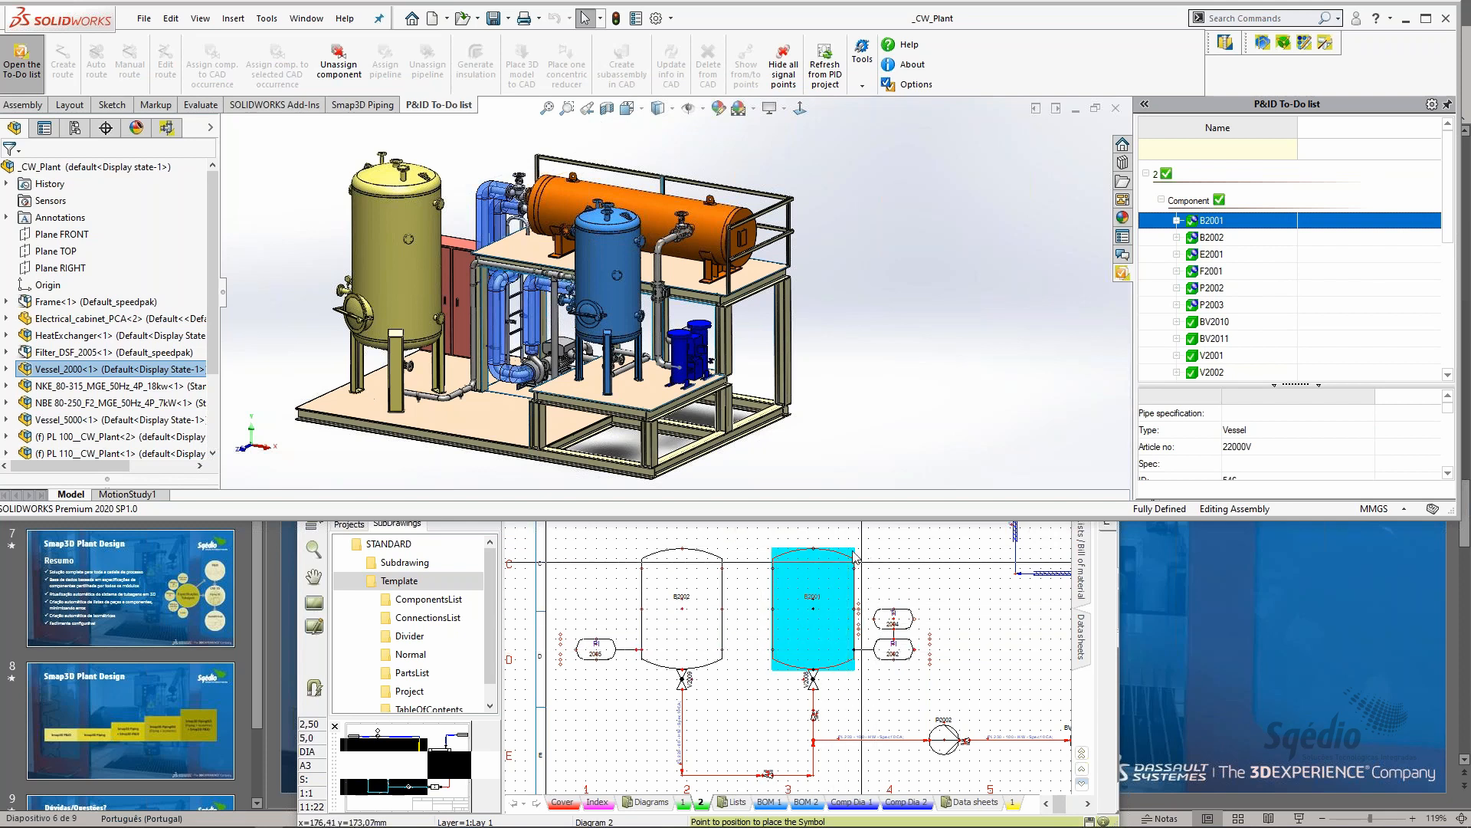
left_click(1218, 239)
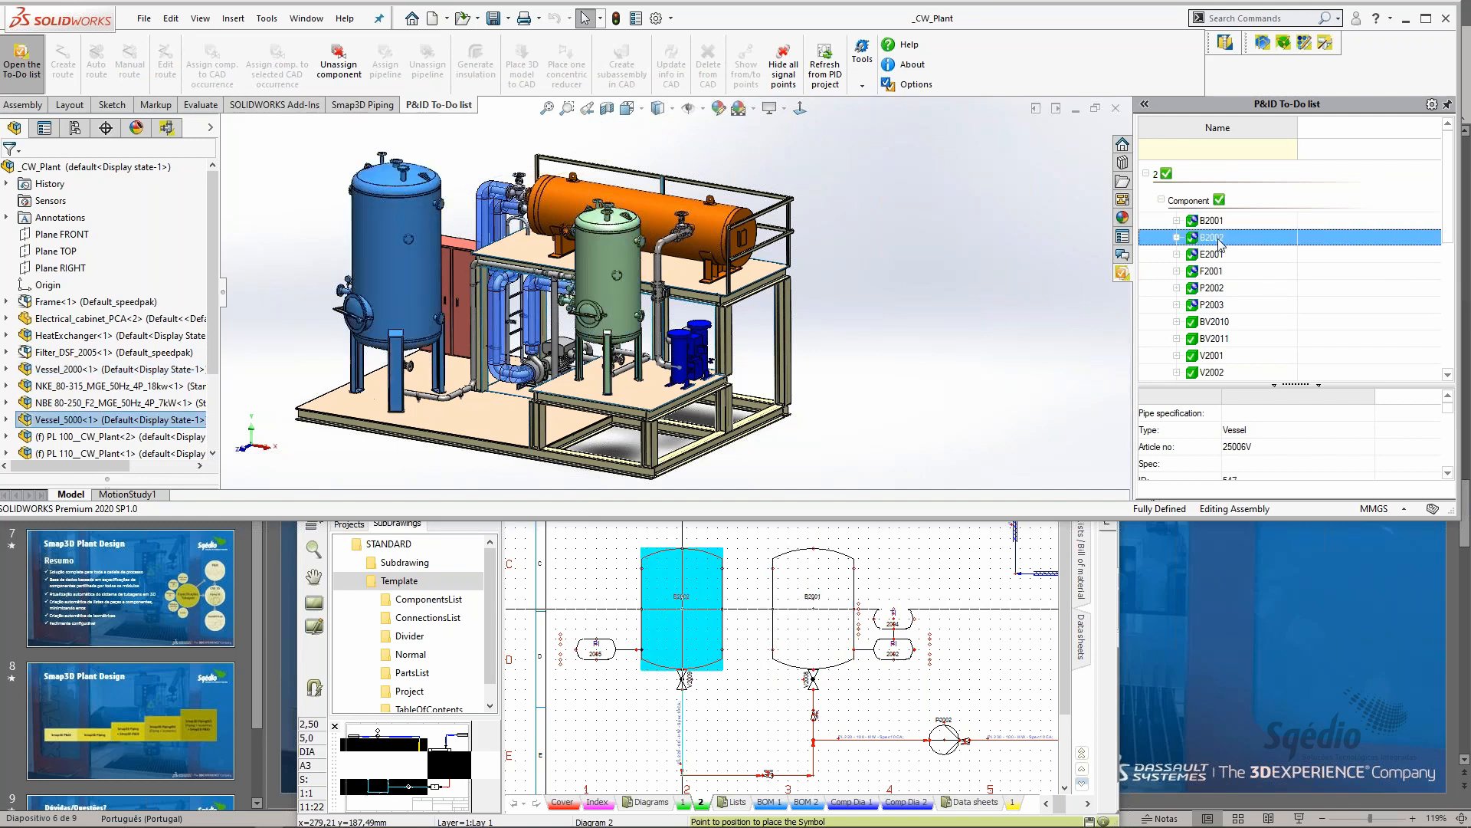
left_click(1221, 255)
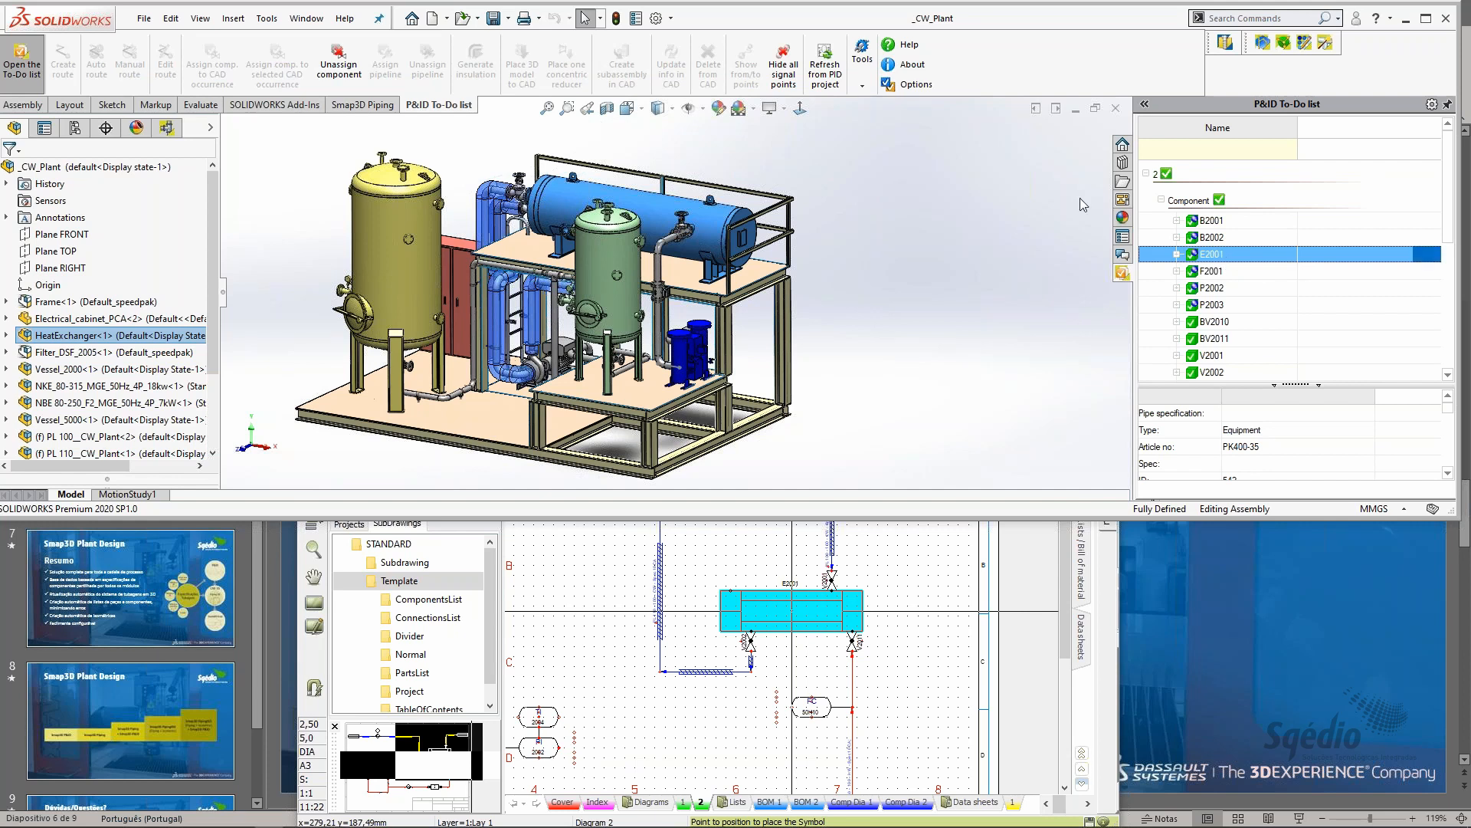
left_click(1220, 238)
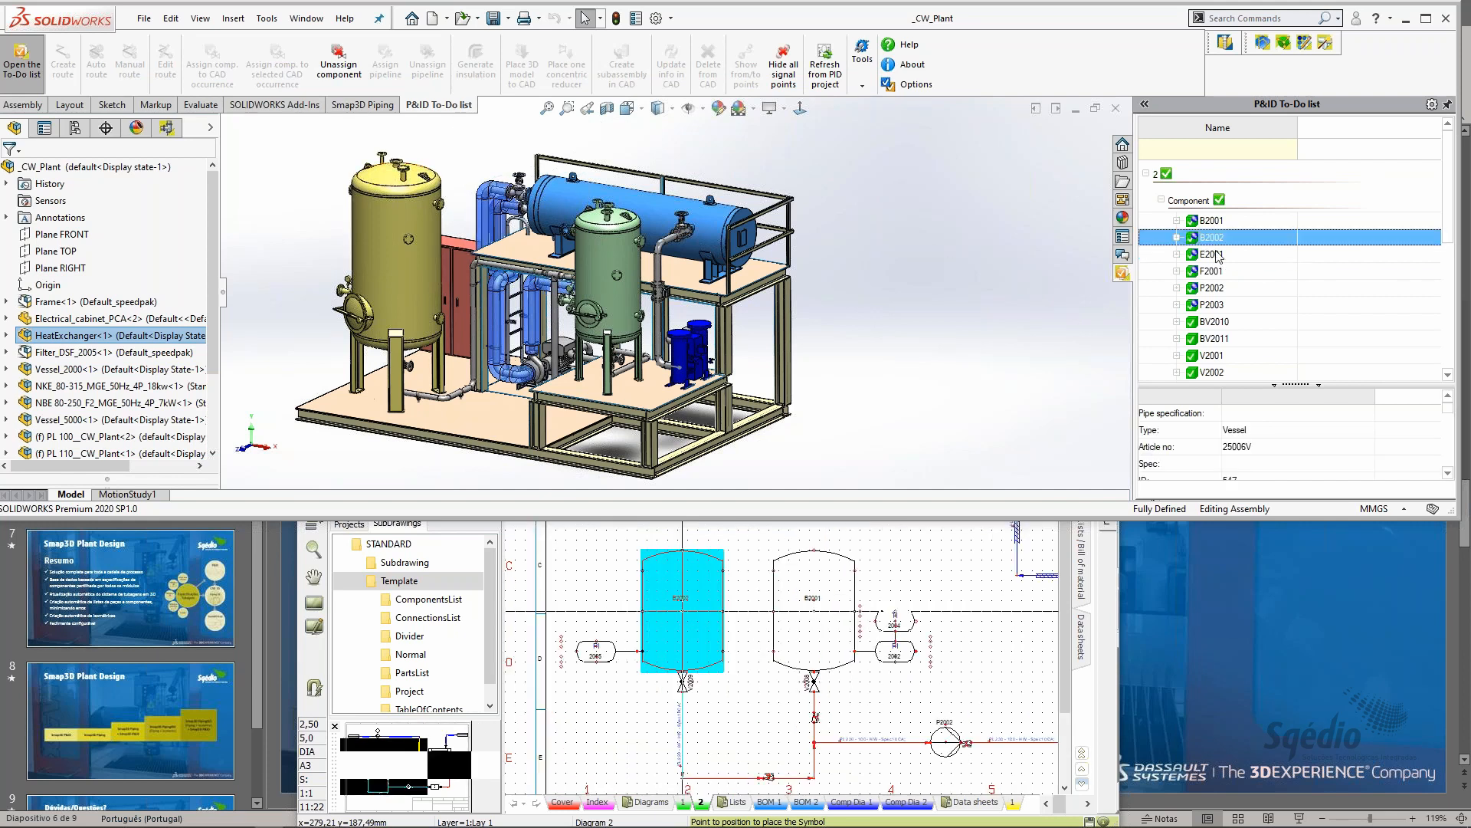
left_click(1211, 254)
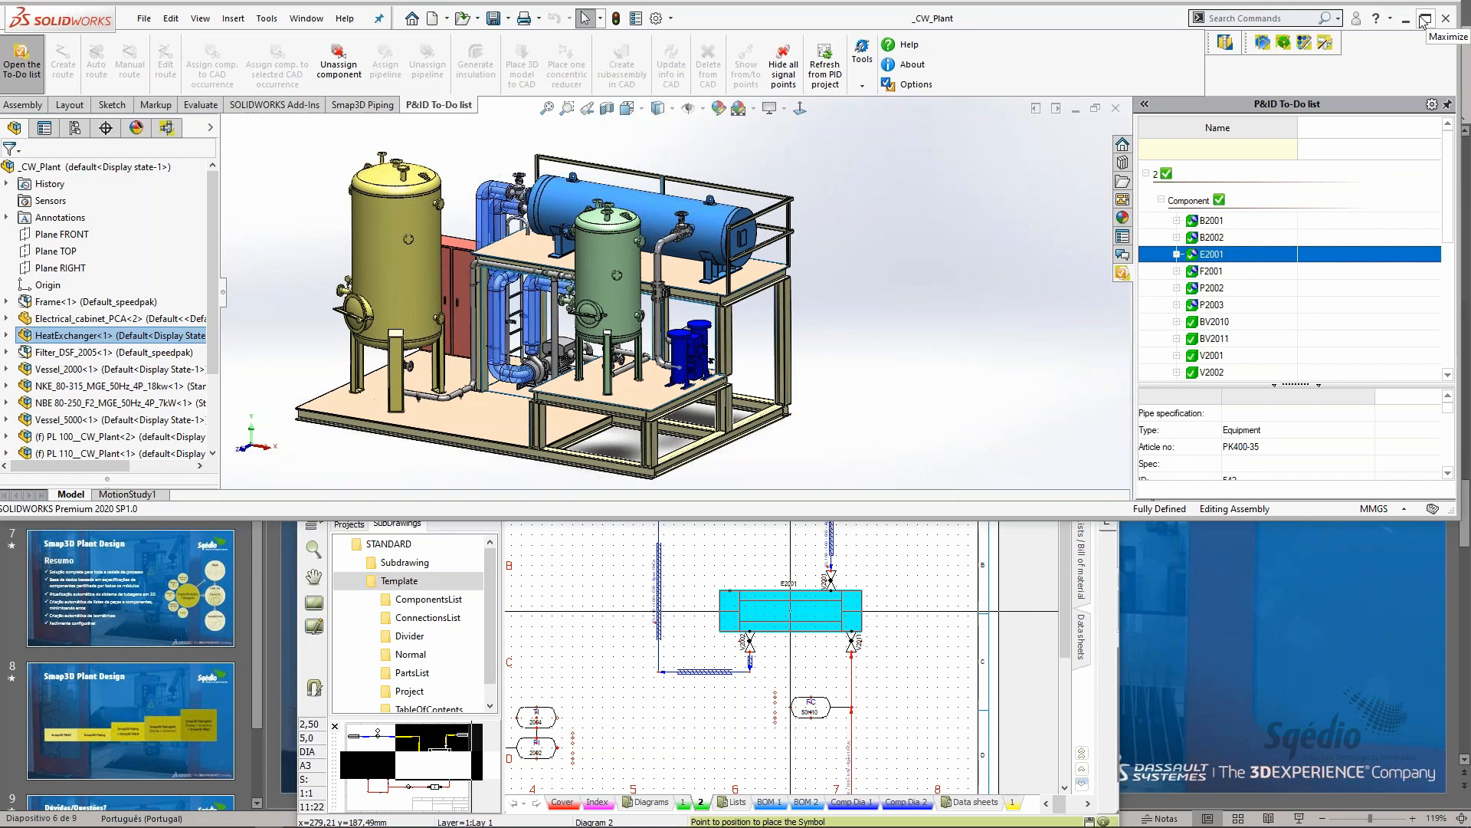
Switch to Smap3D P&ID, maximize its window and fit the whole Diagram 2 Cooling water sheet in view
left_click(1038, 602)
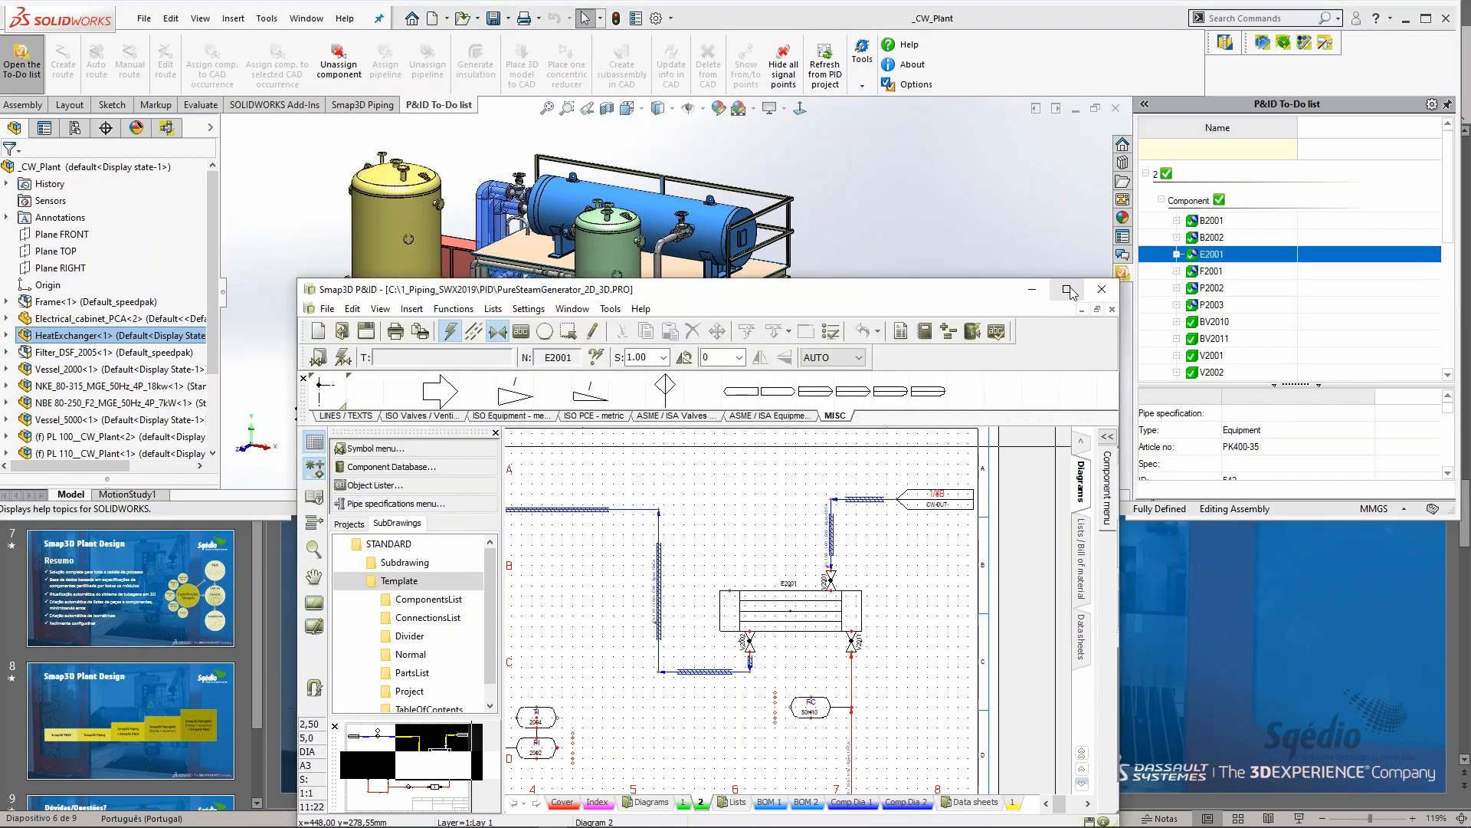
left_click(1068, 289)
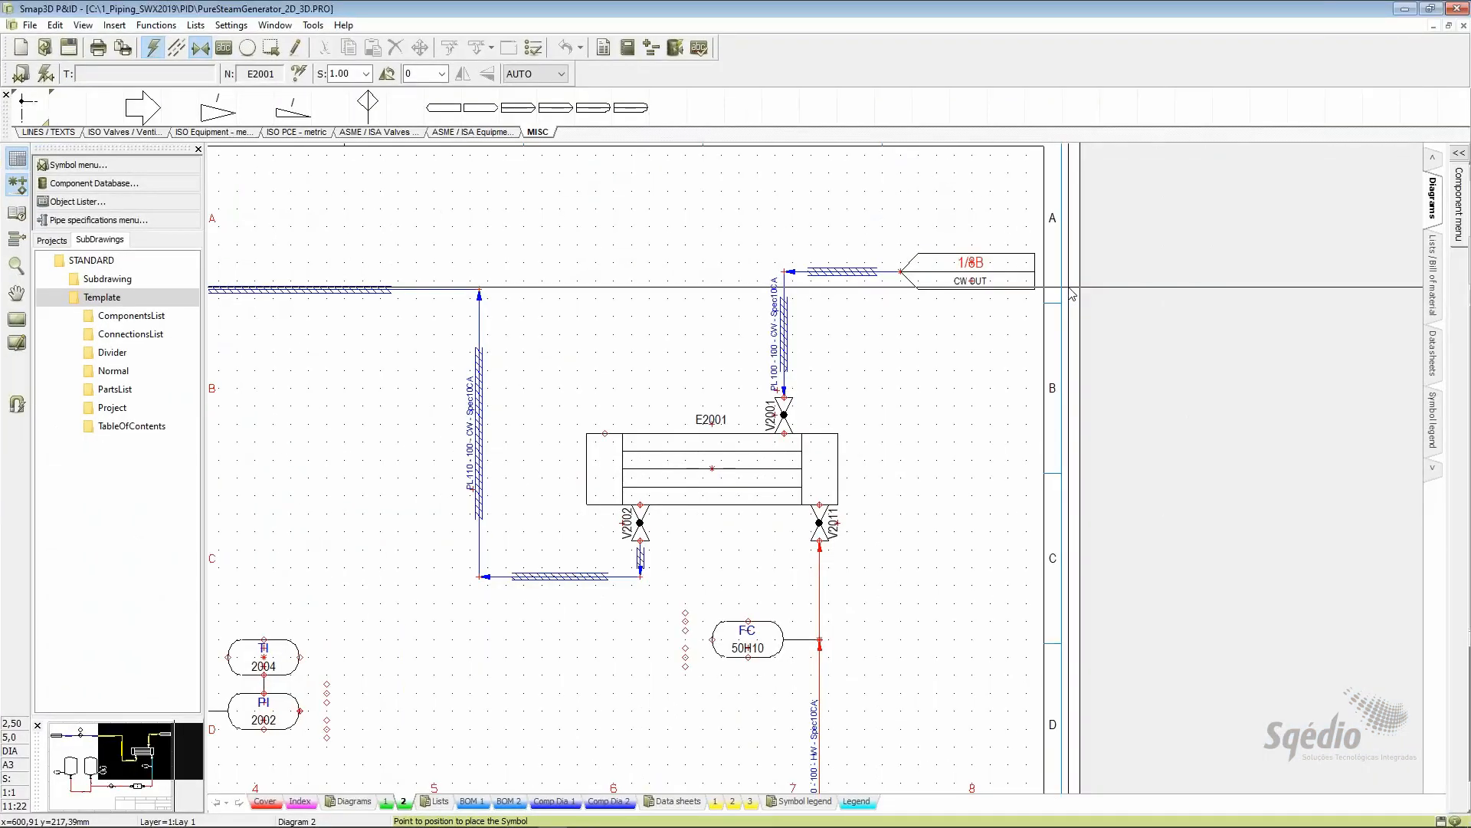
left_click(16, 318)
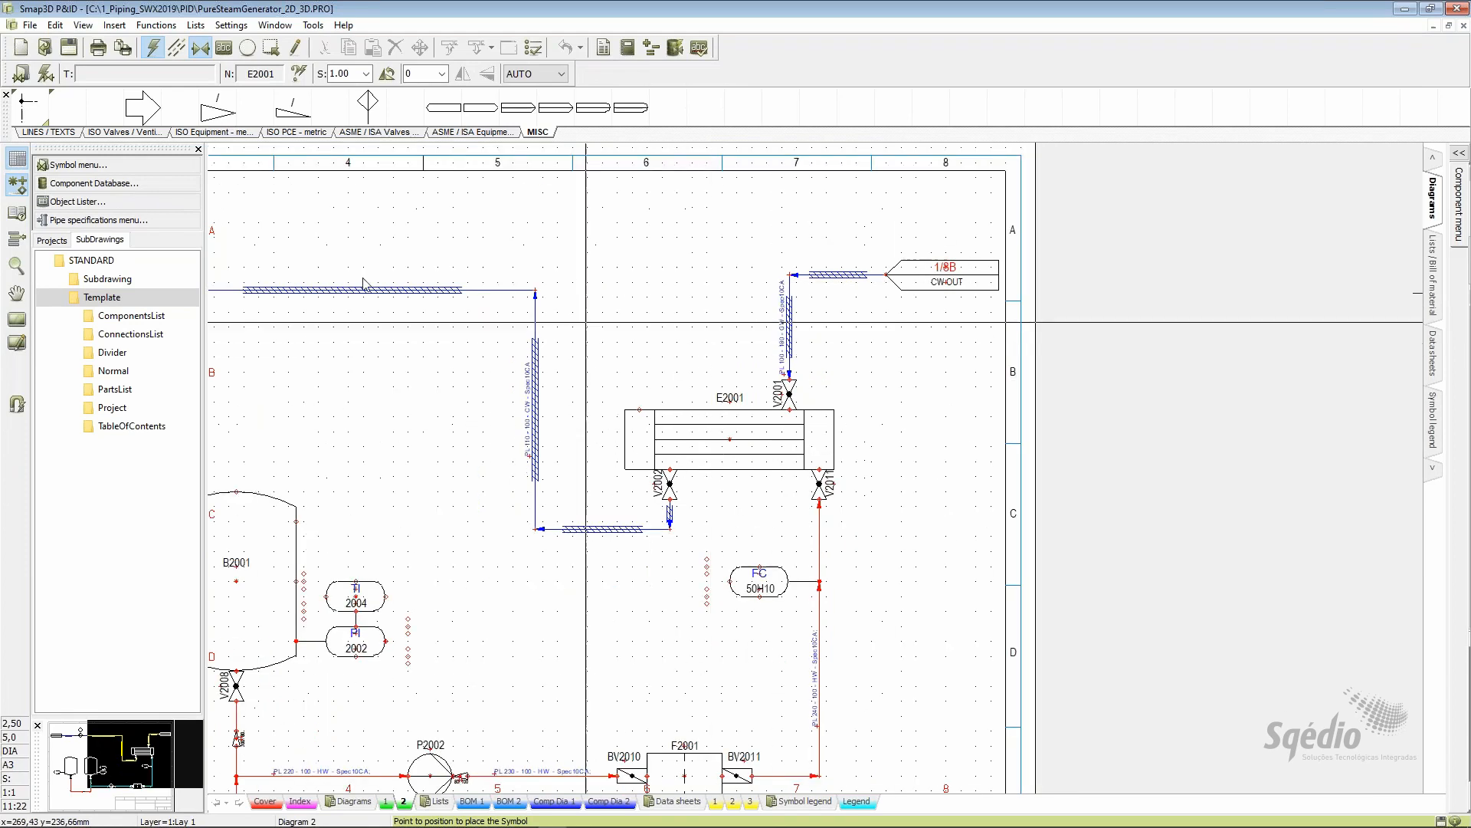
left_click(16, 318)
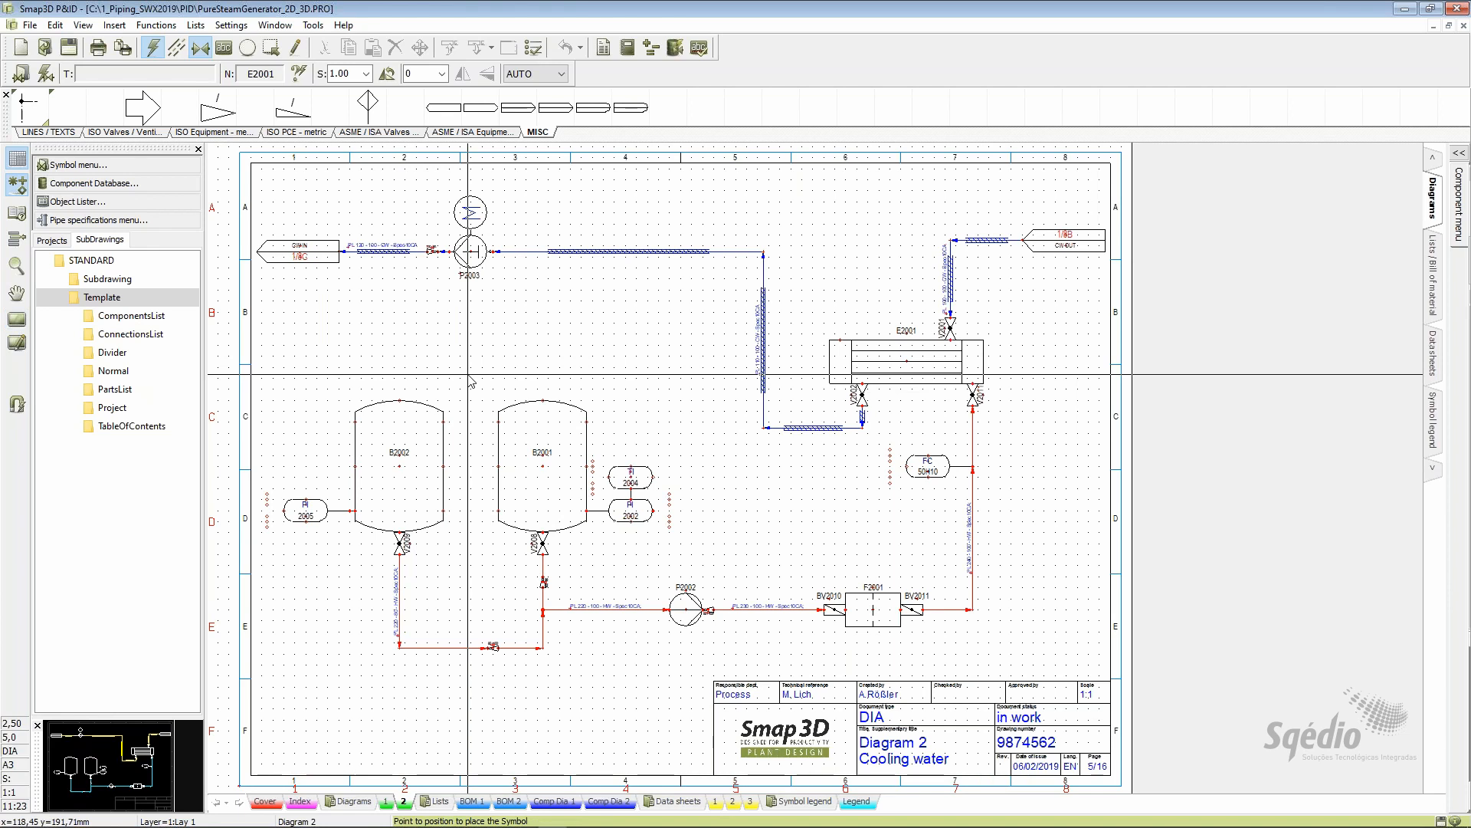
View the Diagram 1 and Diagram 2 sheets and follow the CW IN line link 1/8C from Diagram 2 to Diagram 1
left_click(388, 802)
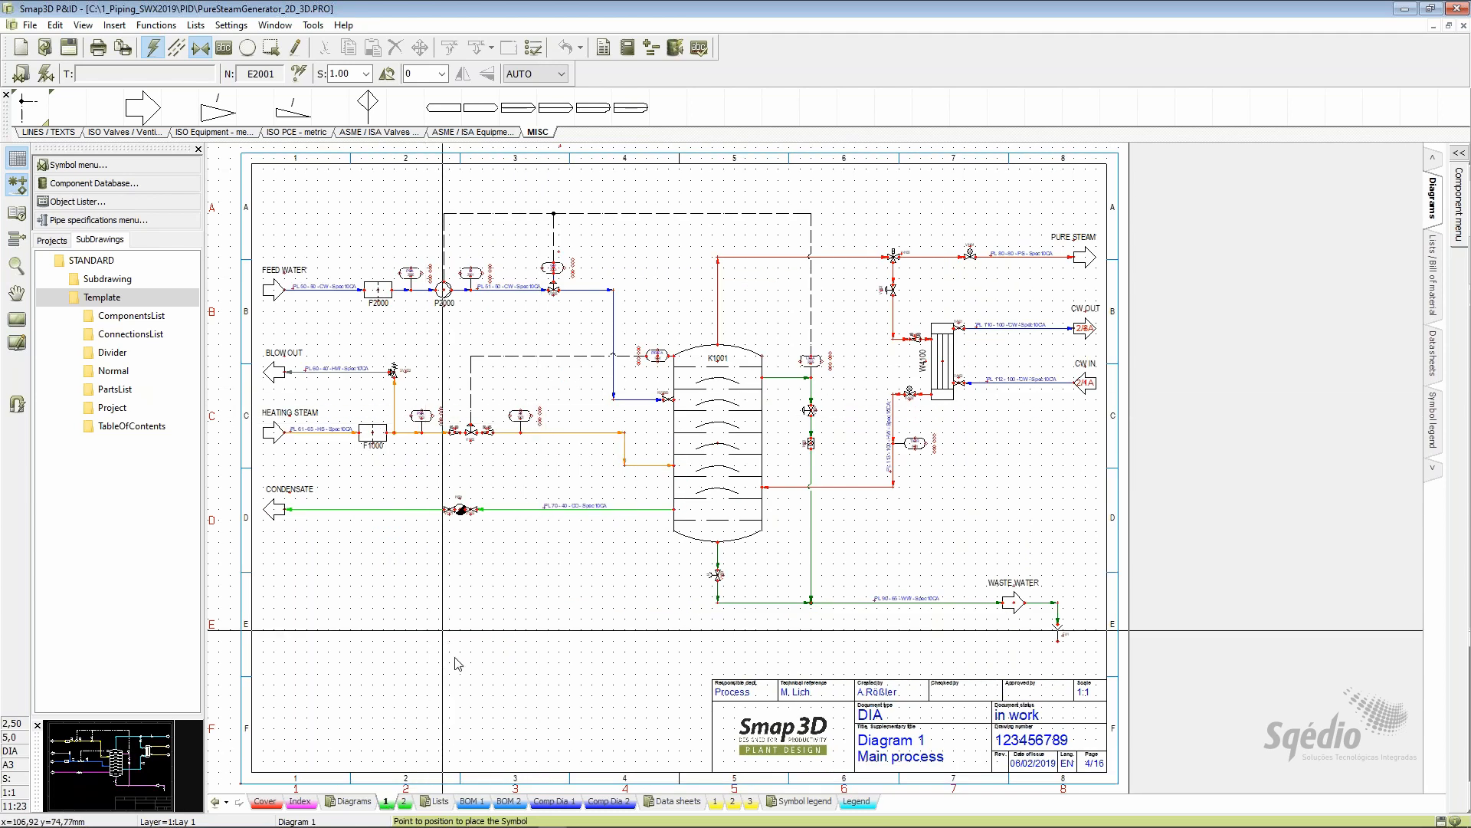
left_click(406, 803)
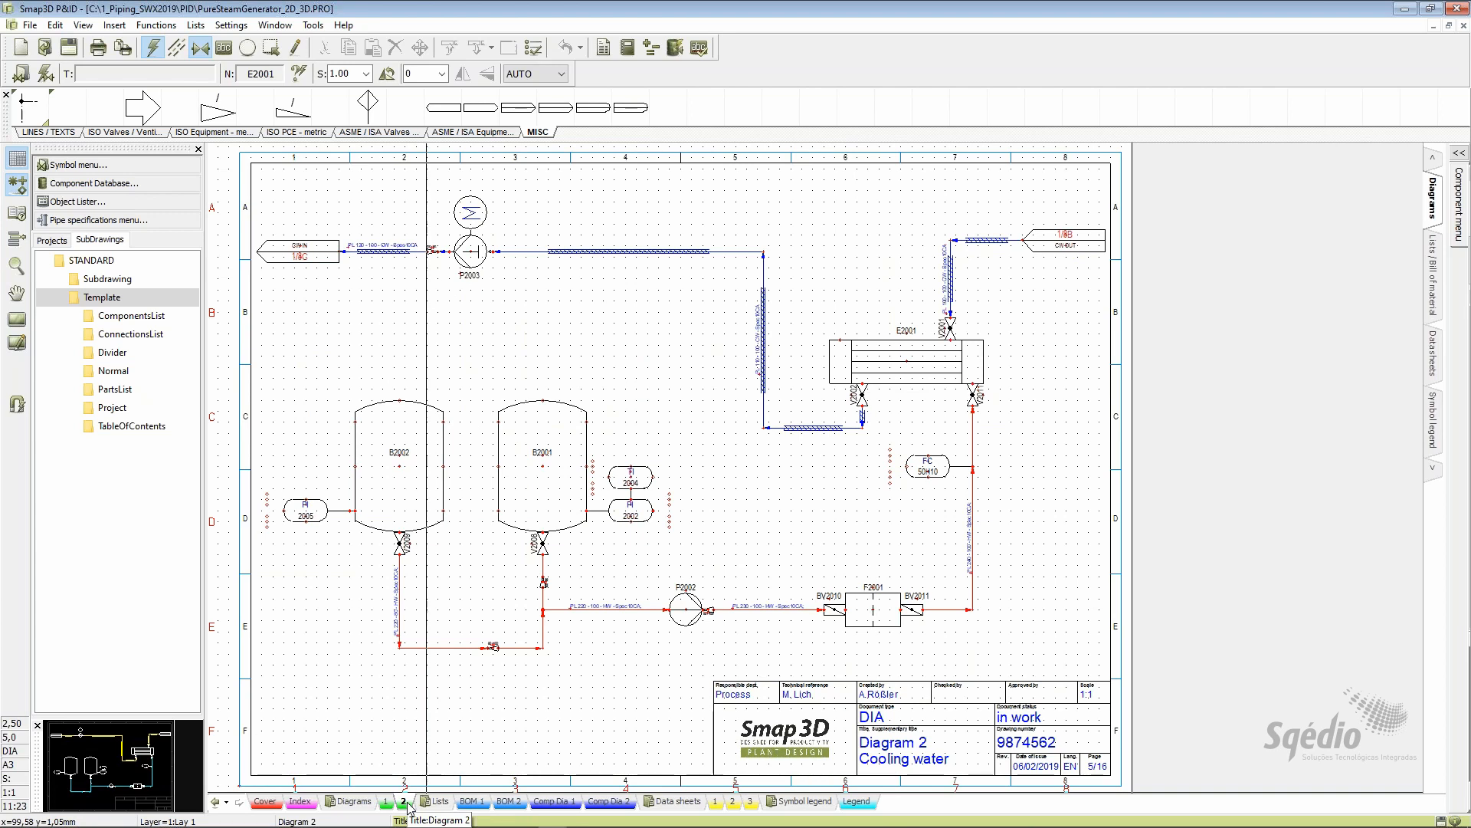
scroll(341, 274, "up", 4)
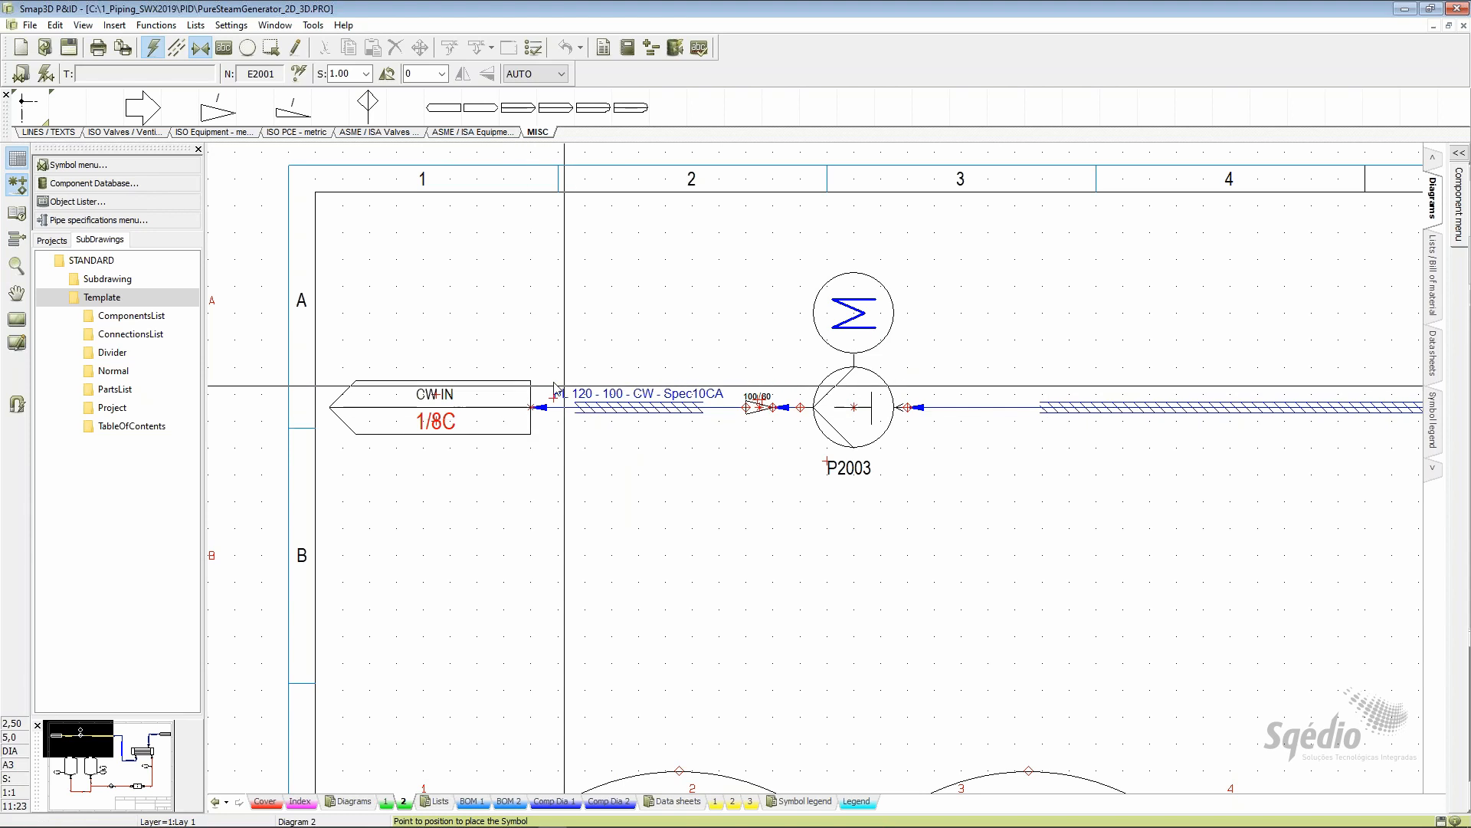
mouse_move(418, 420)
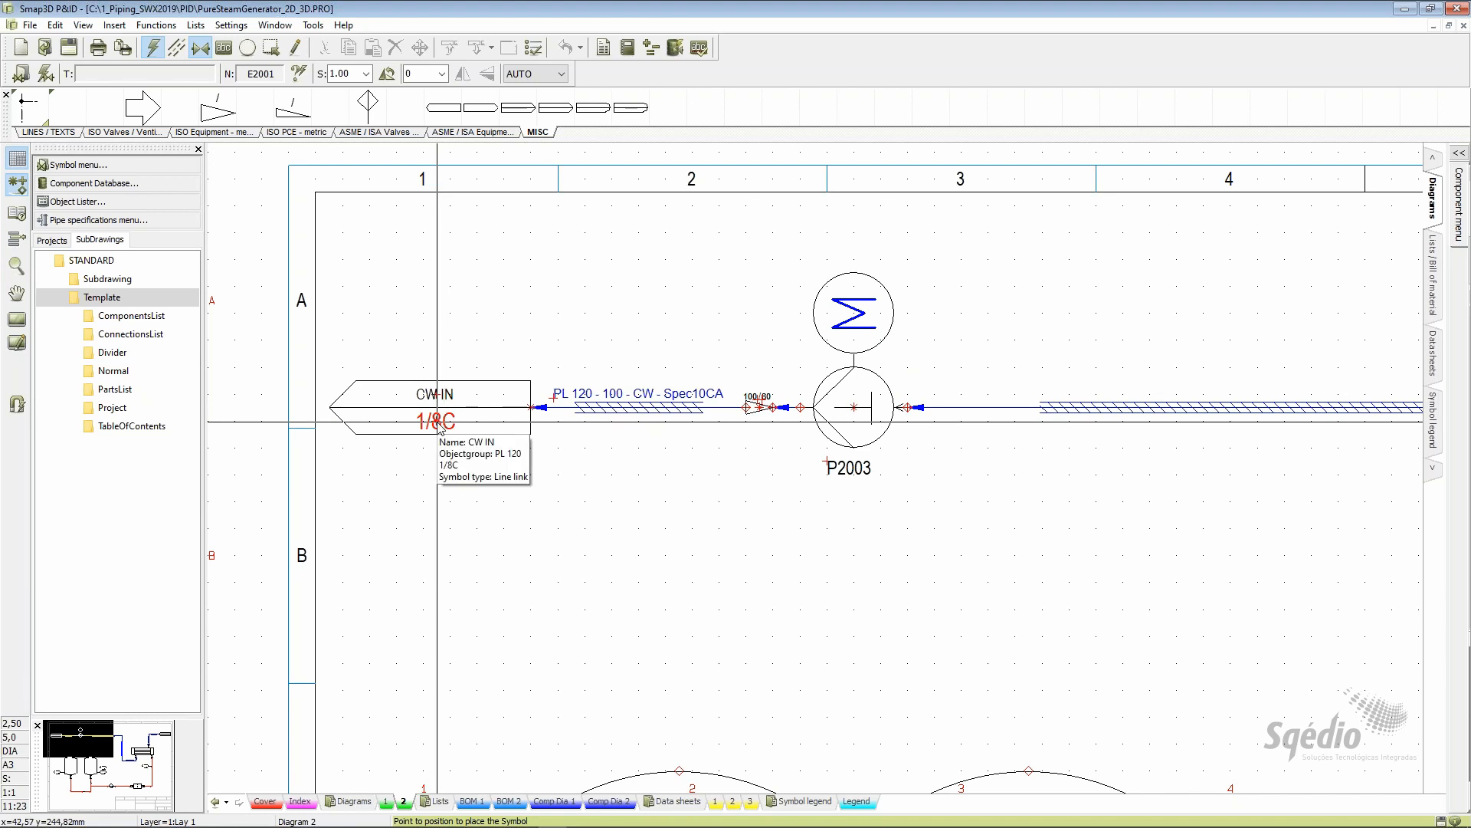
double_click(439, 429)
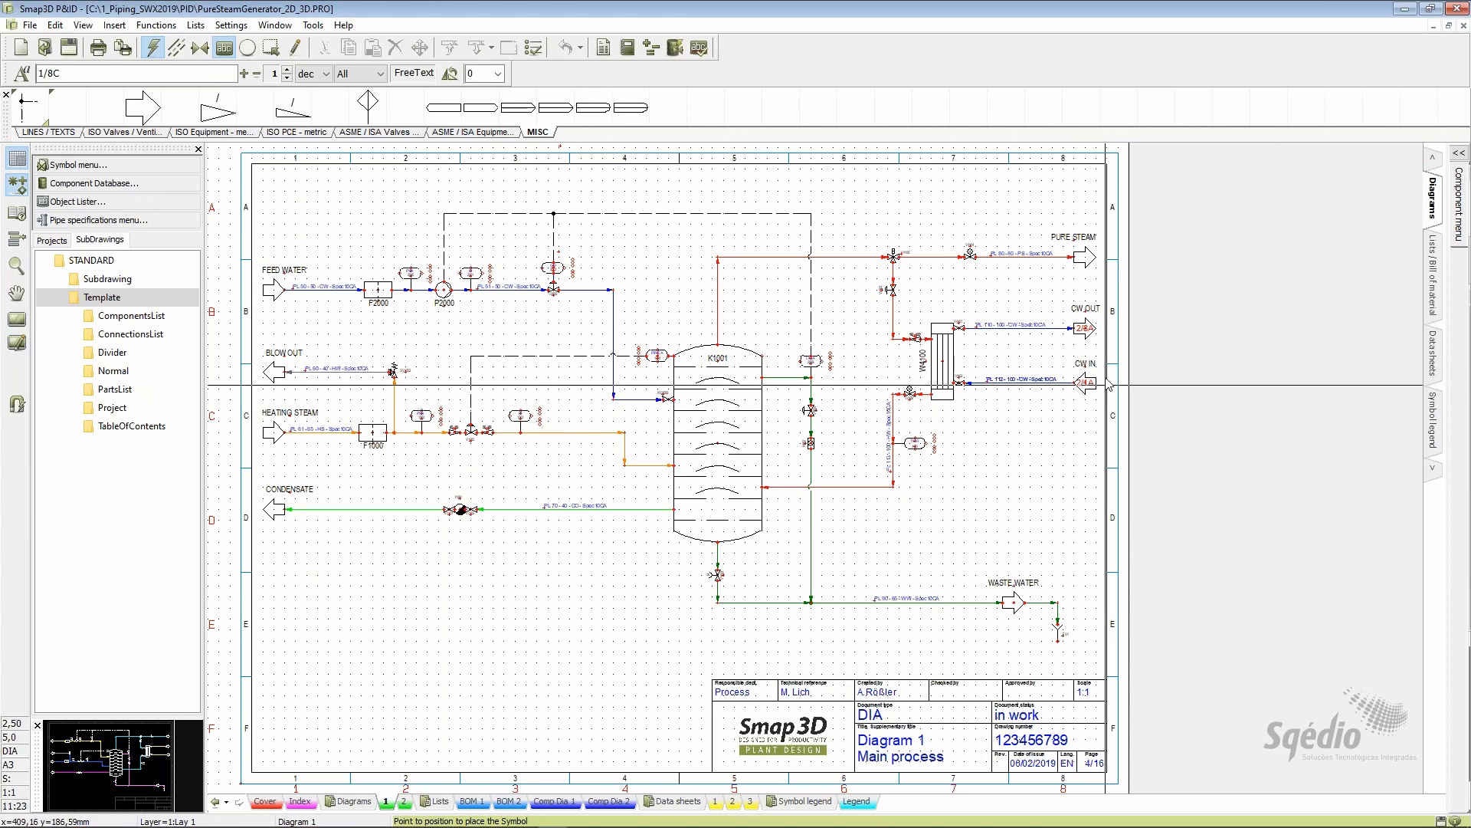
Examine the CW IN and CW OUT line links on Diagram 1 and follow CW OUT link 2/8A to Diagram 2
scroll(1083, 368, "up", 2)
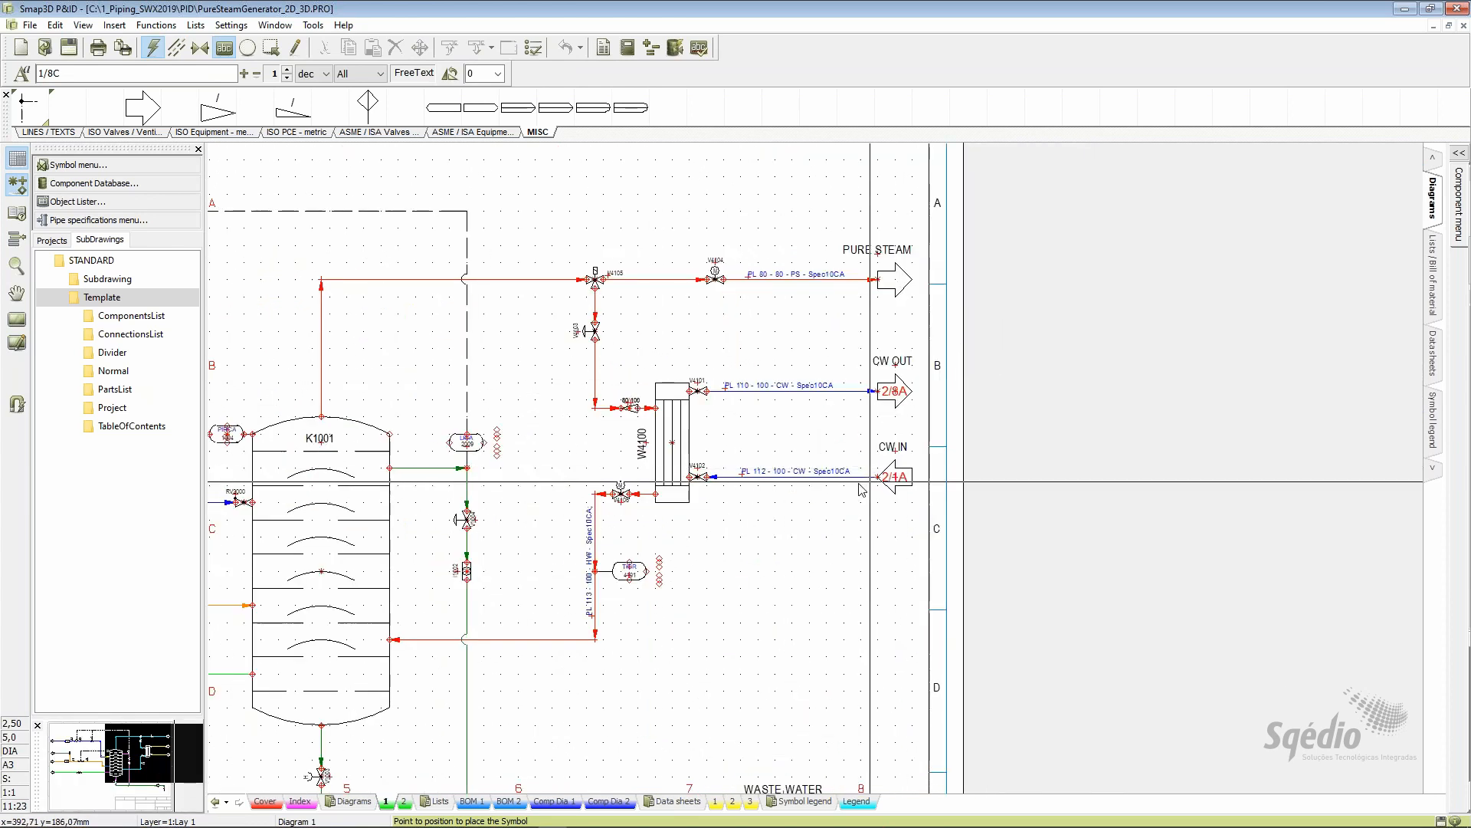
scroll(880, 480, "up", 4)
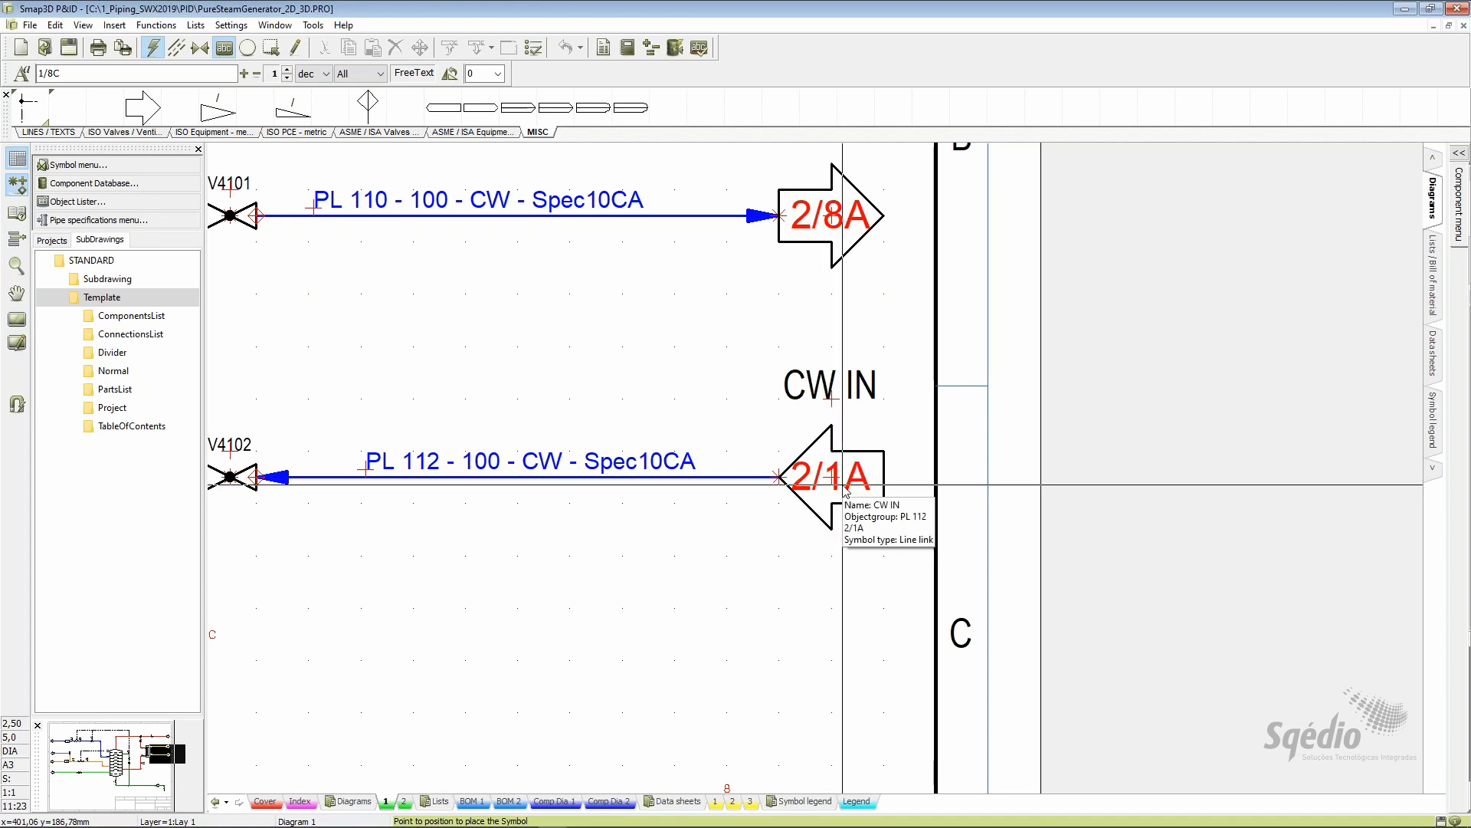
scroll(805, 343, "down", 3)
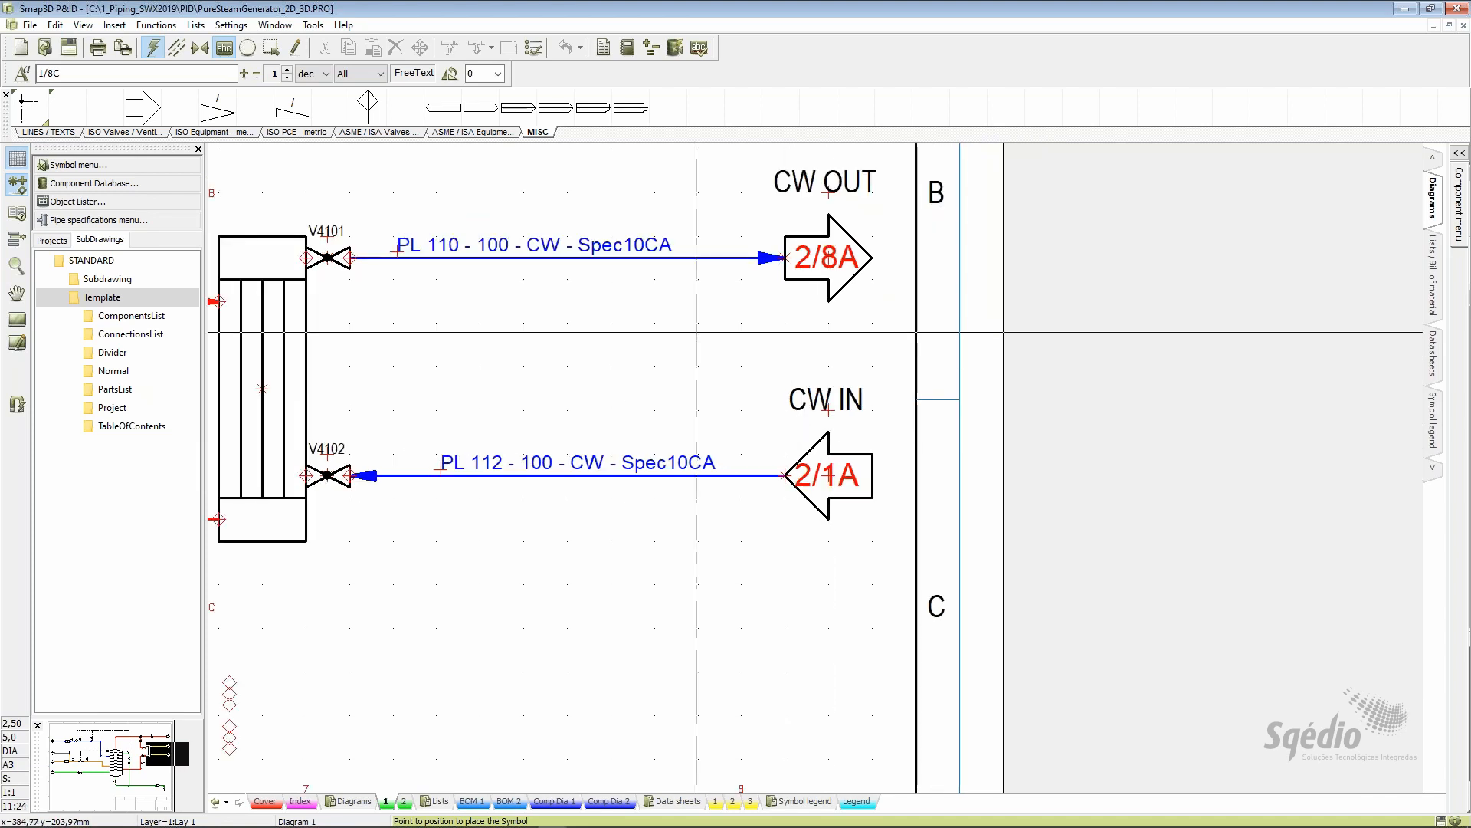
scroll(753, 473, "up", 3)
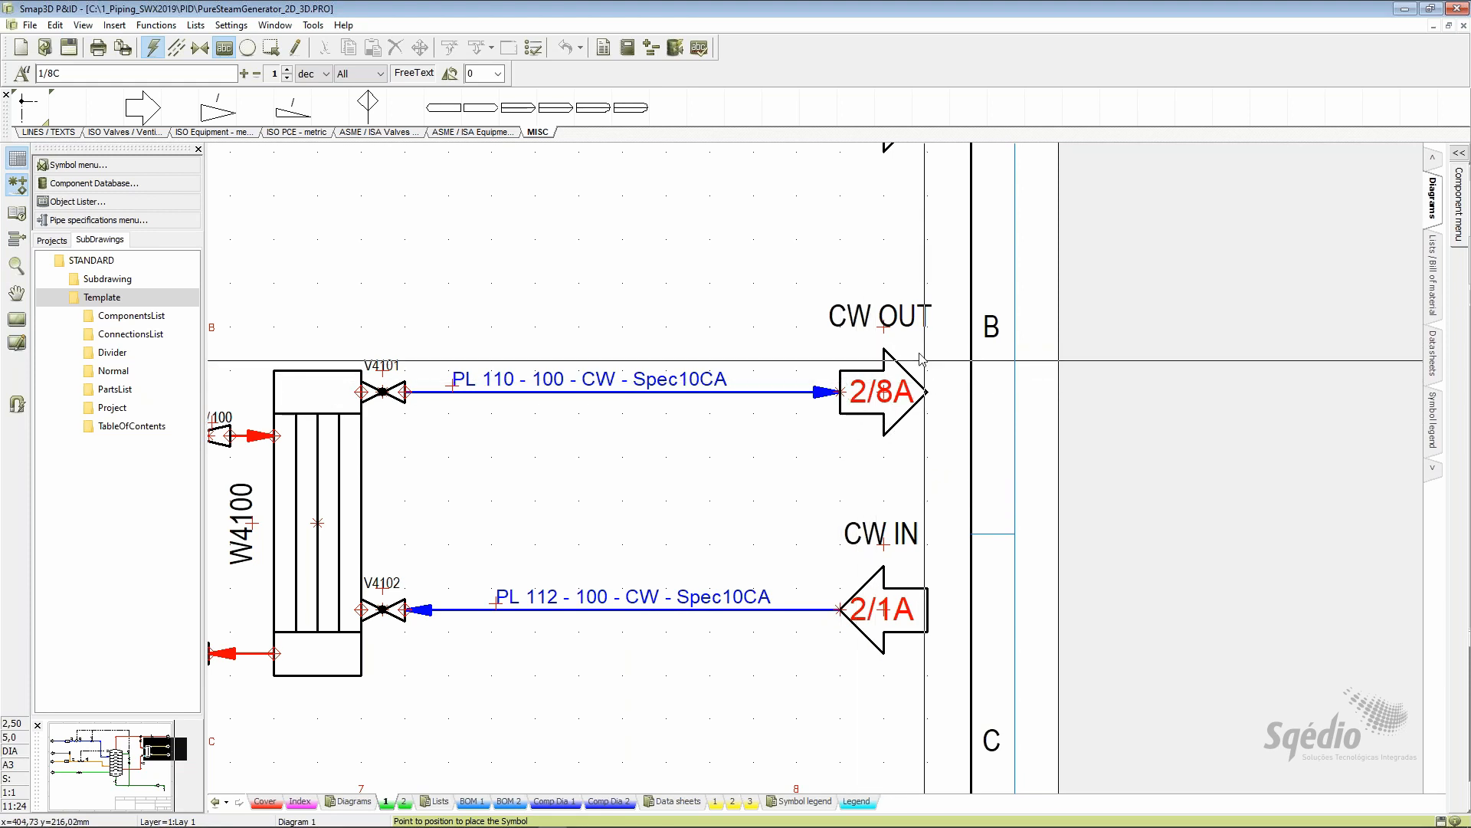
double_click(884, 403)
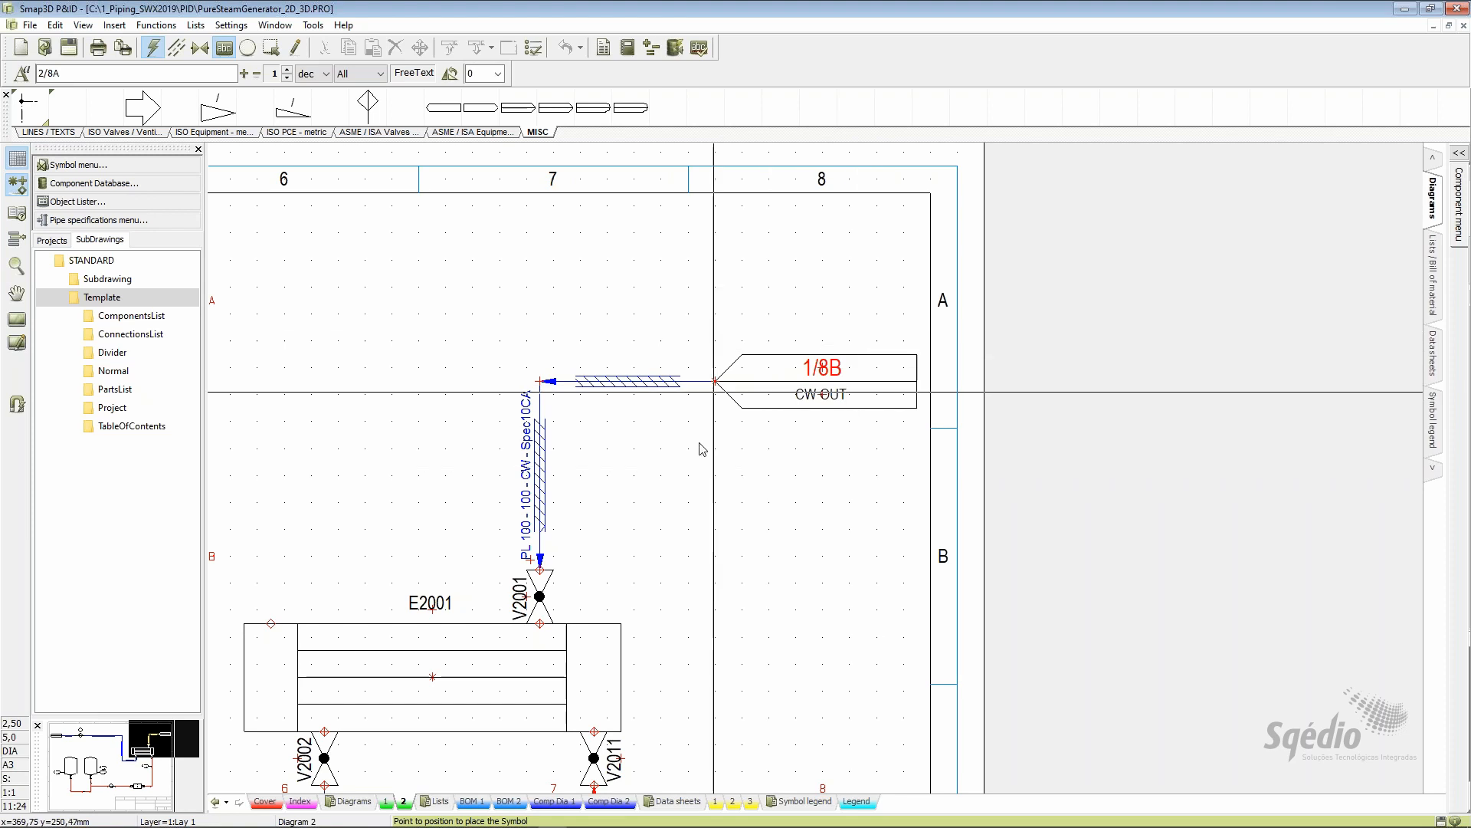
Examine vessels B2001 and B2002 and the component data of heat exchanger E2001 on Diagram 2
scroll(619, 548, "down", 1)
mouse_move(565, 503)
middle_mouse_down()
mouse_move(710, 440)
mouse_move(655, 431)
mouse_move(728, 430)
middle_mouse_up()
scroll(674, 435, "down", 3)
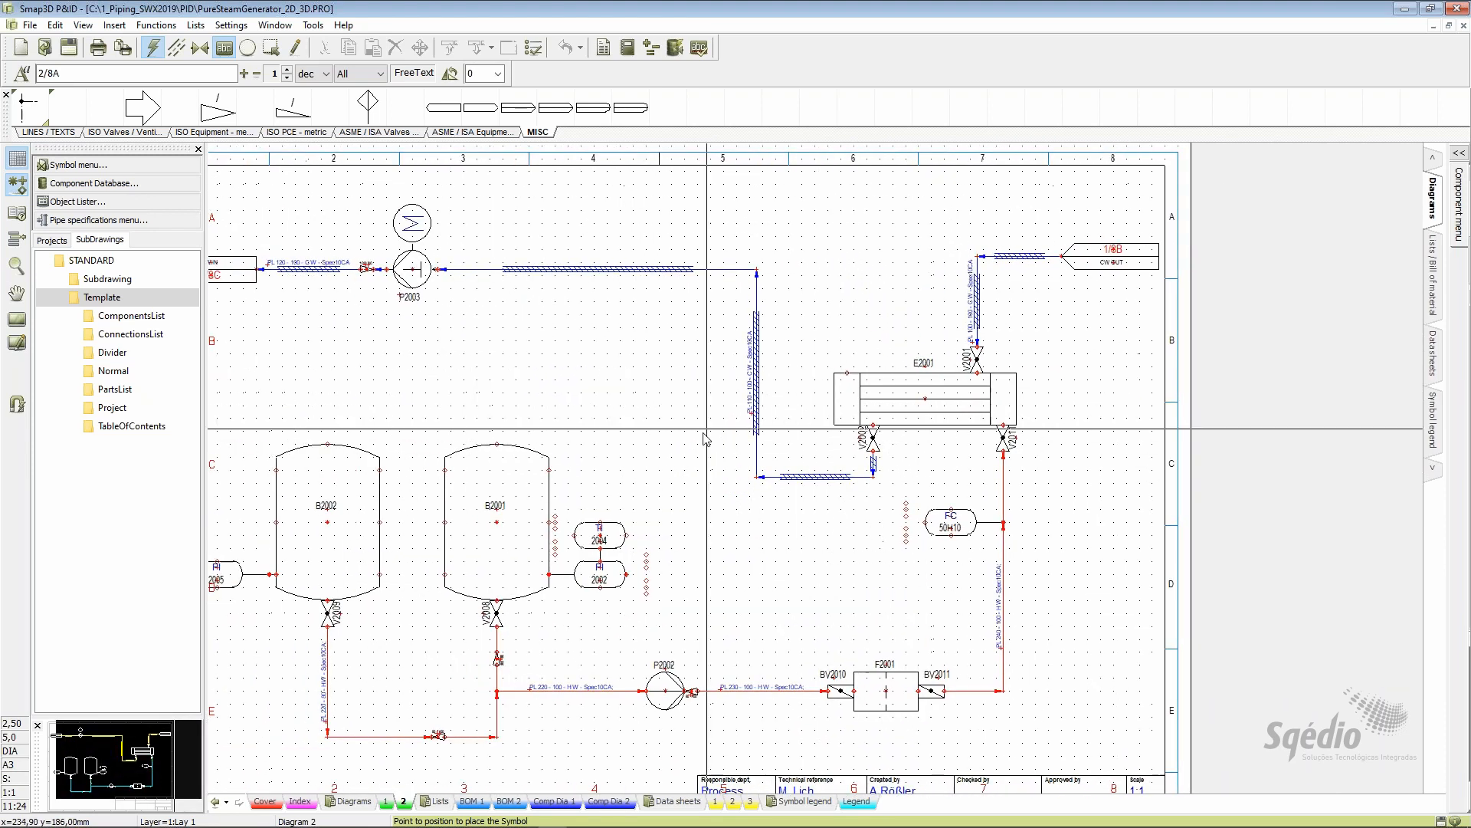
scroll(602, 494, "up", 1)
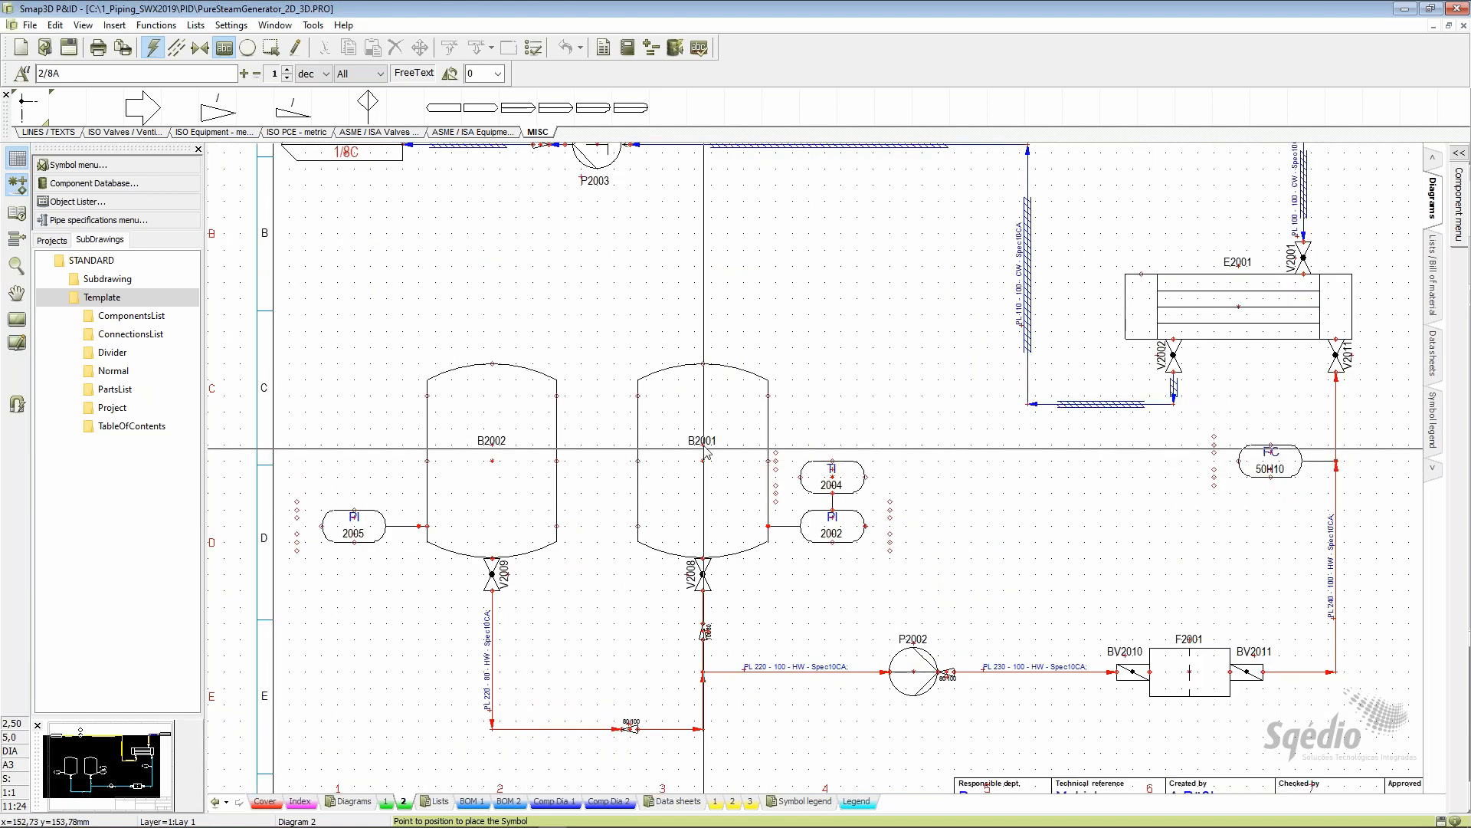
mouse_move(712, 451)
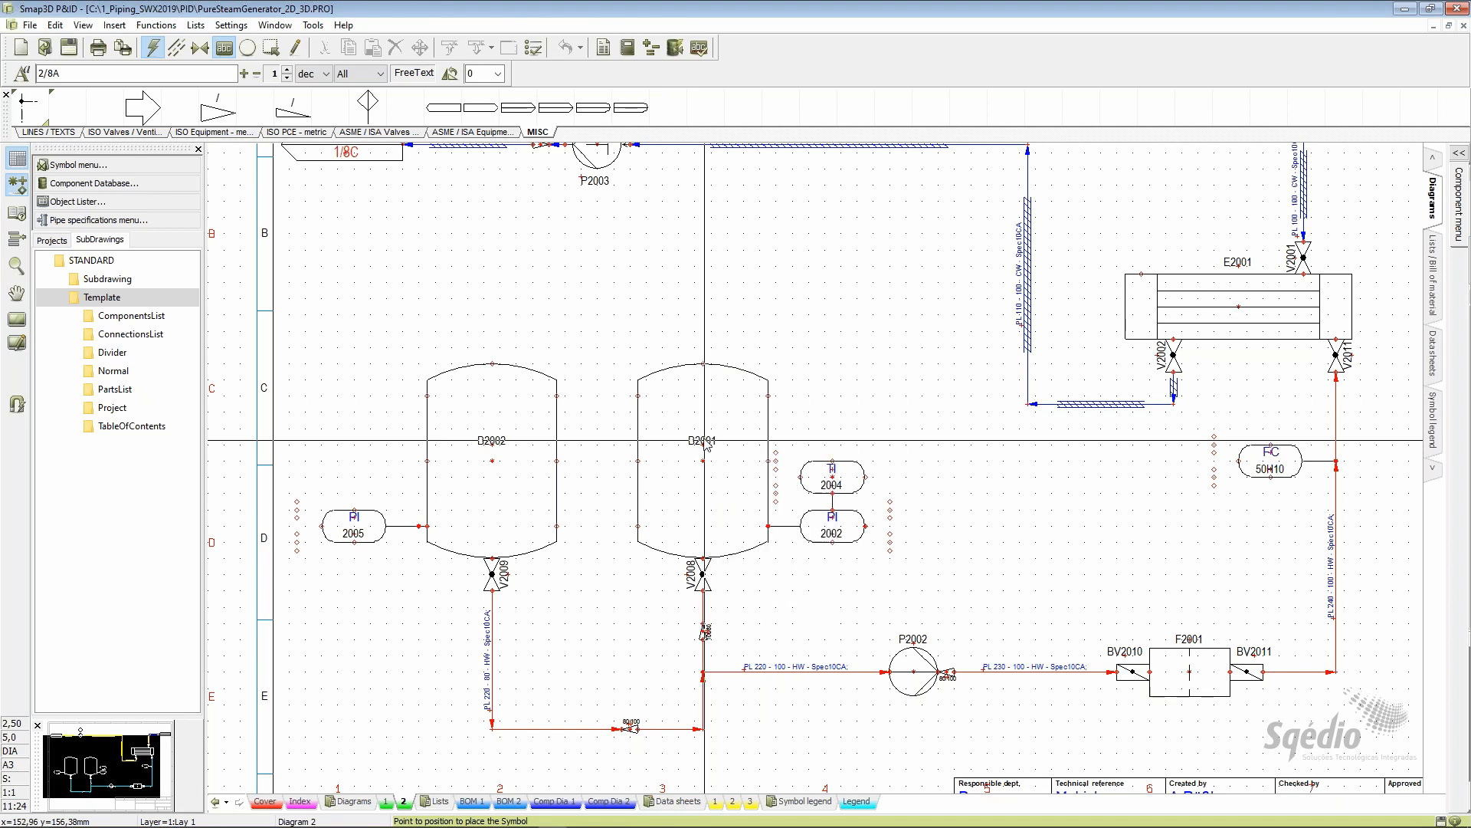
mouse_move(1263, 329)
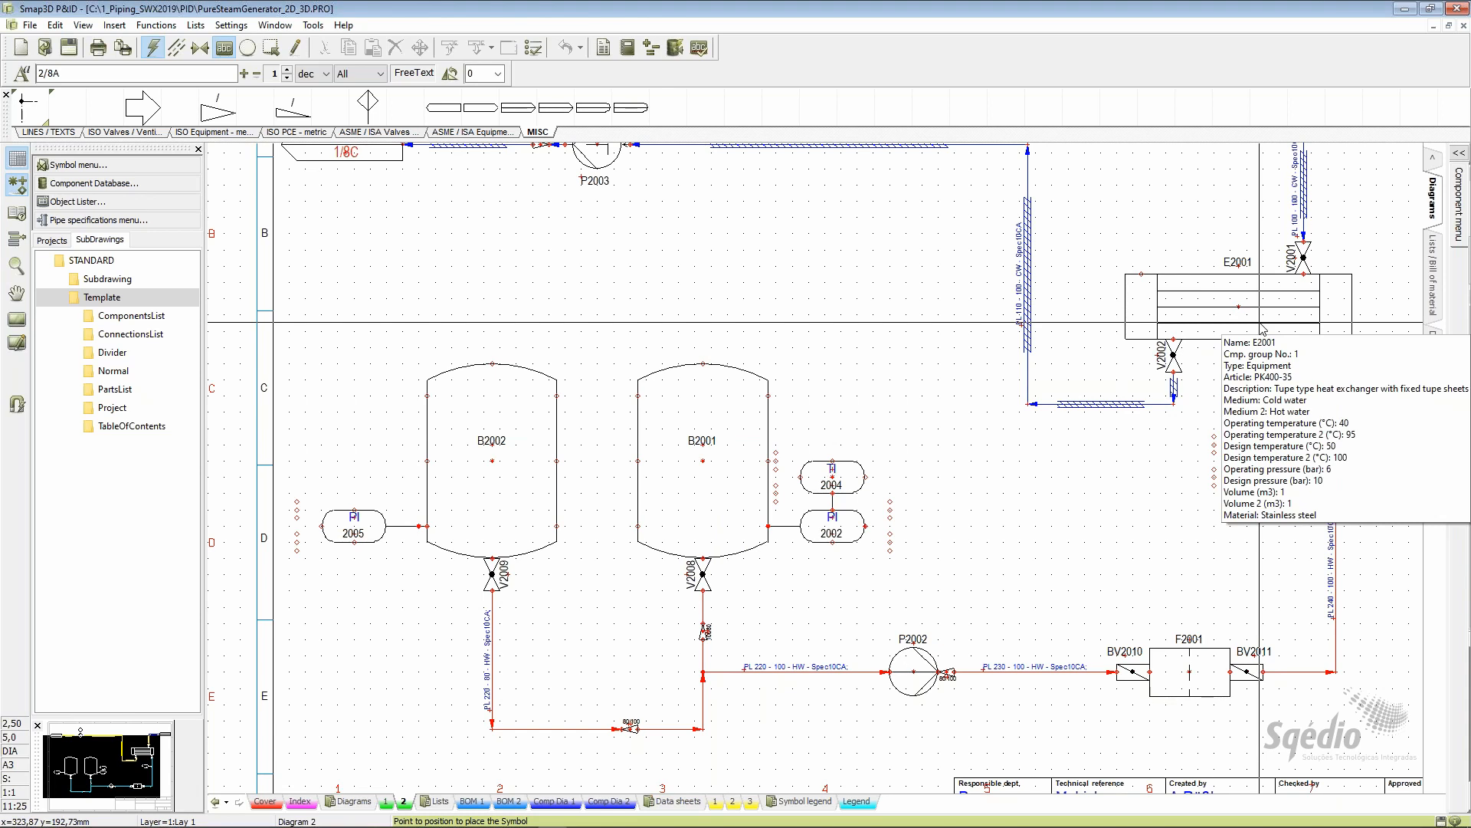
mouse_move(1029, 277)
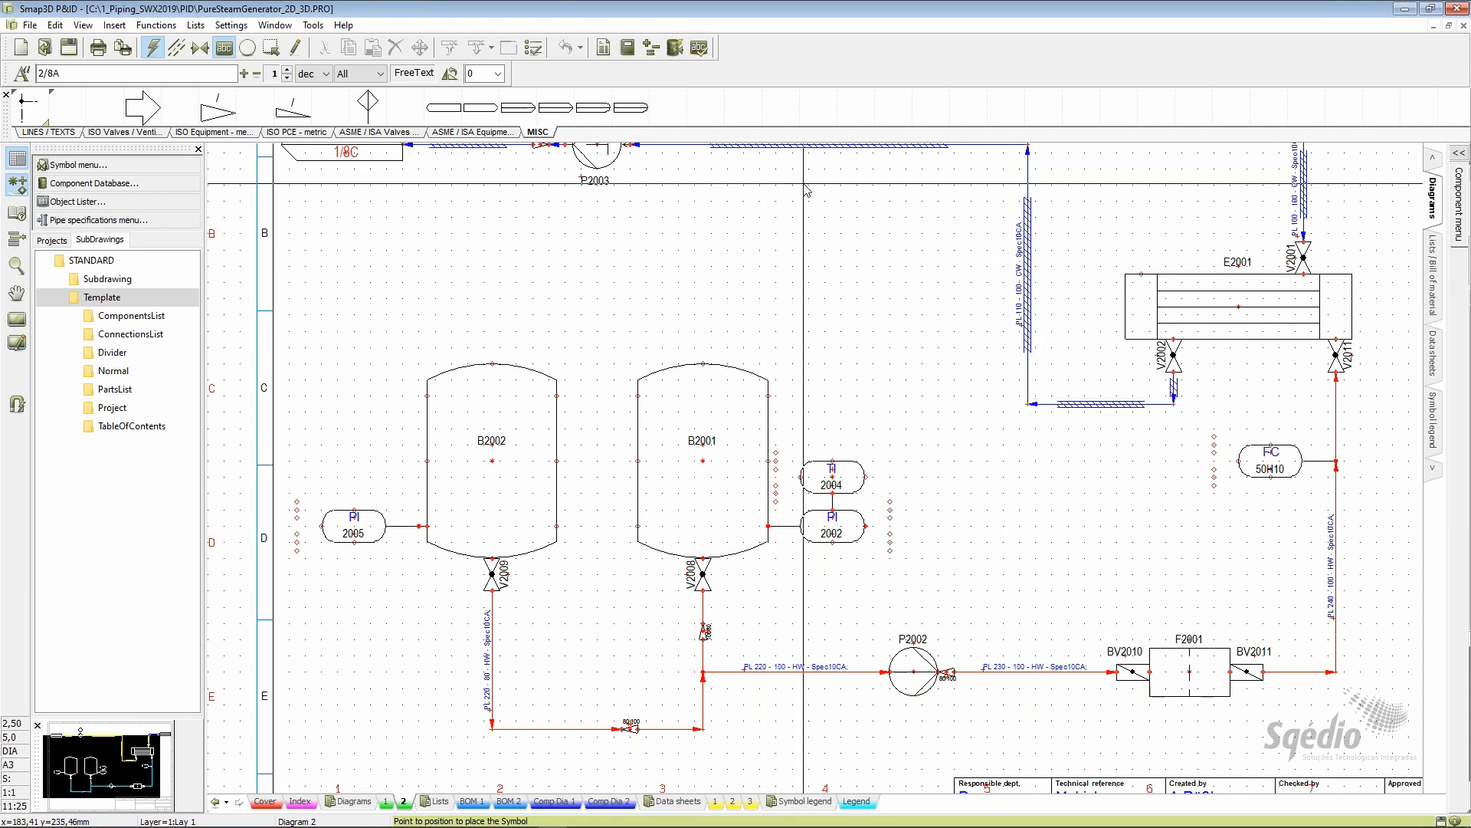
Place EN ISO 10628 centrifugal pump symbol sg_15_02_mm, rotated 180°, above the cooling water line between pump P2003 and heat exchanger E2001
scroll(681, 214, "down", 2)
scroll(728, 217, "up", 1)
middle_click_drag(794, 222, 728, 292)
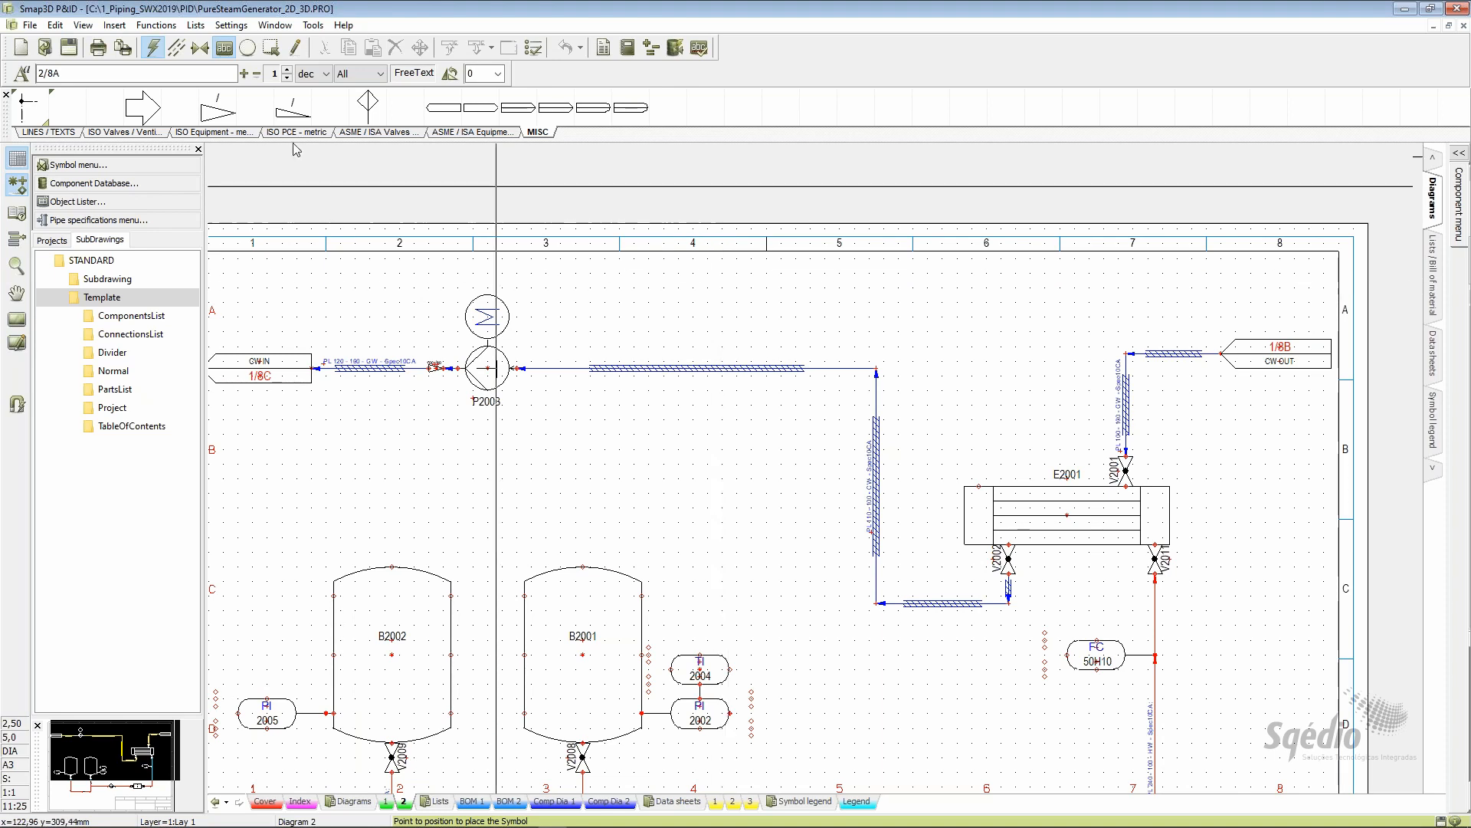
left_click(79, 166)
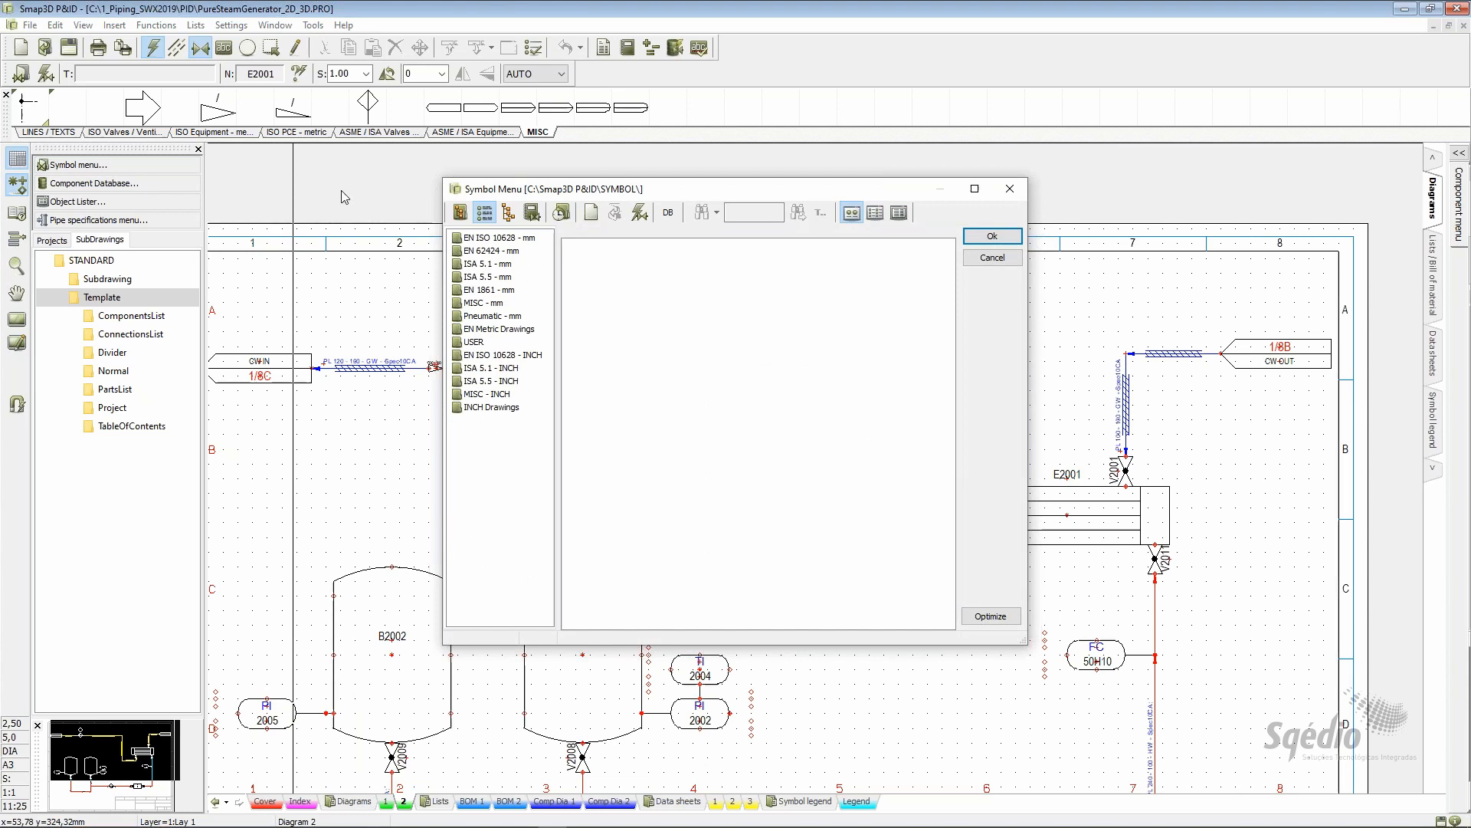
left_click(517, 239)
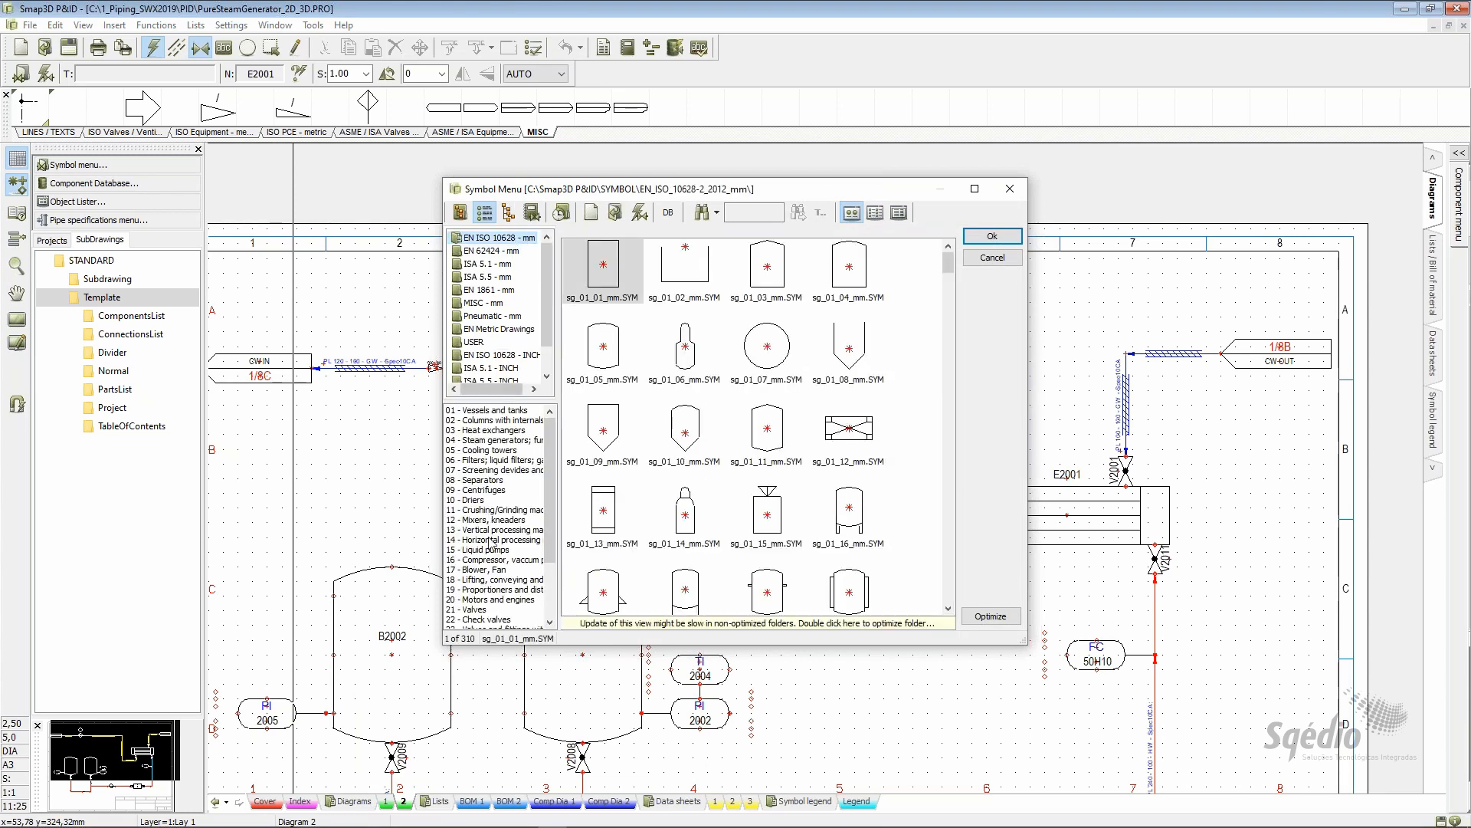
left_click(477, 551)
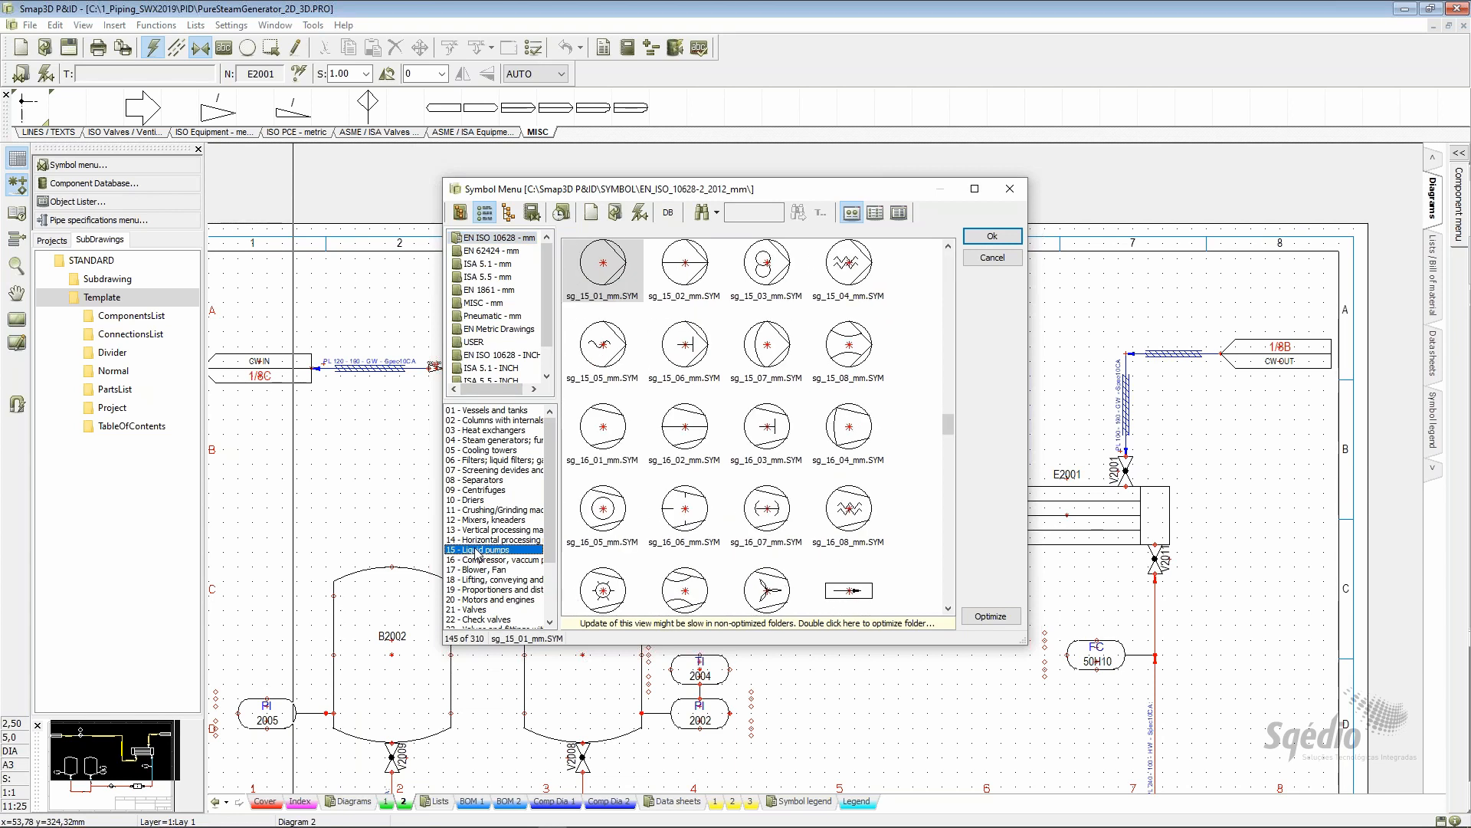
left_click(673, 272)
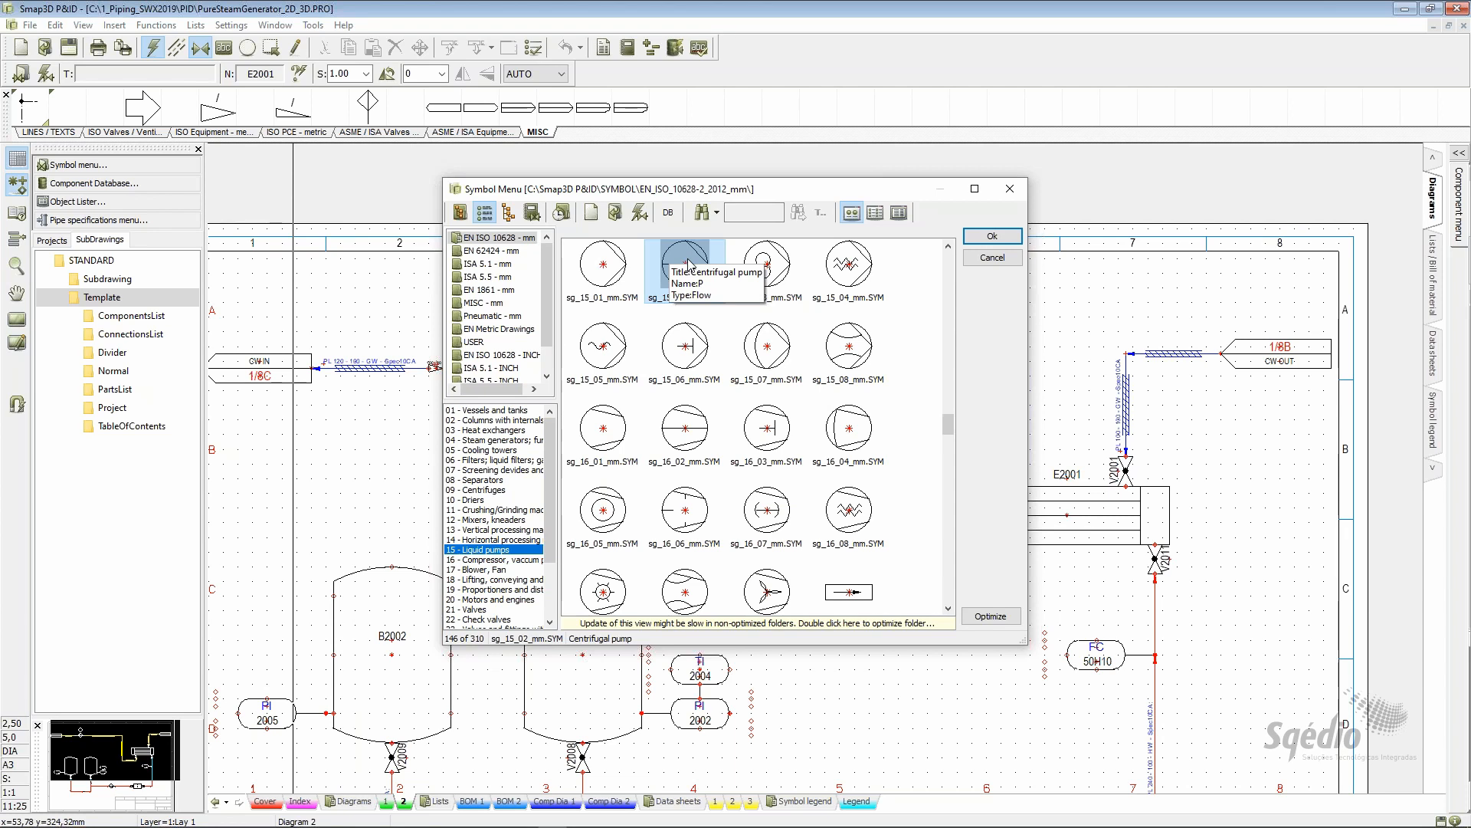
left_click(971, 236)
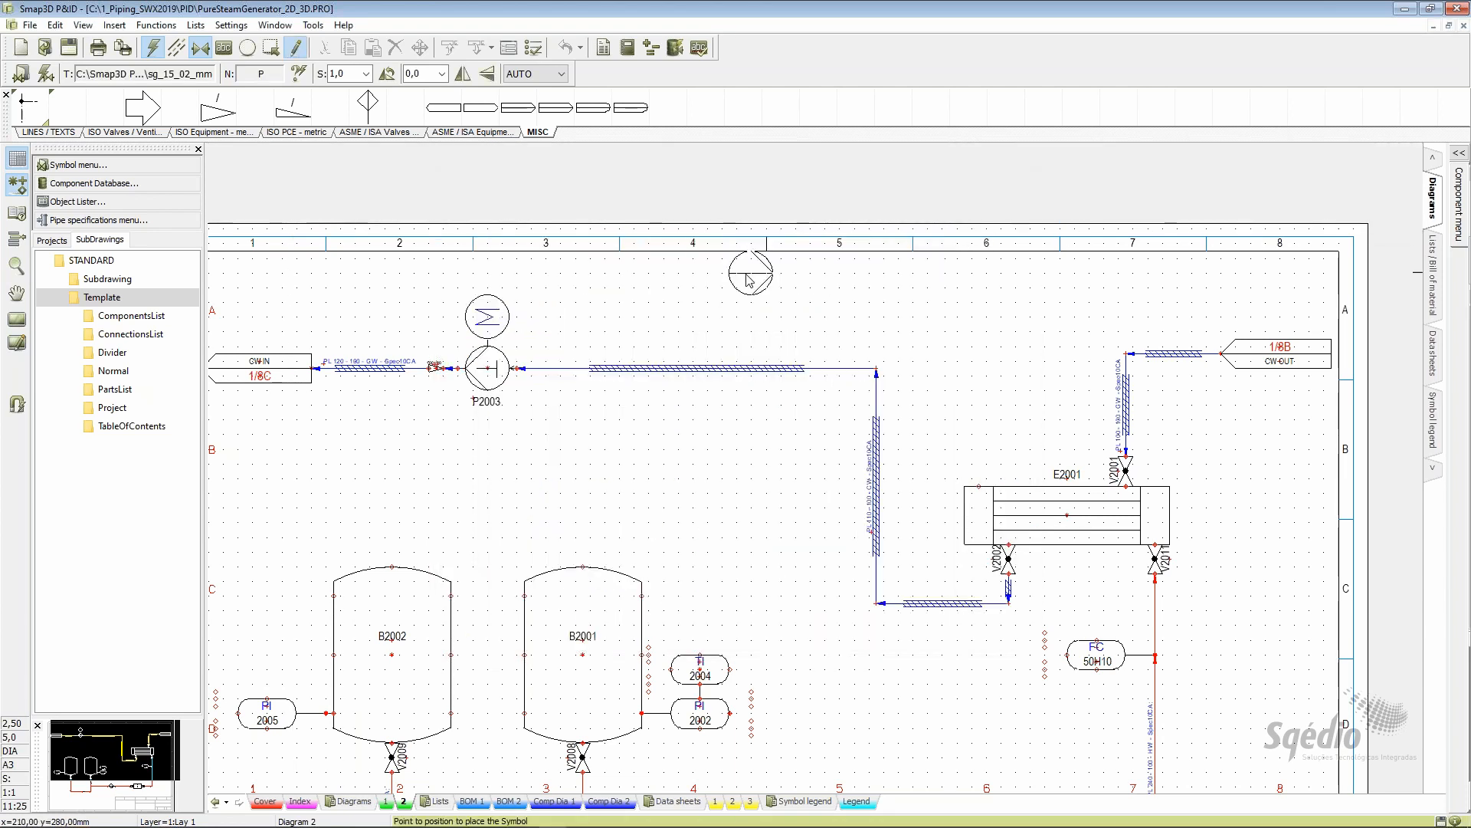
left_click(389, 75)
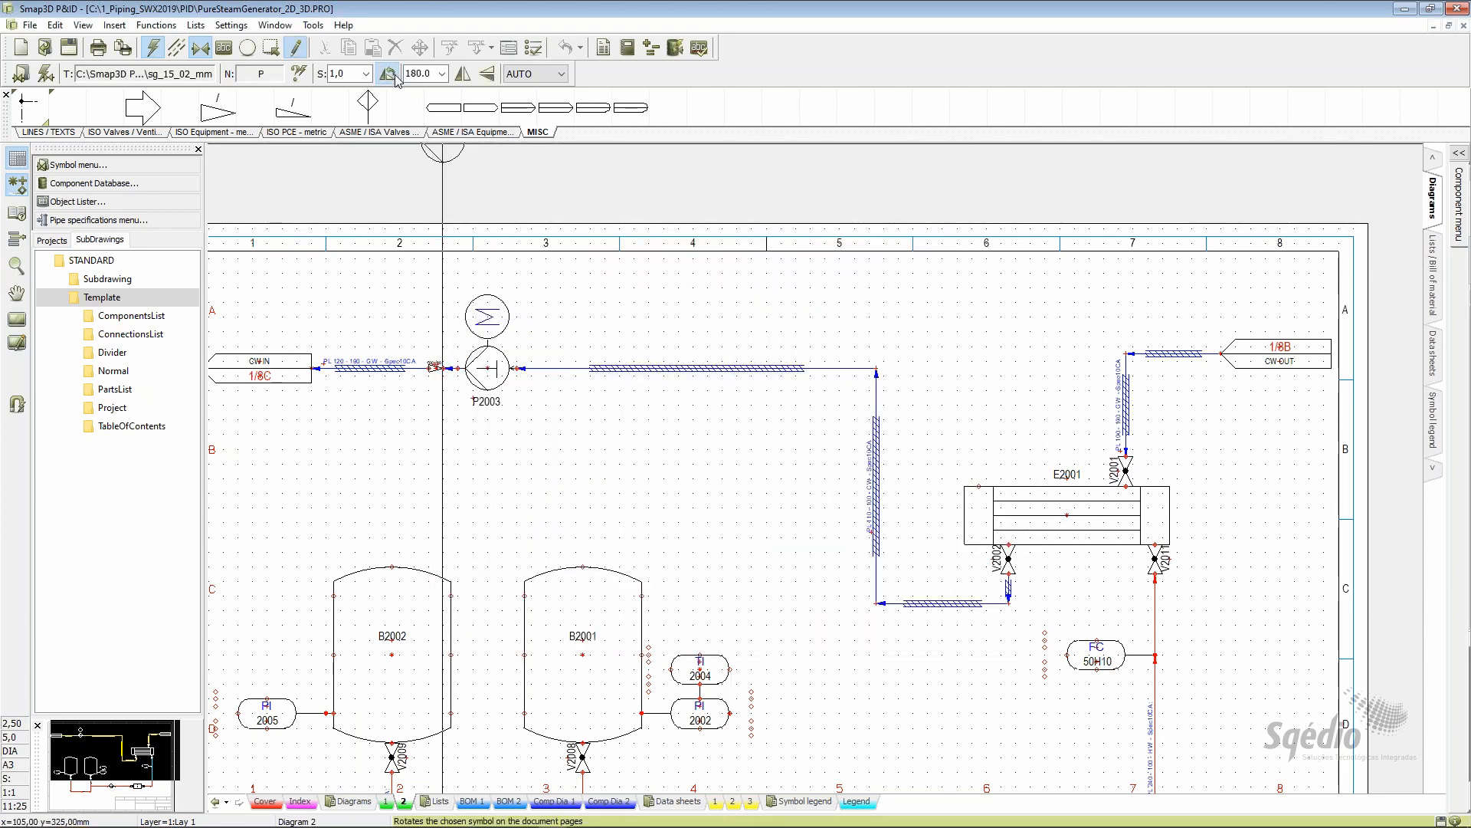
left_click(790, 298)
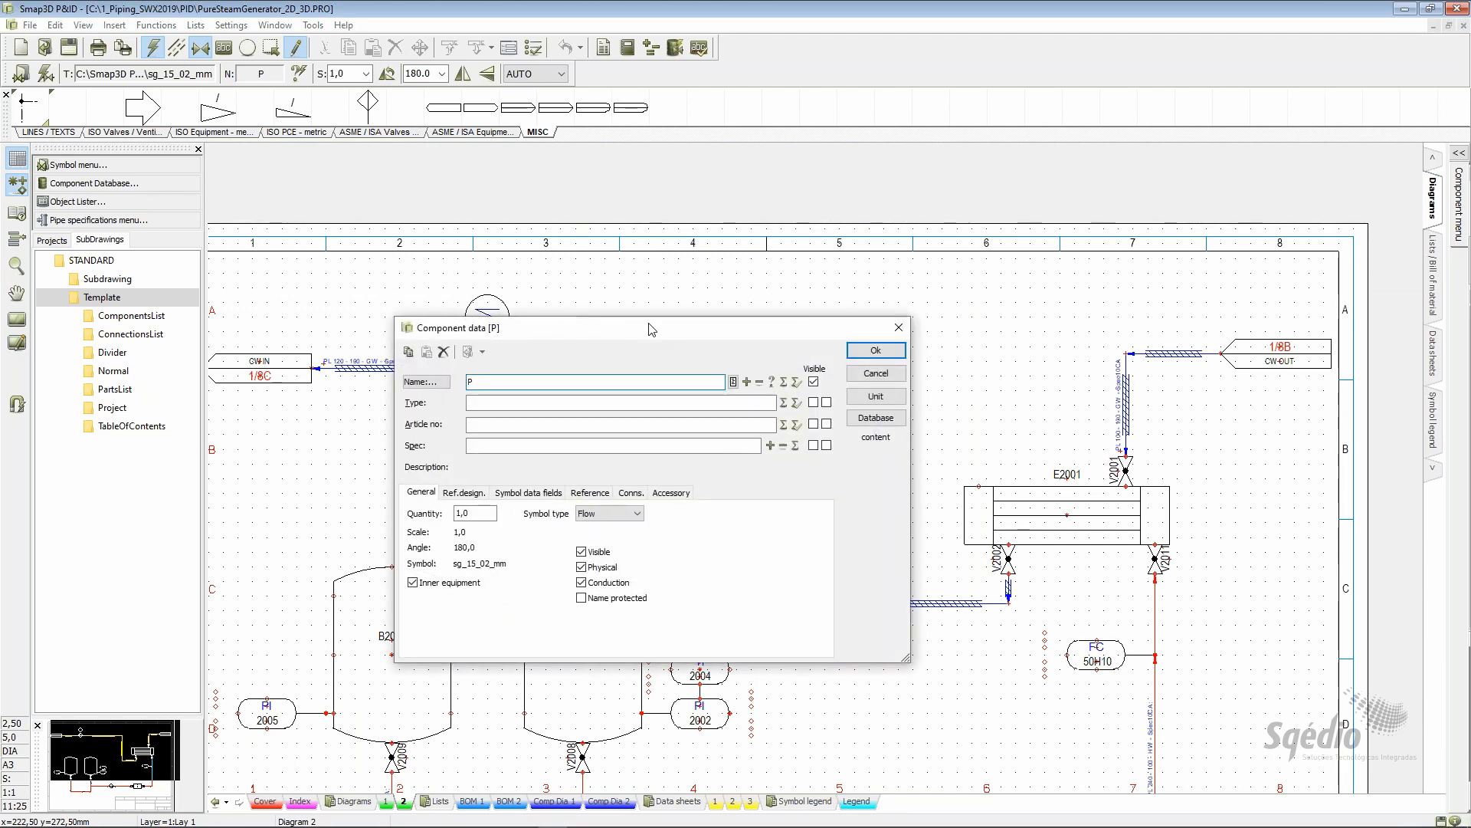
Name the new pump P3000, turn off Inner equipment and assign the Grundfos NBE 80-250/247 A-F2-A-E-BAQE pump from the component database
type("3000")
left_click(412, 582)
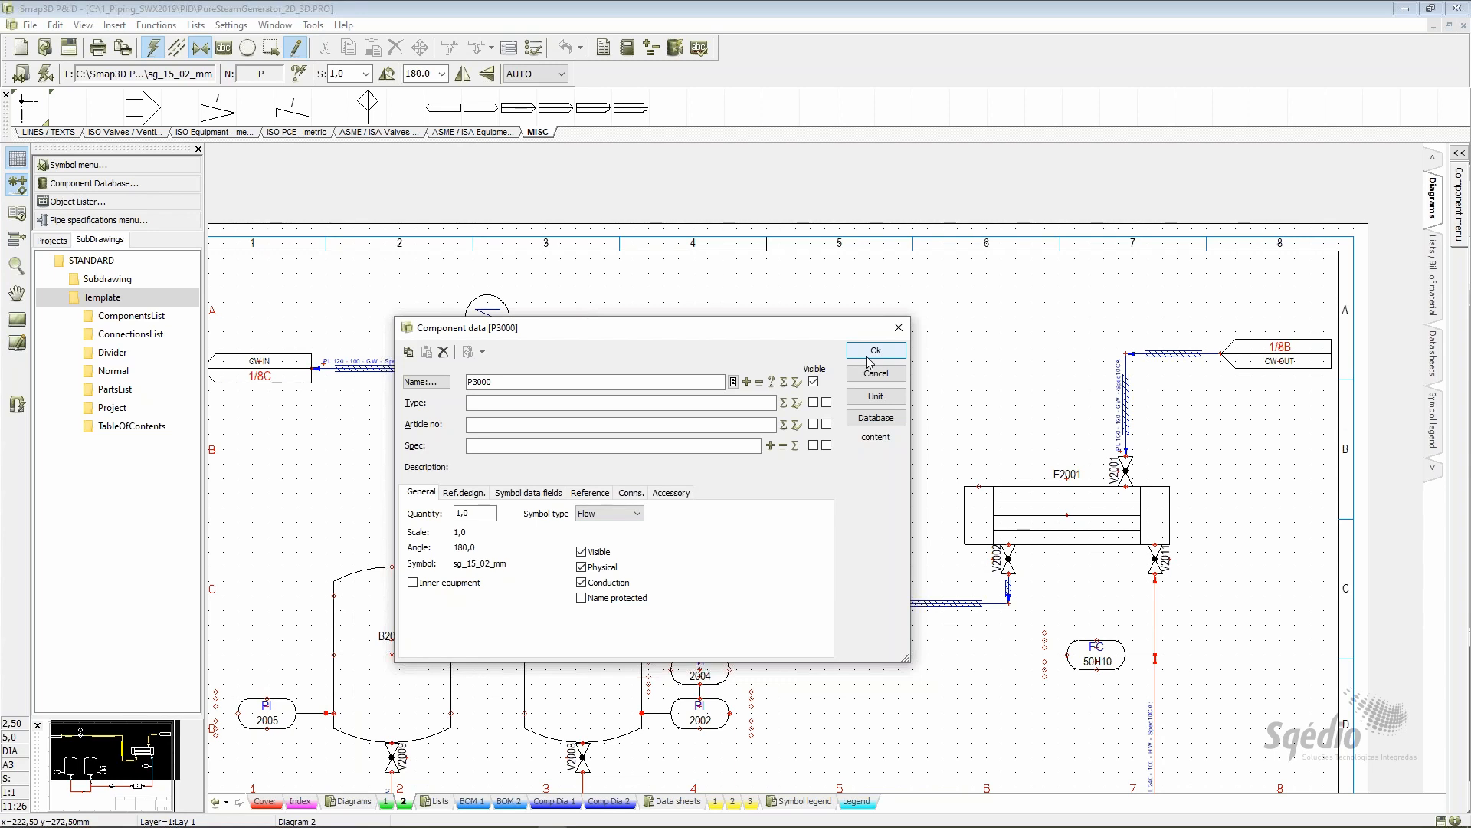
left_click(876, 418)
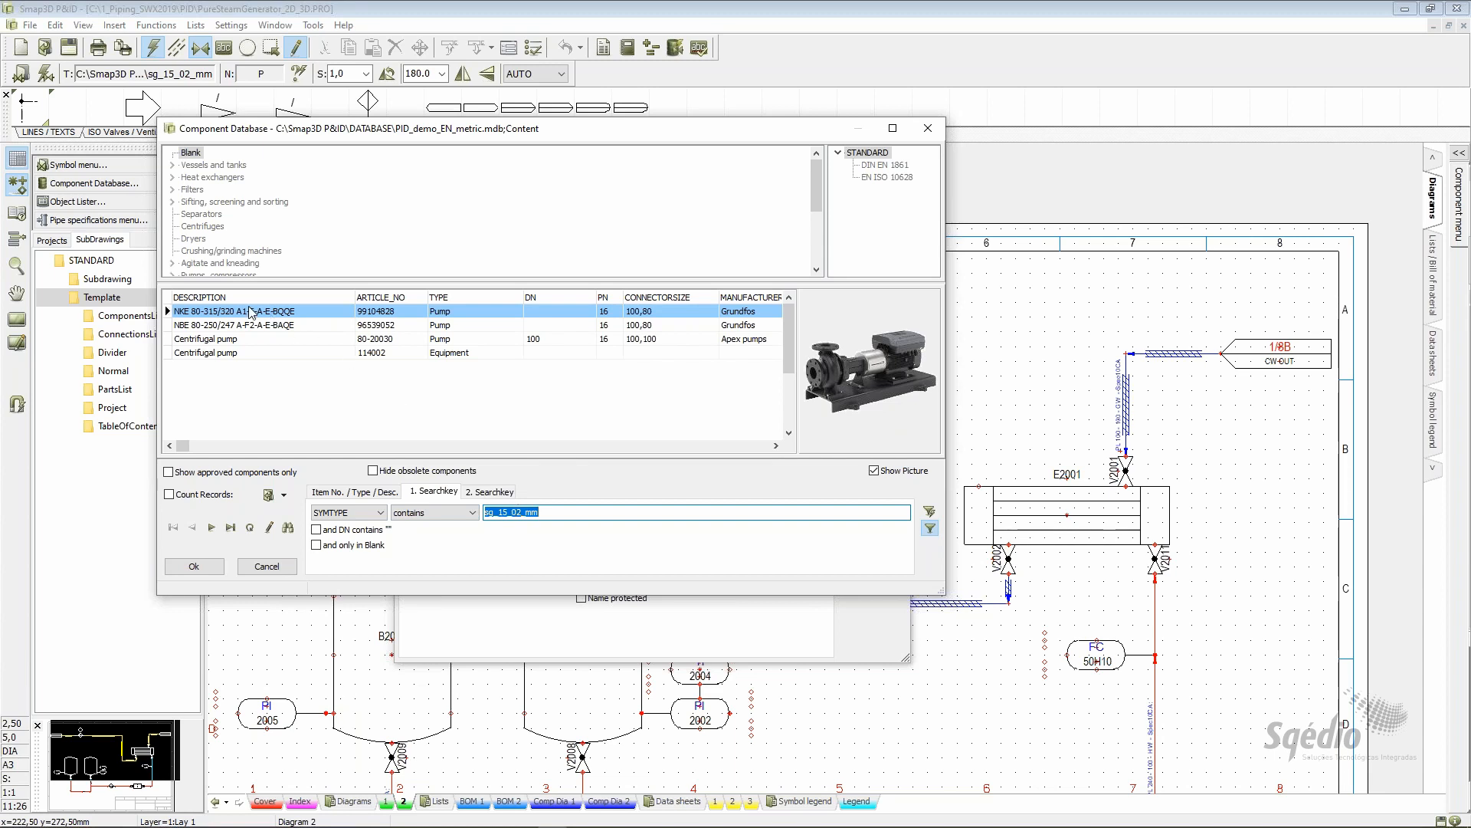
left_click(226, 325)
left_click(223, 339)
left_click(223, 353)
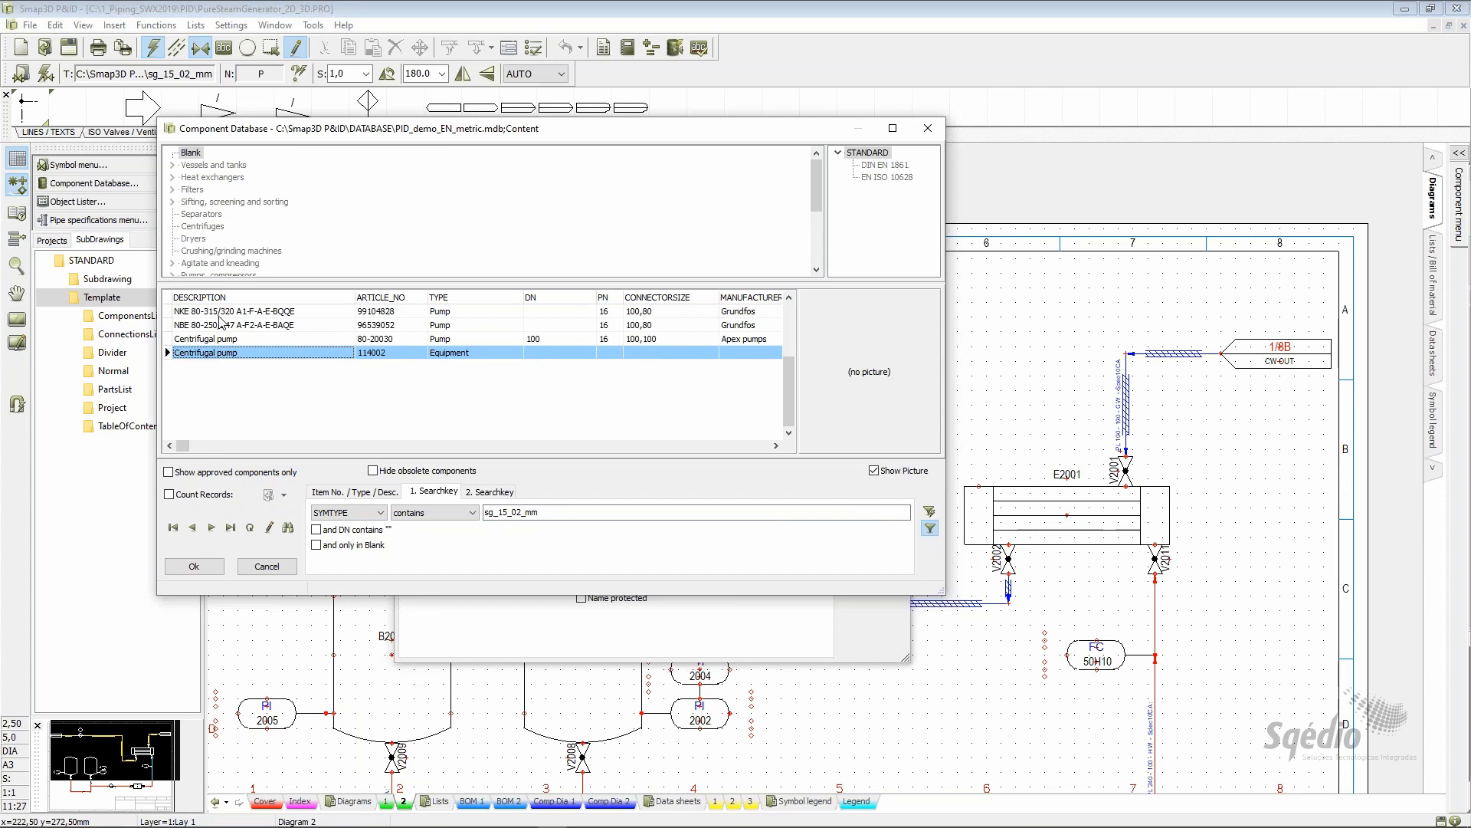
left_click(220, 327)
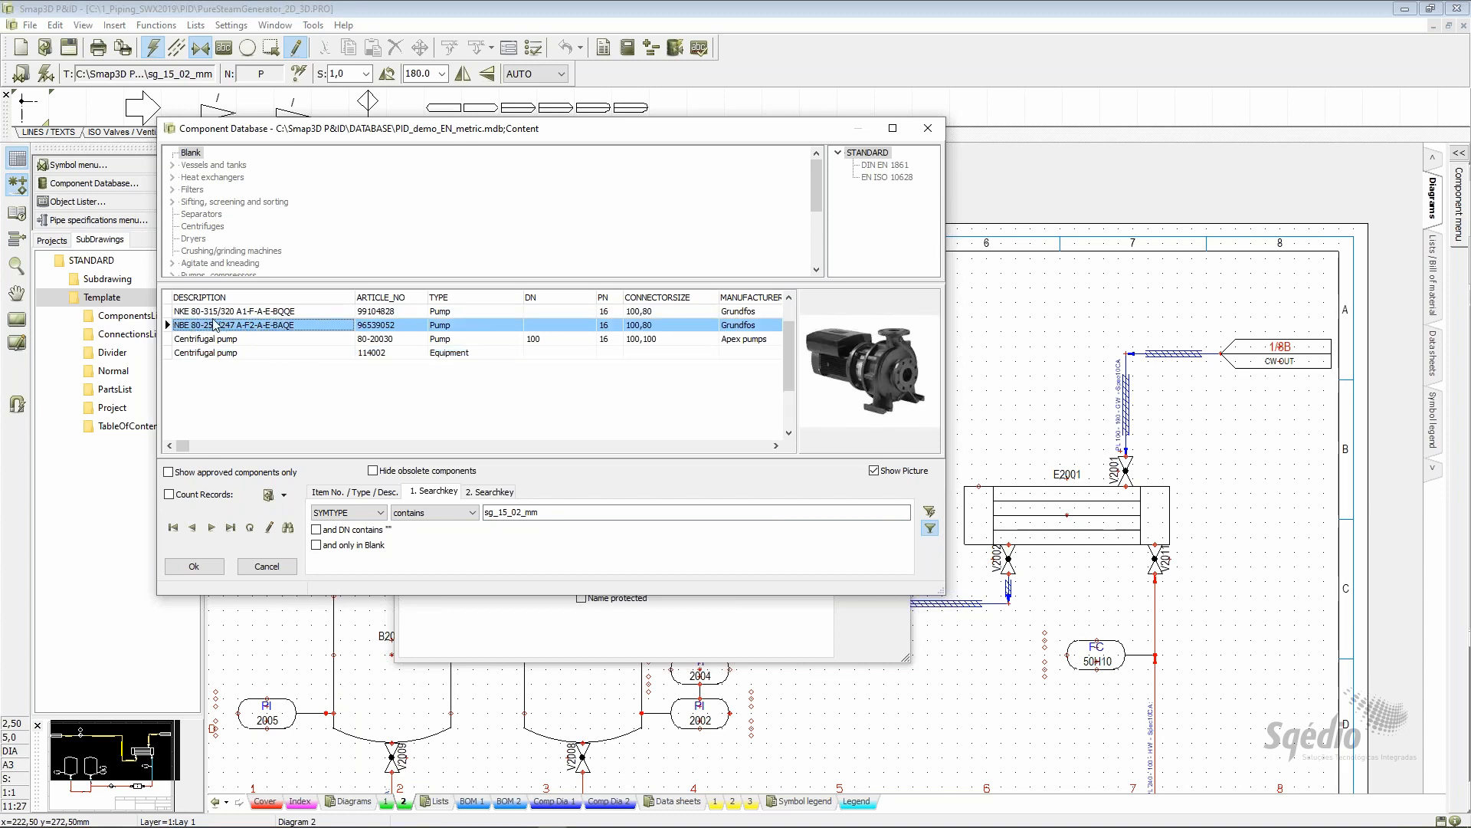
left_click(195, 567)
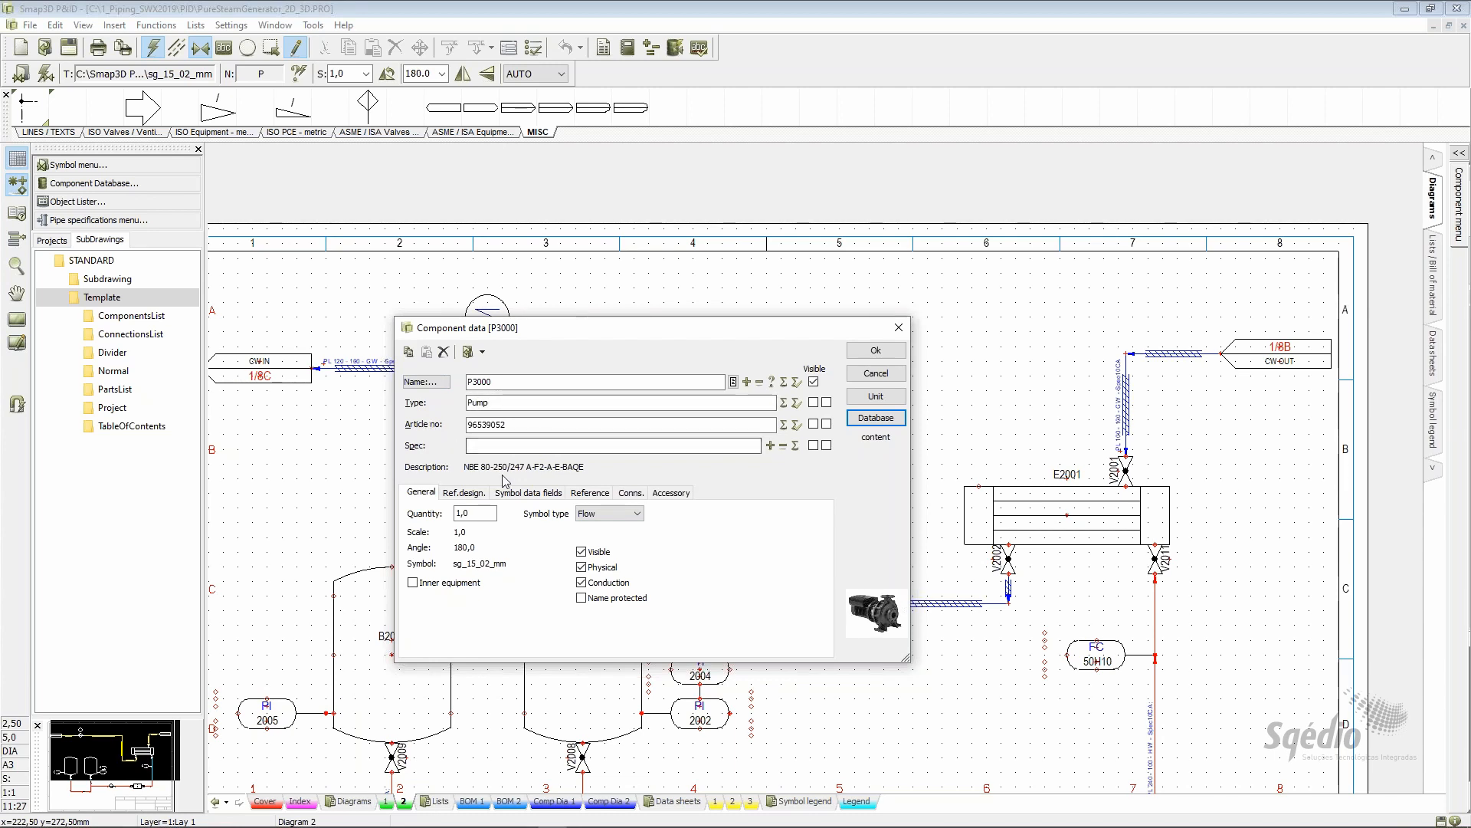
left_click(876, 351)
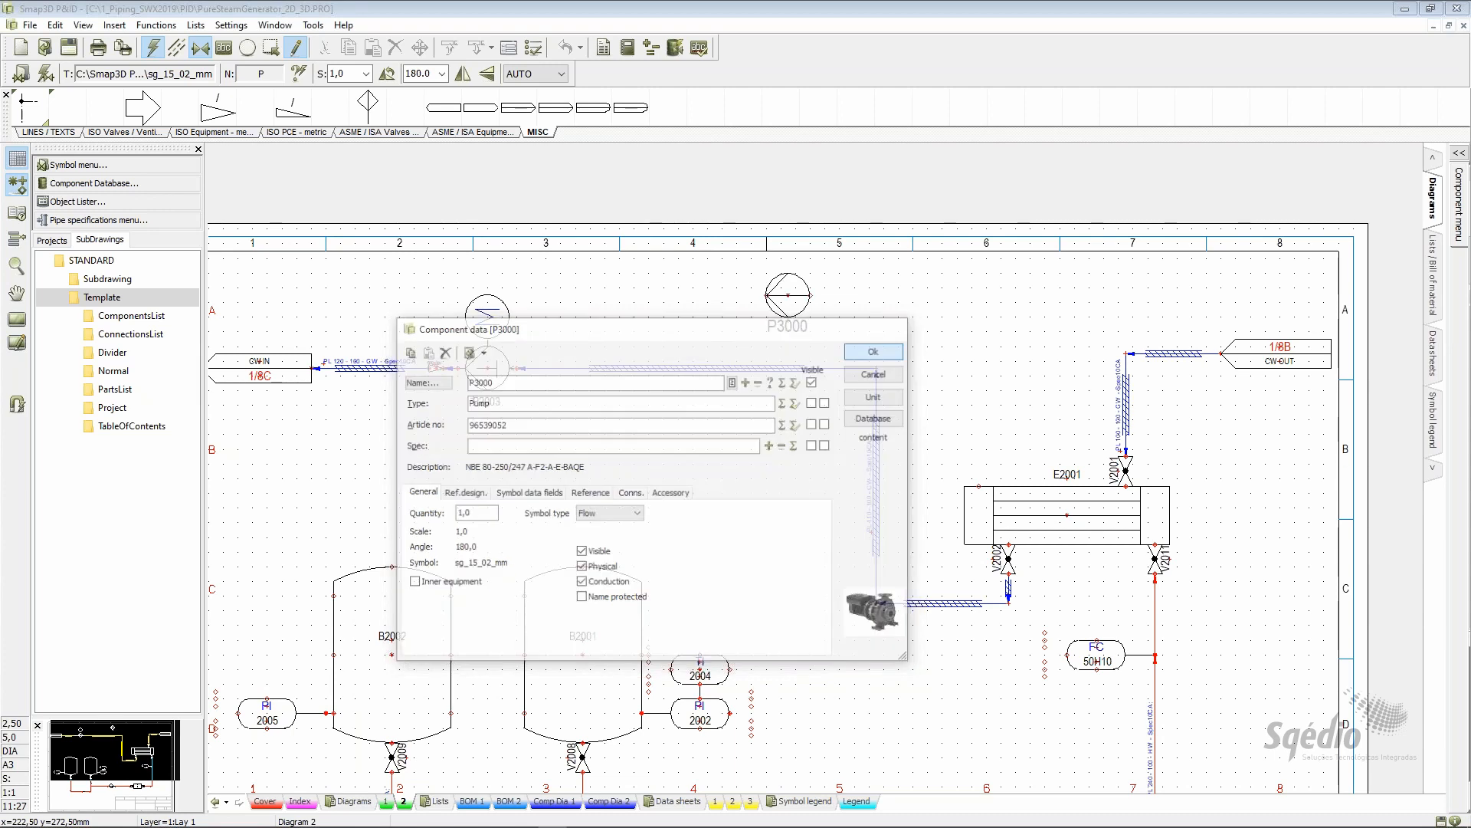
key("Escape")
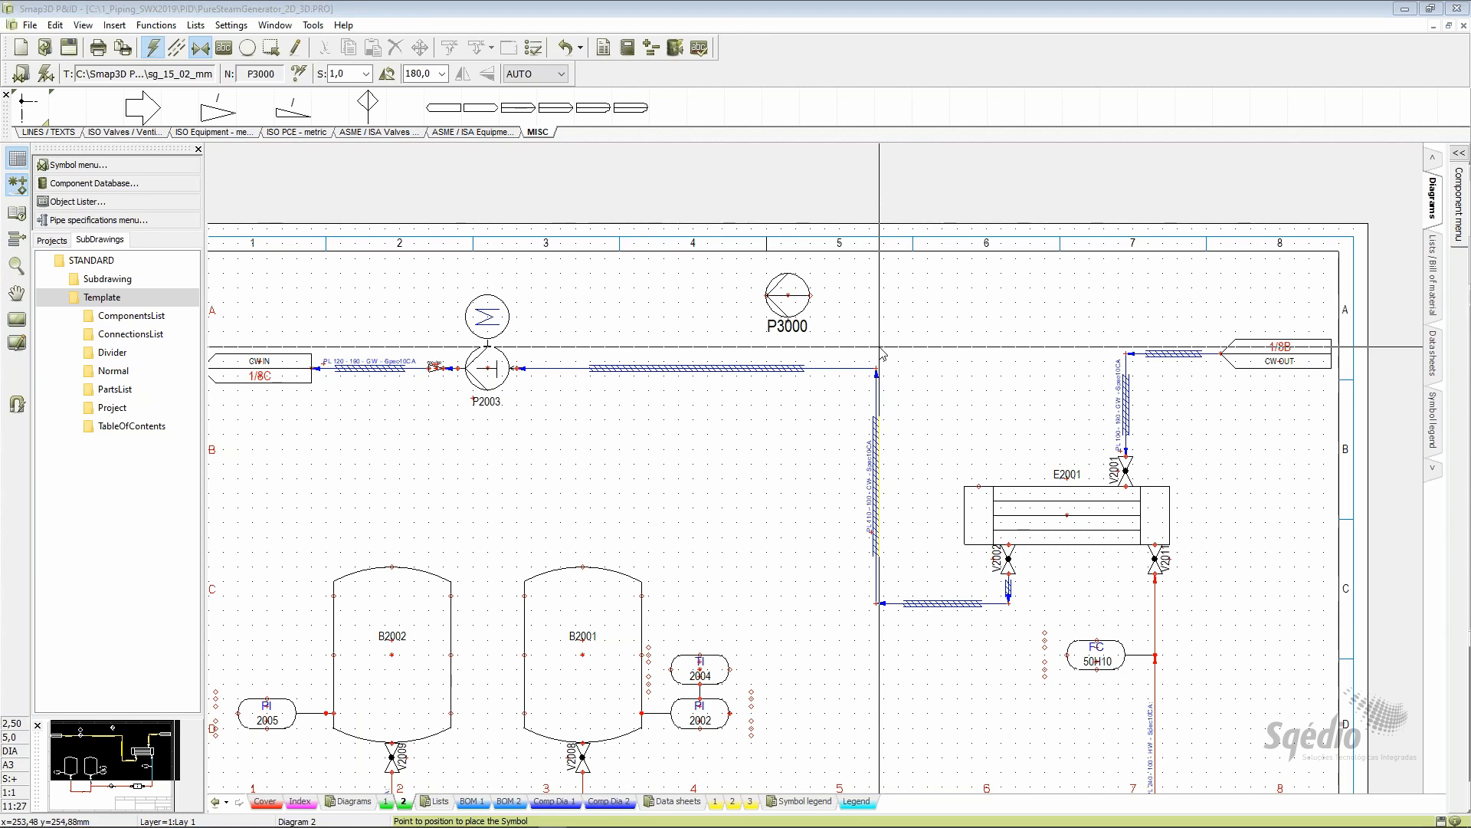
Draw a red process line from the free upper nozzle of heat exchanger E2001 up and across to pump P3000
left_click(50, 132)
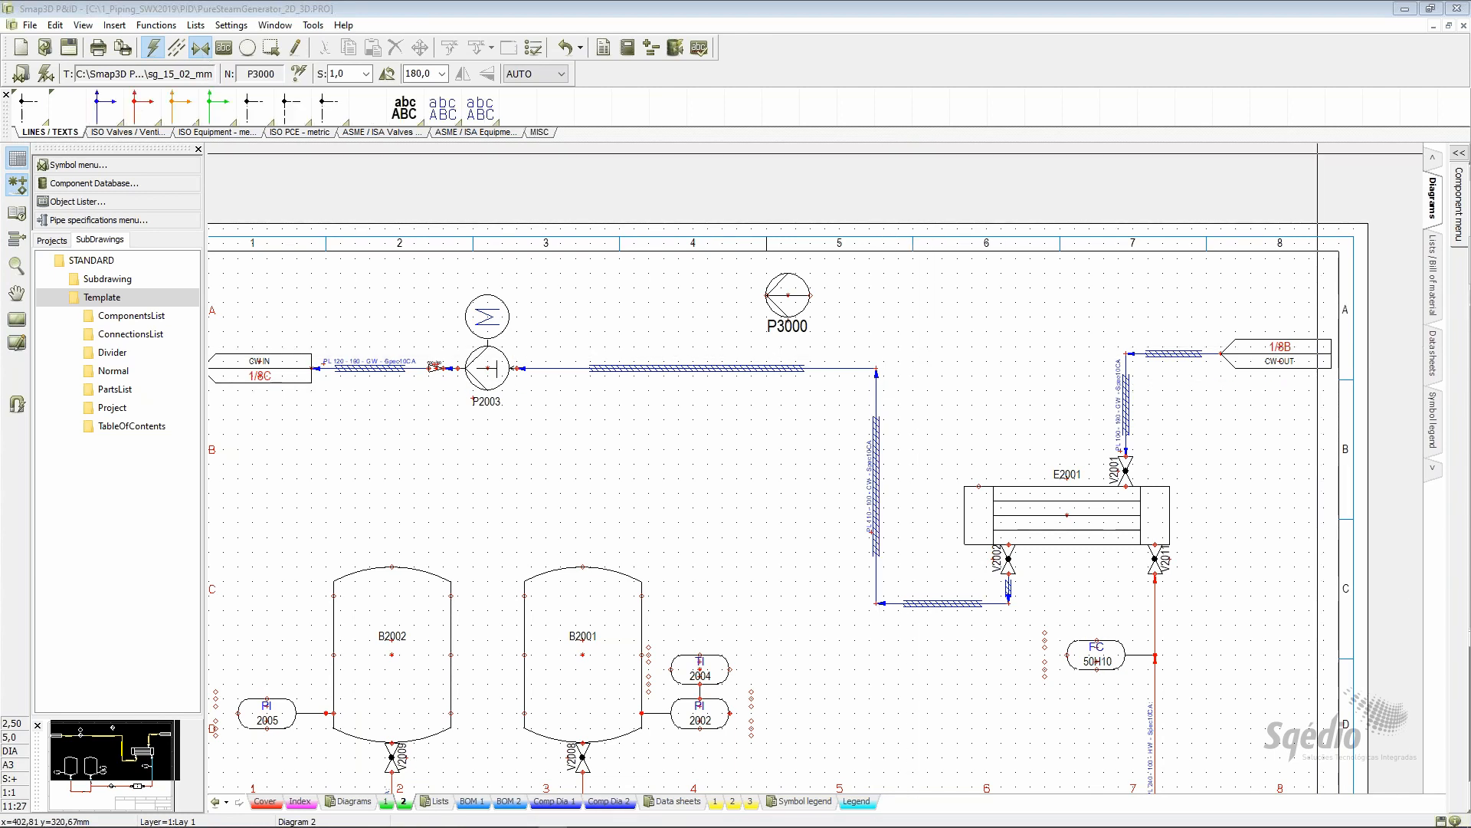
left_click(136, 107)
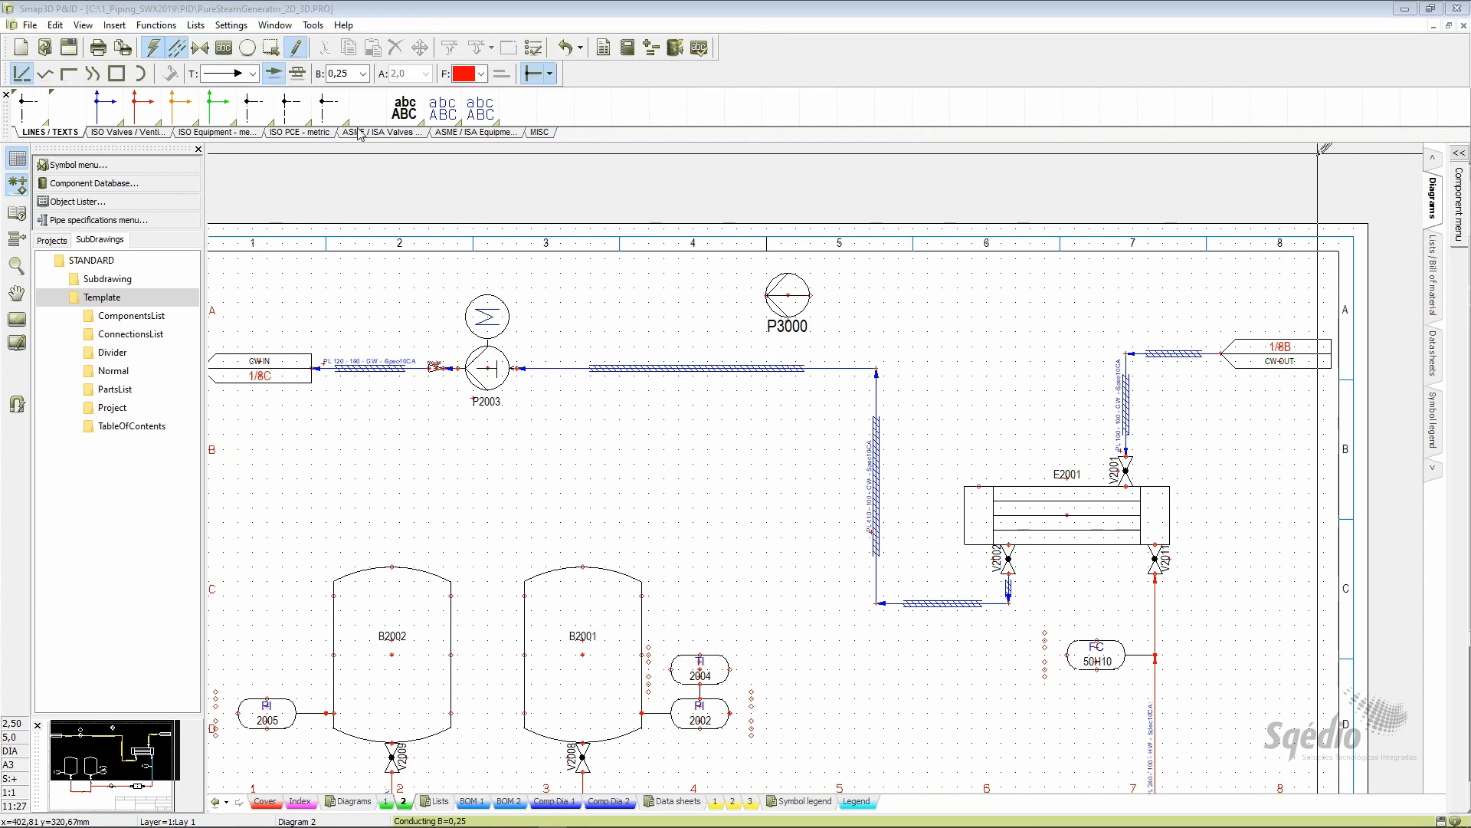
left_click(978, 484)
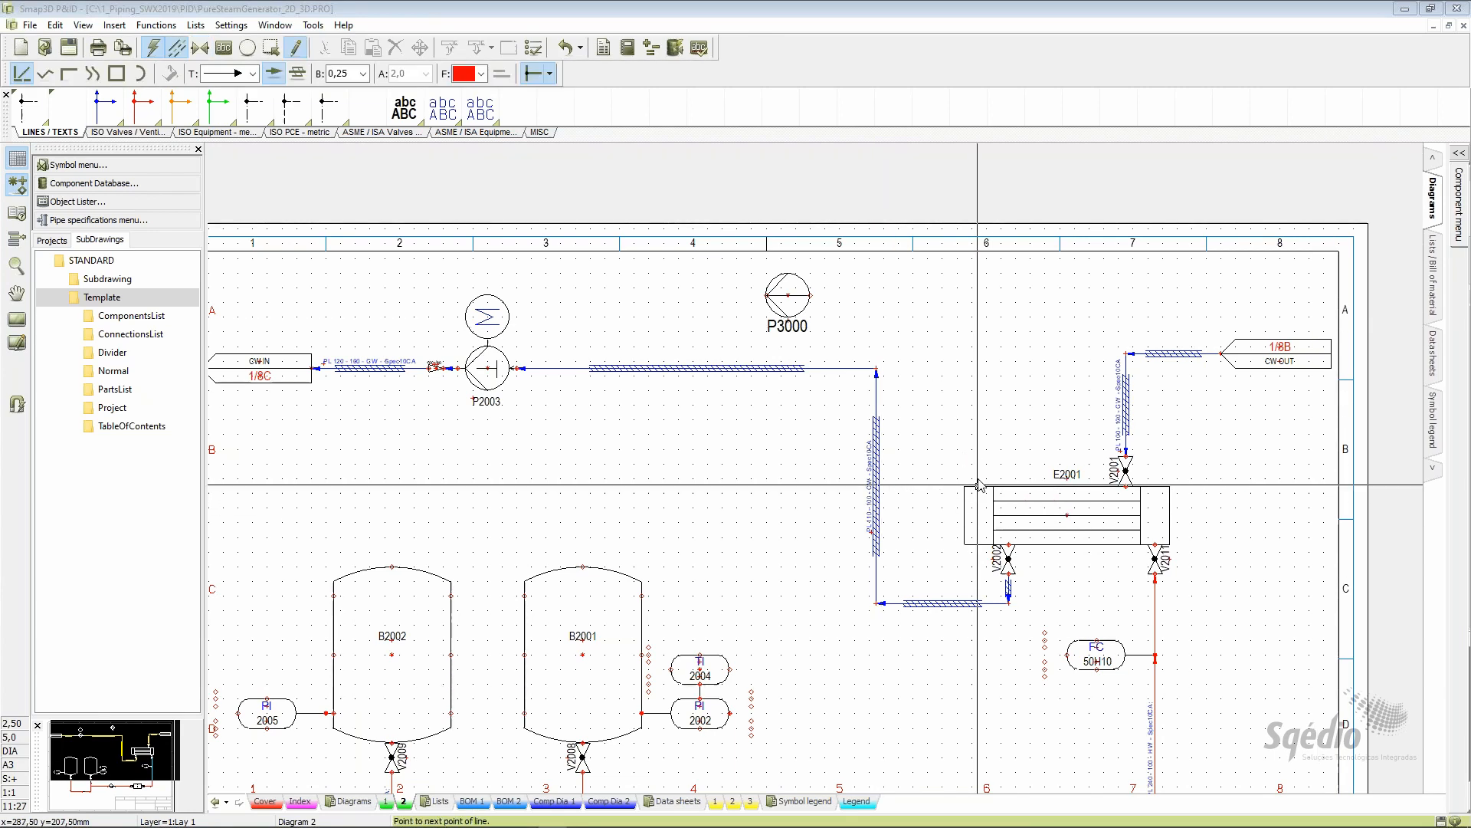
left_click(979, 296)
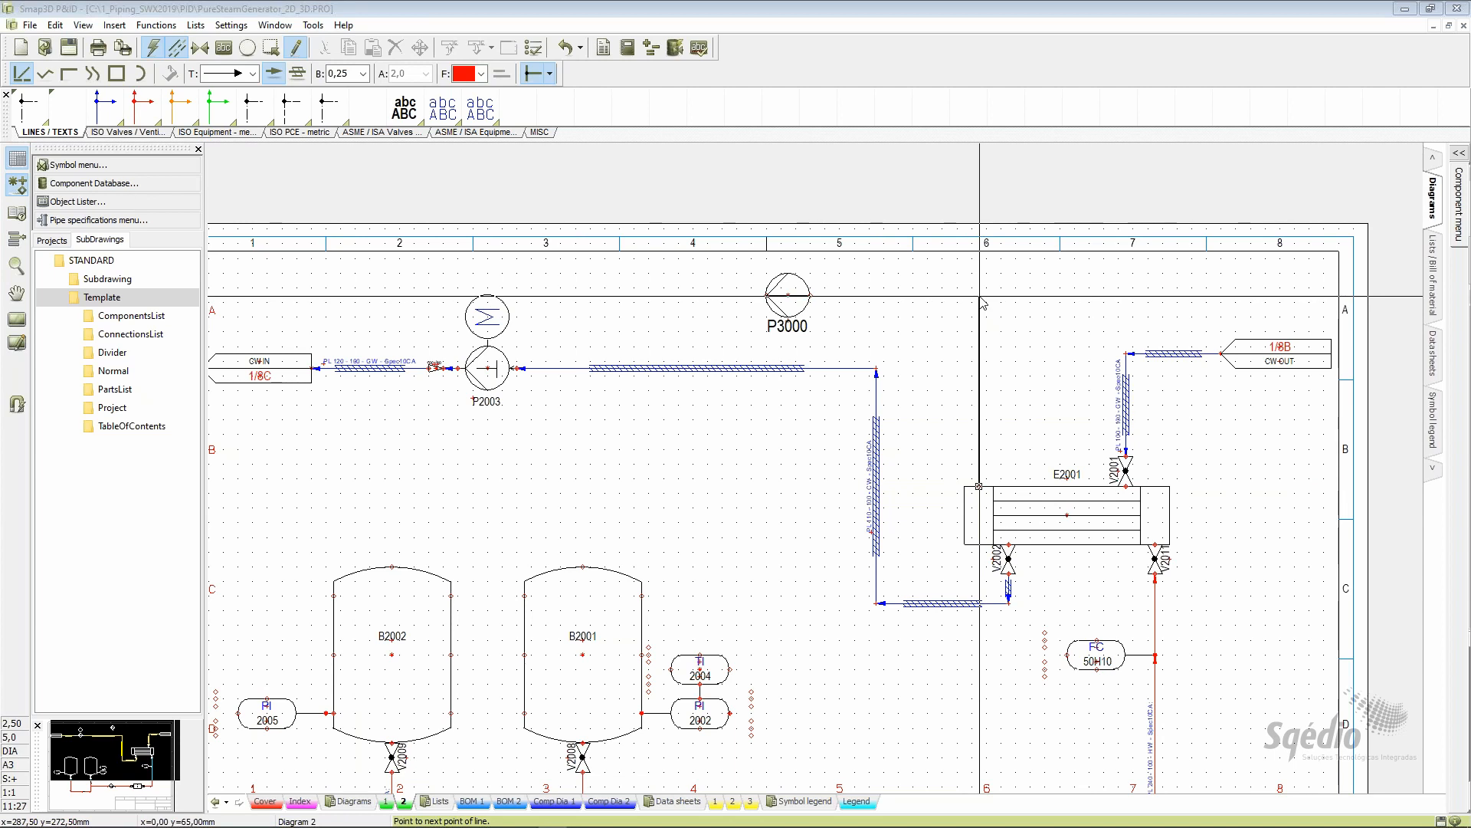
left_click(812, 296)
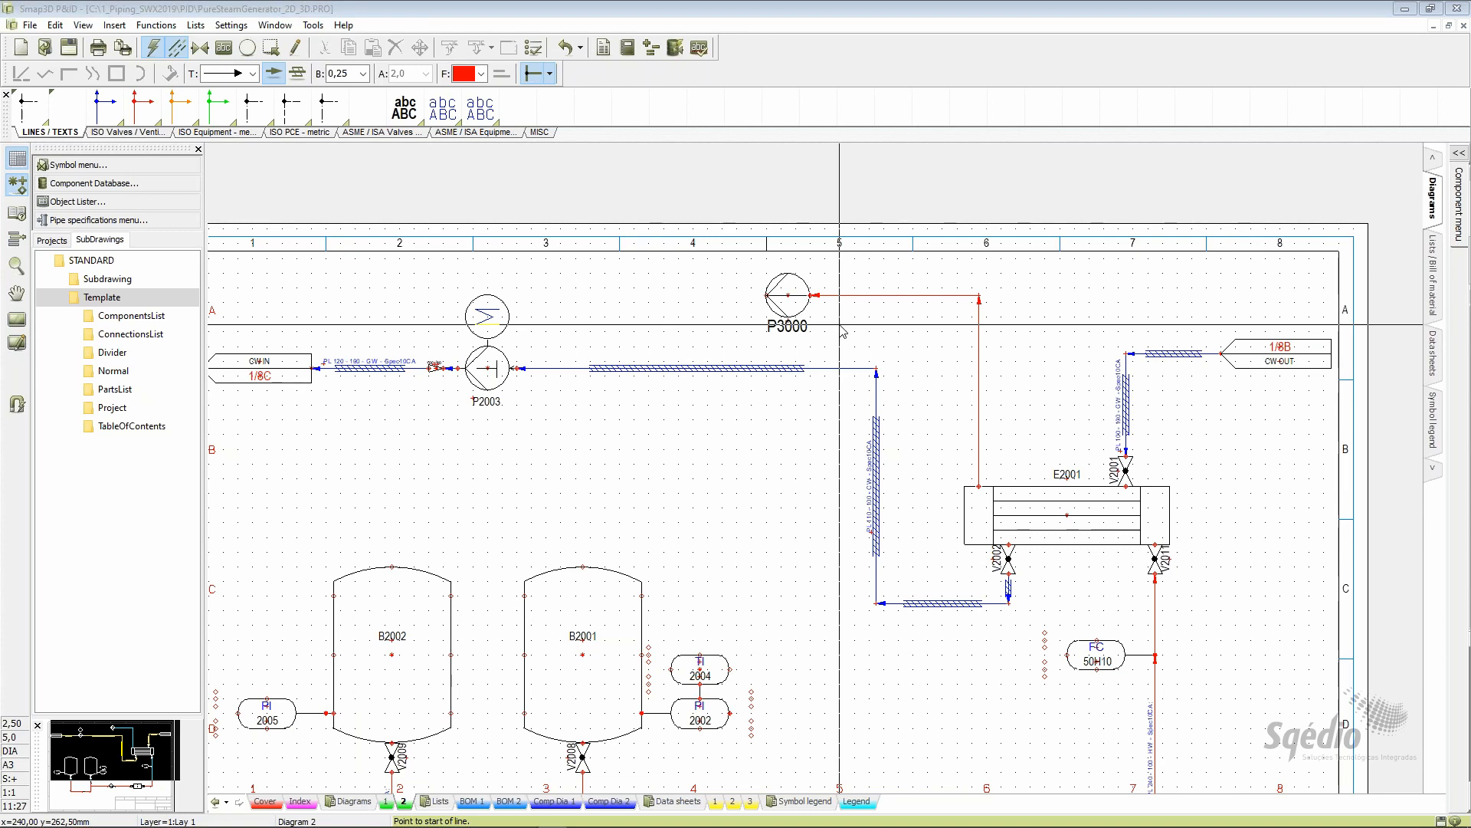
Number the new E2001-to-P3000 line PL 300 and turn off visibility of its line number, size, article number and spec
double_click(978, 346)
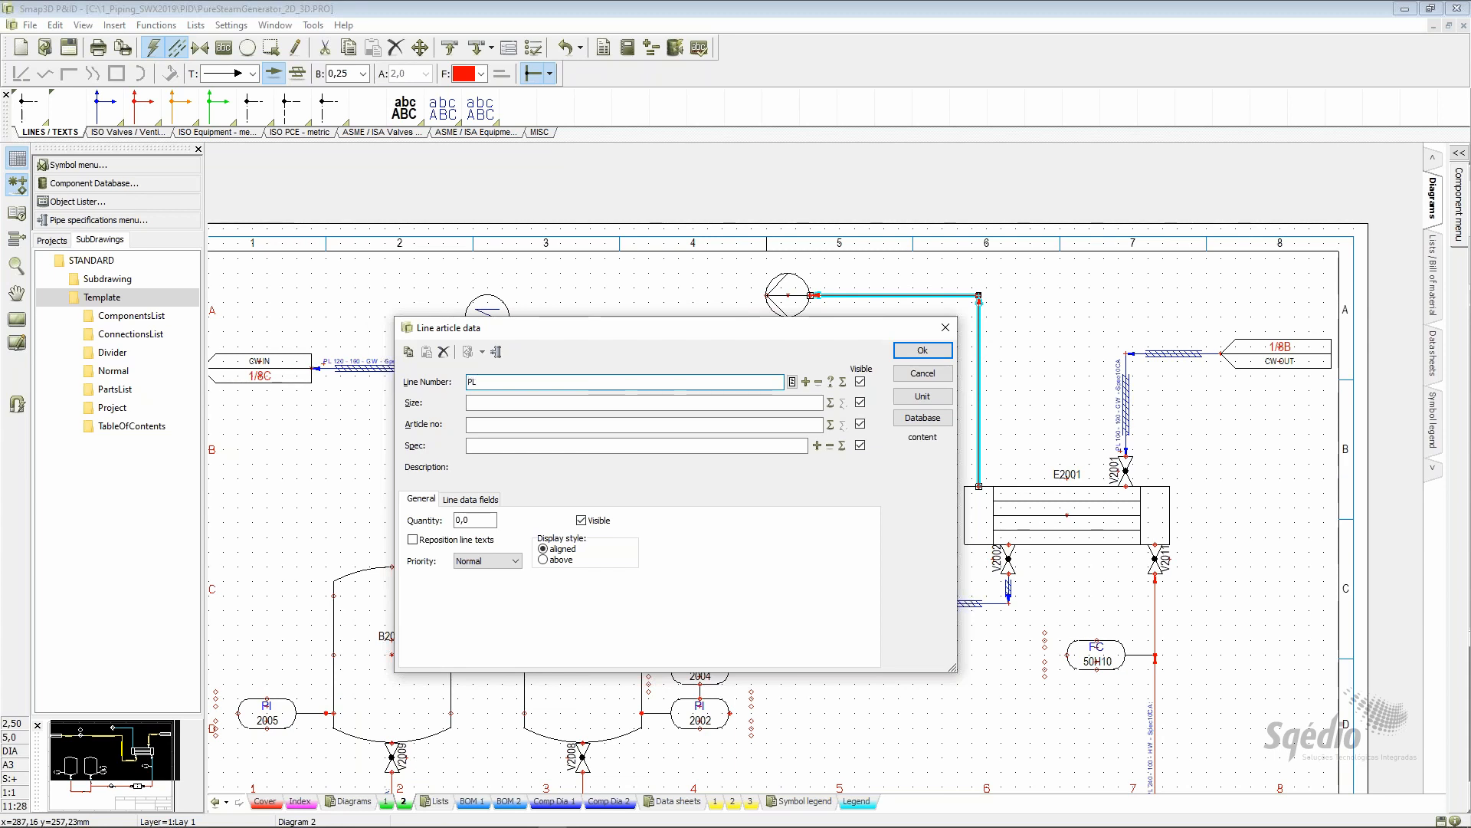
type("PL 300")
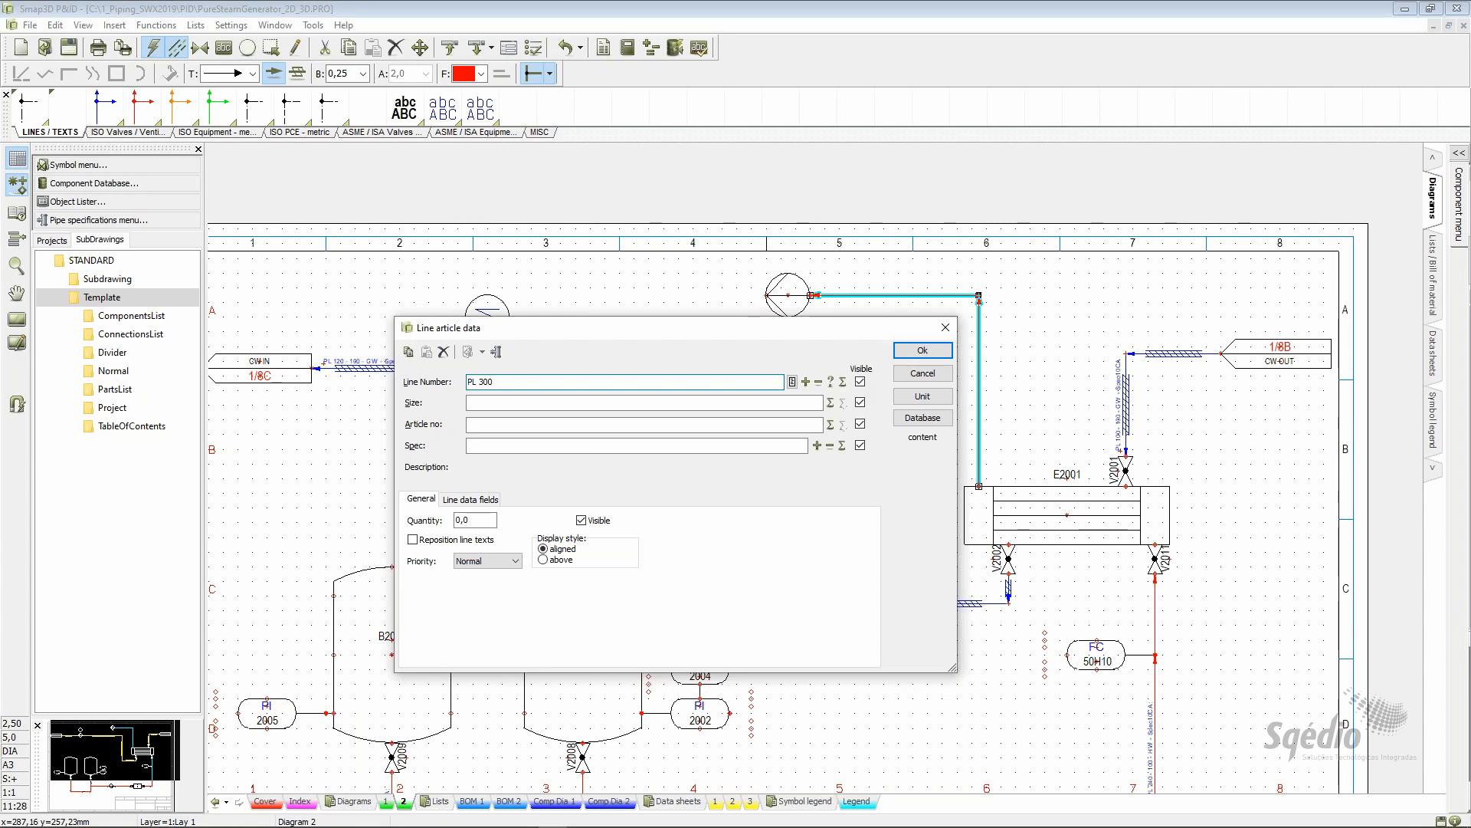
left_click(860, 382)
left_click(860, 402)
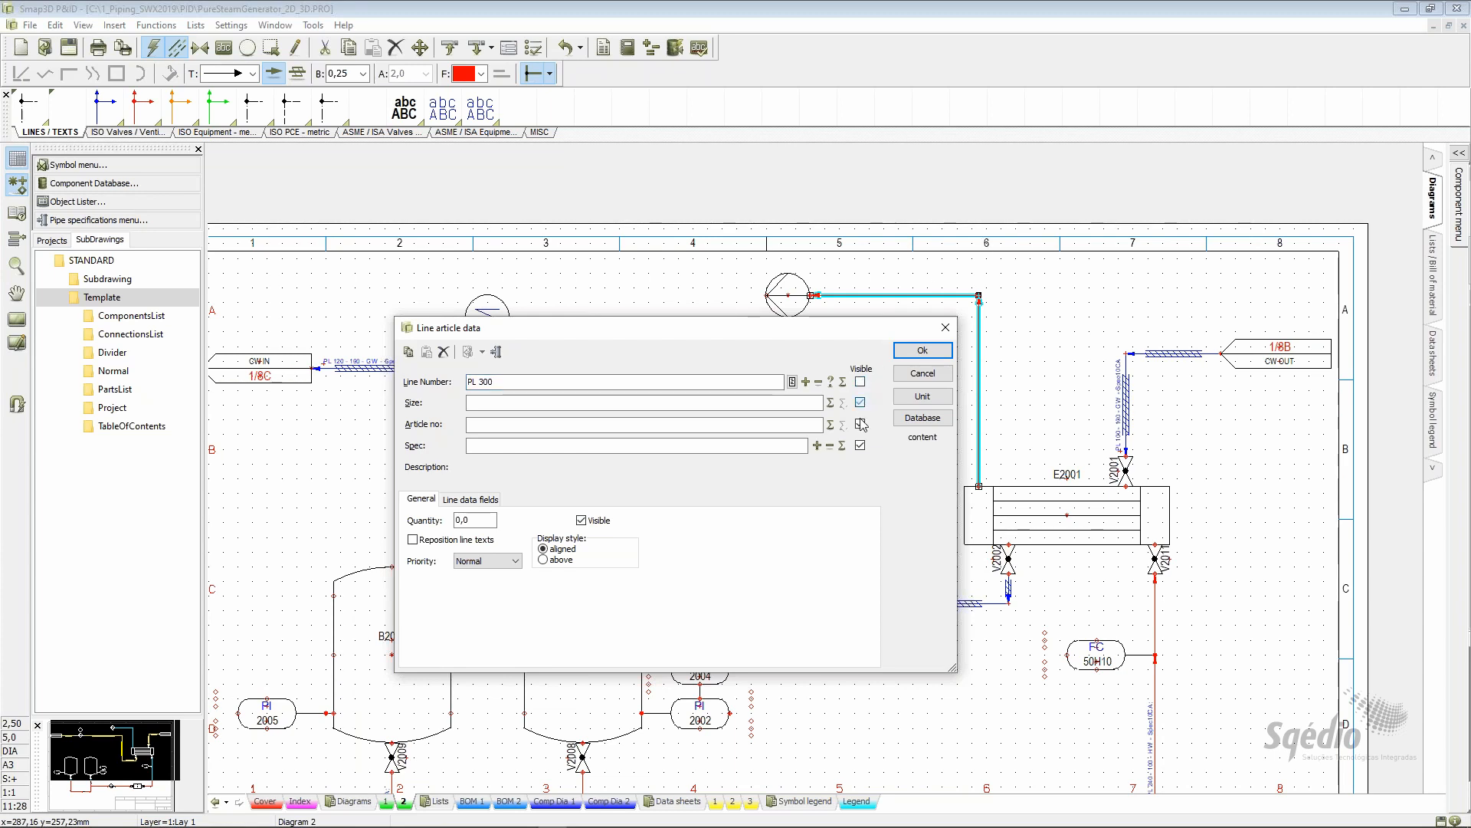
left_click(860, 424)
left_click(860, 445)
Set the Medium data field of line PL 300 to HW
left_click(491, 501)
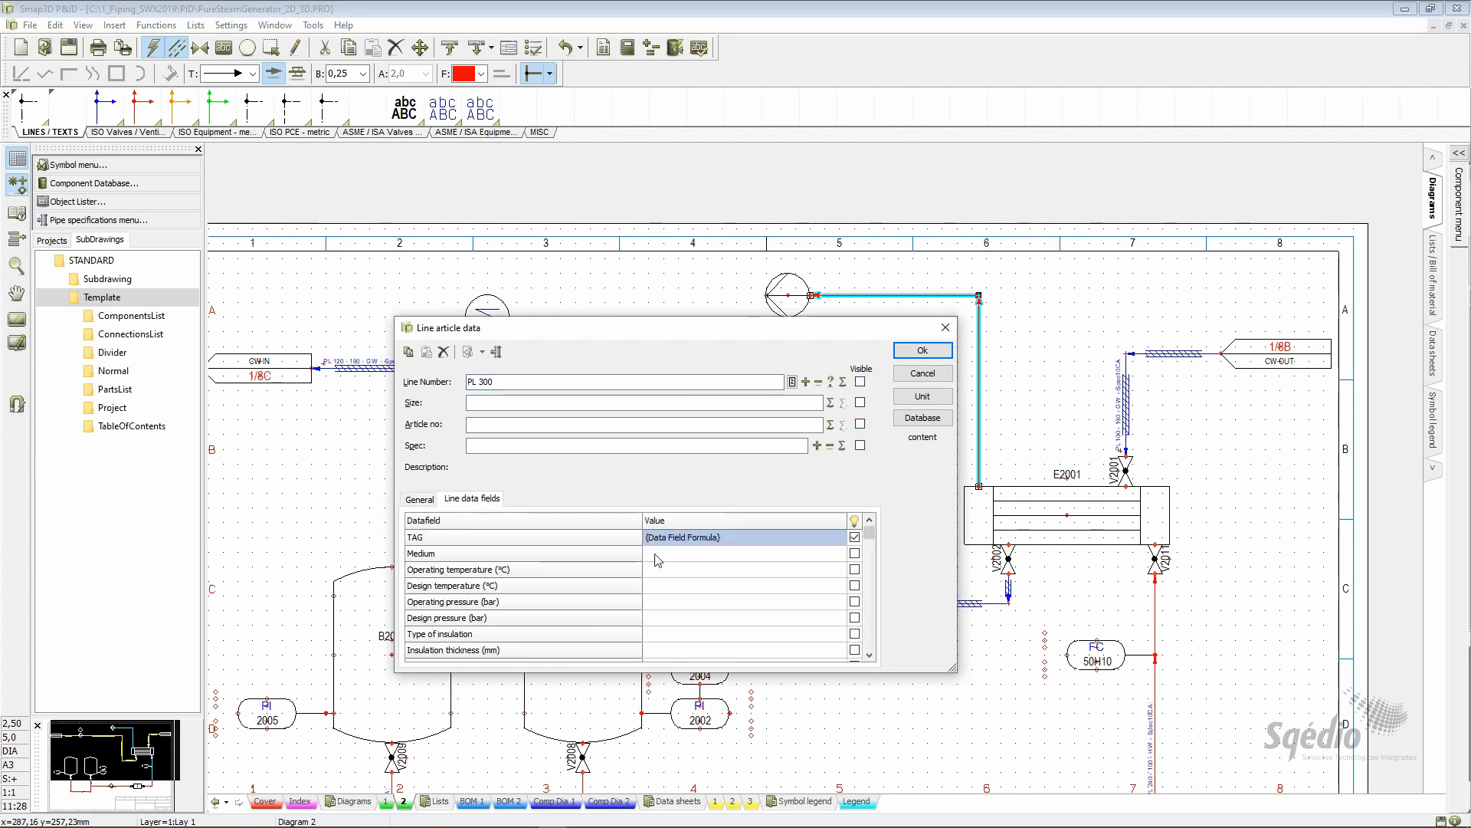
left_click(680, 553)
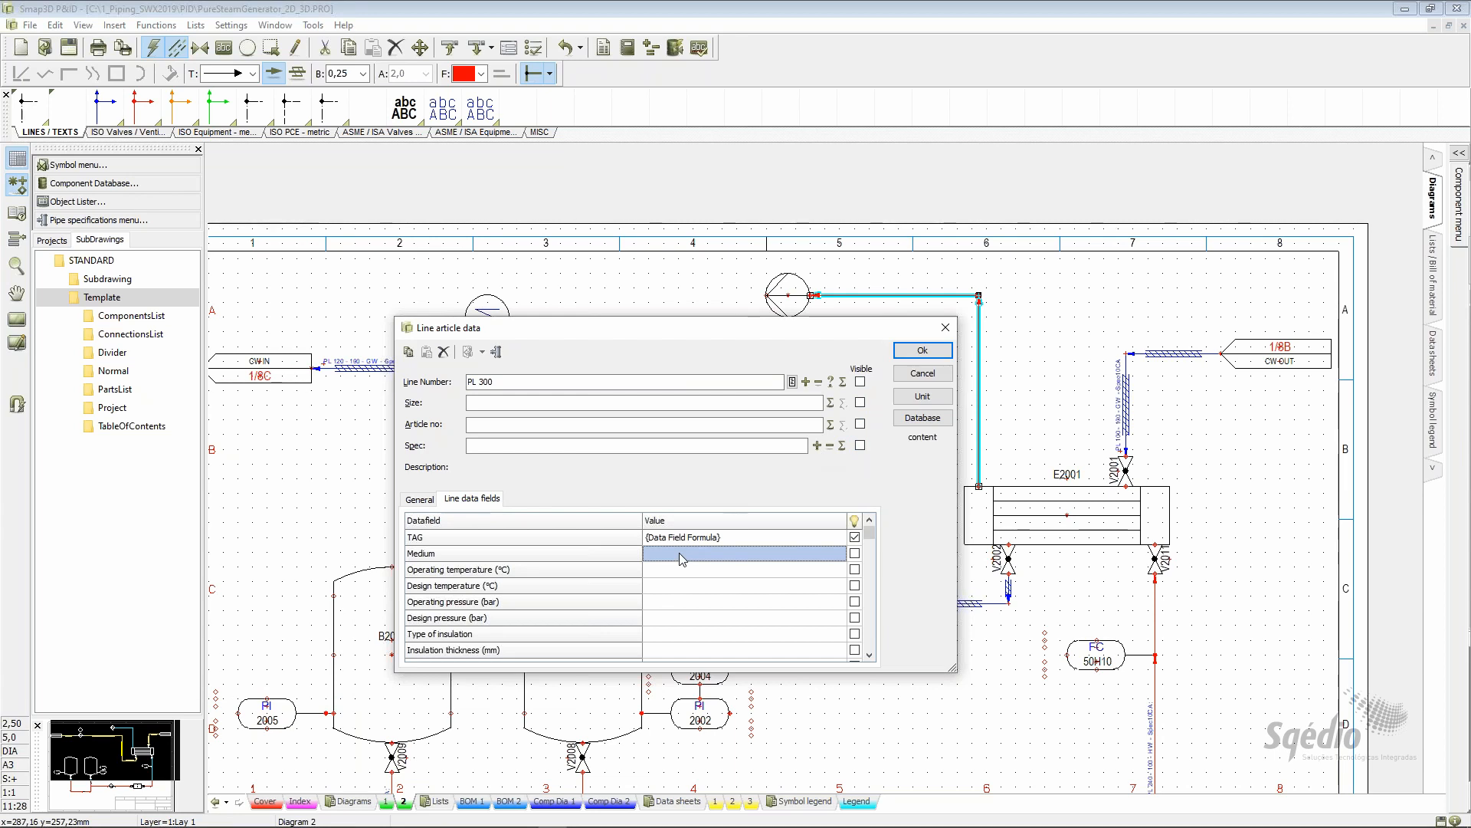
type("HW")
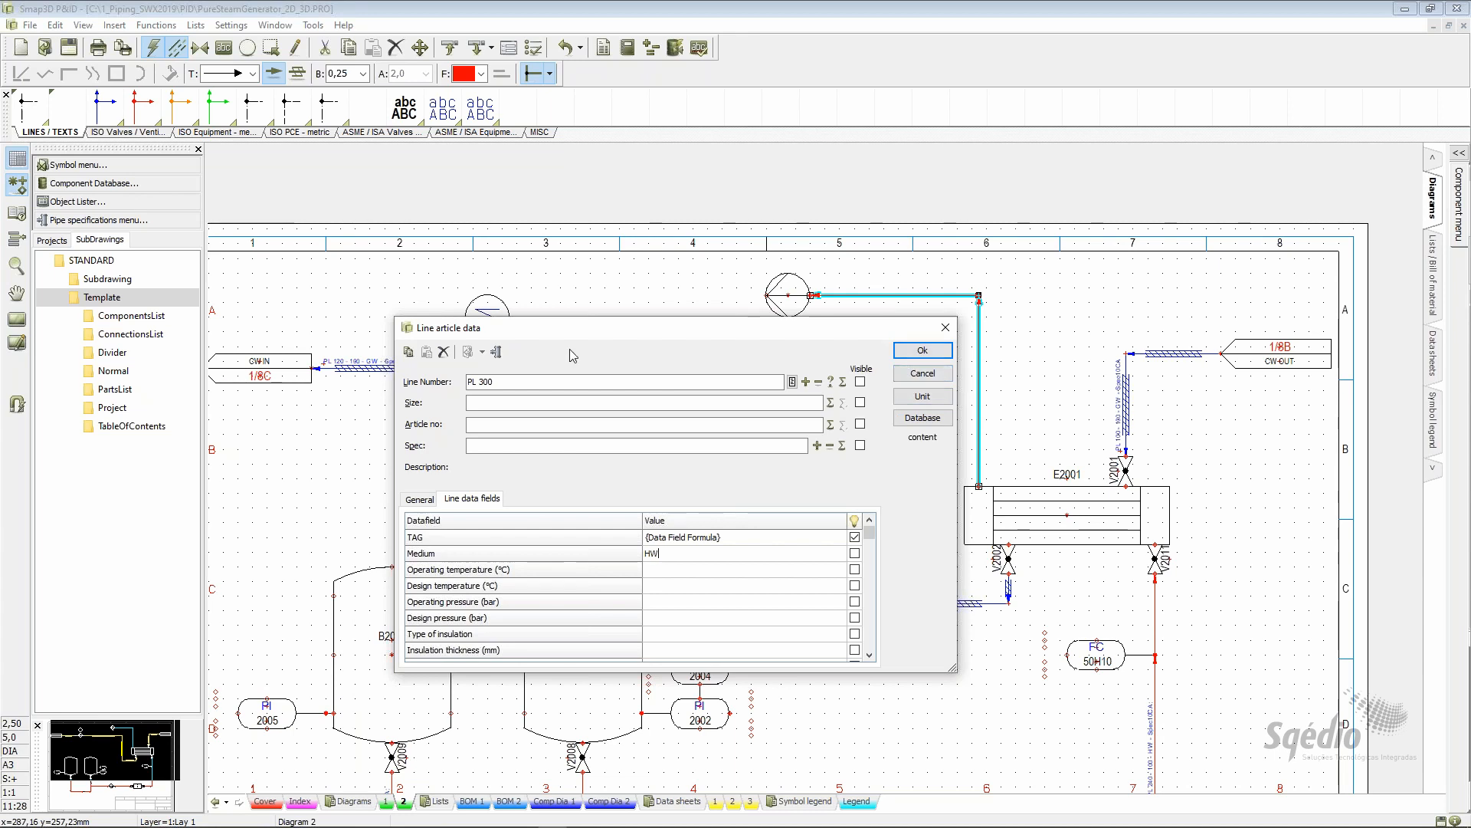
left_click(502, 400)
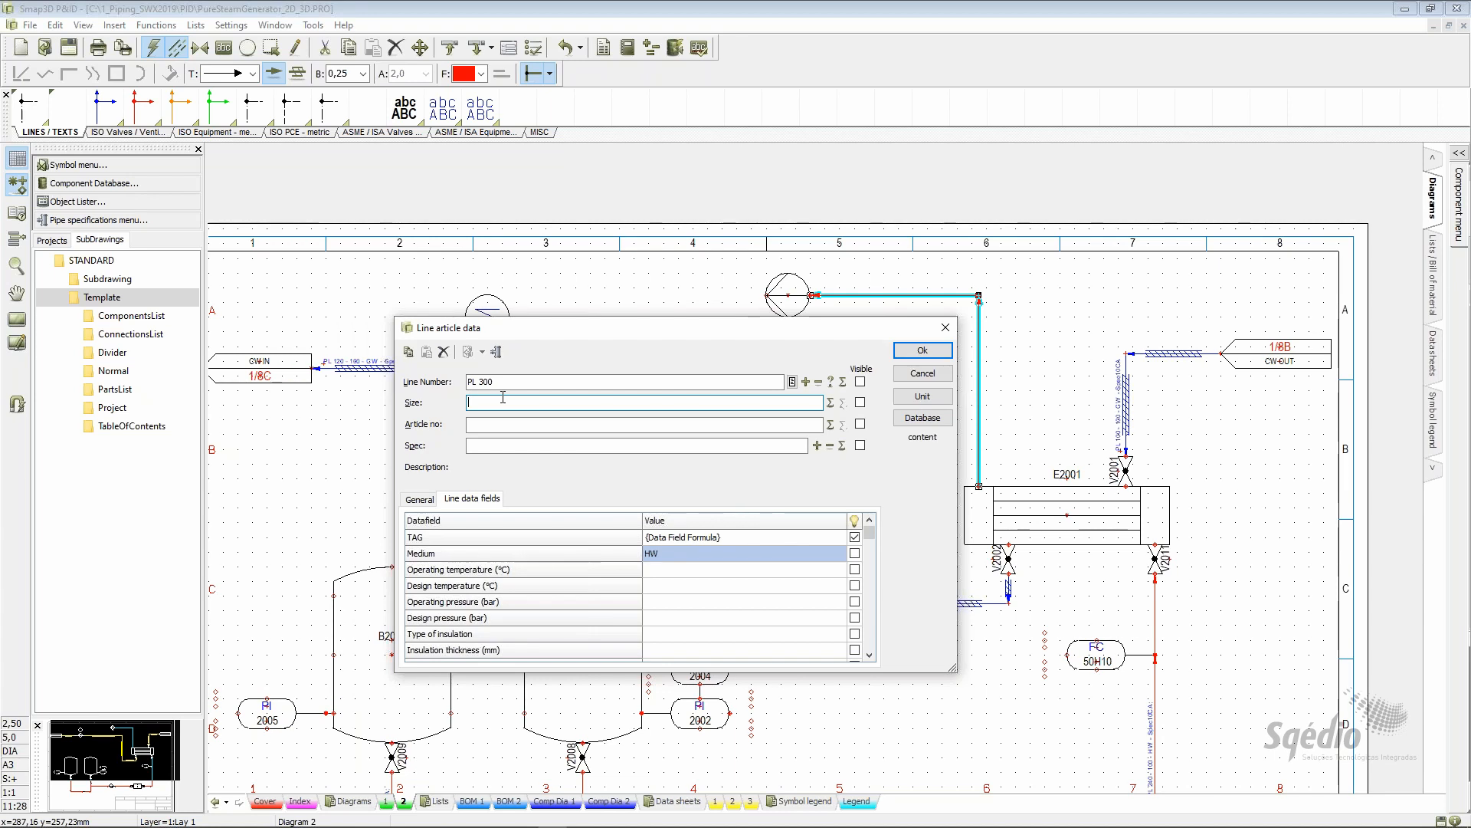
Assign pipe specification Spec10CA with diameter DN 100 to line PL 300 and accept the line article data
left_click(496, 352)
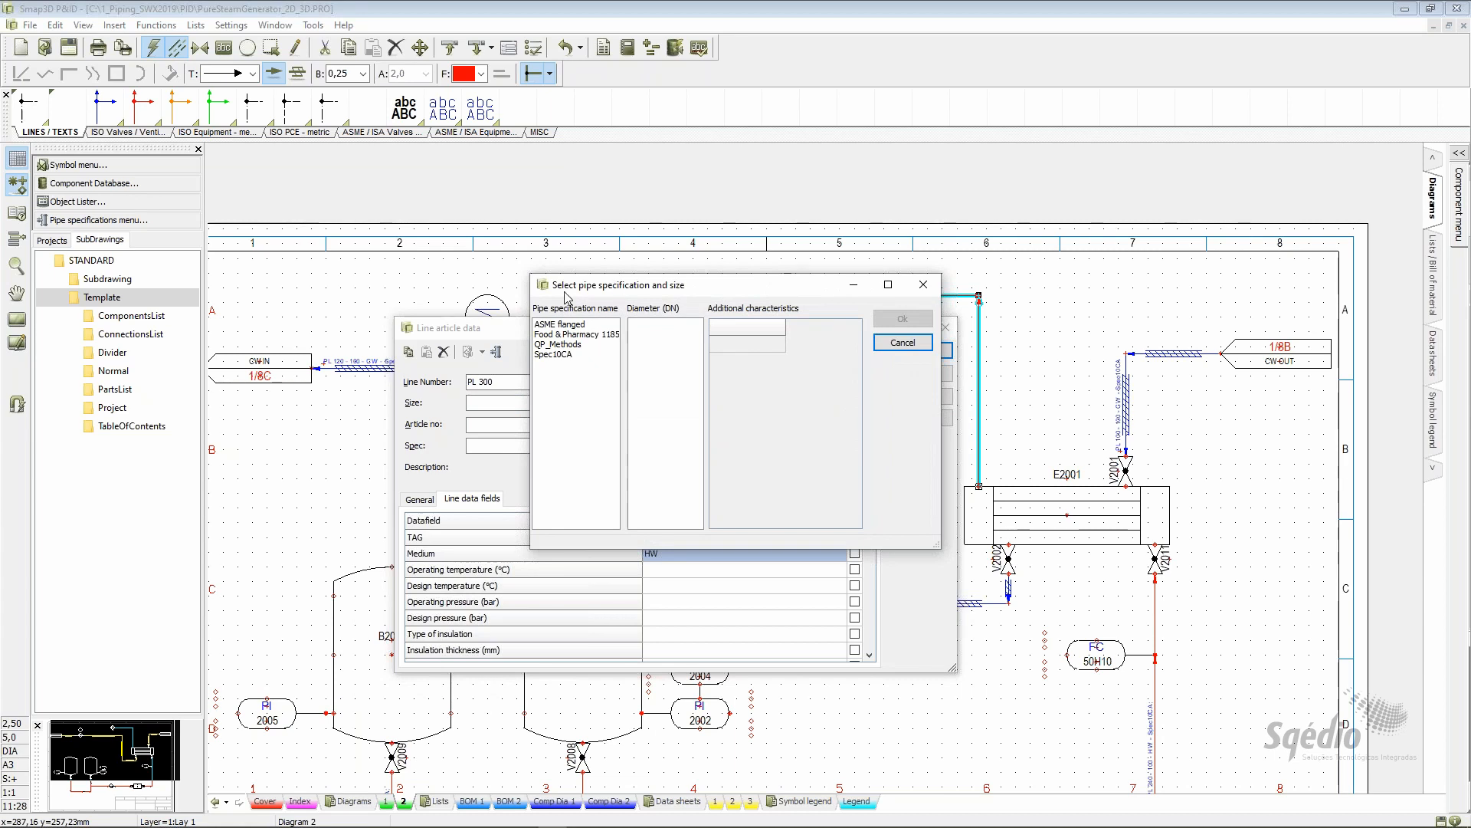
left_click(571, 357)
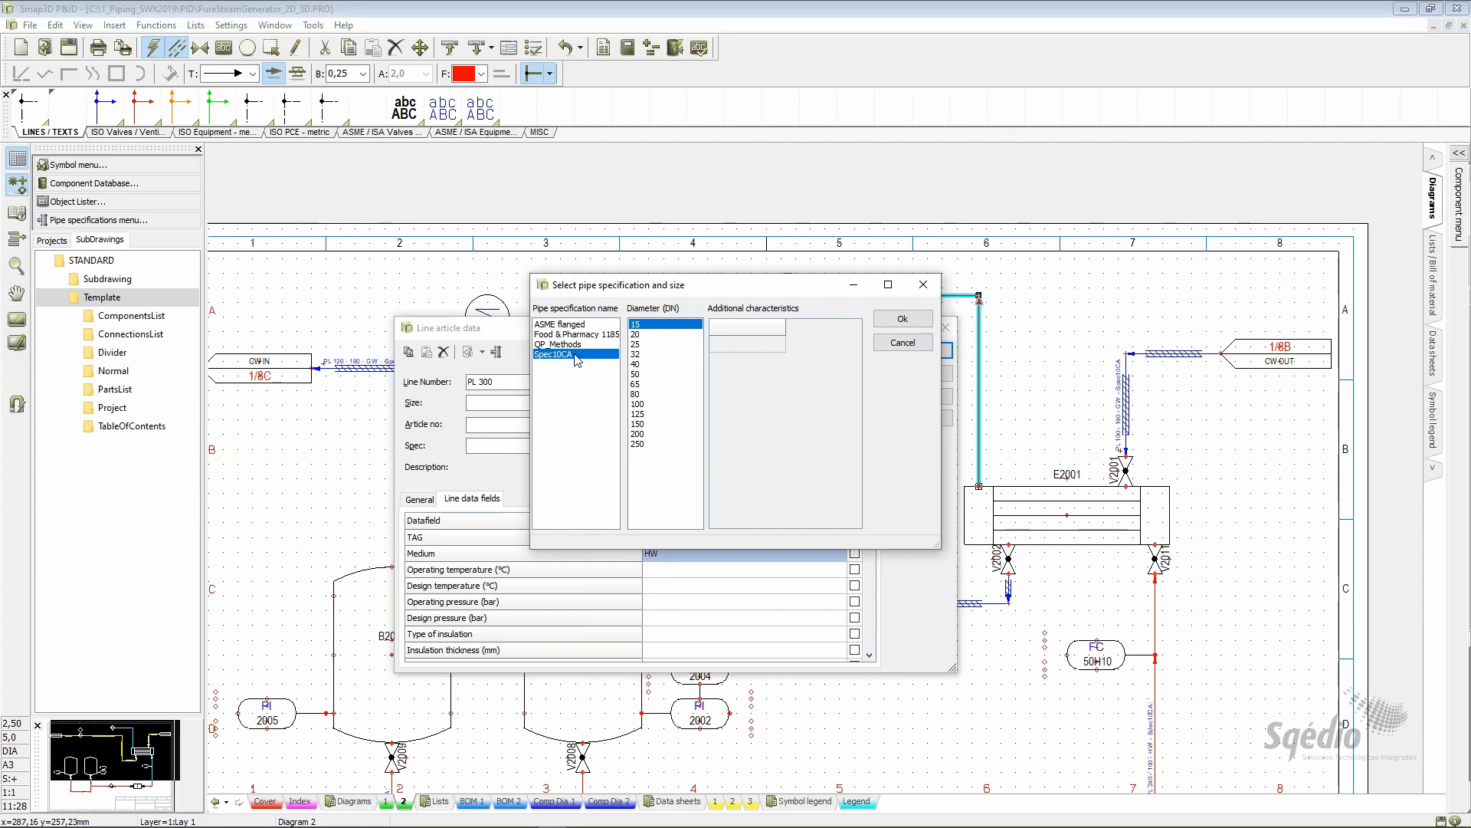
left_click(640, 404)
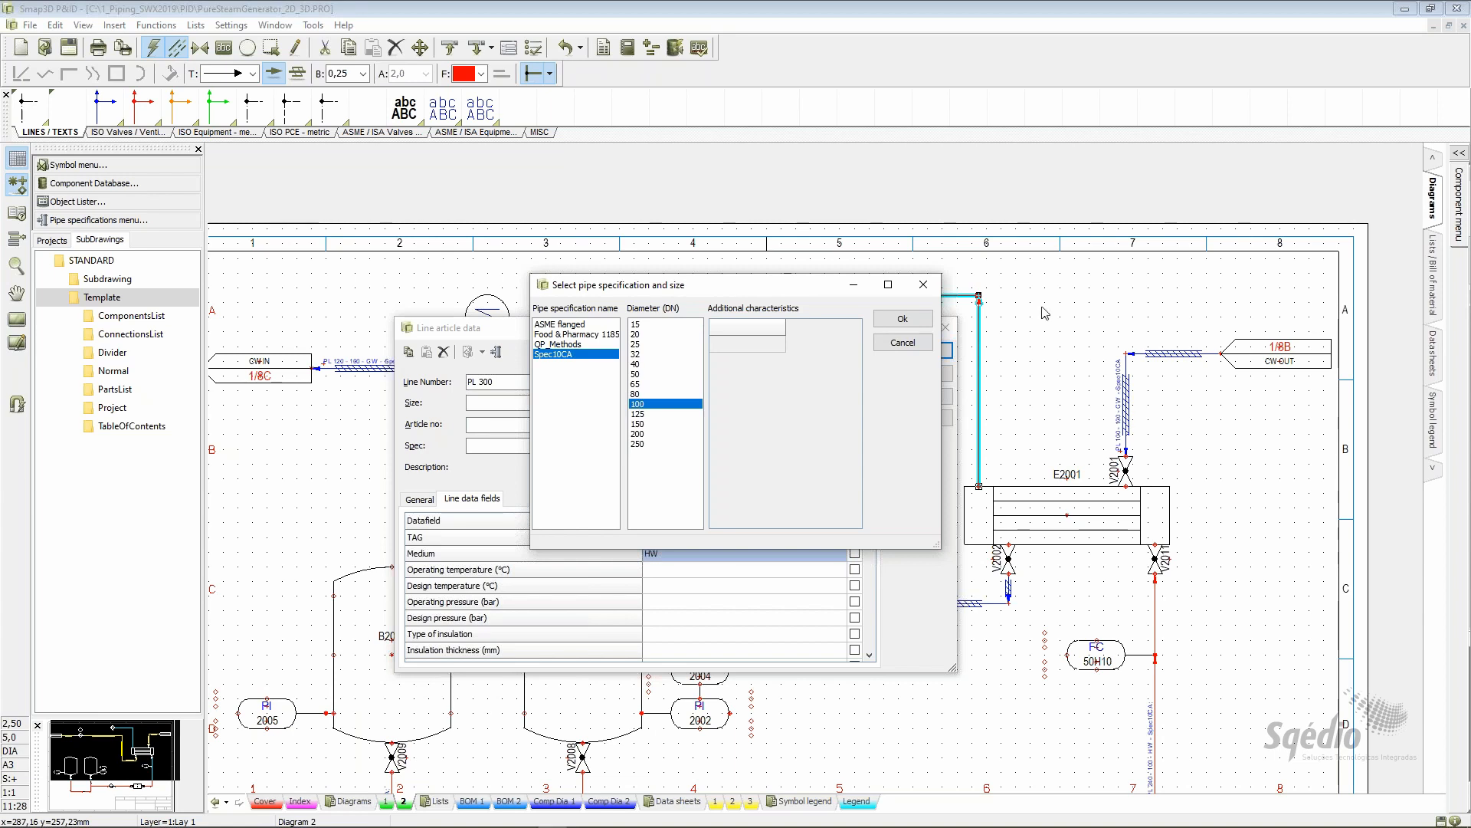
left_click(903, 318)
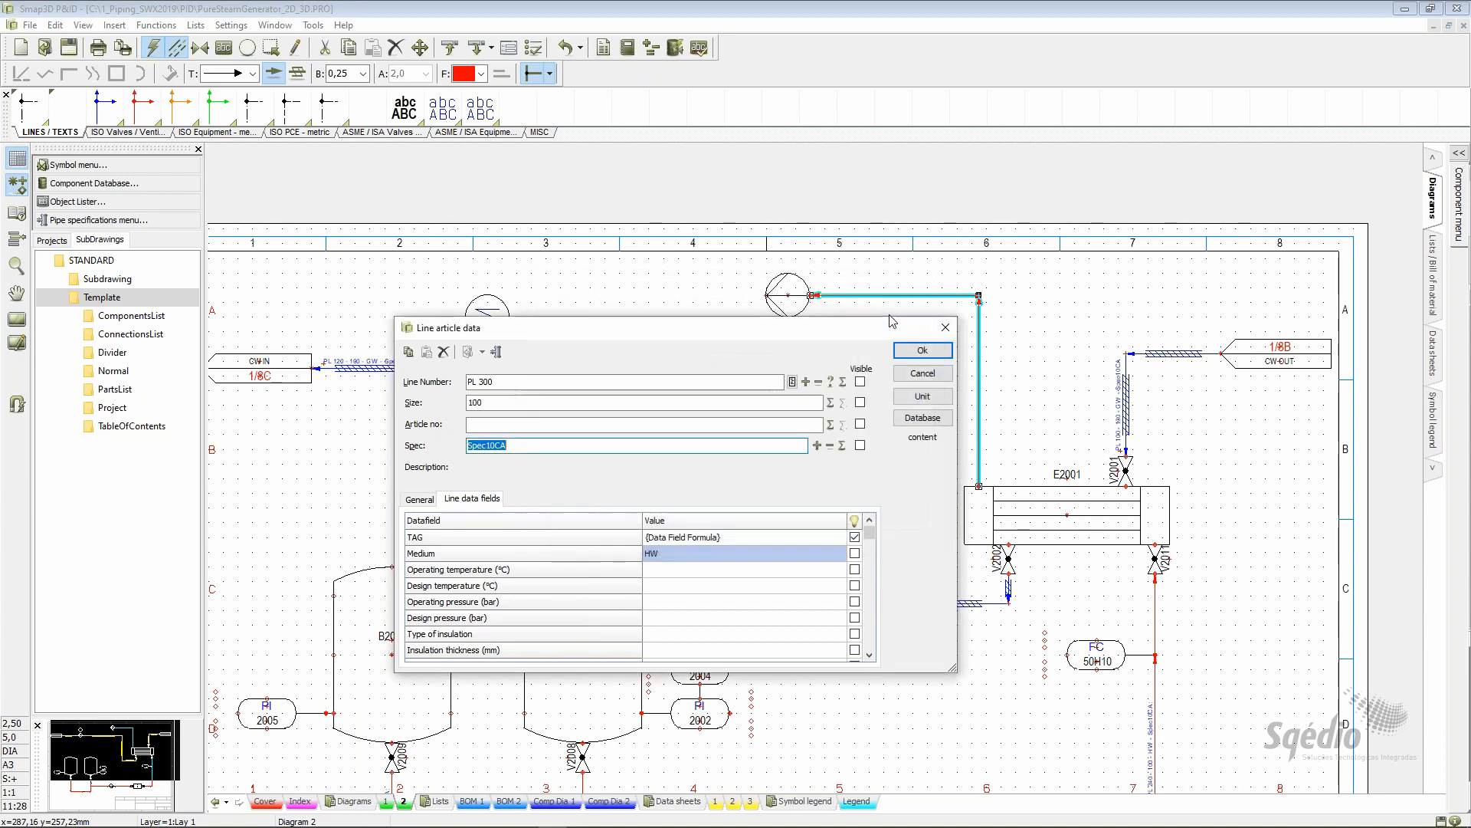
left_click(913, 352)
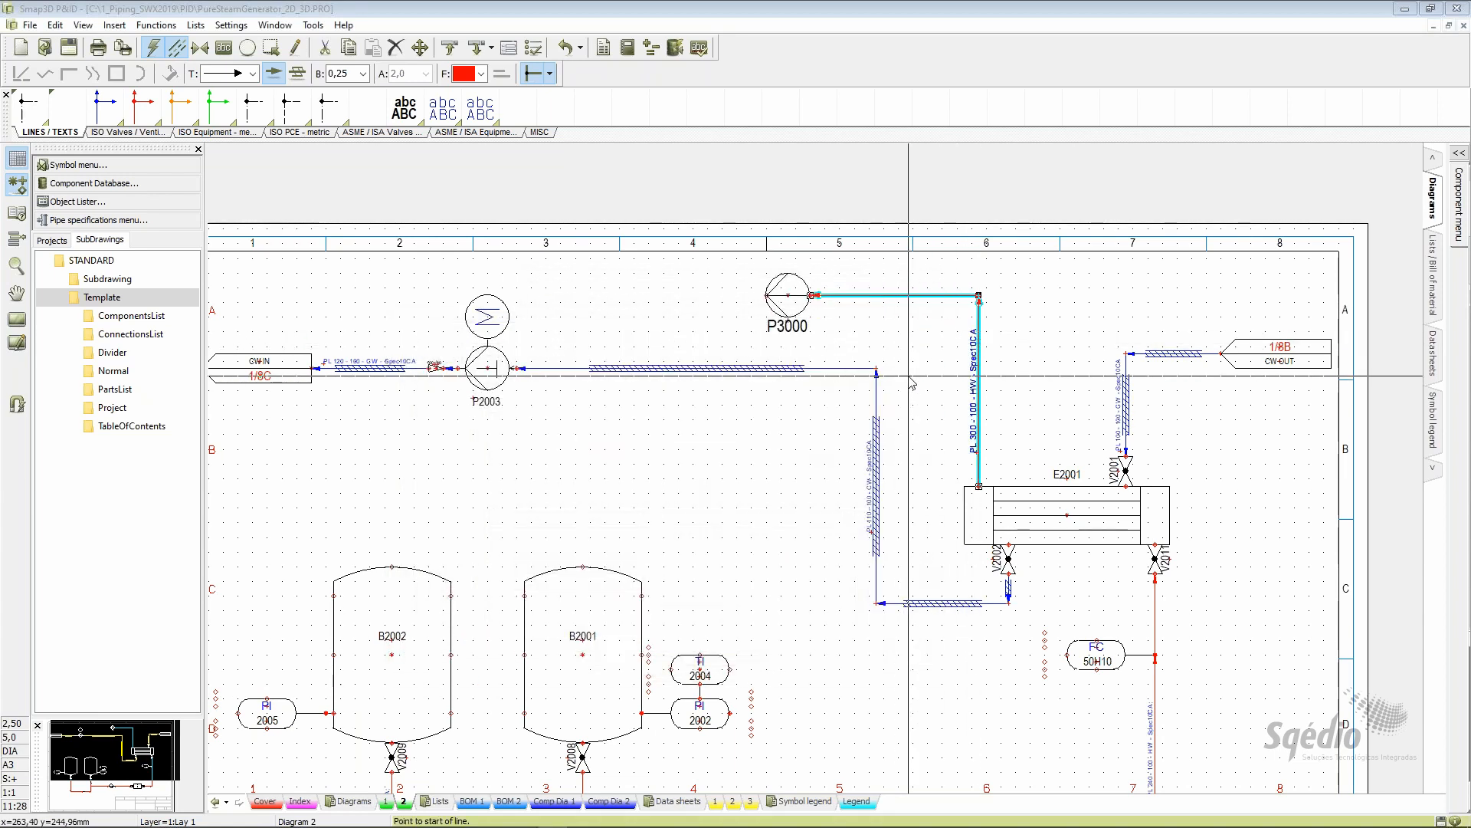
Anchor the PL 300 line text on the horizontal segment leading to pump P3000
right_click(939, 296)
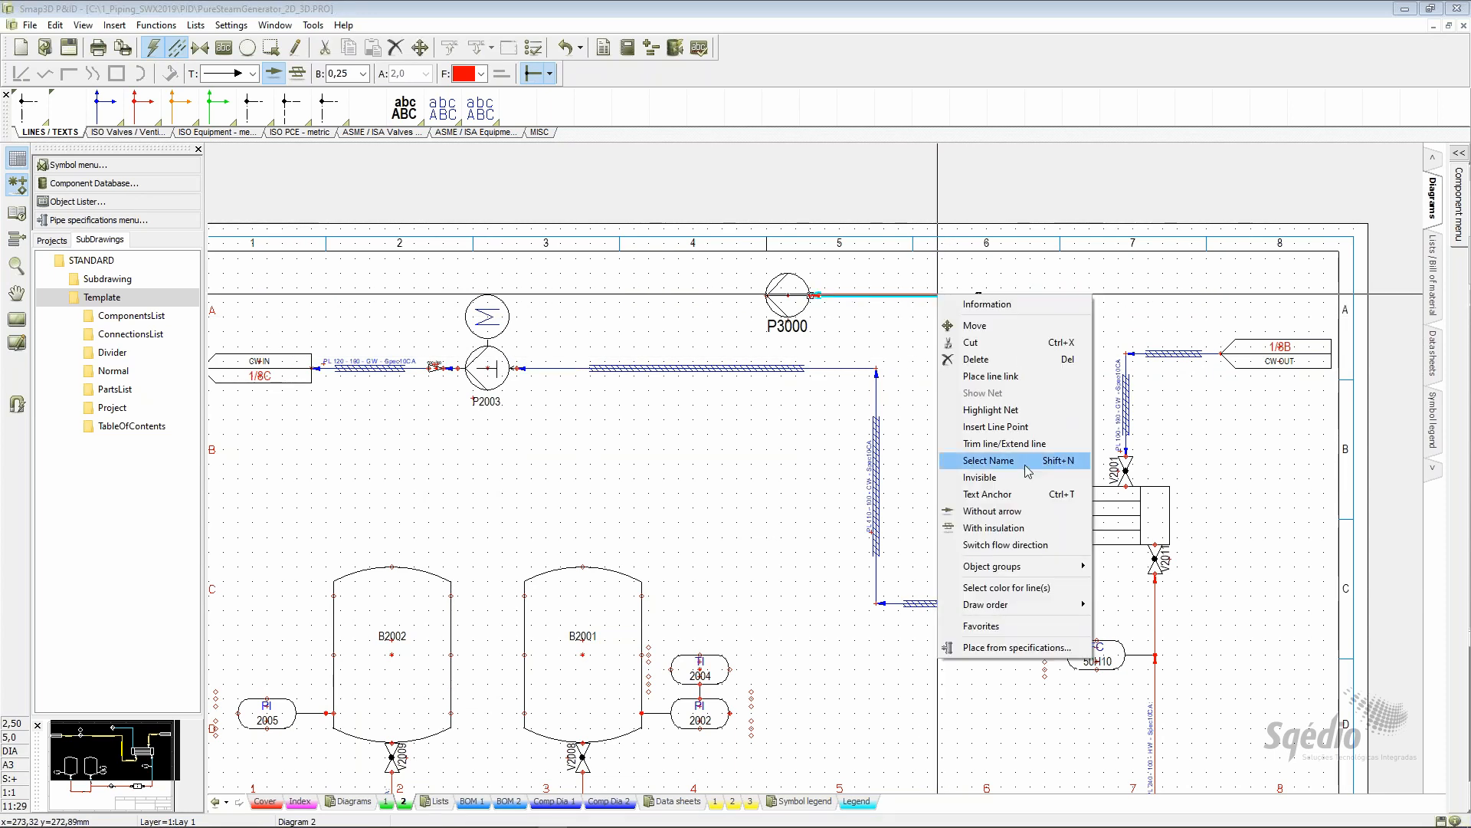
left_click(1021, 495)
left_click(1063, 393)
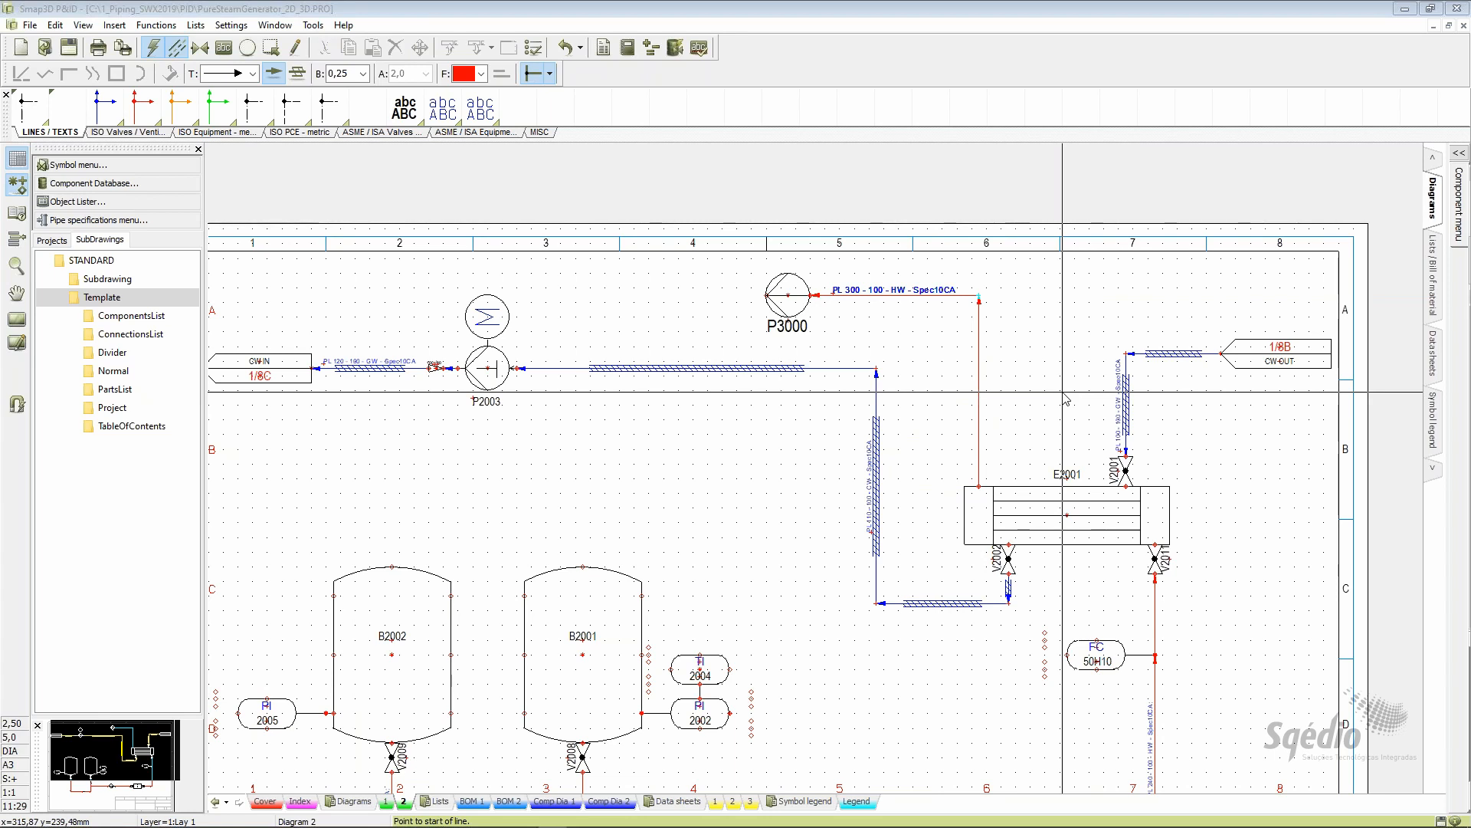
Search the component database for components whose type contains valve, and for components whose DN contains 100
left_click(73, 183)
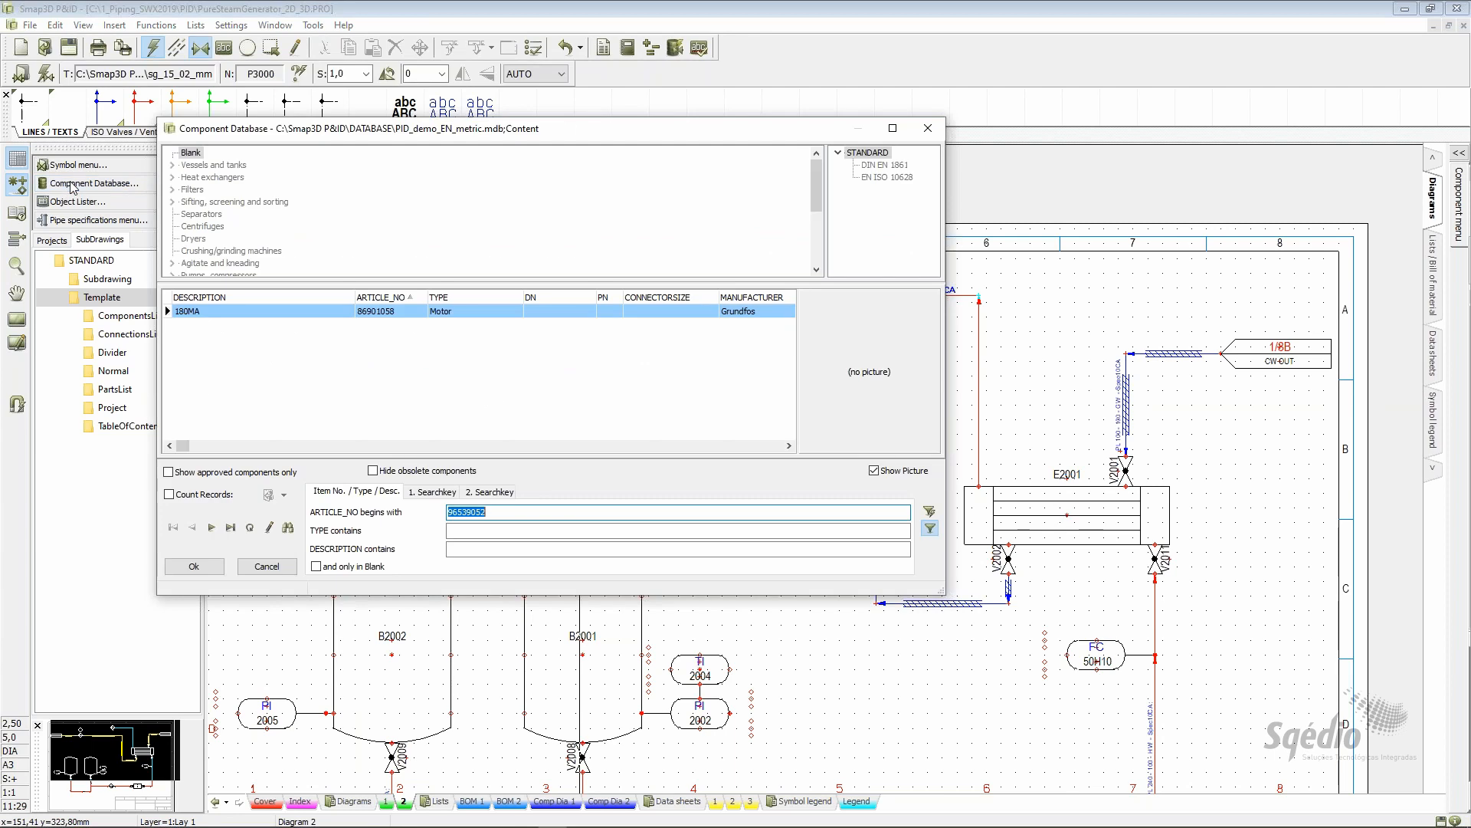
key("Delete")
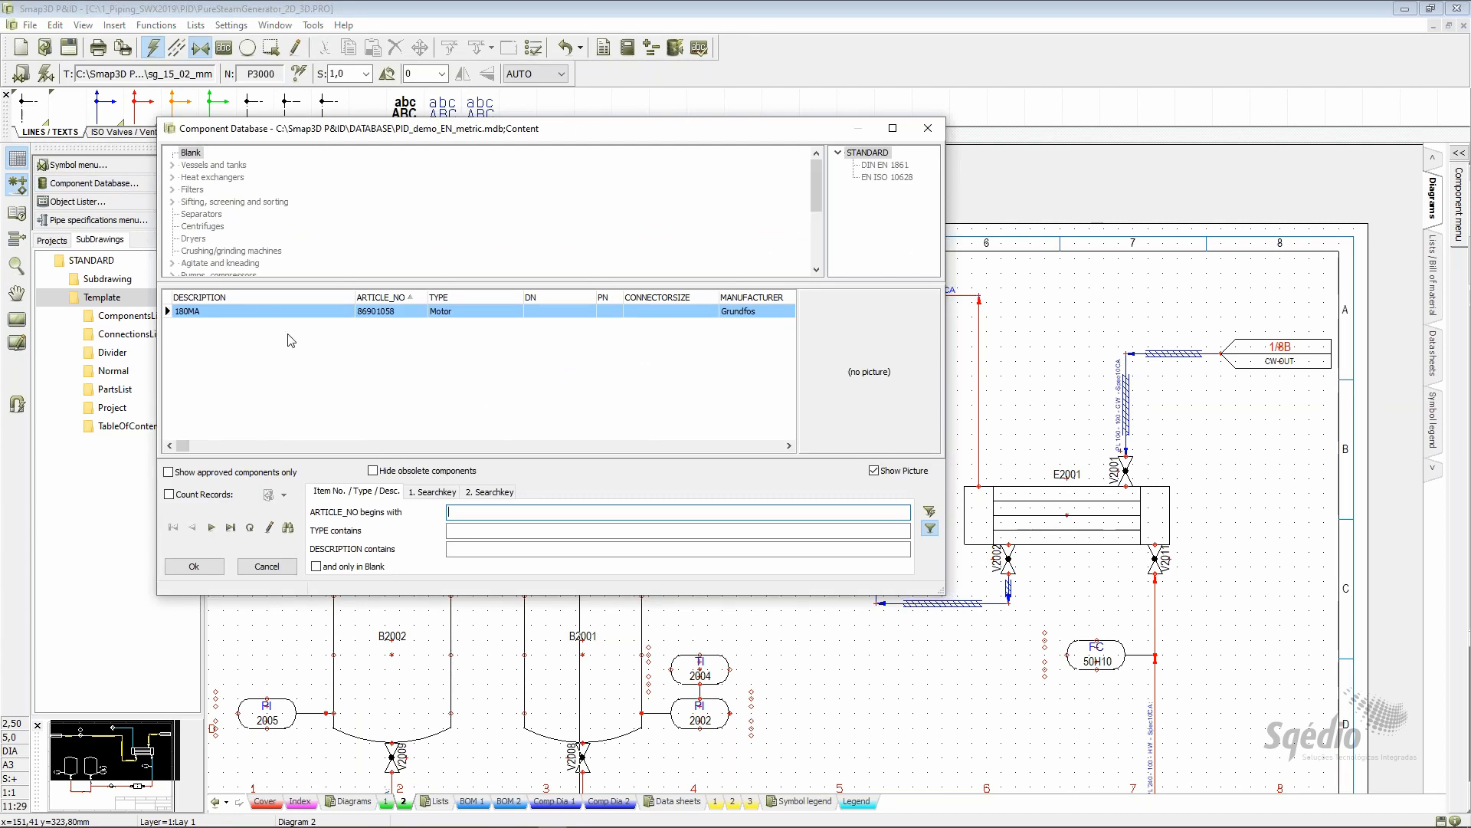
left_click(484, 531)
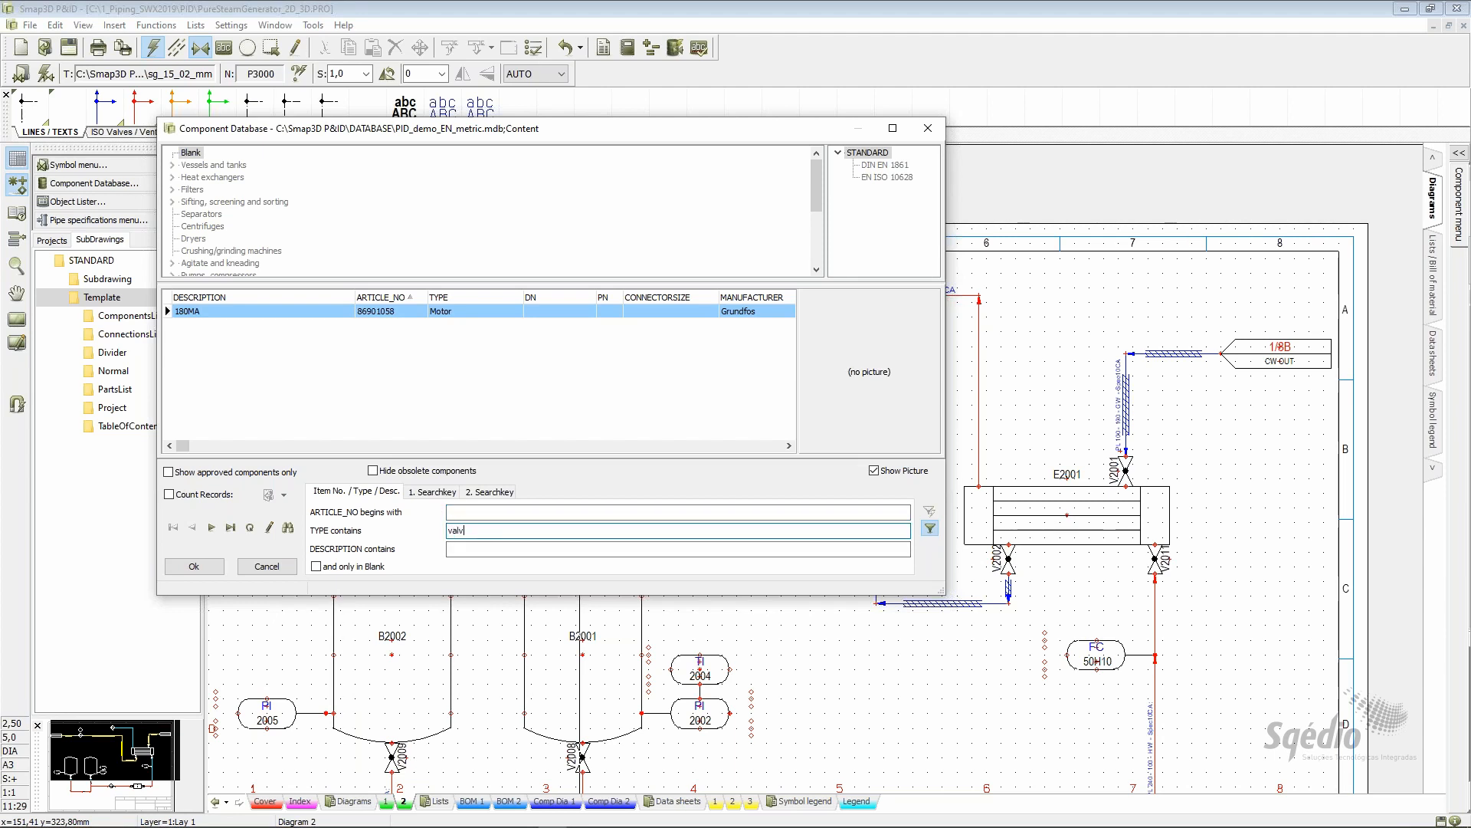
key("Return")
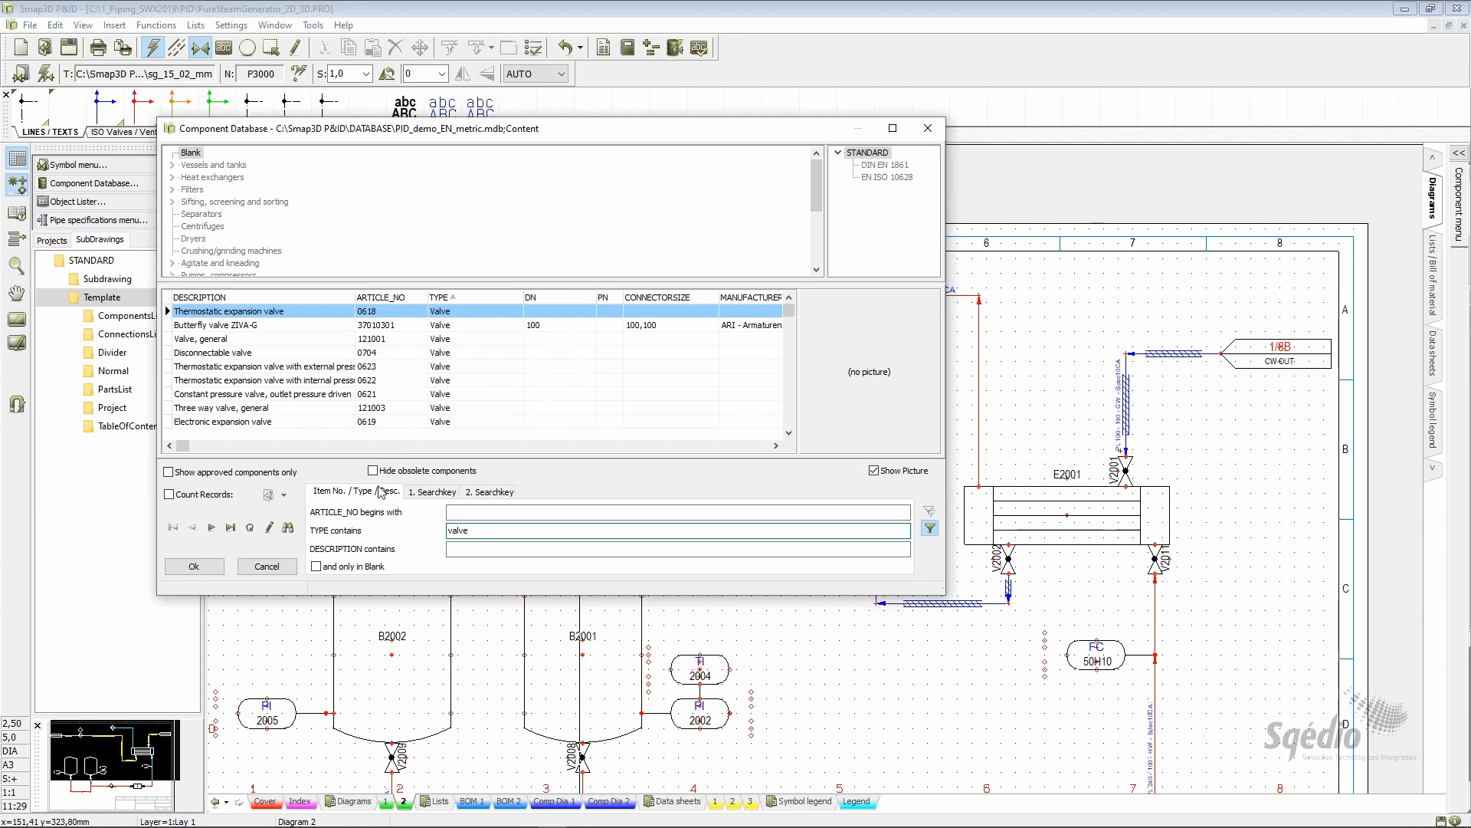
left_click(433, 492)
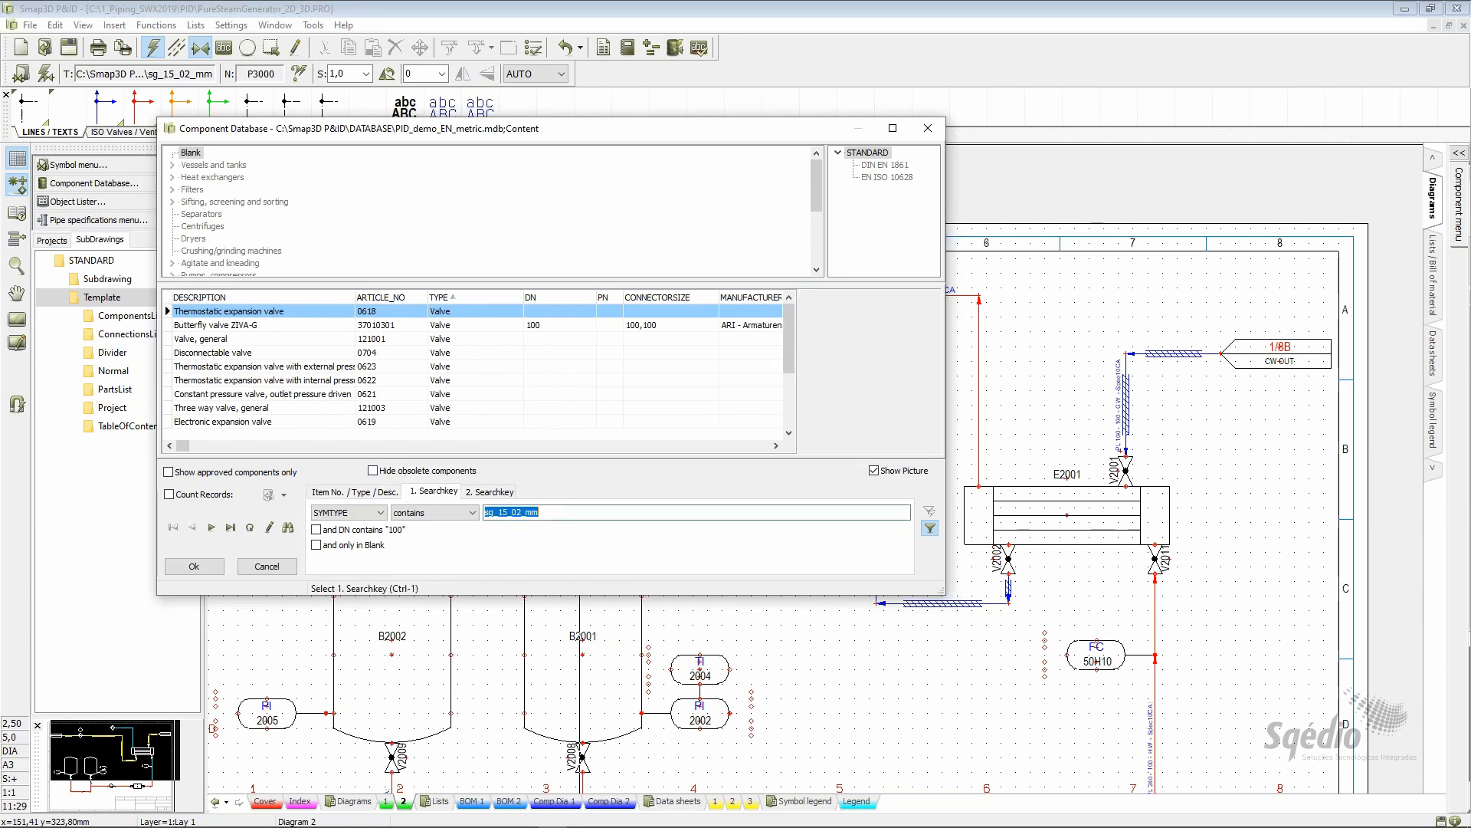
left_click(374, 514)
left_click(350, 587)
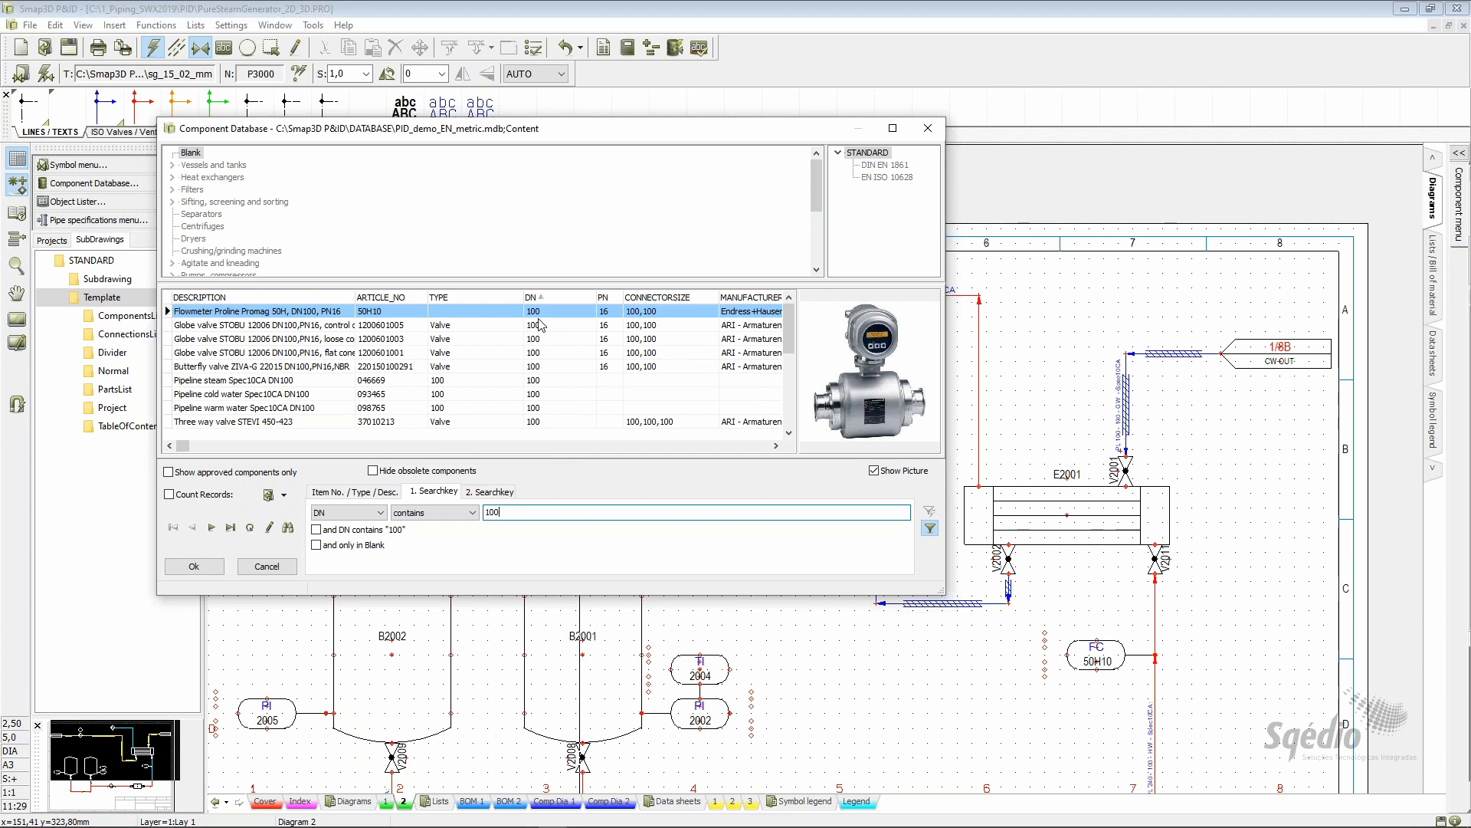
Examine the DN 100 valves, pipelines and equipment in the component database and close it without choosing any
scroll(544, 331, "down", 13)
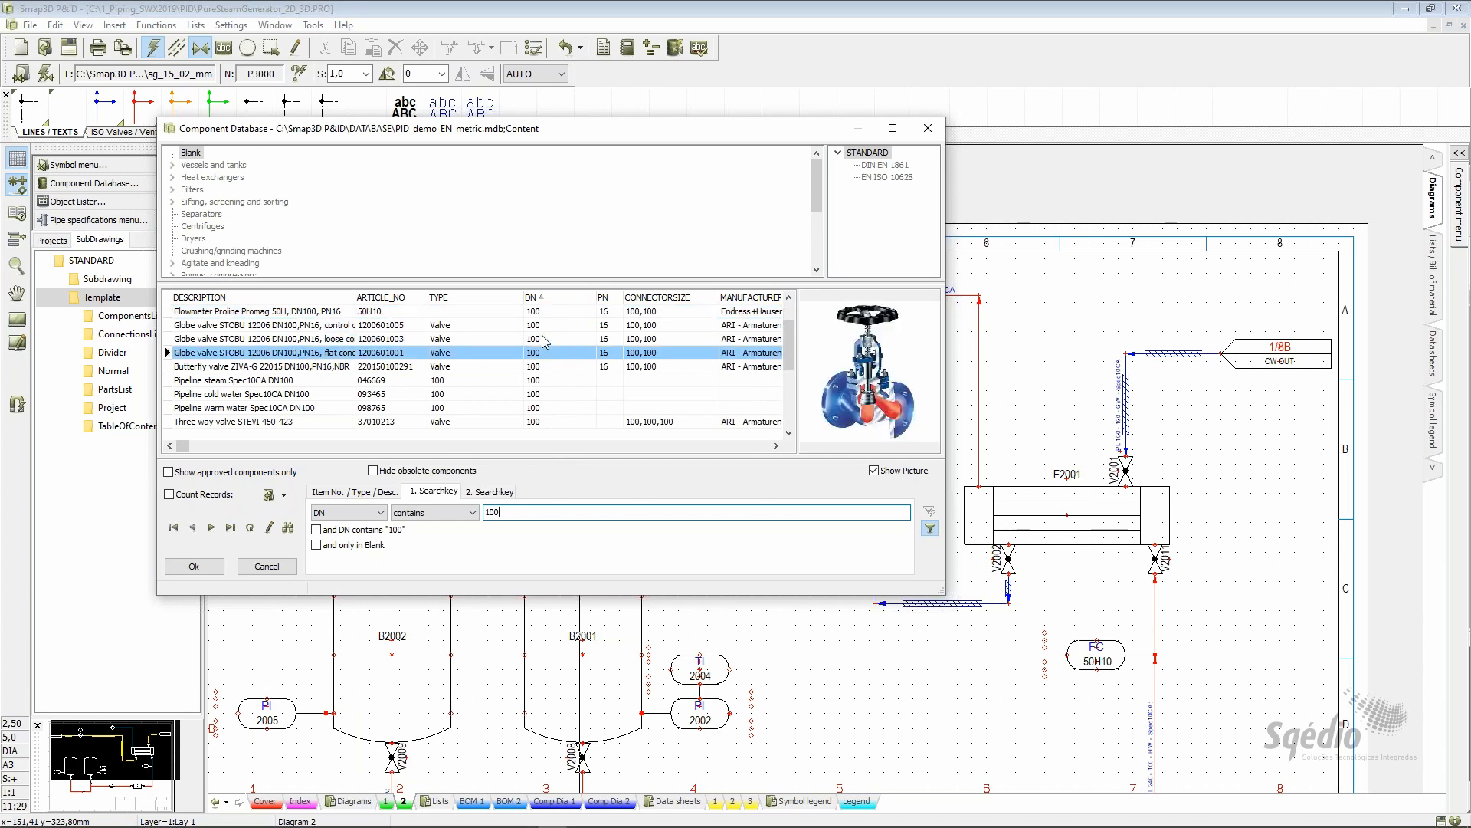
scroll(437, 377, "up", 13)
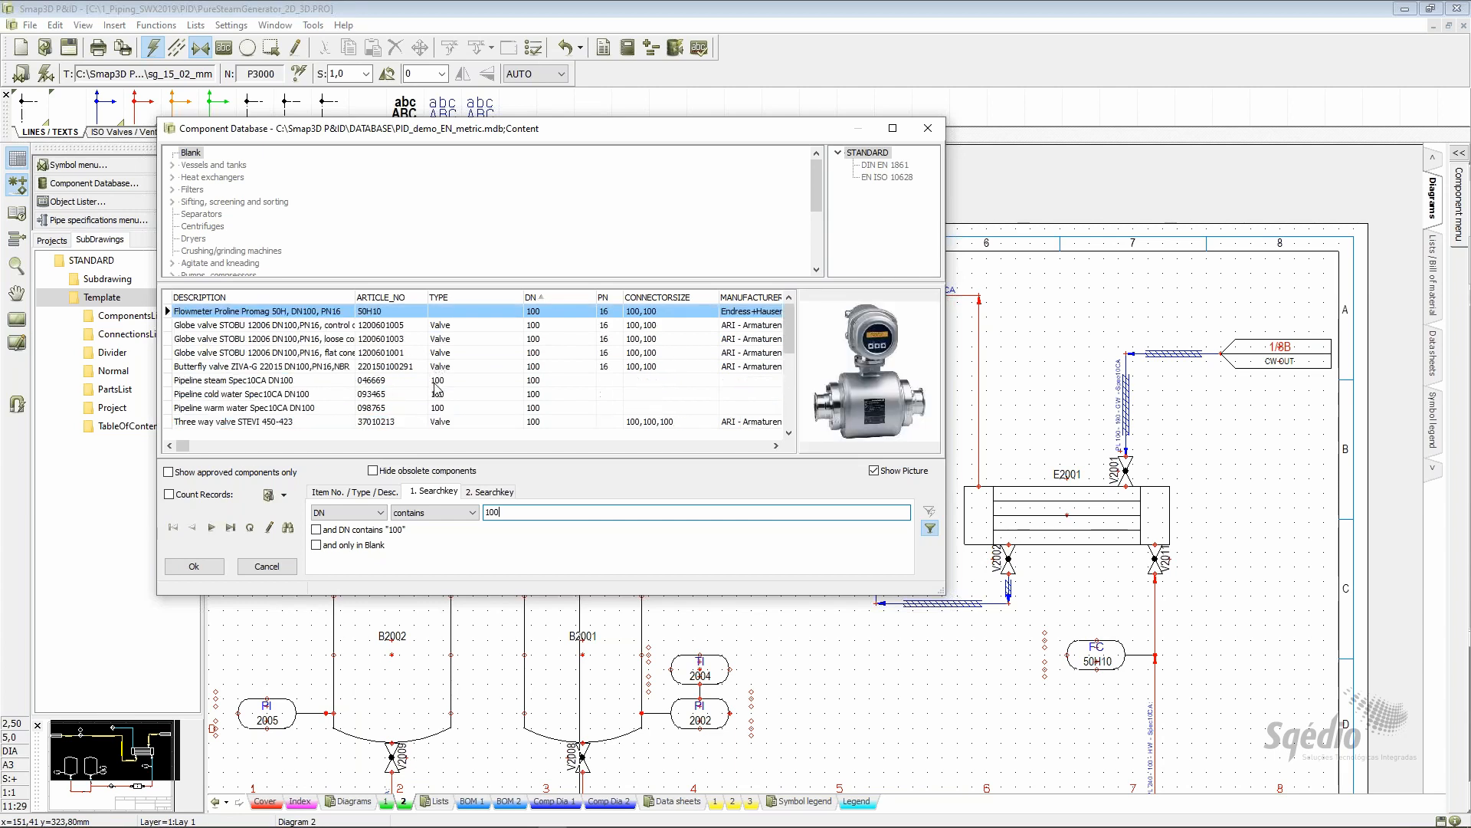
scroll(387, 331, "down", 6)
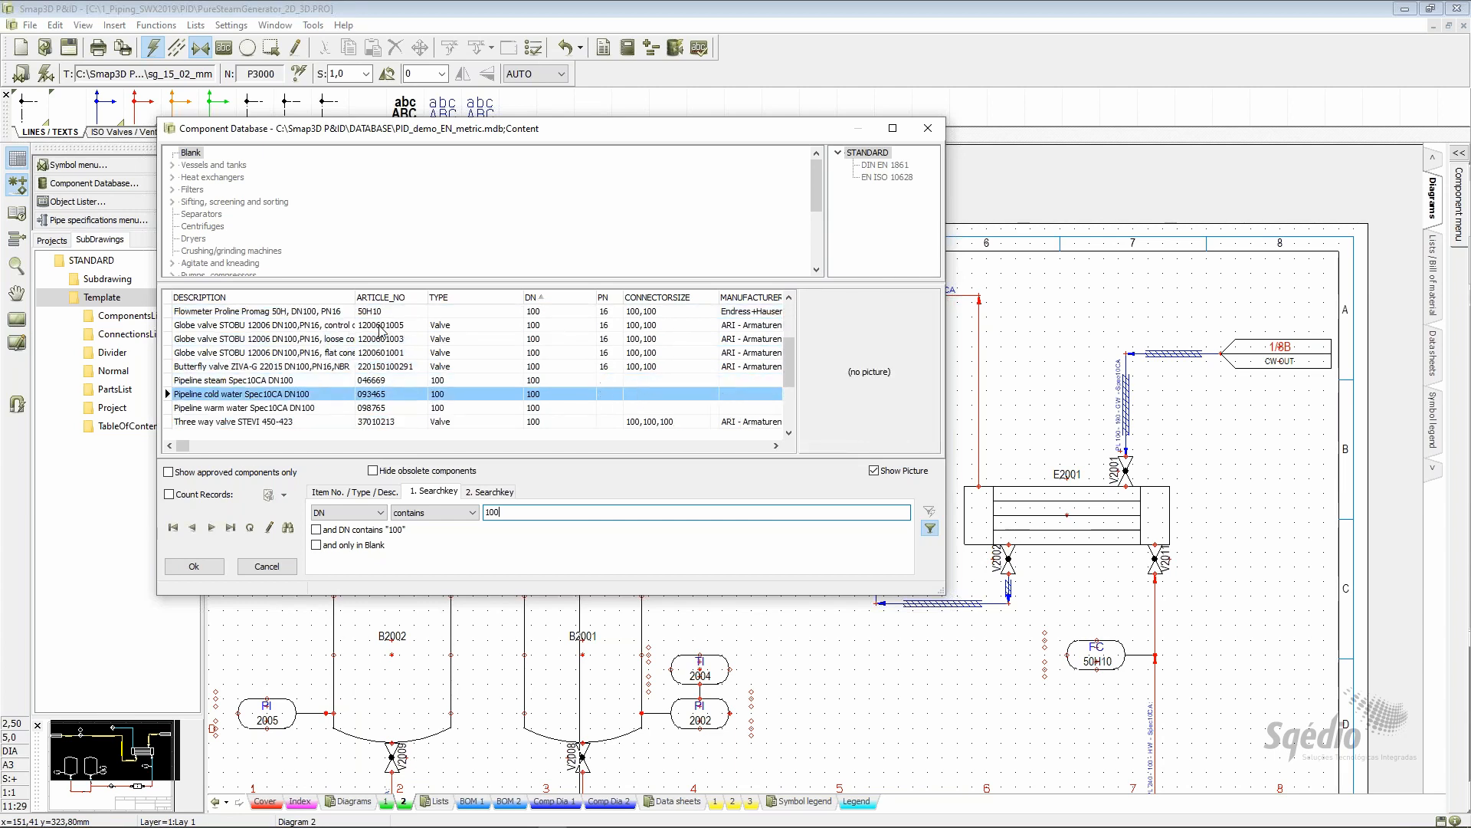
scroll(290, 332, "down", 5)
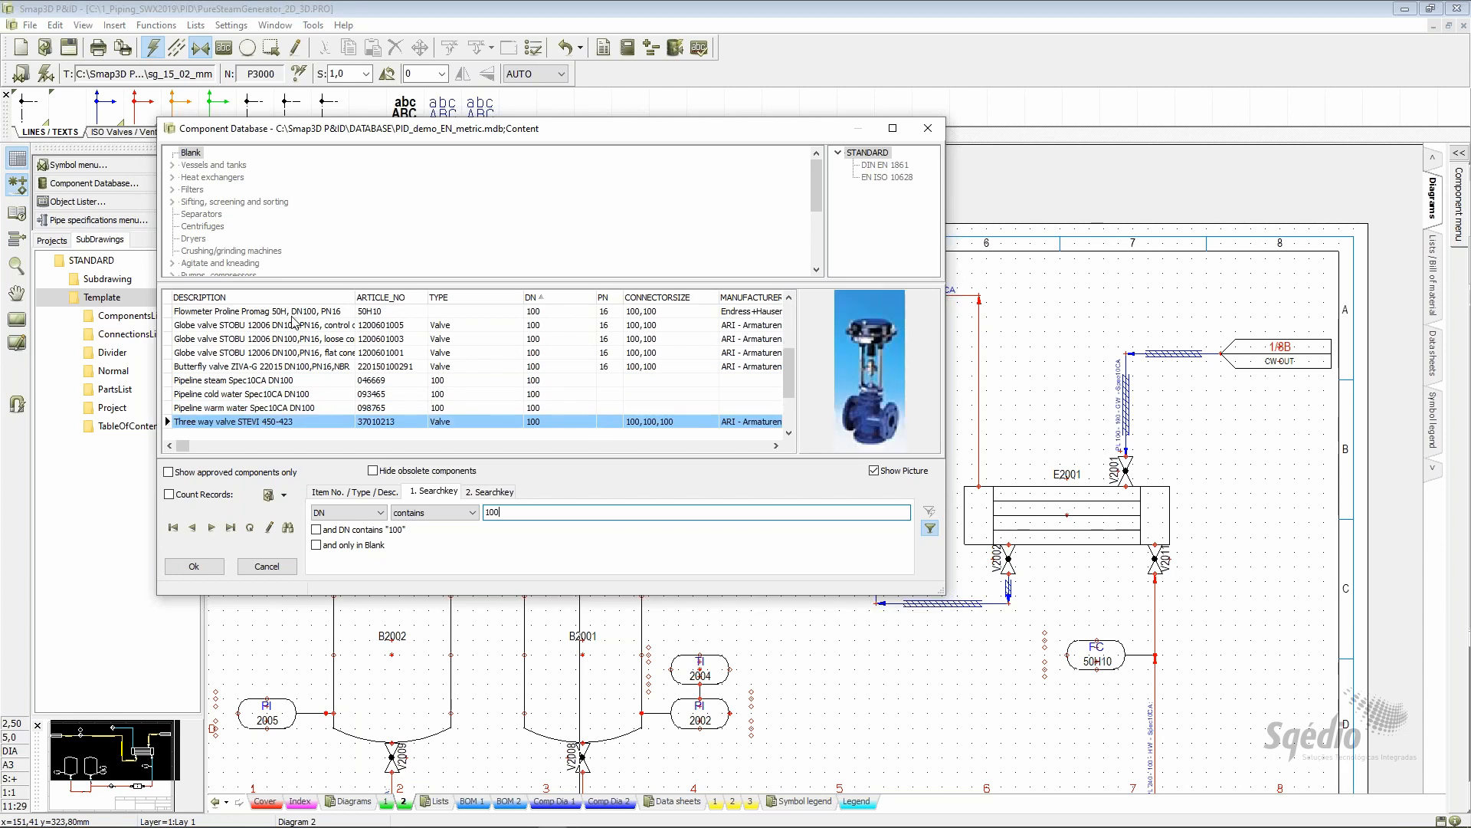
scroll(289, 332, "down", 2)
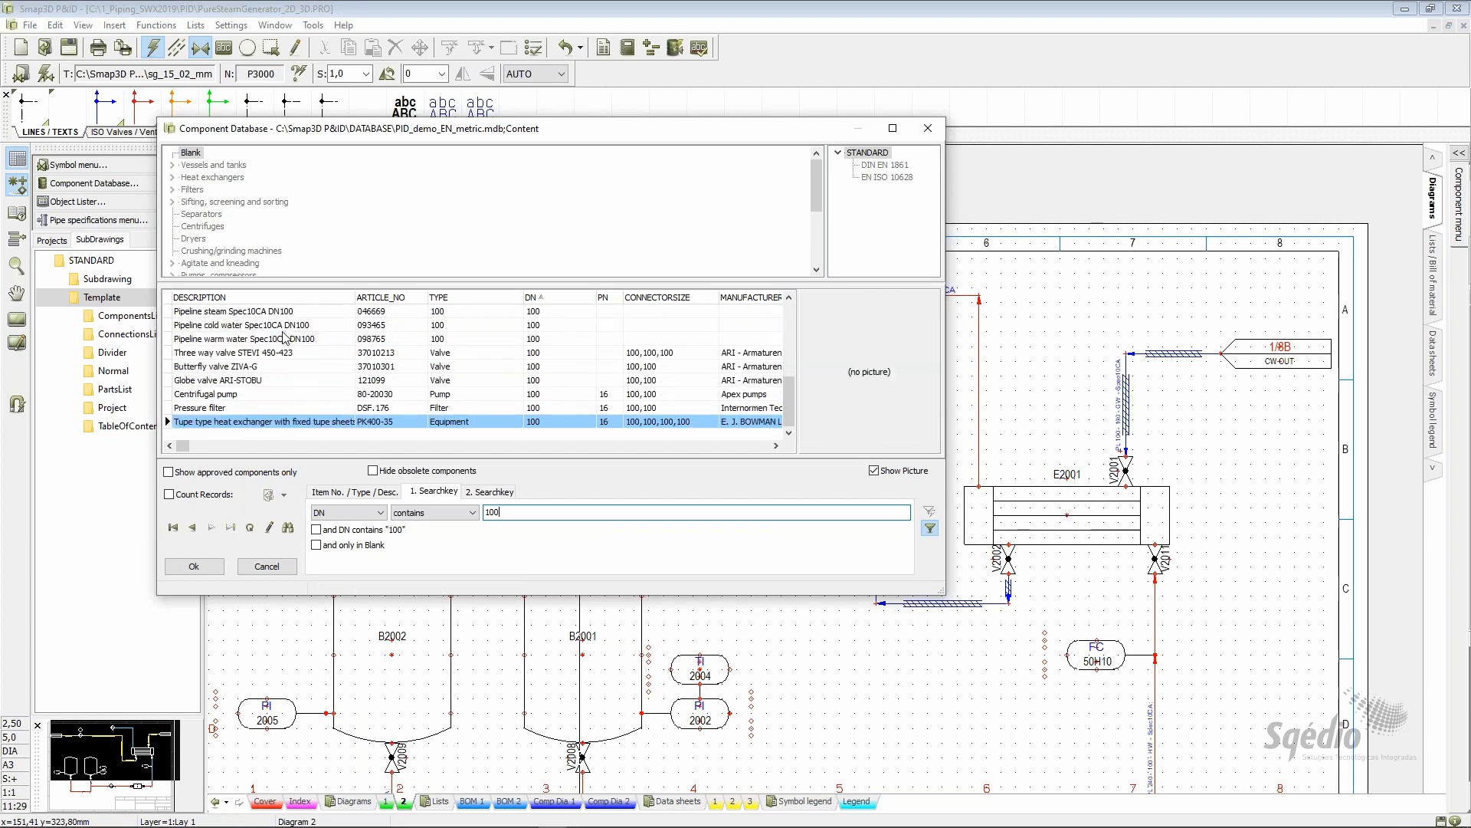
scroll(283, 338, "up", 7)
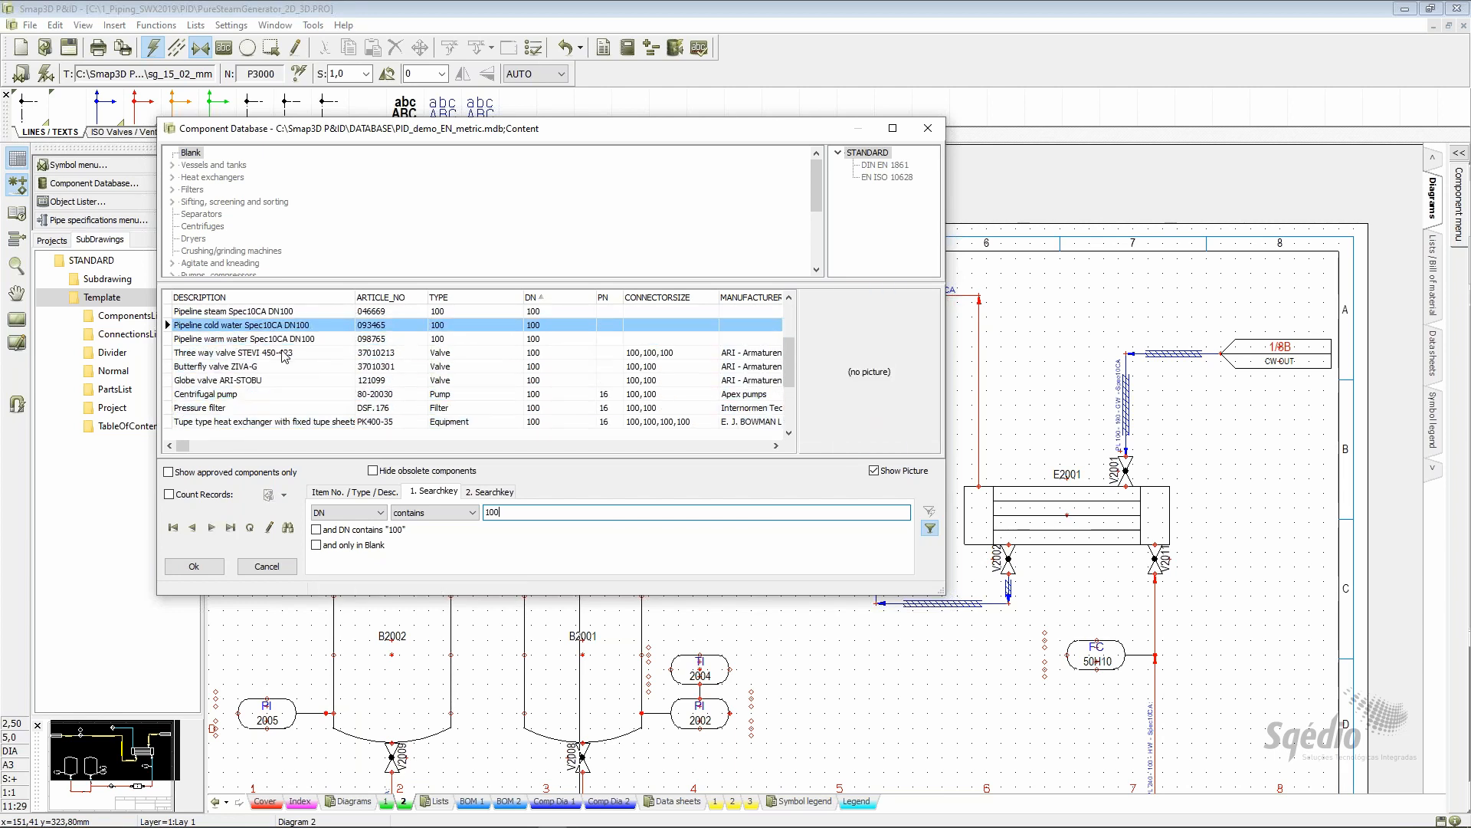
scroll(278, 352, "up", 3)
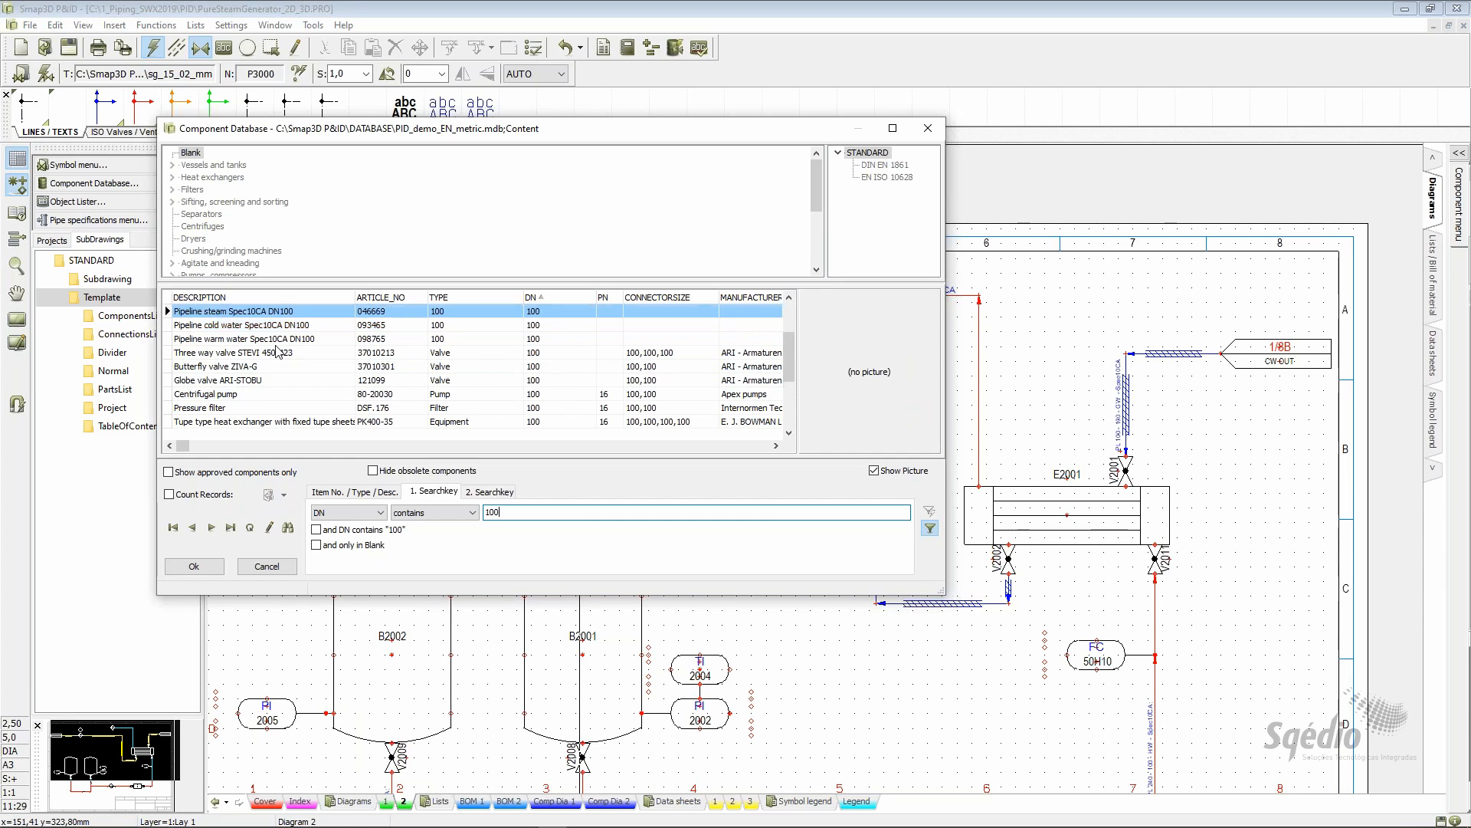
scroll(278, 352, "down", 2)
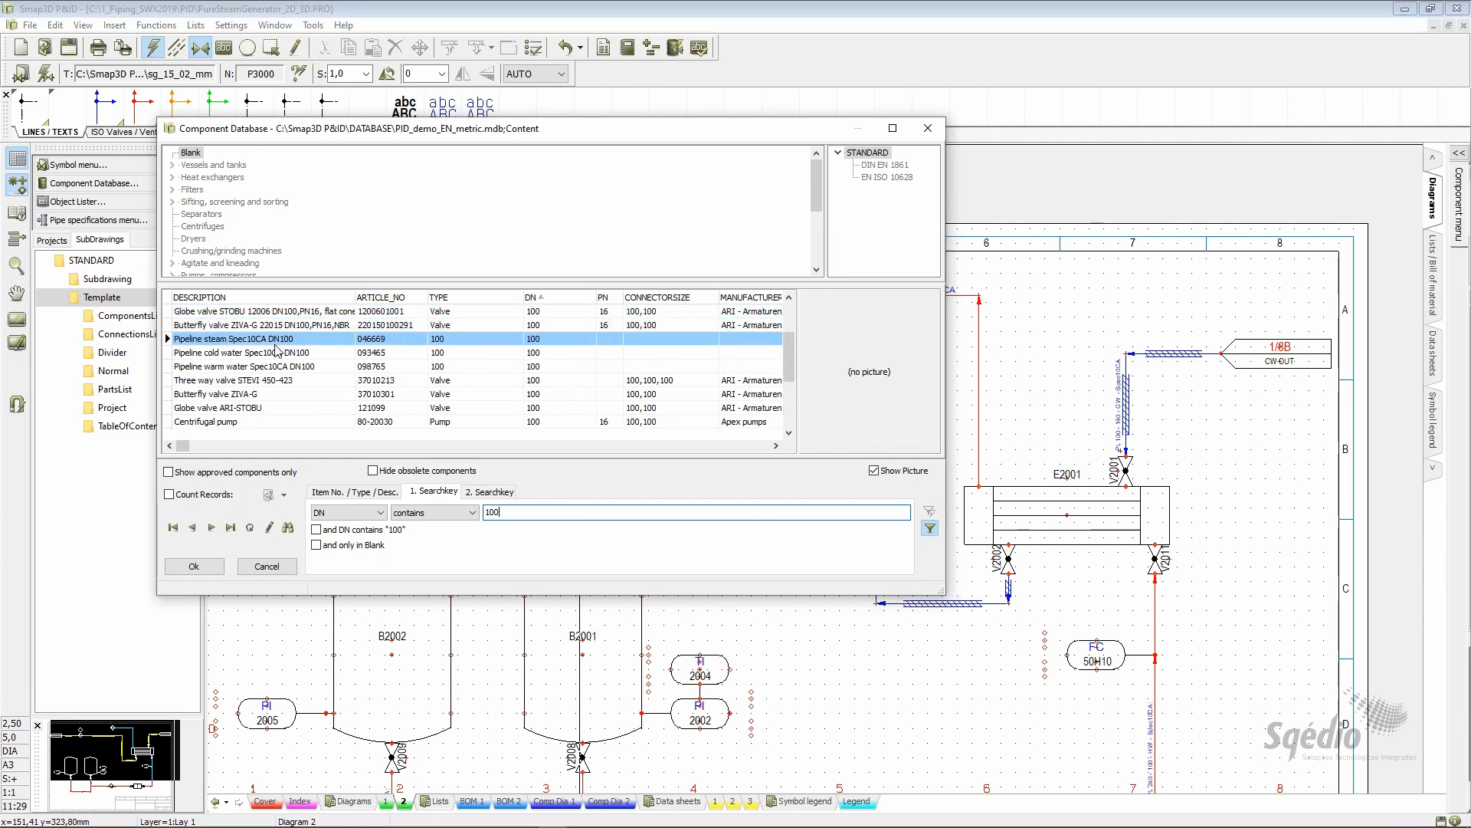
scroll(277, 351, "down", 1)
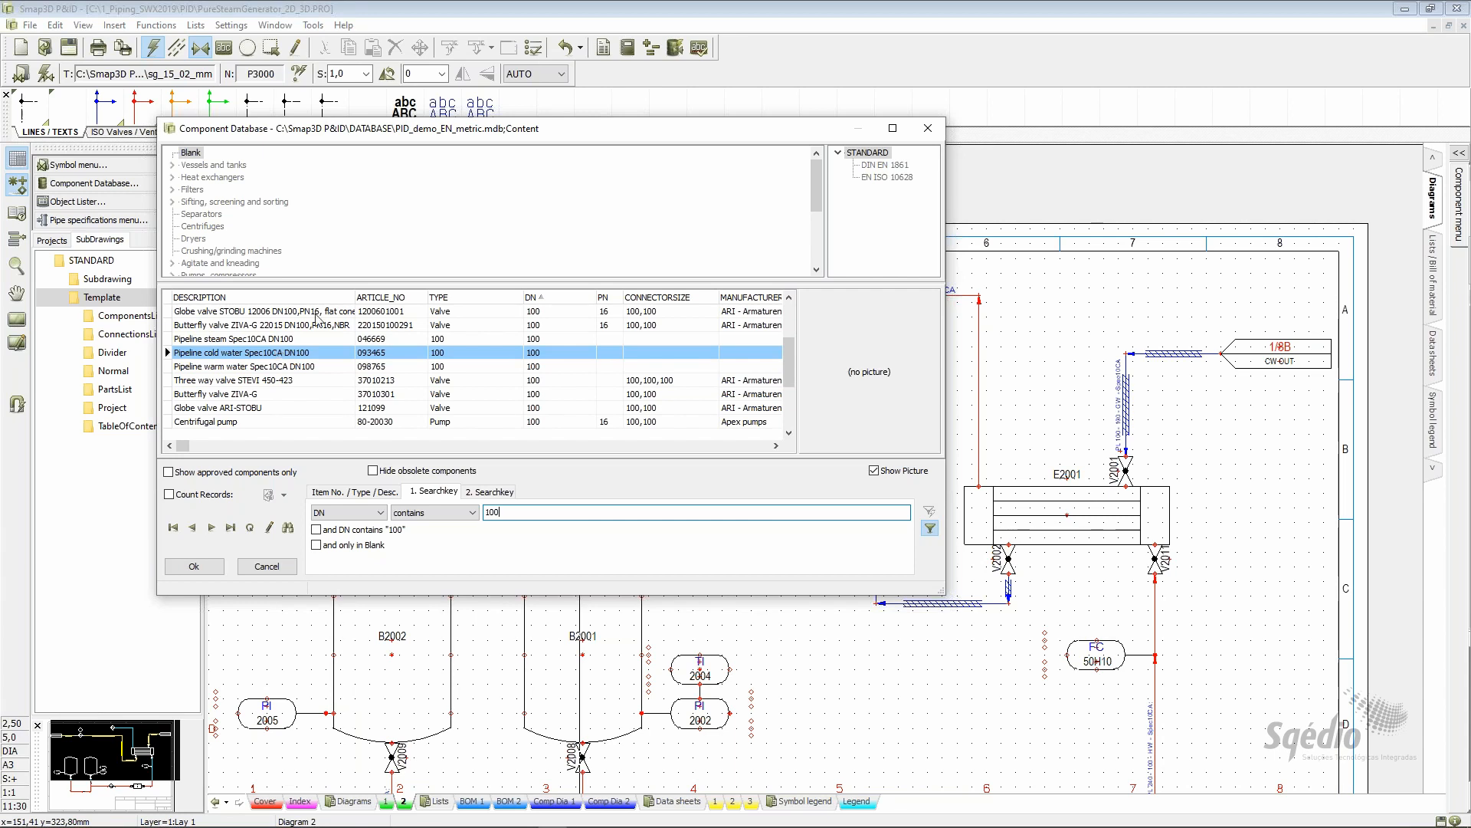
left_click(938, 127)
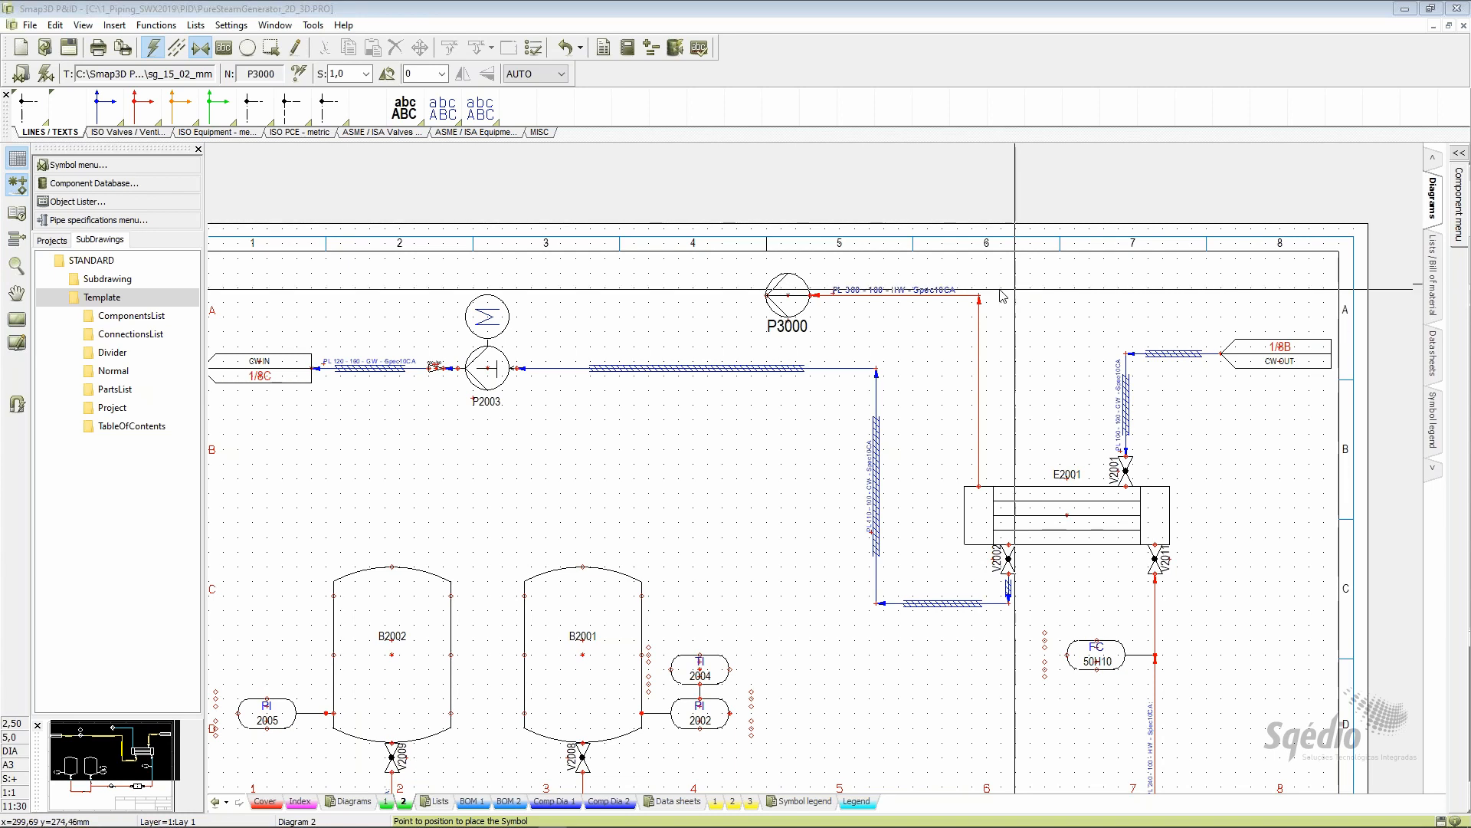
Place globe valve STOBU 12006 DN100, PN16, control cone from the line's specification, rotated 90°, on PL 300's vertical segment just above E2001
right_click(979, 406)
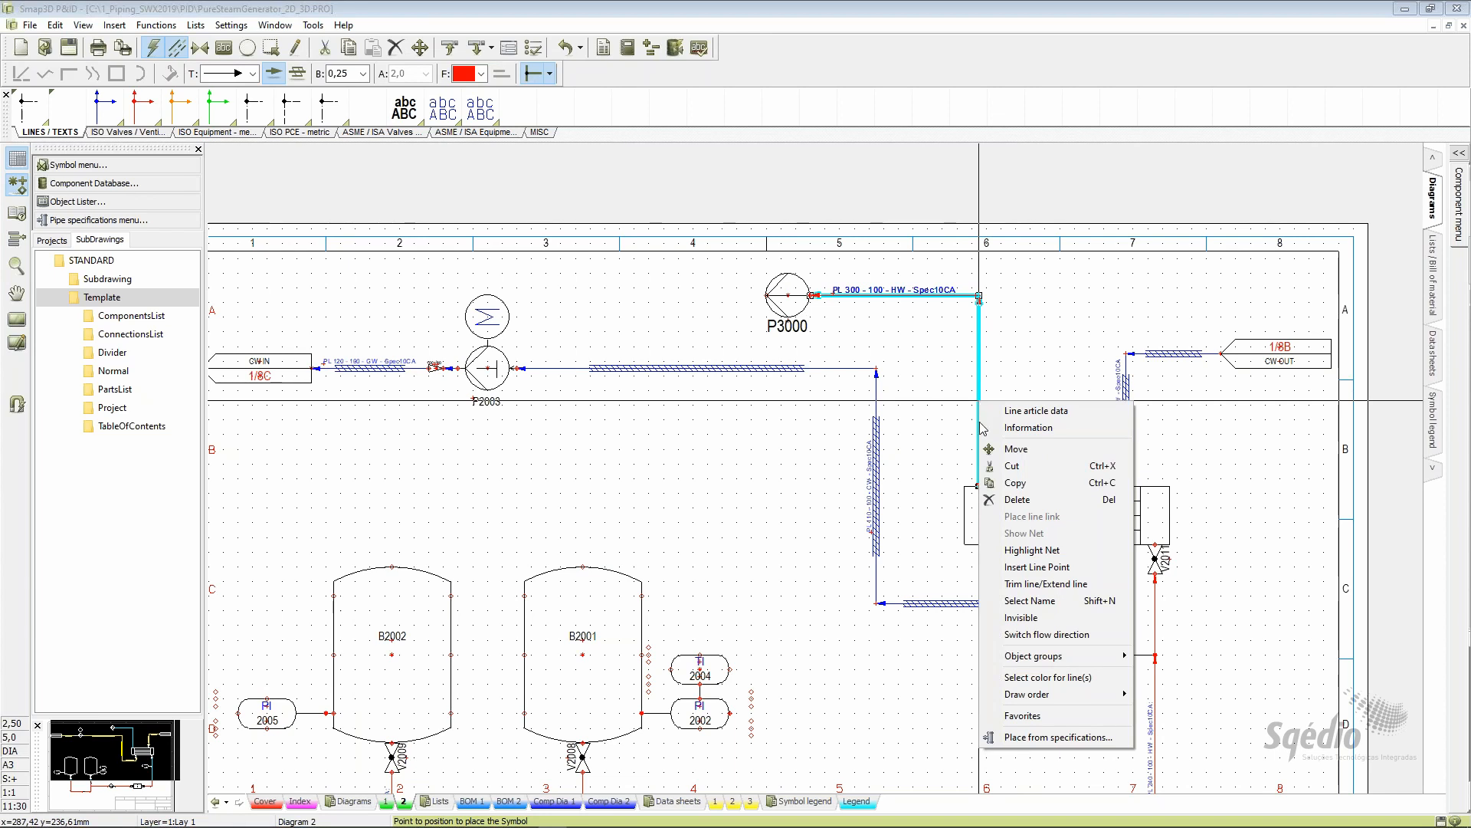
left_click(1055, 739)
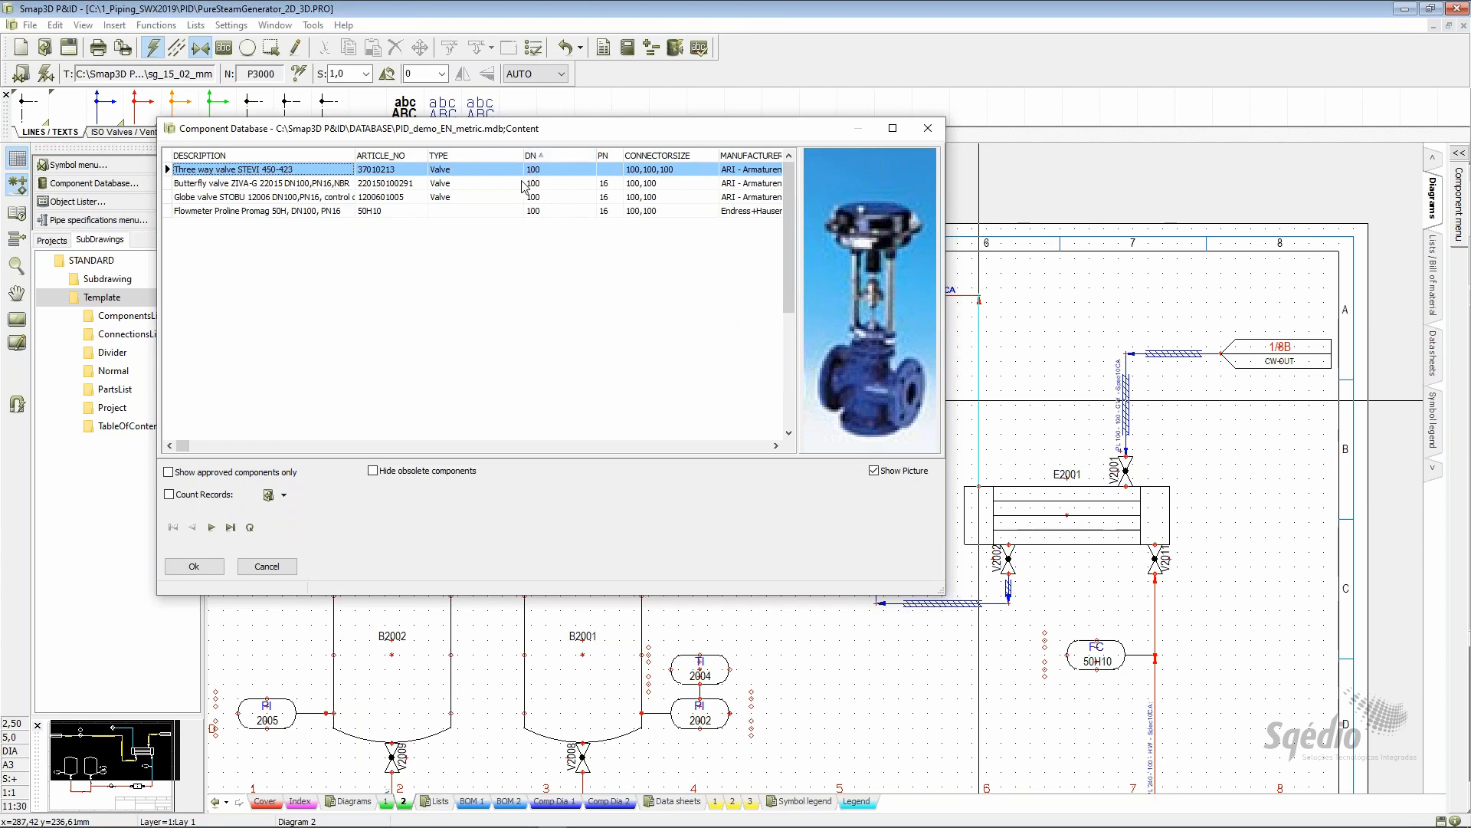
left_click(276, 200)
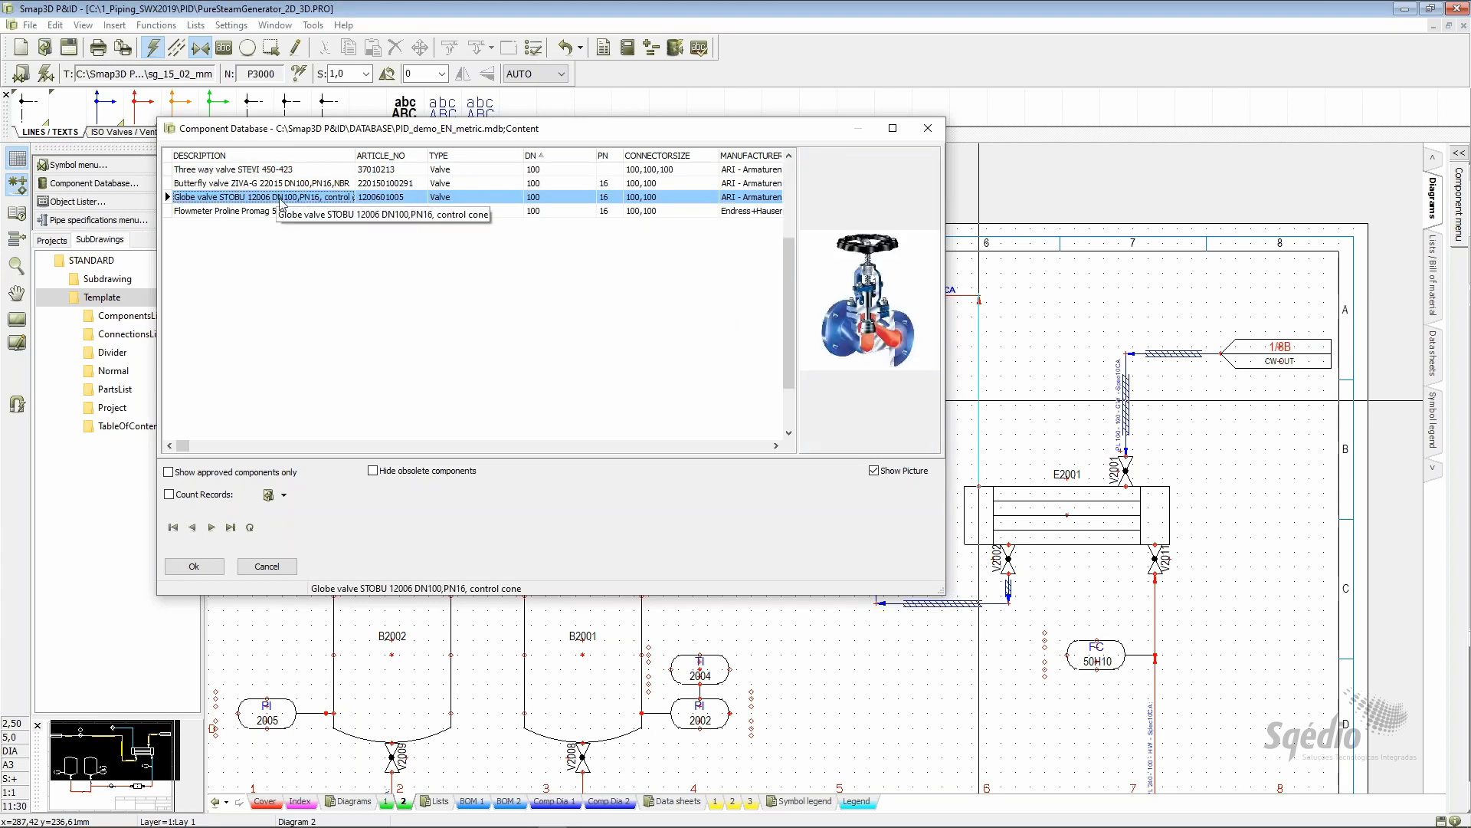
left_click(194, 565)
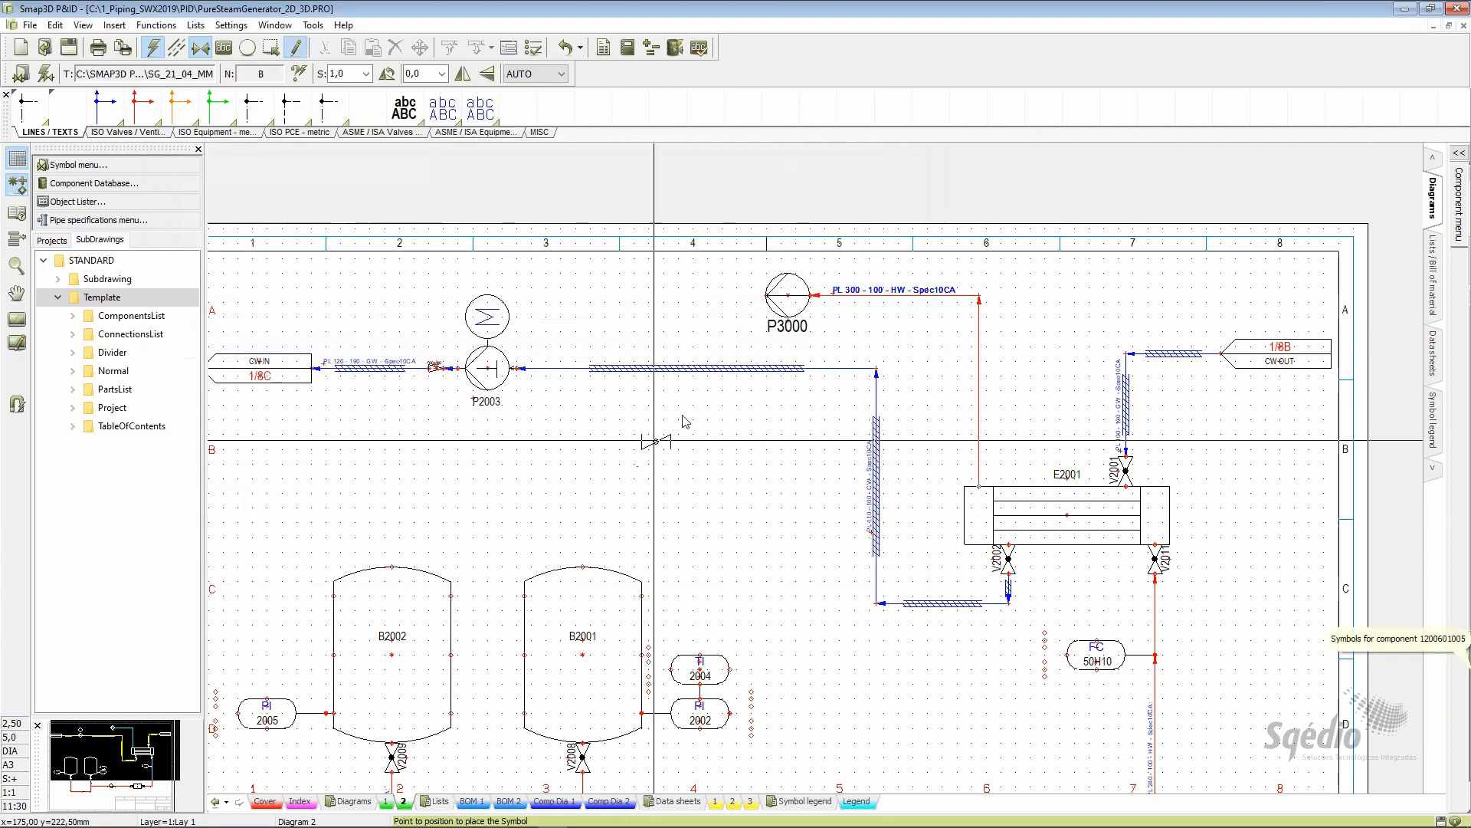
left_click(387, 75)
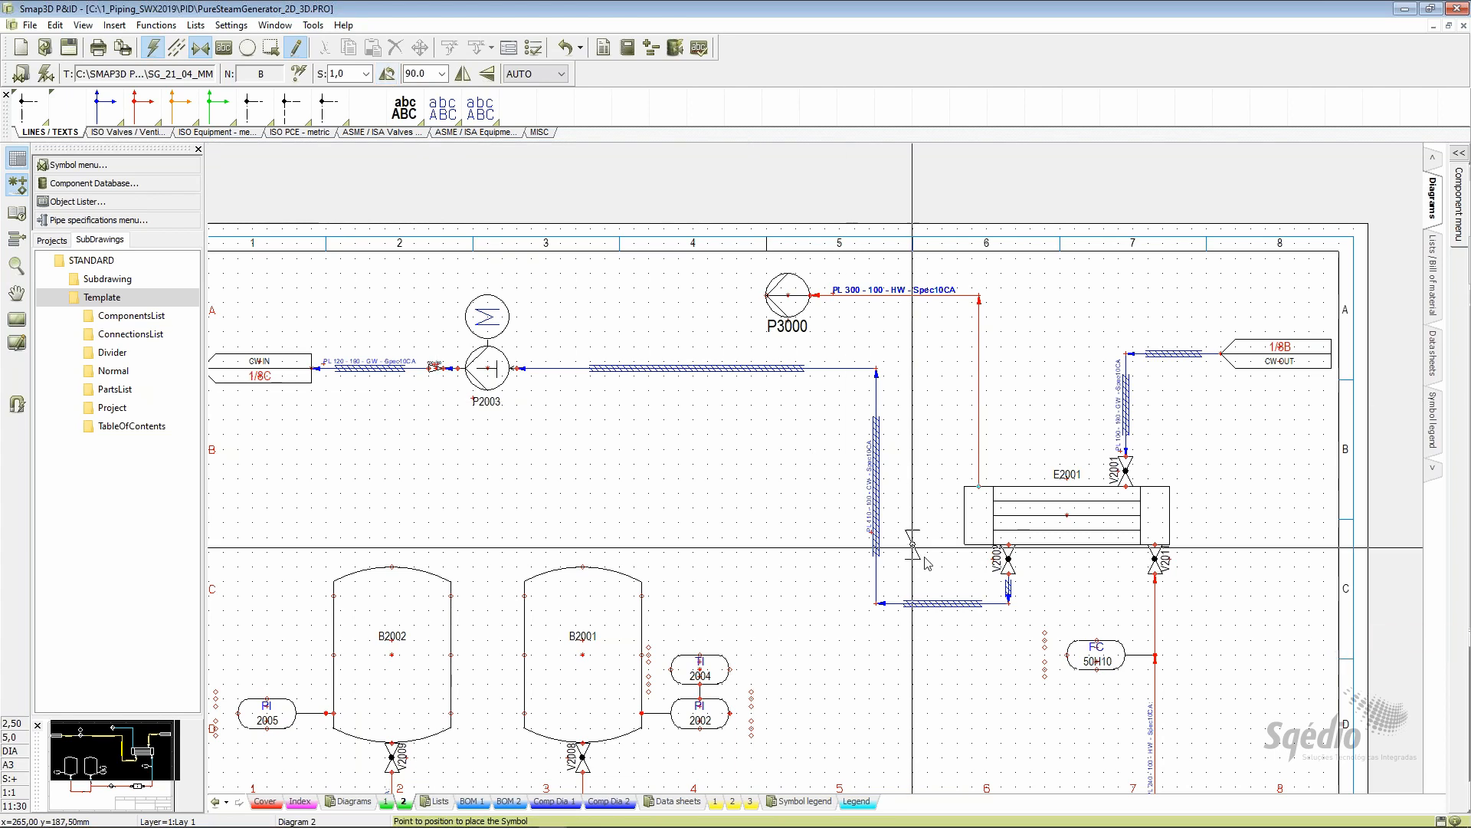
left_click(978, 460)
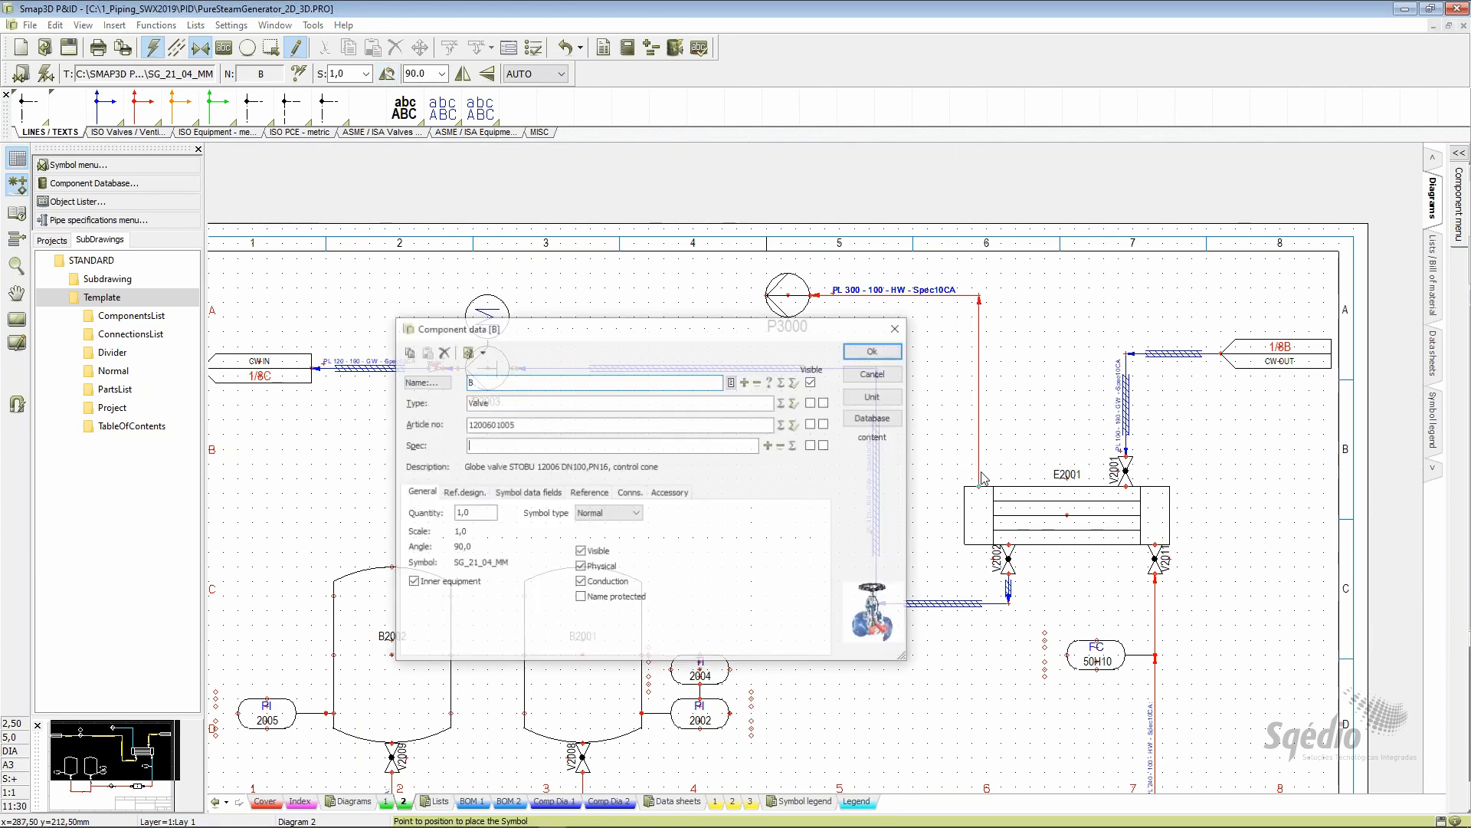
Name the globe valve just above E2001 V3000 and finish placing valve symbols
double_click(623, 381)
type("V")
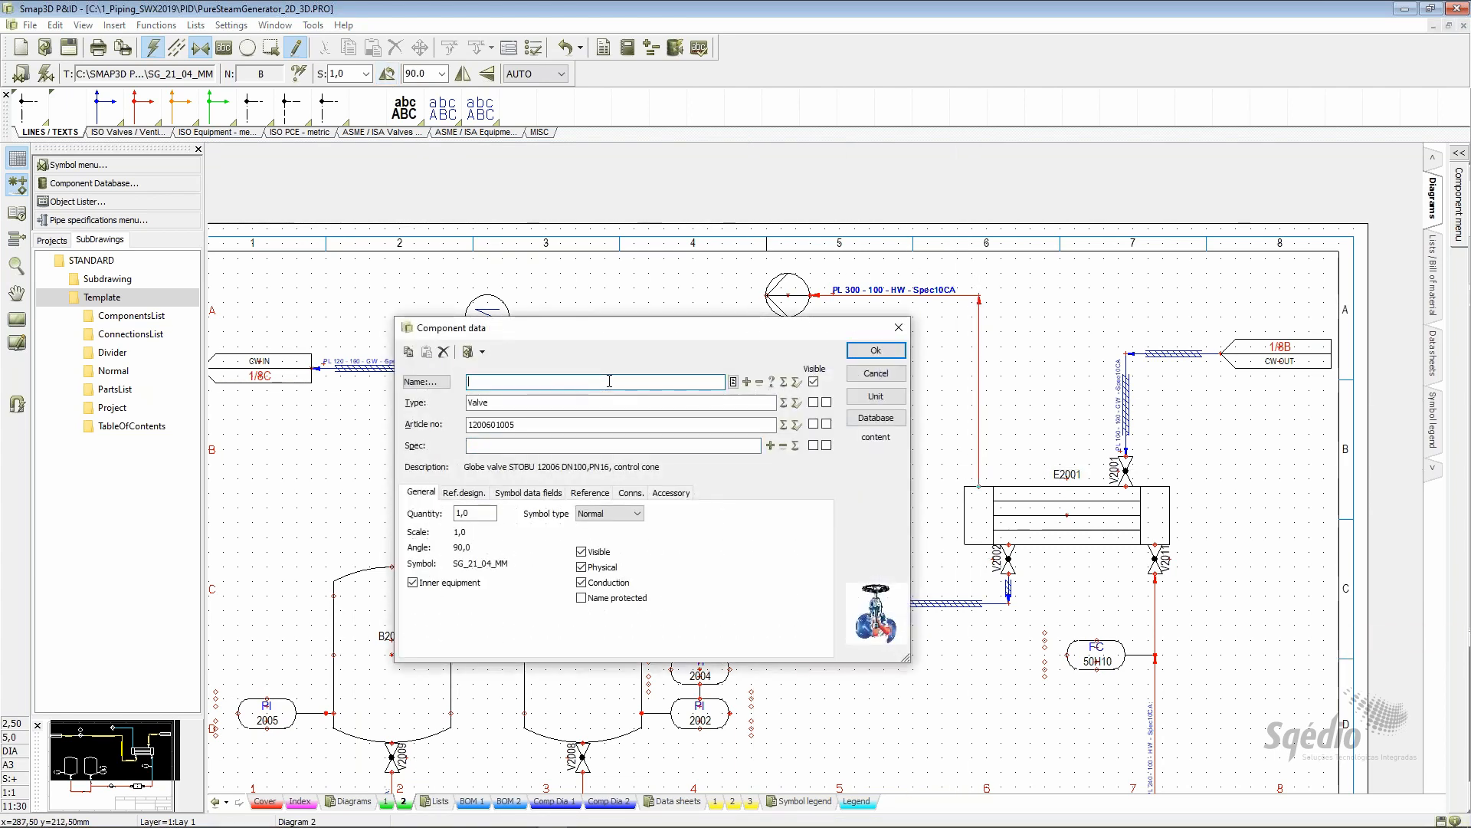
type("3000")
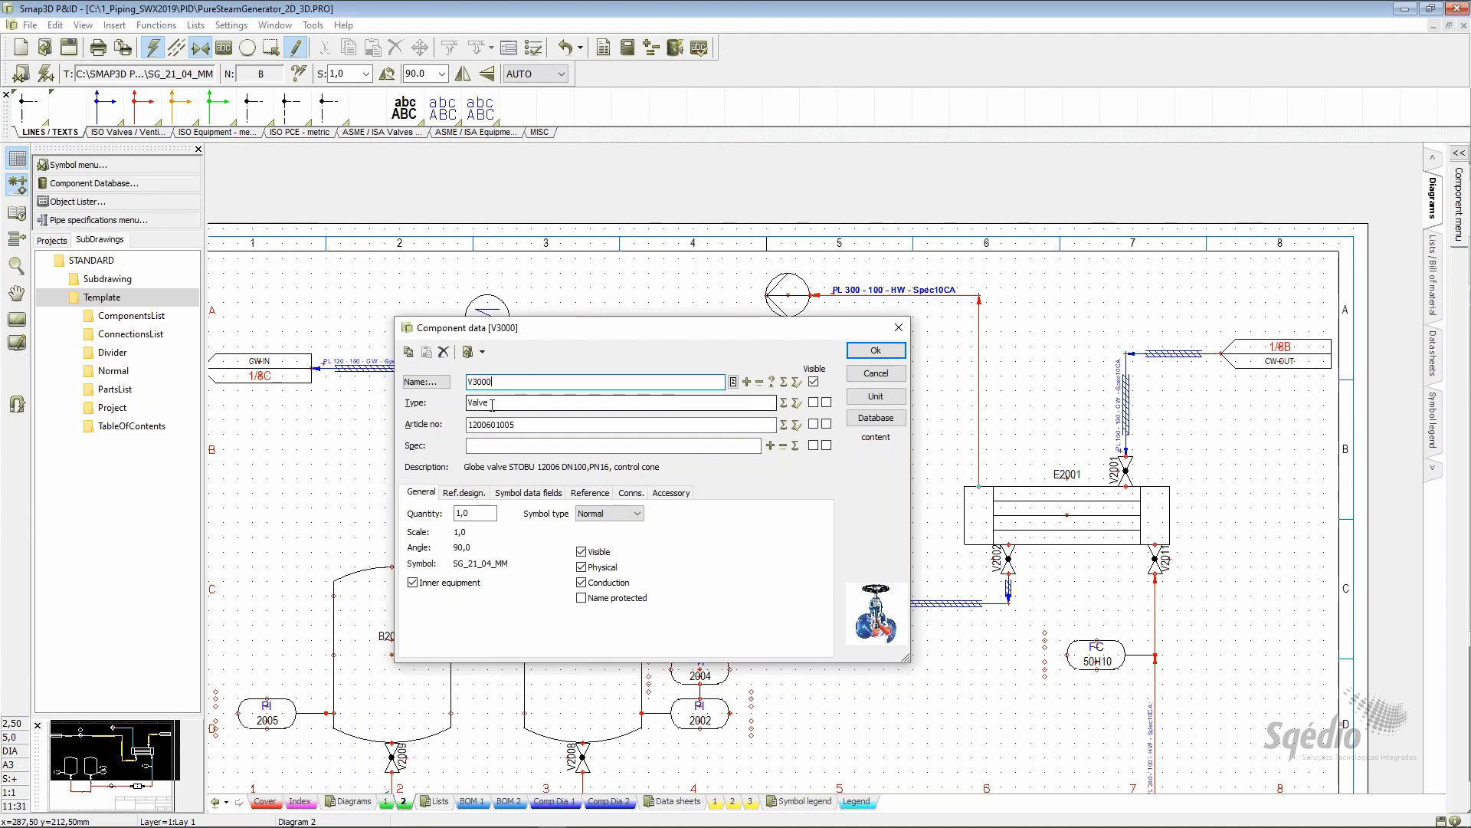
left_click(875, 350)
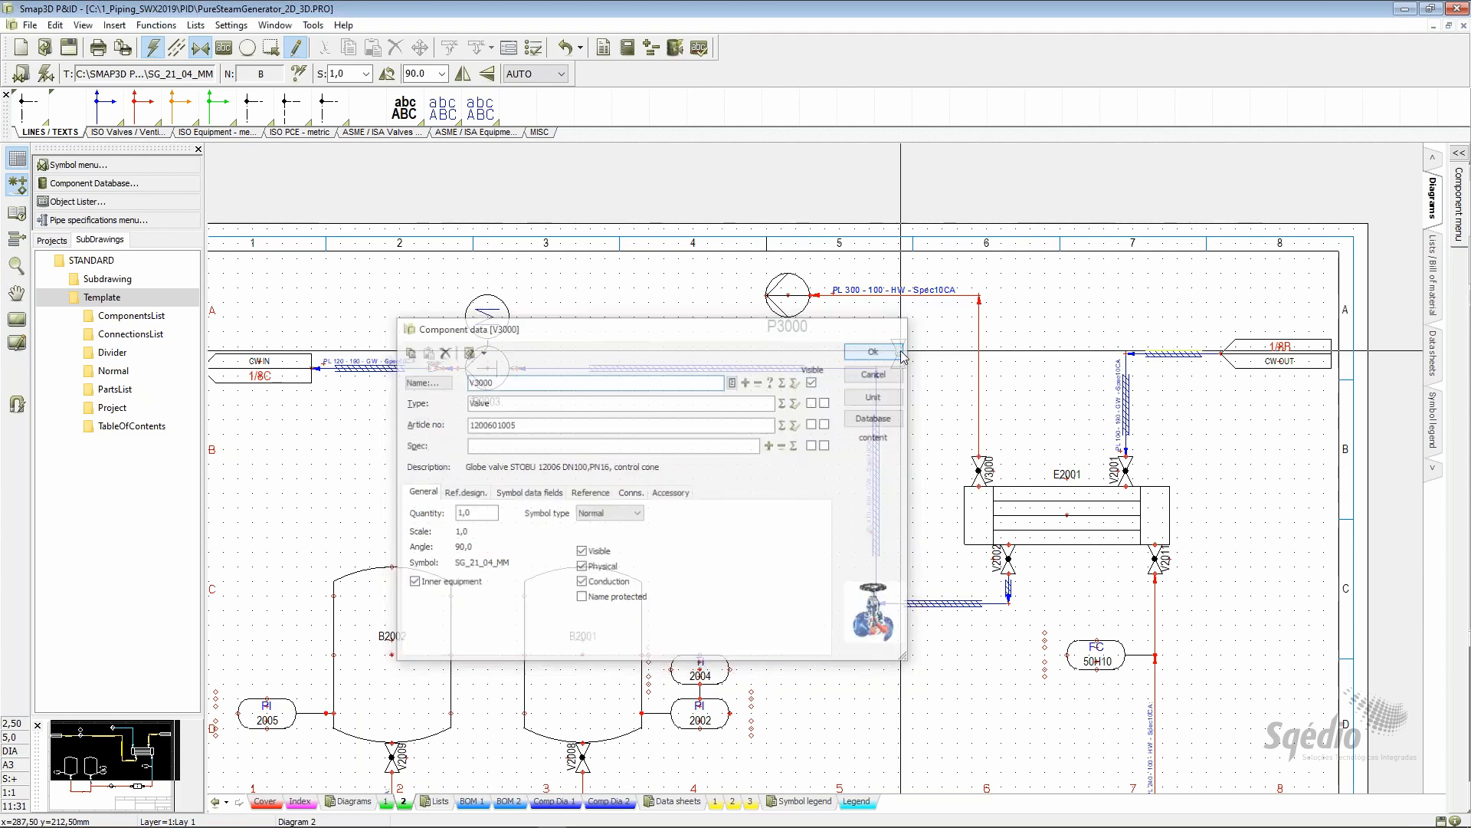
key("Escape")
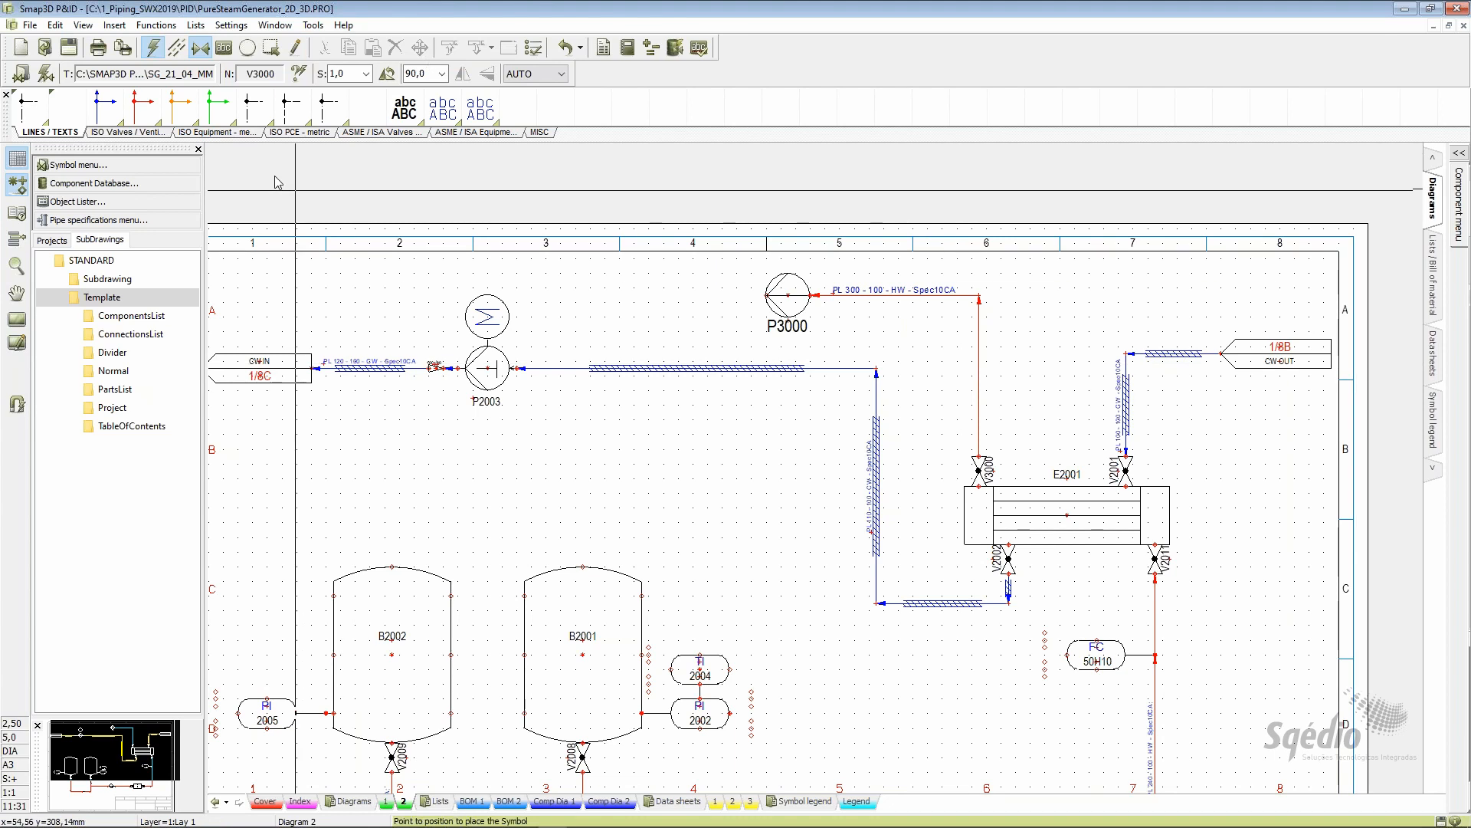
Draw a red process line from pump P3000's free outlet horizontally and down to the top connection of vessel B2001
left_click(142, 110)
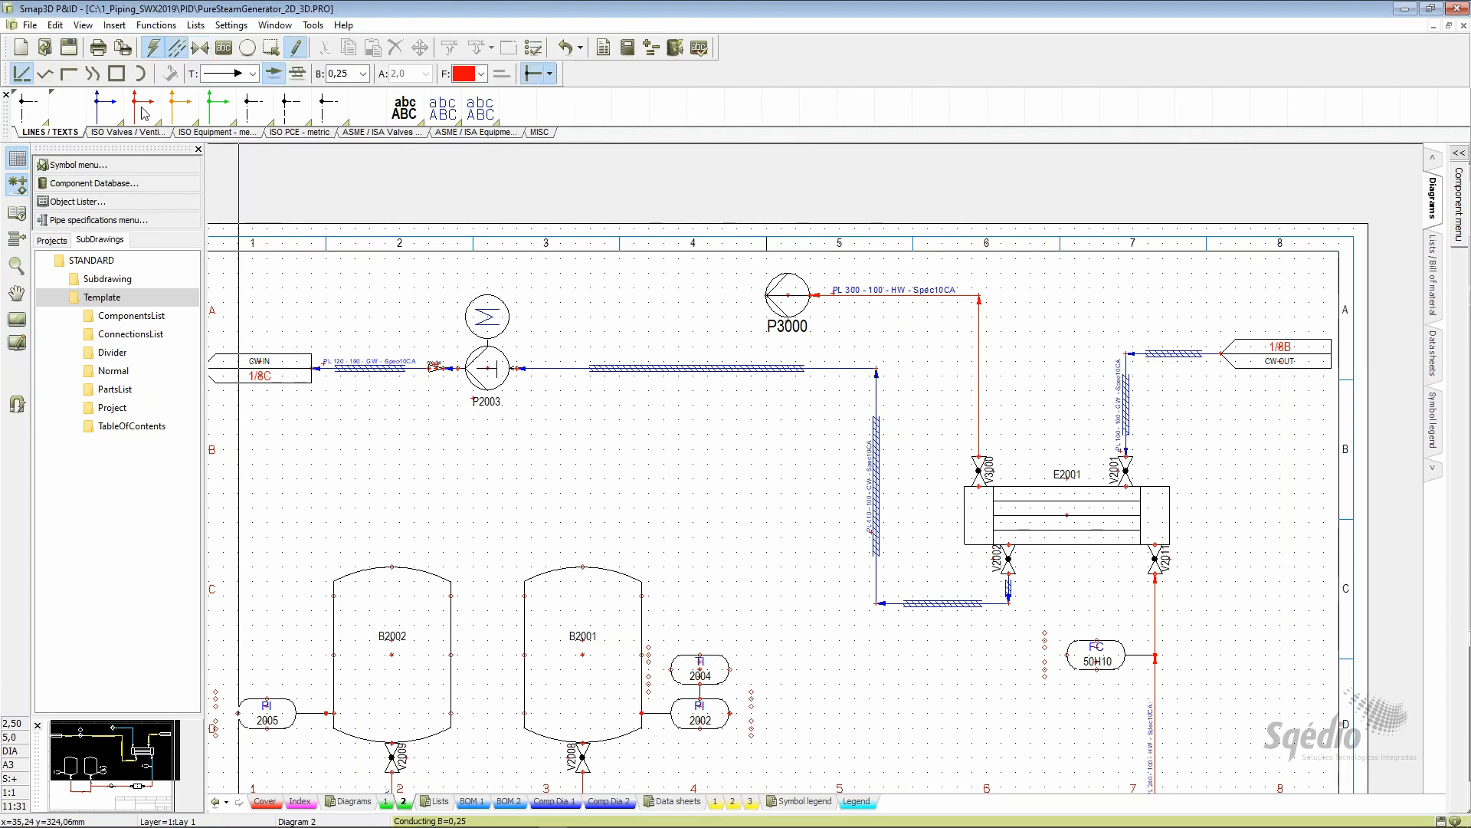
left_click(768, 294)
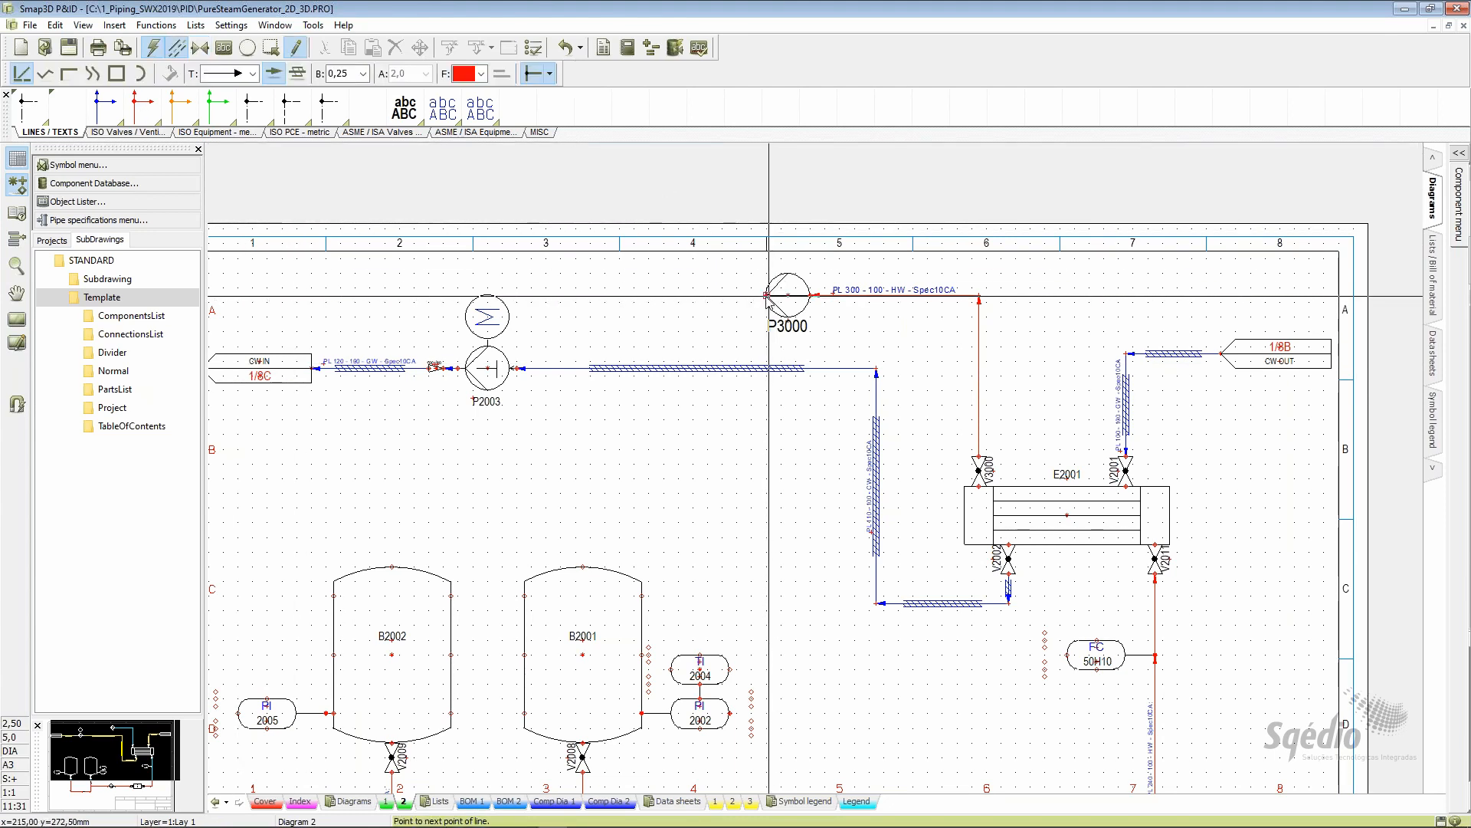
left_click(584, 295)
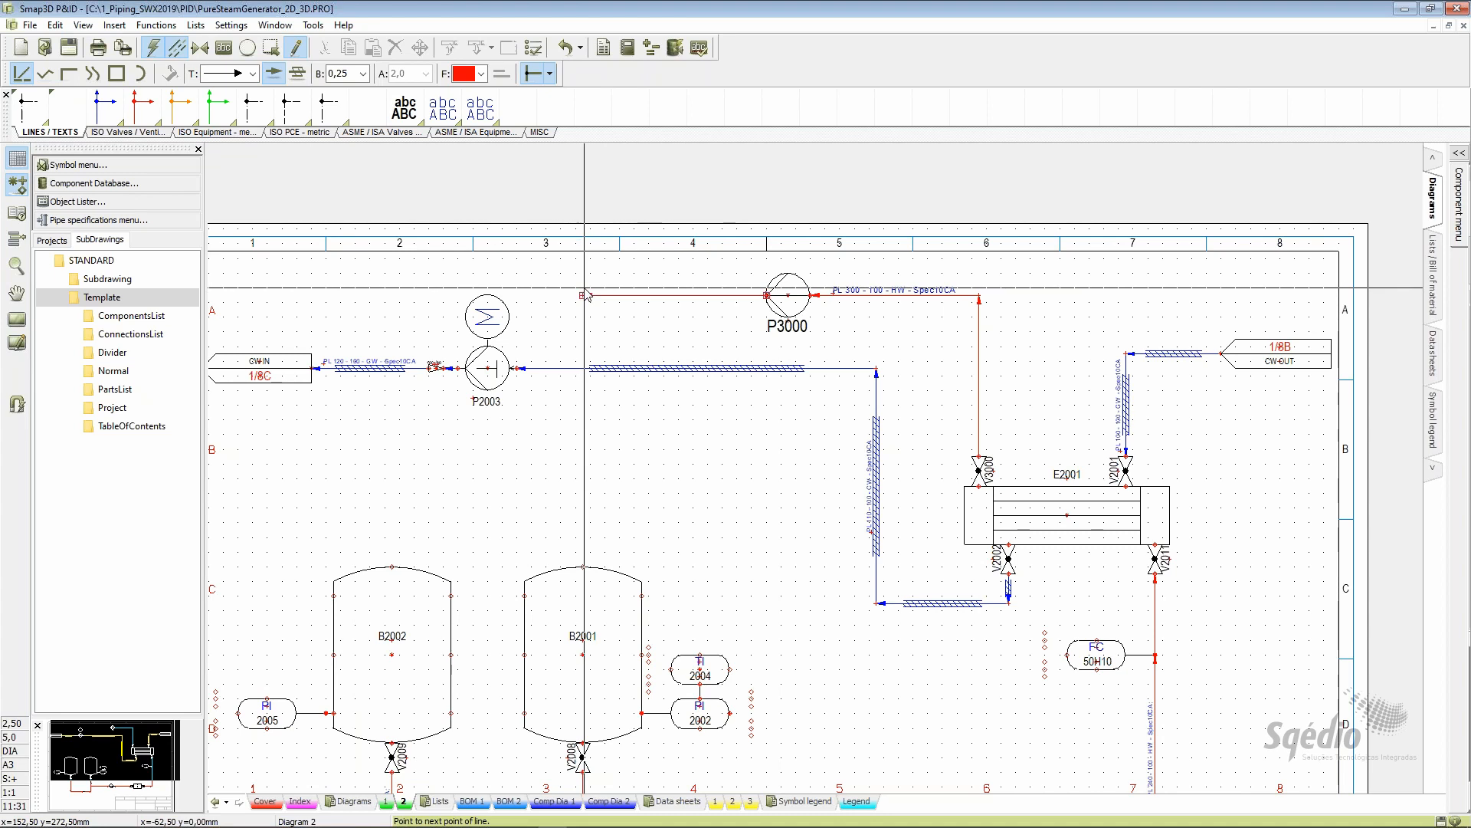
left_click(584, 568)
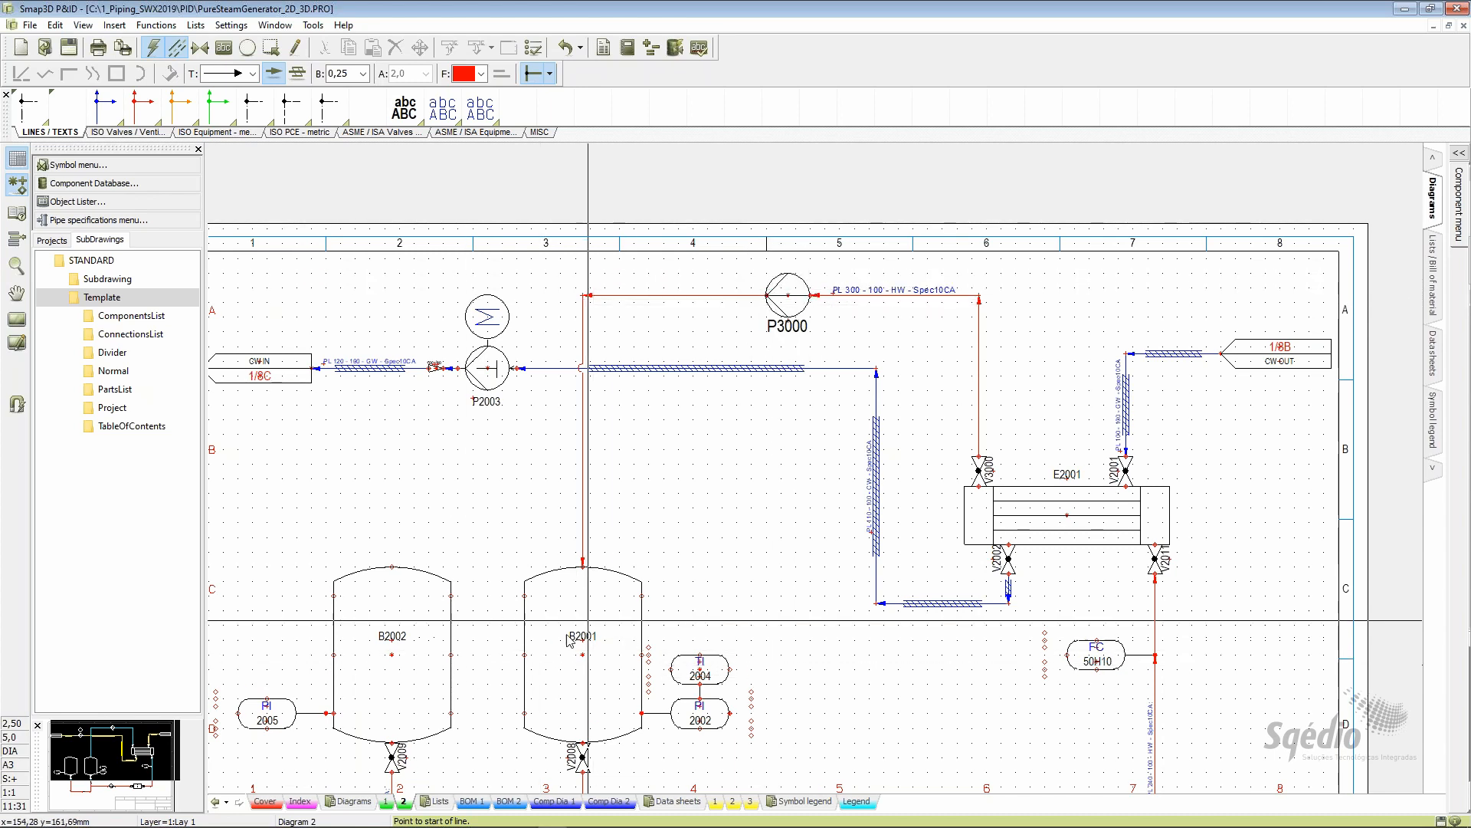
mouse_move(590, 681)
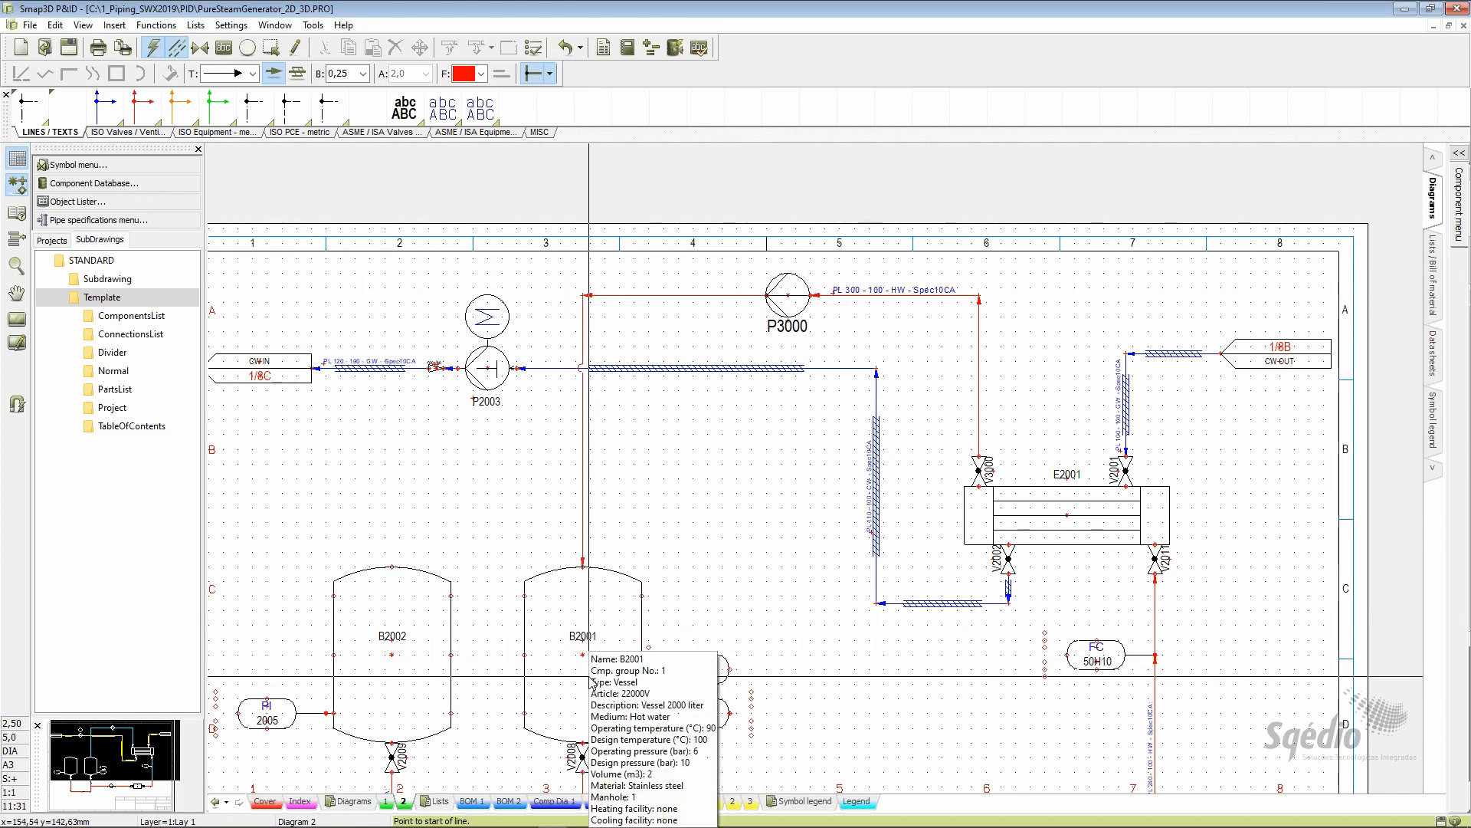
Assign the new line between P3000 and B2001 number PL 301, medium HW, pipe specification Spec10CA and diameter DN 100
double_click(664, 298)
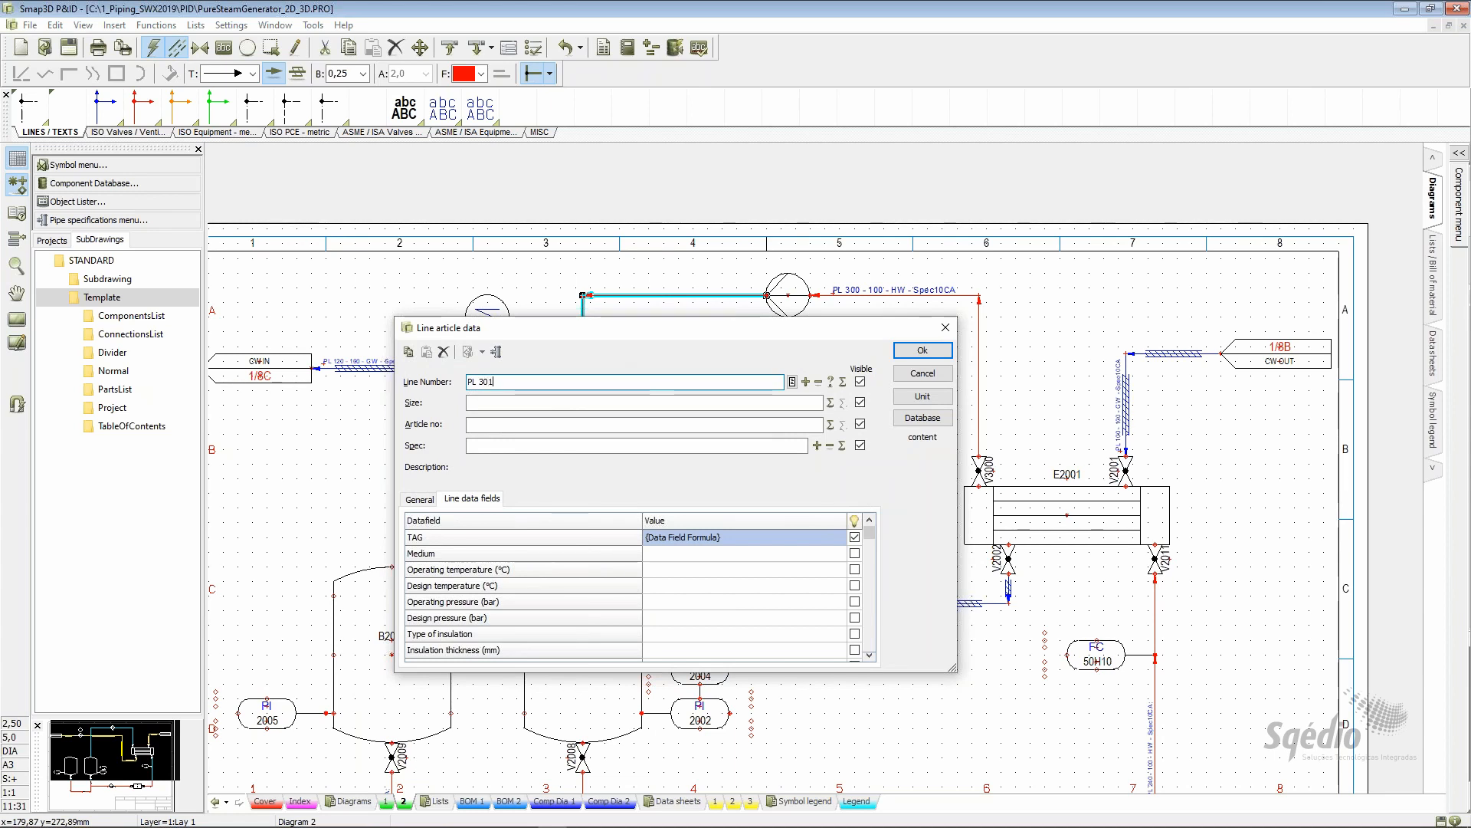
left_click(676, 554)
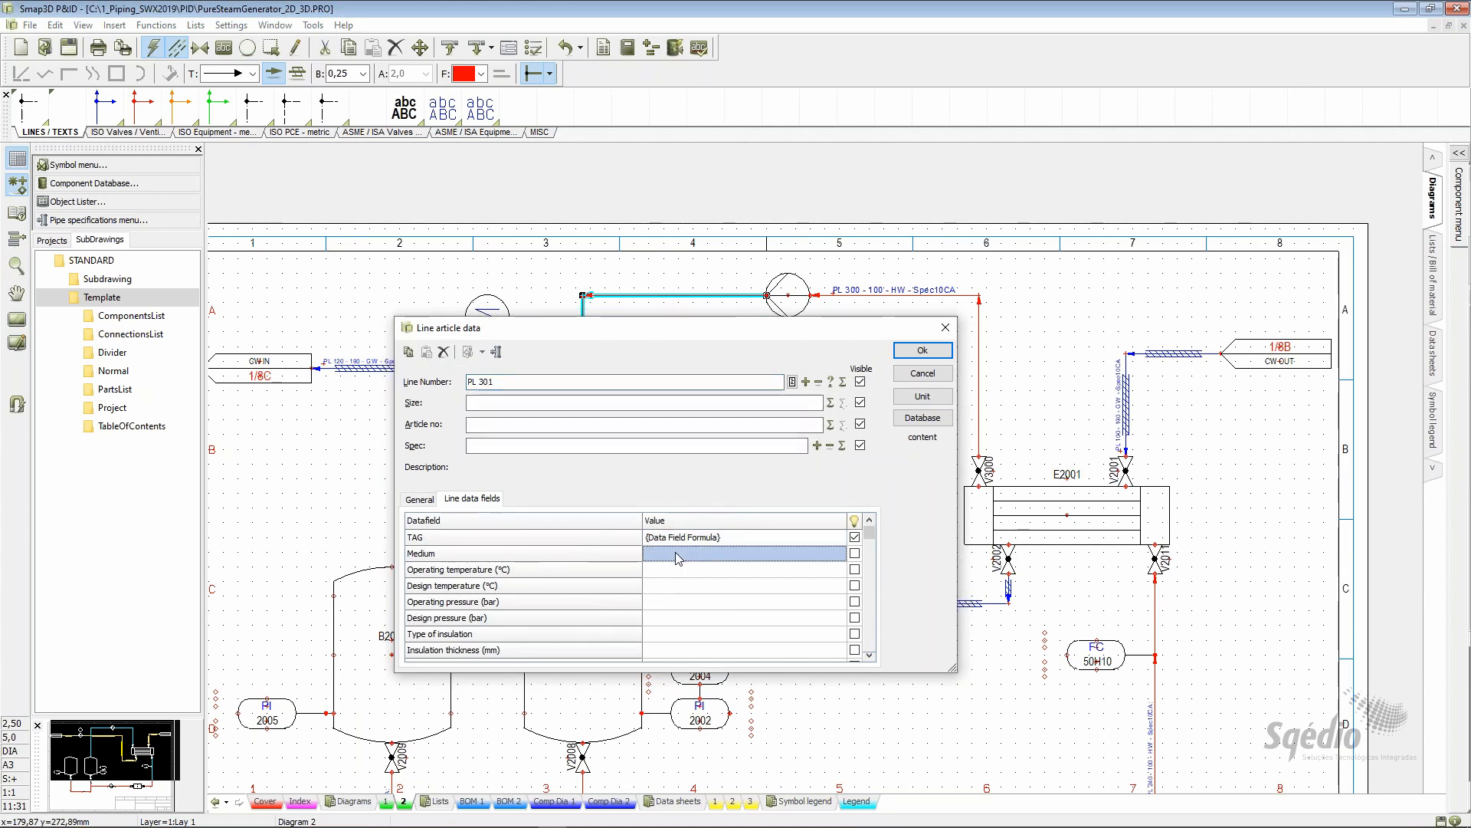
type("HW")
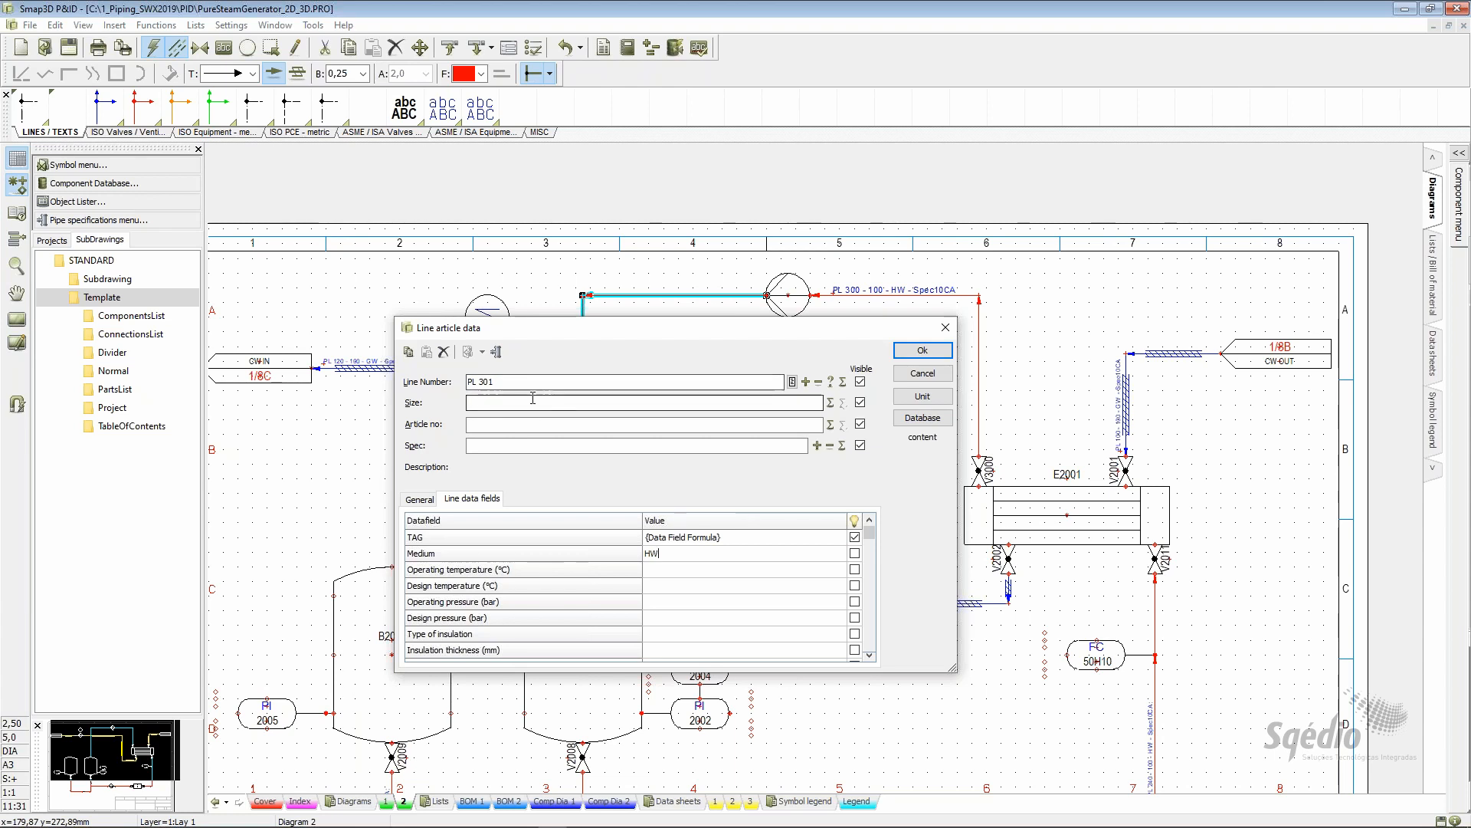
left_click(497, 353)
left_click(581, 354)
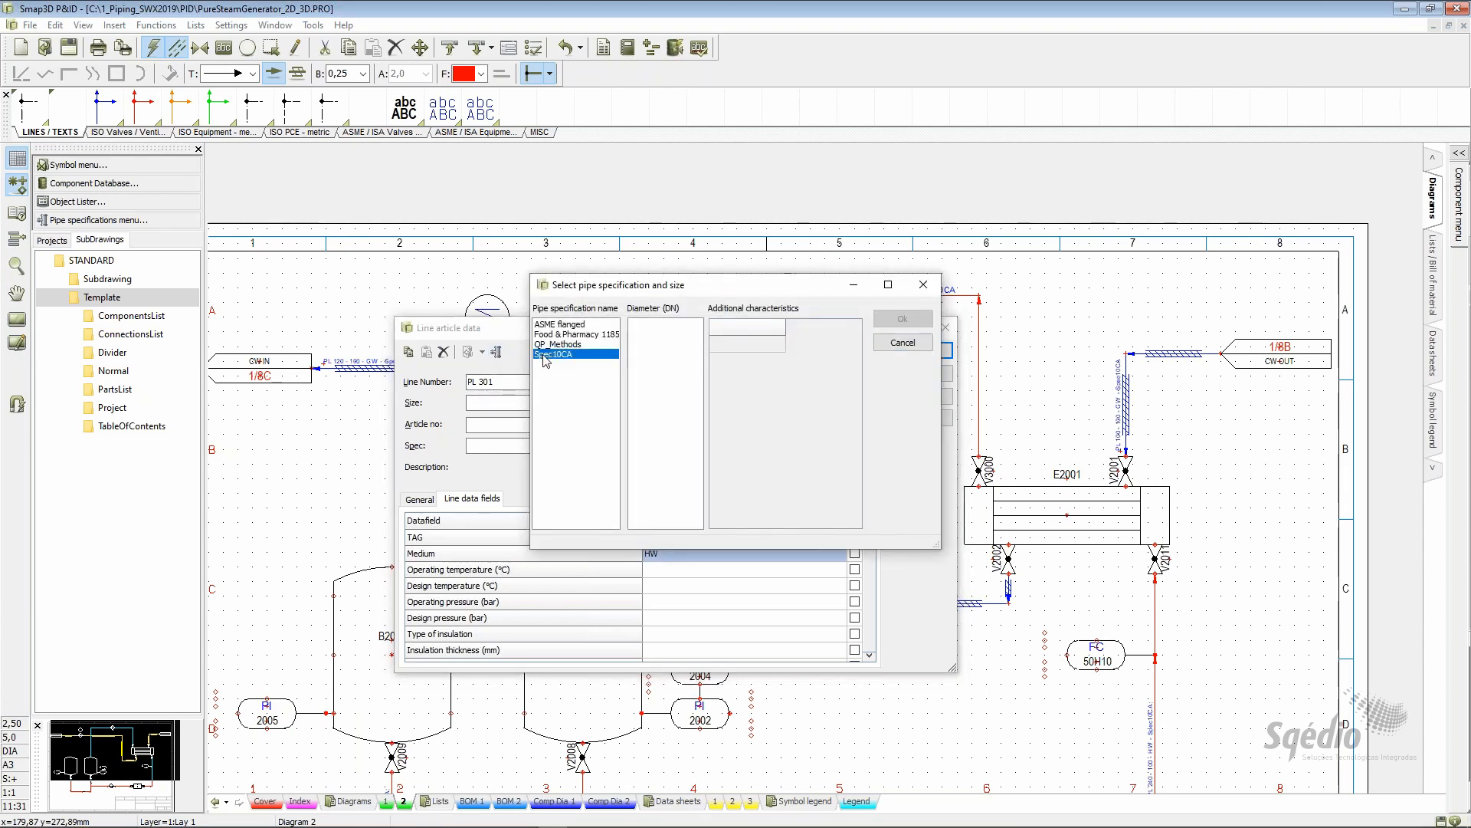
left_click(650, 405)
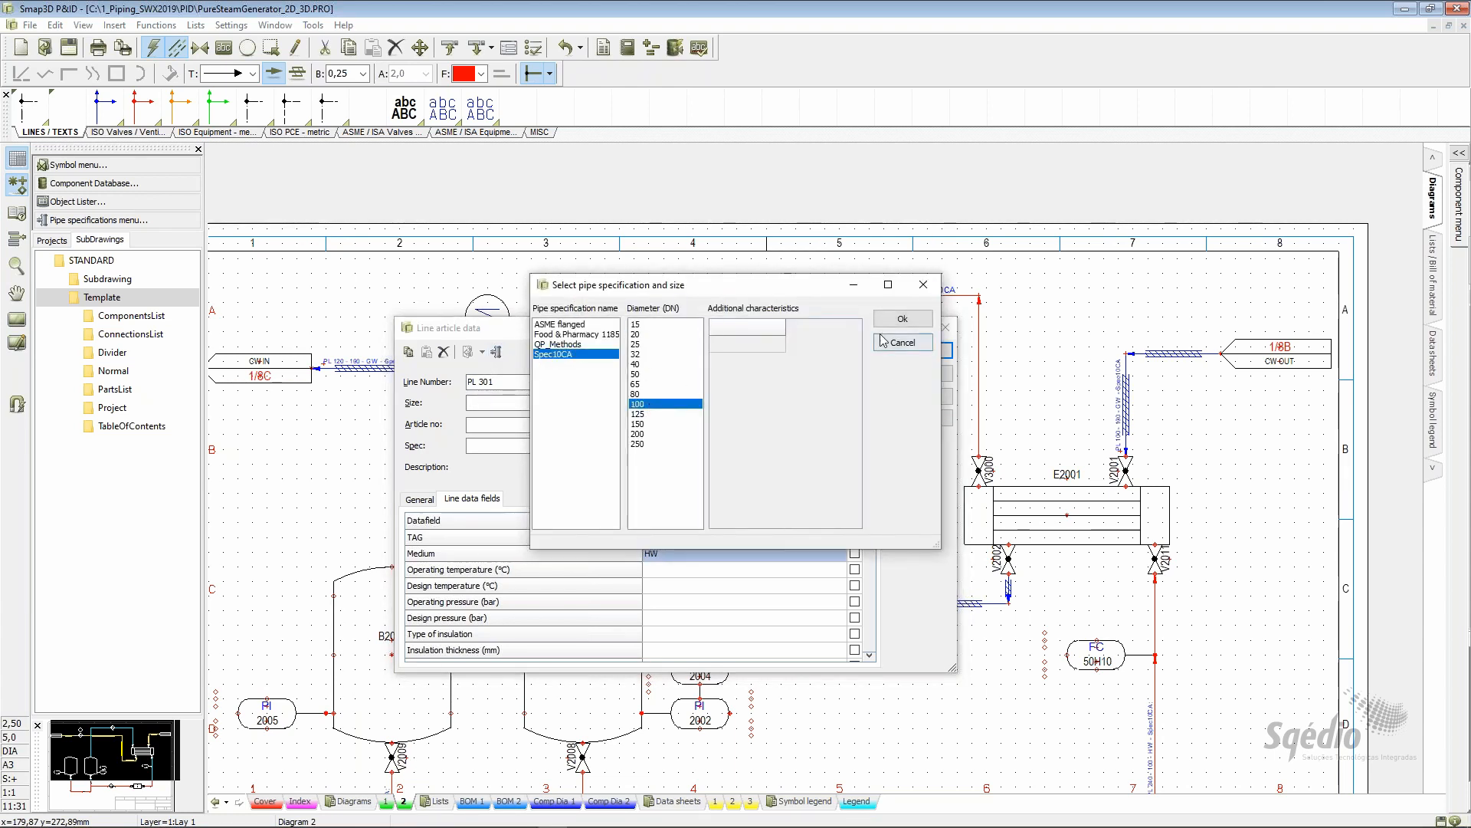
left_click(902, 318)
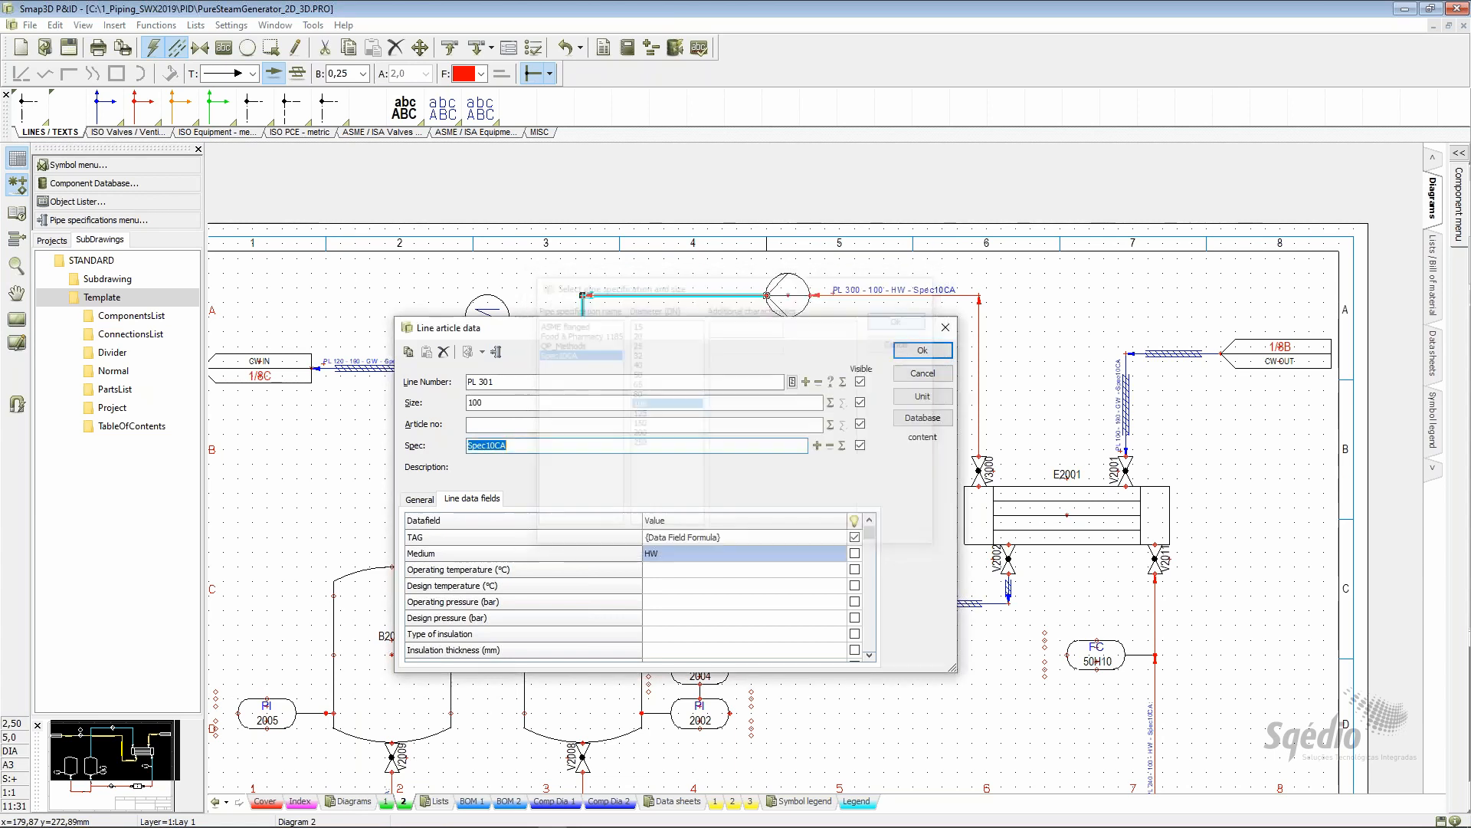
left_click(925, 351)
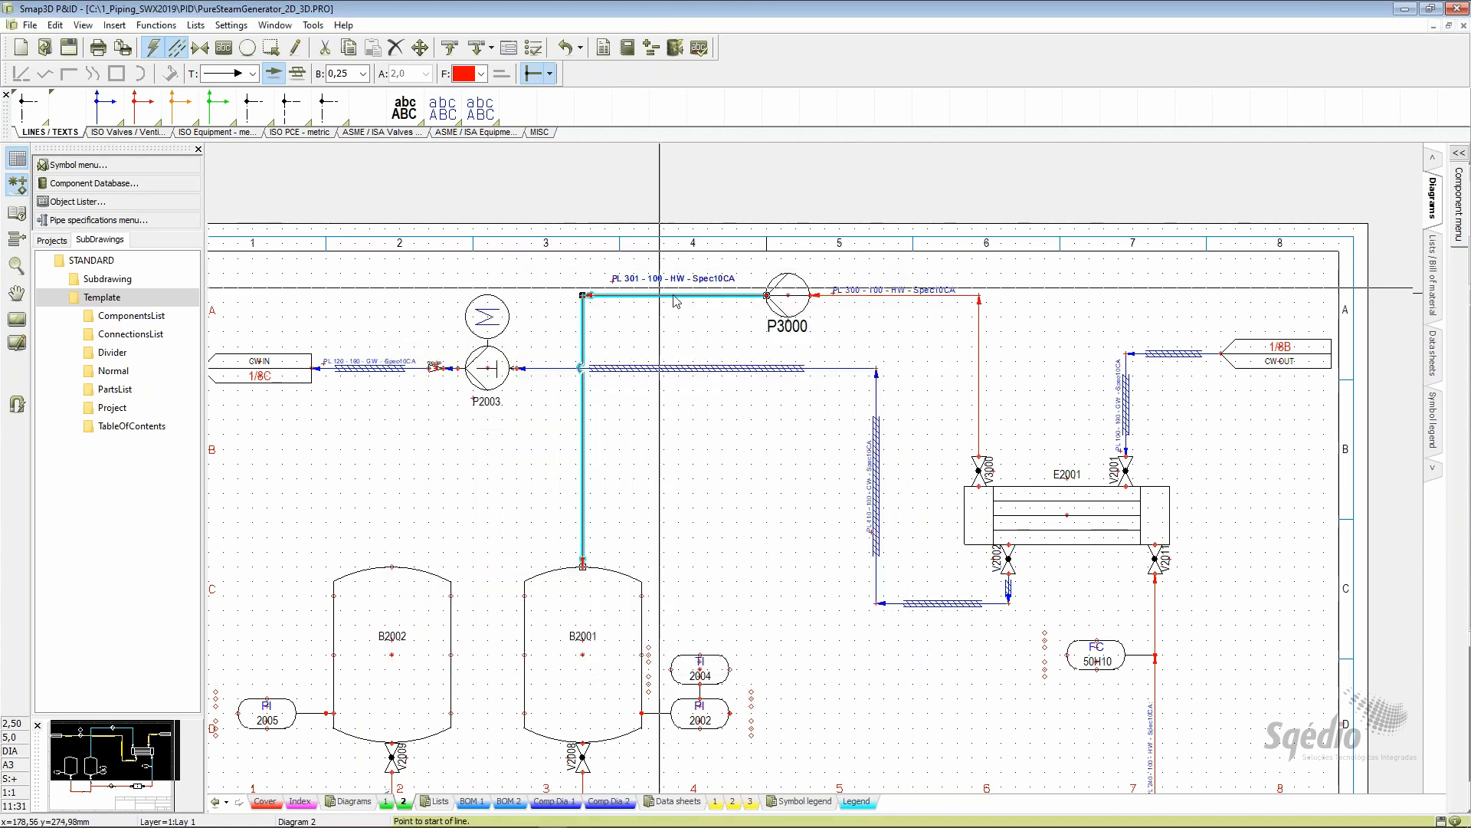
Turn off the visibility of line PL 301's line number, size, article number and specification
double_click(675, 299)
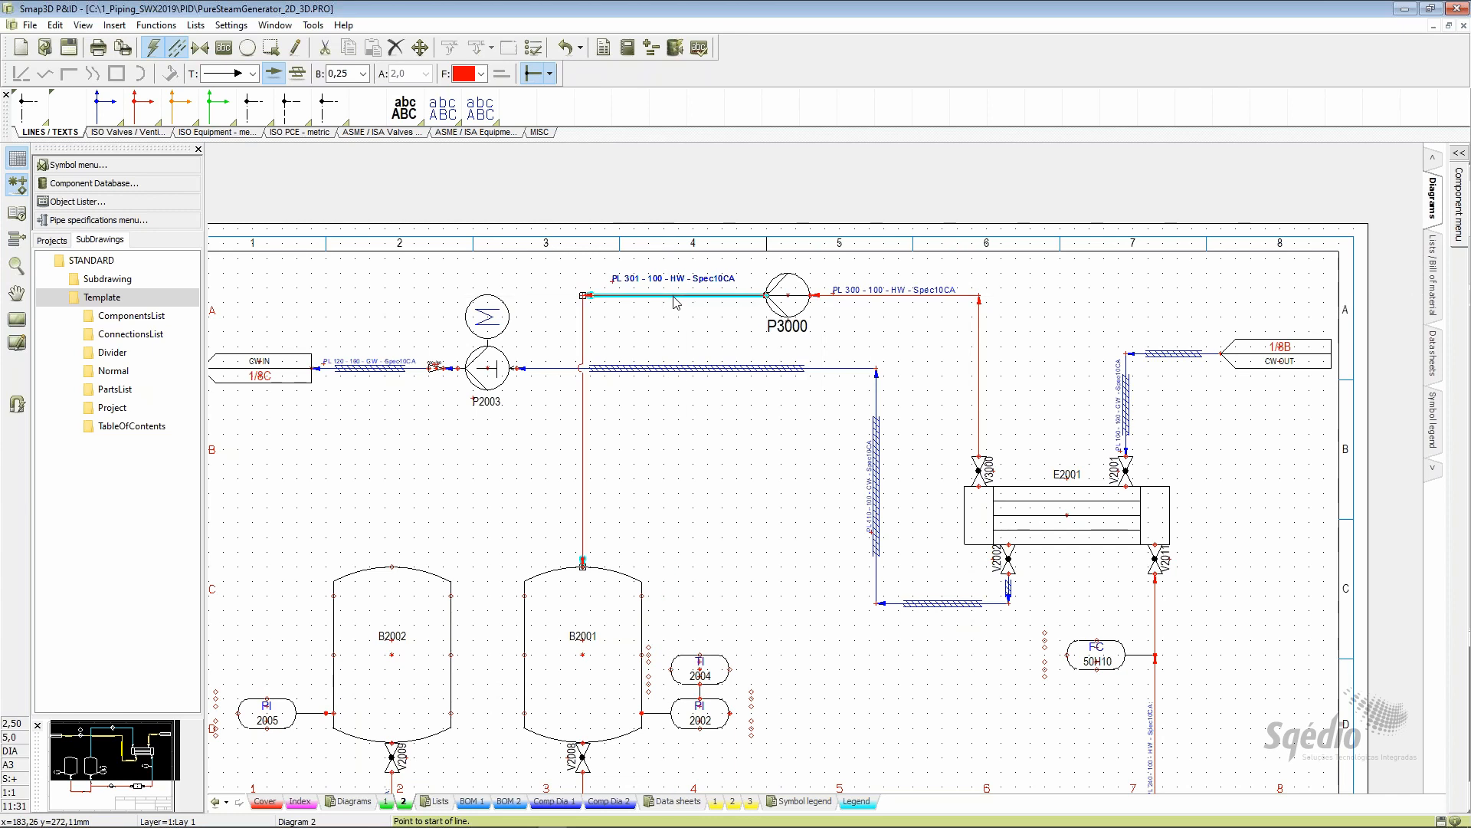
left_click(860, 382)
left_click(860, 403)
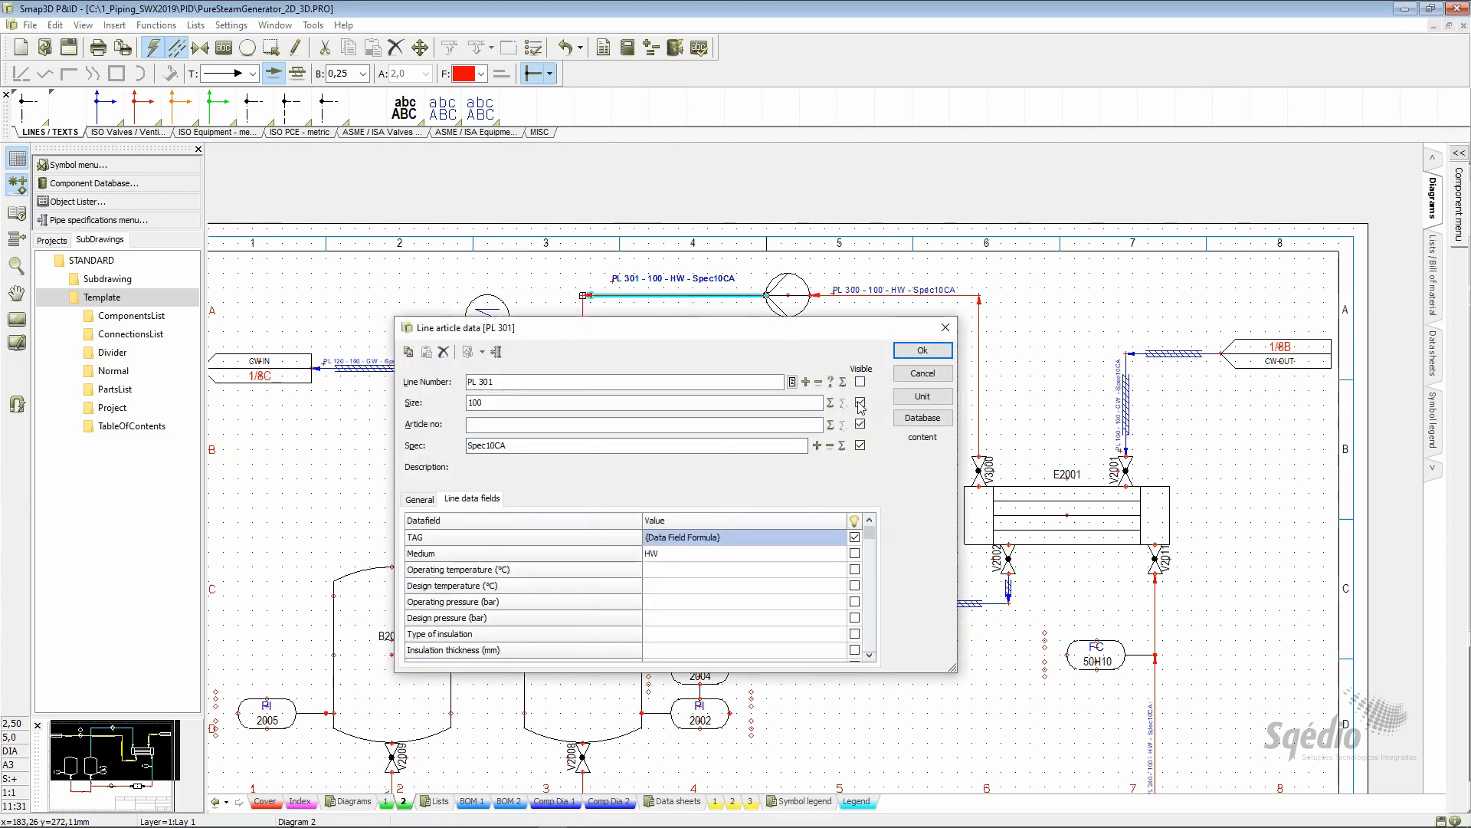
left_click(860, 424)
left_click(859, 445)
left_click(922, 350)
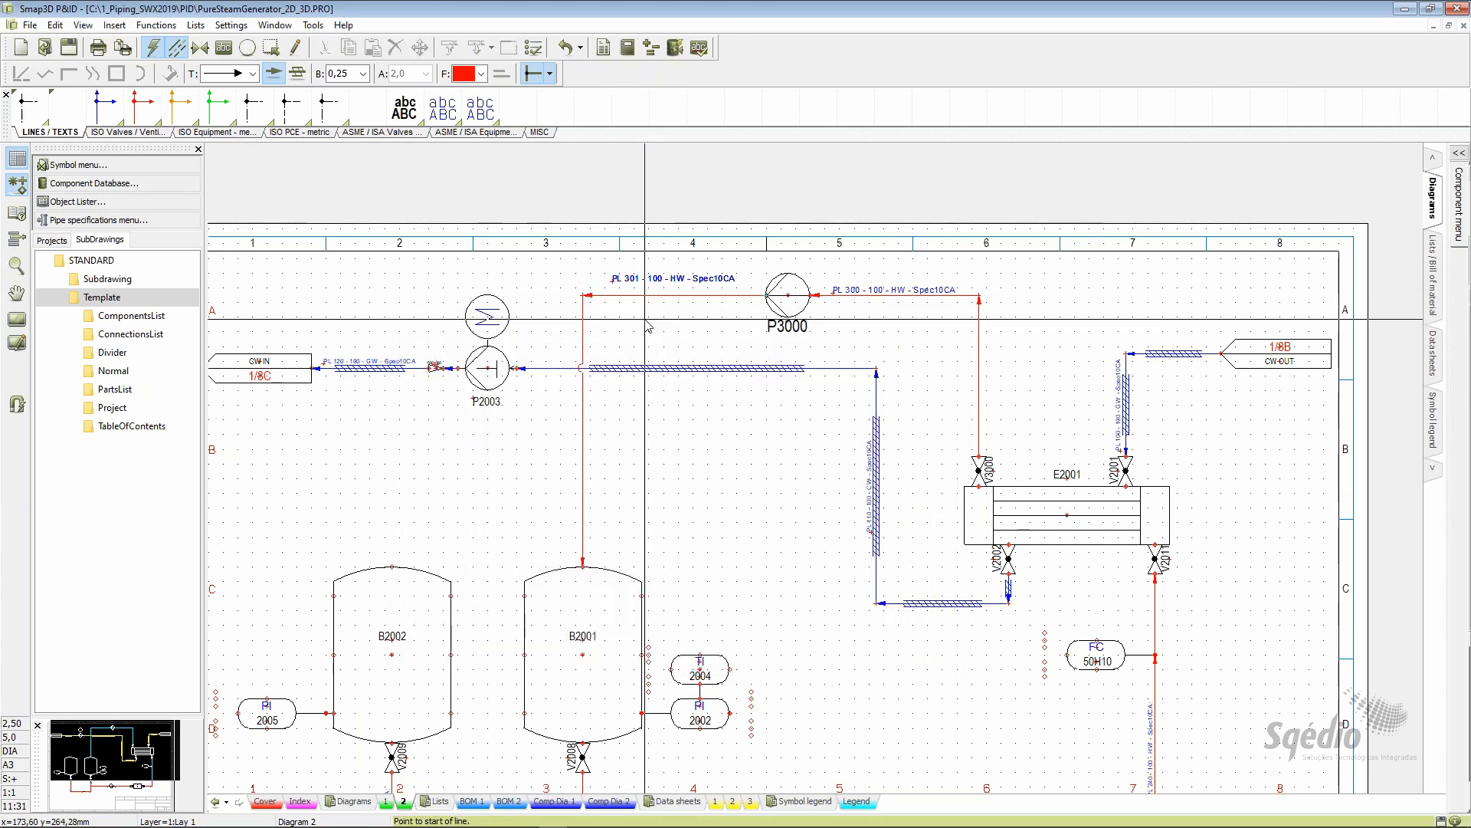
Make PL 301's line text invisible and turn the visibility of its TAG data field back on
right_click(672, 283)
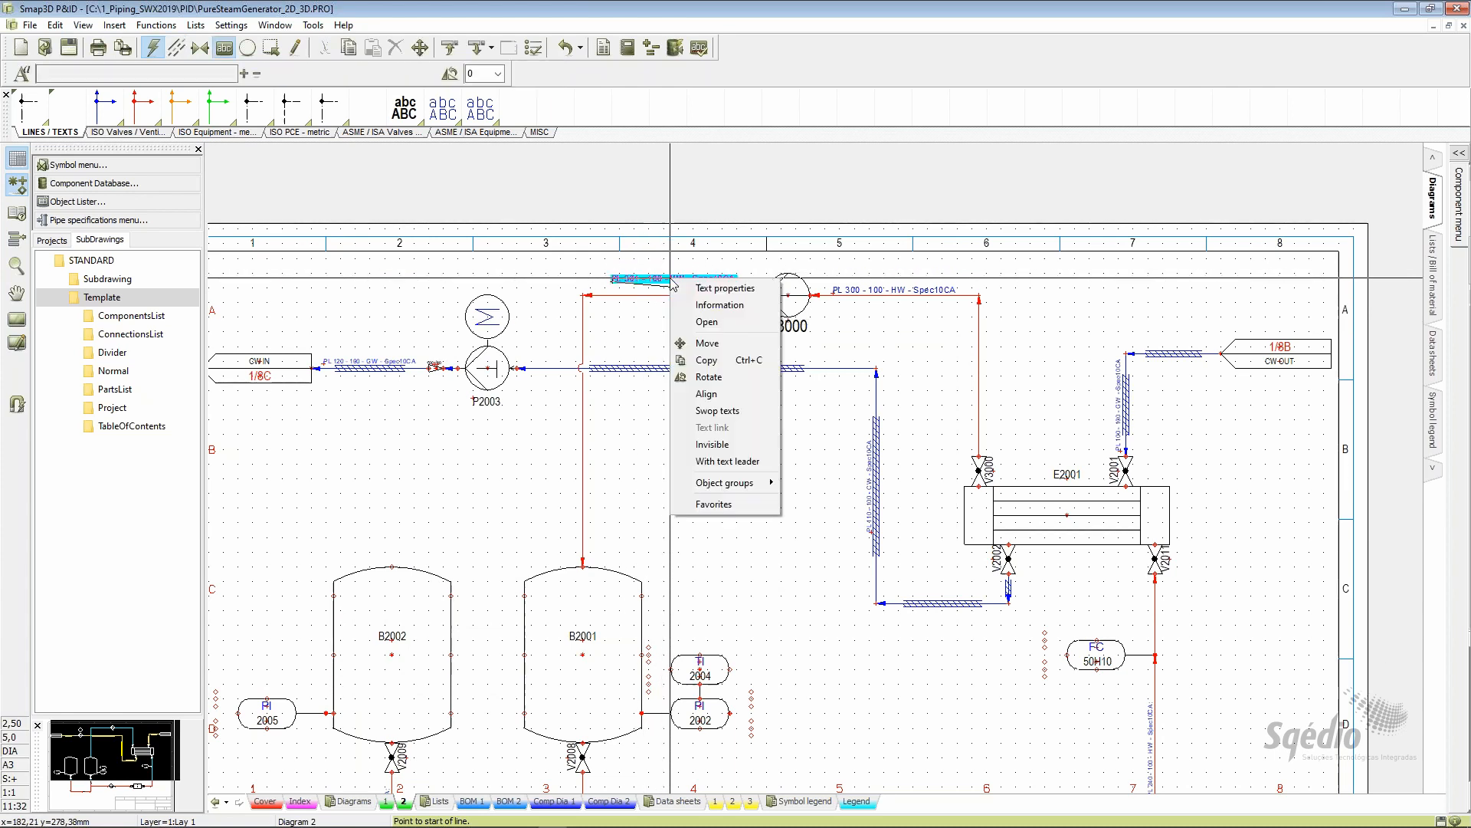
left_click(712, 444)
double_click(708, 296)
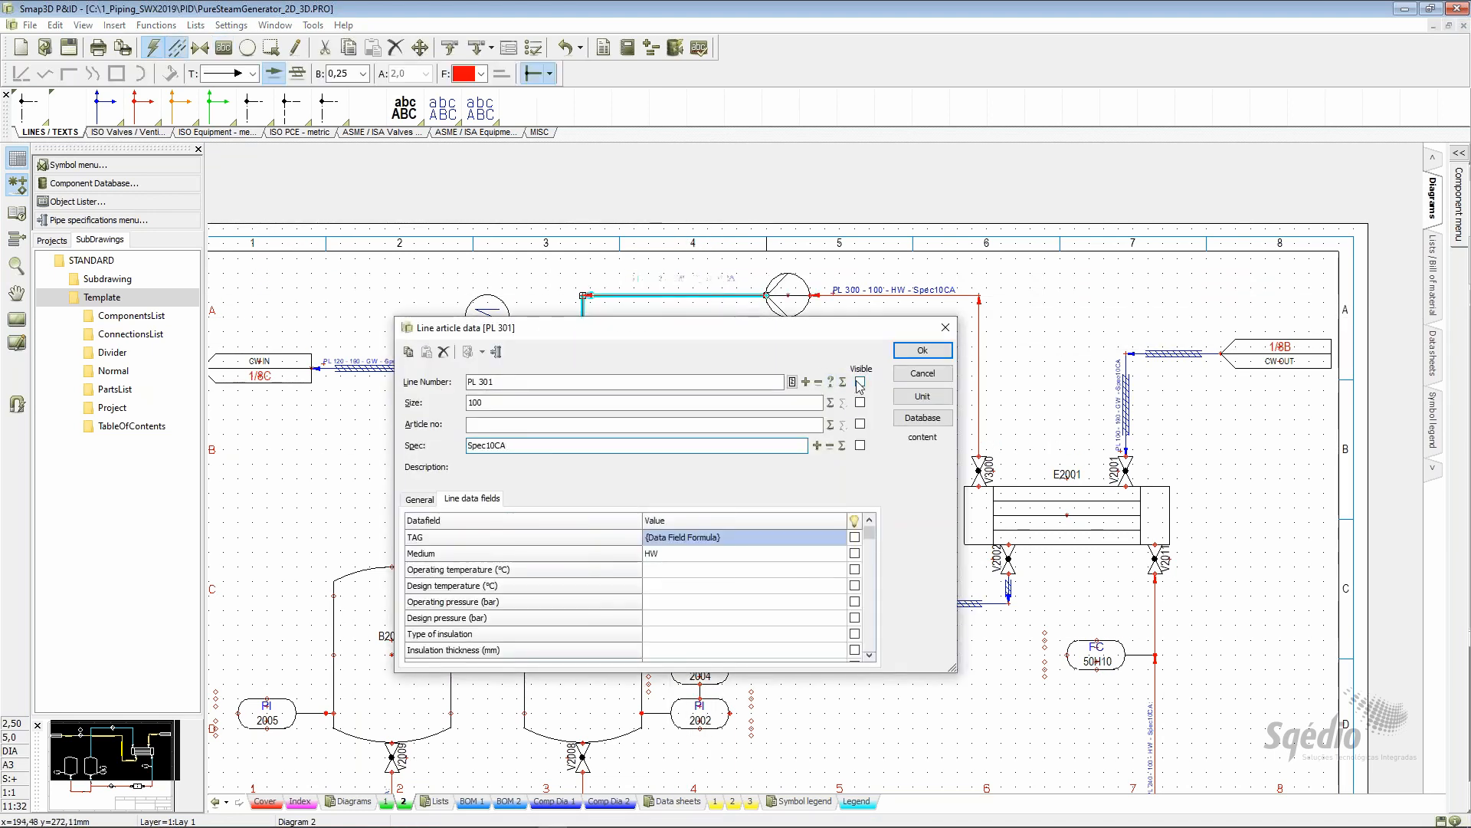
left_click(855, 537)
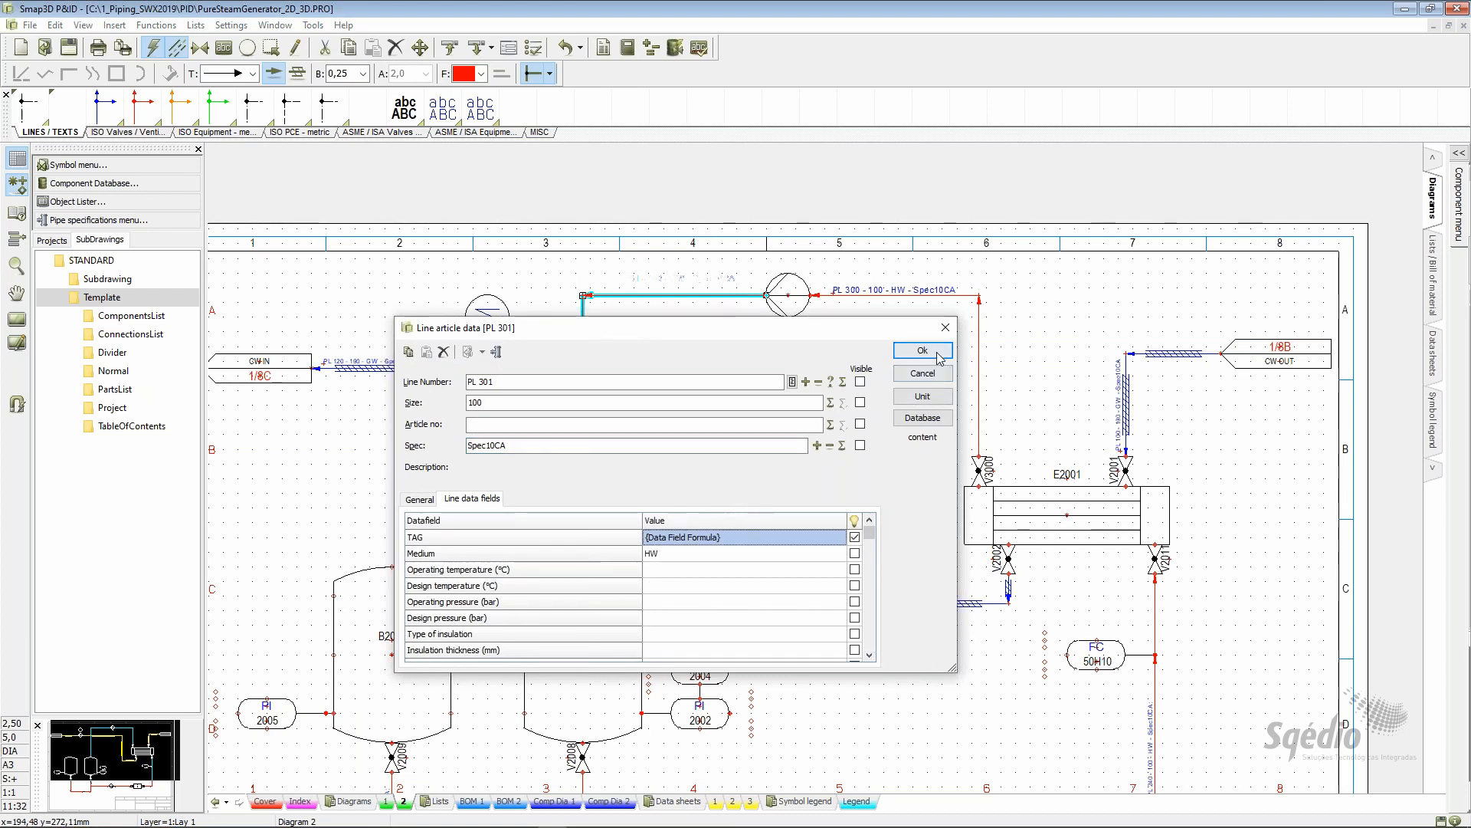
left_click(922, 350)
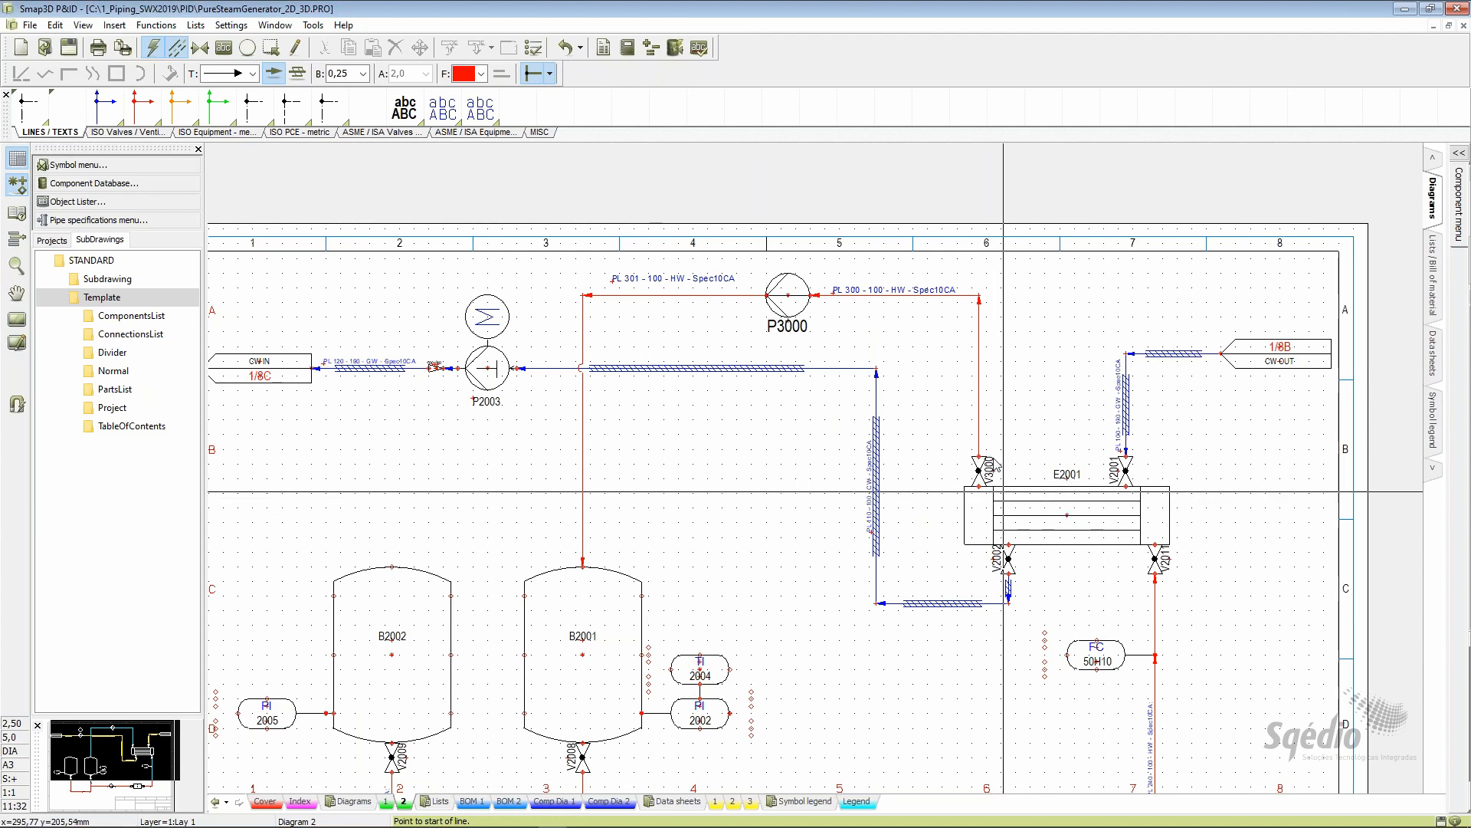
Switch the flow direction of the hot-water line, starting from PL 301's vertical segment above vessel B2001
mouse_move(621, 616)
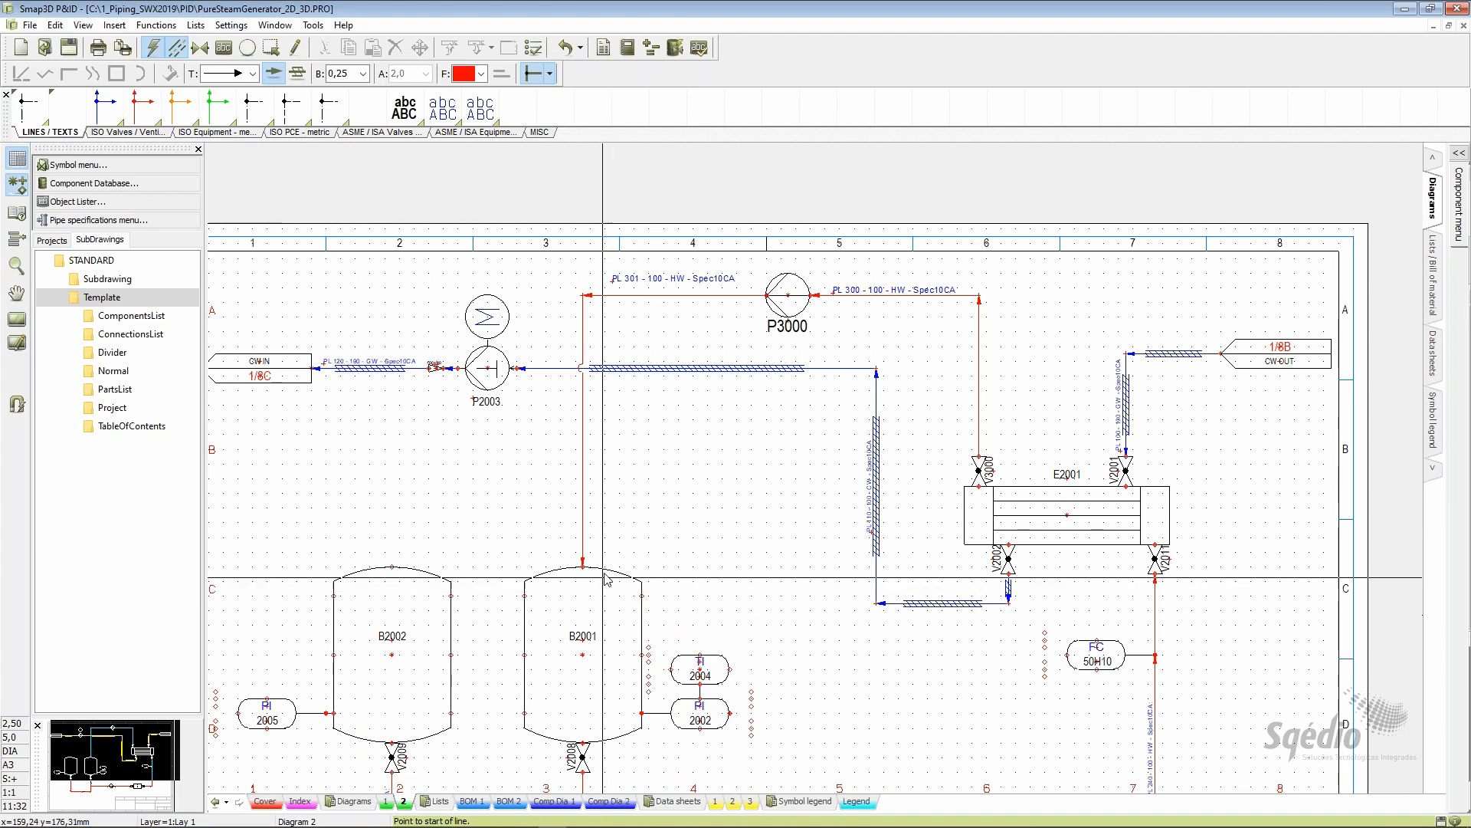
right_click(584, 522)
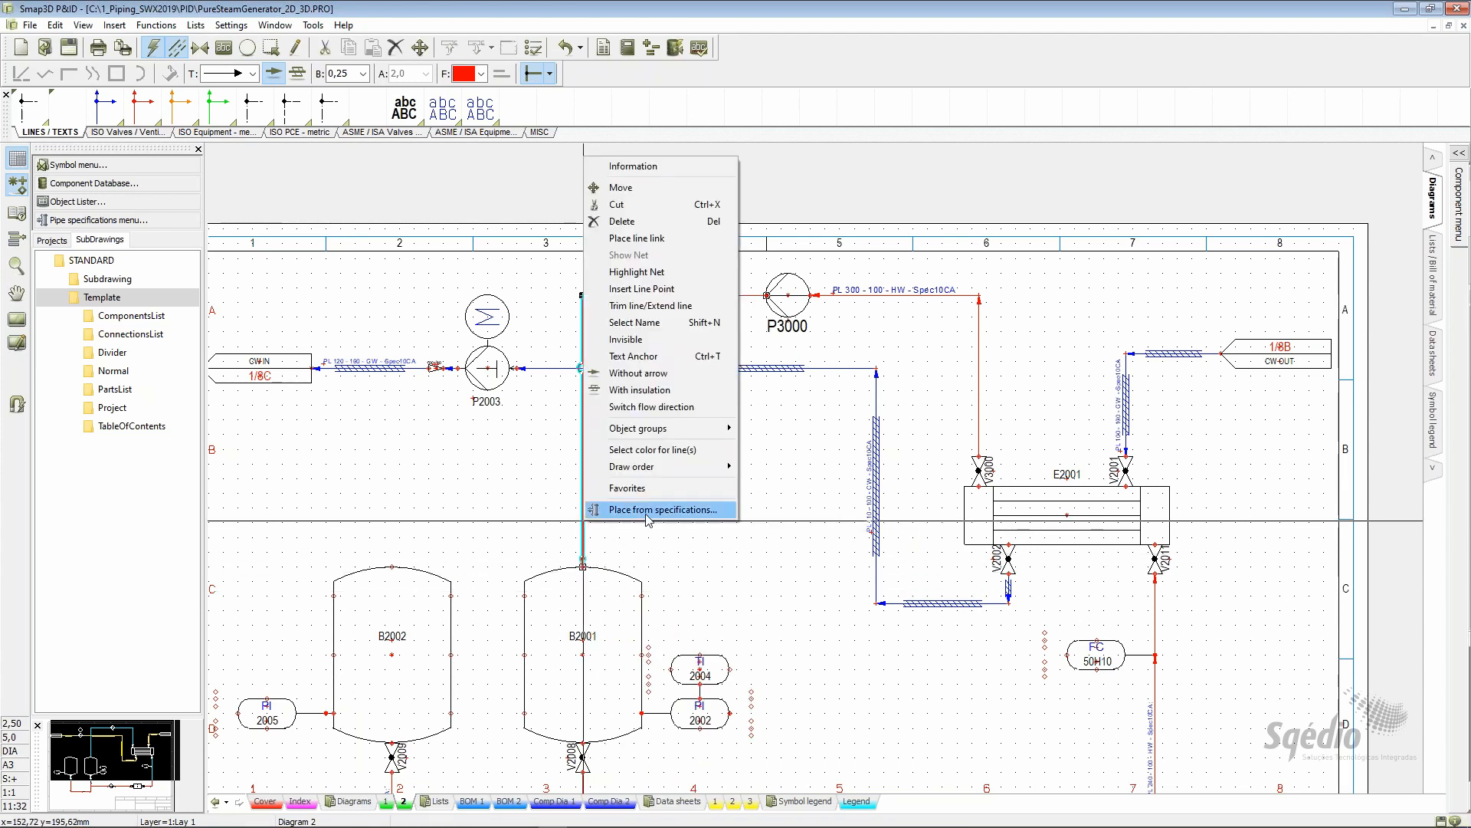
left_click(676, 414)
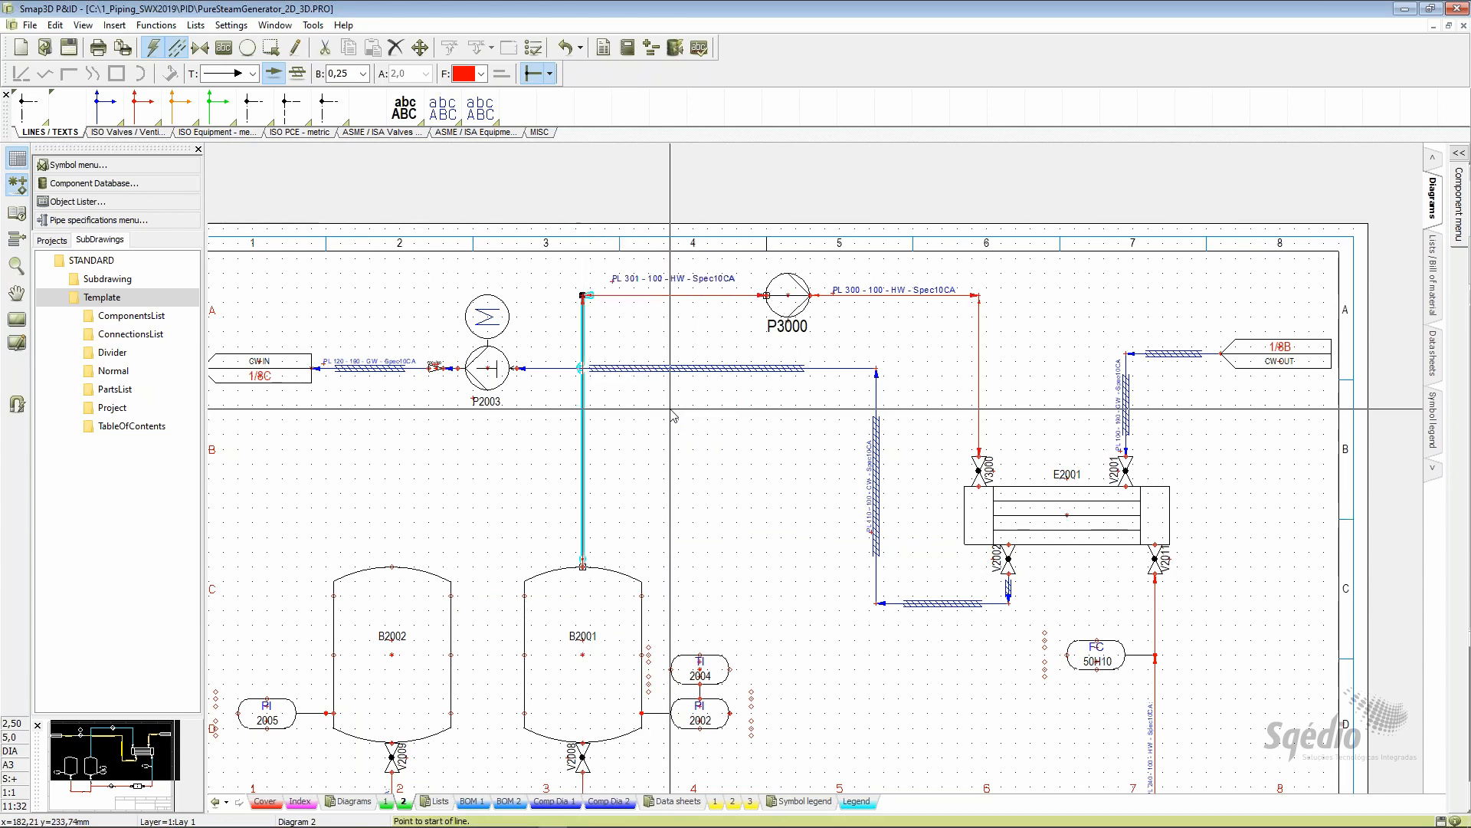
left_click(675, 412)
scroll(782, 330, "up", 1)
scroll(943, 218, "down", 2)
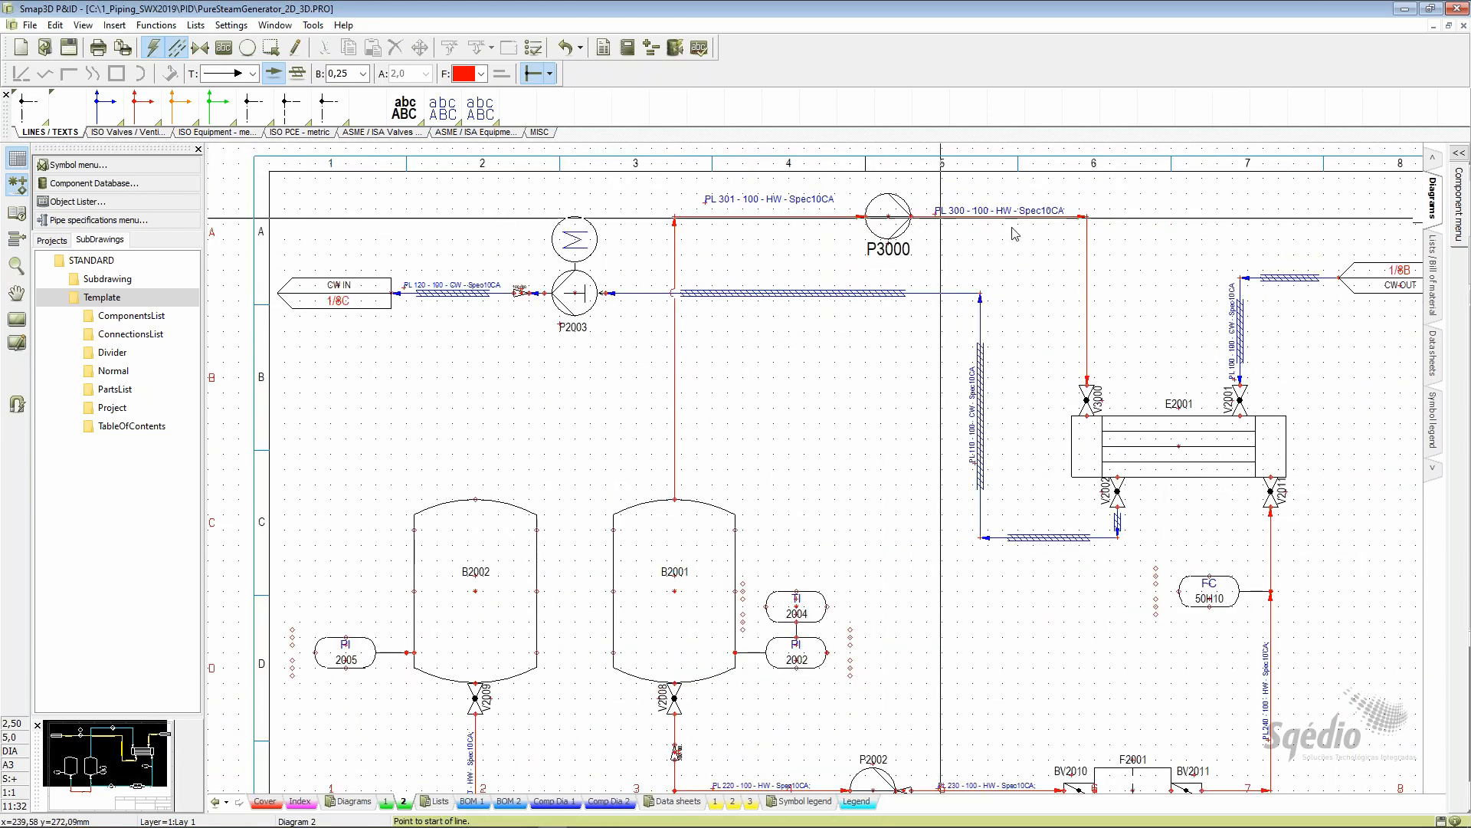
scroll(898, 218, "up", 1)
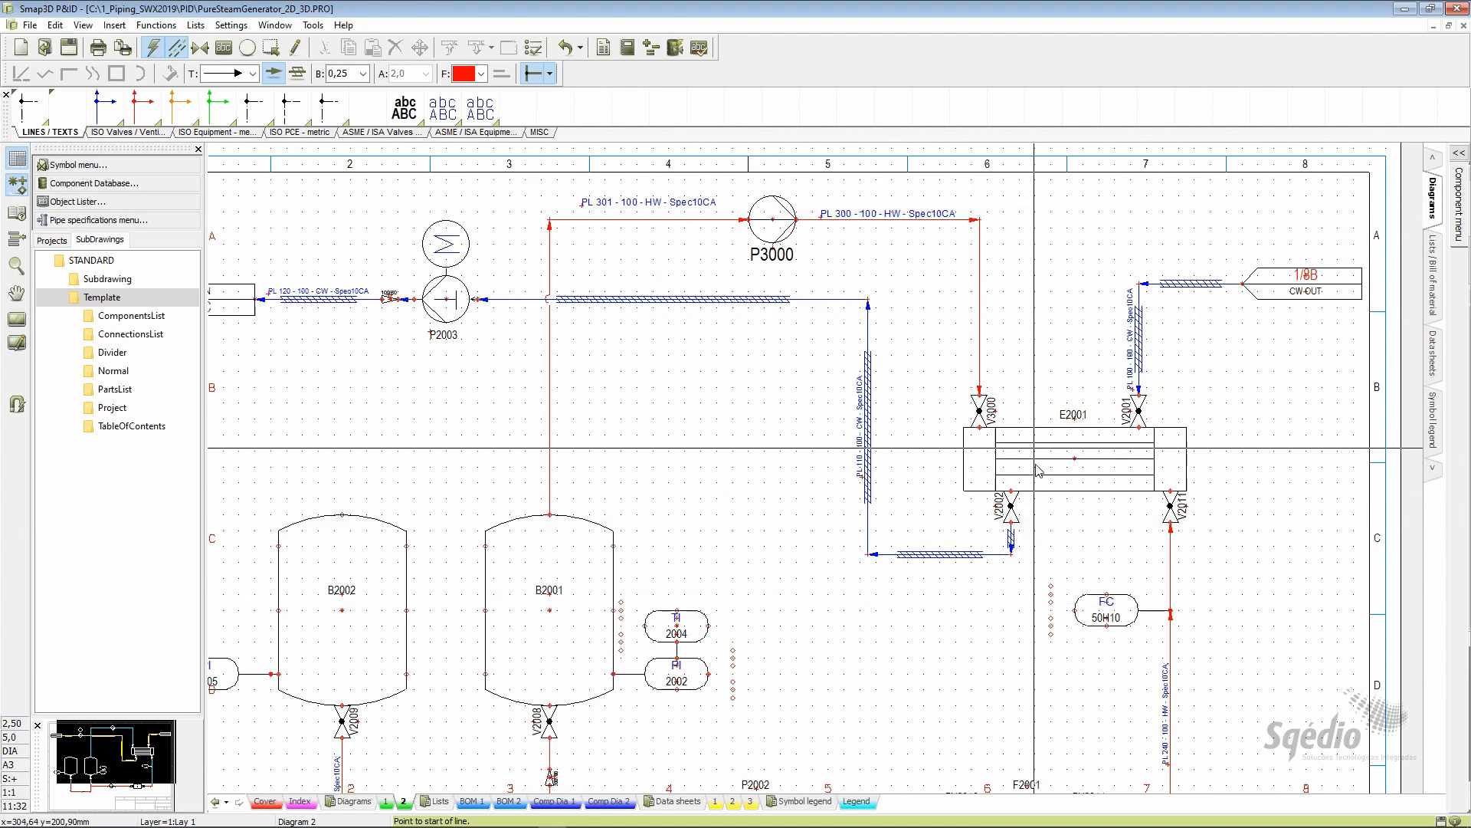
Switch the hot-water line's flow direction back so it runs from E2001 through P3000 to vessel B2001
mouse_move(1036, 470)
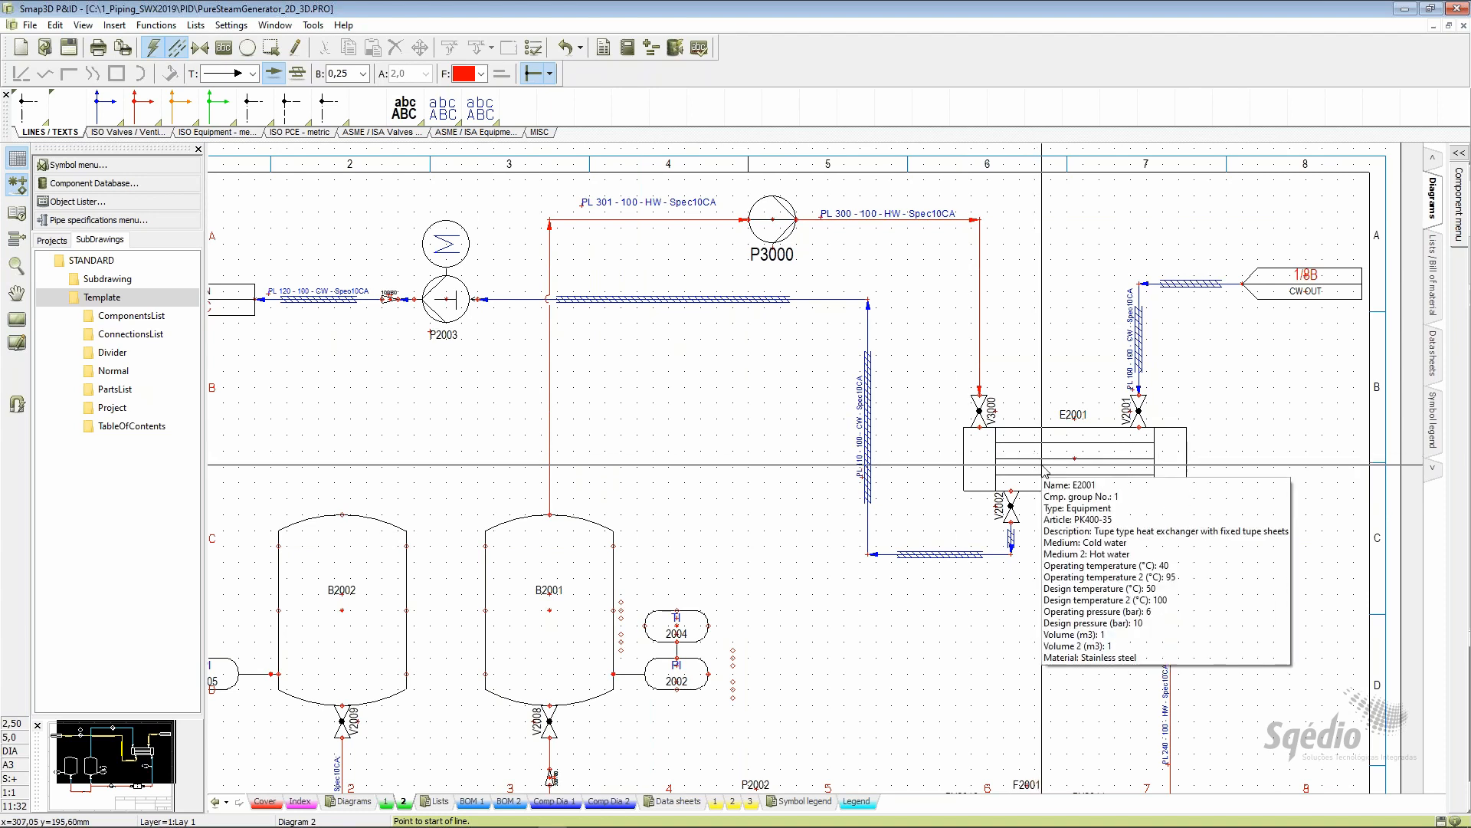
right_click(552, 396)
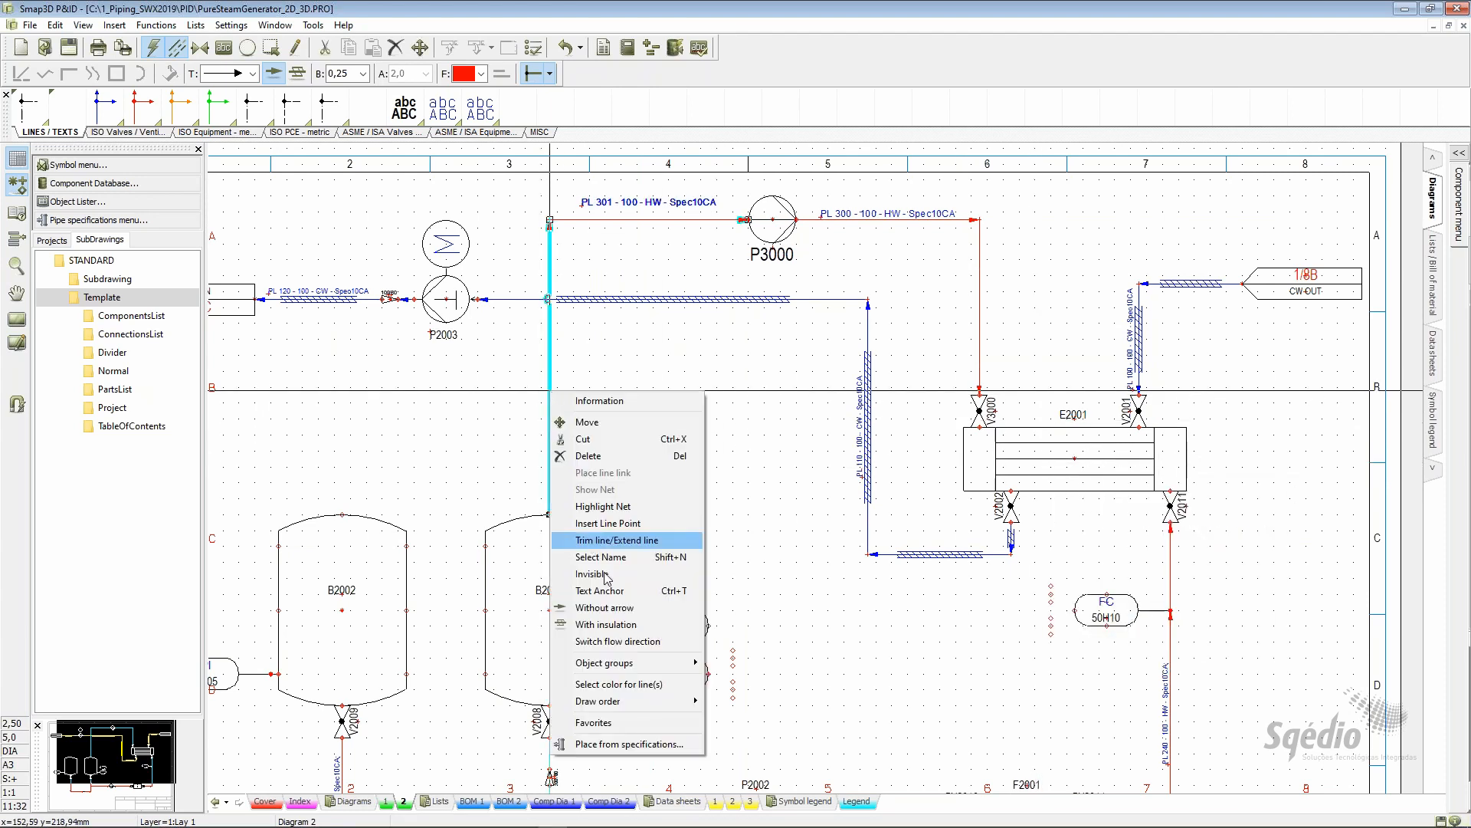
left_click(630, 642)
left_click(736, 463)
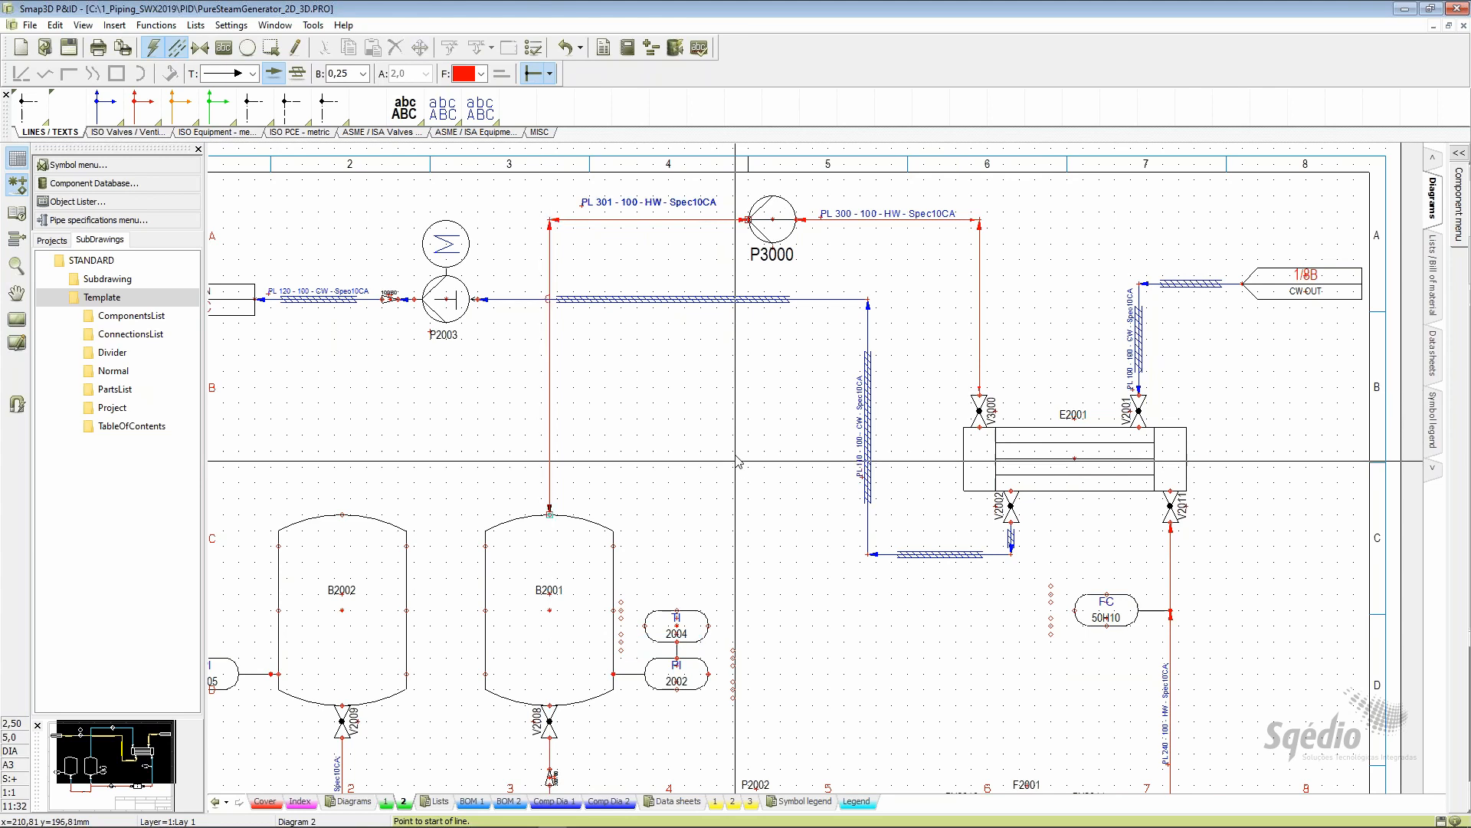
scroll(735, 462, "up", 1)
scroll(817, 440, "down", 2)
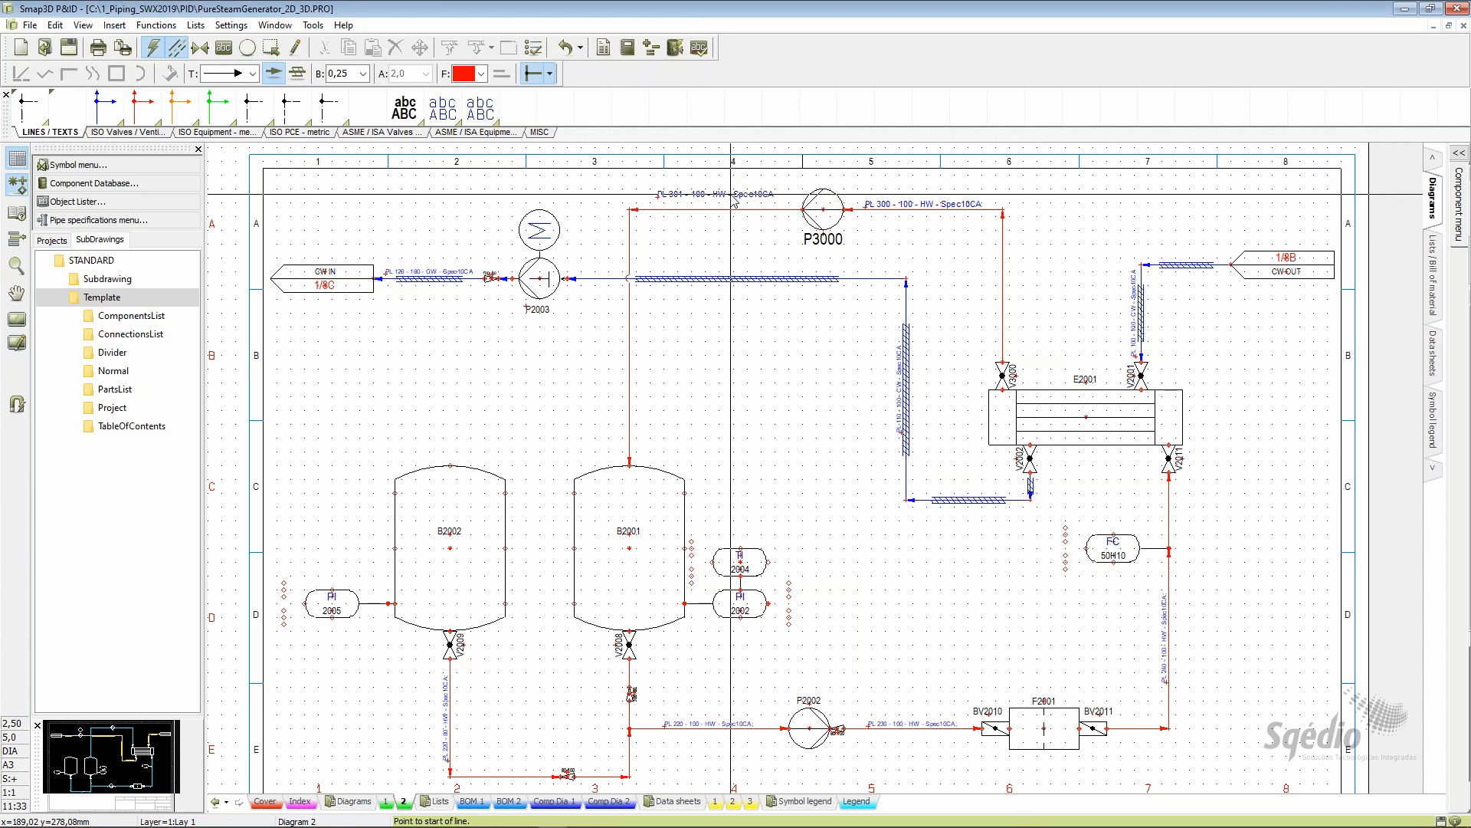
Run the Design Check, update its error list and zoom the diagram to the listed error's location
left_click(536, 47)
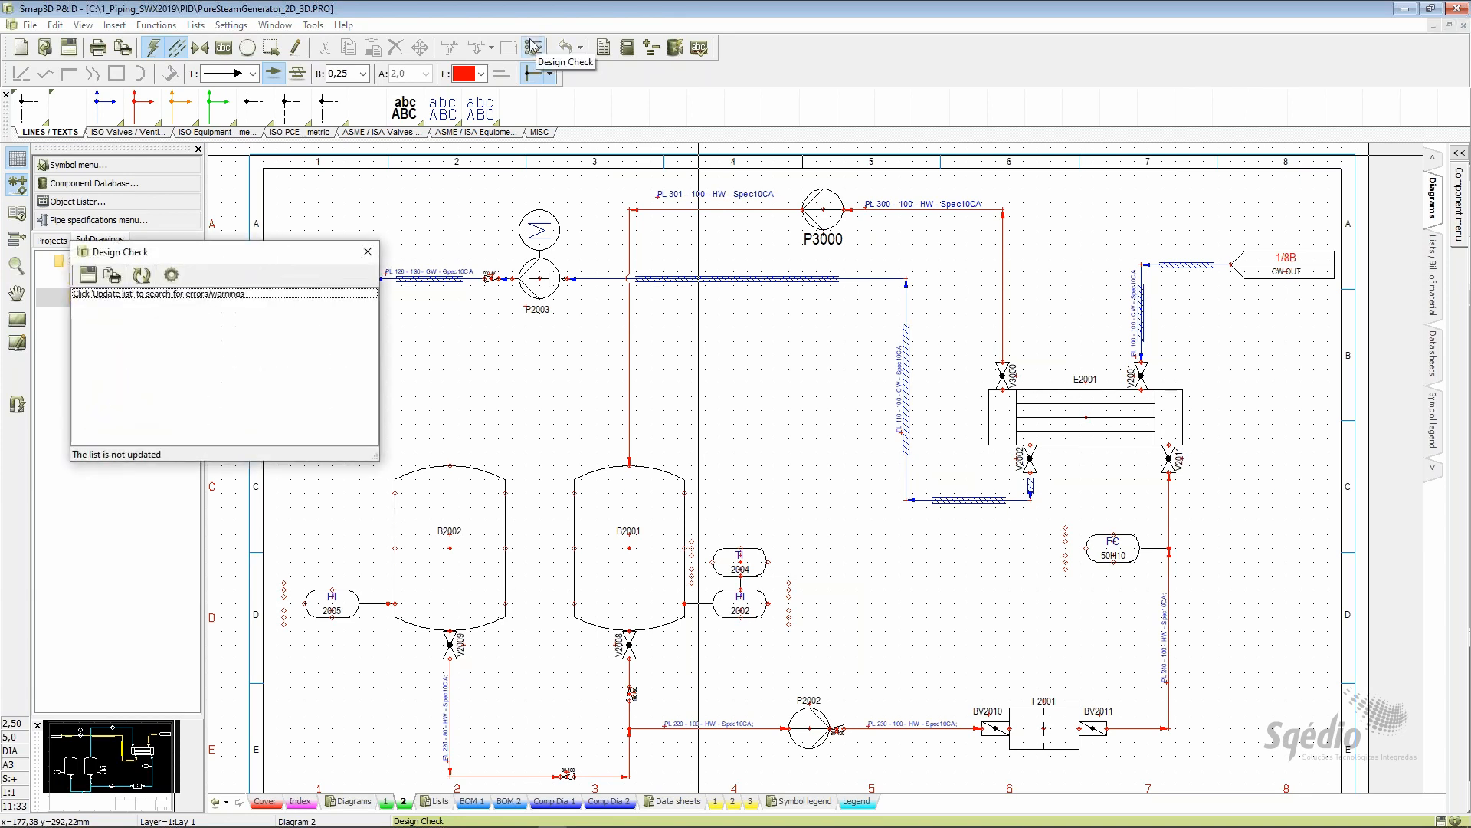
left_click(141, 277)
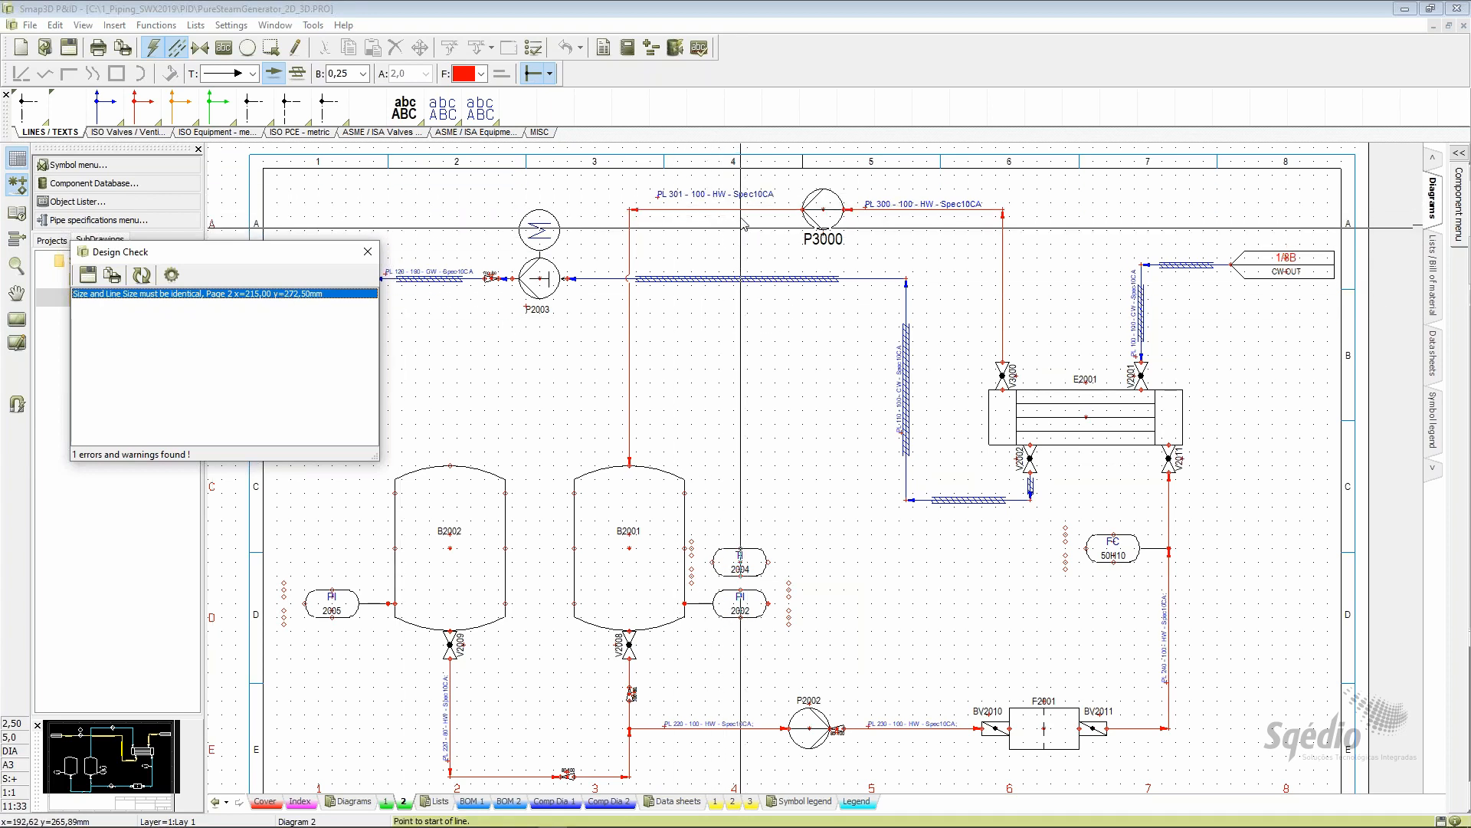
double_click(282, 296)
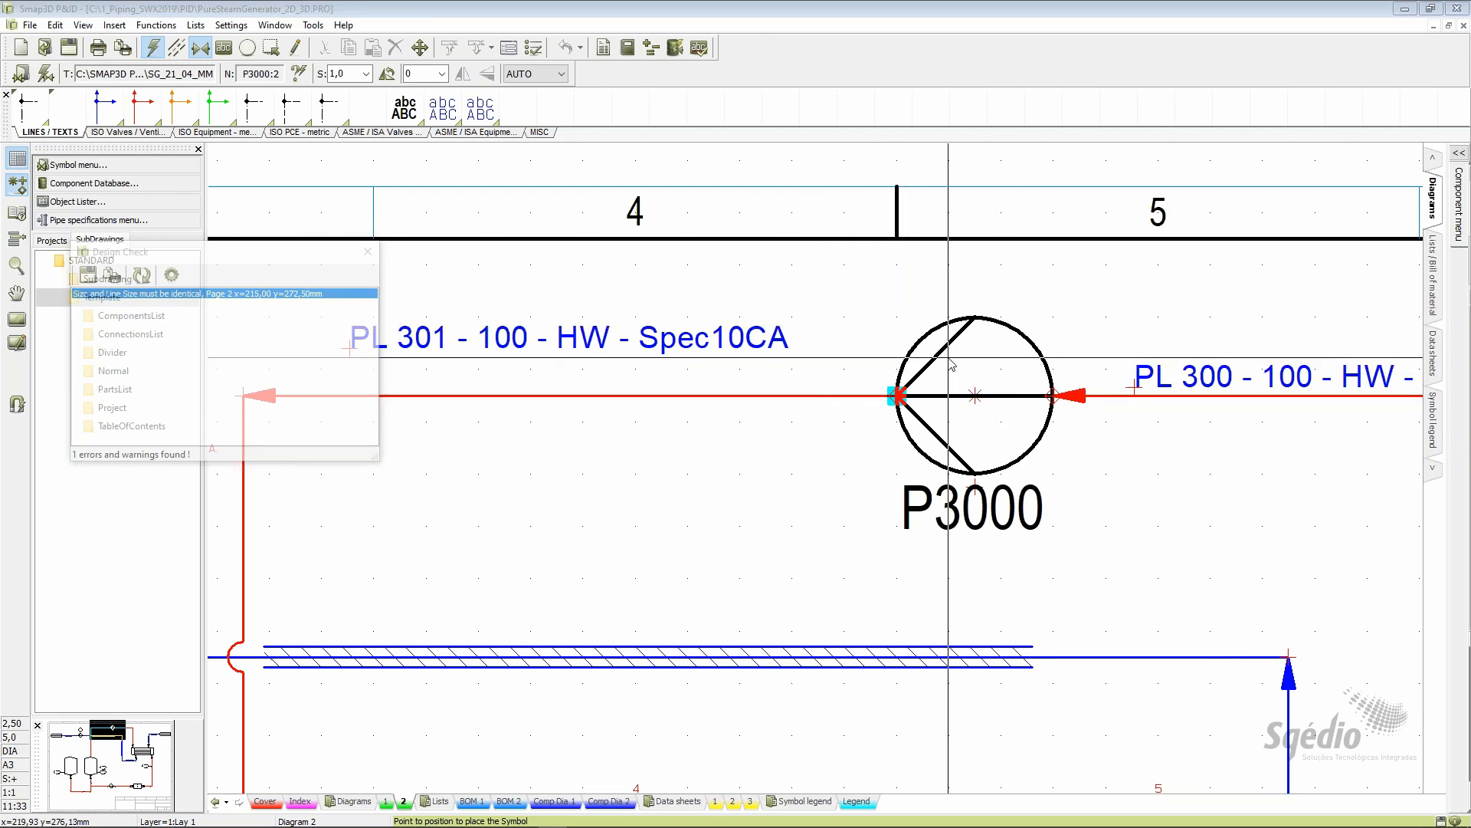
Close the Design Check and examine the connection sizes against the line sizes in pump P3000's component data
left_click(369, 254)
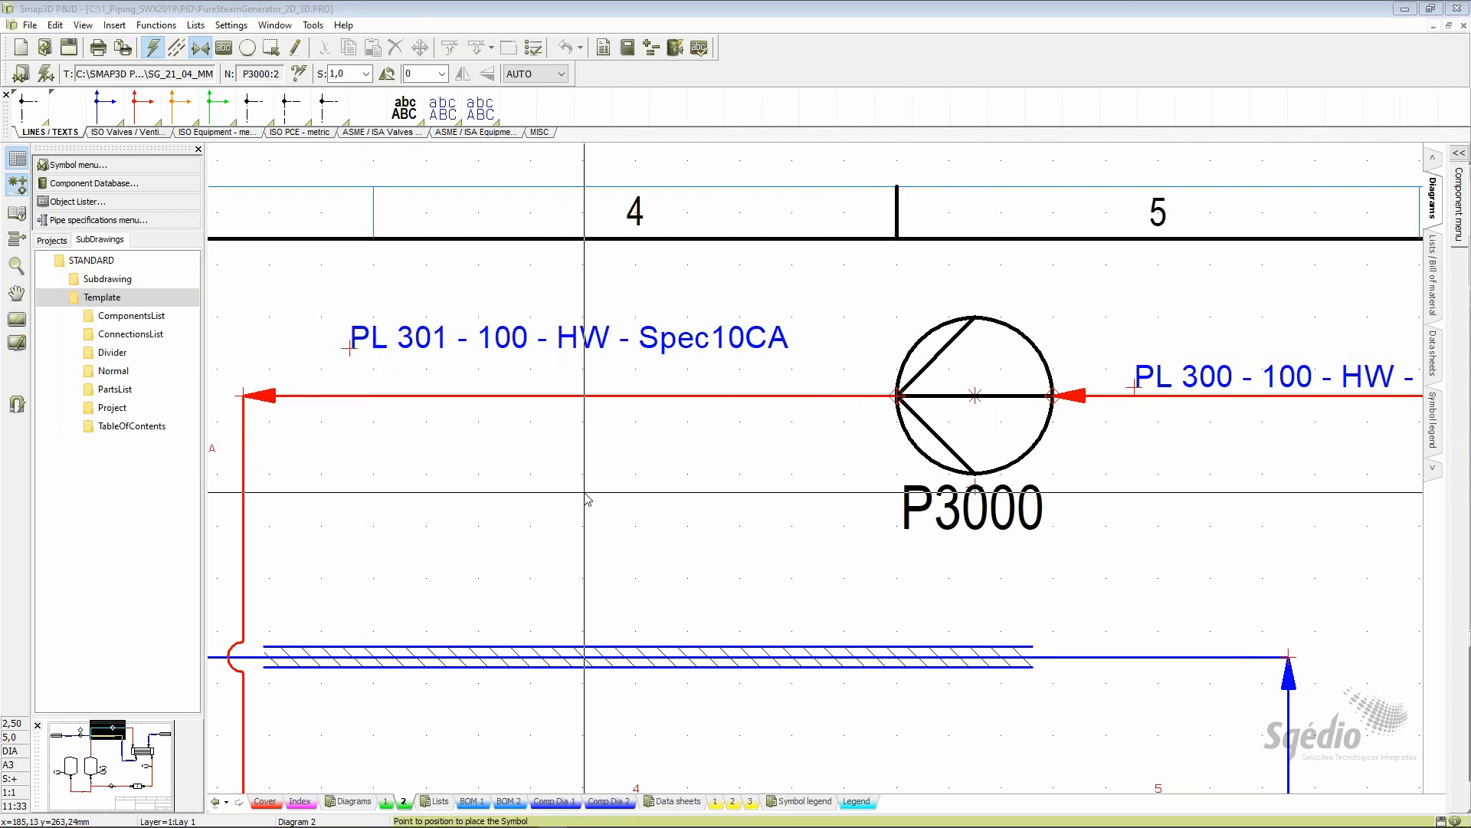
scroll(816, 360, "down", 1)
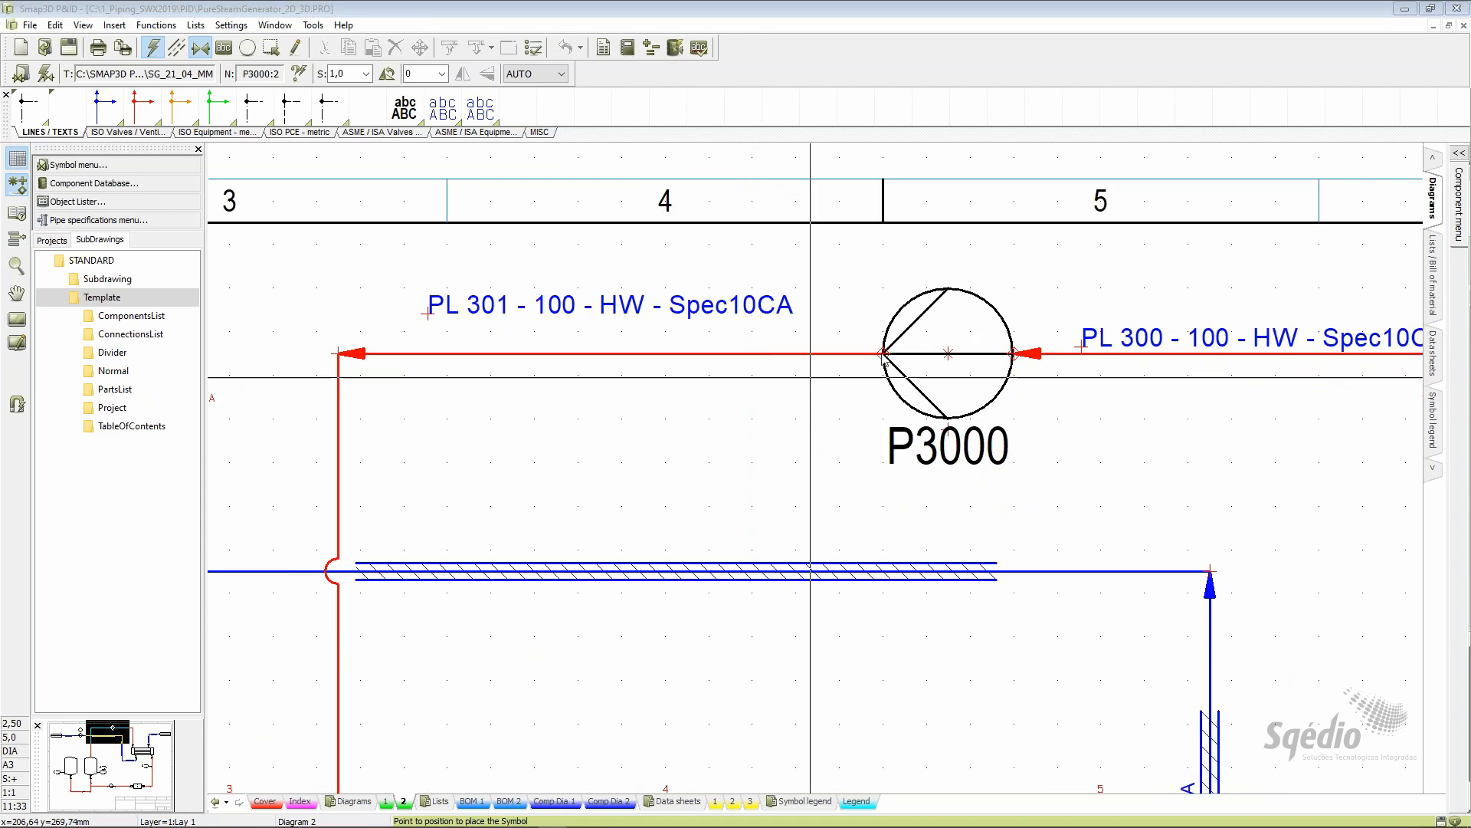
left_click(919, 352)
double_click(919, 352)
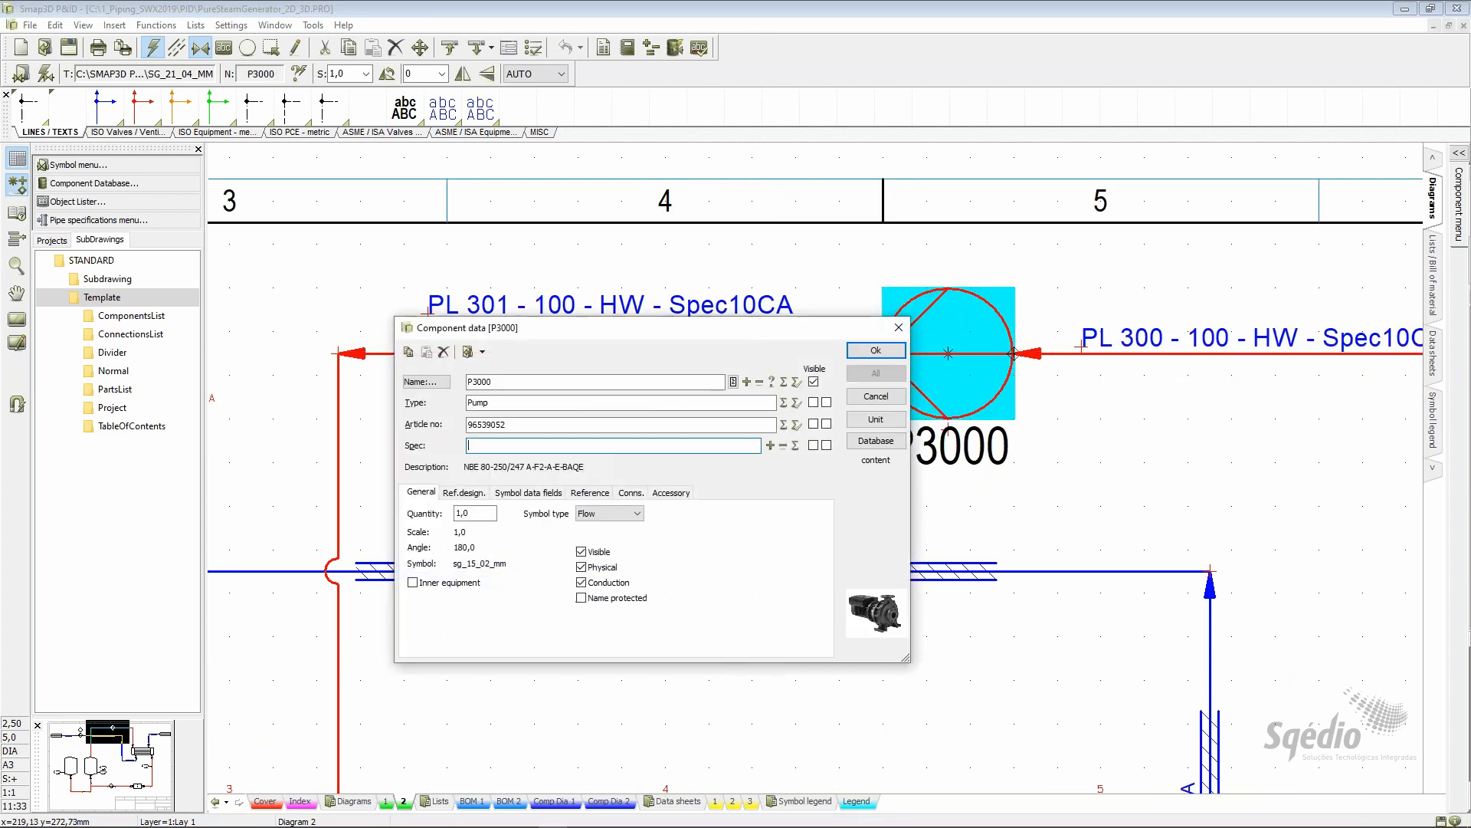
left_click(631, 495)
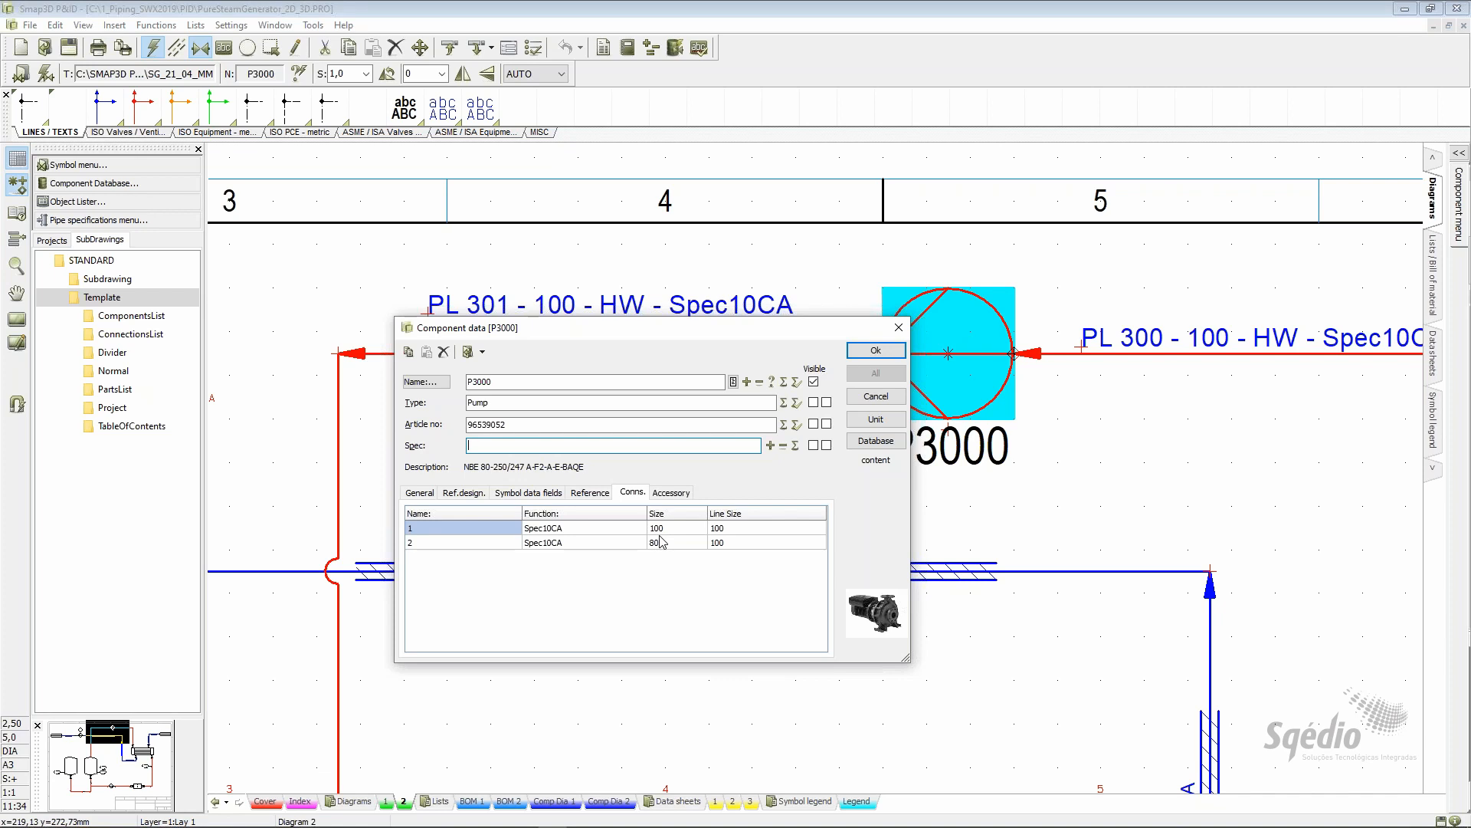
left_click(875, 350)
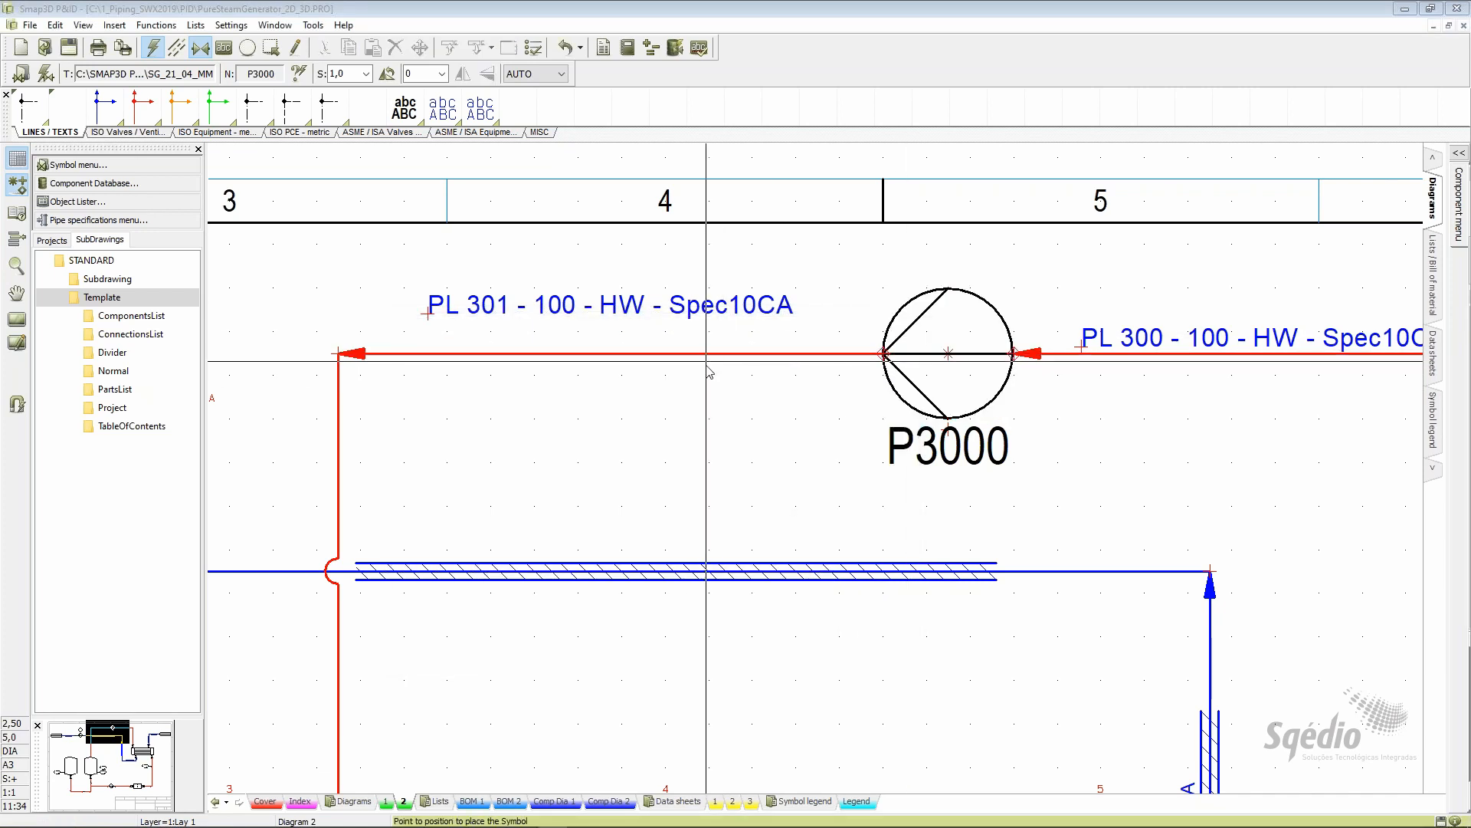
Move PL 301's text anchor to the line's vertical segment above vessel B2001
scroll(728, 337, "down", 2)
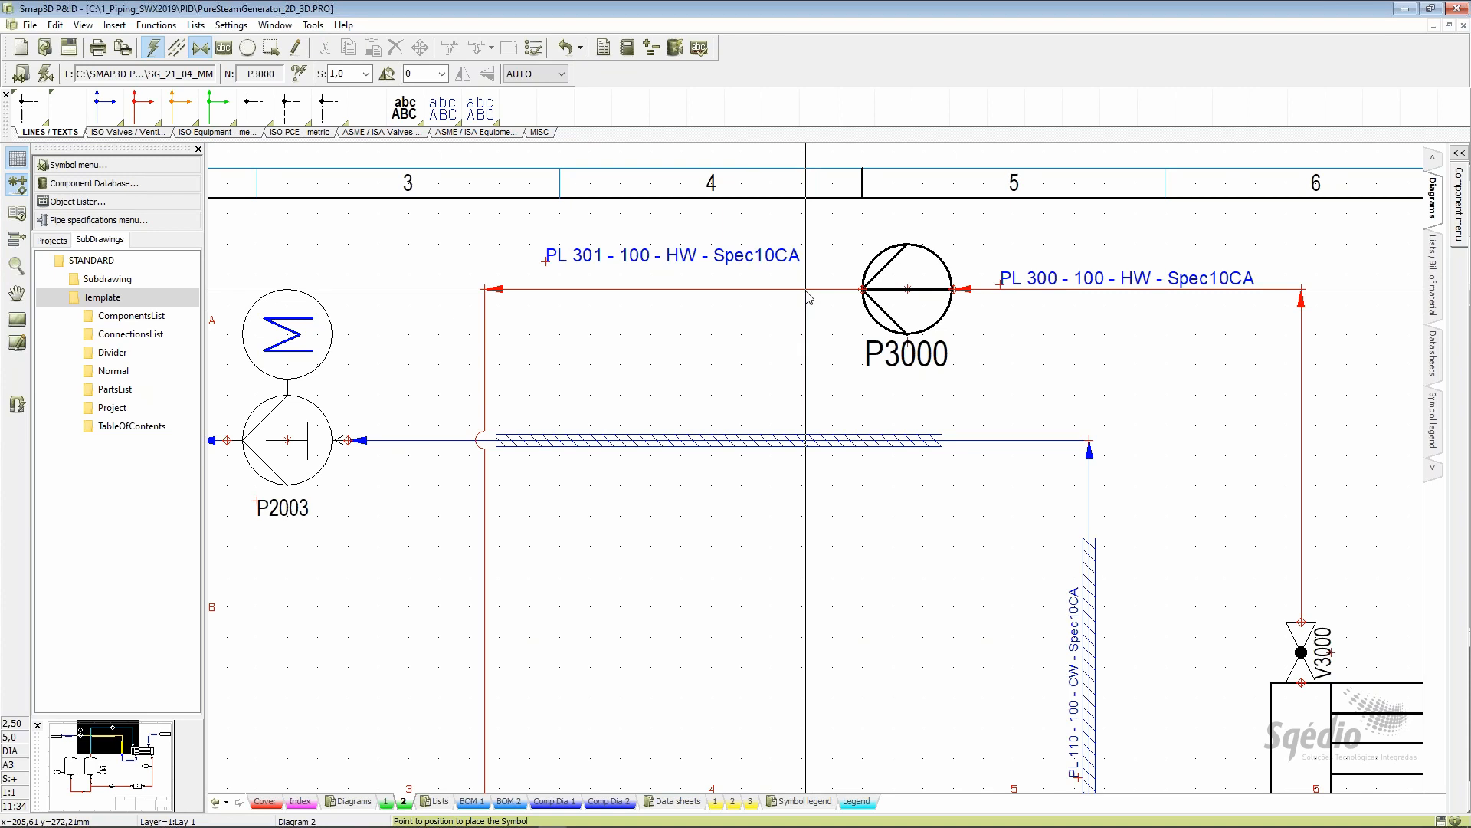
scroll(554, 628, "up", 1)
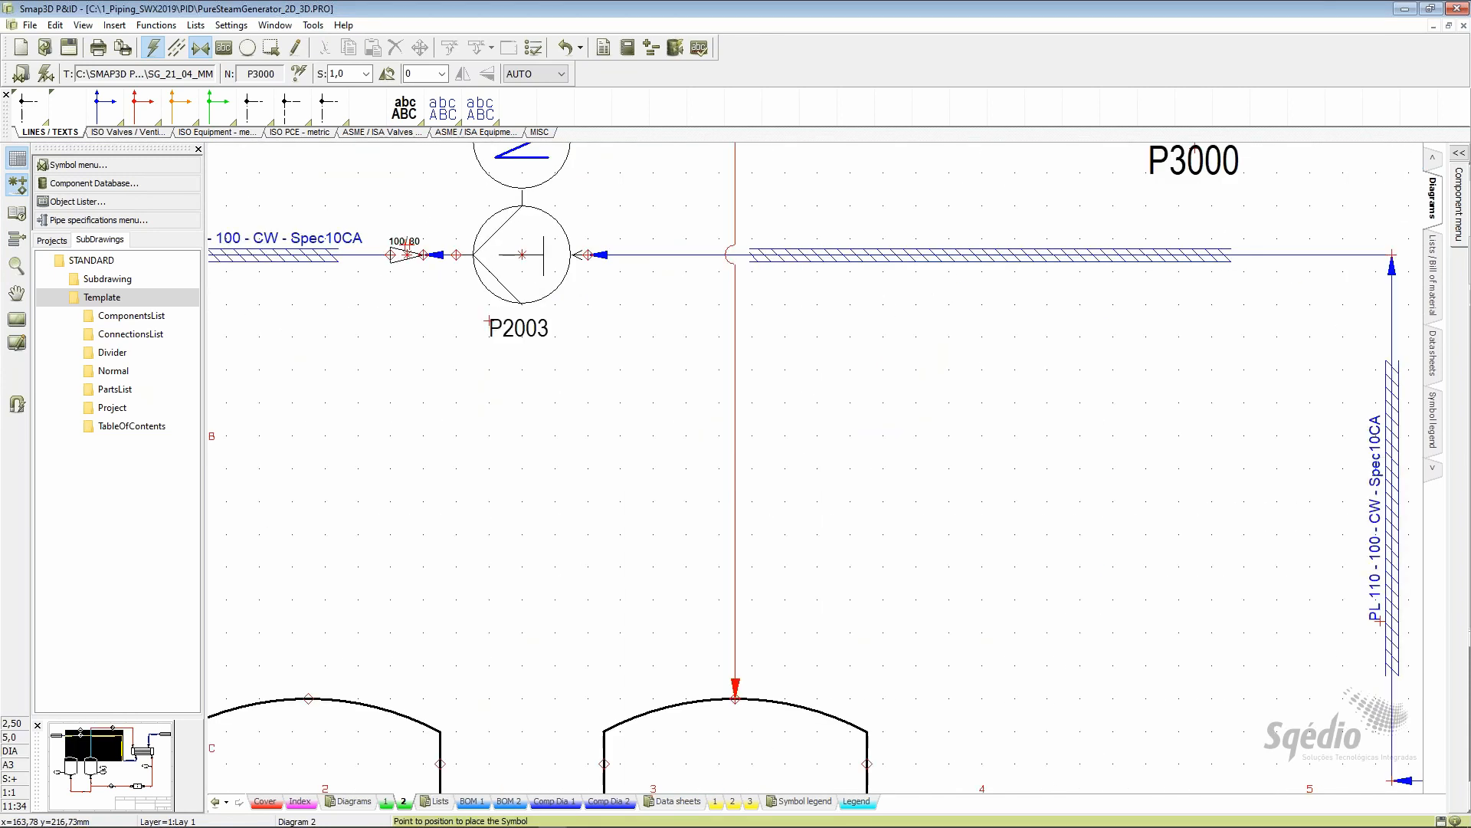
scroll(816, 431, "down", 2)
left_click(769, 398)
right_click(769, 405)
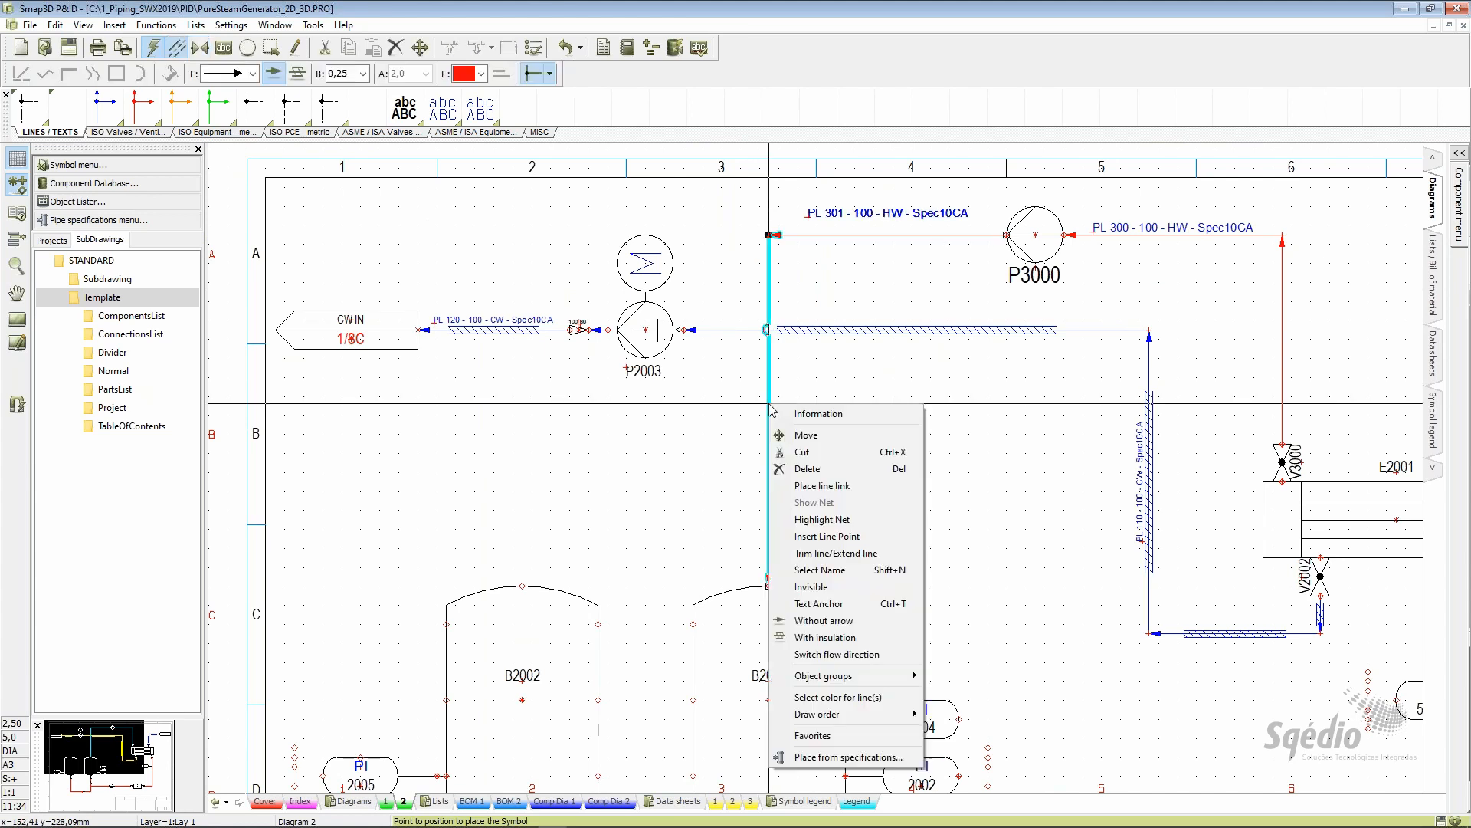
left_click(833, 605)
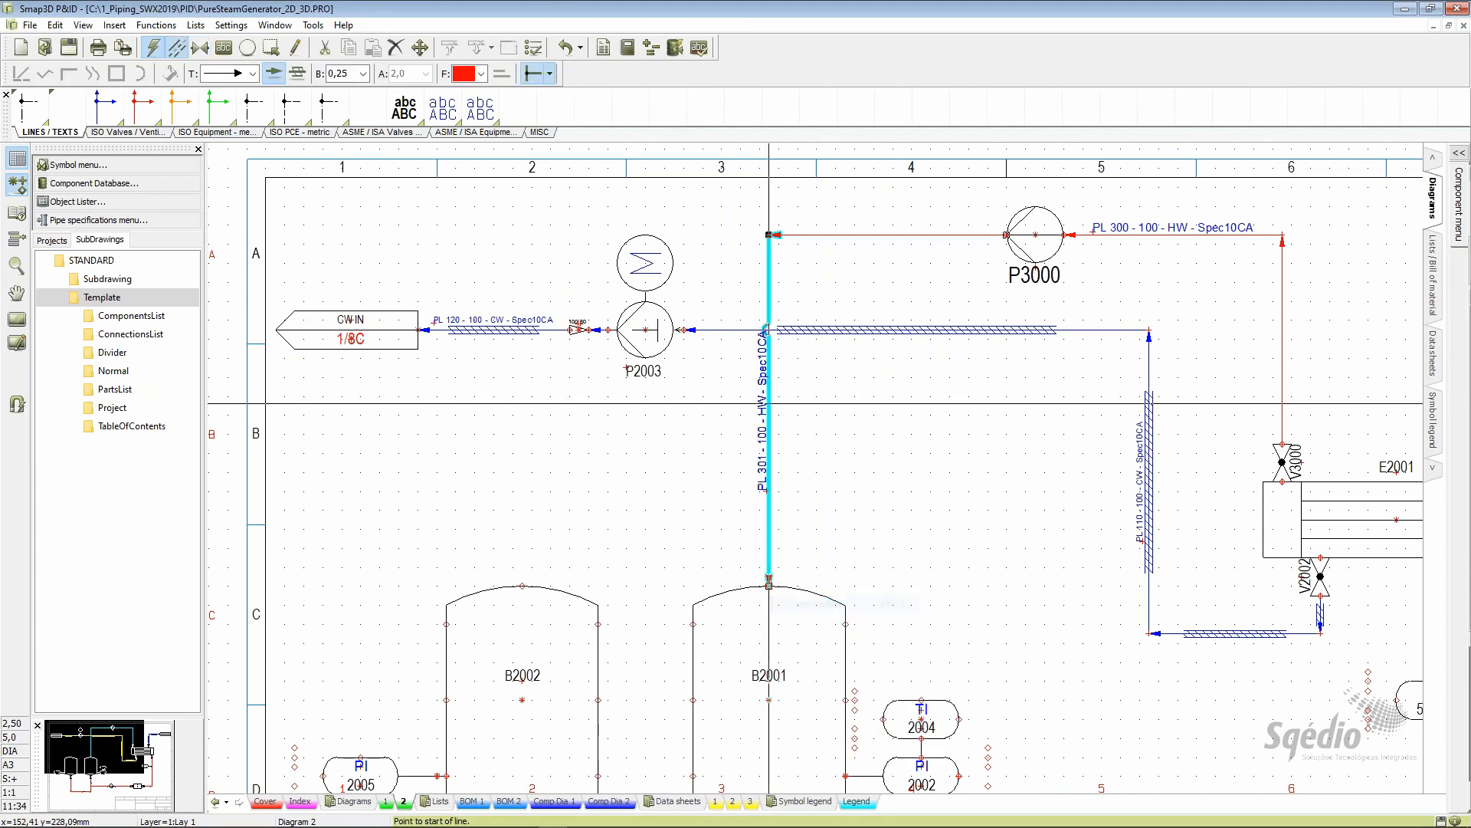
Place the reducer symbol SG_24_17A_MM on PL 301's horizontal segment, between pump P3000 and the corner above vessel B2001
scroll(824, 205, "down", 1)
scroll(824, 205, "up", 1)
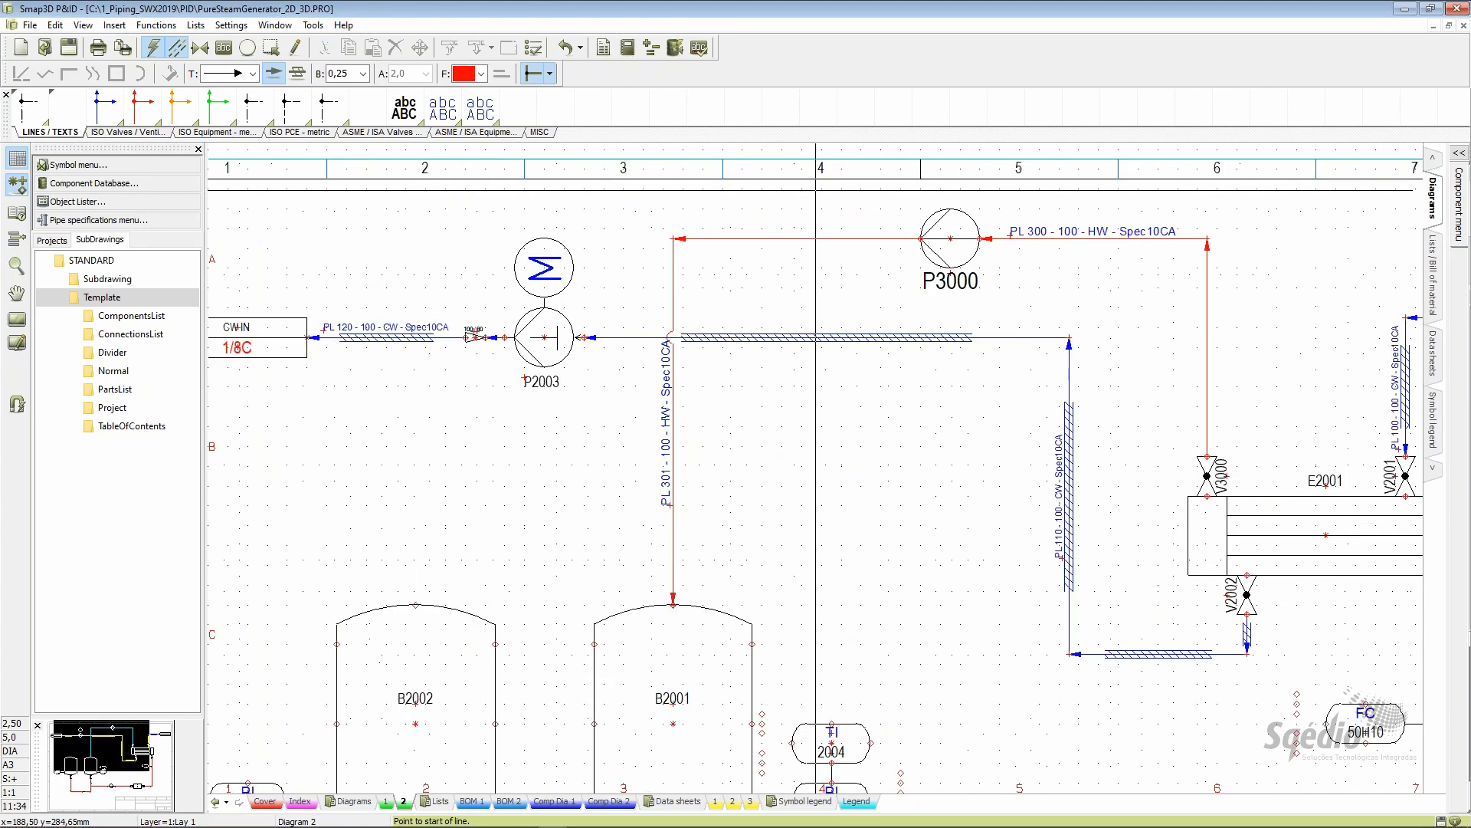
left_click(538, 132)
left_click(219, 110)
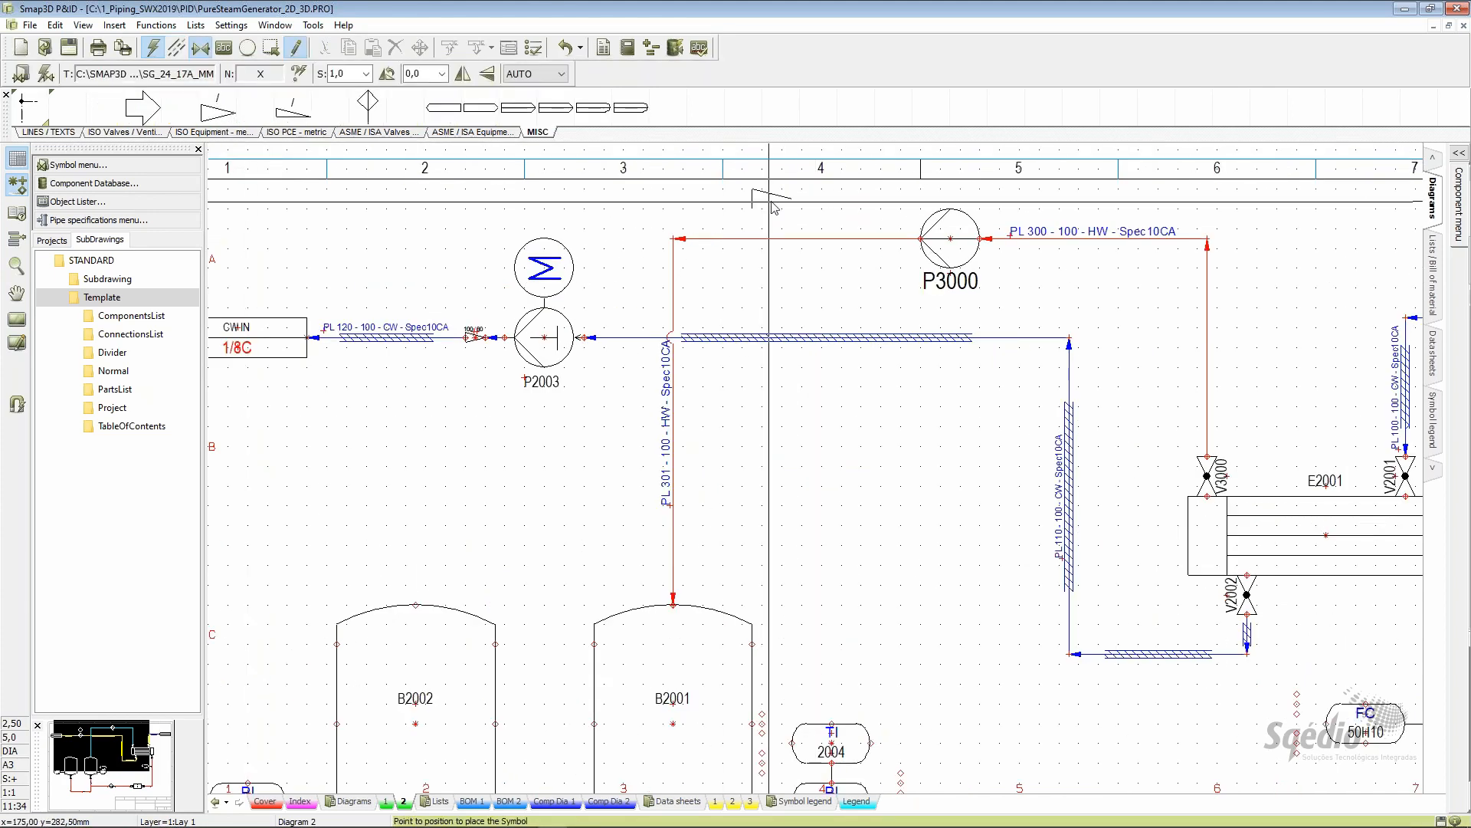
scroll(761, 212, "down", 1)
scroll(761, 212, "up", 1)
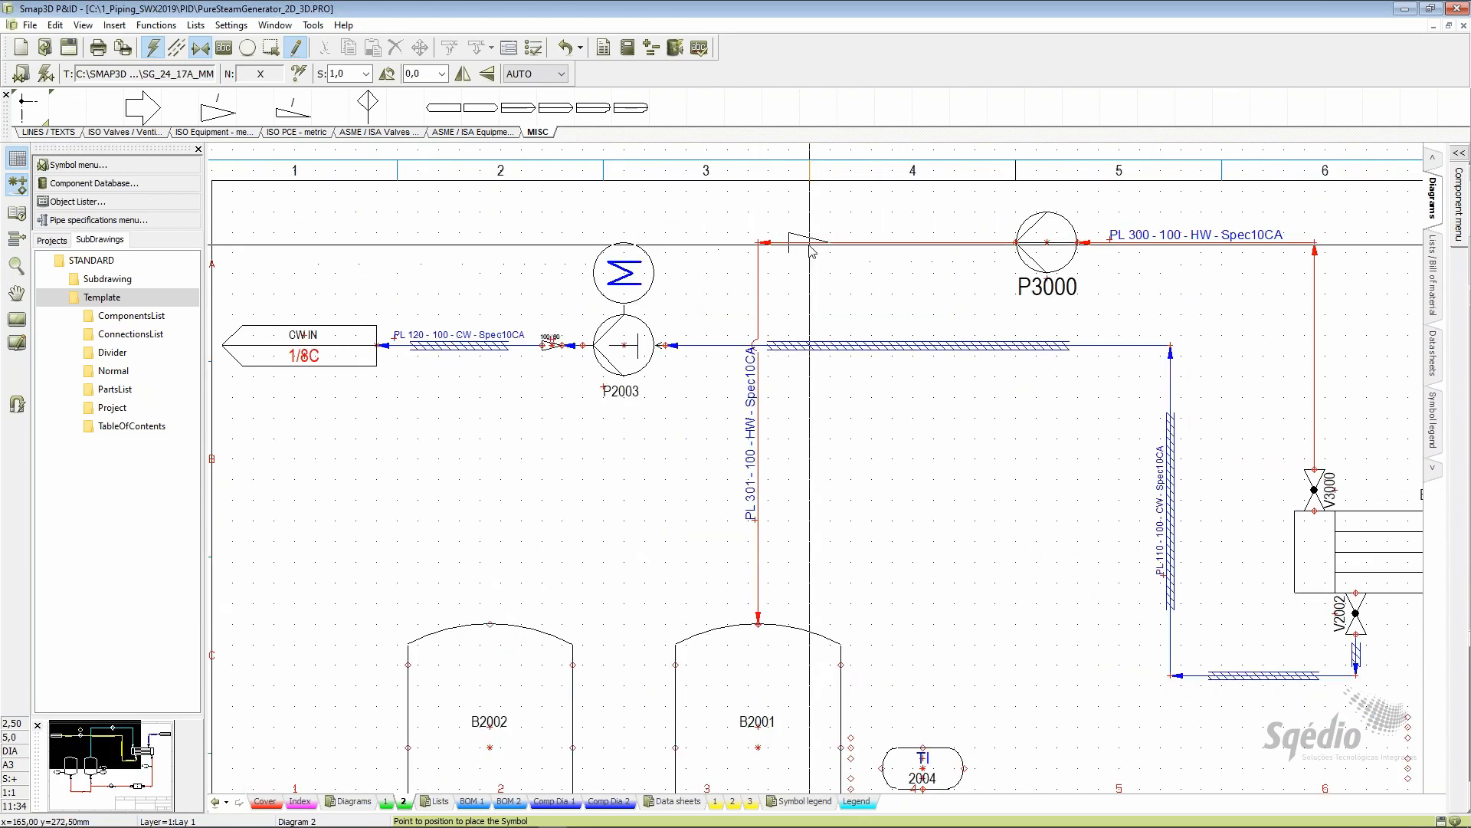
left_click(811, 251)
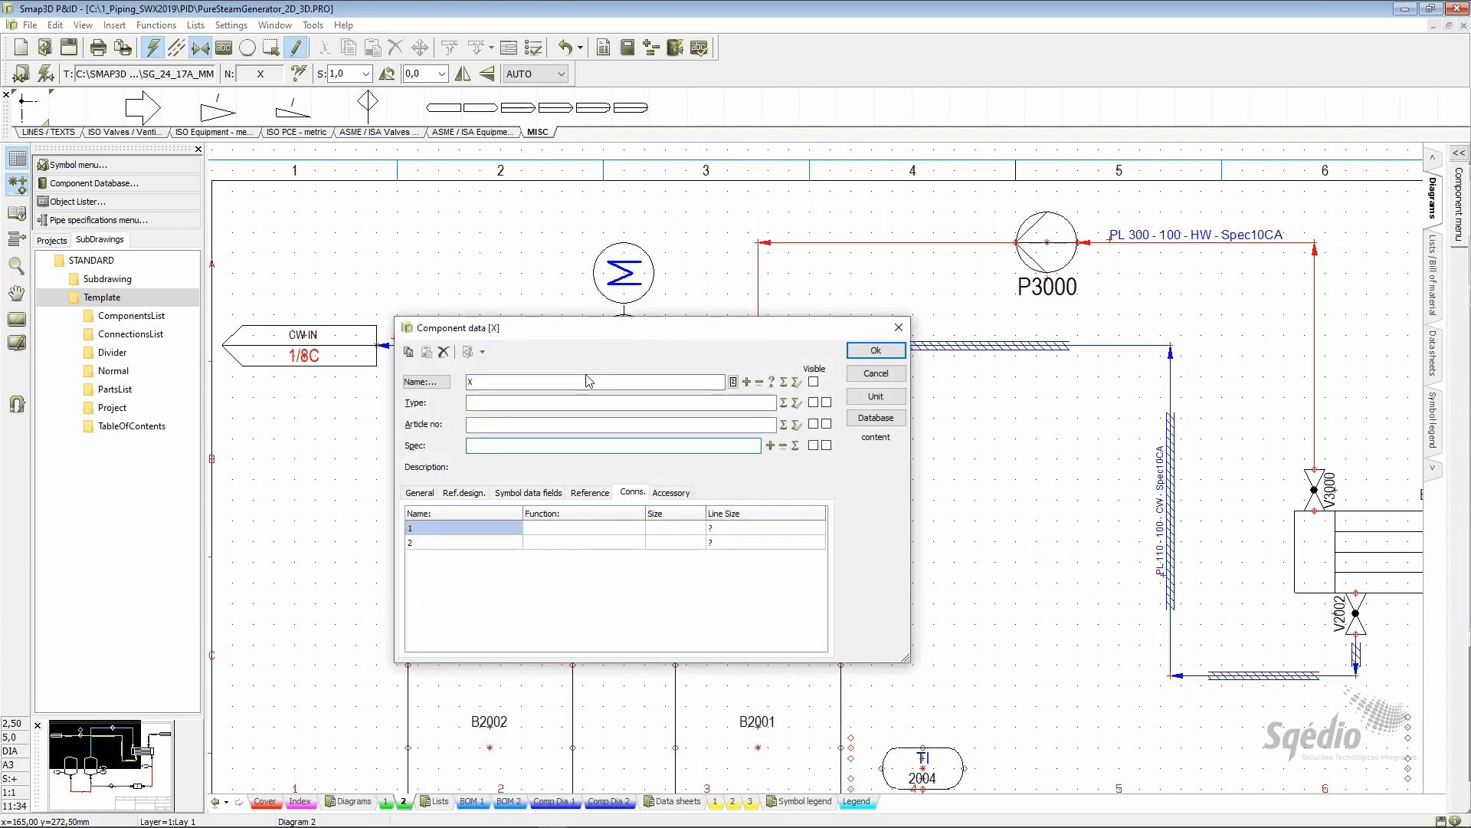
Look through the names already in use and give the reducer the next free name, X8
type("8")
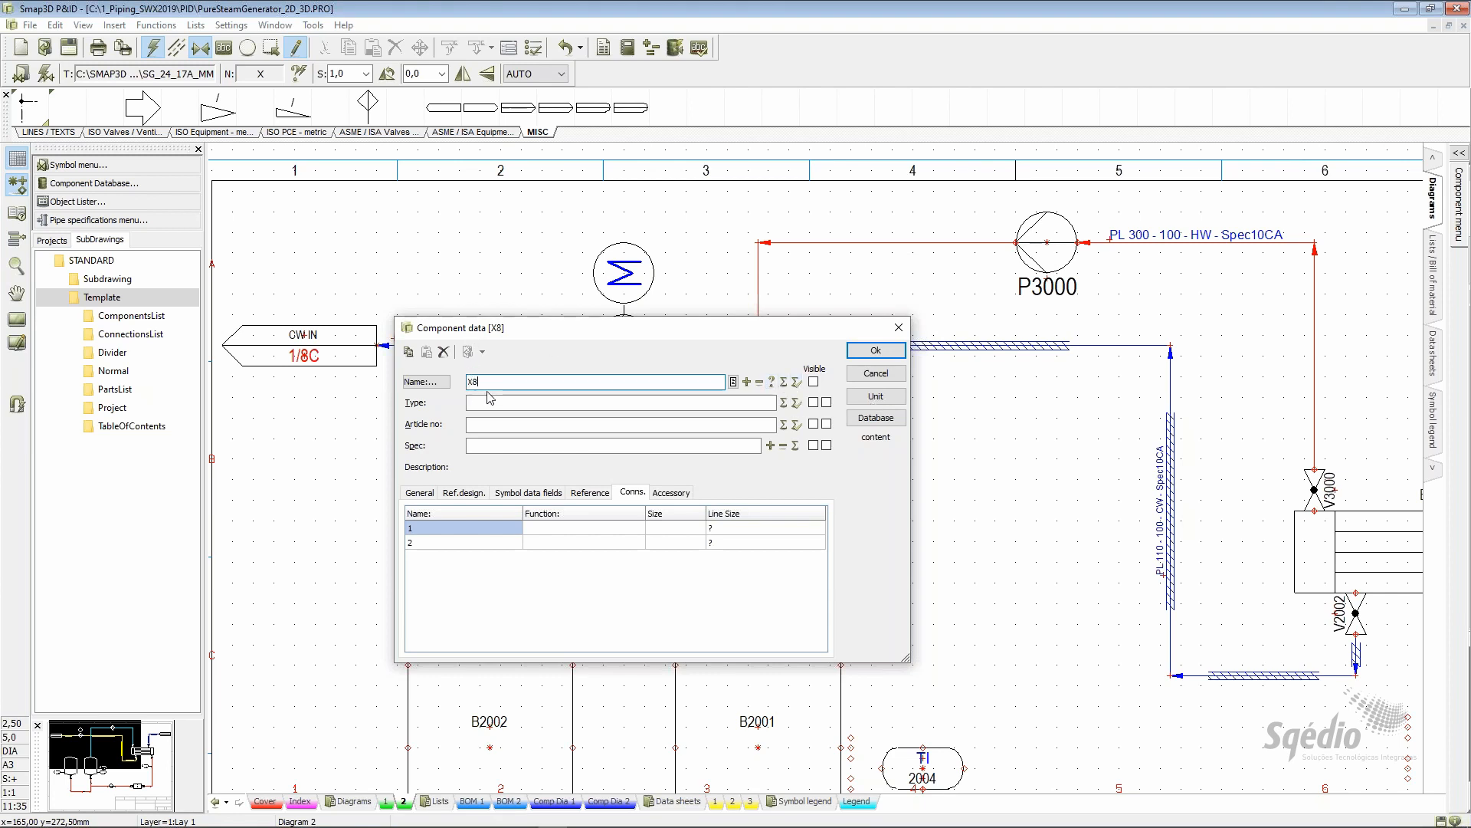
key("BackSpace")
type("8")
left_click(771, 381)
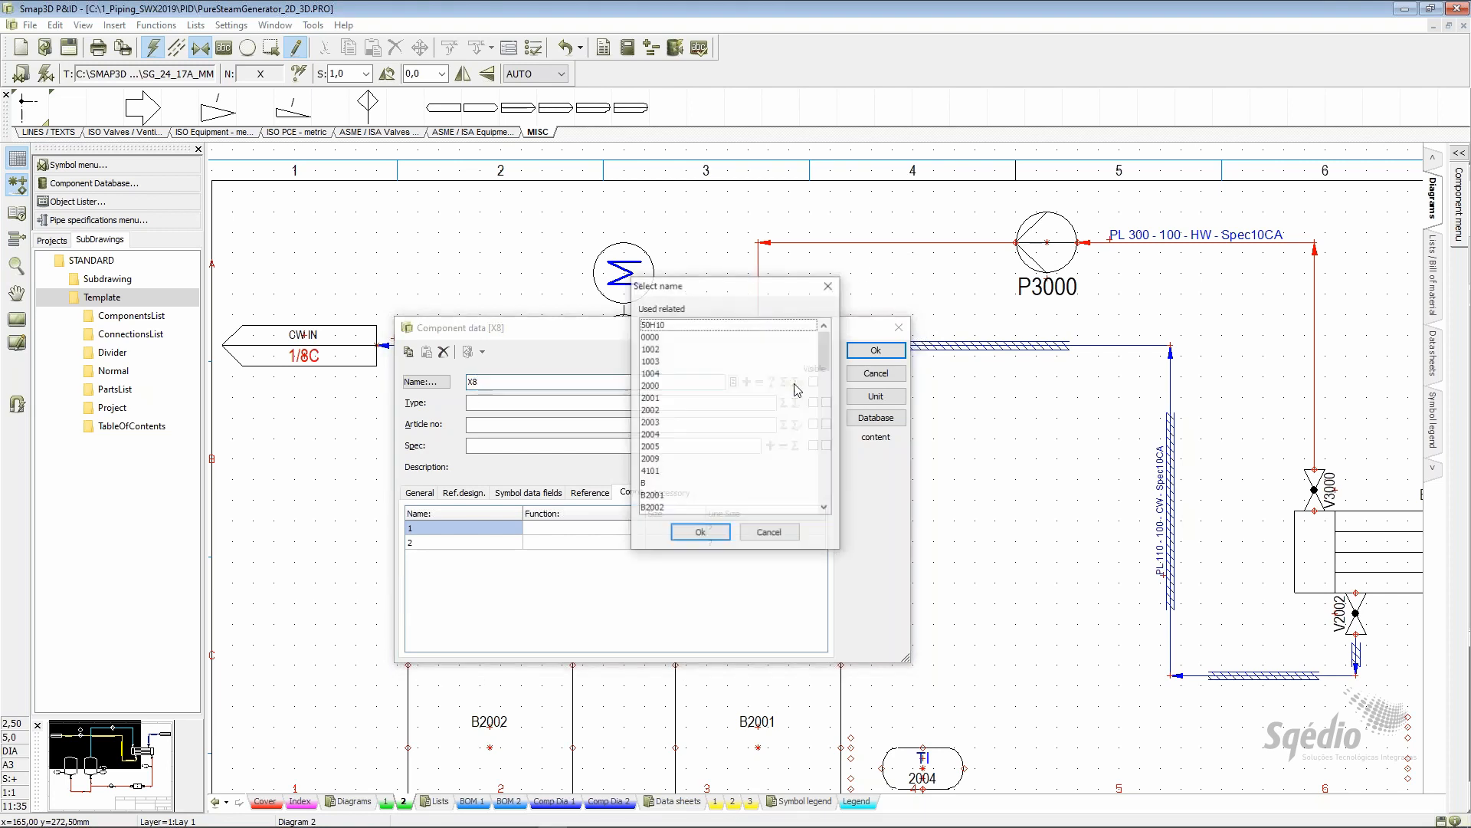
scroll(753, 374, "down", 20)
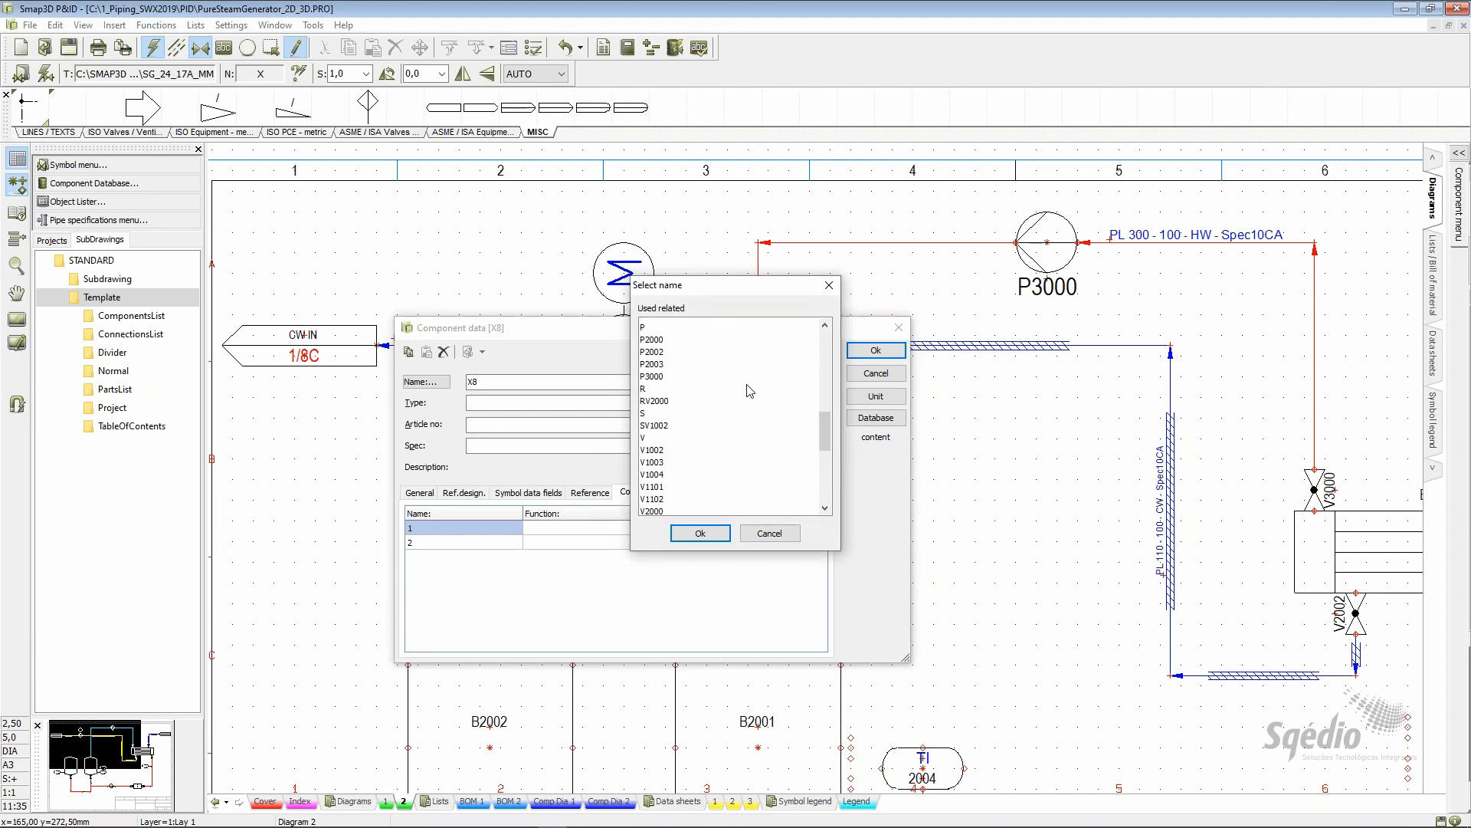
scroll(753, 404, "down", 2)
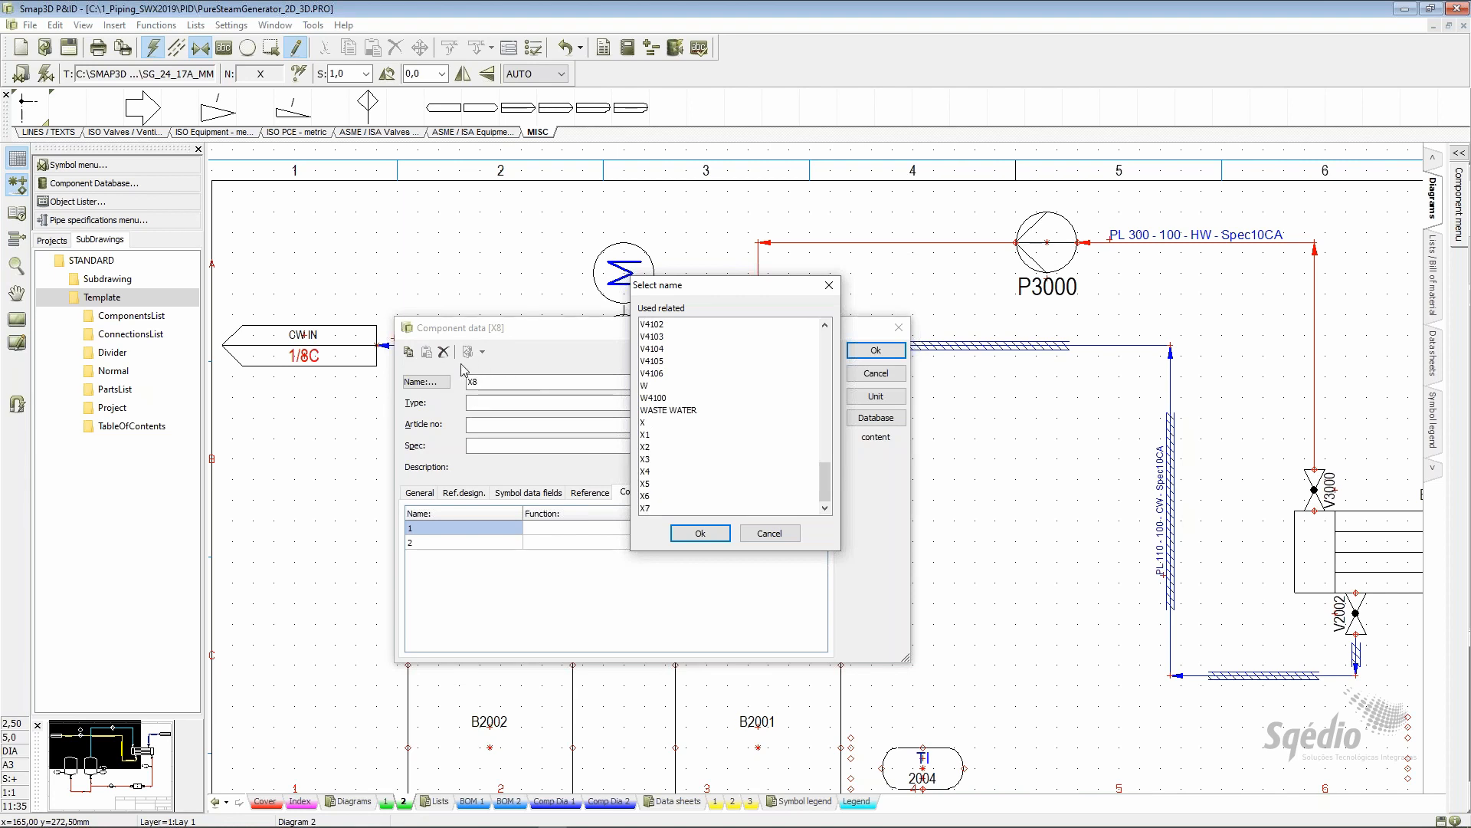
left_click(721, 534)
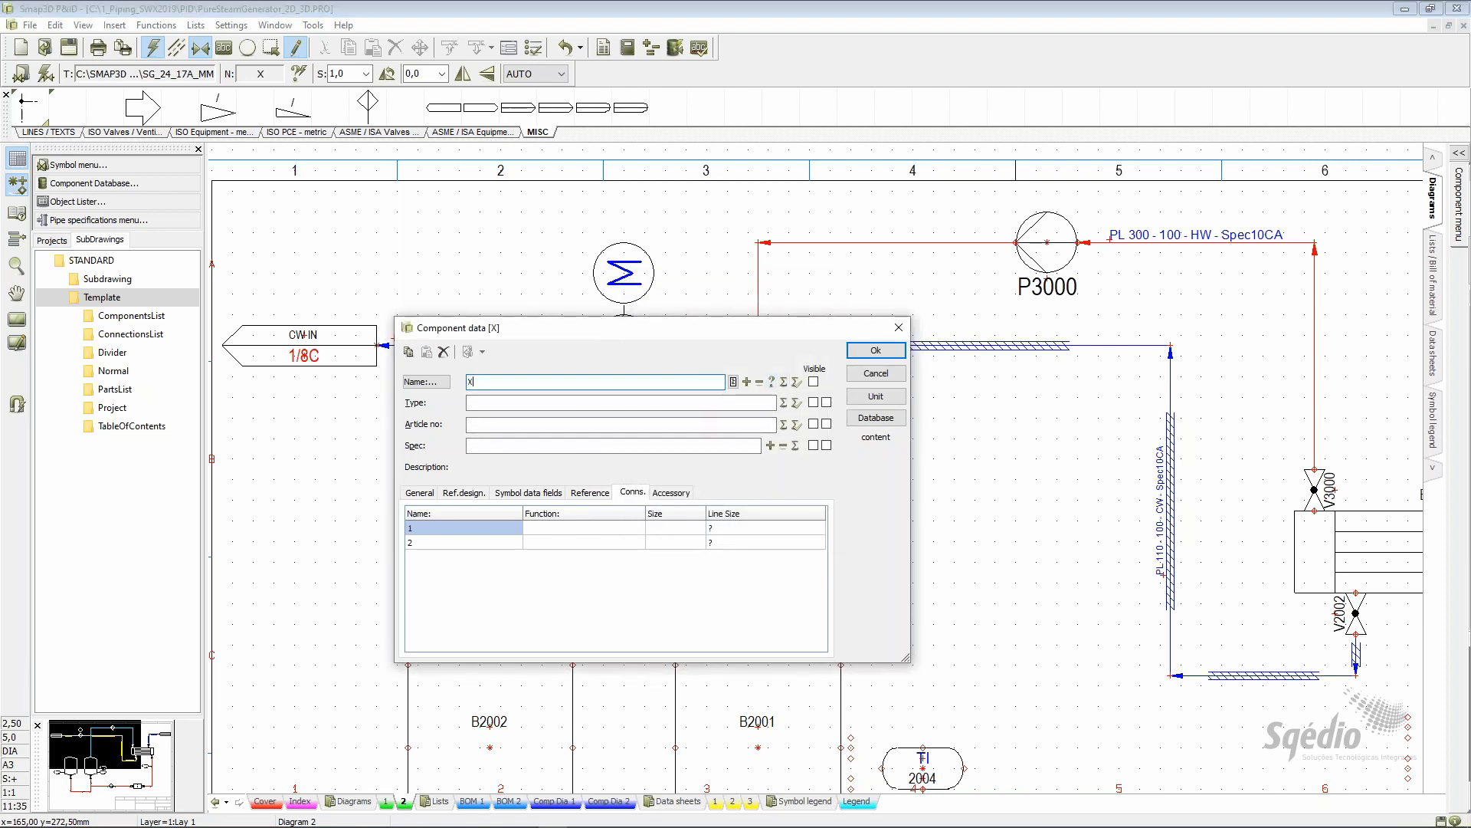
left_click(774, 382)
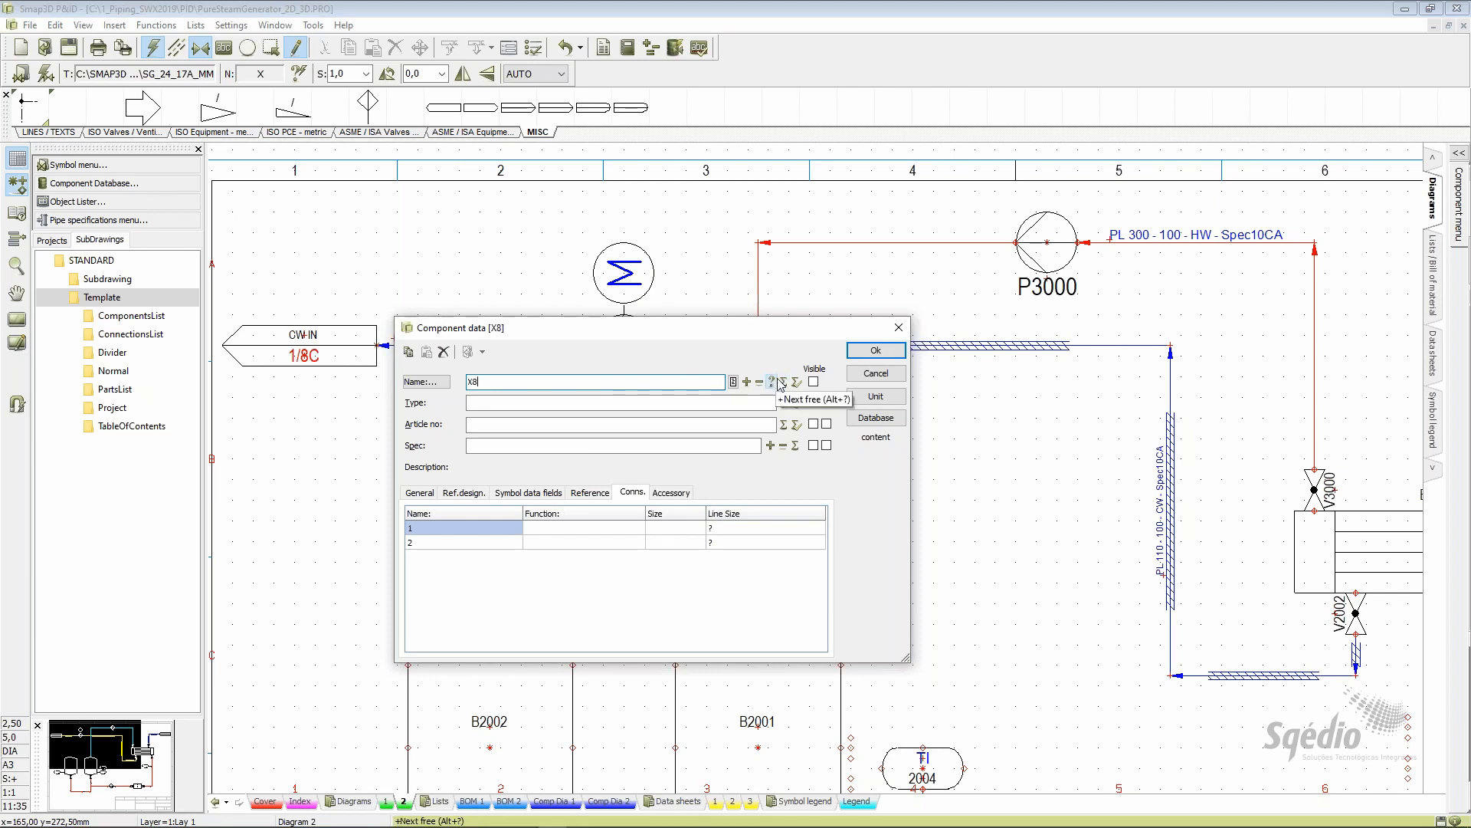
Assign the database component "Reducer concentric, general", article 125014, to reducer X8 and confirm its component data
left_click(876, 417)
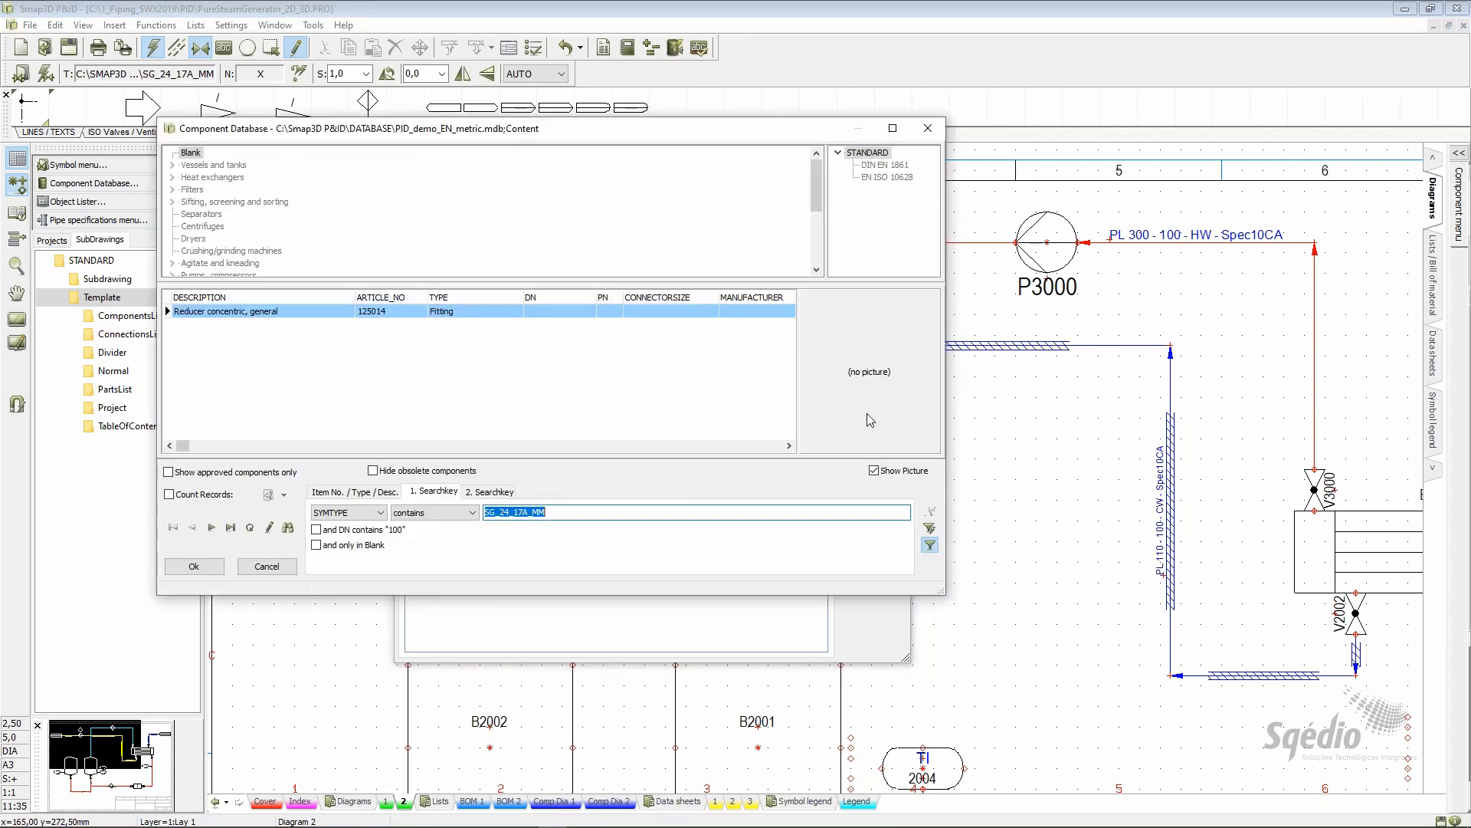
double_click(230, 311)
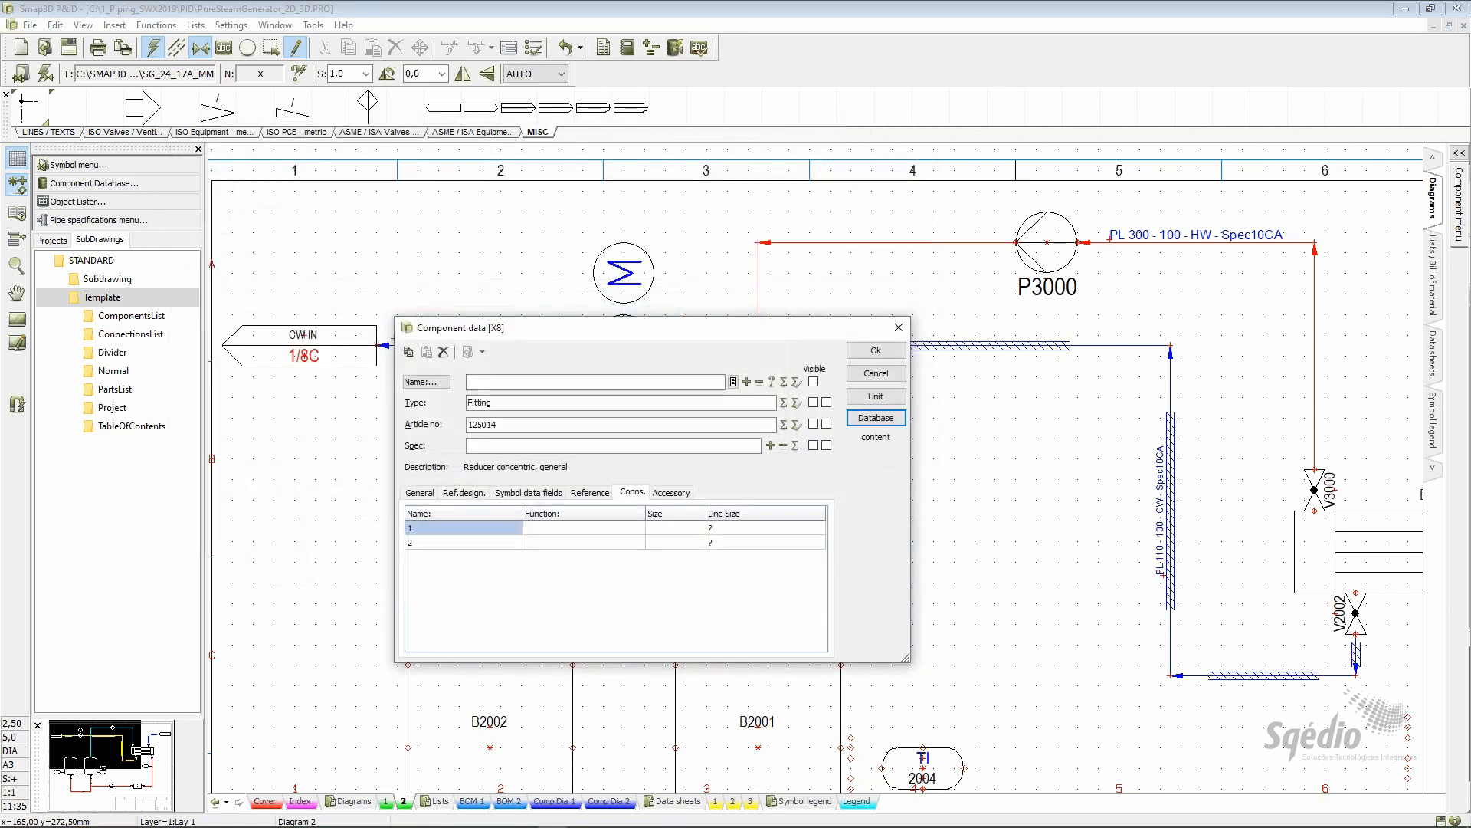
left_click(895, 351)
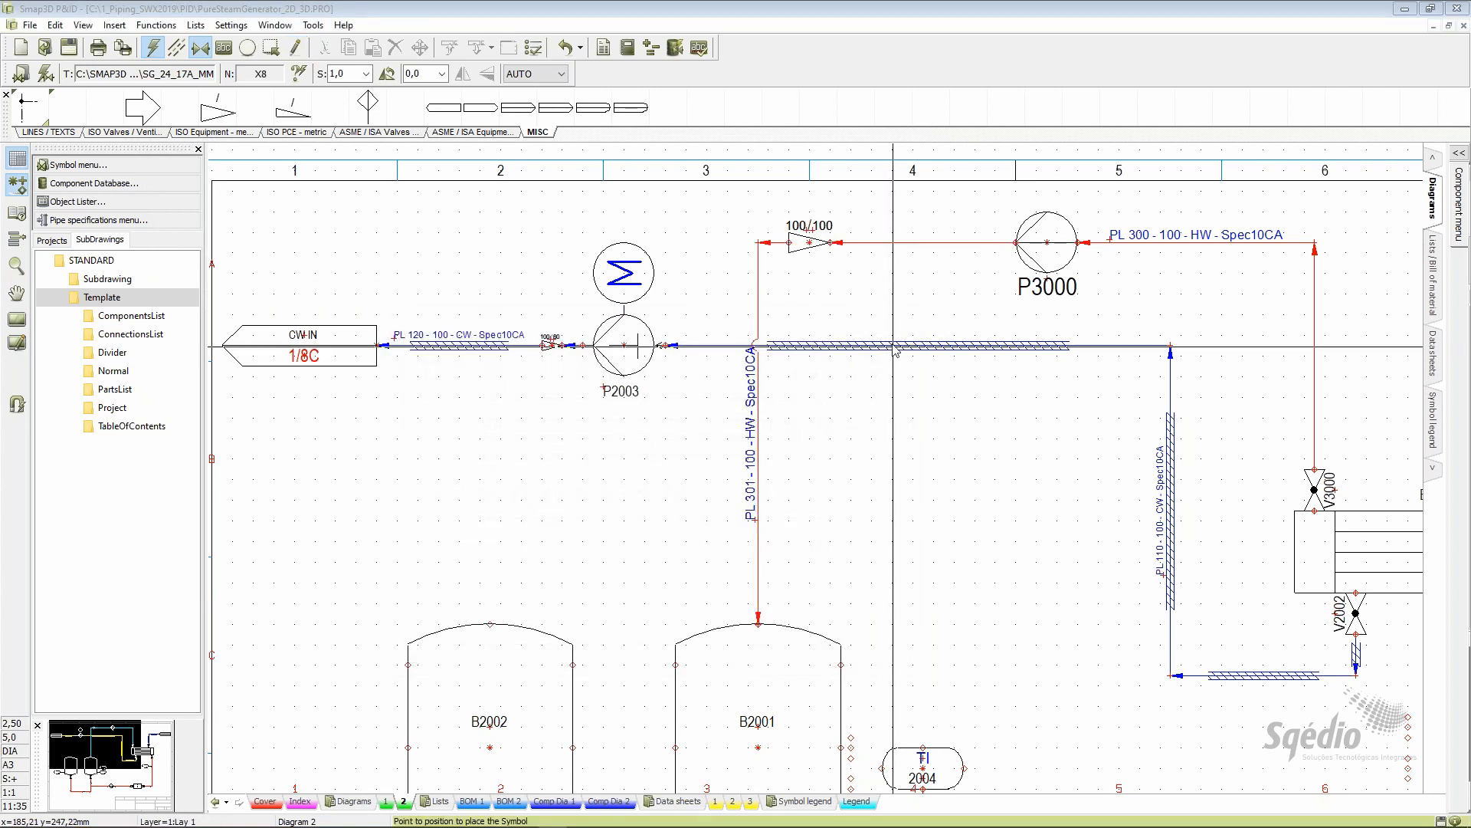
Set the PL 301 segment between pump P3000 and the reducer to DN 80 in Spec10CA and dismiss the component check
double_click(887, 244)
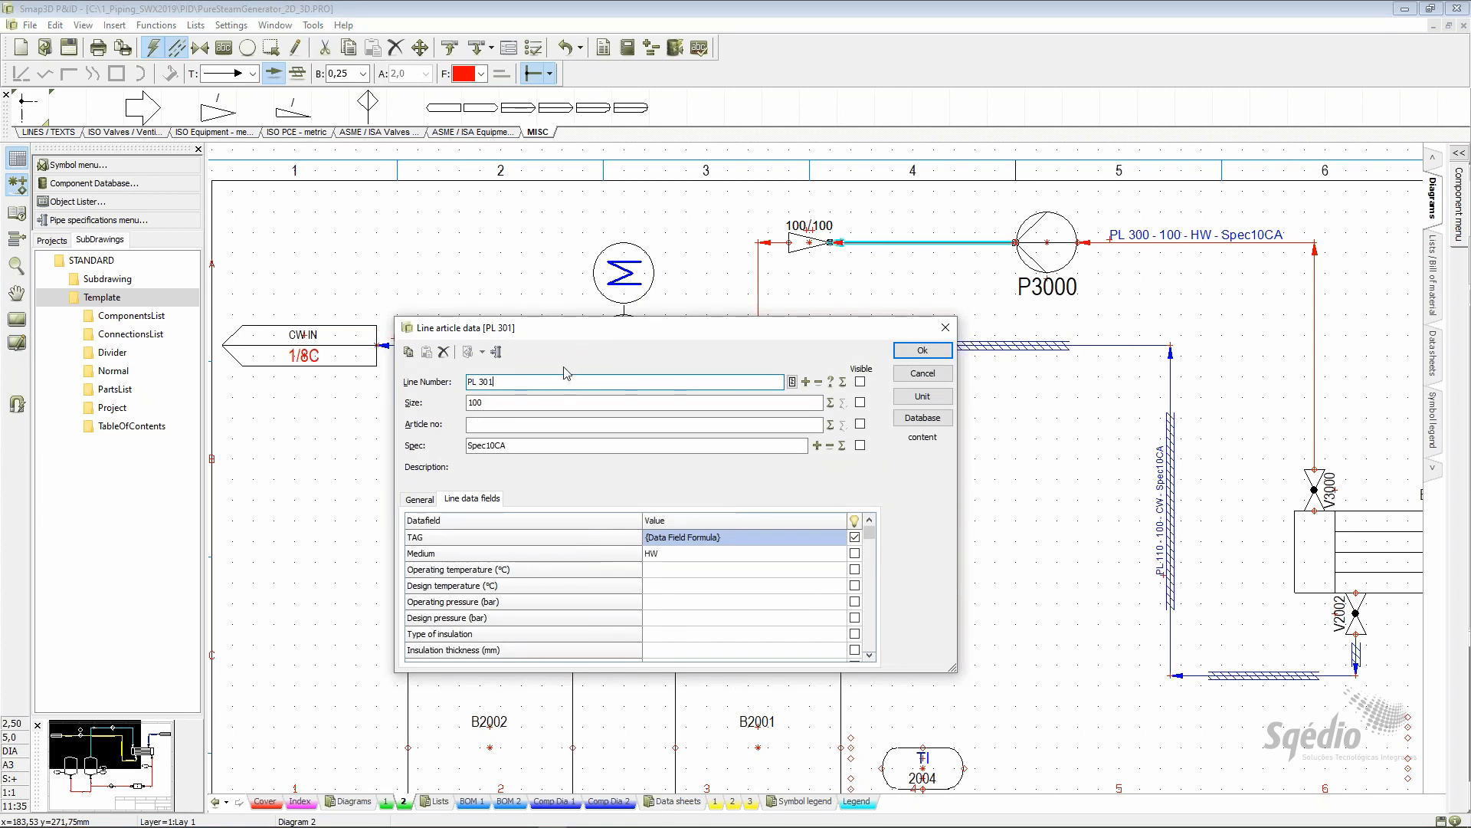
left_click(498, 353)
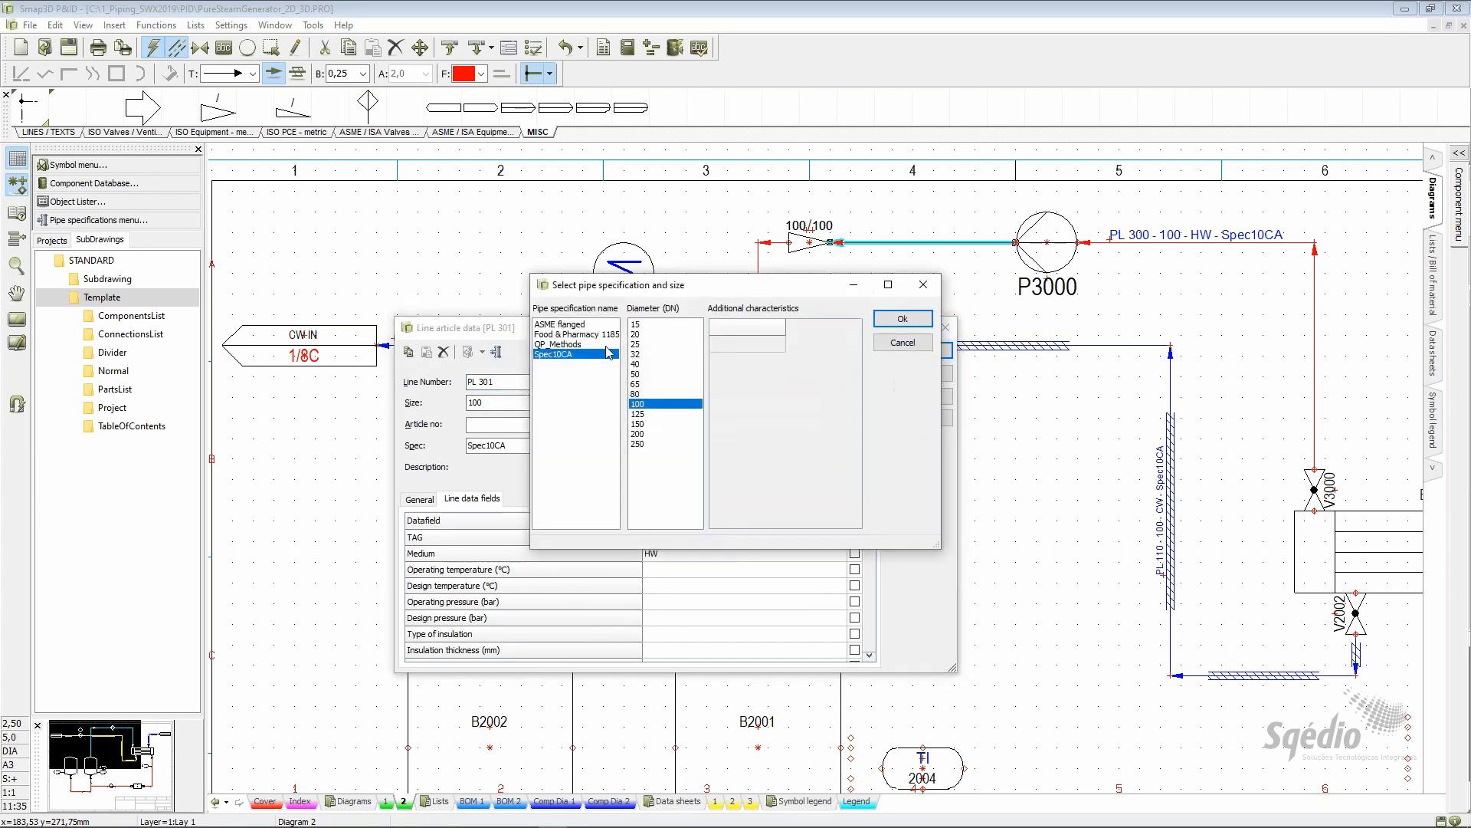
left_click(655, 394)
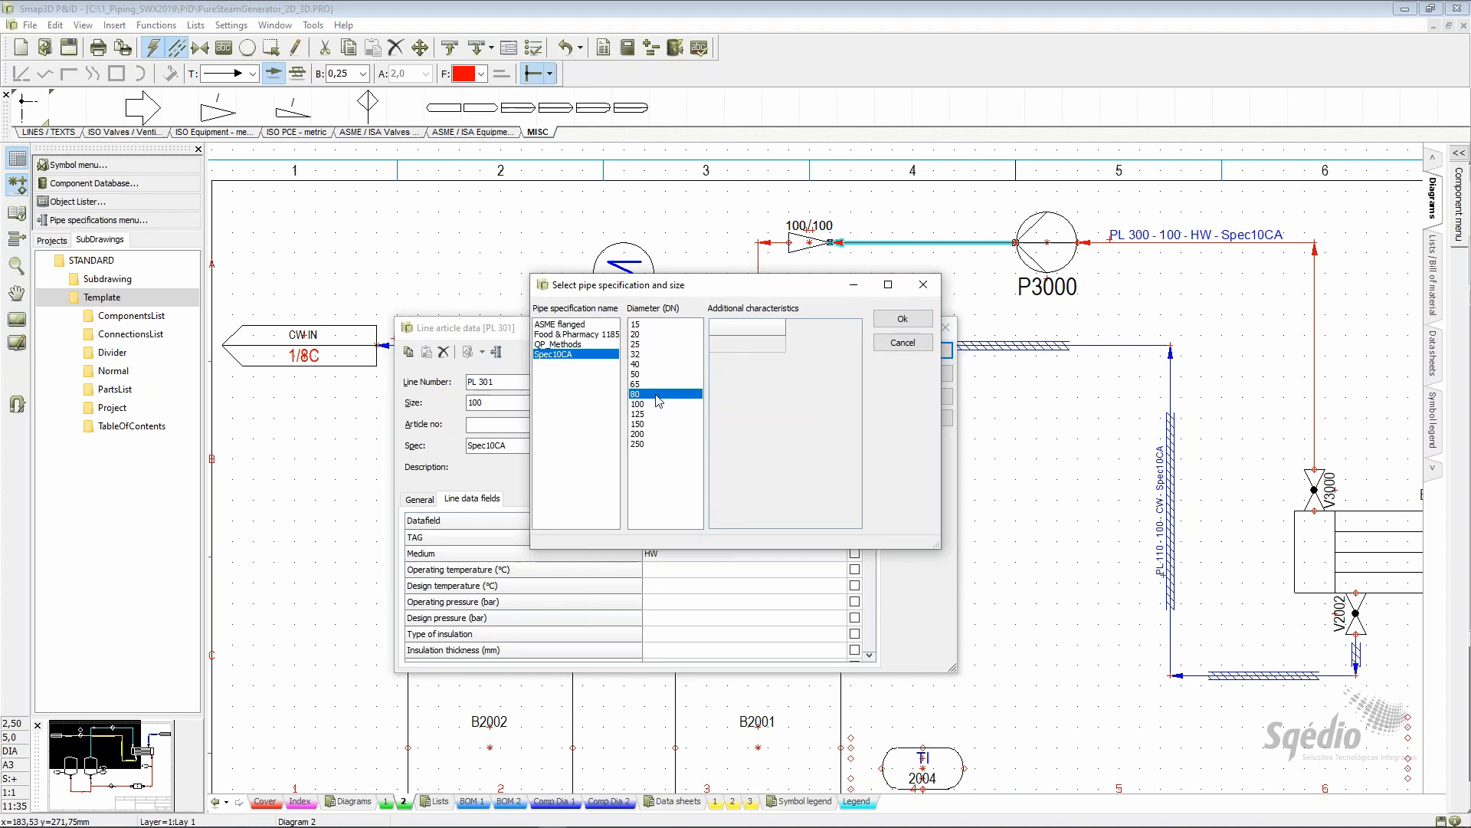
left_click(901, 319)
left_click(926, 350)
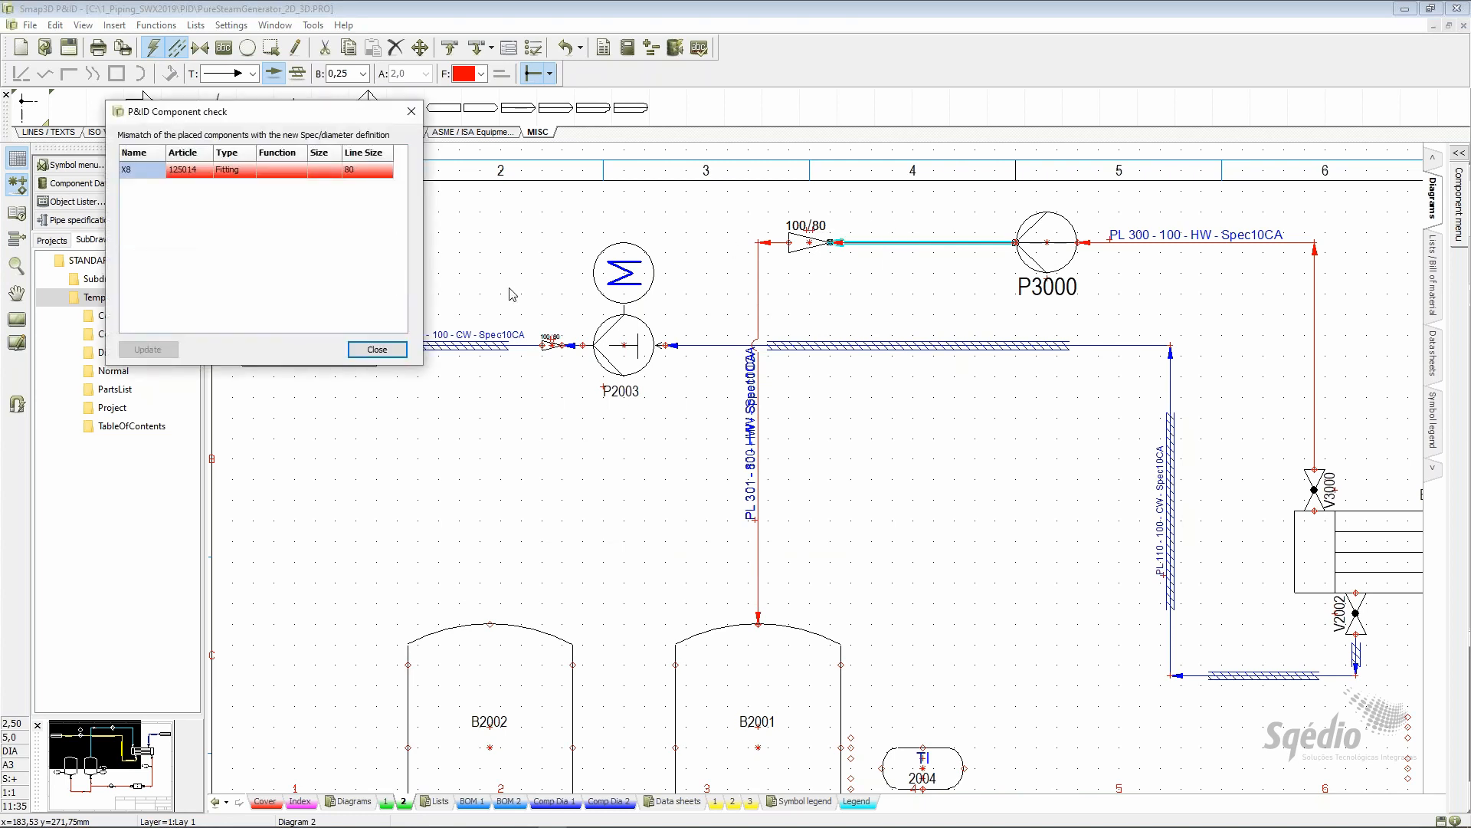
left_click(376, 349)
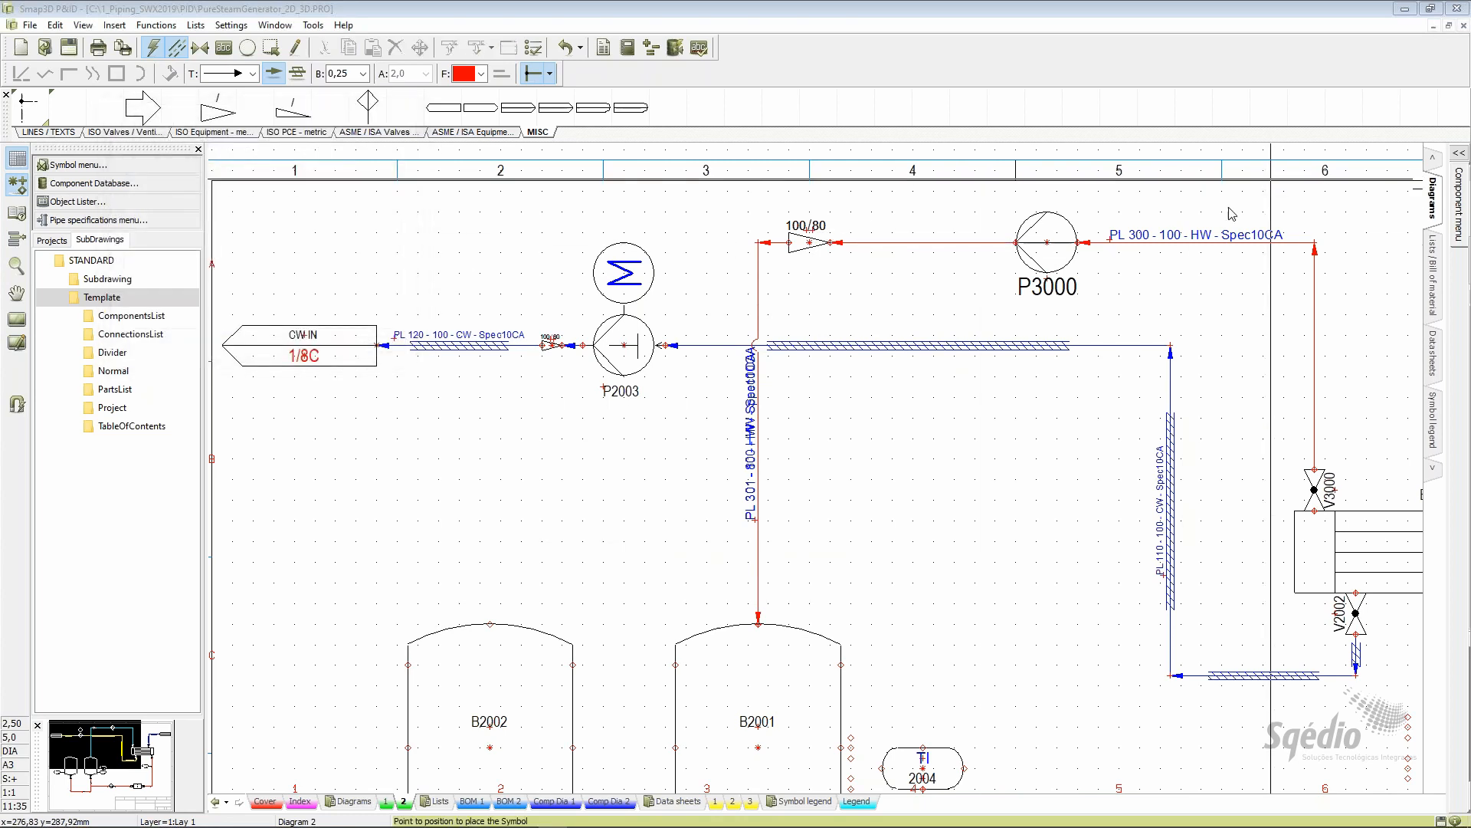
Set reducer X8's connection 1 size to 100 and fill in the size of connection 2
left_click(809, 249)
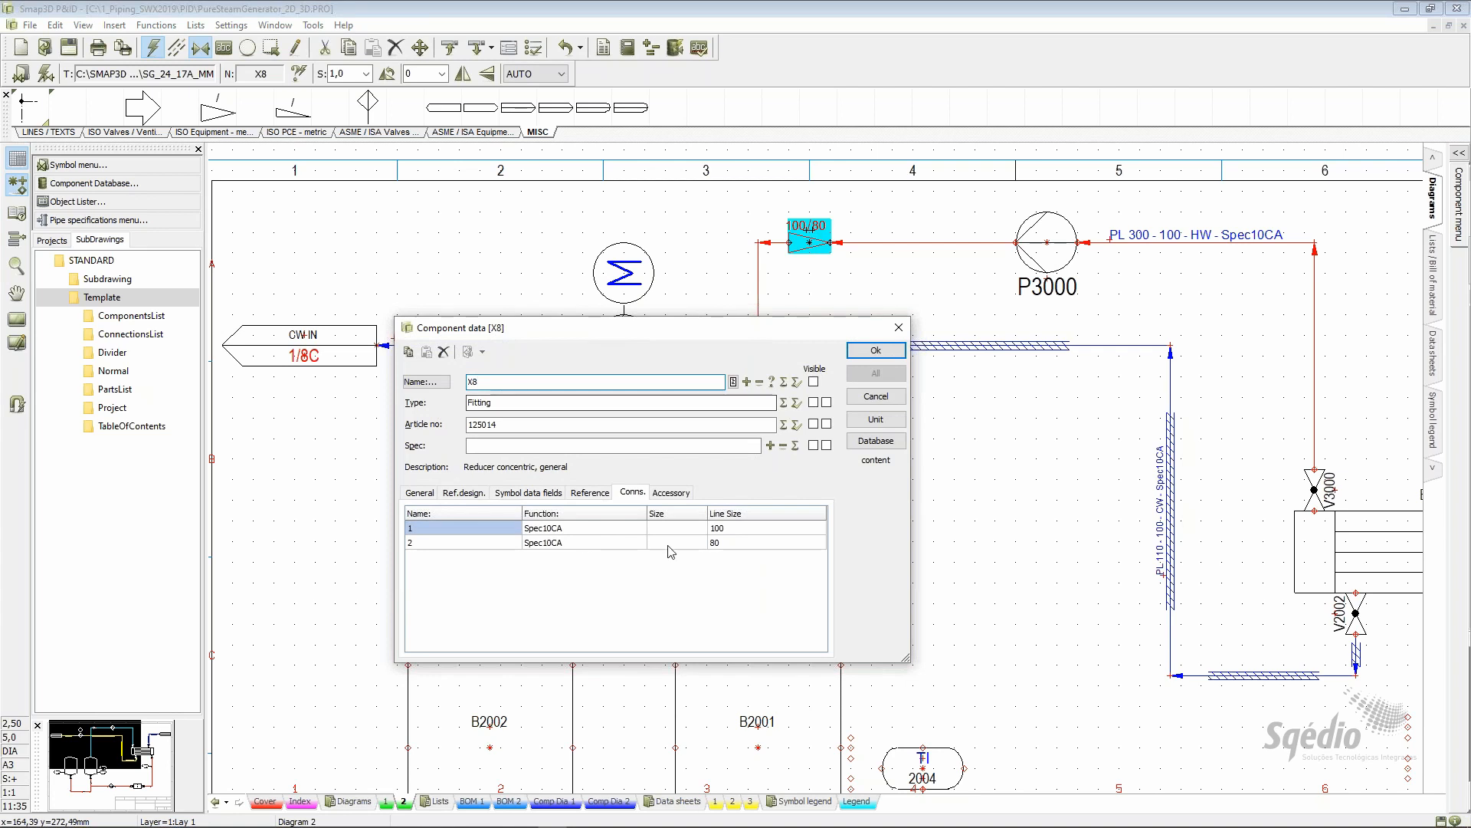
left_click(681, 527)
type("100")
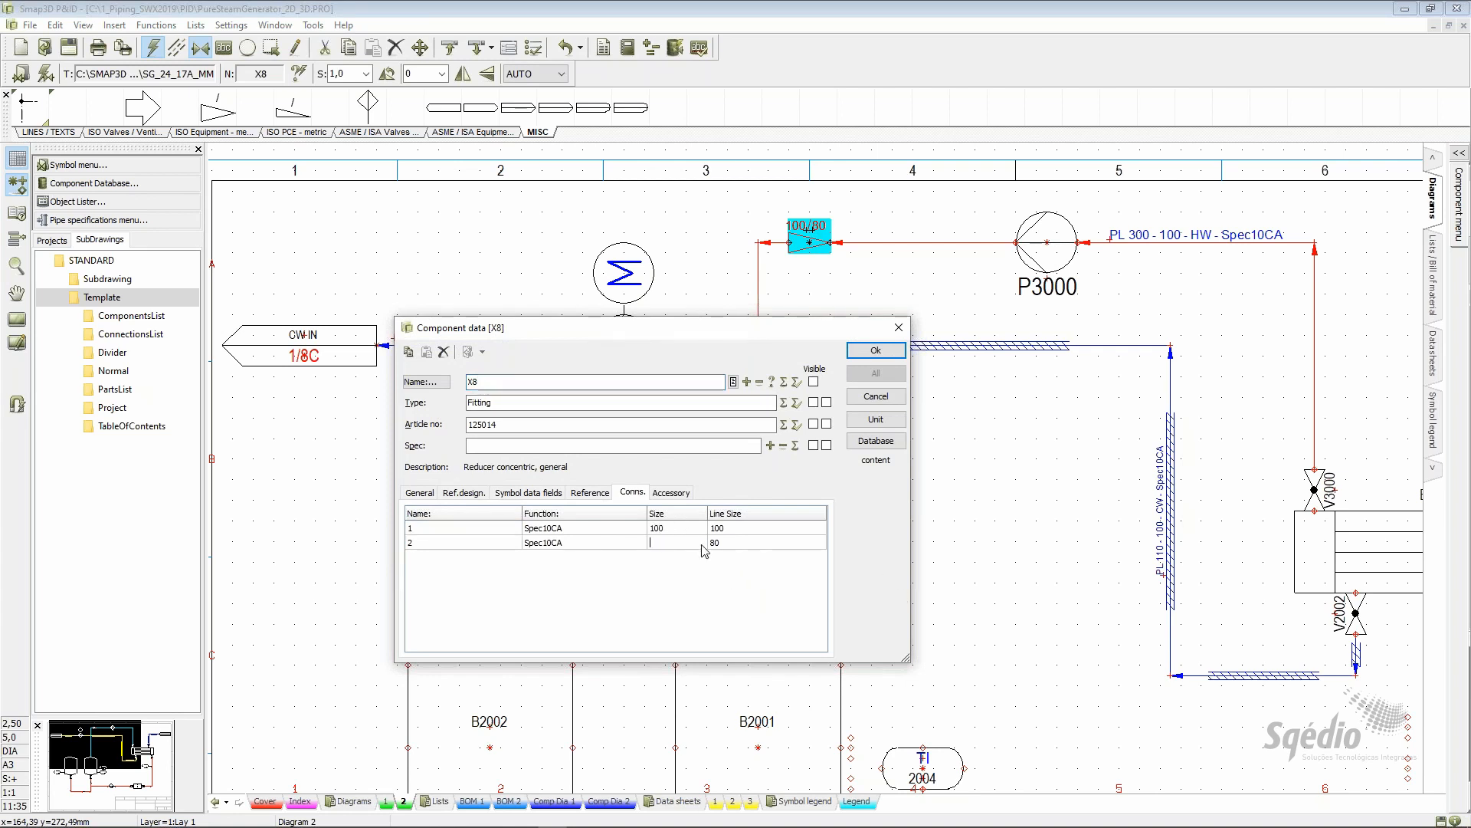
left_click(875, 350)
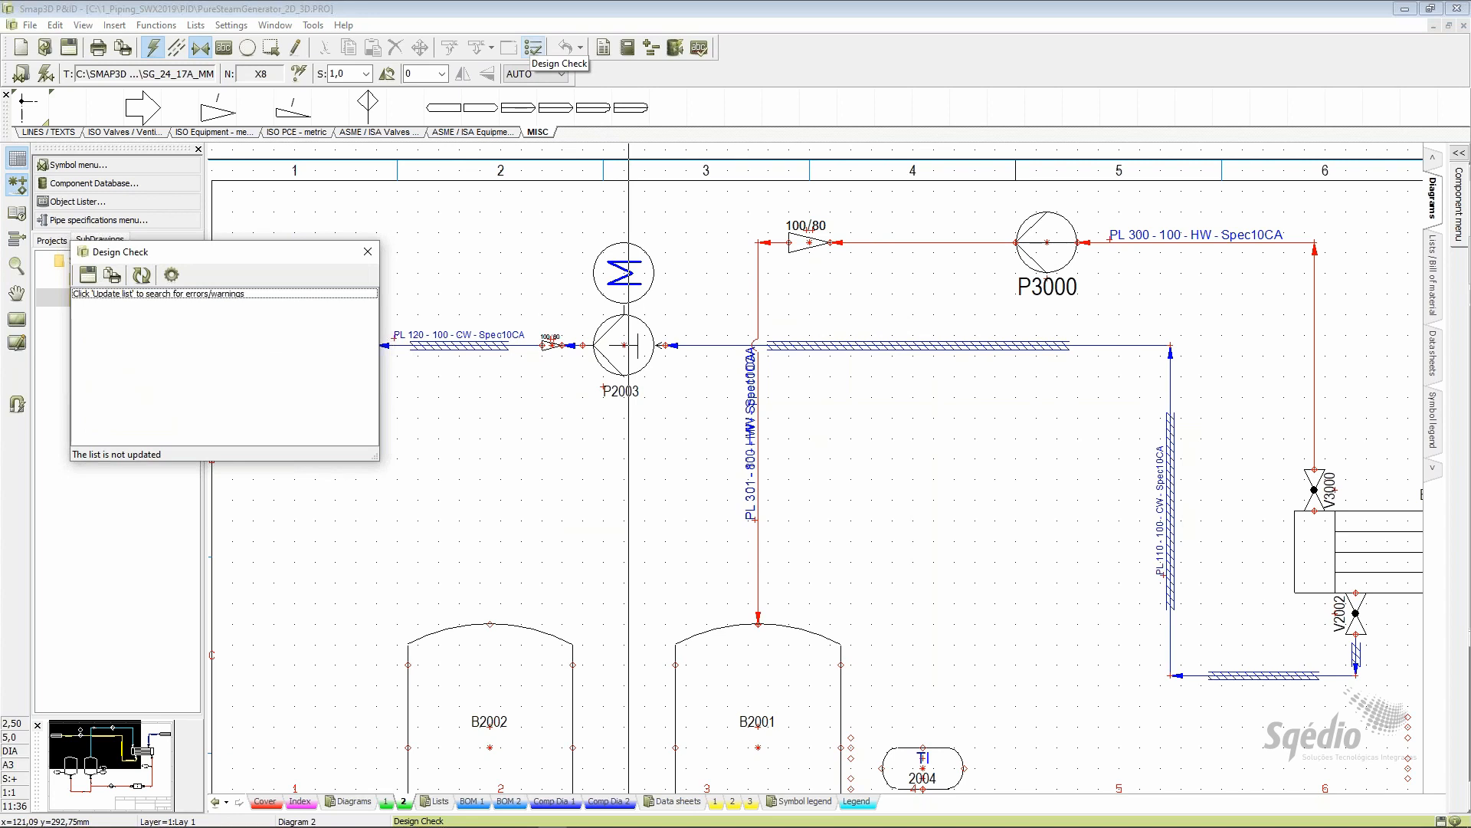
Rerun the Design Check with an updated error list, close it and show the whole of Diagram 2
left_click(142, 276)
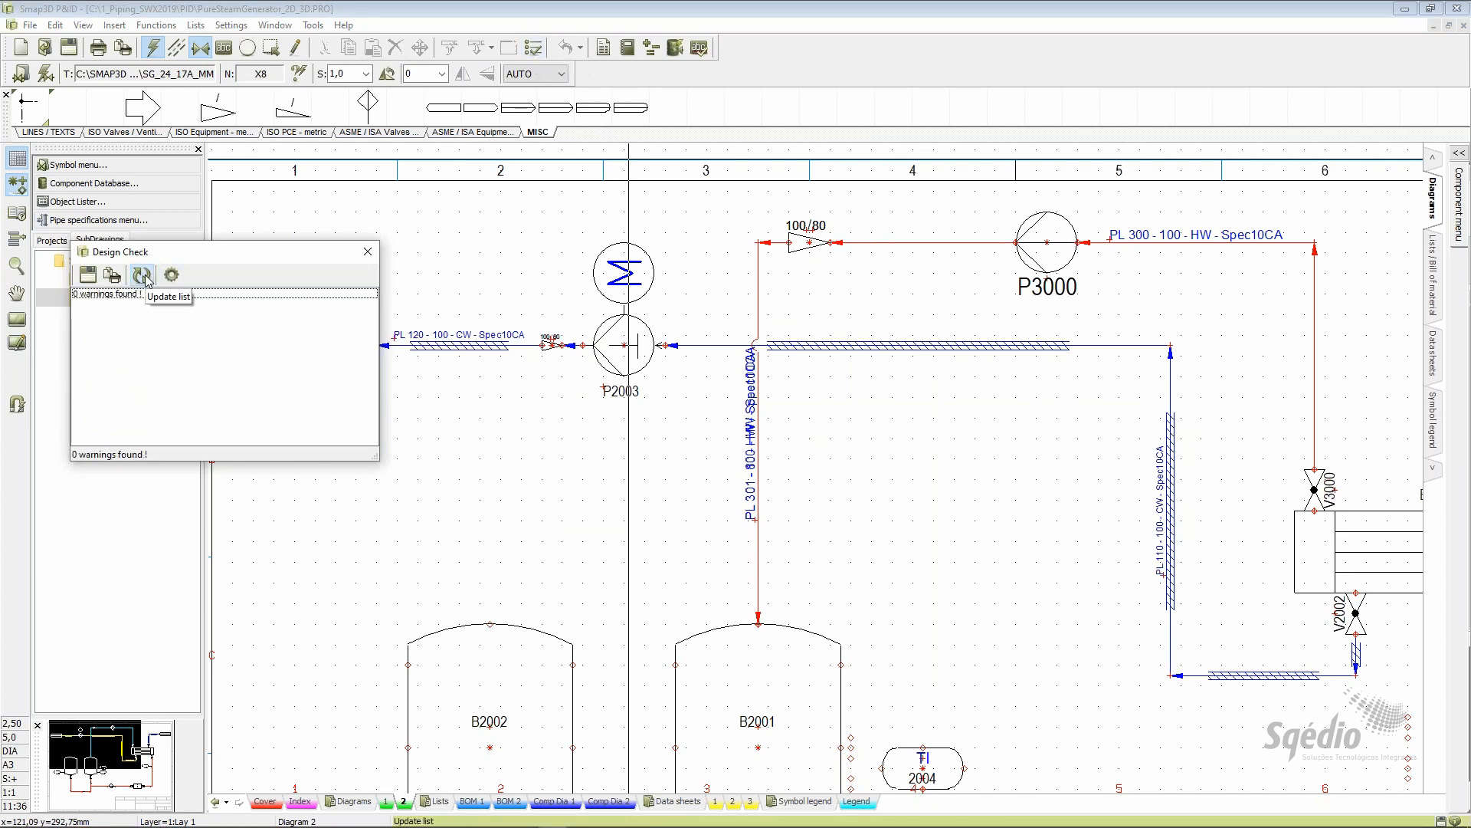
left_click(368, 251)
left_click(17, 319)
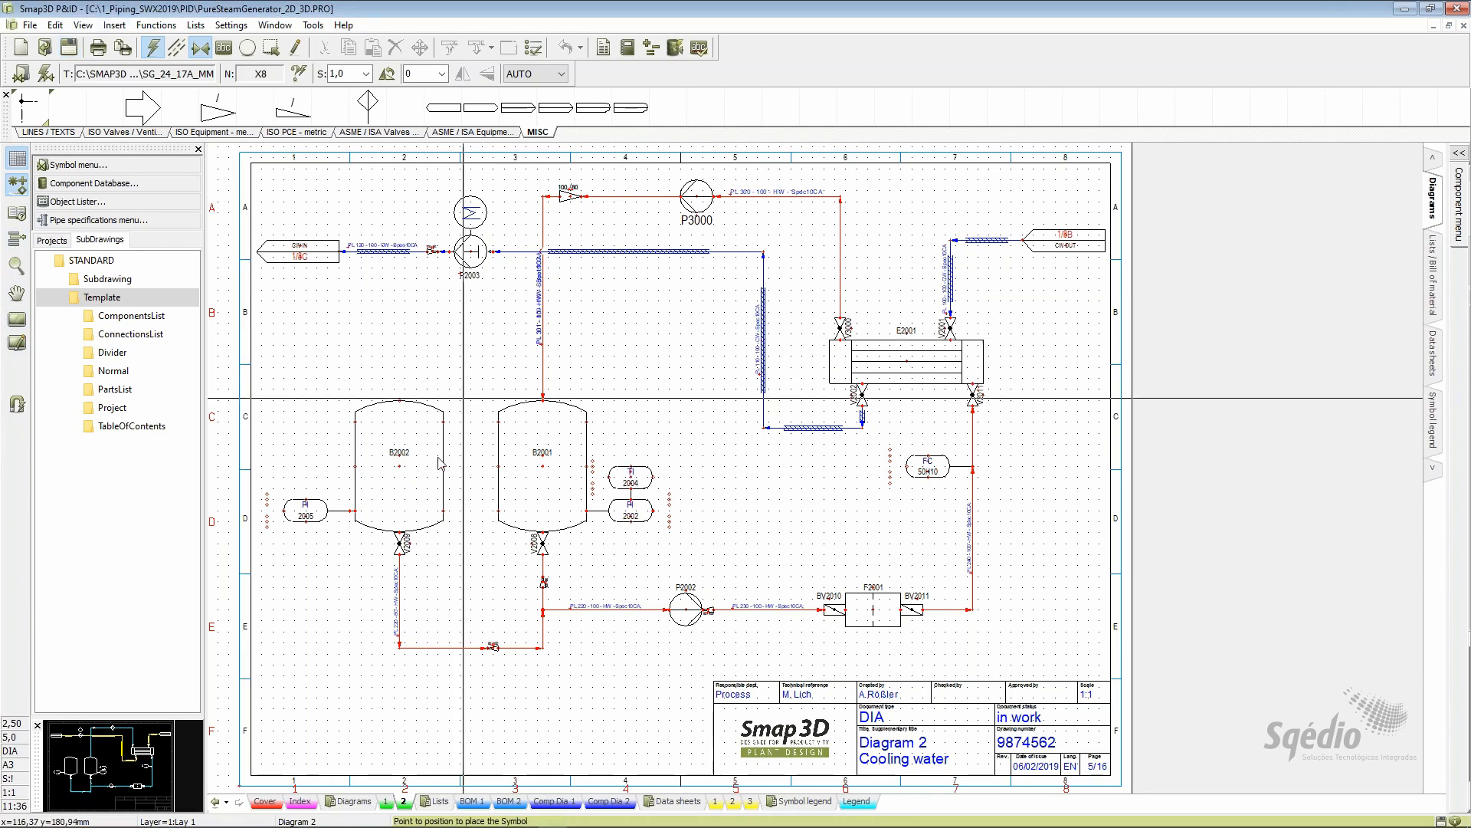
Review the project pages from cover and index through the diagrams, bills of material, component lists and data sheets to the symbol legend
left_click(265, 802)
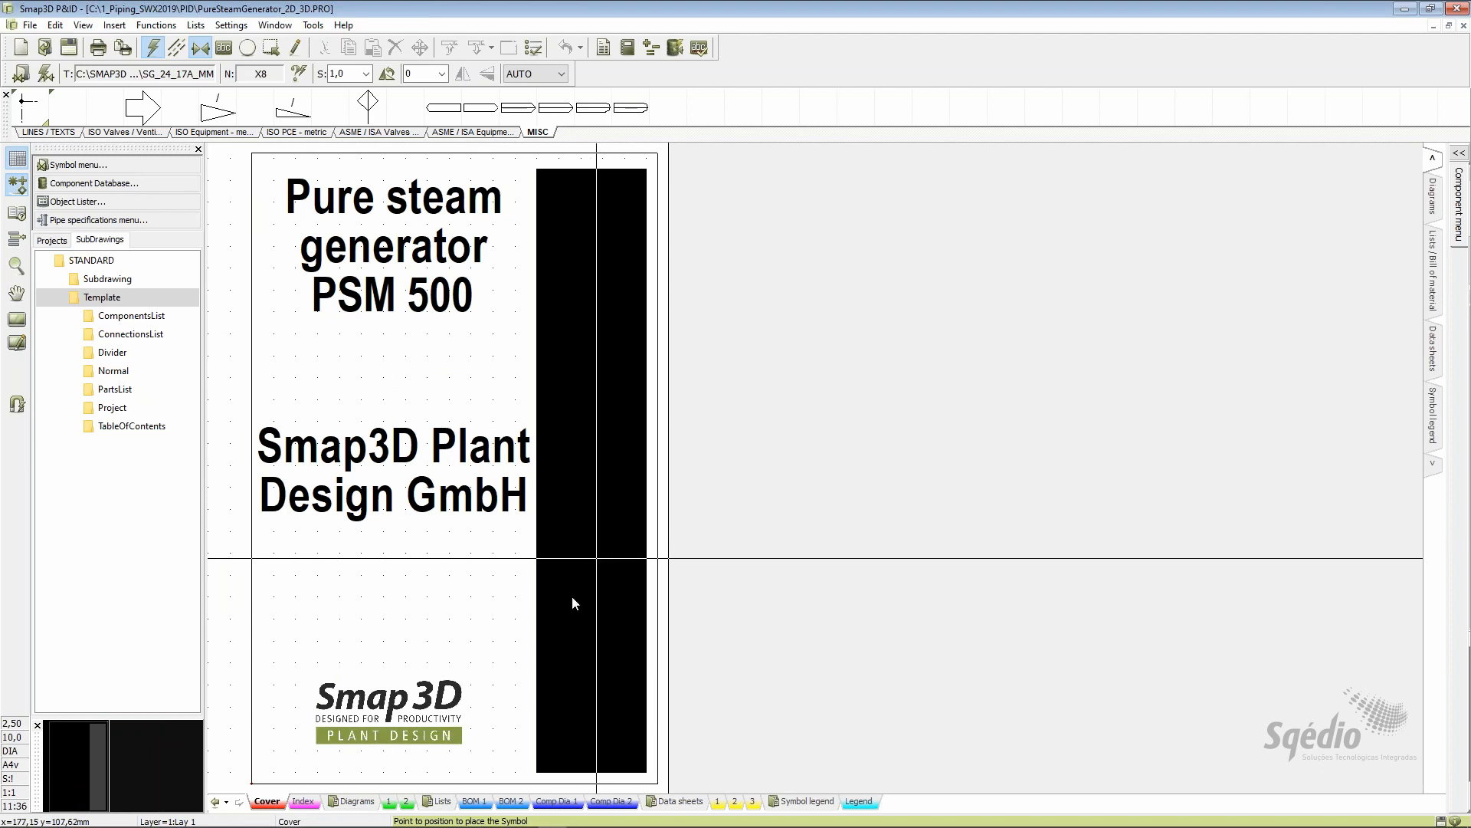
left_click(303, 802)
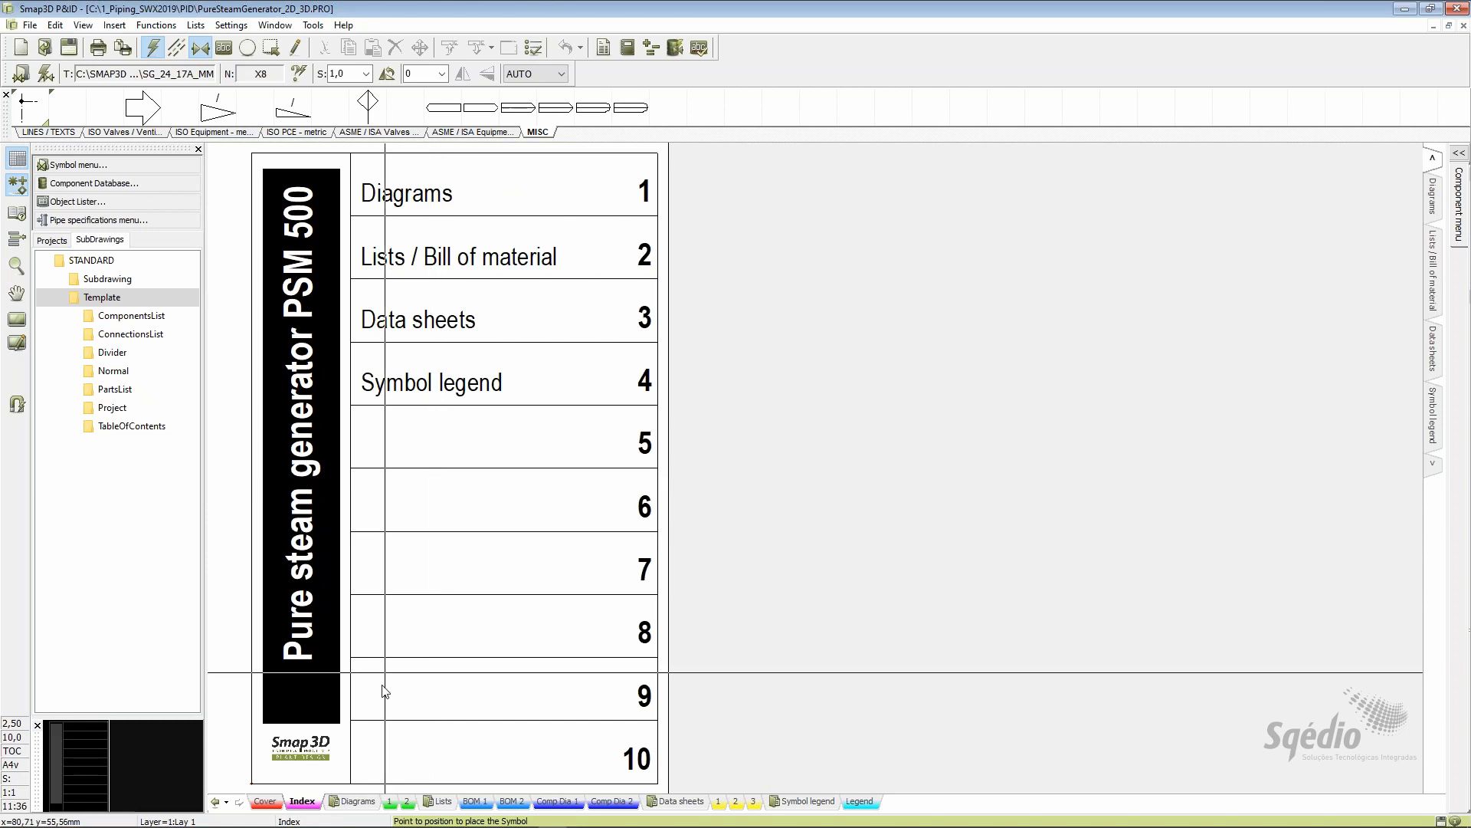
left_click(359, 802)
left_click(393, 803)
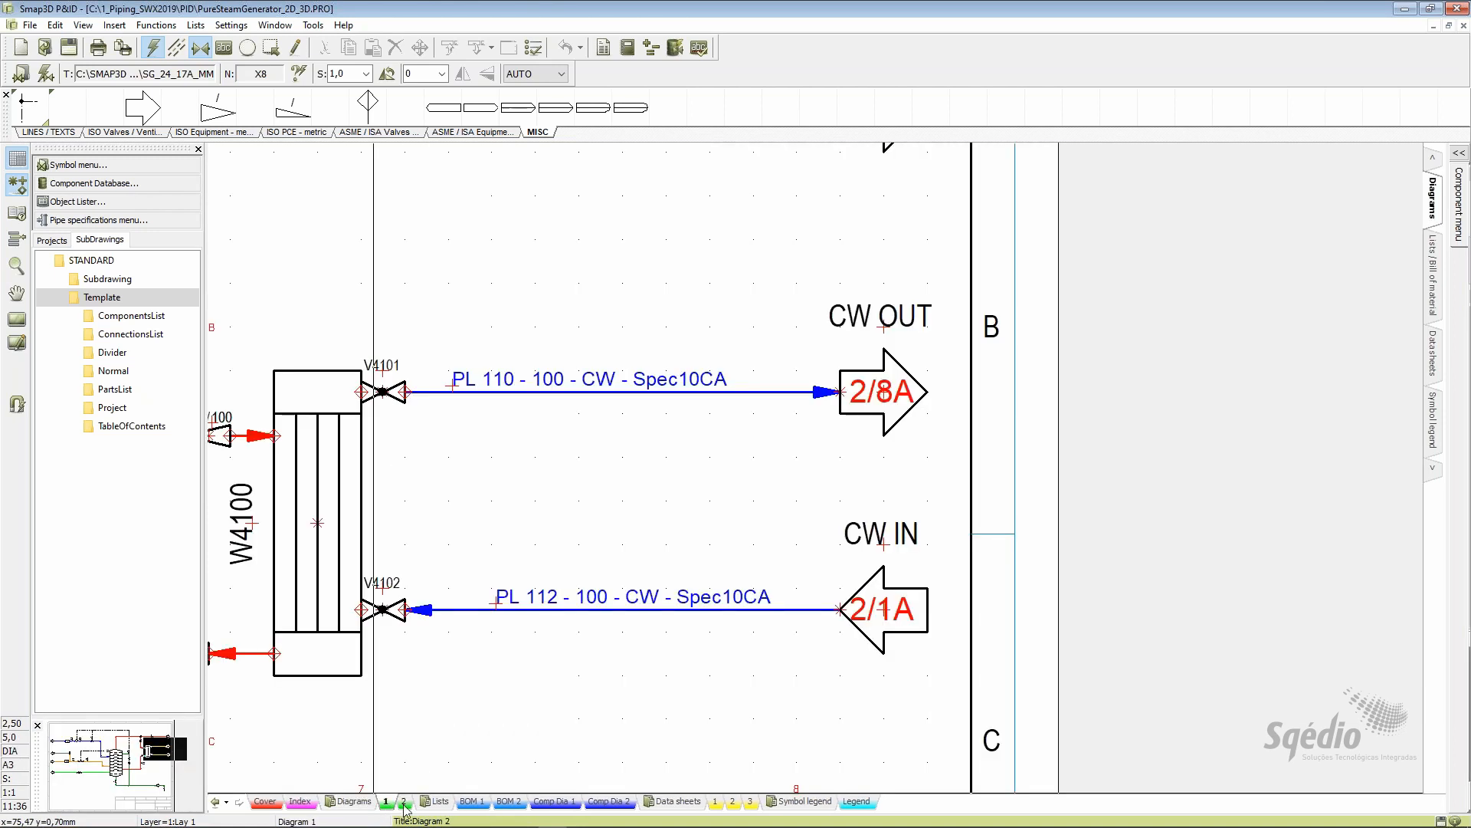
left_click(410, 802)
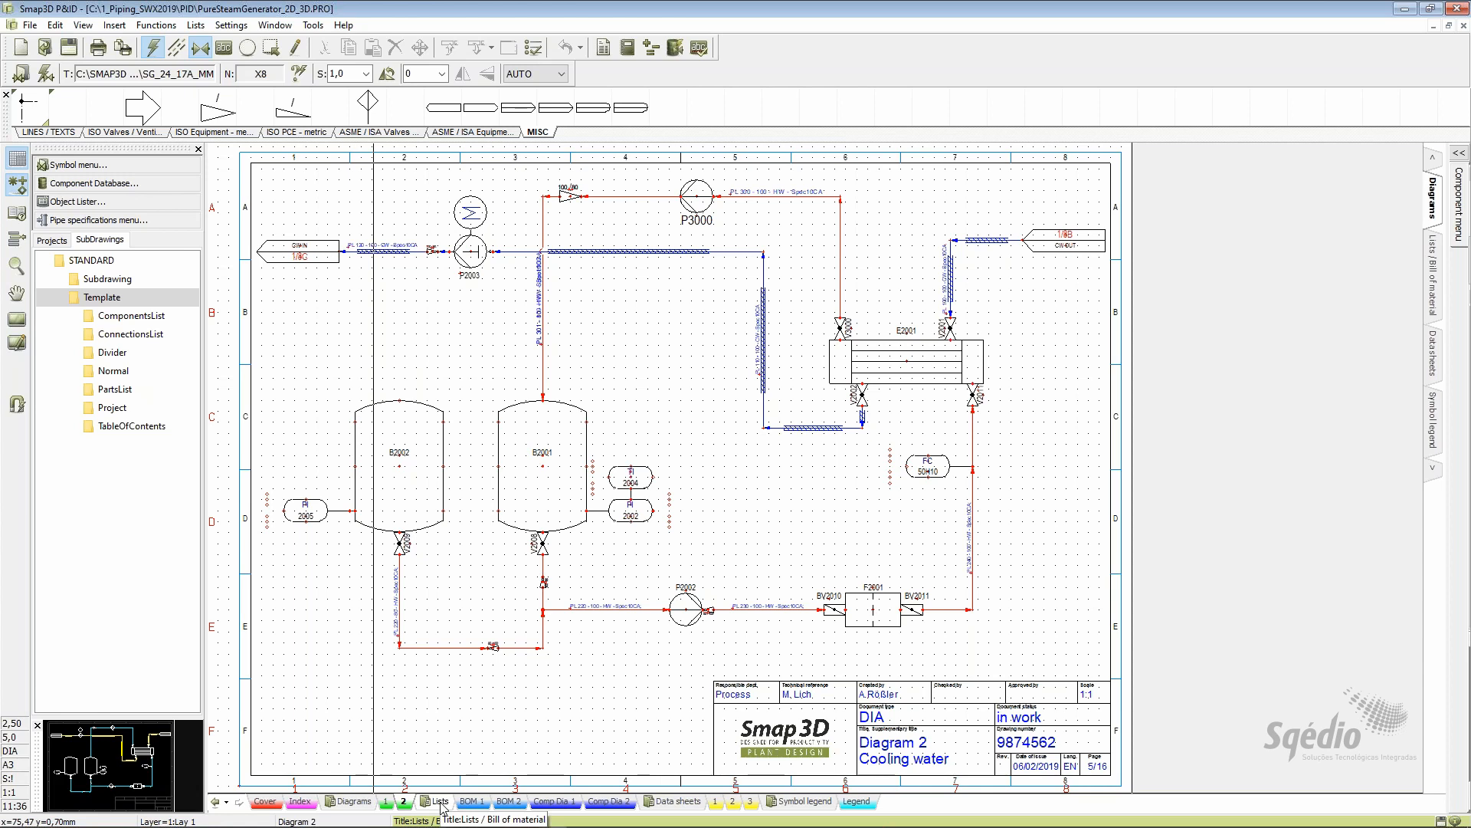
left_click(508, 802)
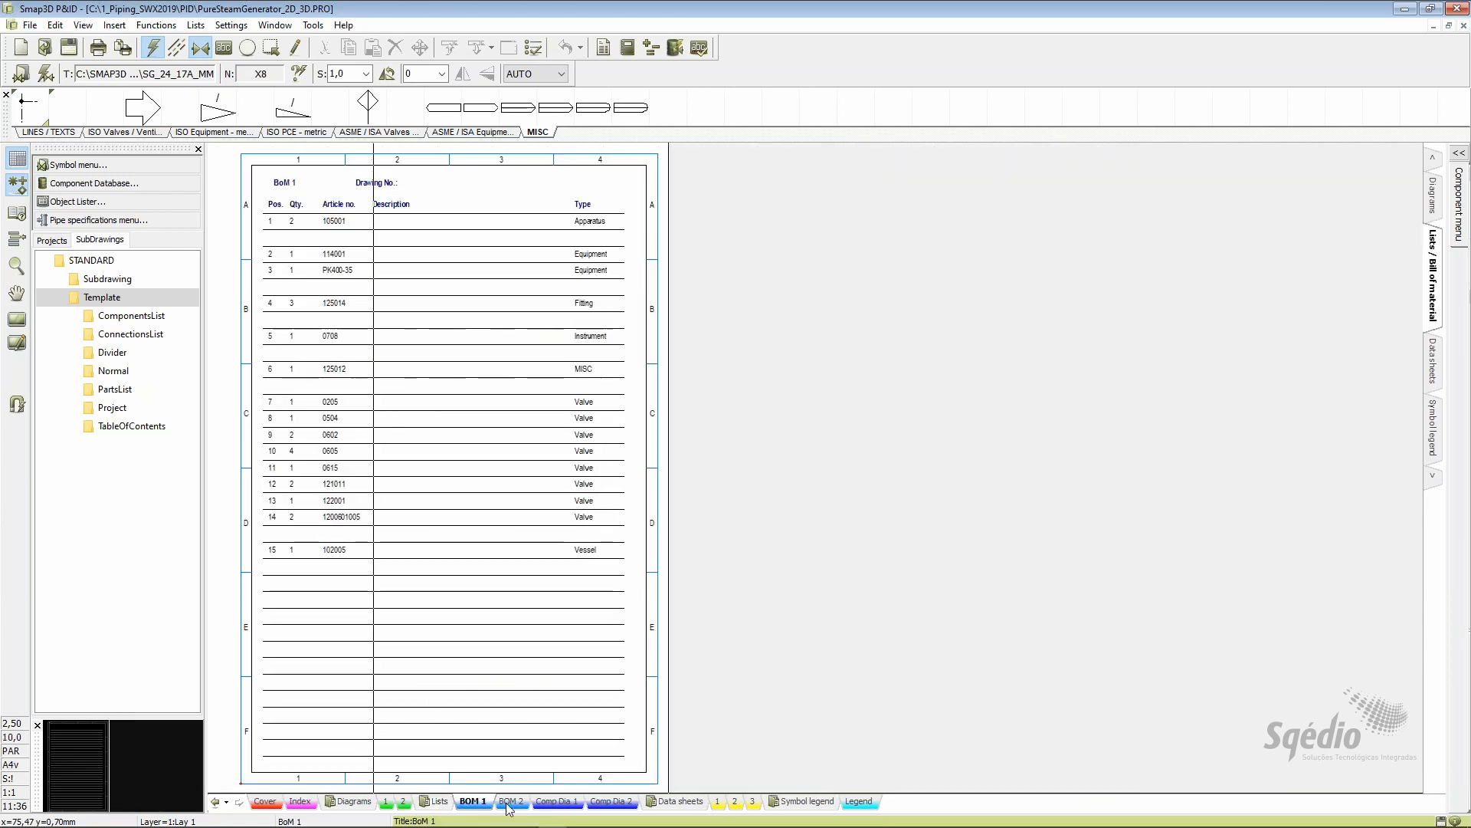
left_click(566, 802)
left_click(614, 801)
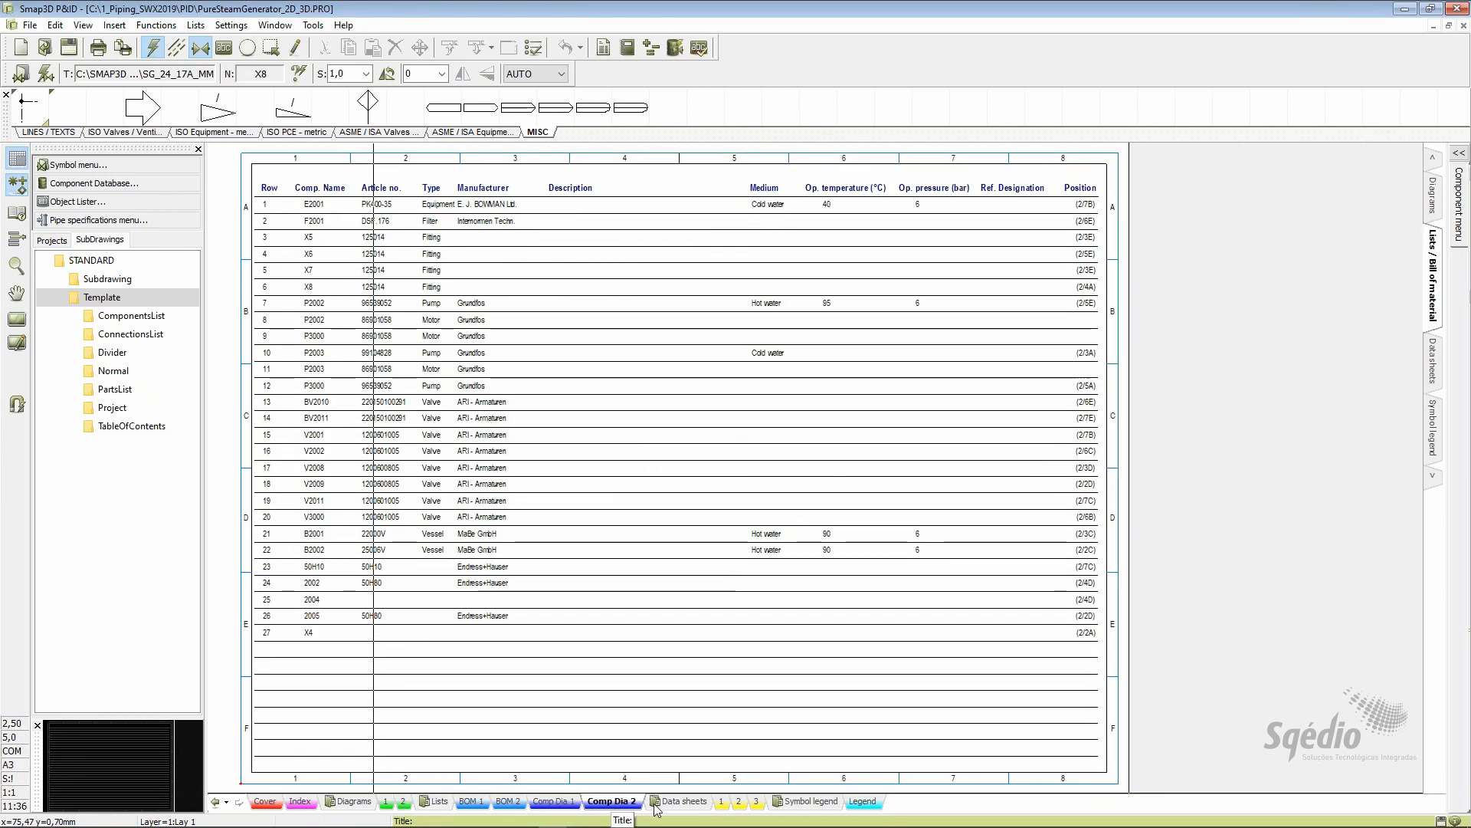
left_click(724, 803)
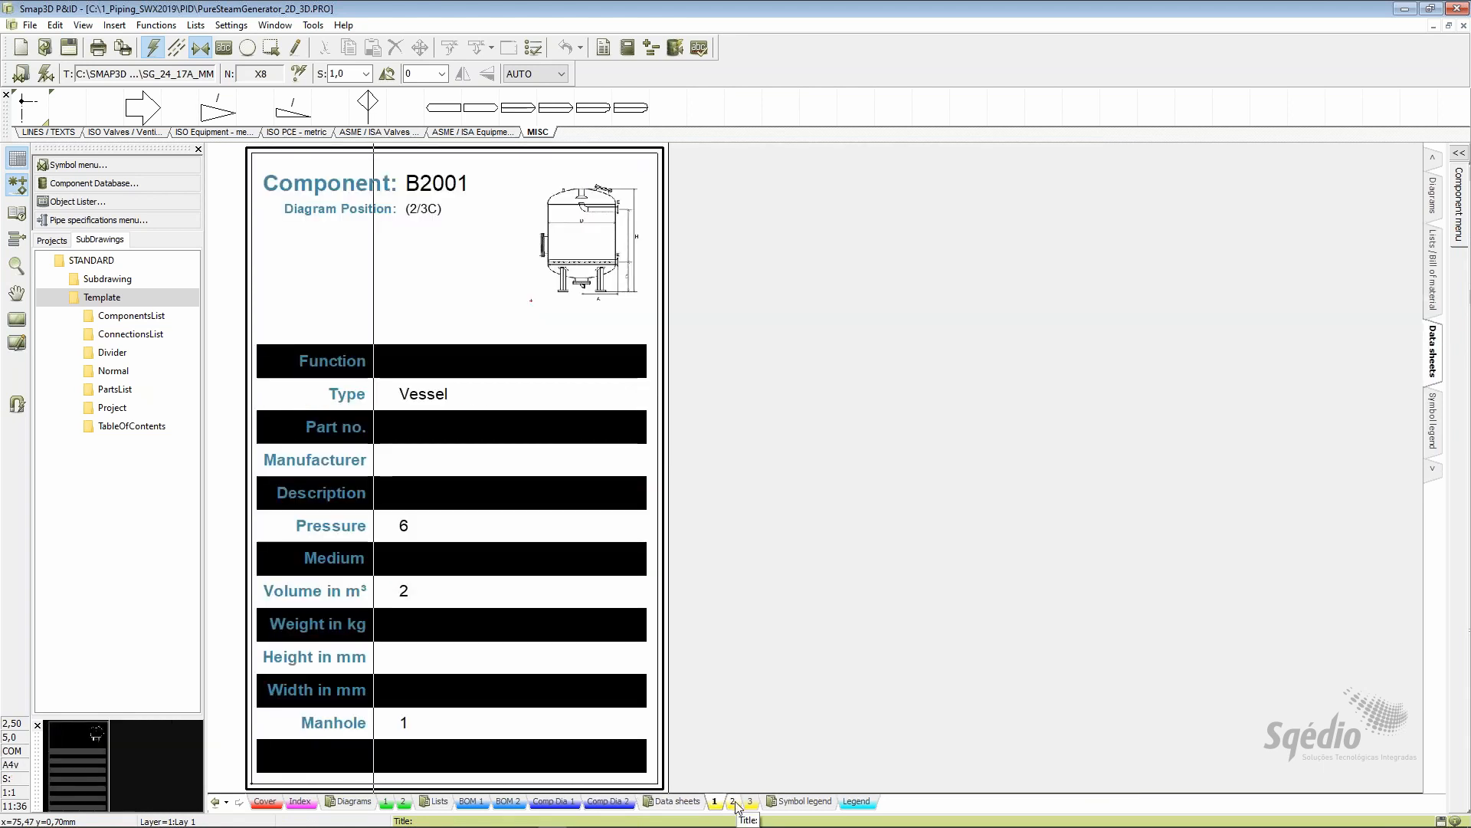
left_click(733, 801)
left_click(749, 802)
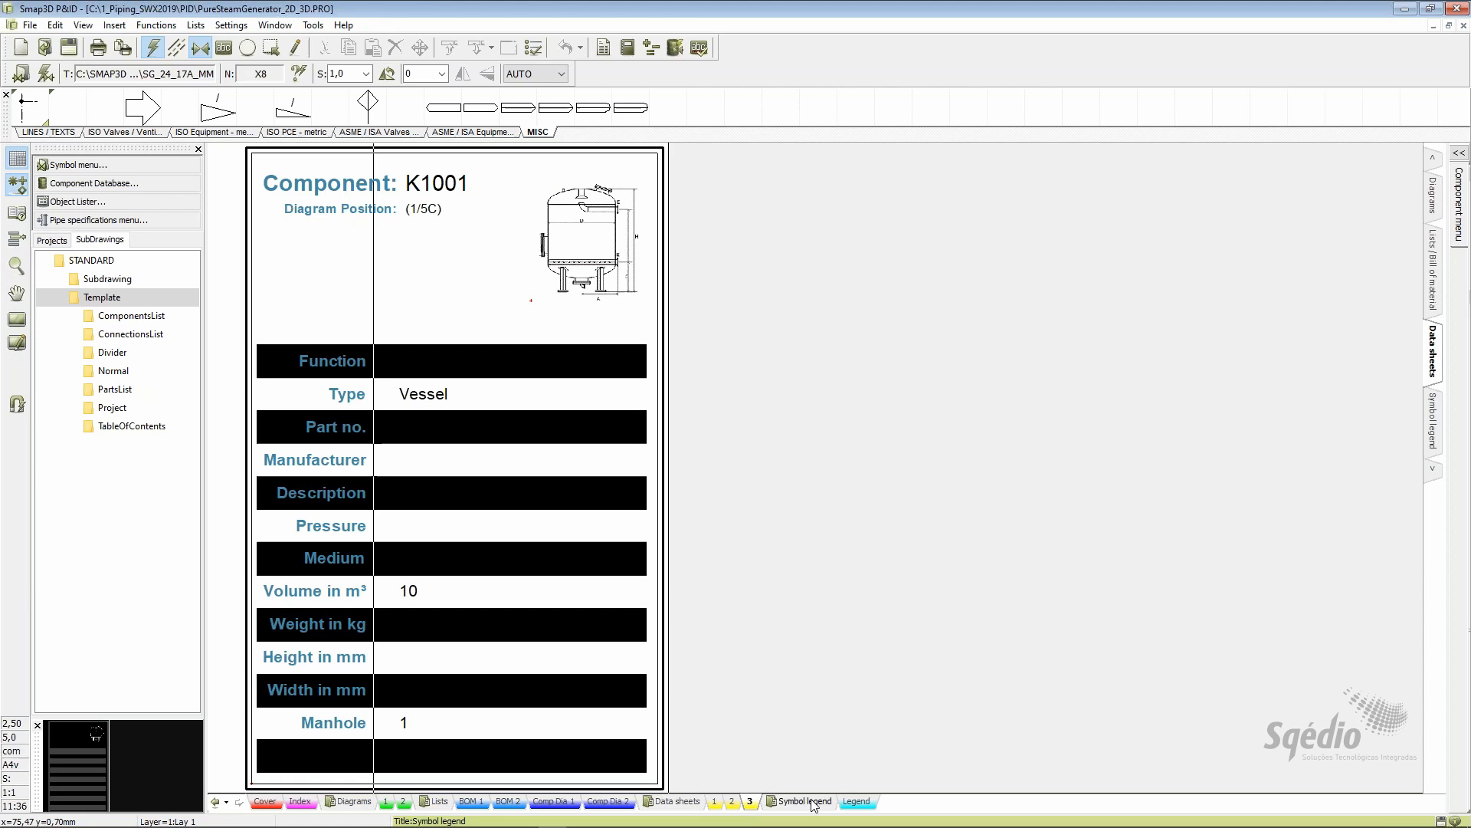
left_click(856, 801)
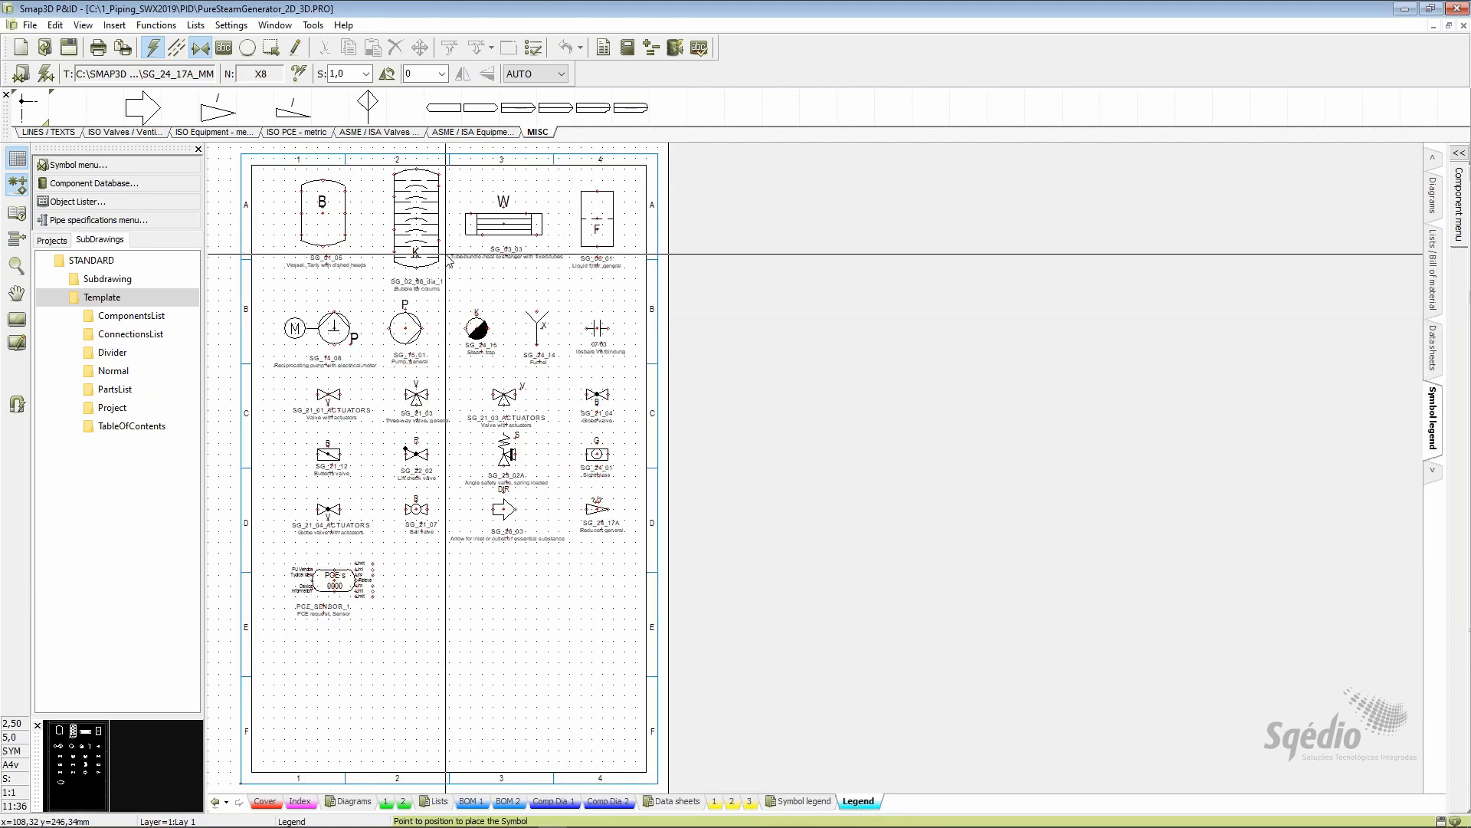
Insert a Parts List page after BOM 2, based on the EN_A4_PartsList_PID template
left_click(517, 803)
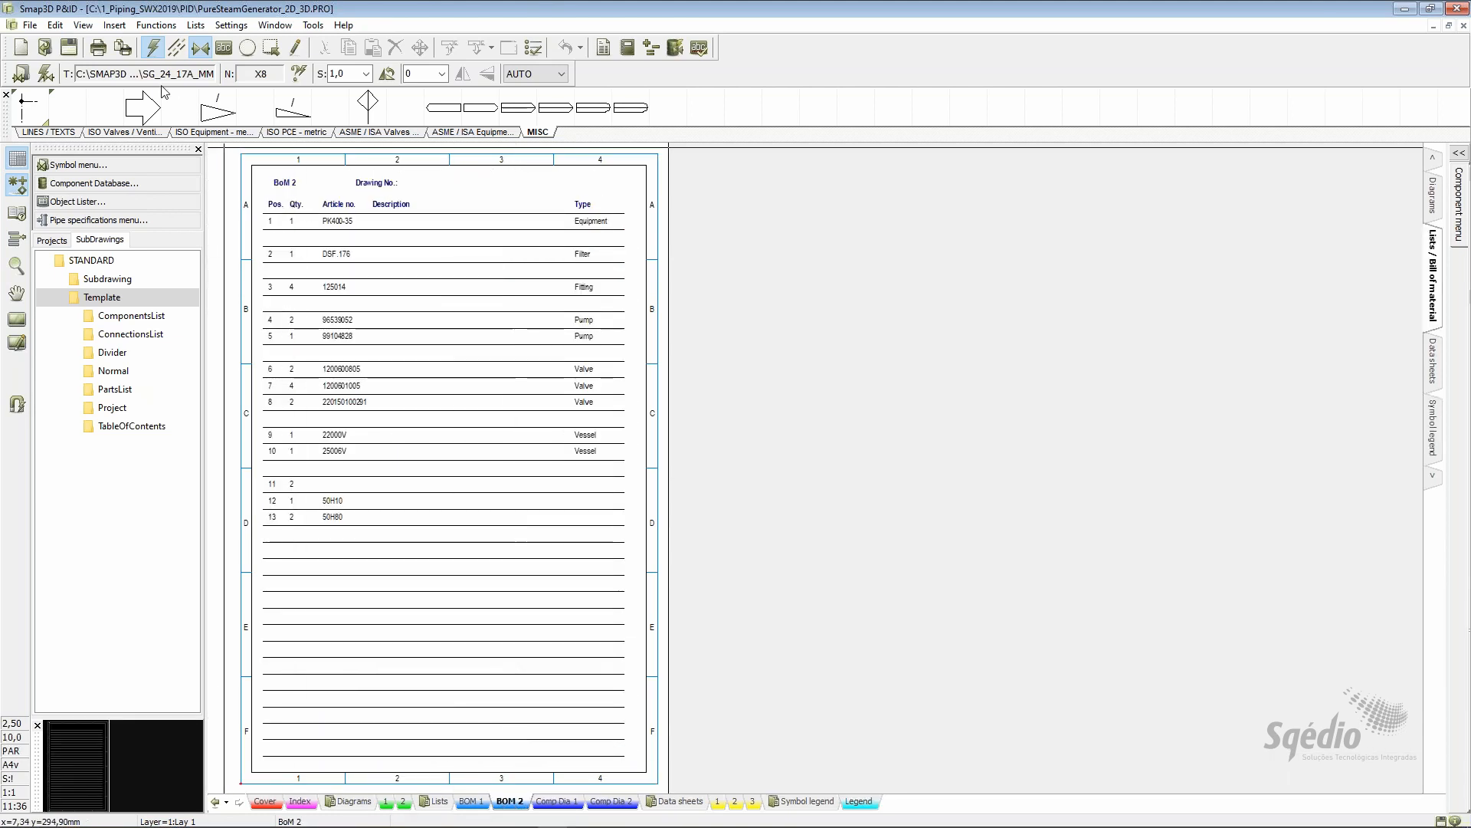
left_click(107, 25)
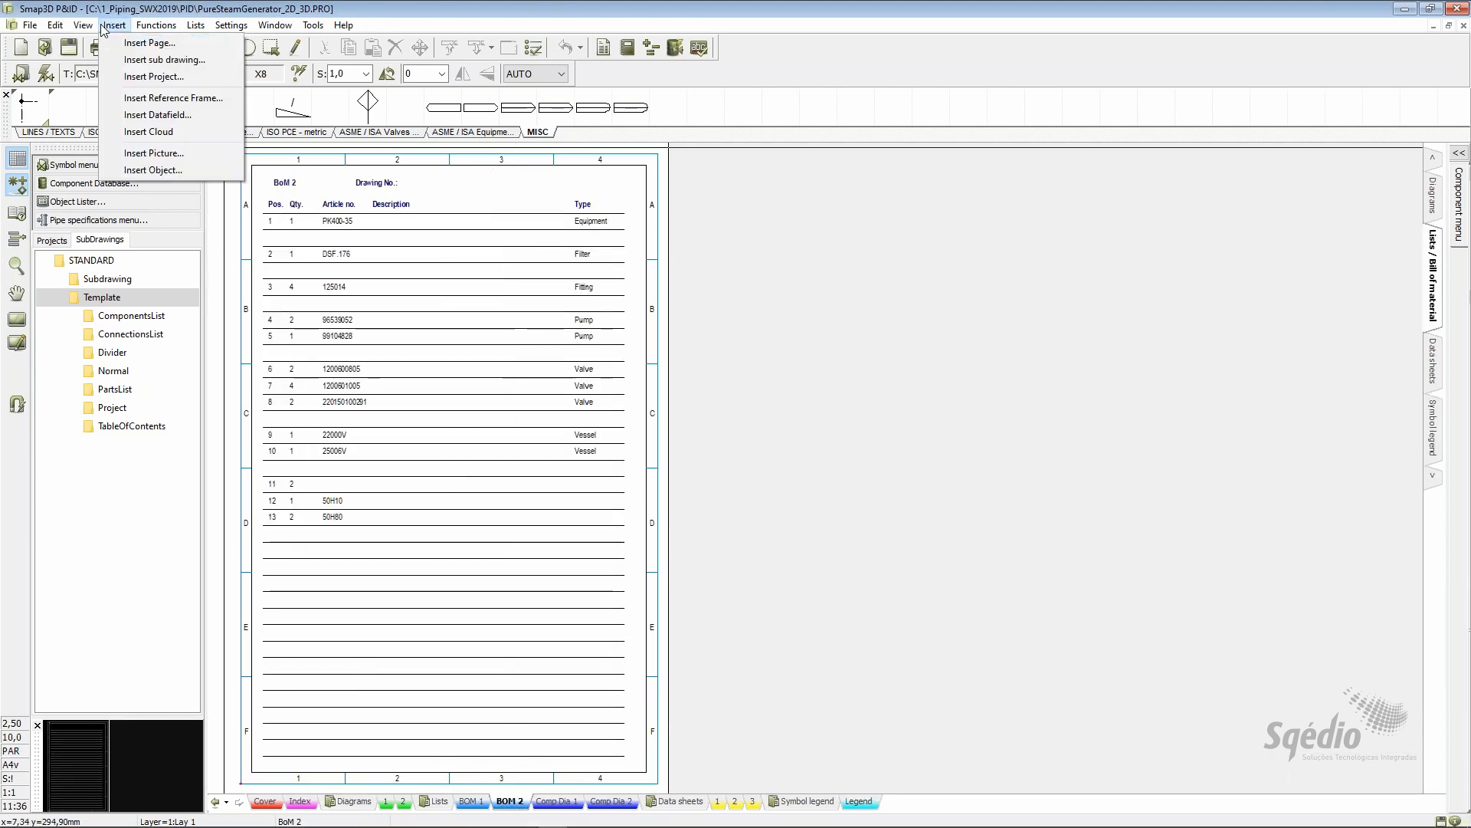
left_click(134, 44)
left_click(40, 108)
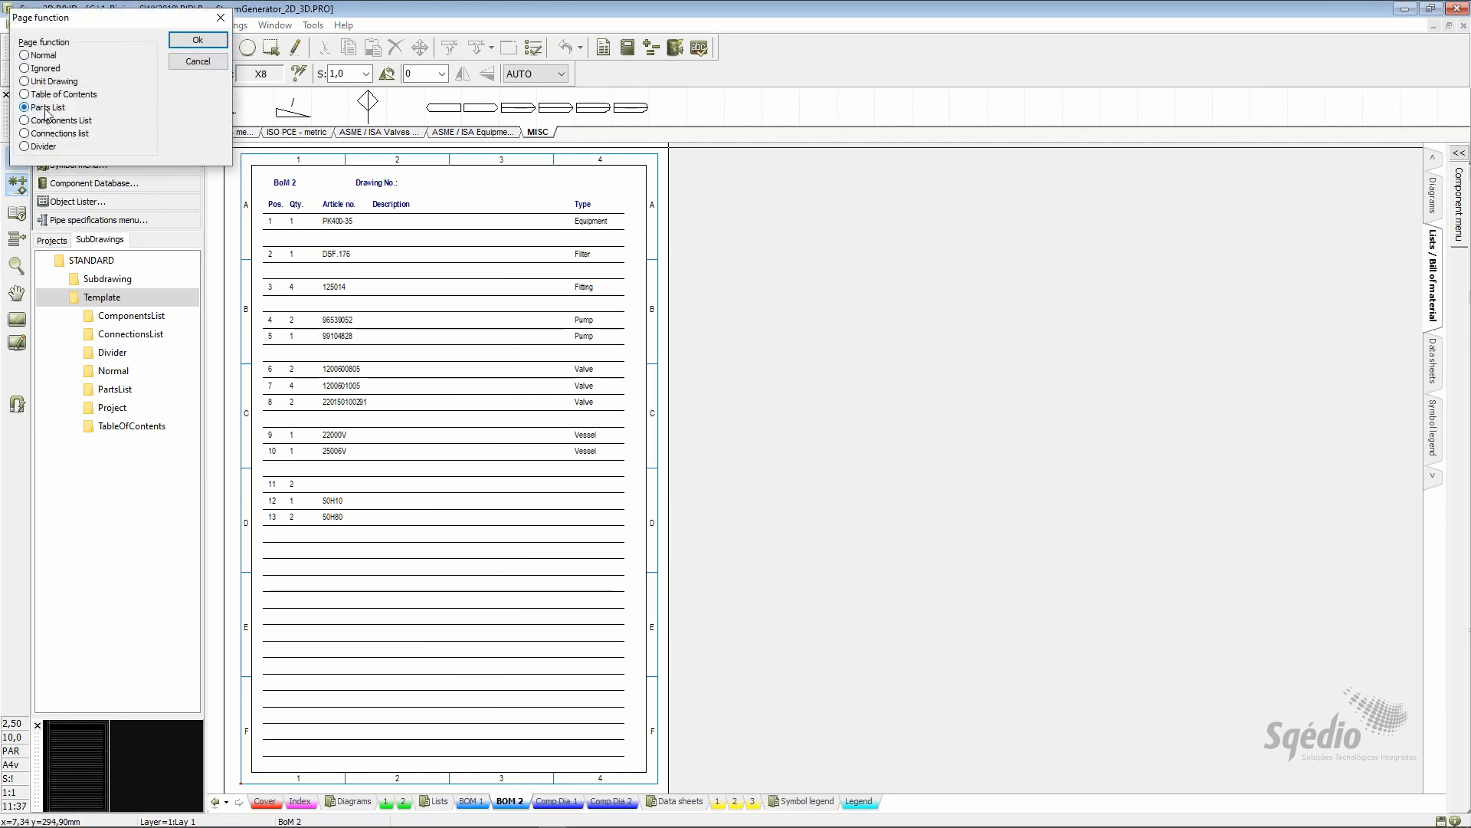
left_click(197, 40)
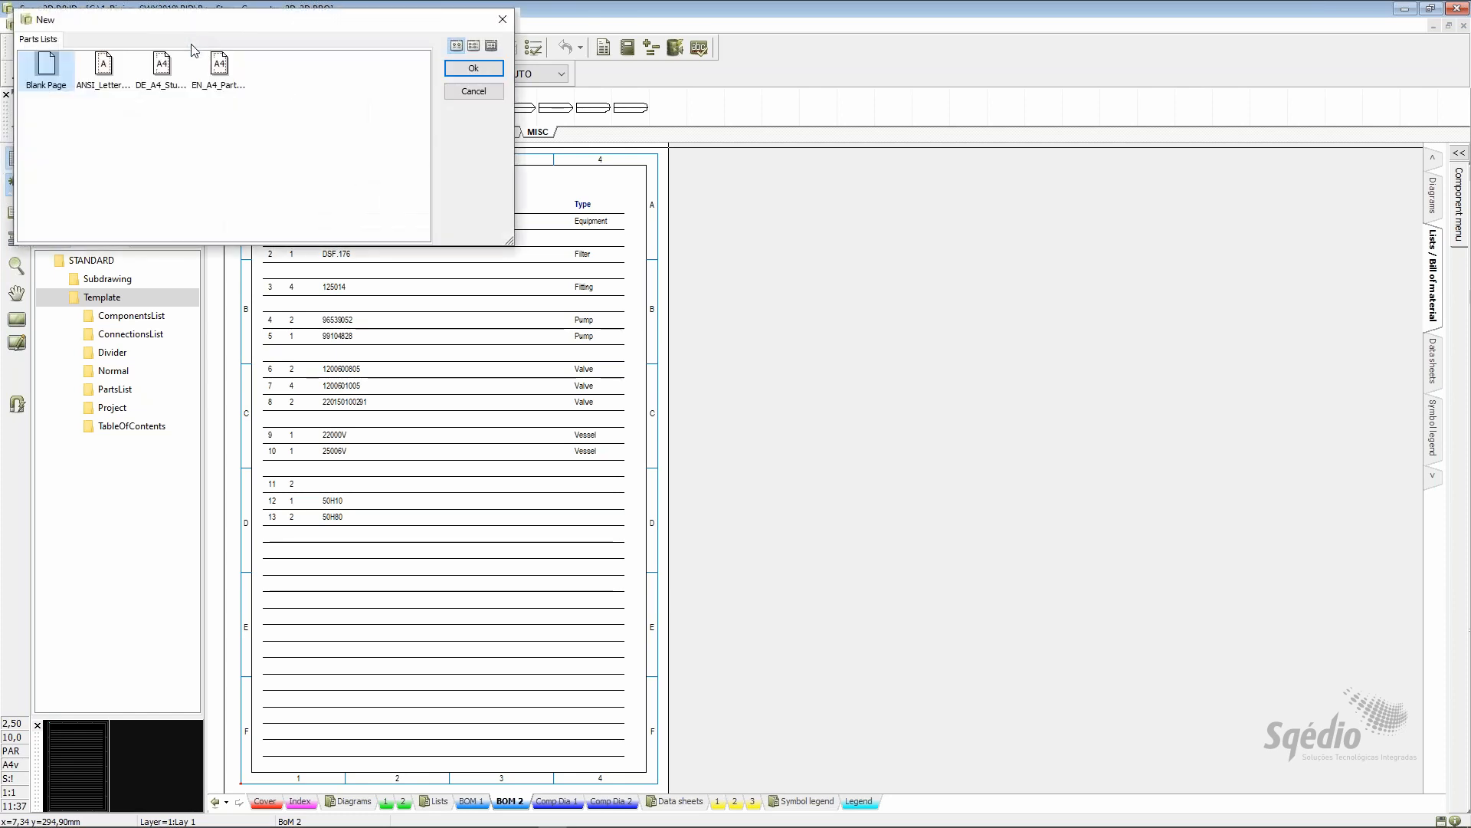
left_click(218, 66)
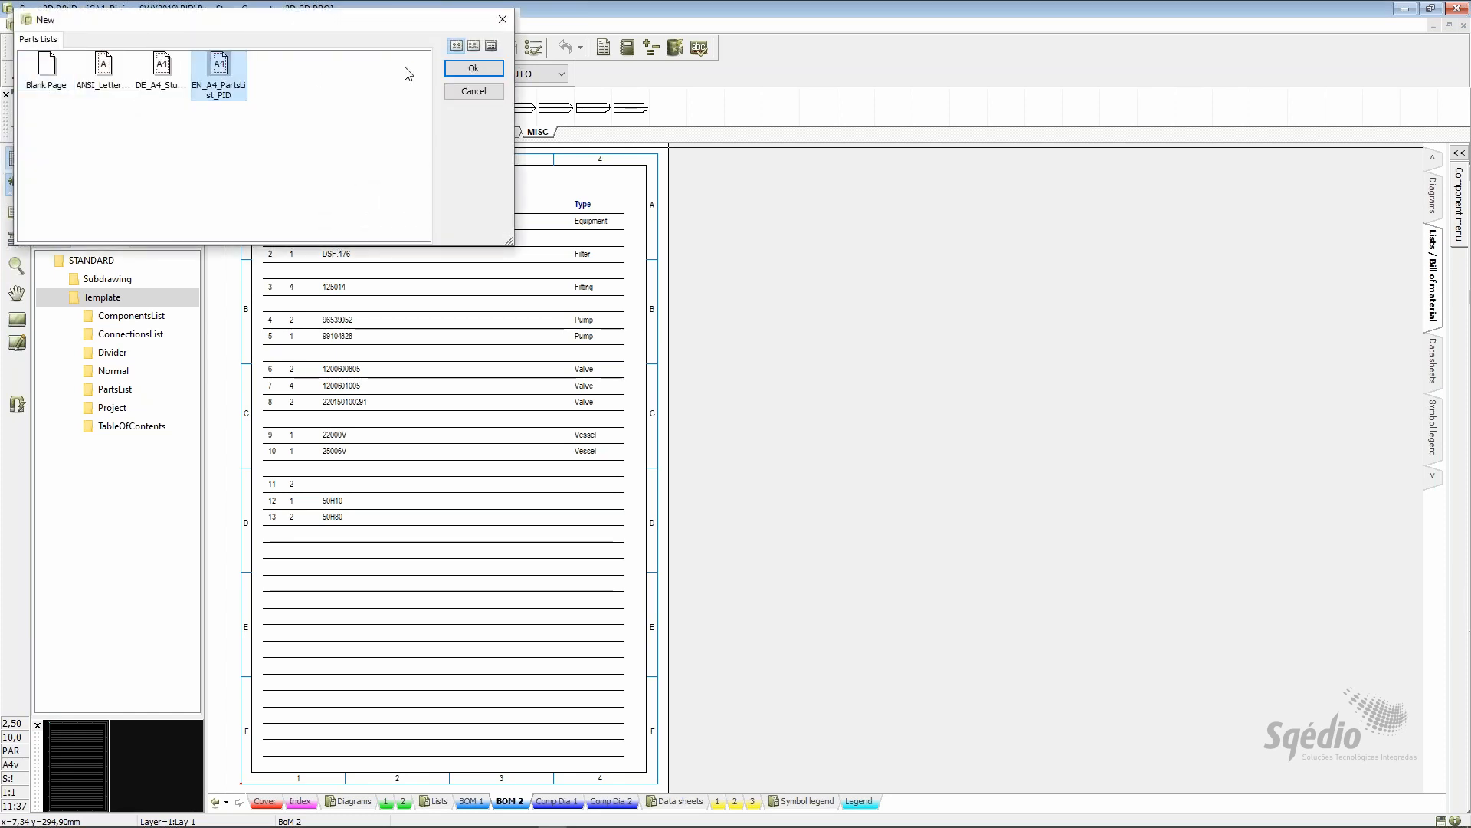
left_click(474, 68)
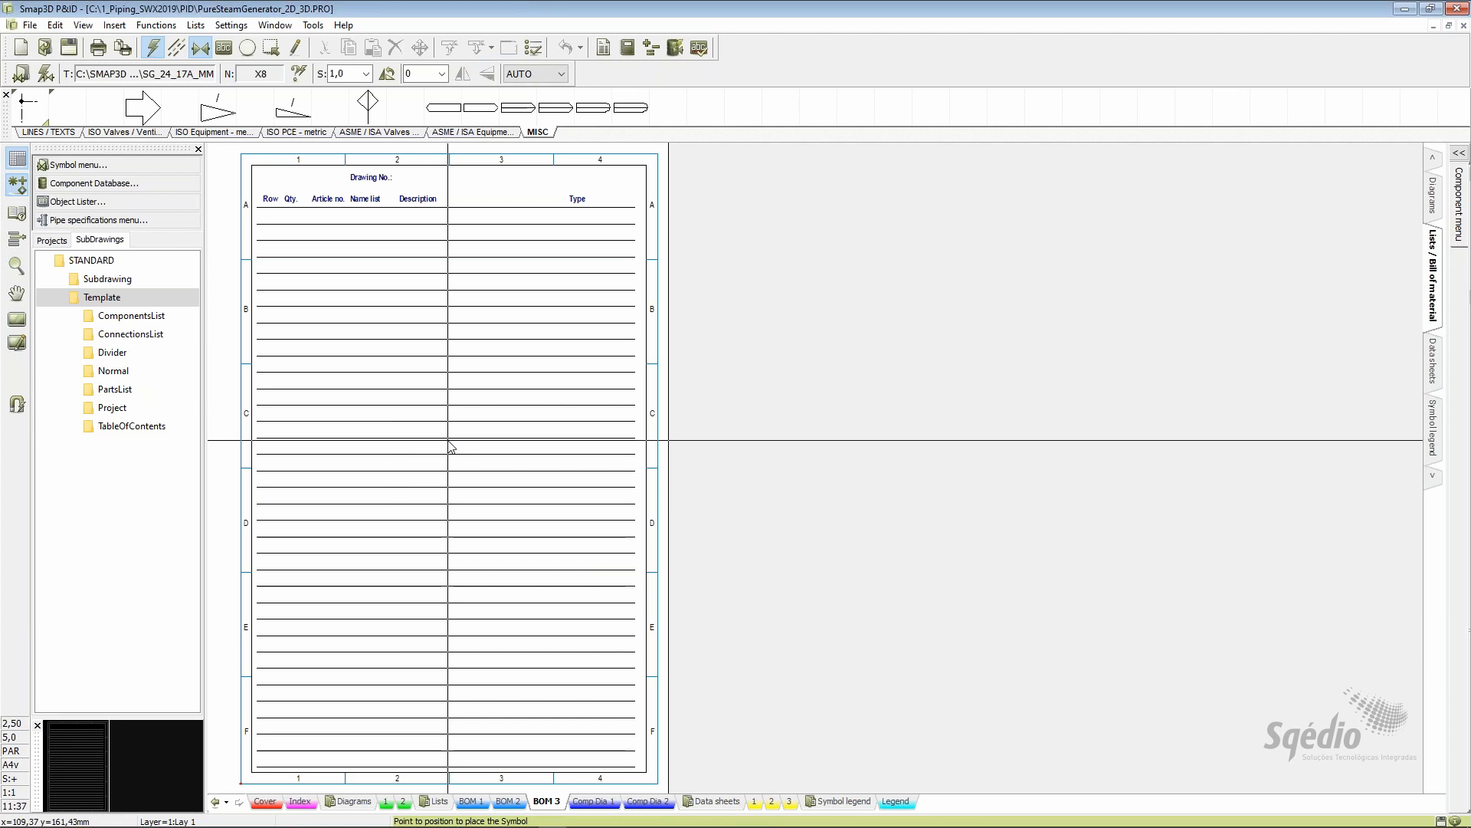
Restrict the new parts list to Diagram 2 by setting both the from page and the to page to 2 in its list settings
right_click(448, 440)
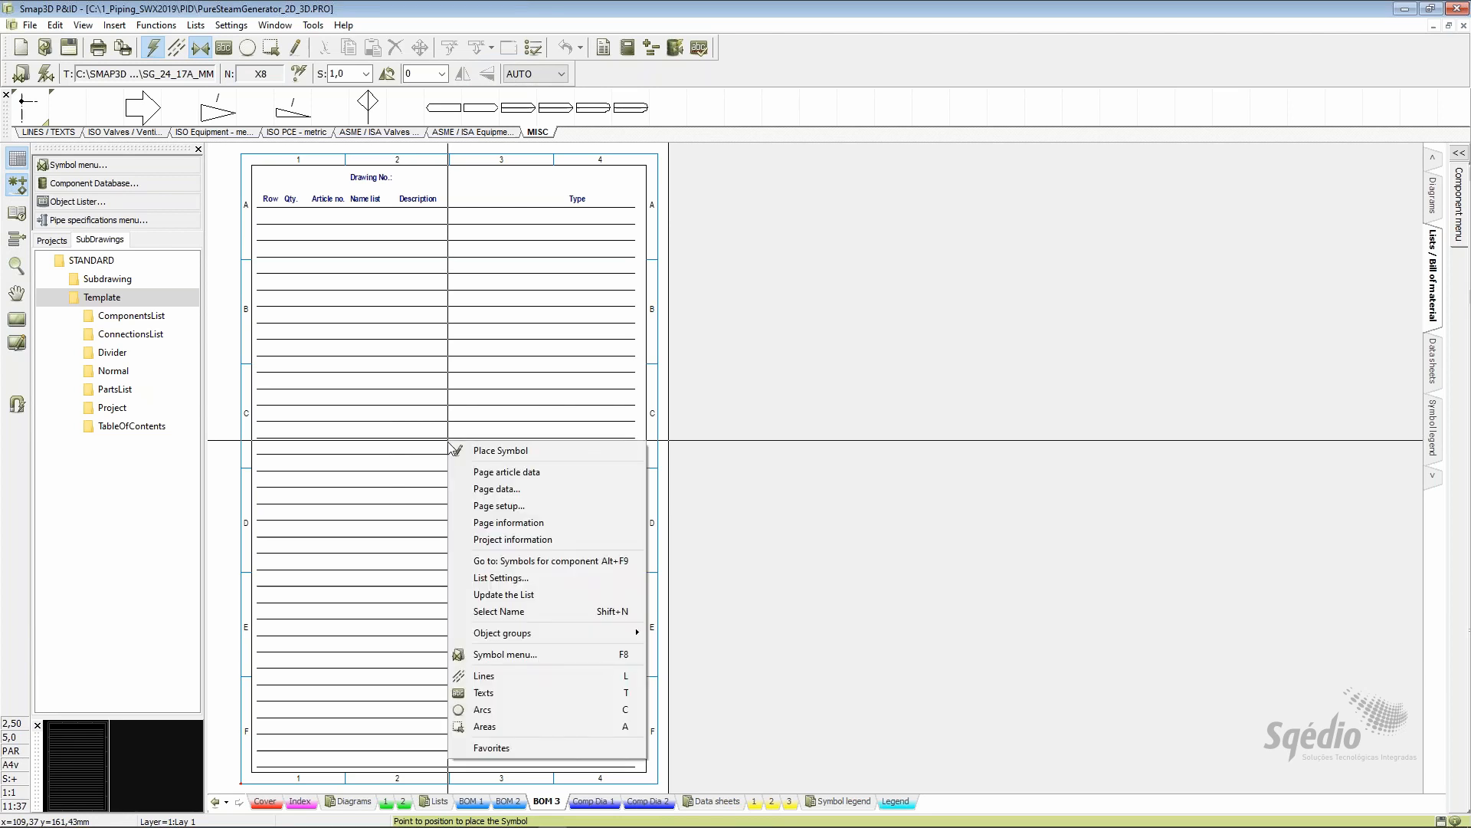
left_click(550, 581)
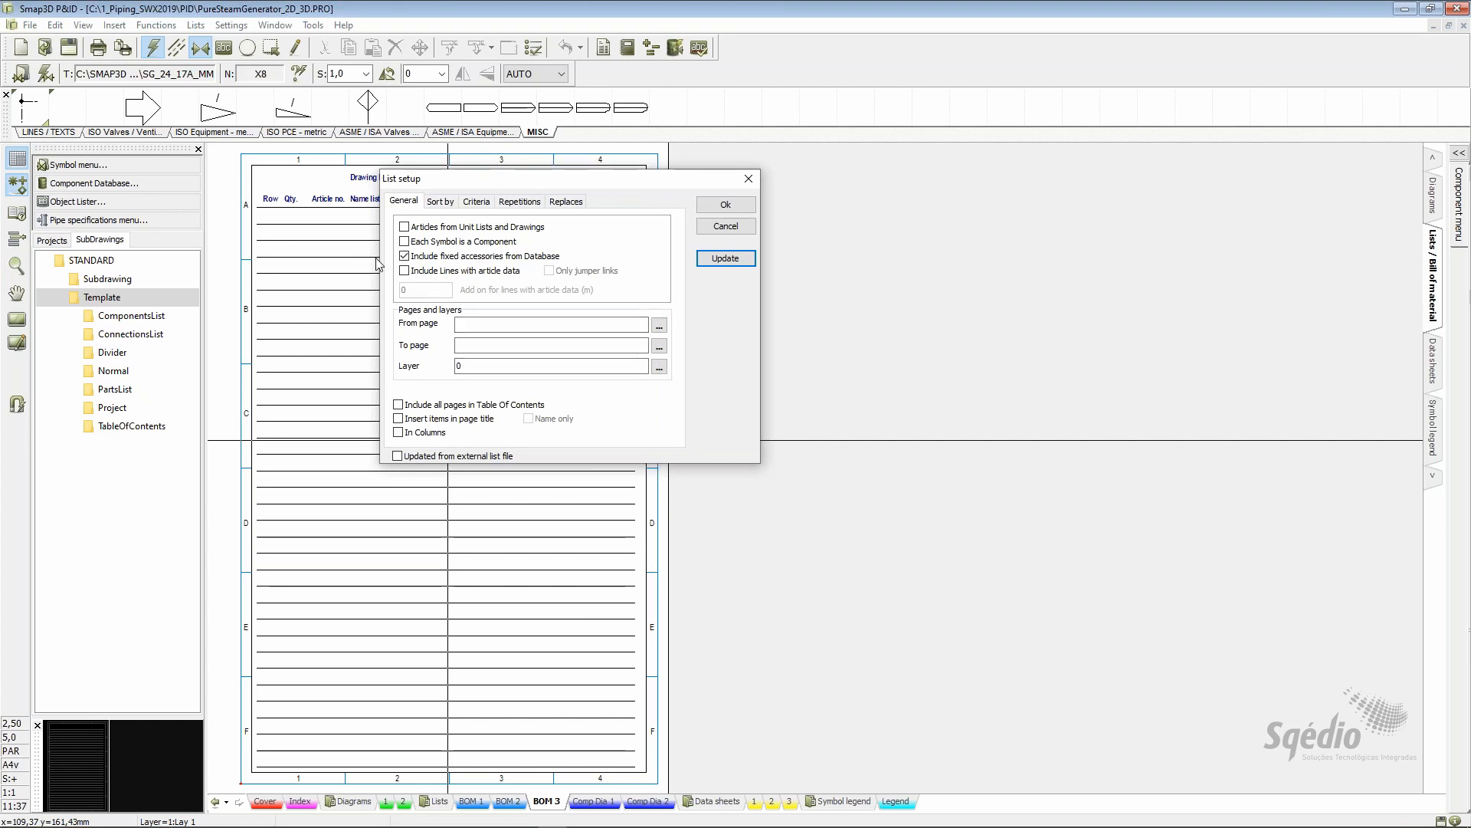
left_click(657, 326)
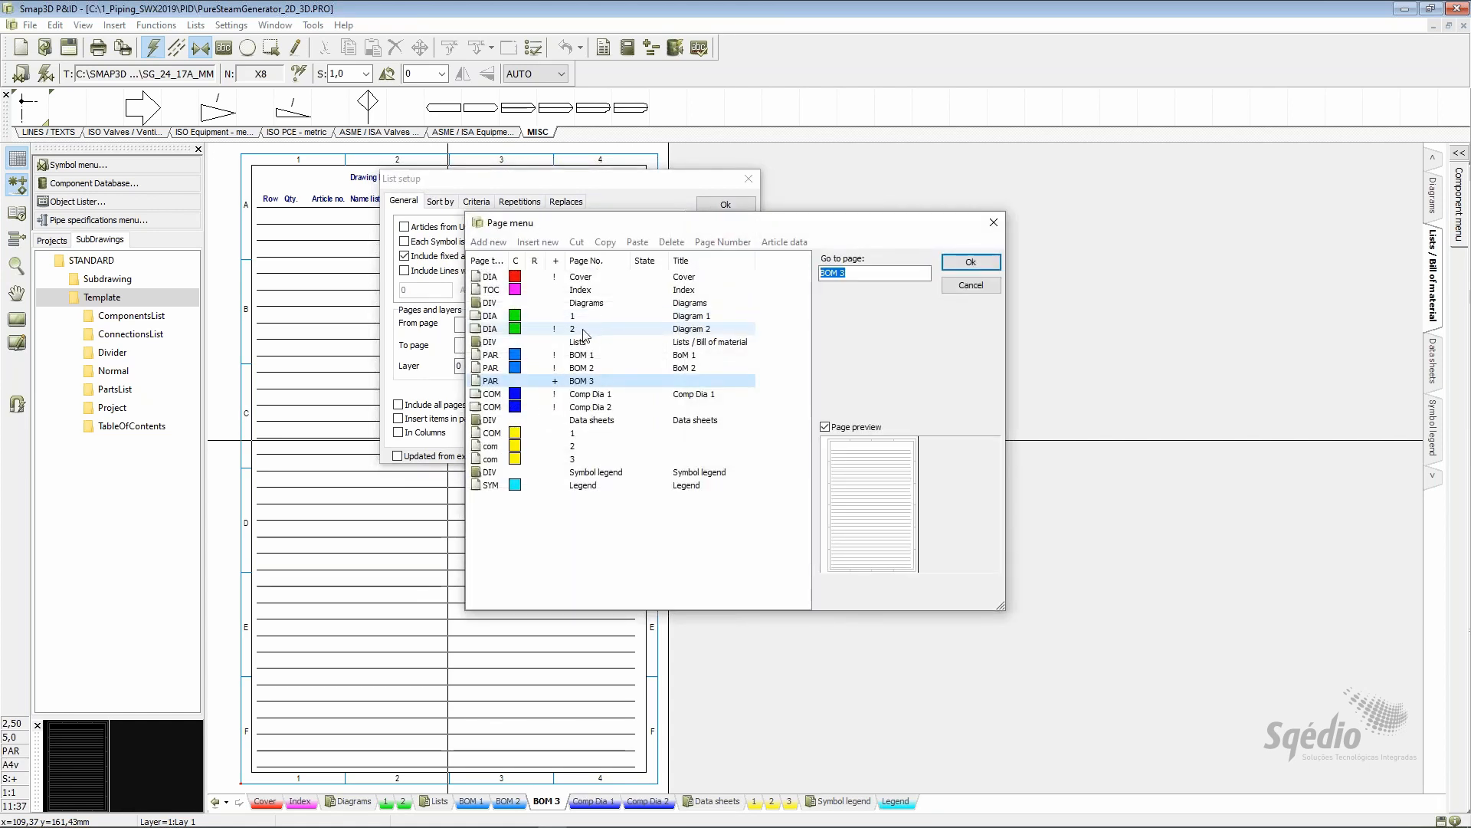
left_click(584, 329)
left_click(967, 261)
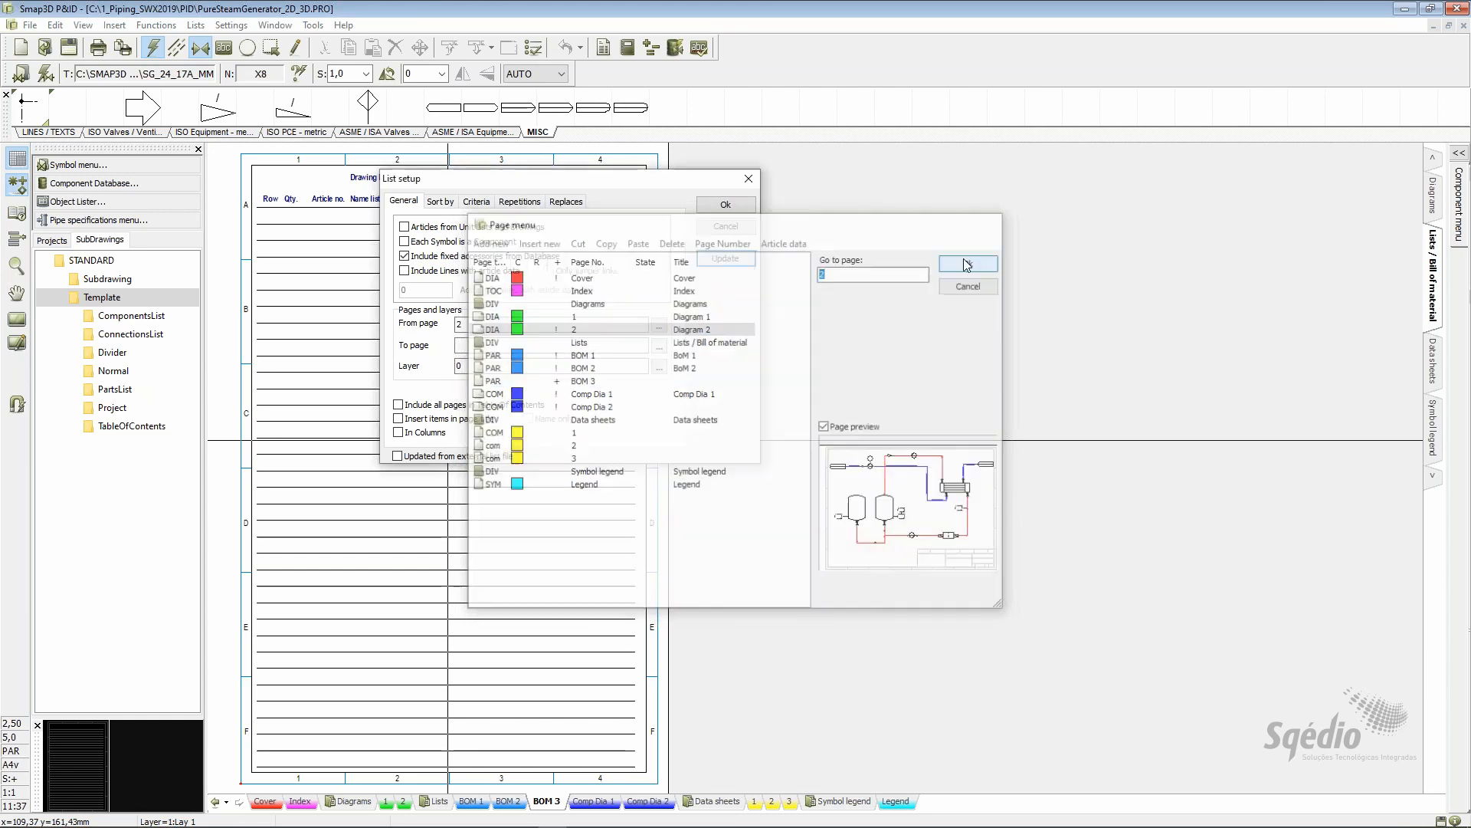
left_click(659, 346)
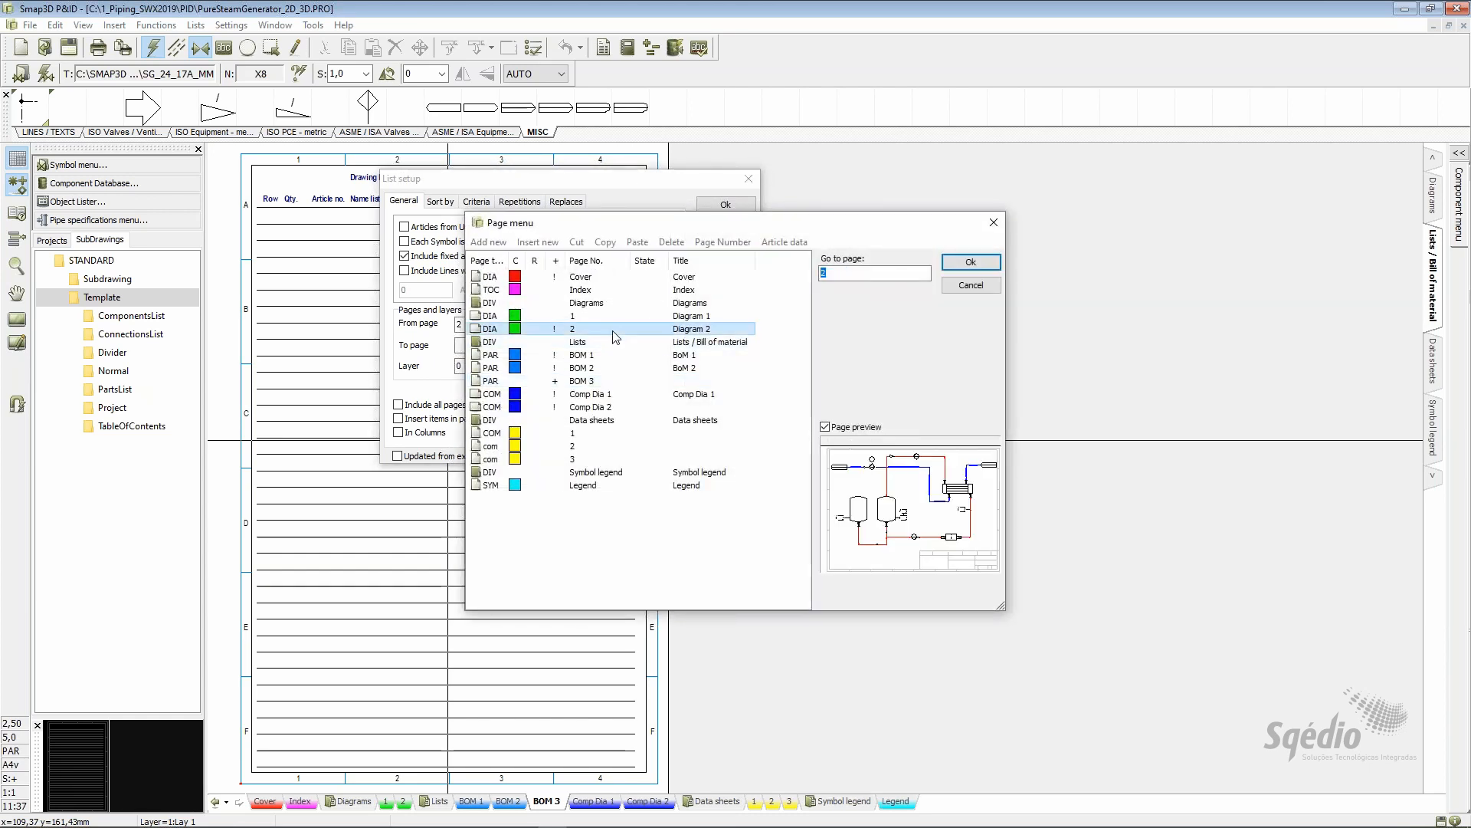
left_click(945, 263)
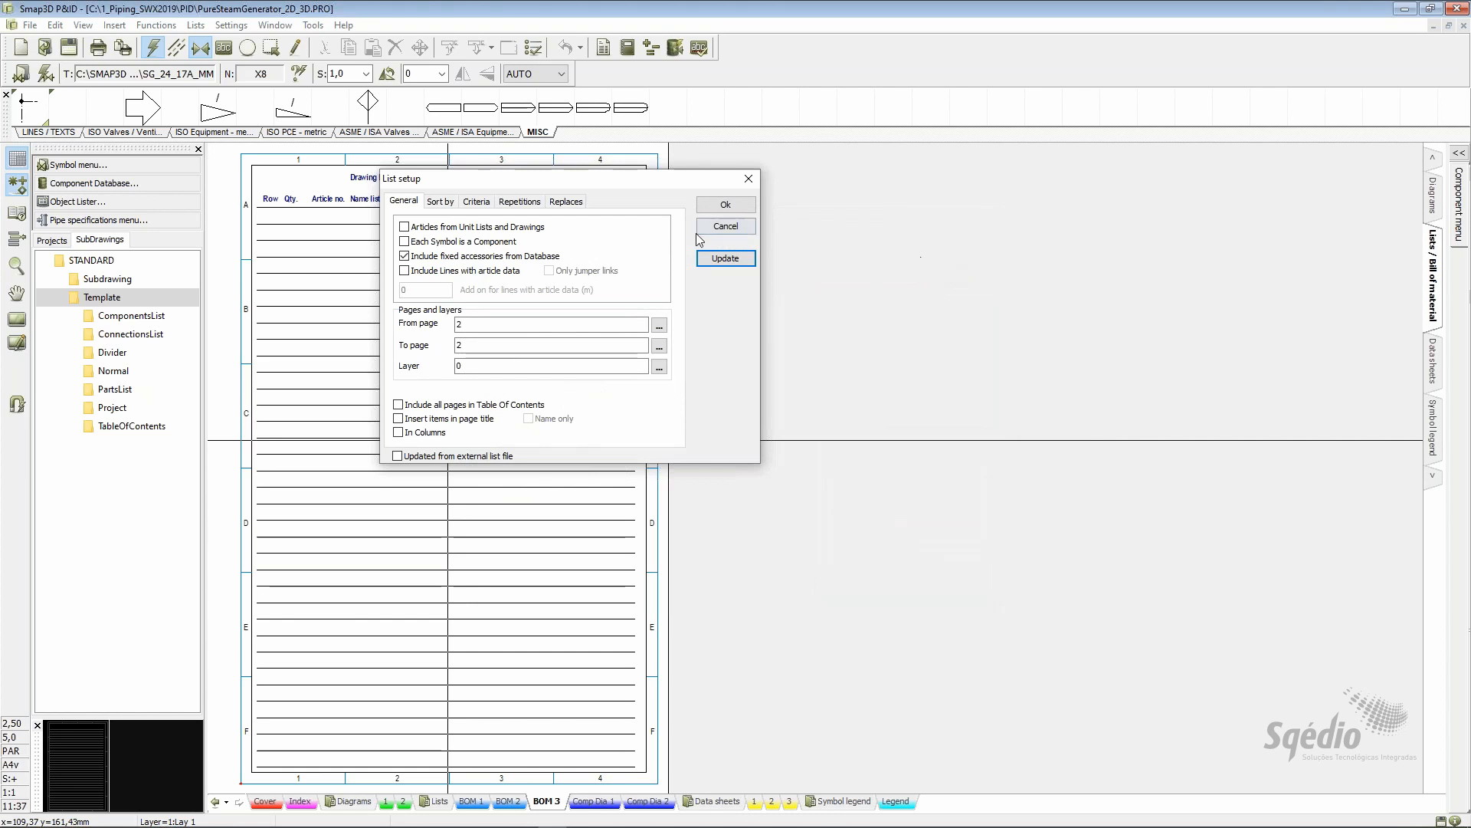
Set the list's major sort to database field TYPE with 1 empty line between types, and update the list
left_click(443, 202)
left_click(439, 241)
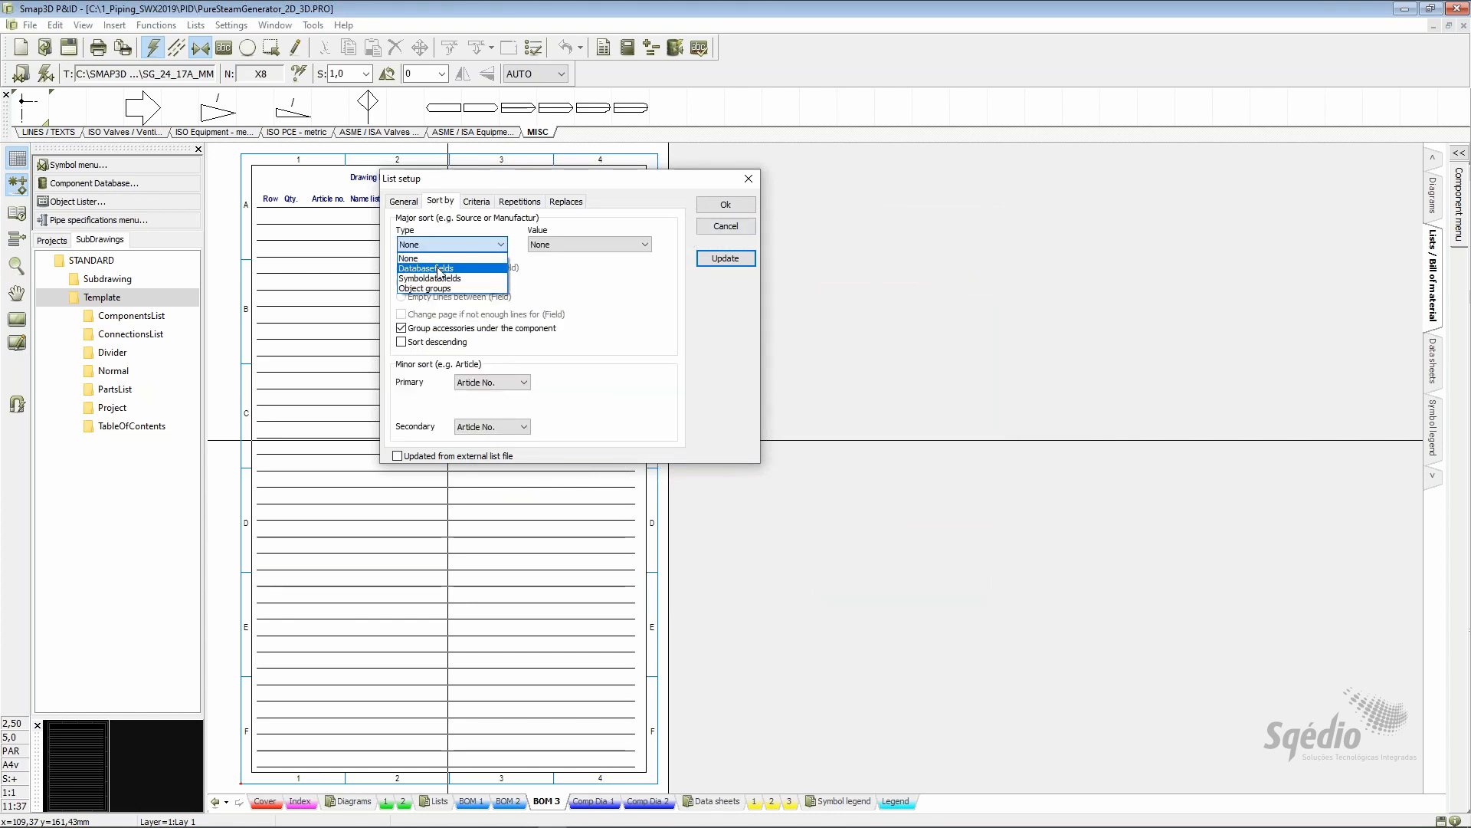
left_click(441, 268)
left_click(552, 243)
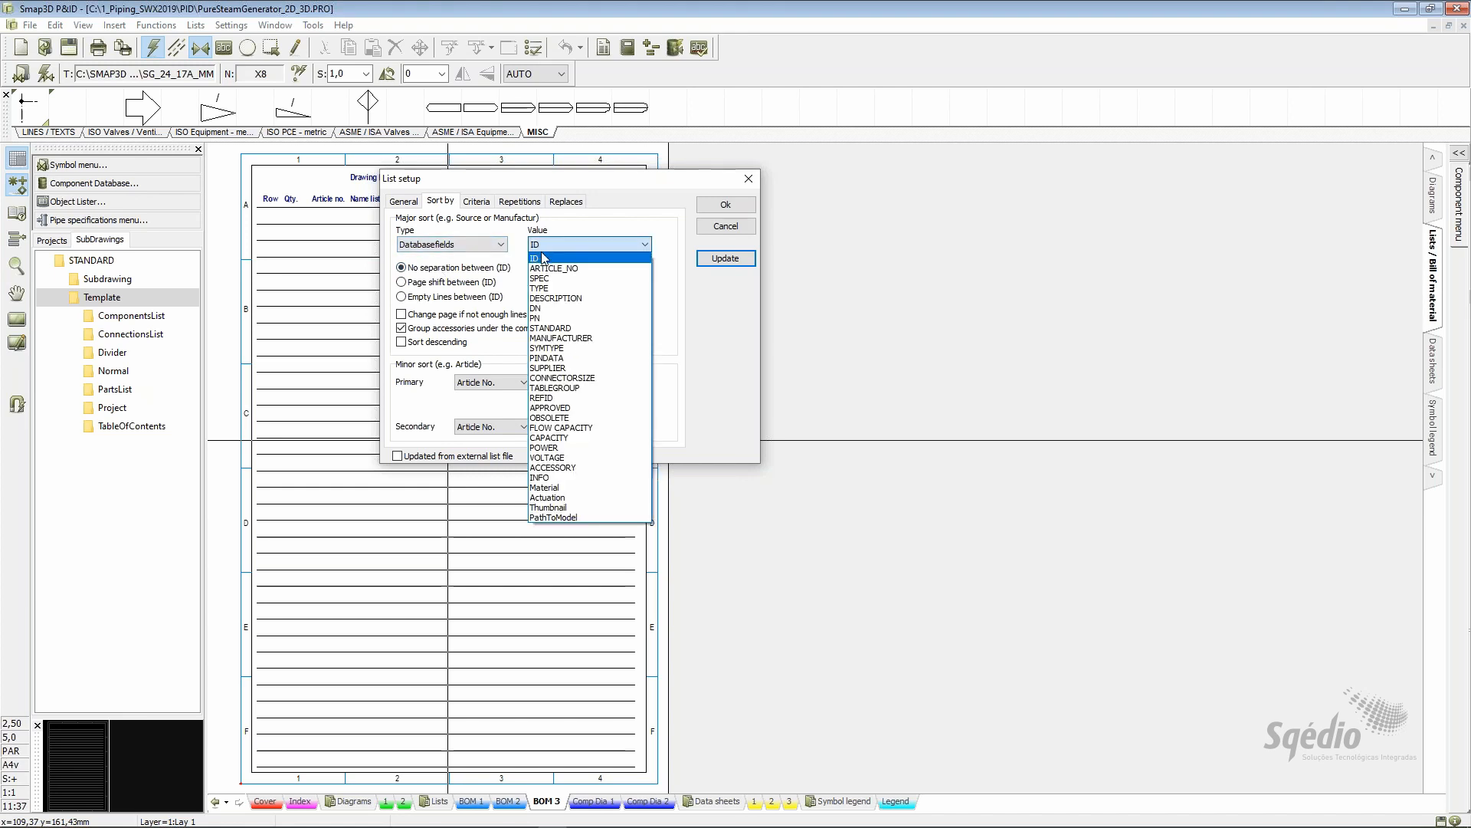
left_click(547, 294)
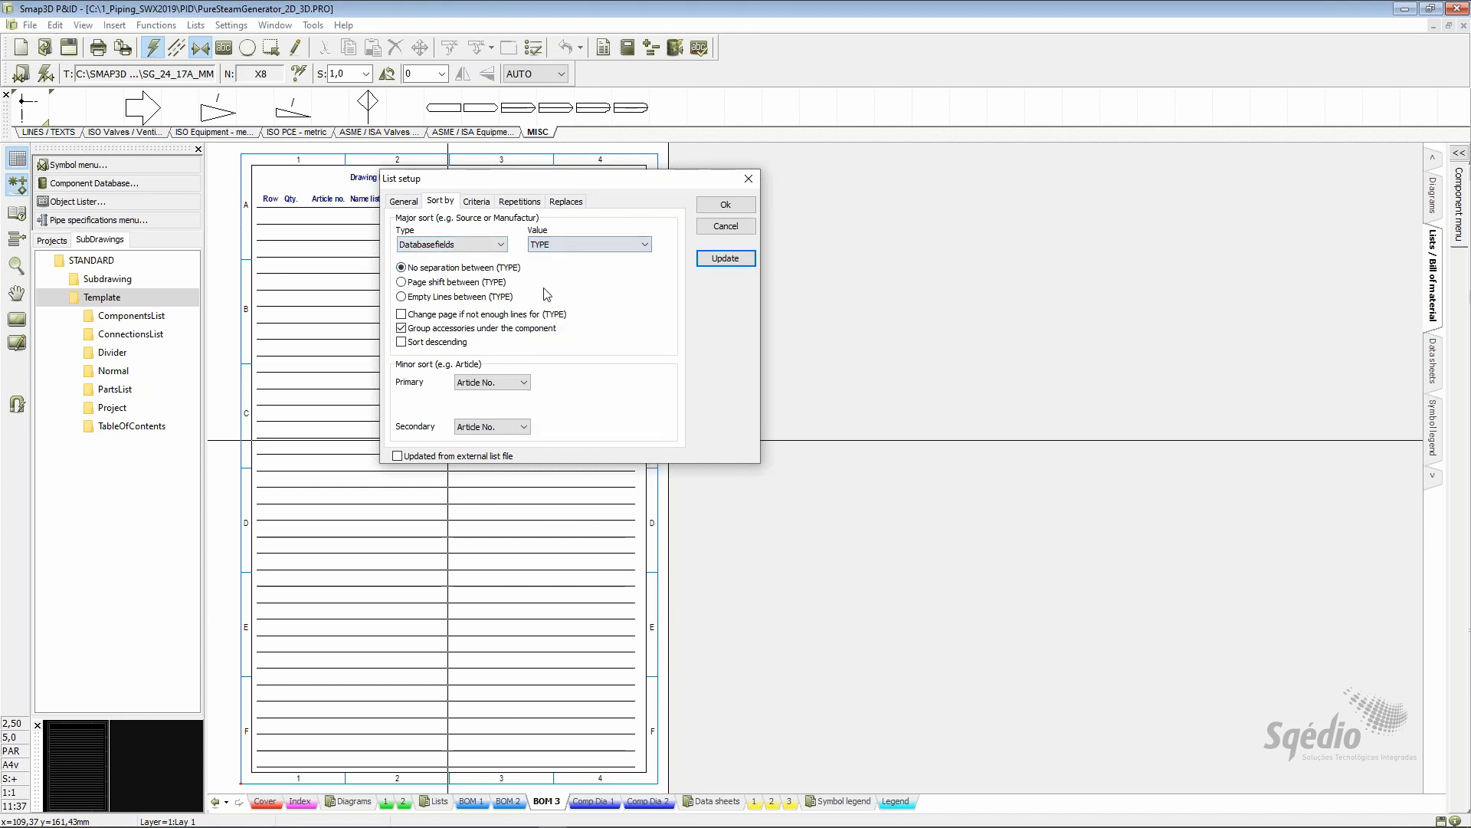
left_click(436, 297)
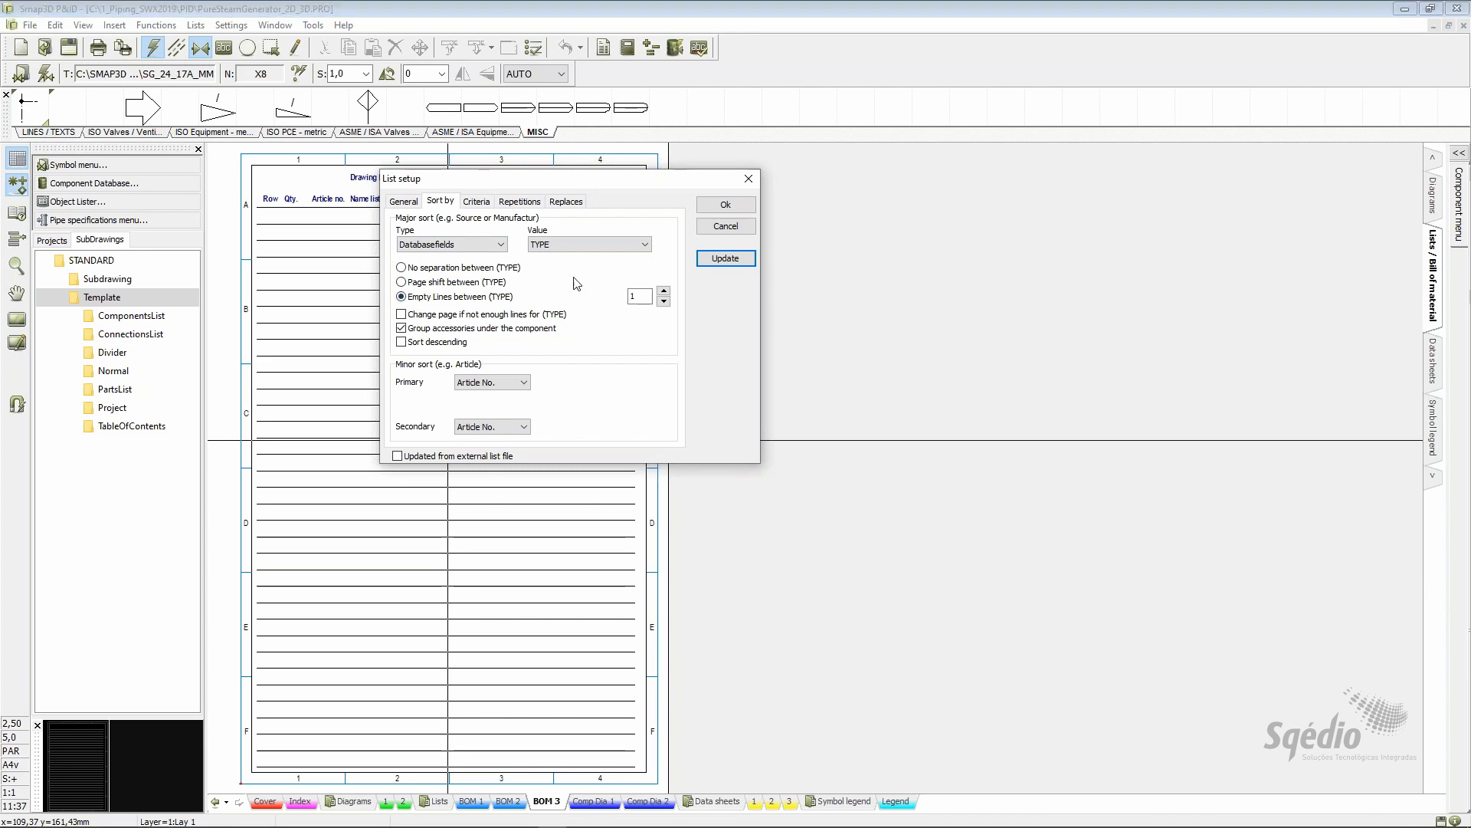
left_click(724, 259)
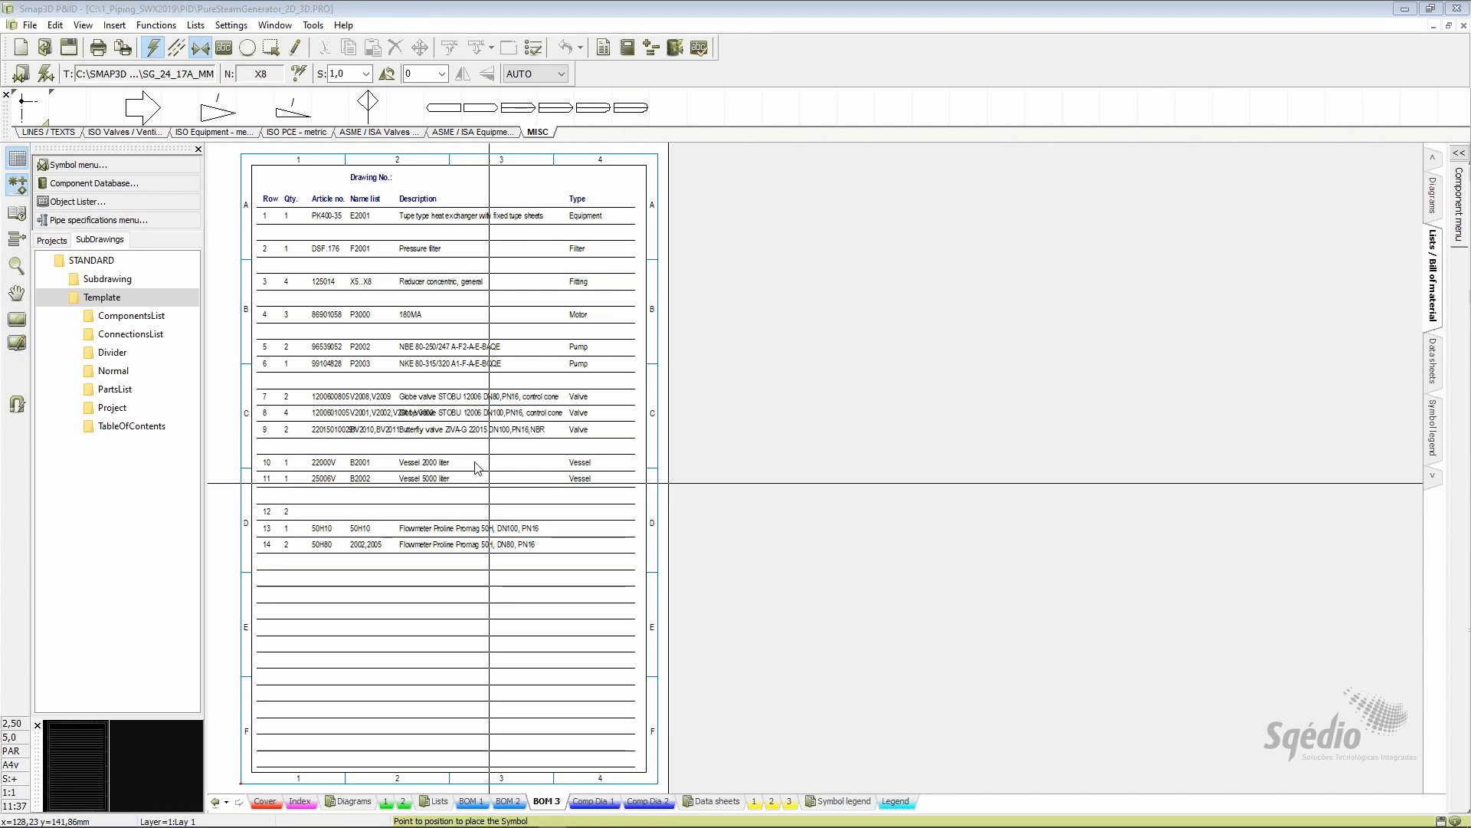
Follow vessel B2001 from the new parts list to its symbol in Diagram 2, and return to BOM 3
scroll(362, 463, "up", 3)
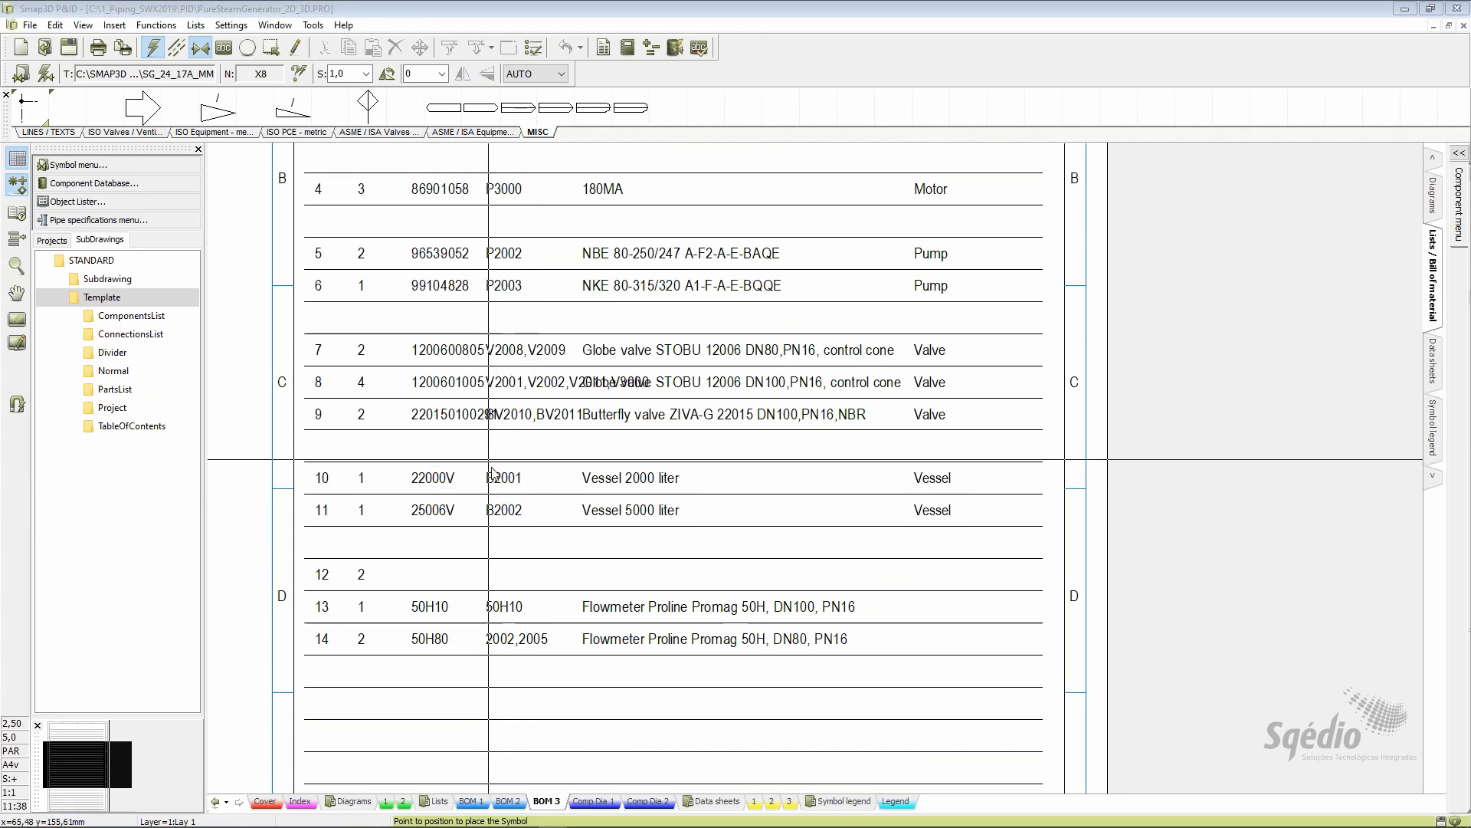
left_click(500, 479)
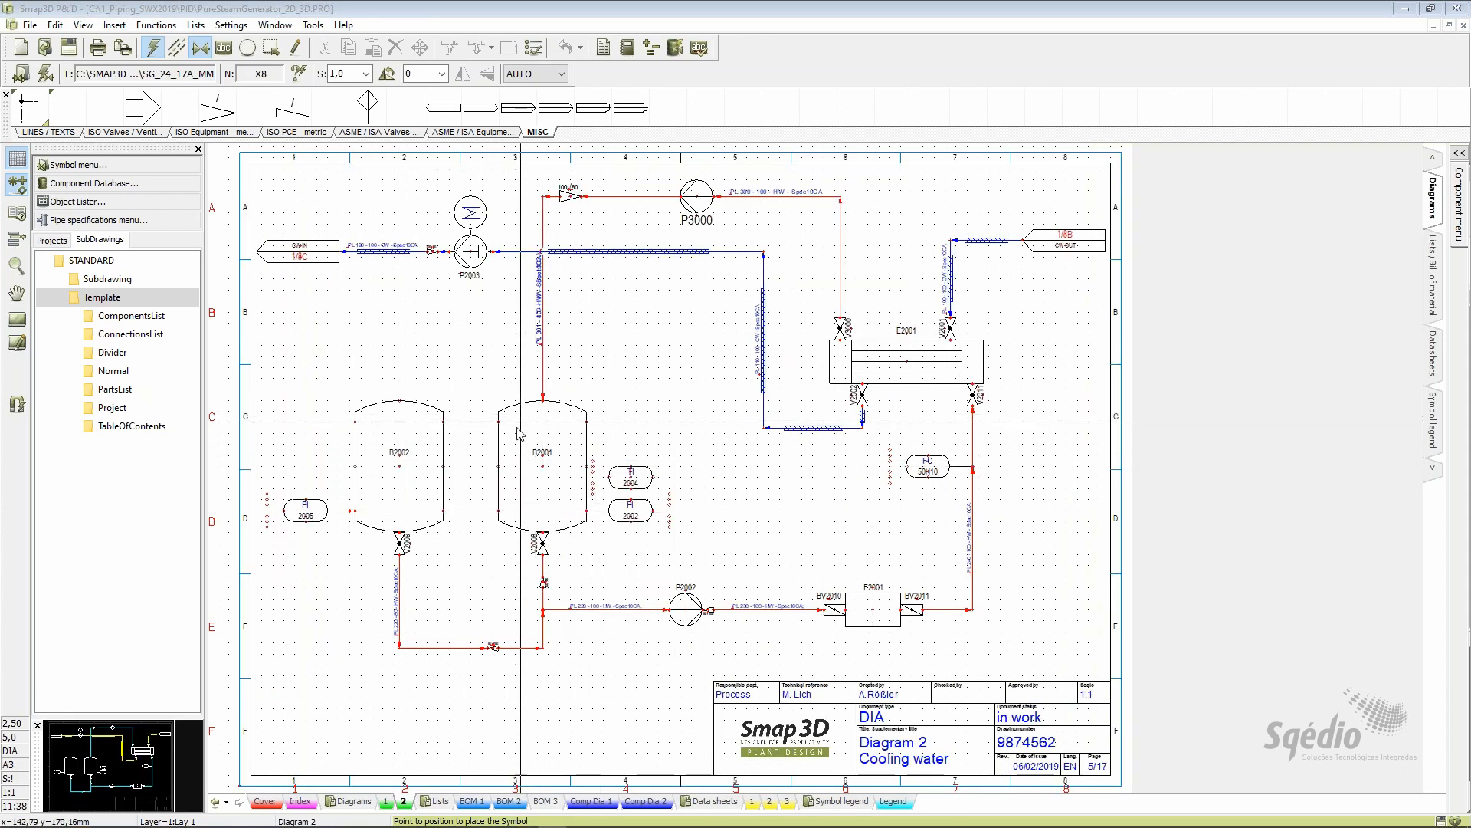
mouse_move(542, 434)
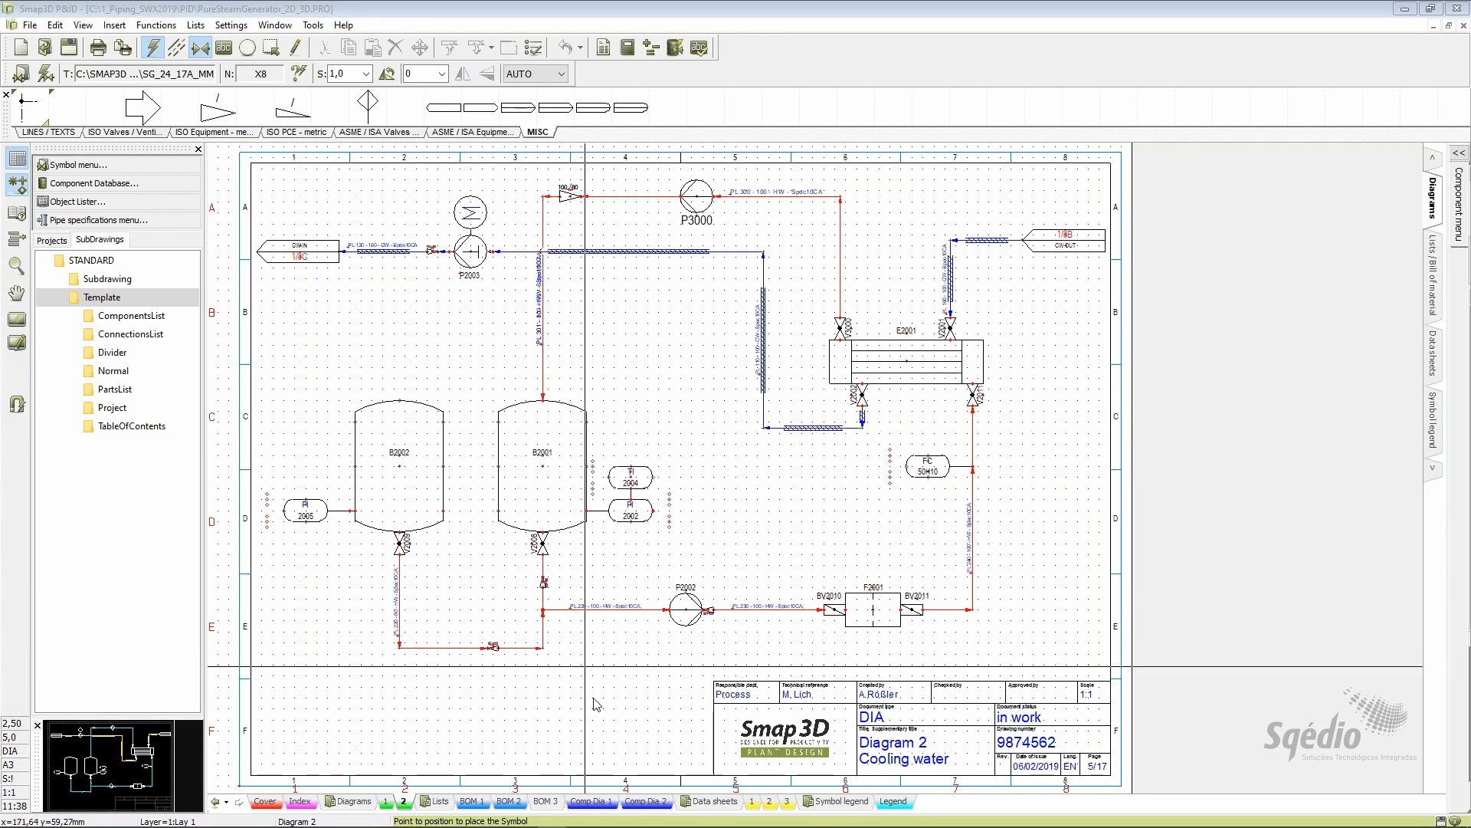
left_click(546, 801)
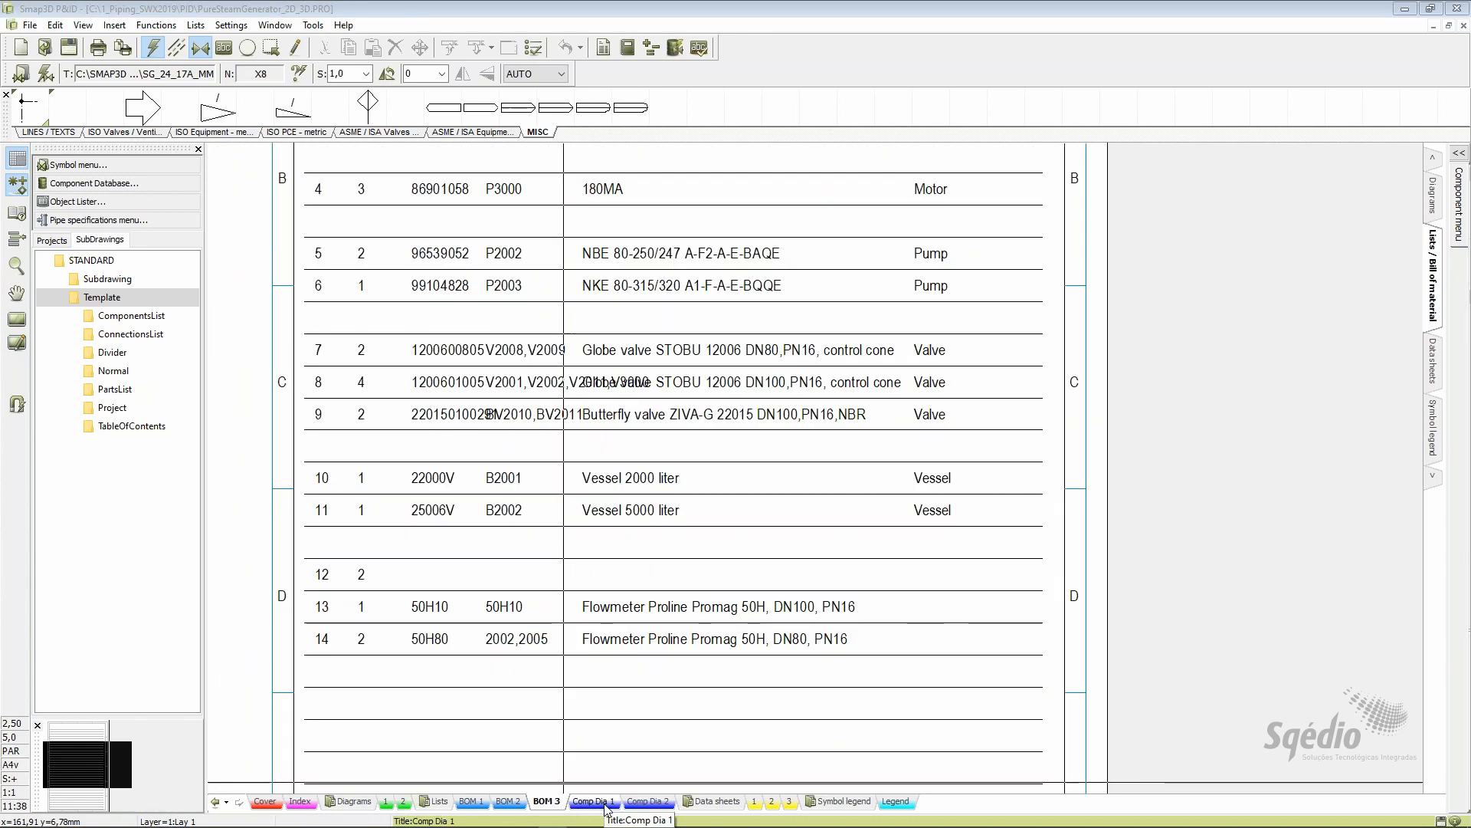
Examine the component list Comp Dia 1 alongside the parts list and go back to BOM 3
left_click(604, 805)
left_click(558, 805)
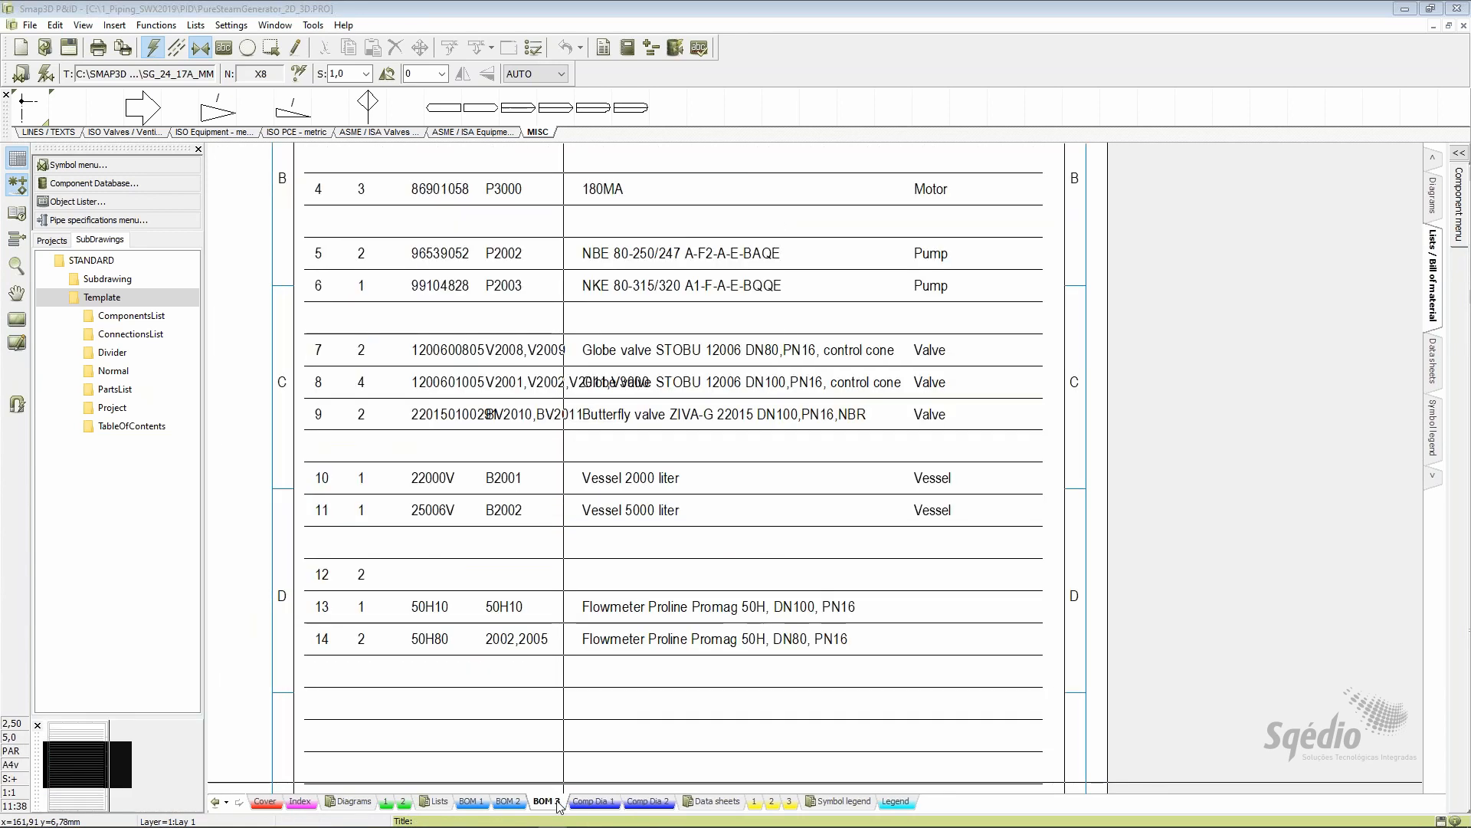
left_click(589, 801)
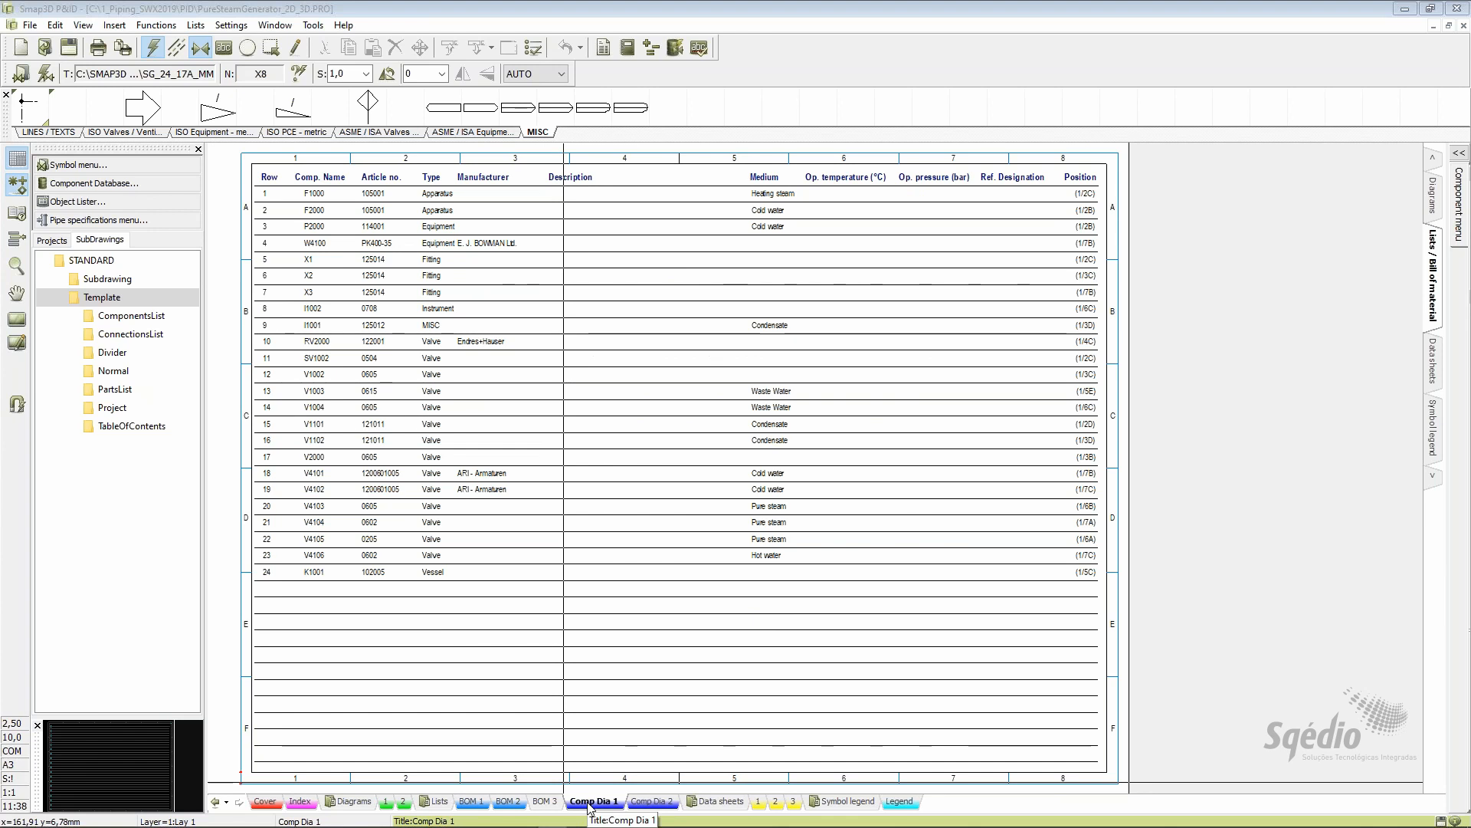
left_click(546, 802)
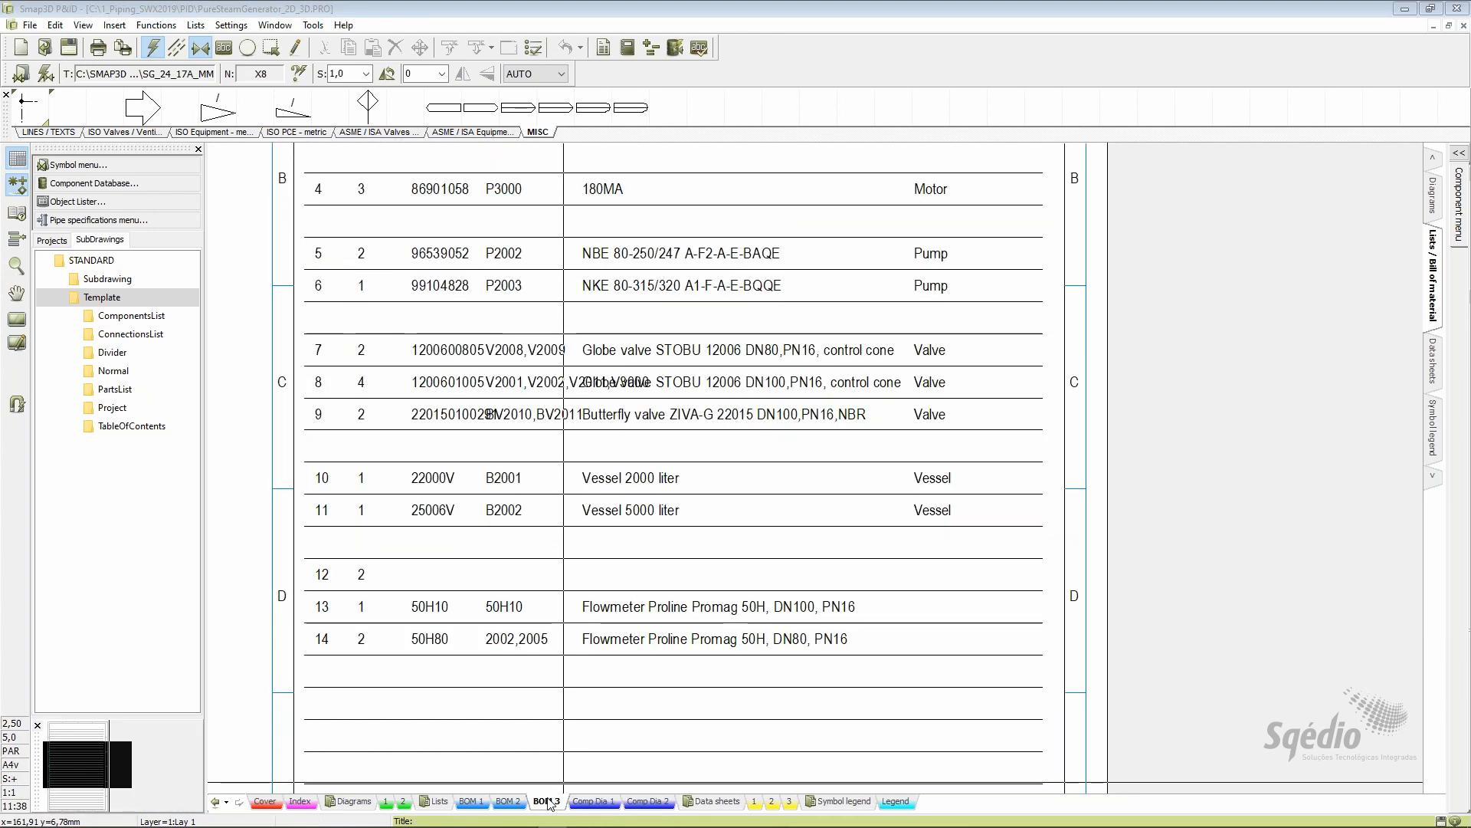
Insert a divider page named Component List after BOM 3, using an English A4 tab template (EN_A4_Tab)
left_click(115, 26)
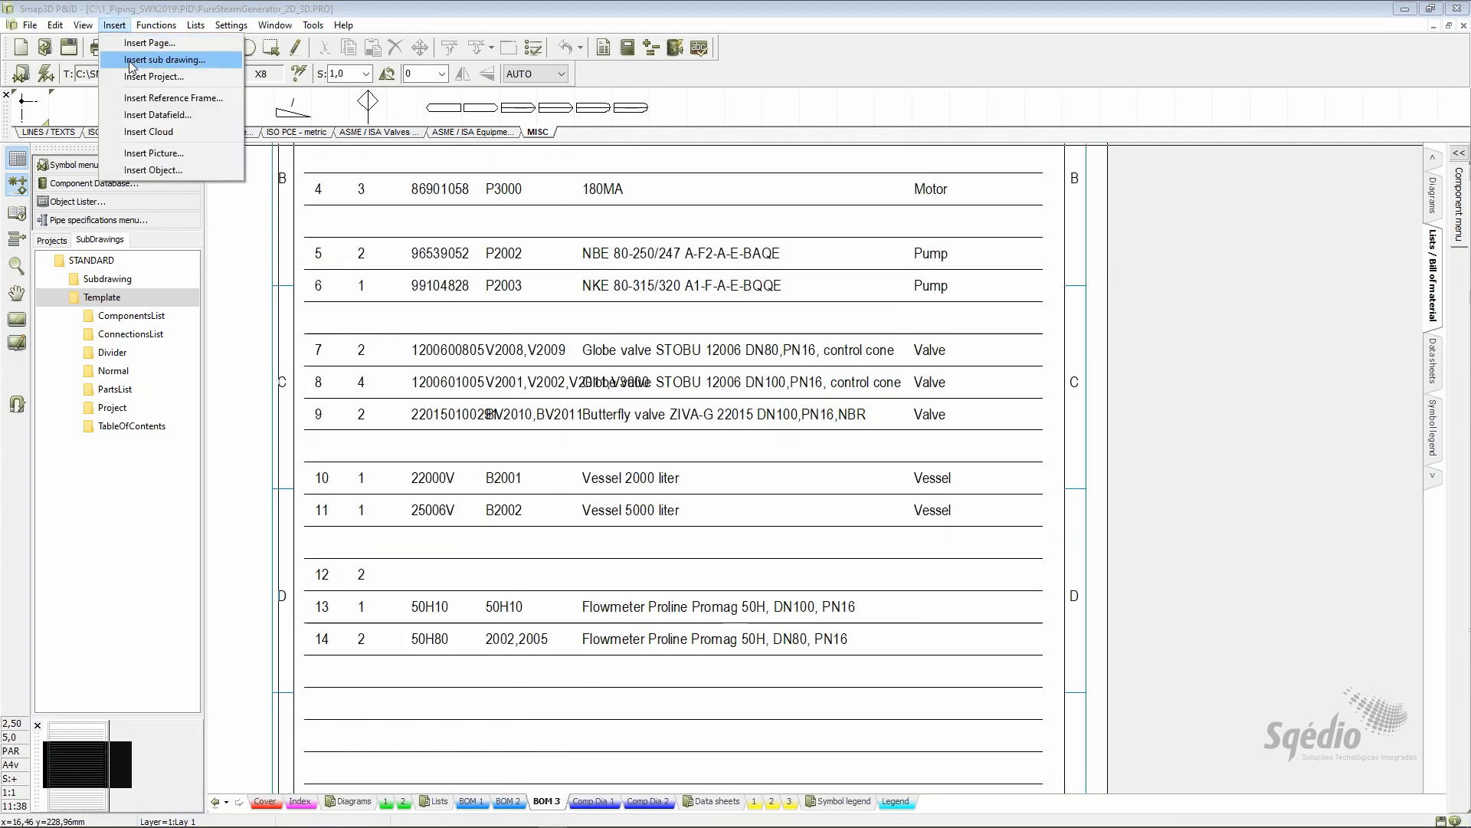
left_click(137, 43)
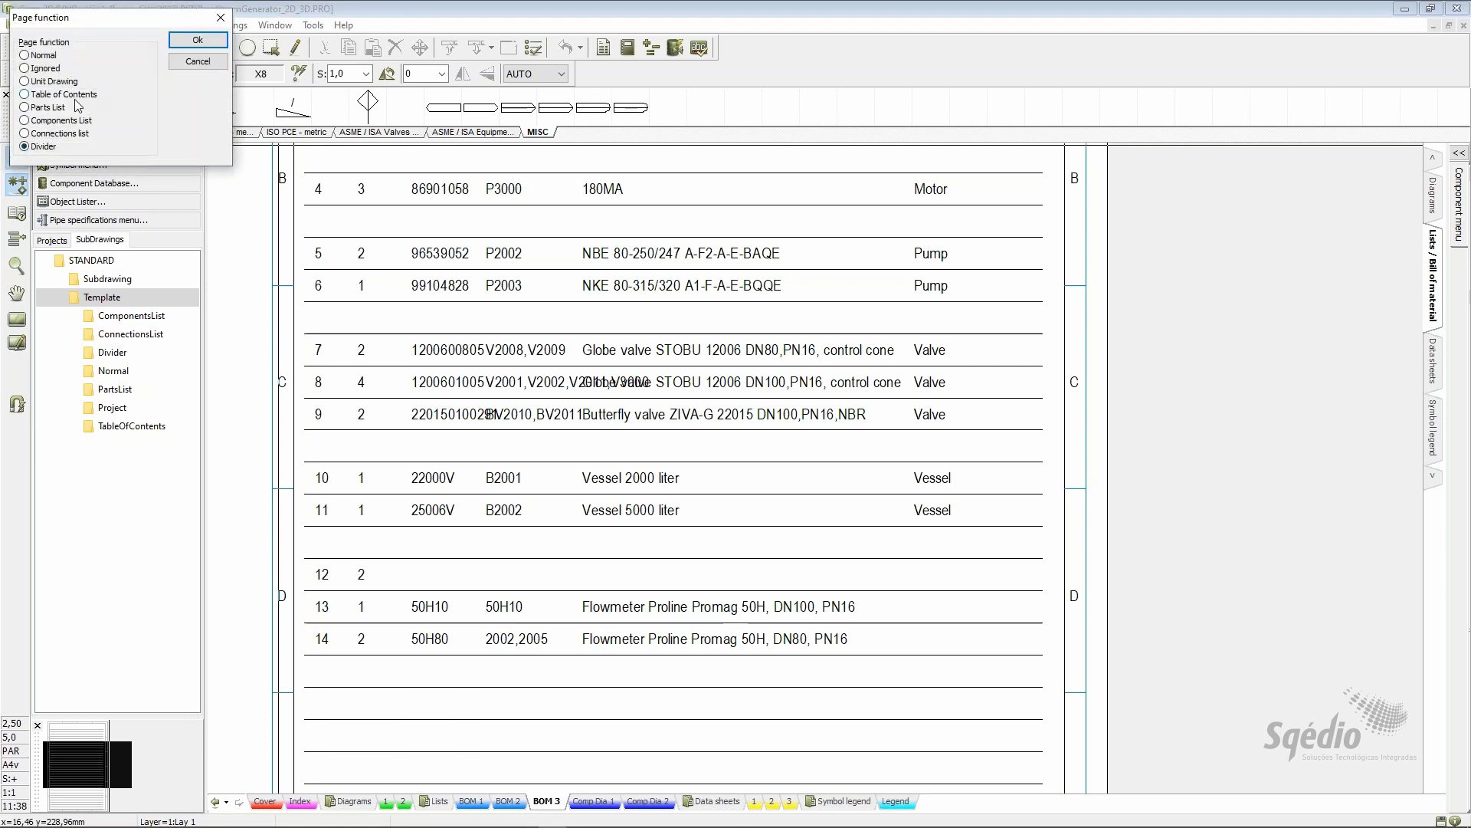
left_click(198, 39)
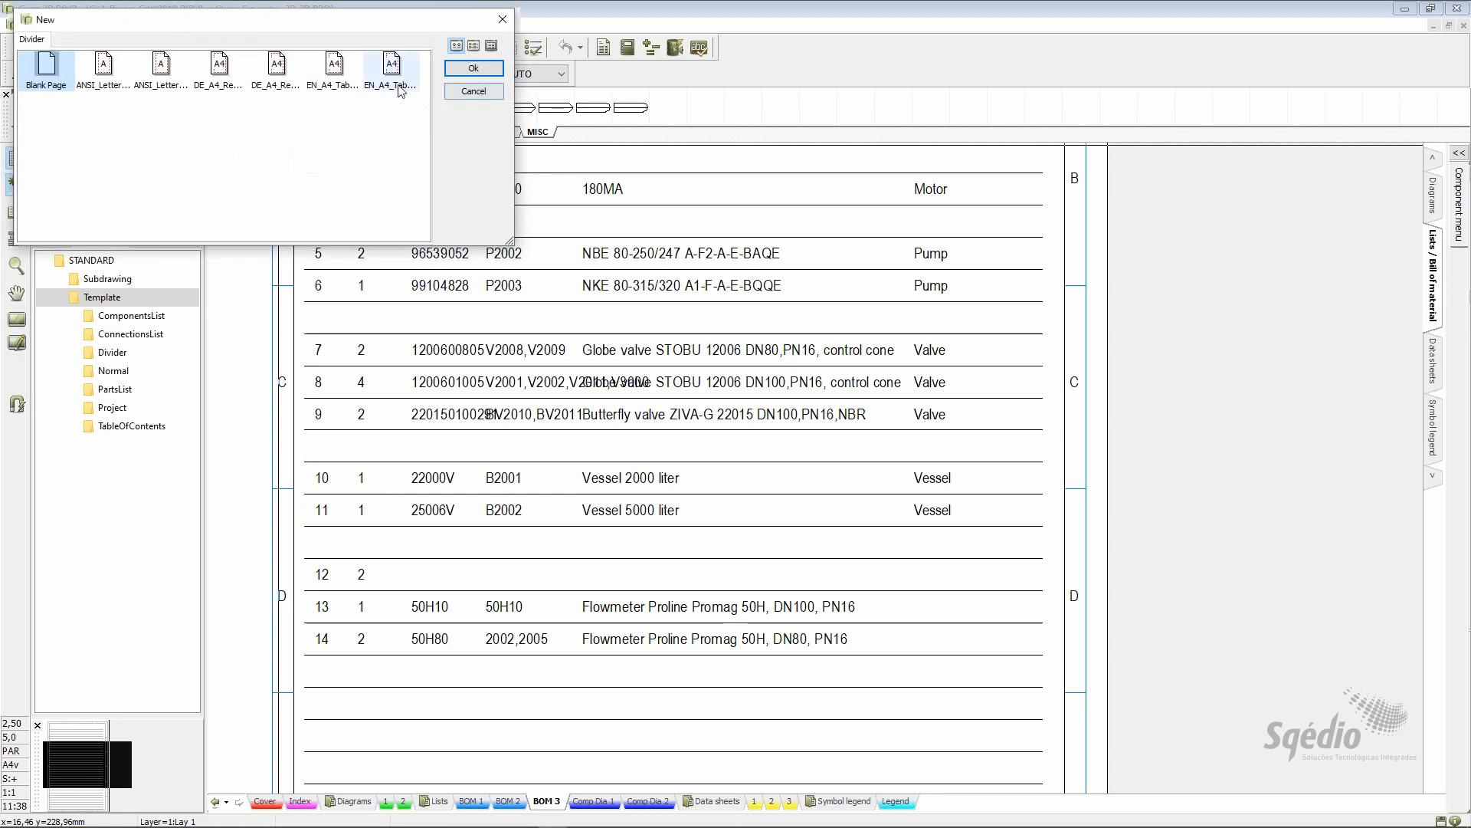
left_click(345, 74)
left_click(474, 69)
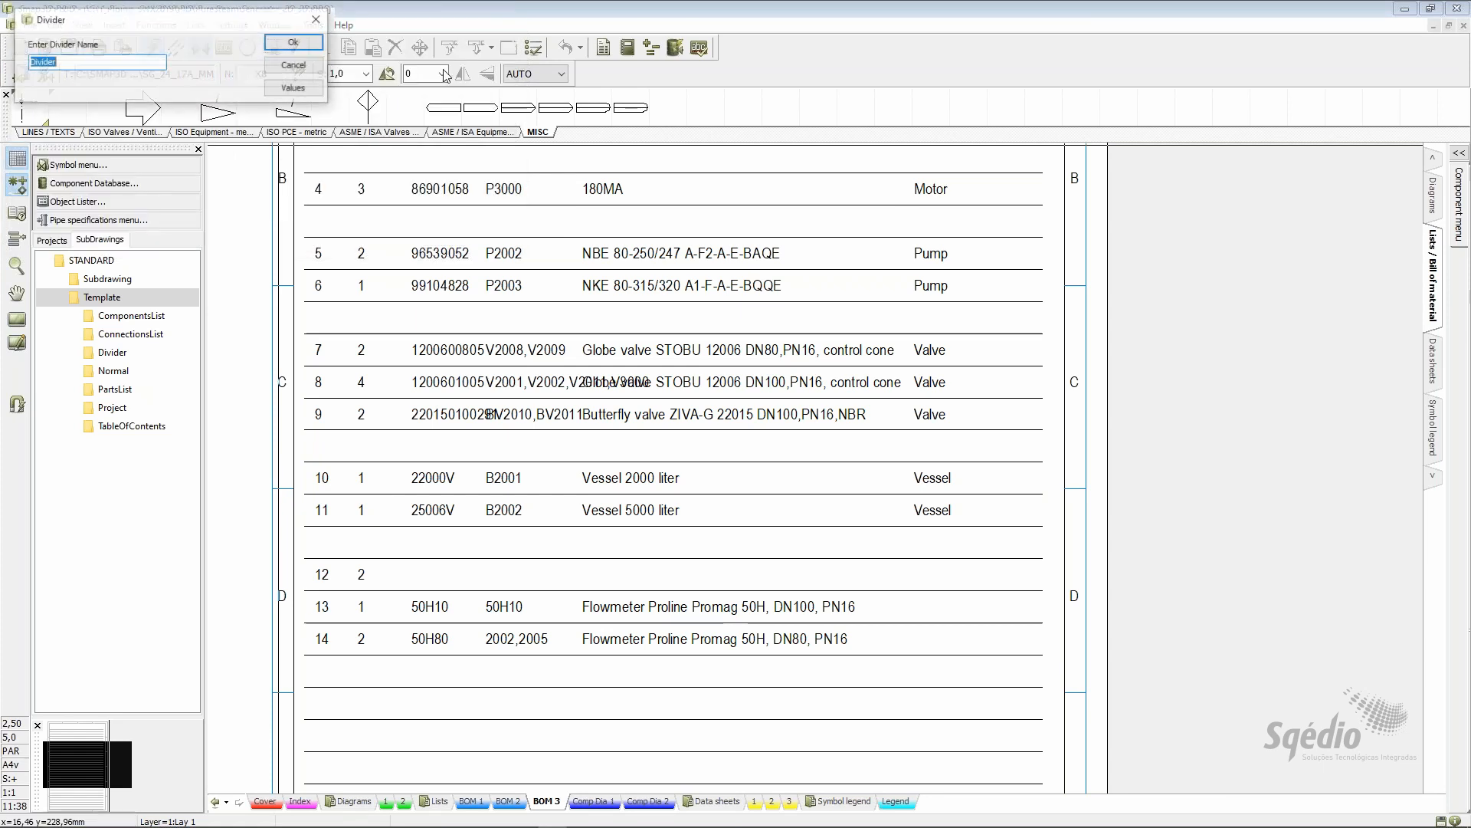
type("Component List")
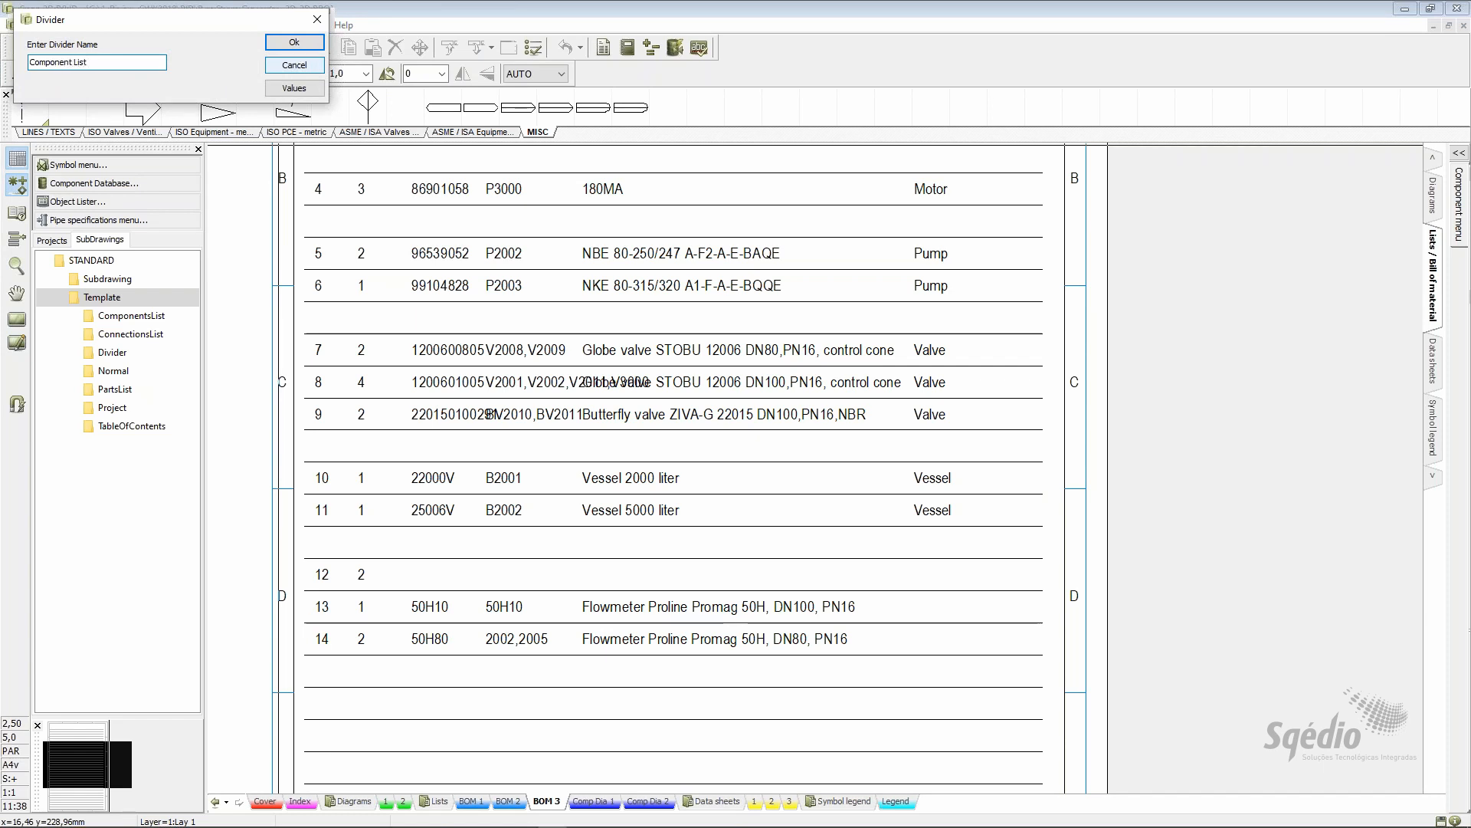
key("Return")
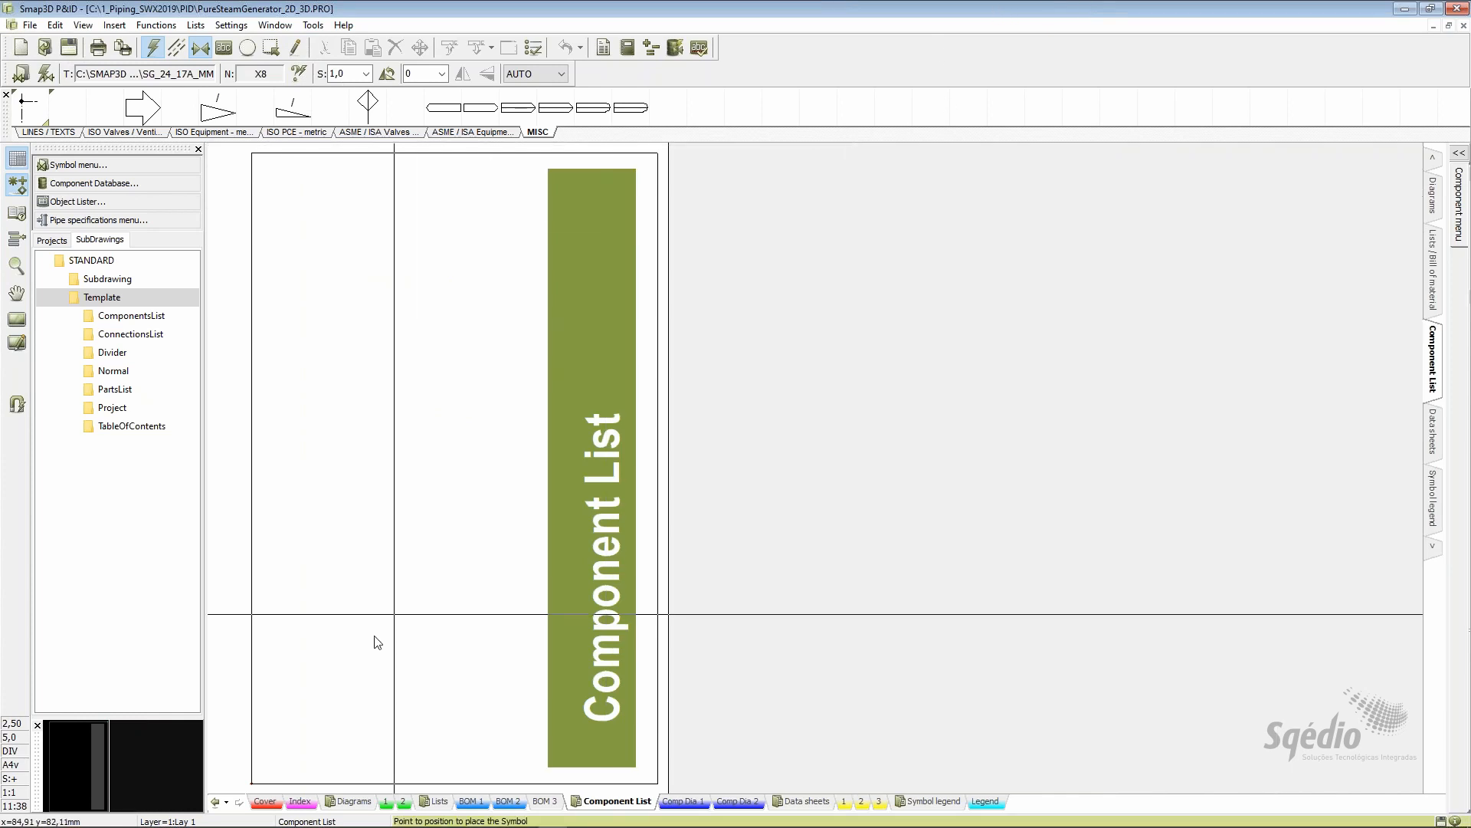
Update the table of contents on the Index page to include the Component List divider
left_click(307, 799)
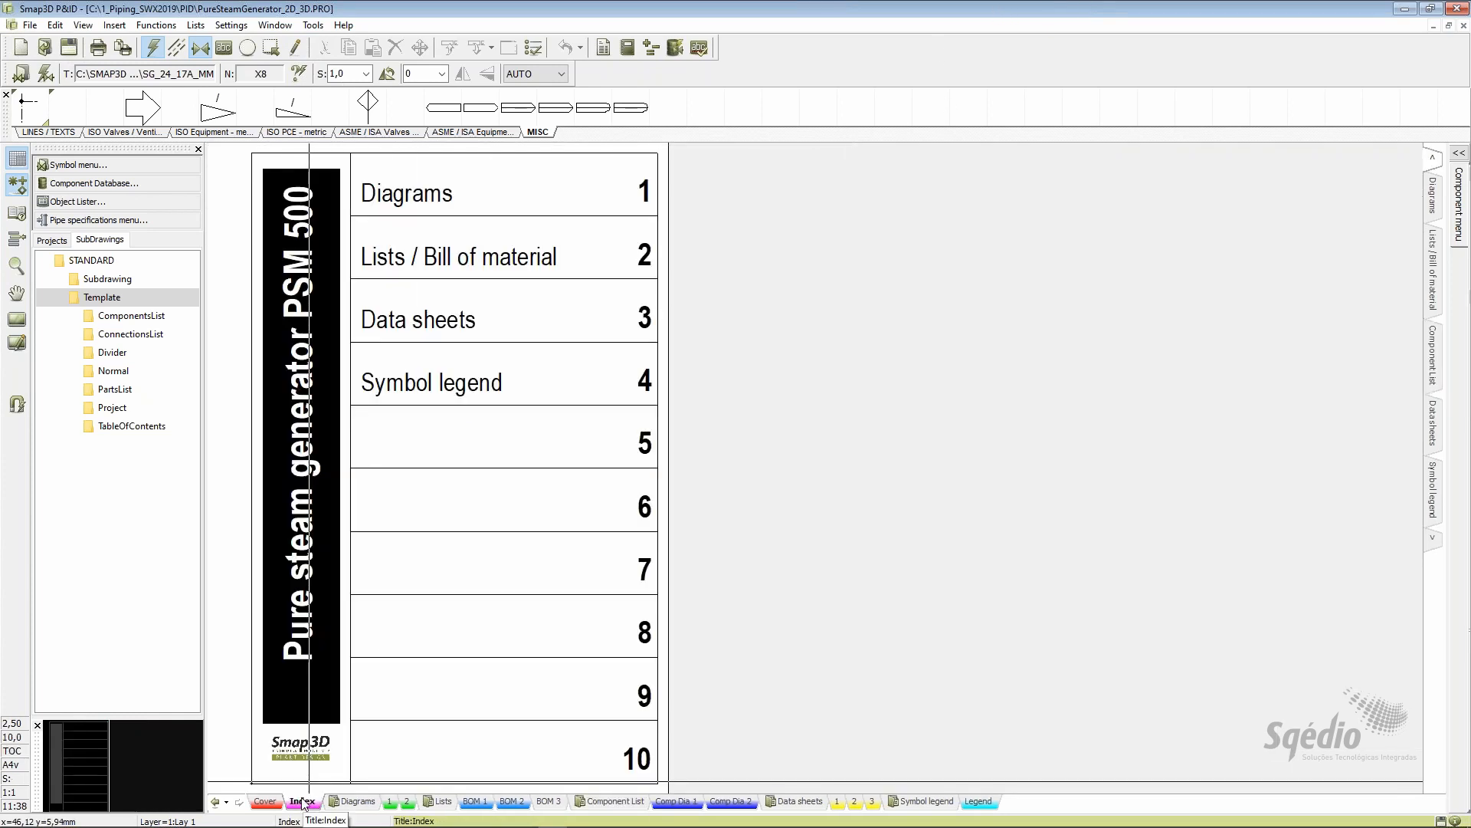
right_click(475, 446)
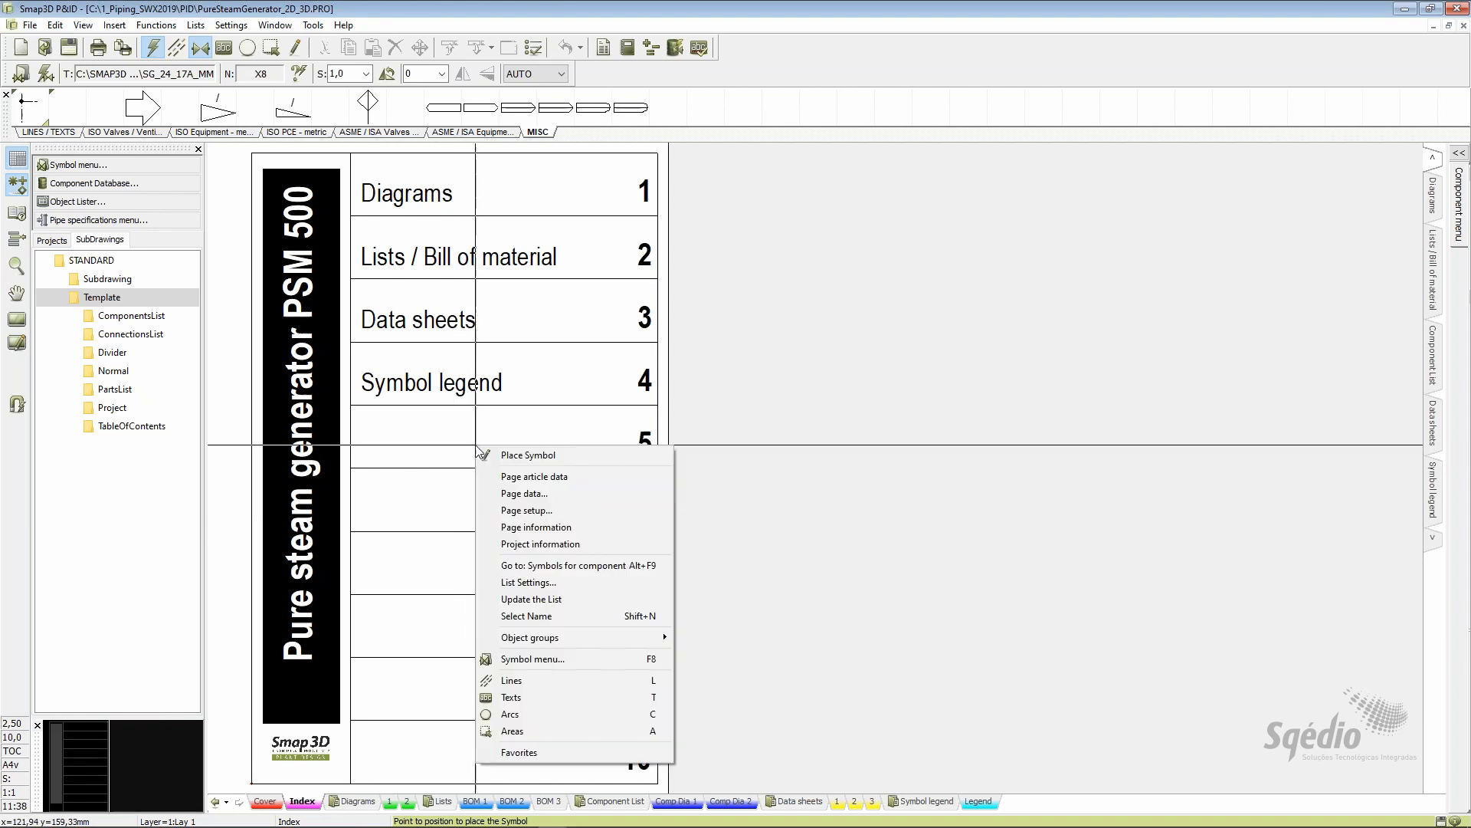
left_click(538, 599)
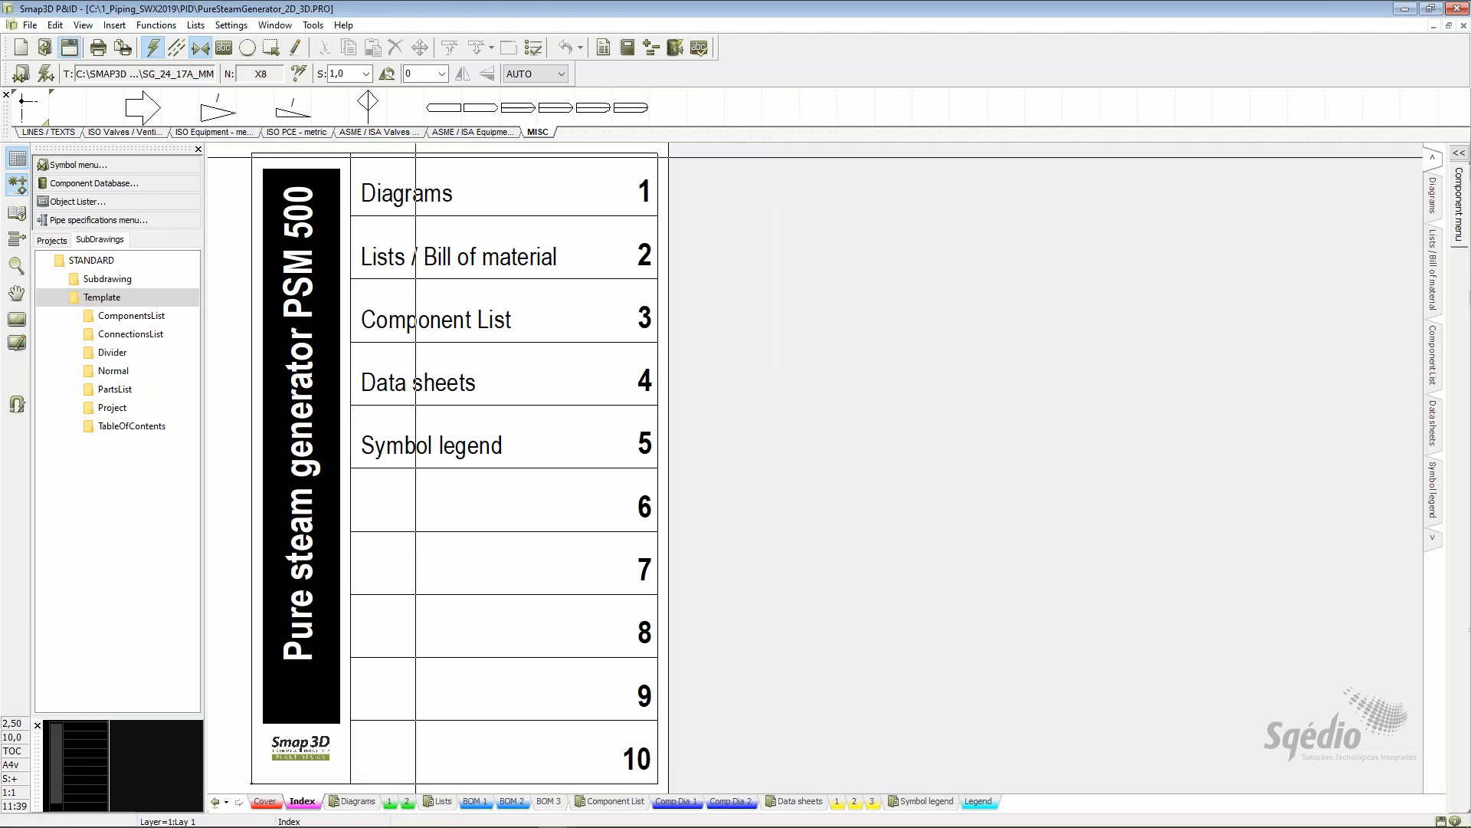
Save the project under the file name PureSteamGenerator_2D_3D as a .pro project file in the PID folder
left_click(32, 25)
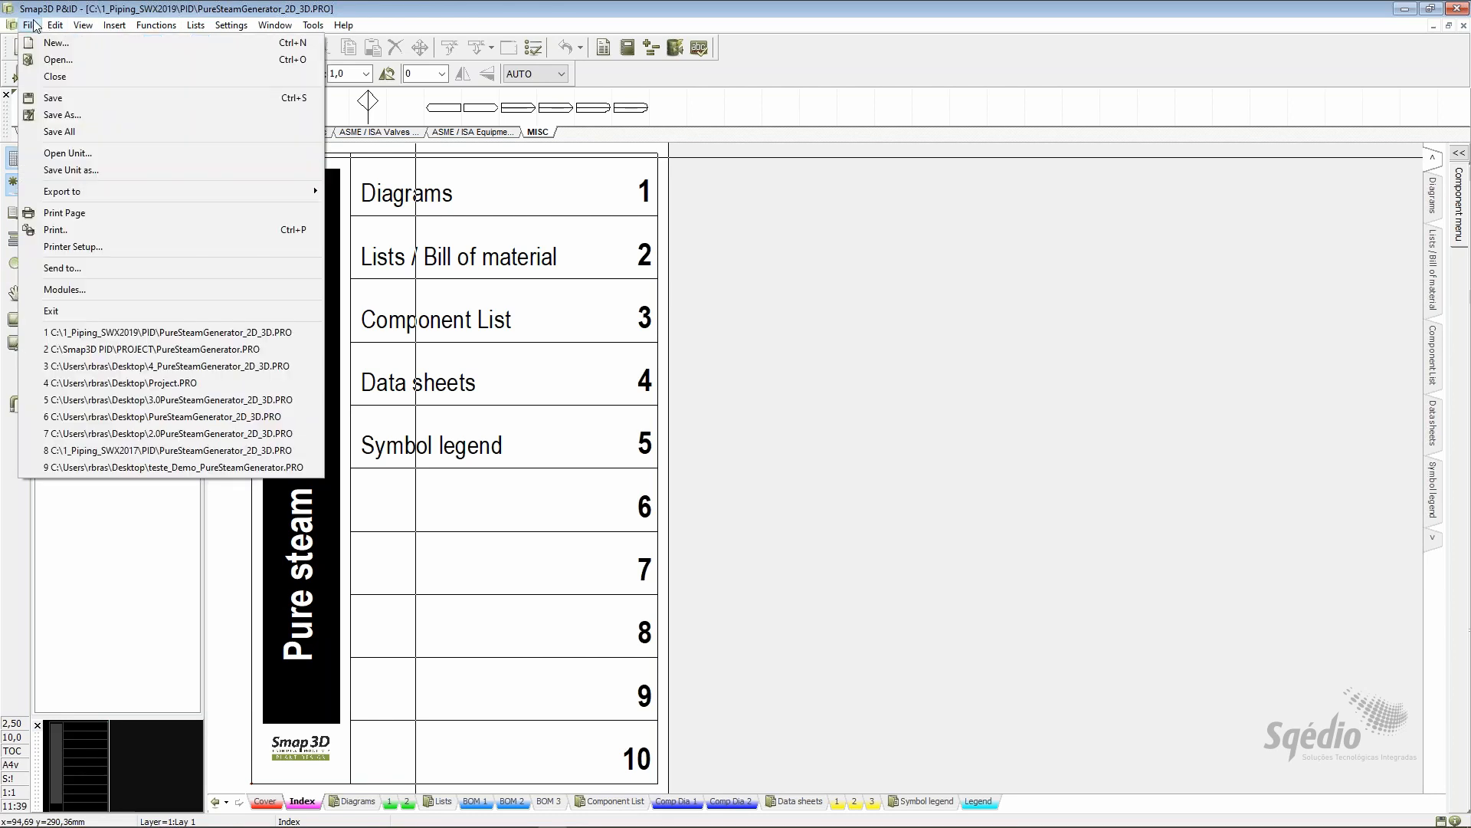
left_click(61, 115)
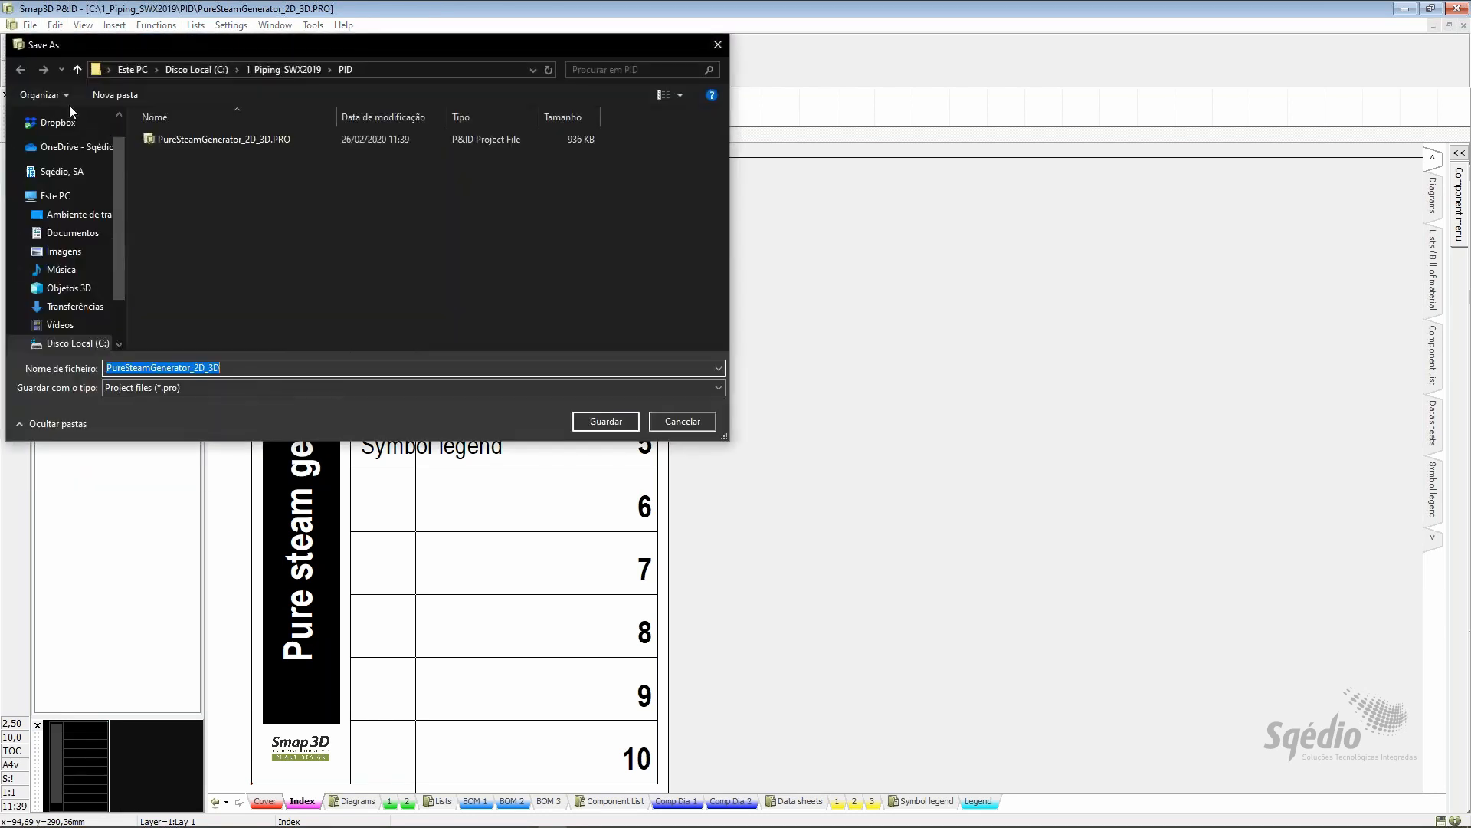
left_click(590, 422)
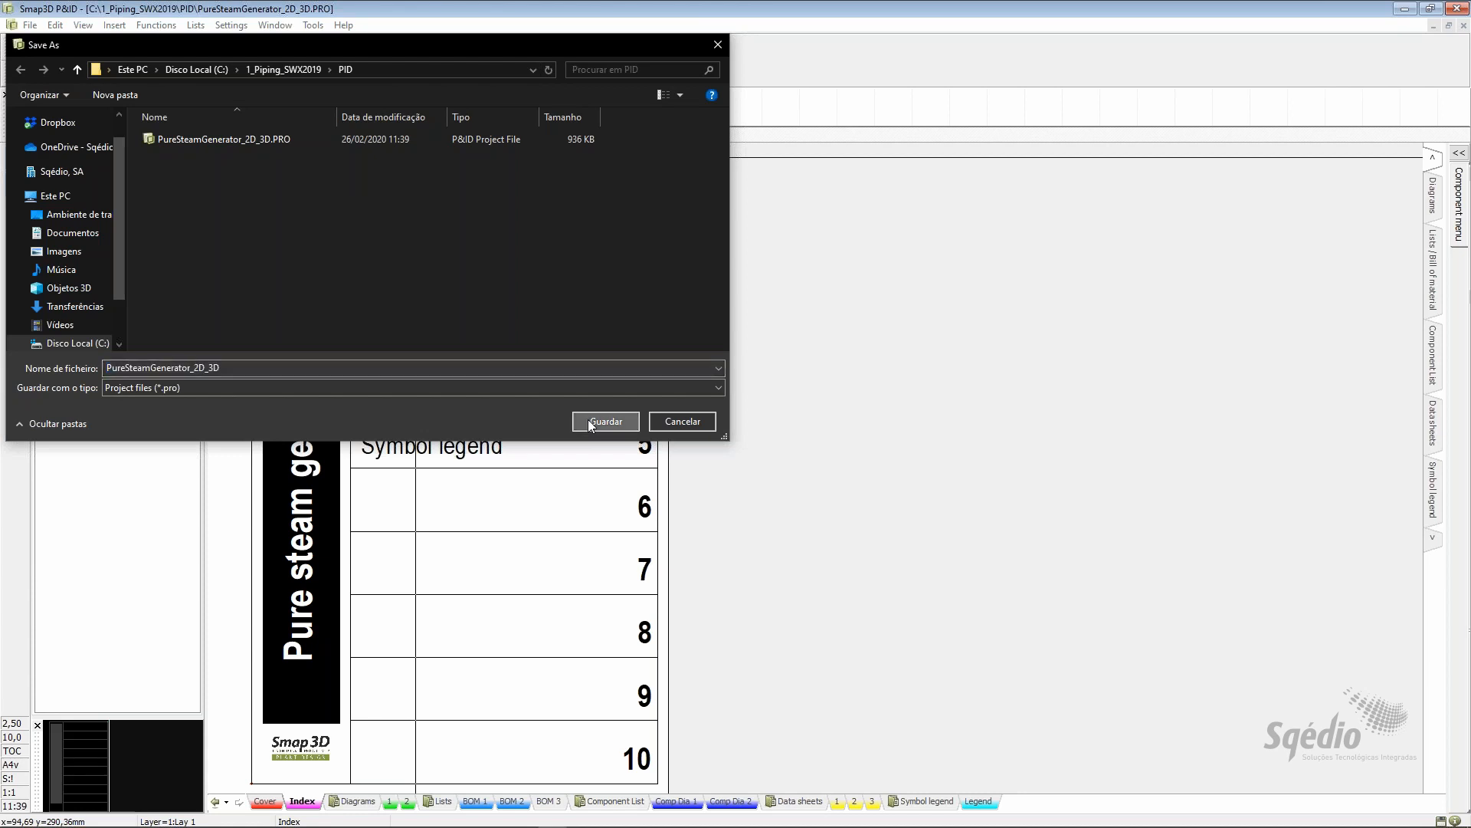
Export the project as a PDF file named PureSteamGenerator_2D_3D without updating the lists
left_click(526, 391)
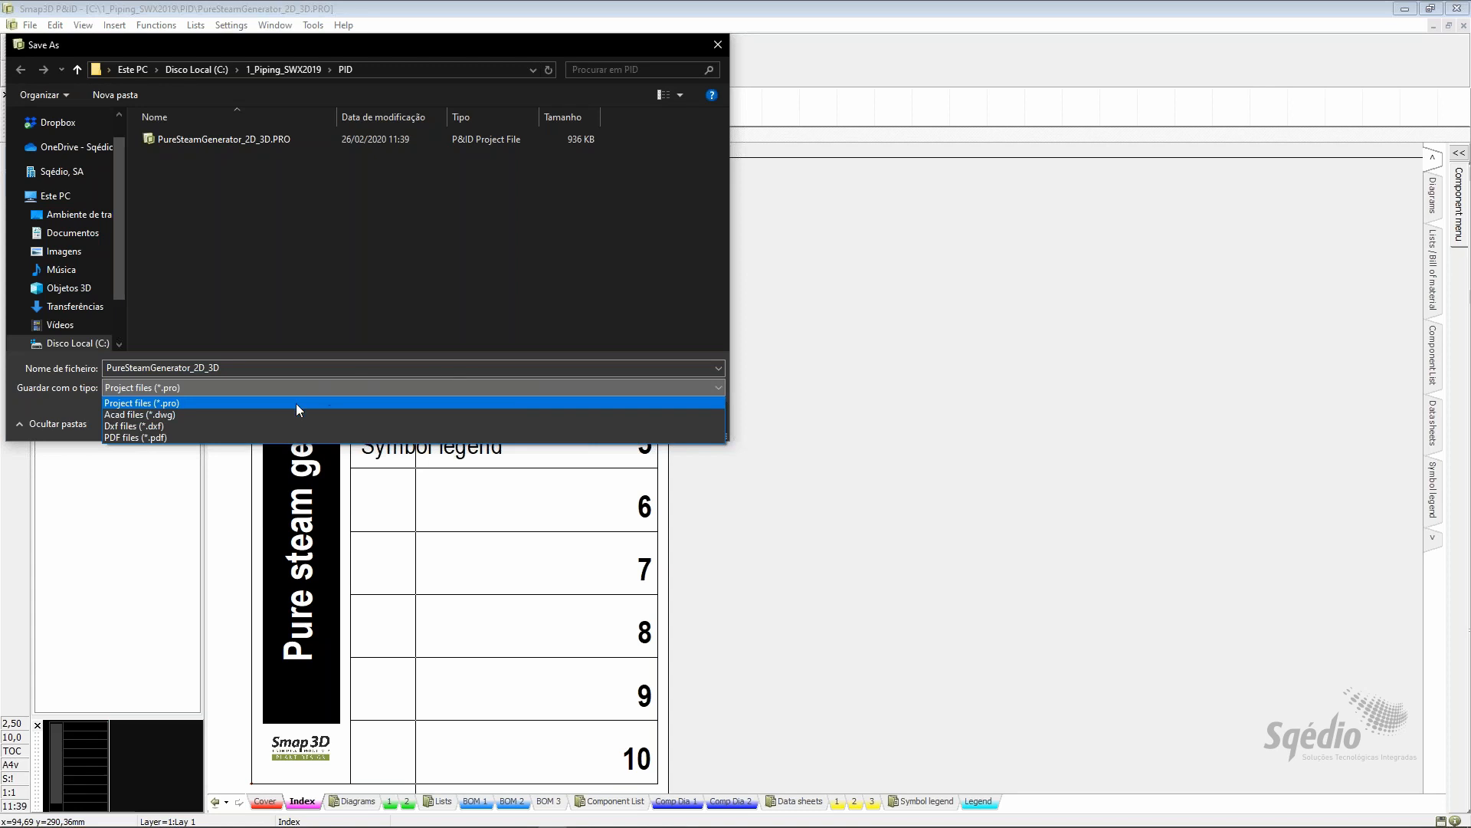
left_click(209, 438)
left_click(629, 426)
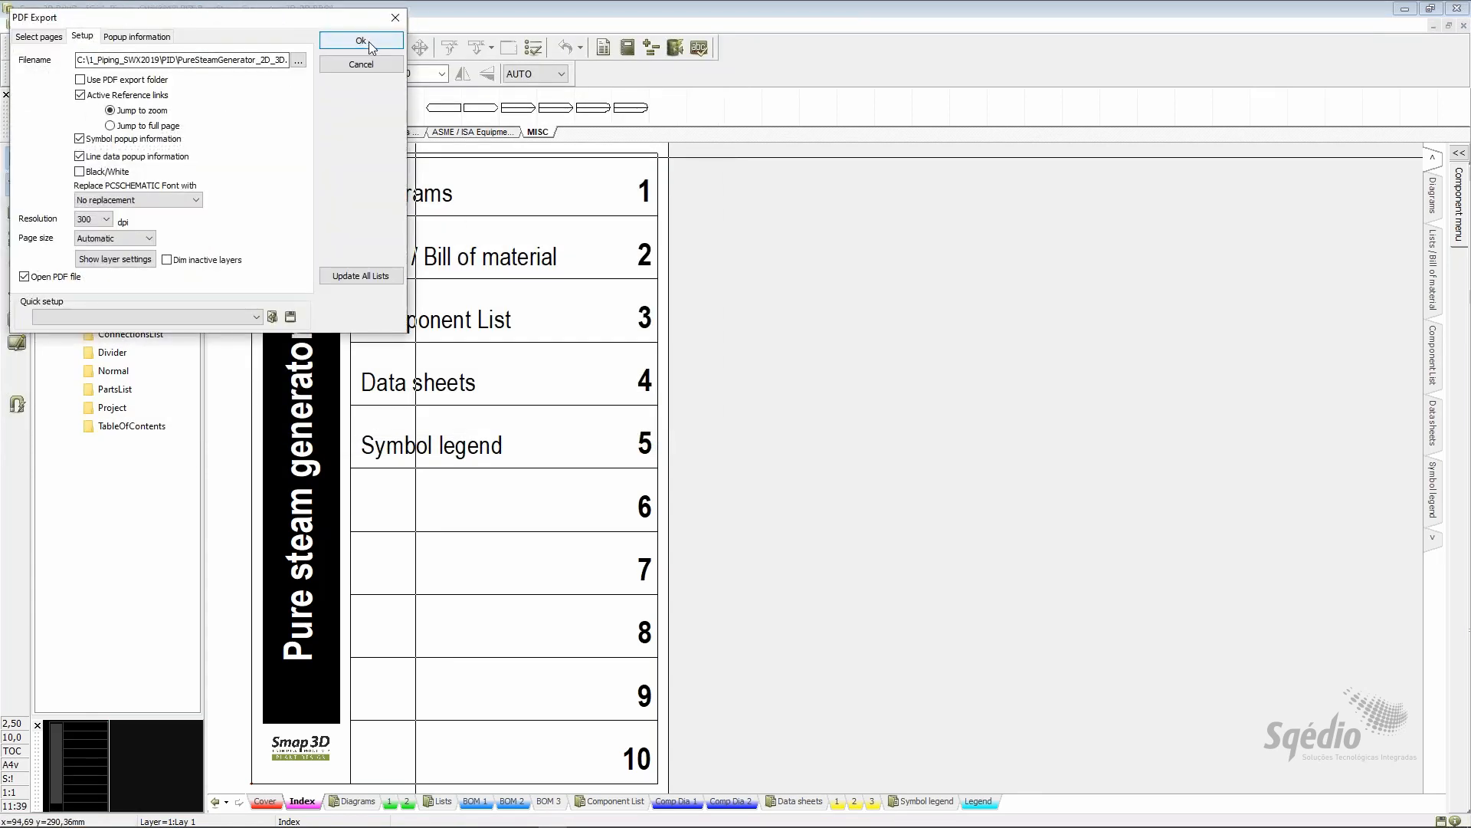
left_click(369, 40)
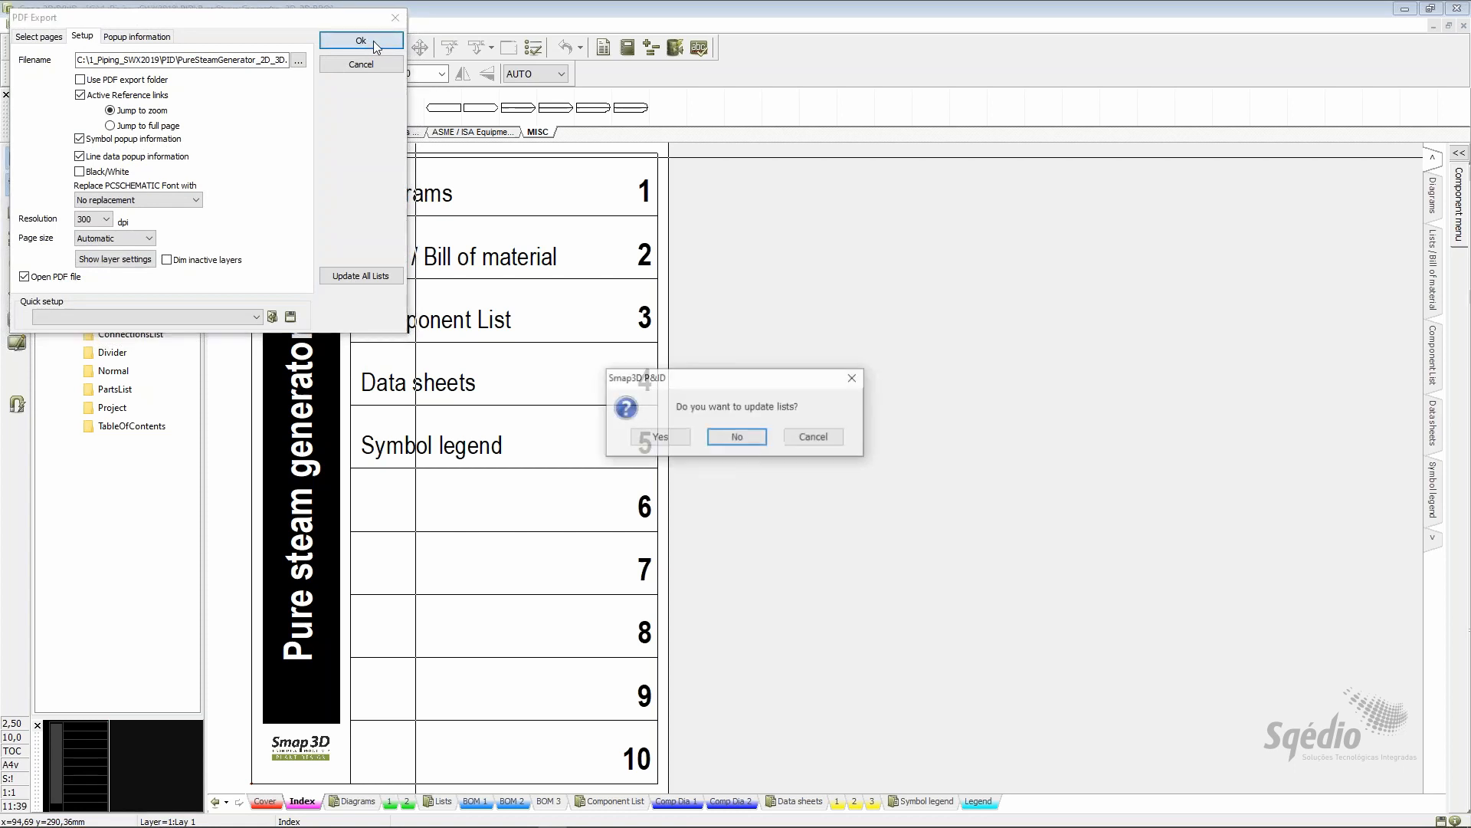
left_click(755, 436)
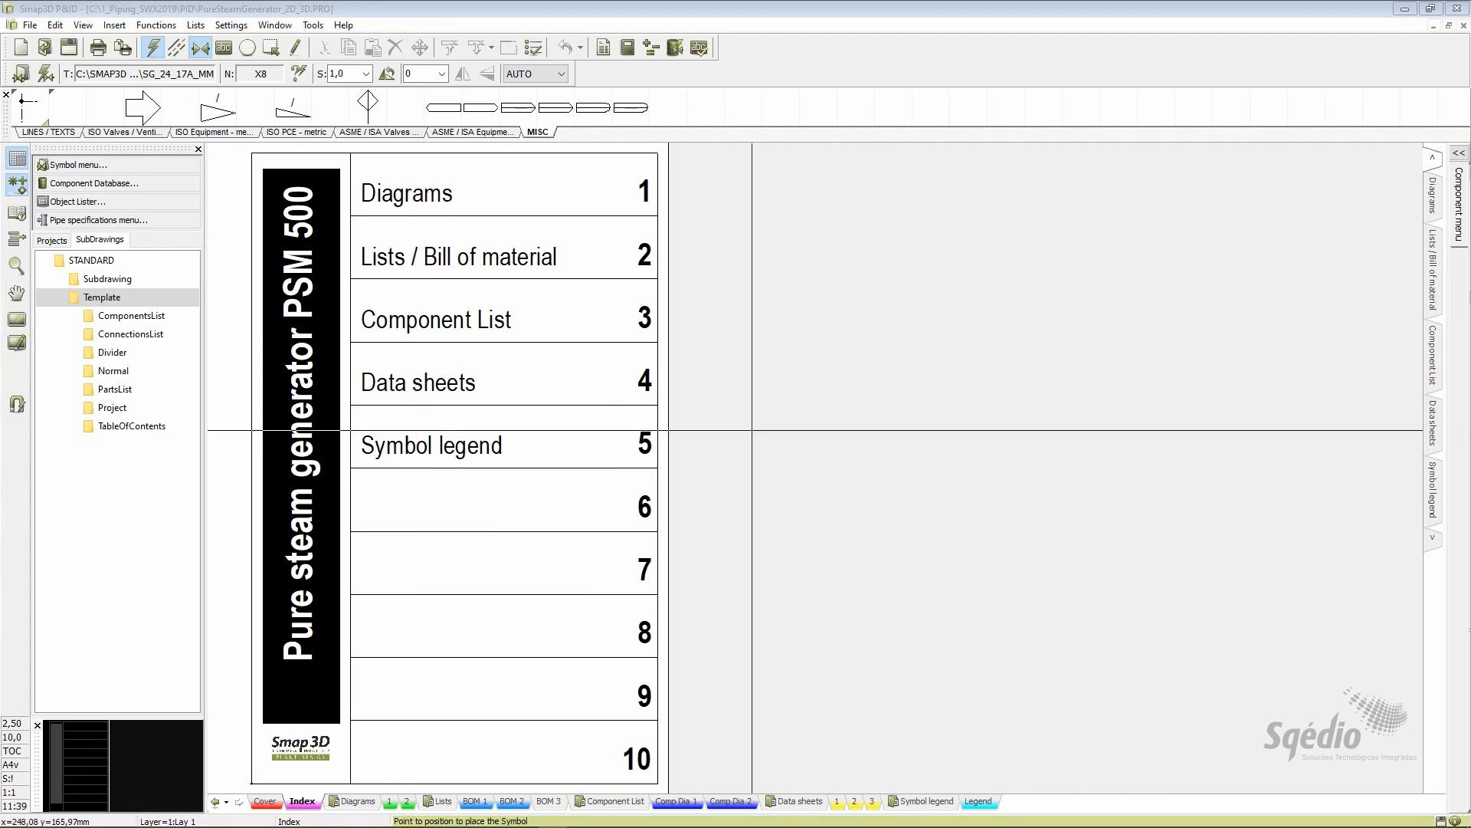
Follow the Lists / Bill of material link in the exported PDF's index and look through the bills of material
scroll(745, 394, "down", 2)
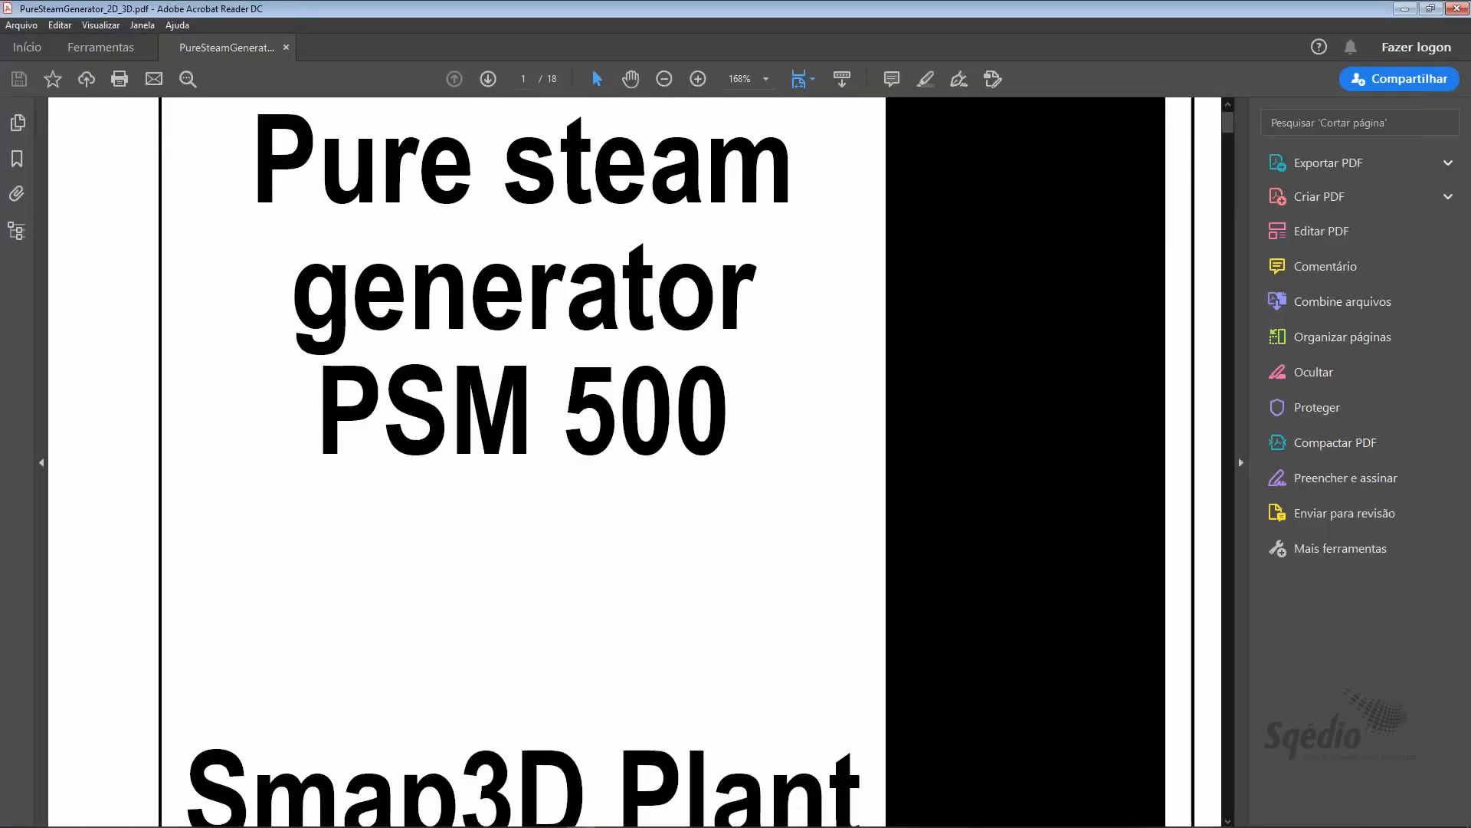
key("ctrl+0")
scroll(748, 397, "down", 5)
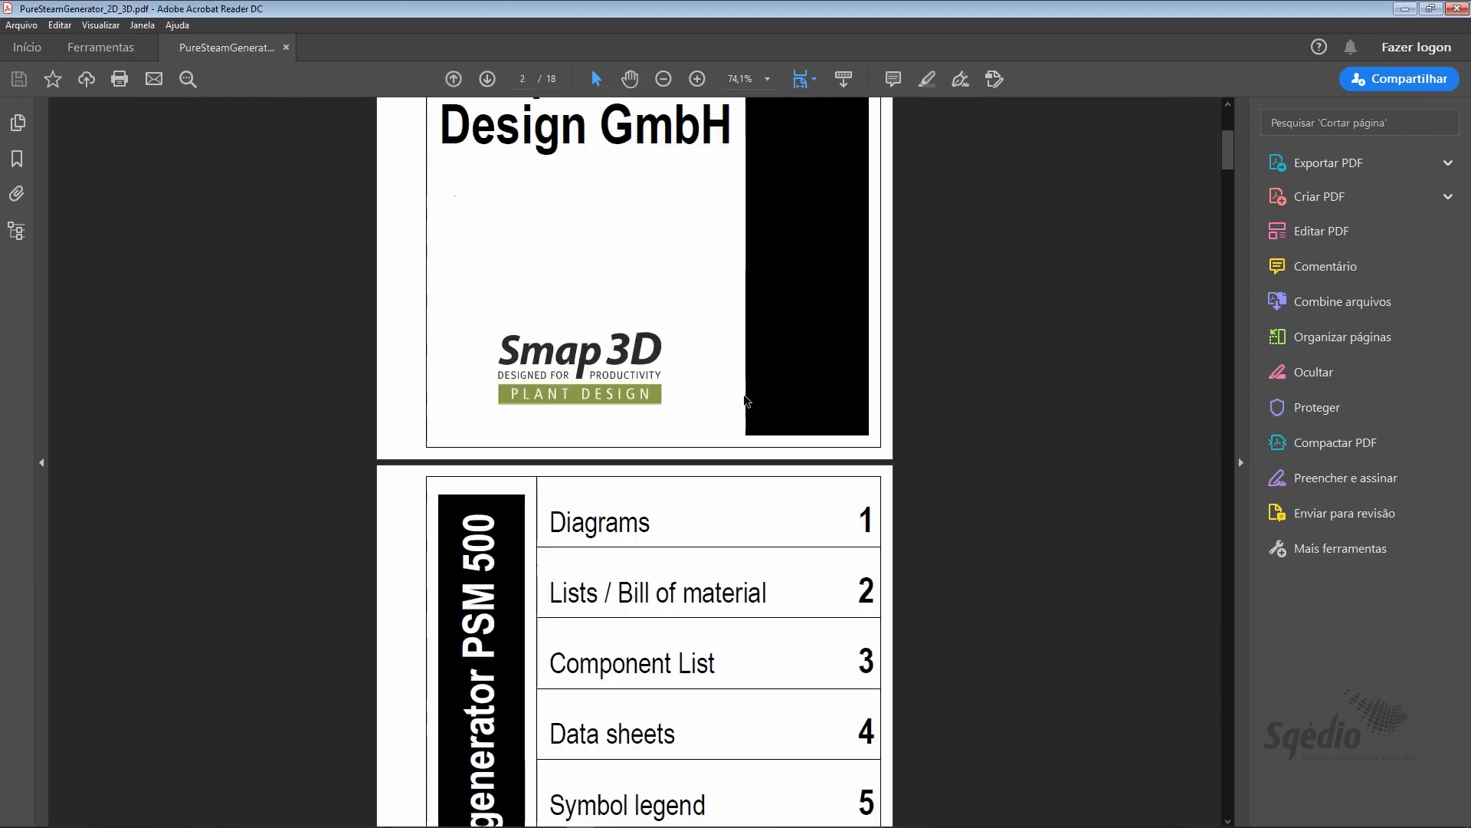
scroll(745, 399, "down", 5)
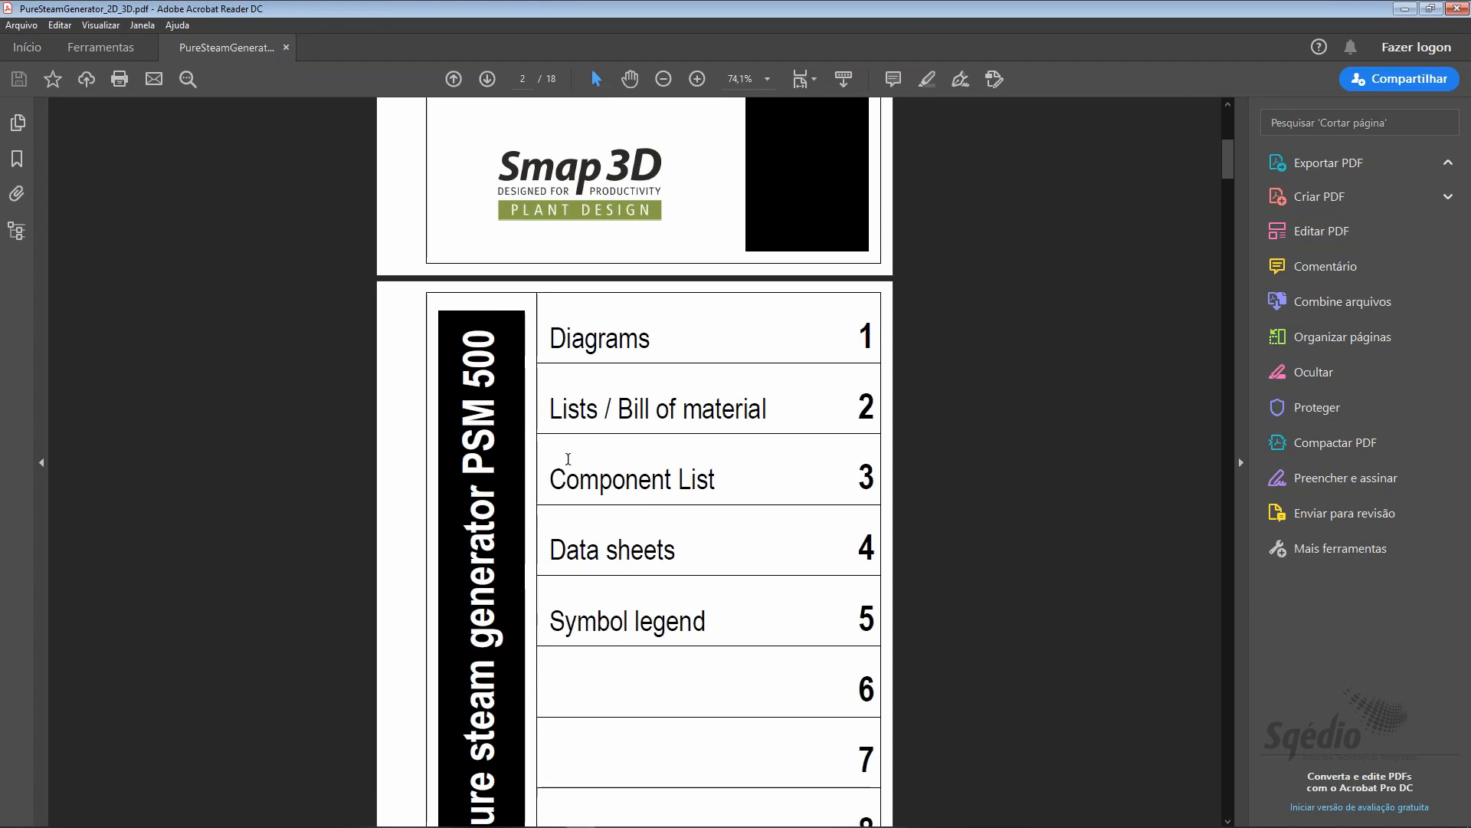
scroll(568, 480, "down", 2)
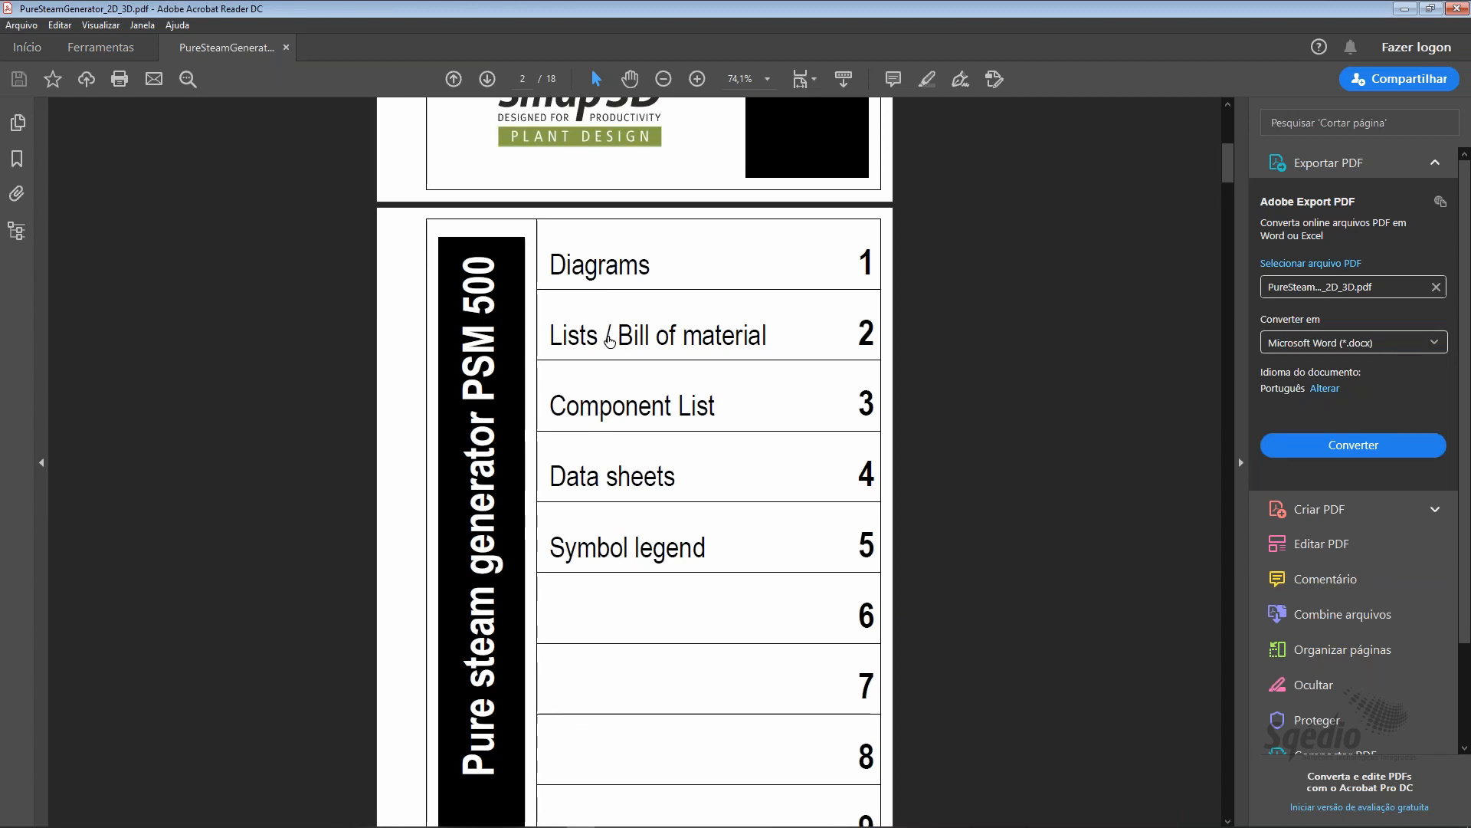
left_click(610, 340)
scroll(641, 420, "down", 5)
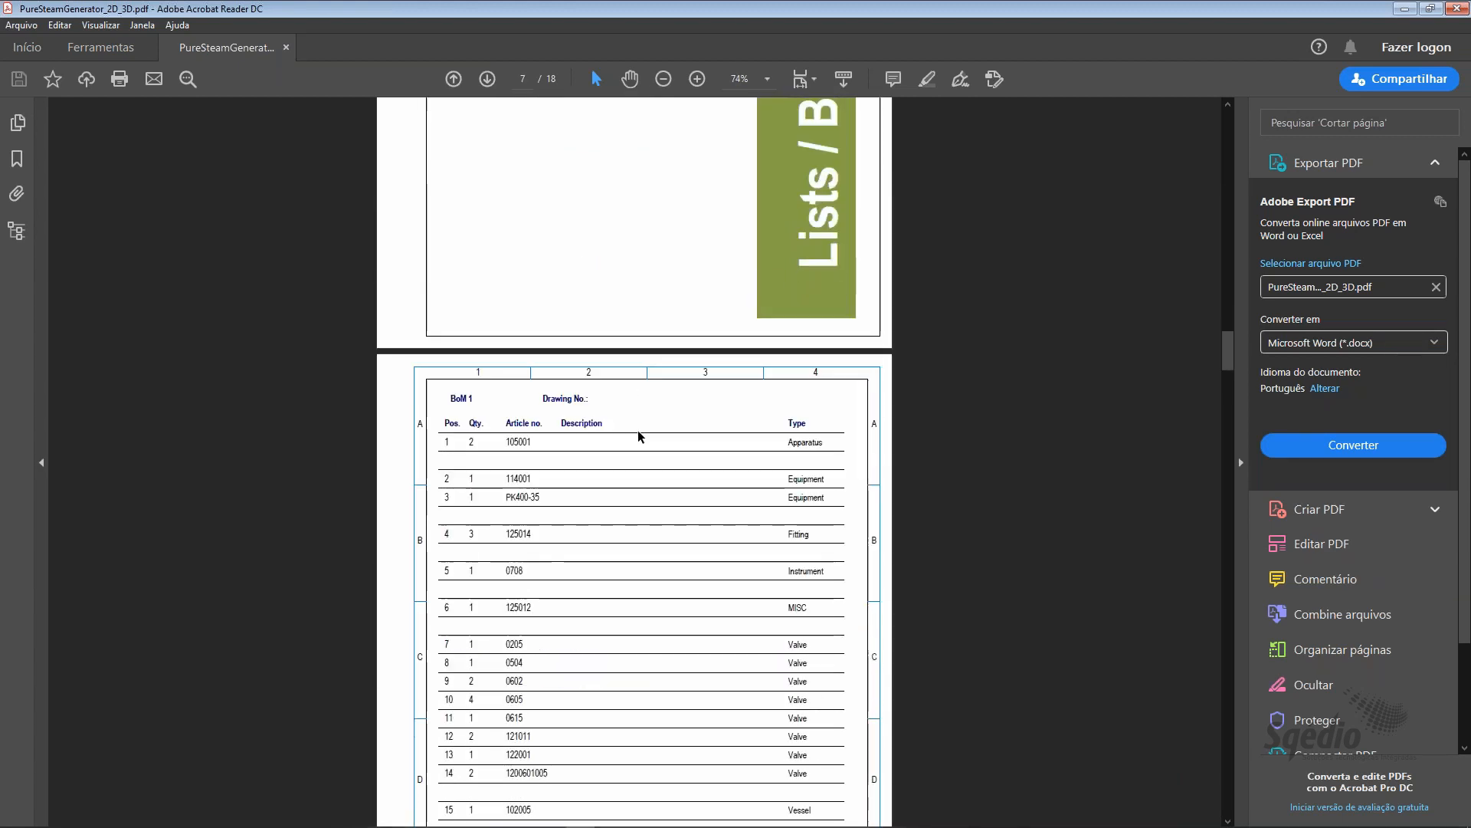
scroll(632, 441, "down", 10)
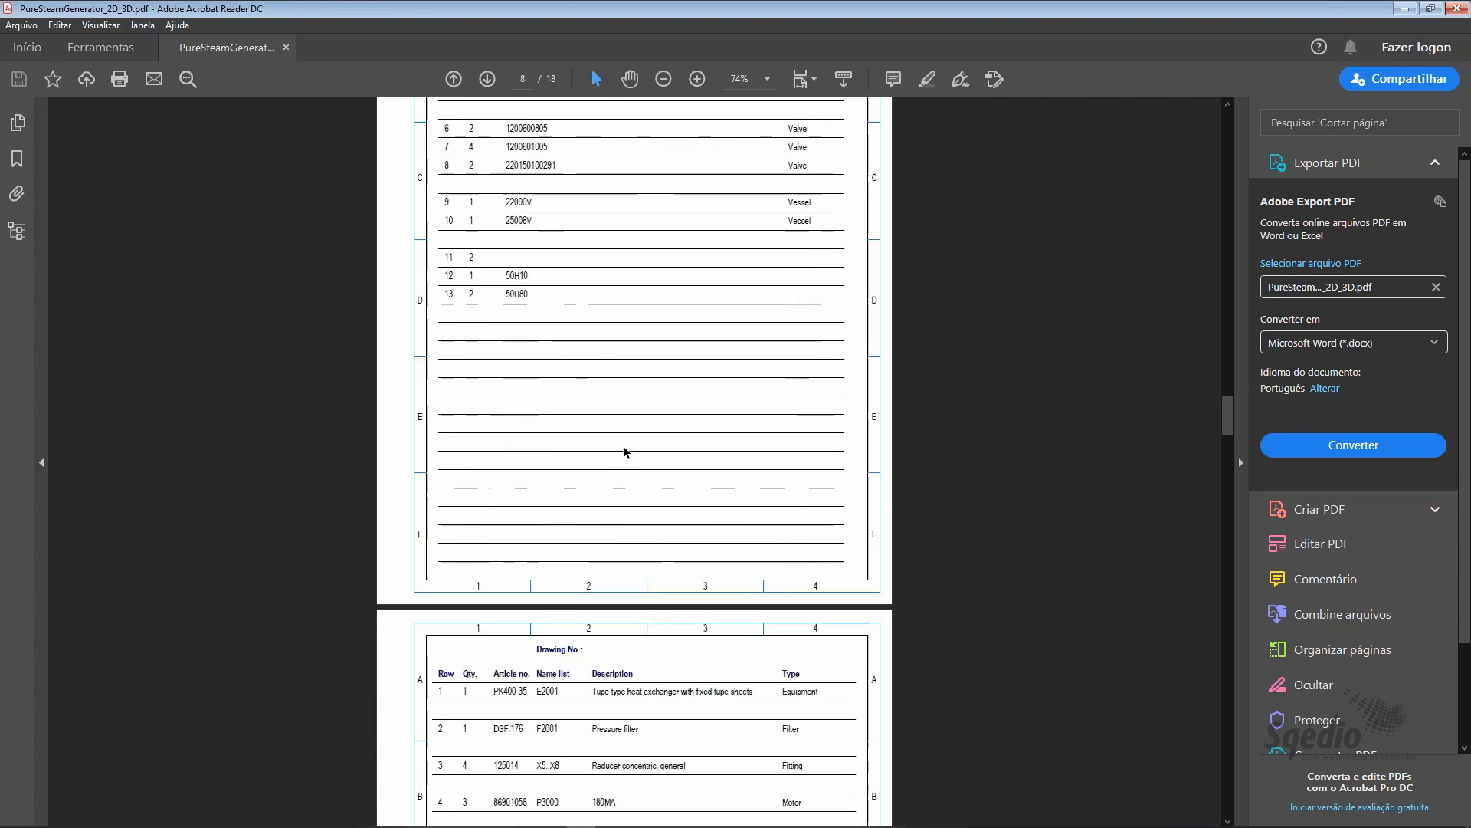
scroll(624, 447, "down", 5)
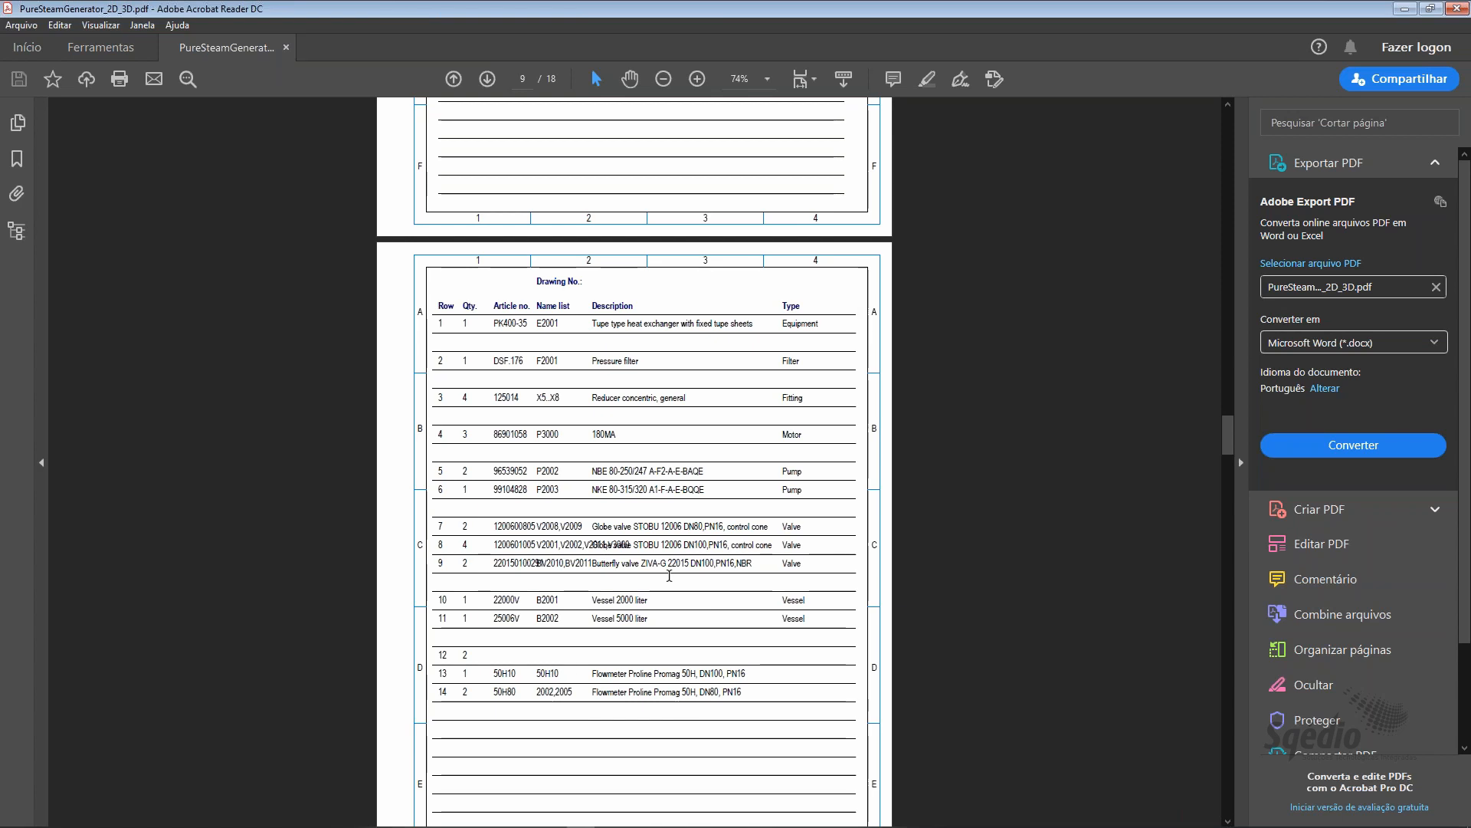
Jump from vessel B2002 in the parts list to its symbol in the Cooling water diagram and show the whole diagram
left_click(551, 620)
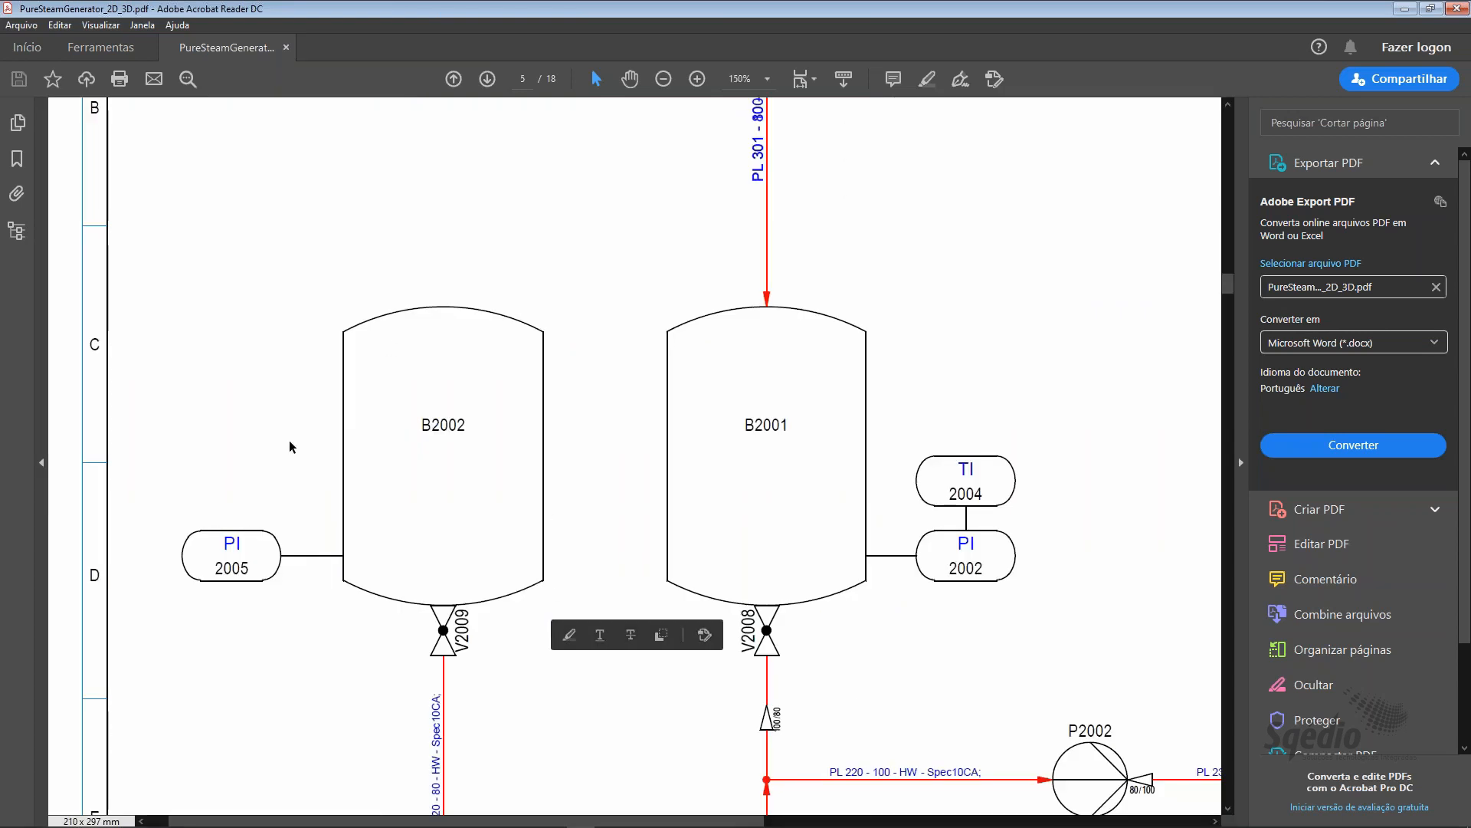
scroll(532, 526, "down", 1)
scroll(530, 522, "down", 3, "ctrl")
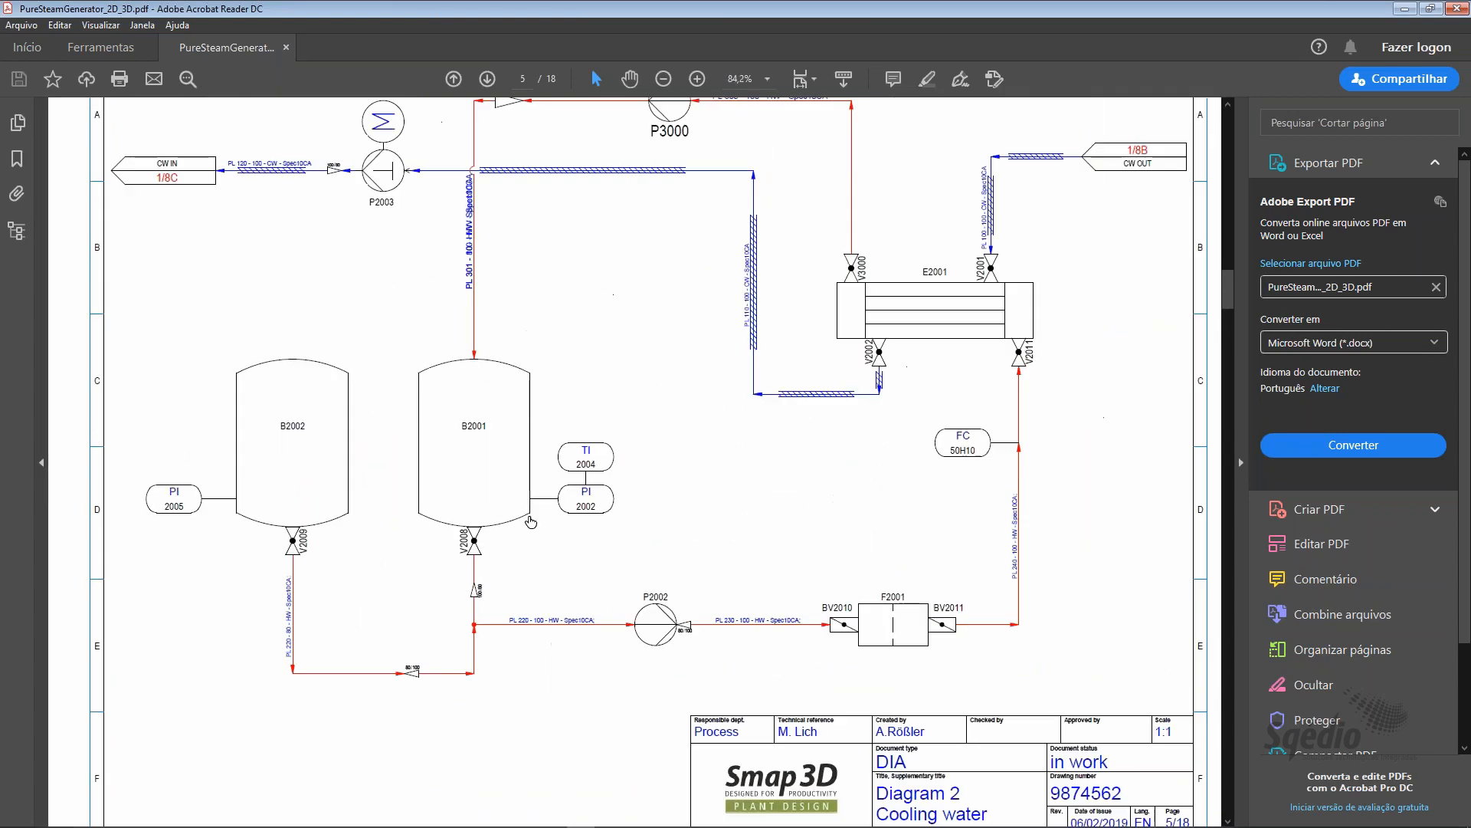
scroll(530, 522, "down", 1, "ctrl")
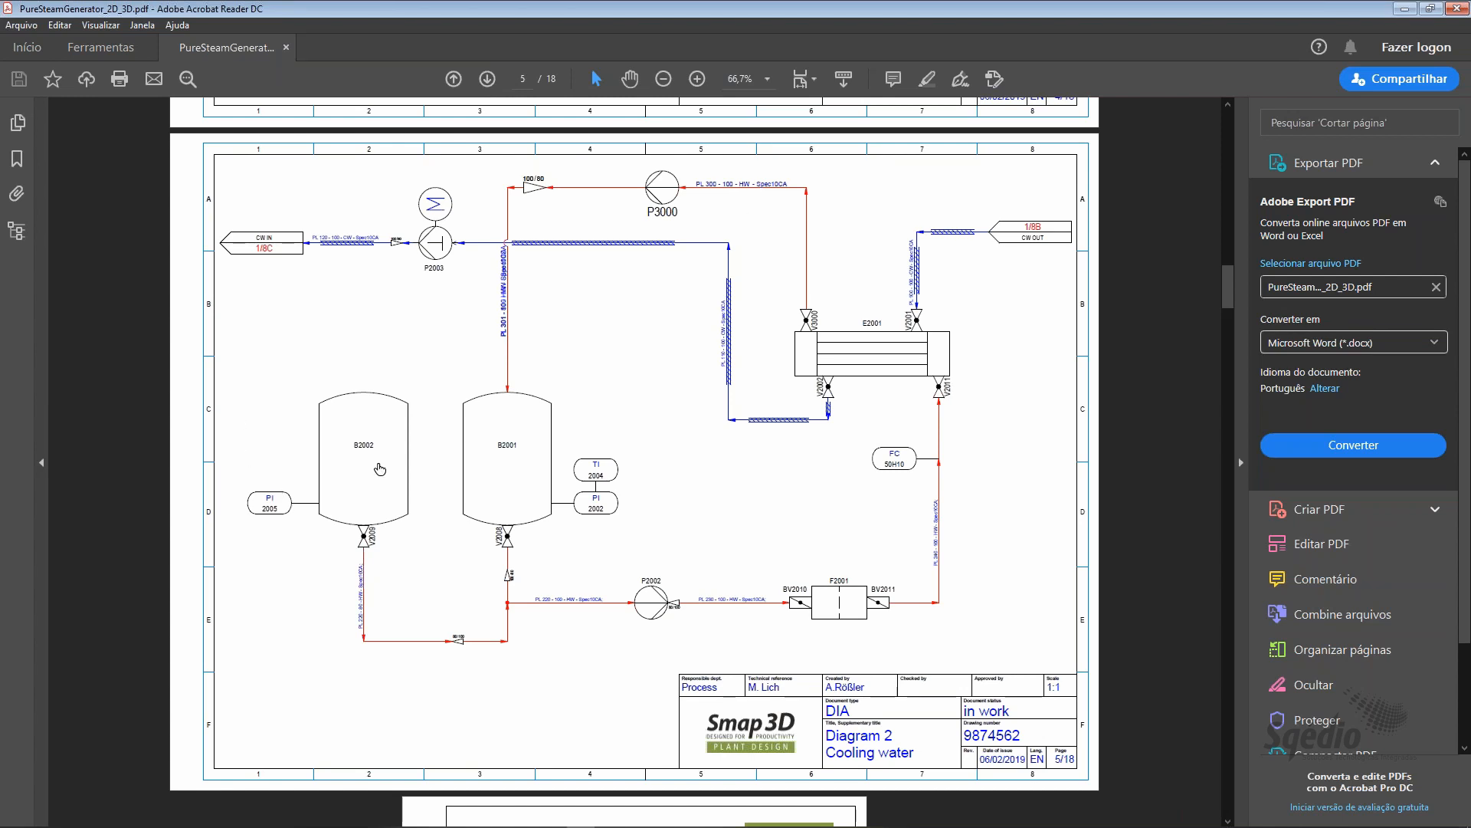
Inspect the popup data of vessel B2002 and of the pipeline between pump P3000 and valve V3000
mouse_move(379, 469)
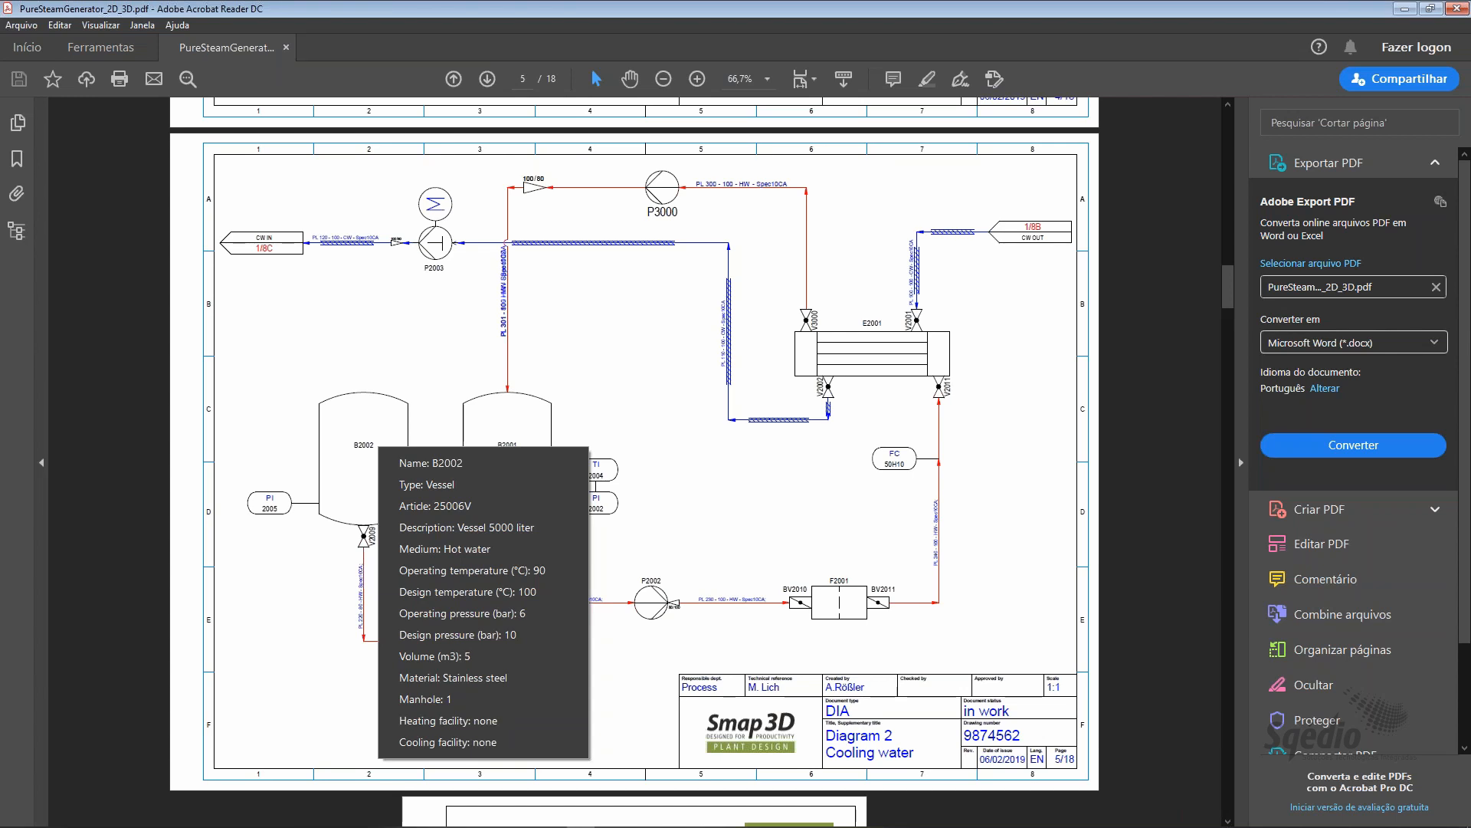
left_click(806, 221)
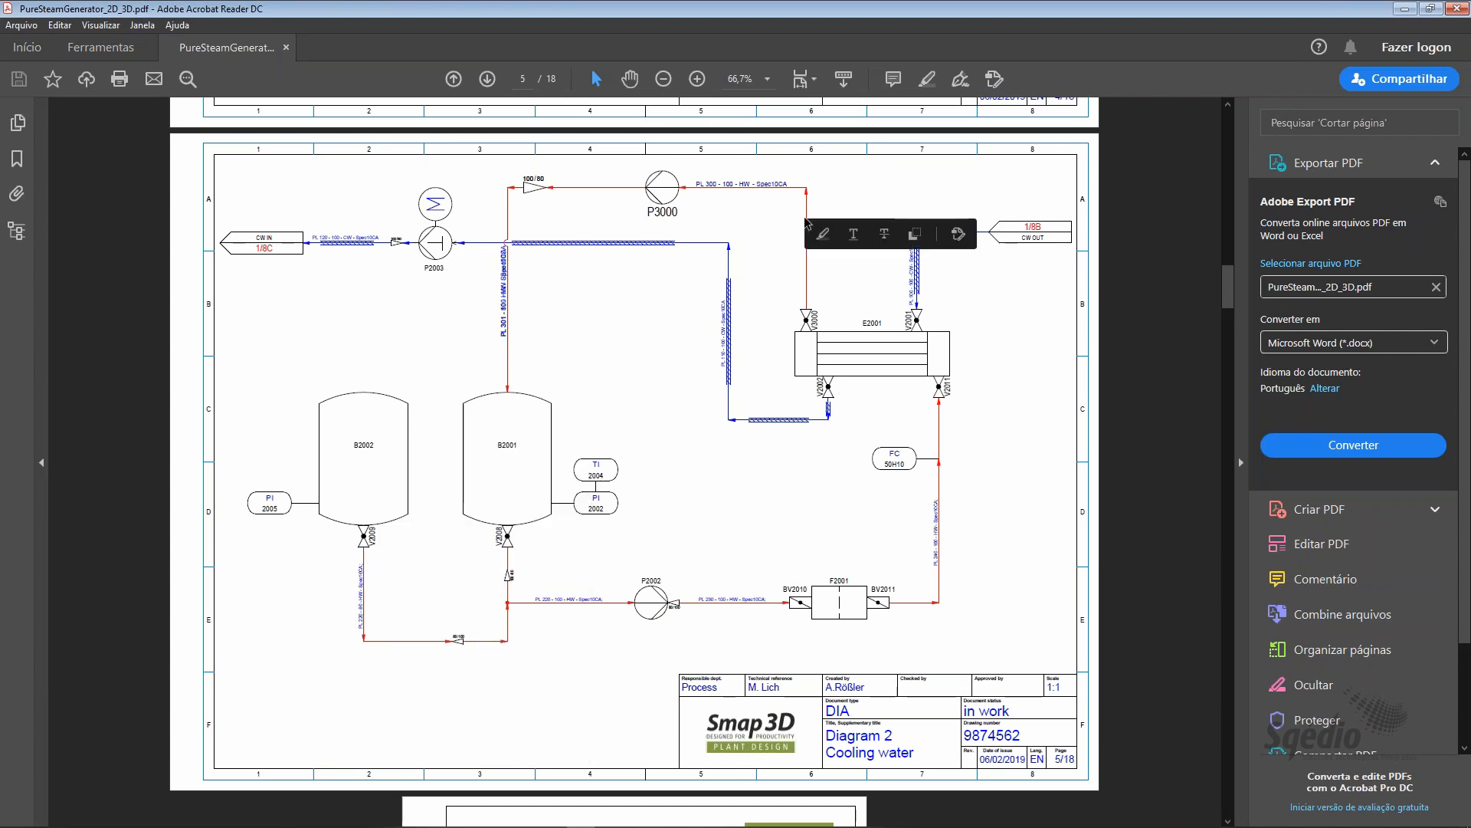
mouse_move(806, 207)
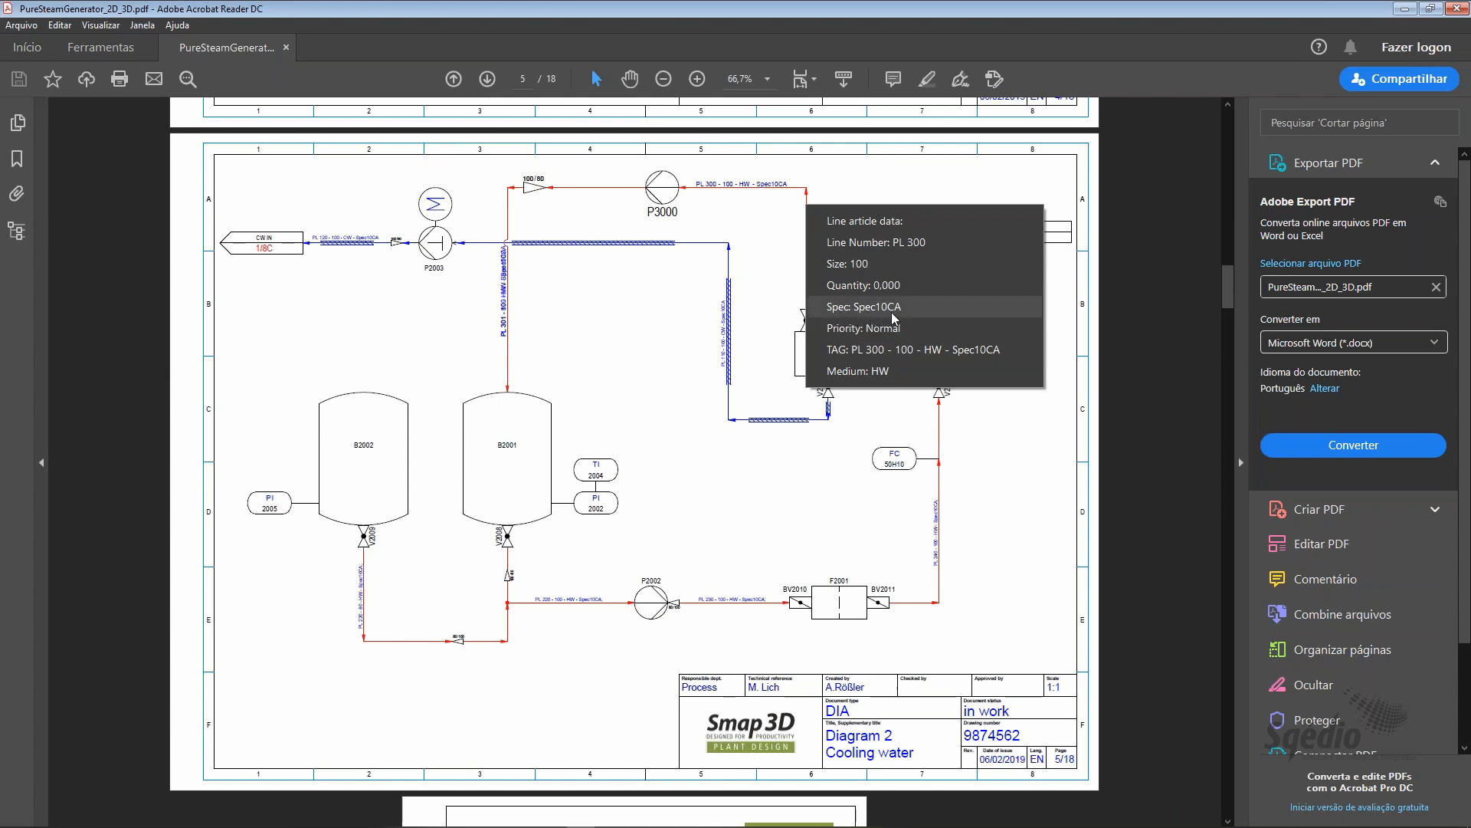
mouse_move(667, 192)
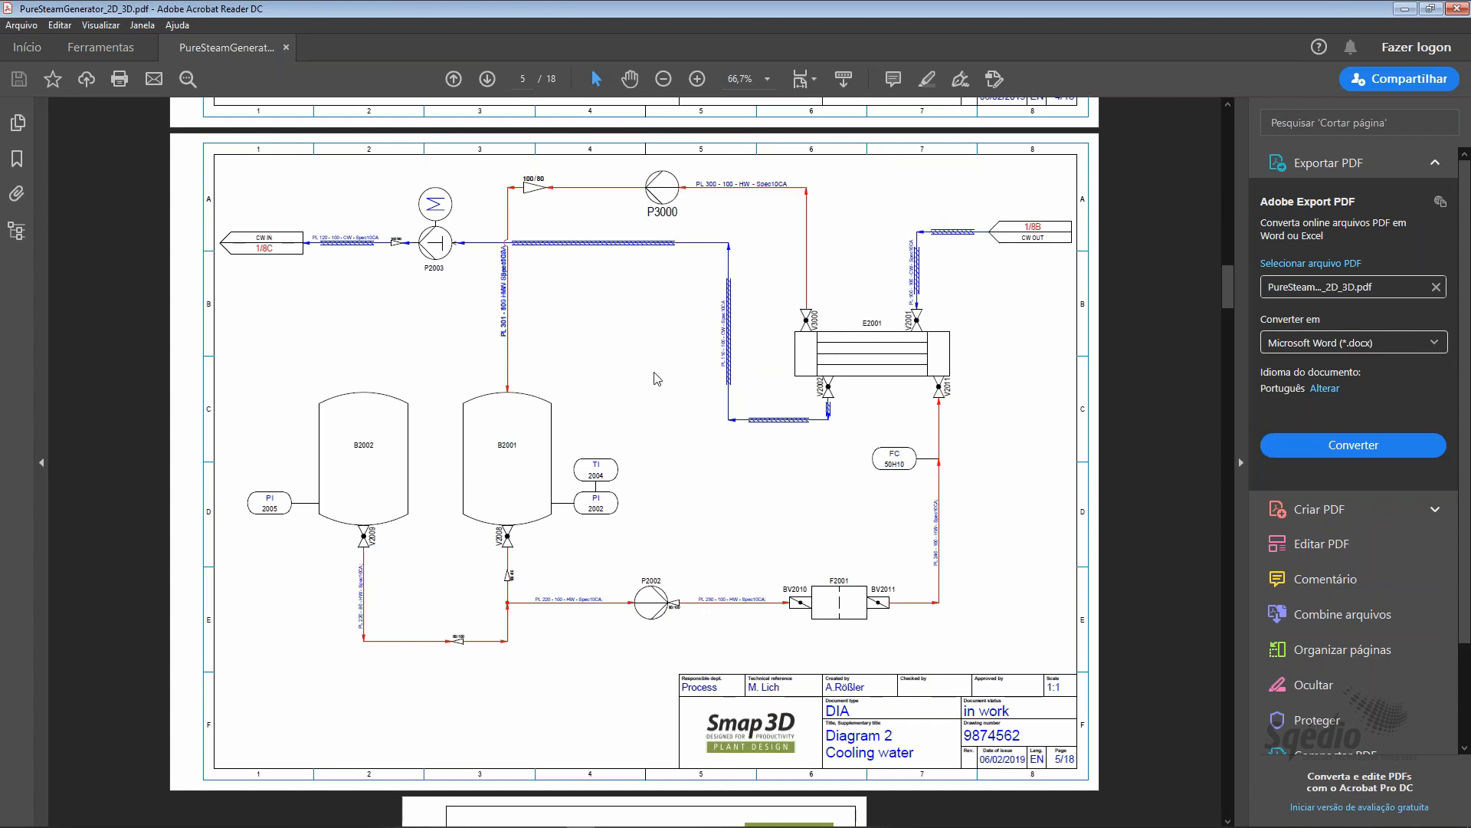
Find the data sheet of component B2001 in the PDF and follow its link back to the vessel in the diagram
scroll(659, 382, "down", 10)
scroll(664, 413, "down", 20)
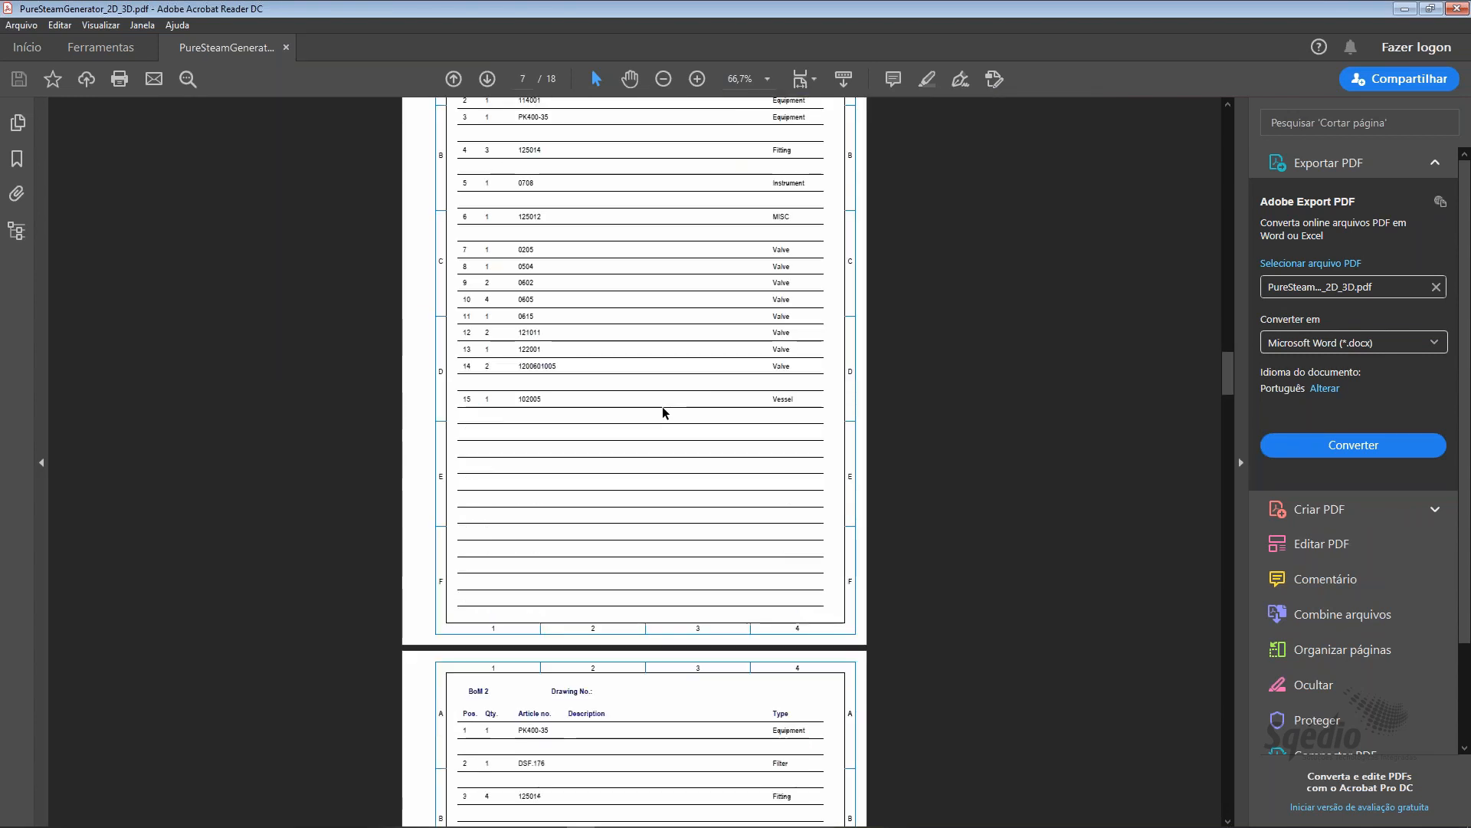
scroll(660, 415, "up", 8)
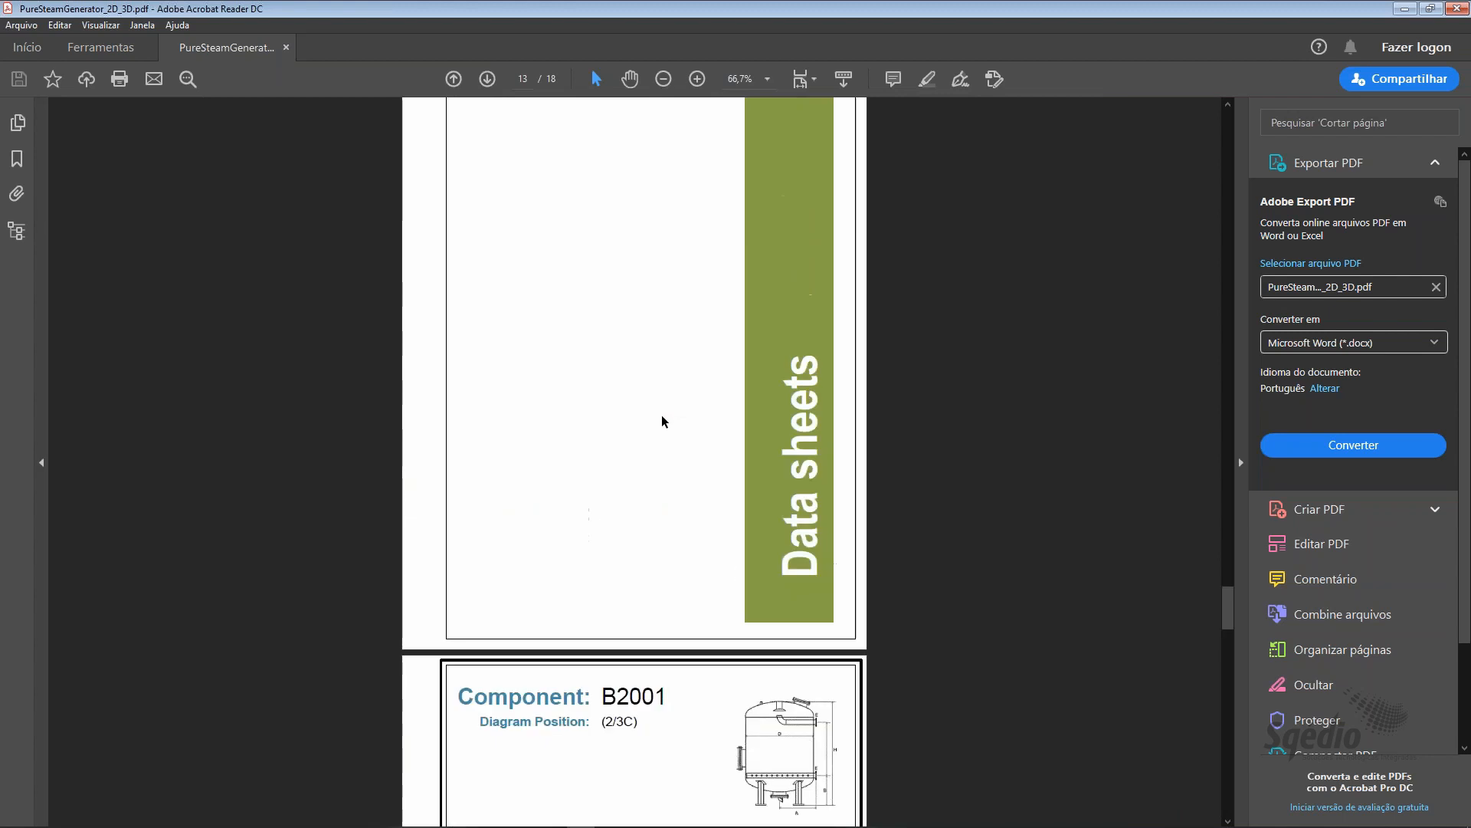
scroll(660, 422, "down", 10)
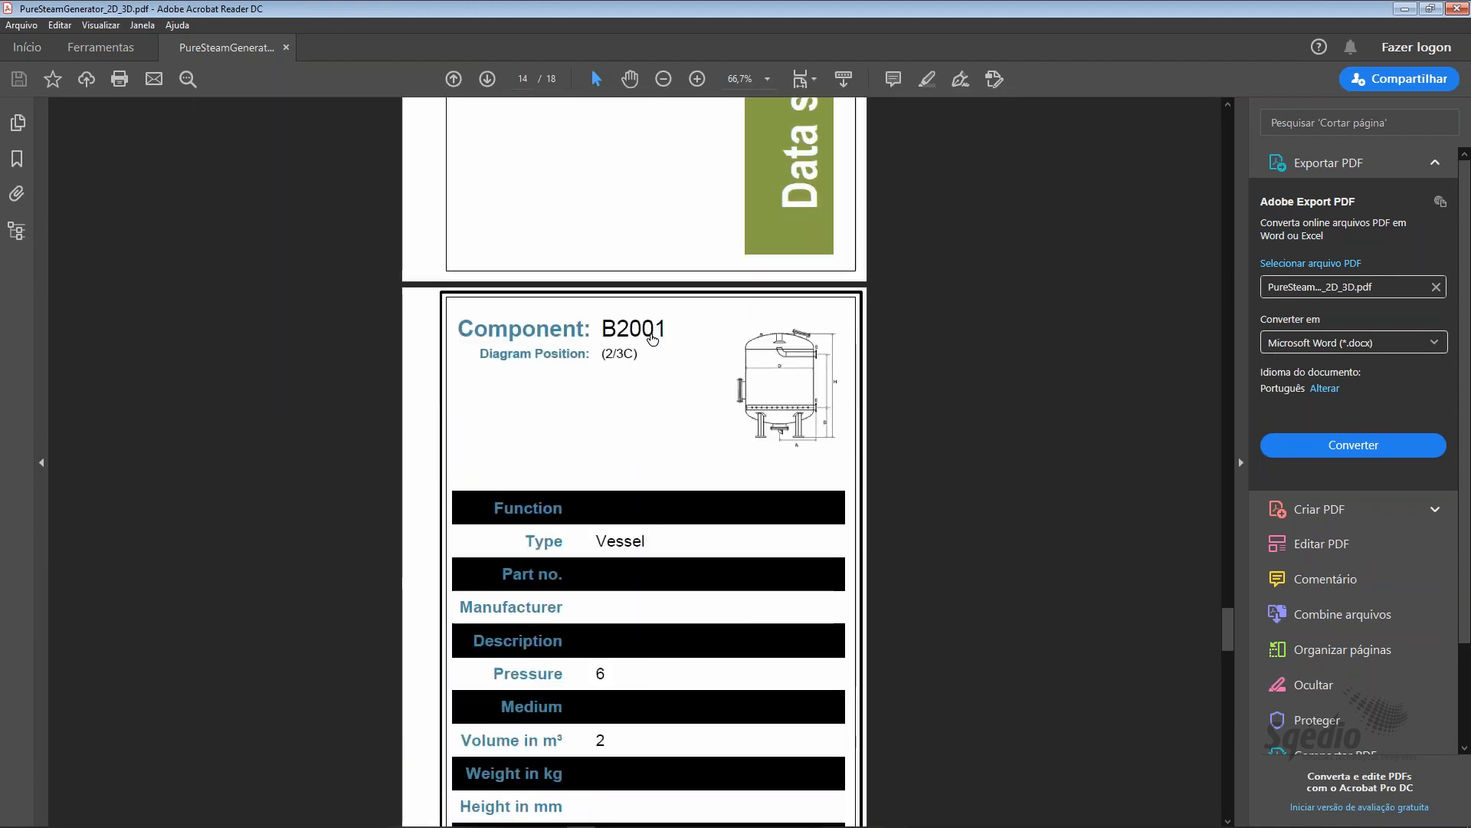
left_click(630, 337)
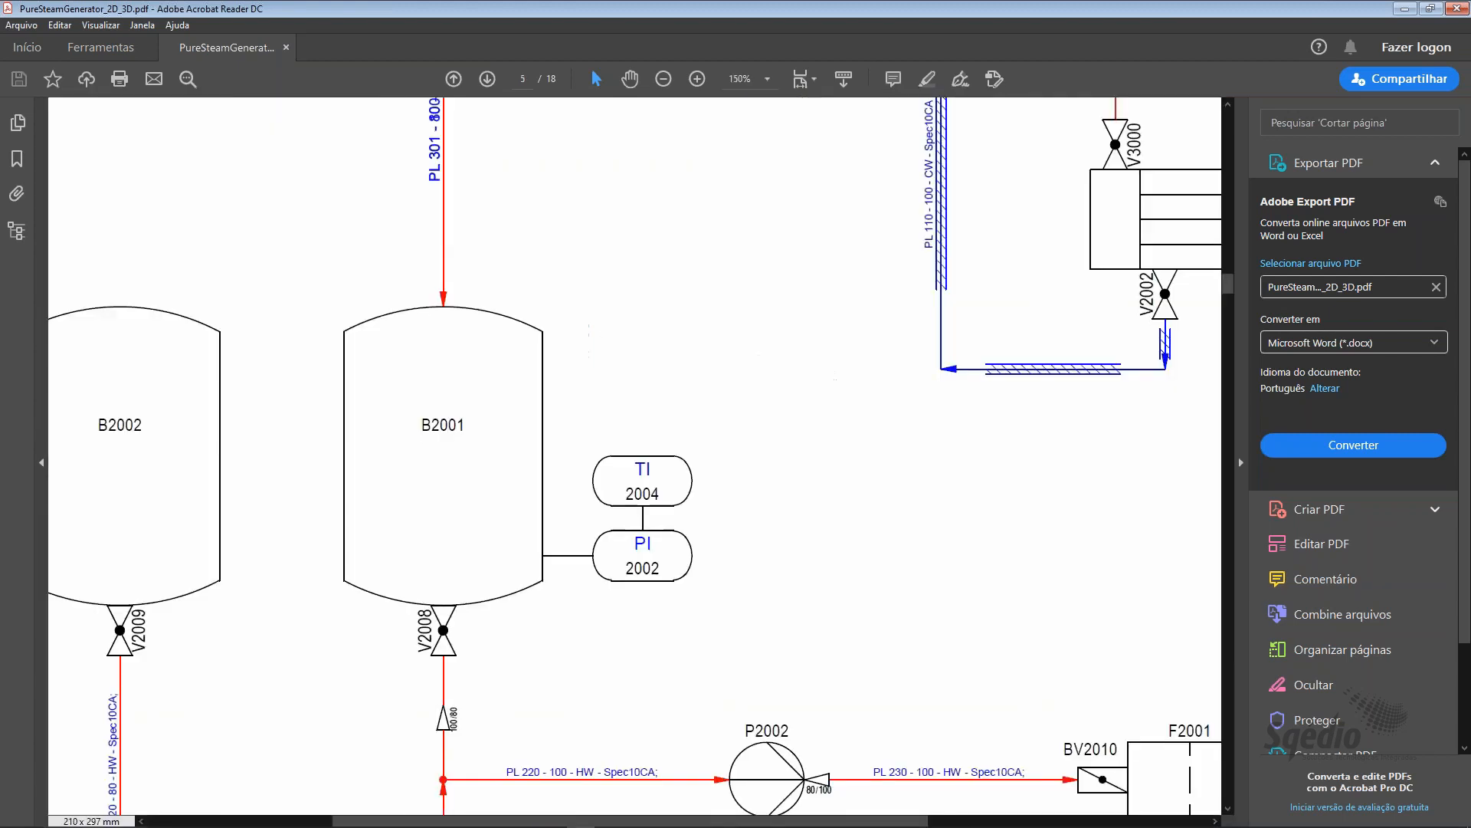
scroll(420, 463, "down", 1)
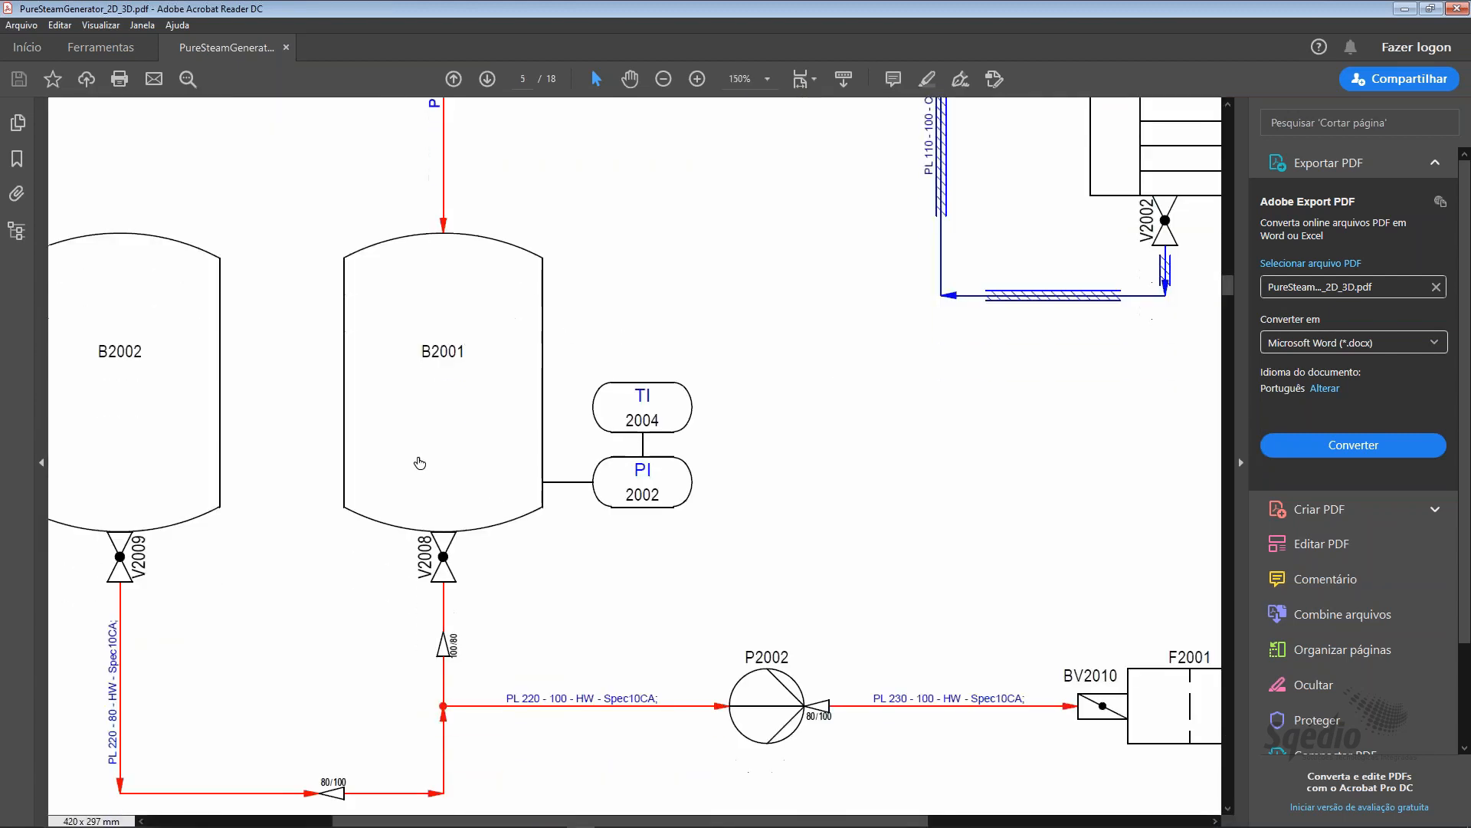
scroll(418, 461, "down", 5, "ctrl")
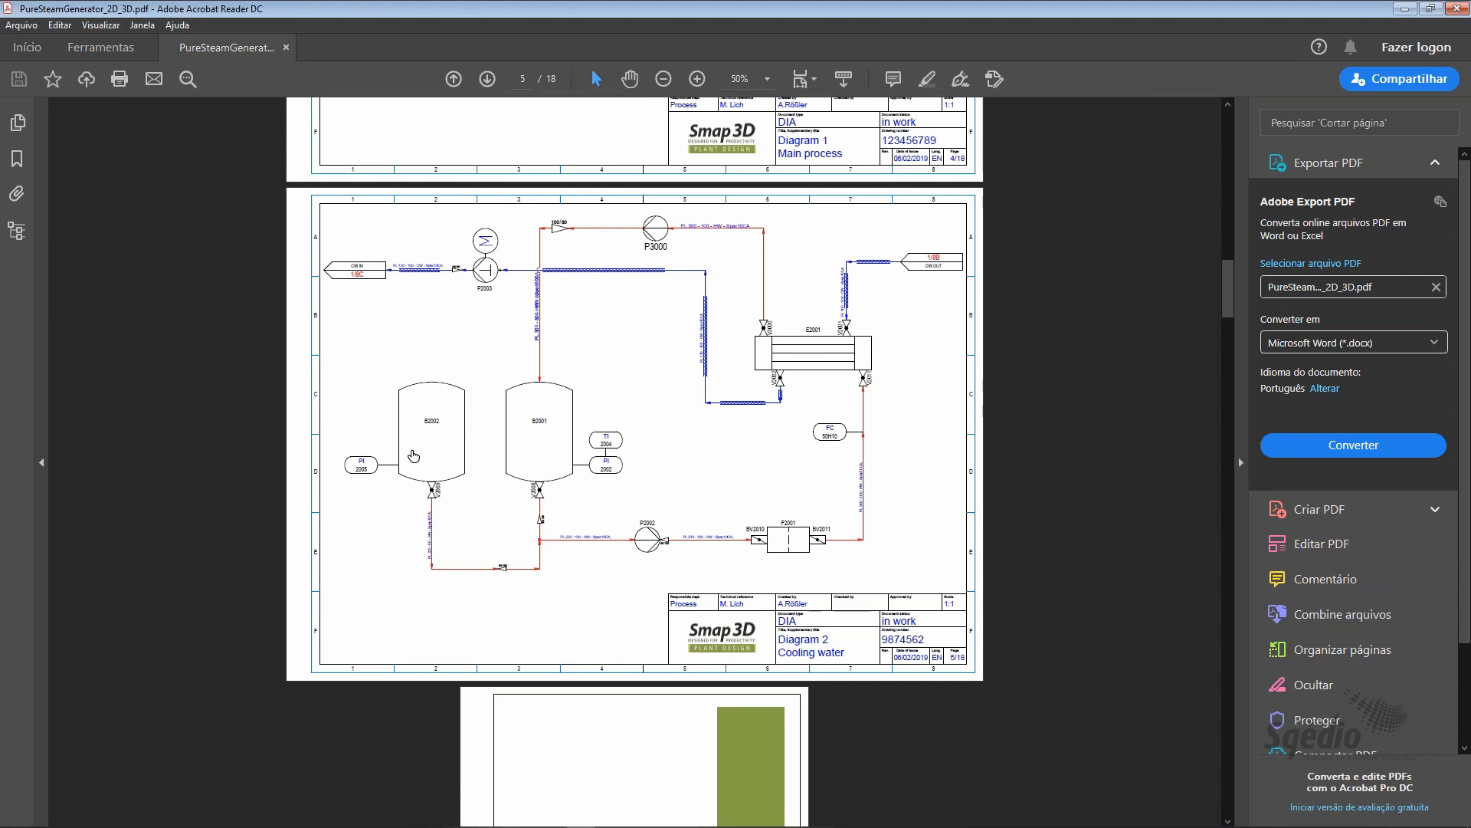
Switch to the _CW_Plant assembly in SOLIDWORKS and refresh the P&ID to-do list from the P&ID project
key("alt+Tab")
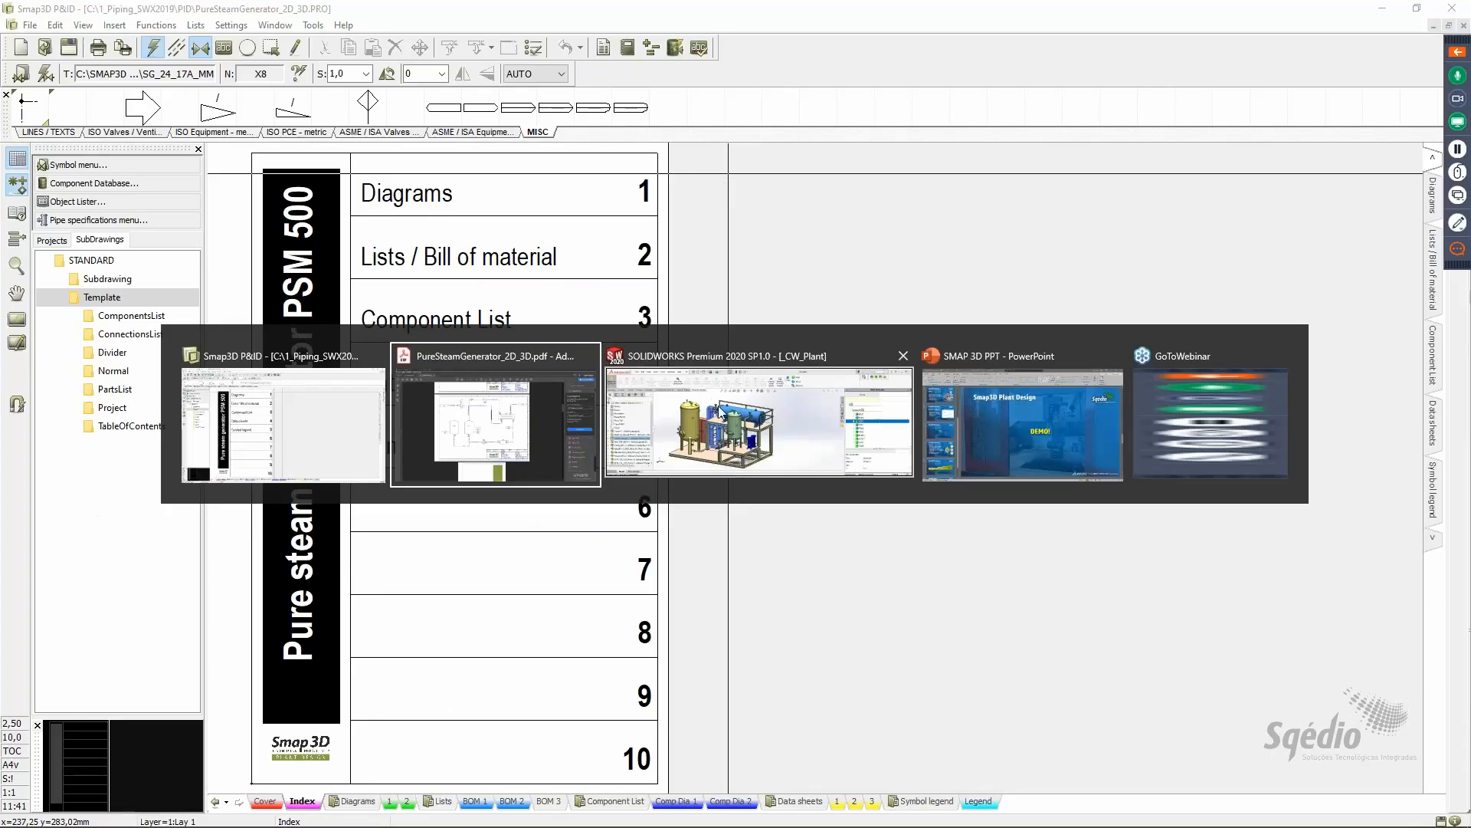
key("alt+Tab")
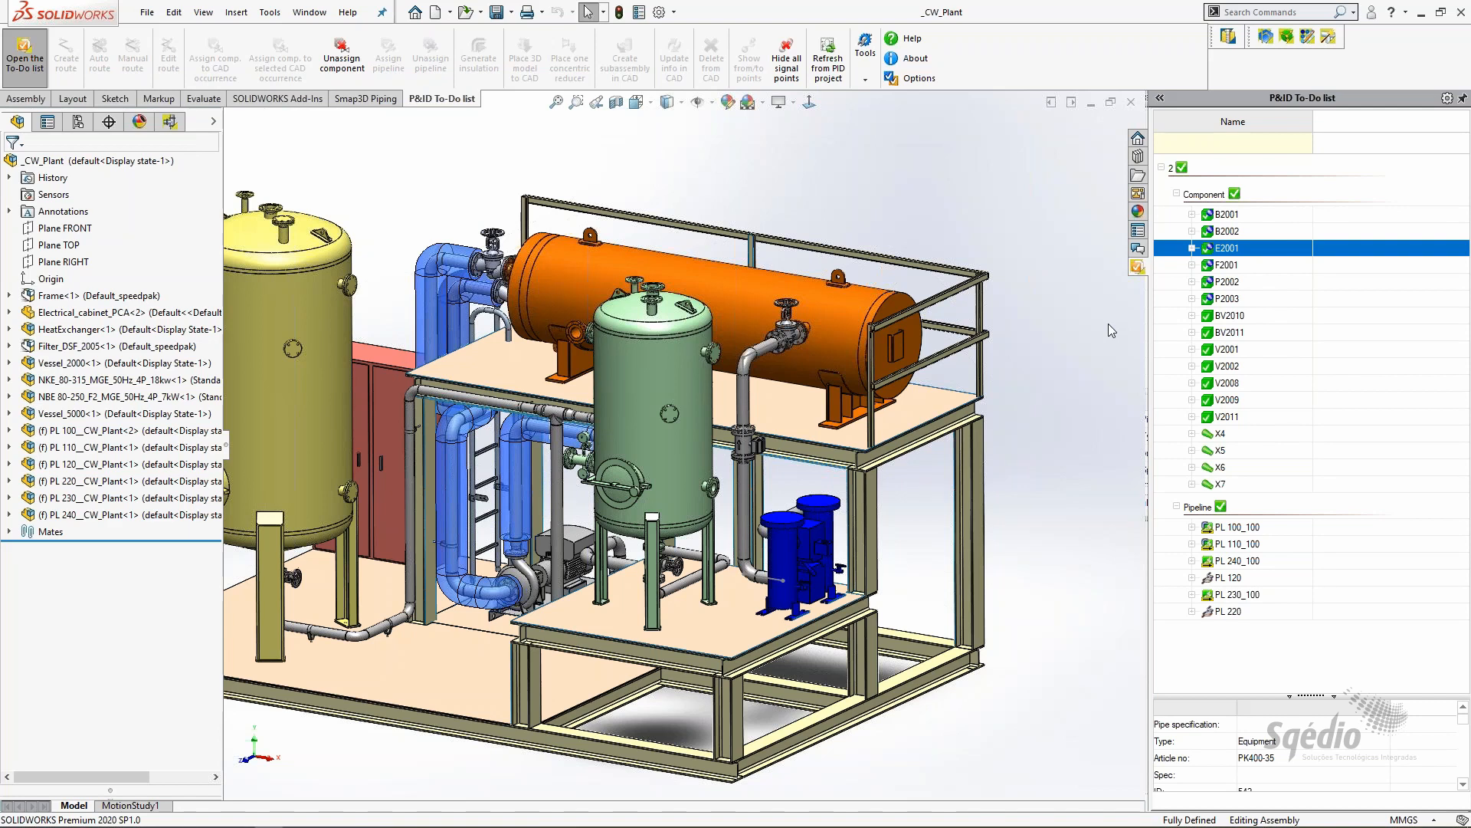
left_click(833, 57)
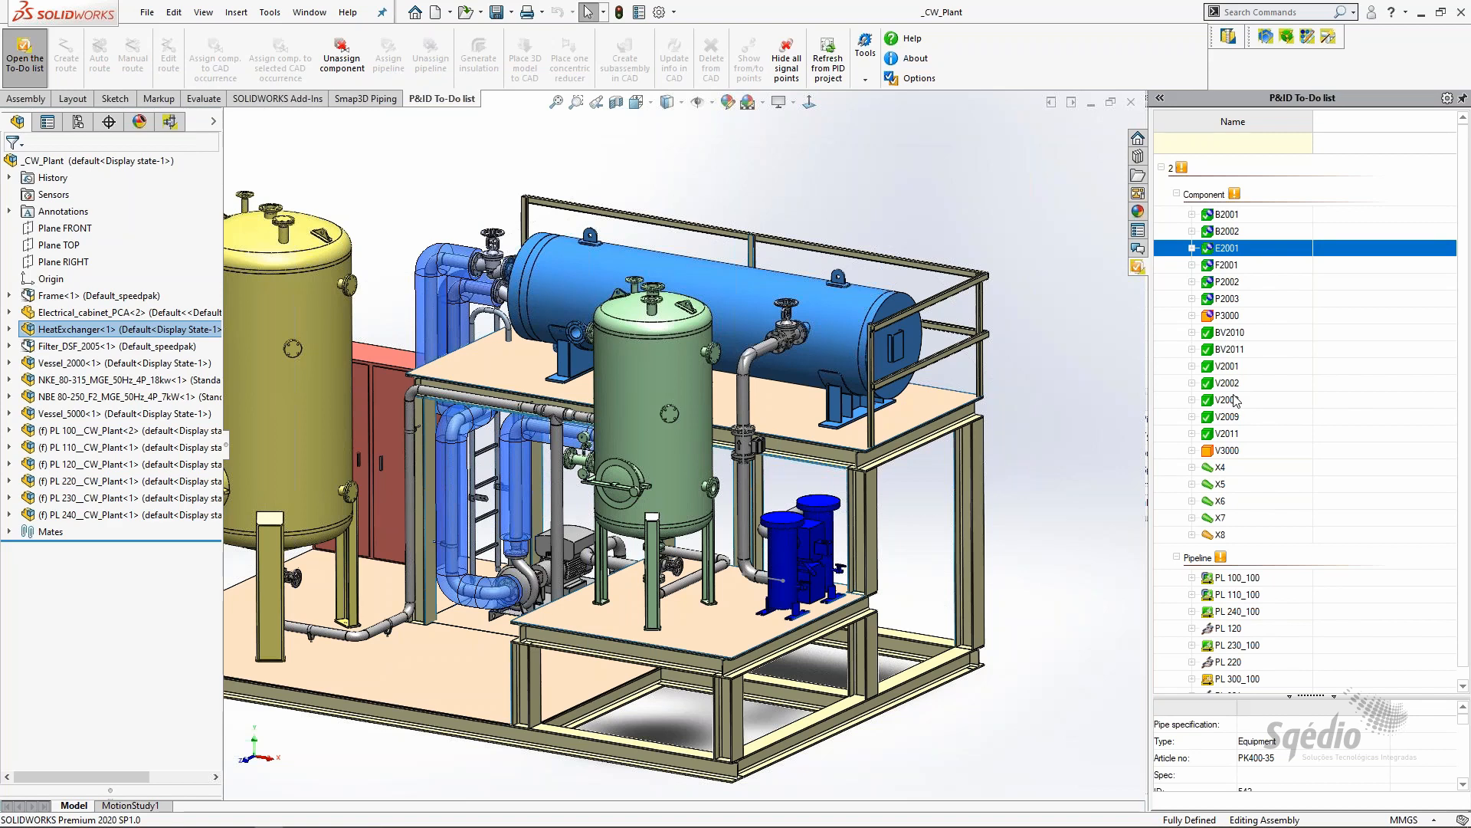
Check the details of the new components P3000, V3000 and X8 in the P&ID to-do list
left_click(1230, 316)
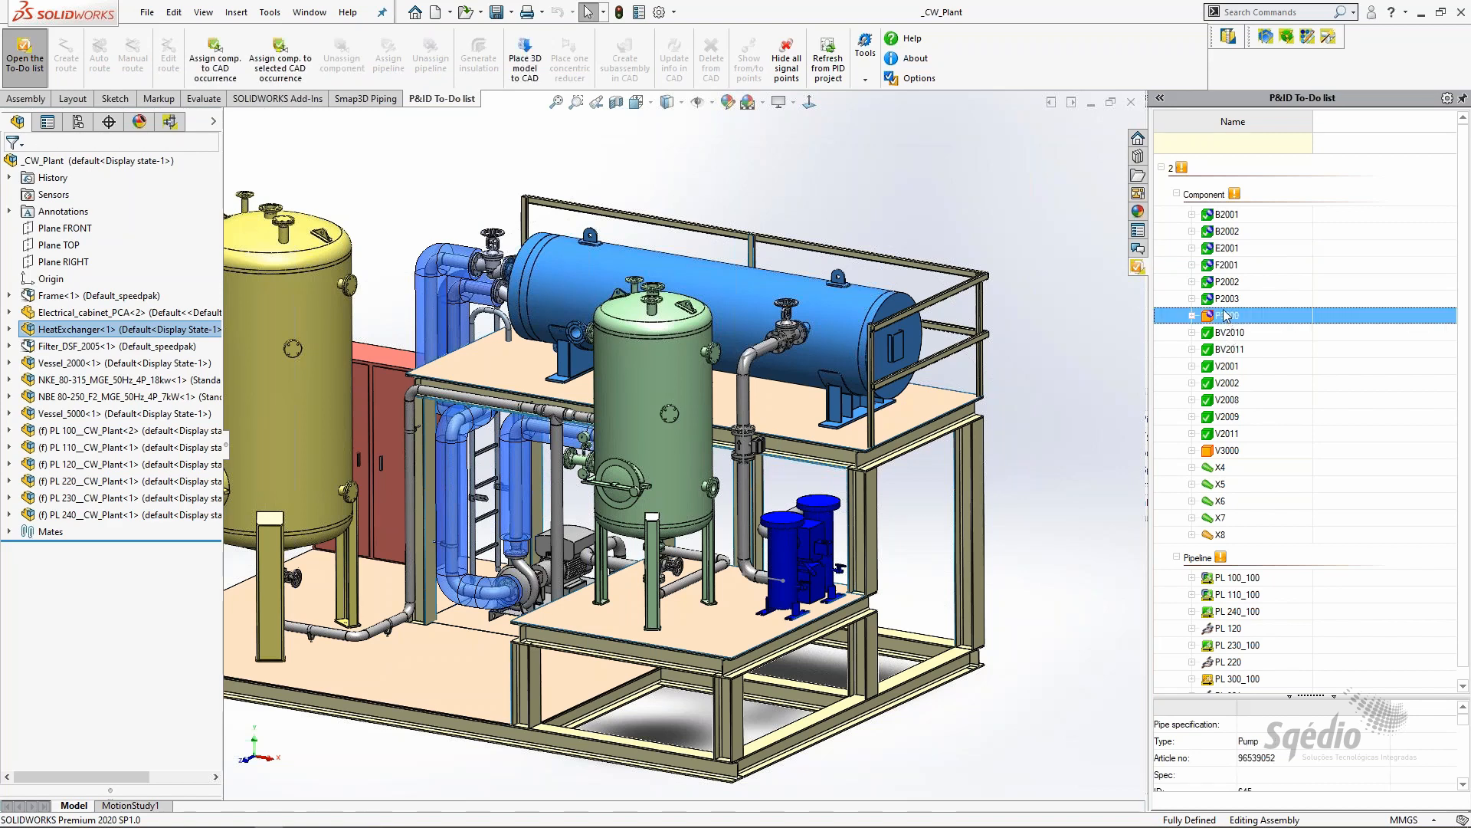
left_click(1240, 450)
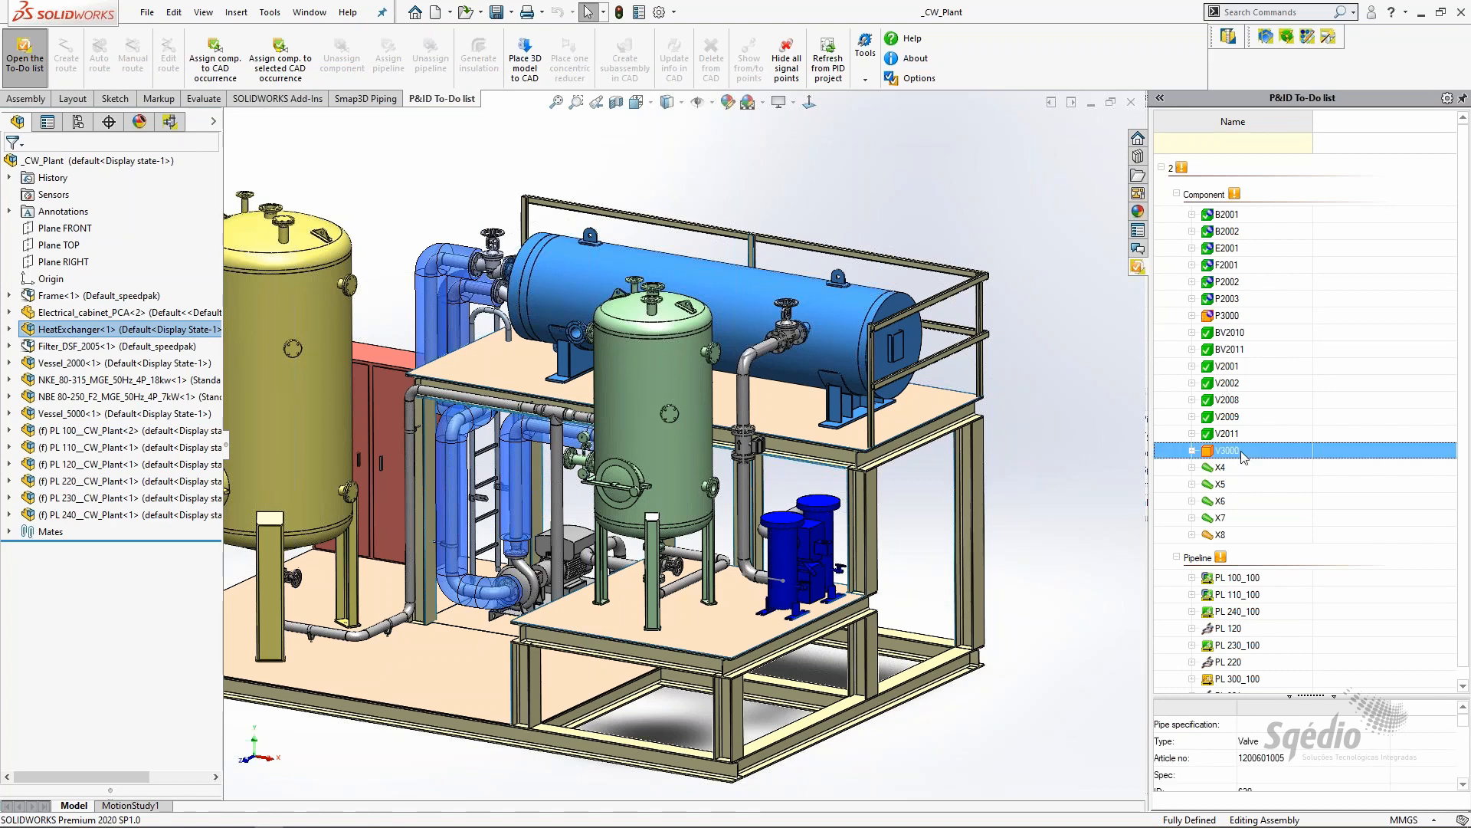
left_click(1222, 535)
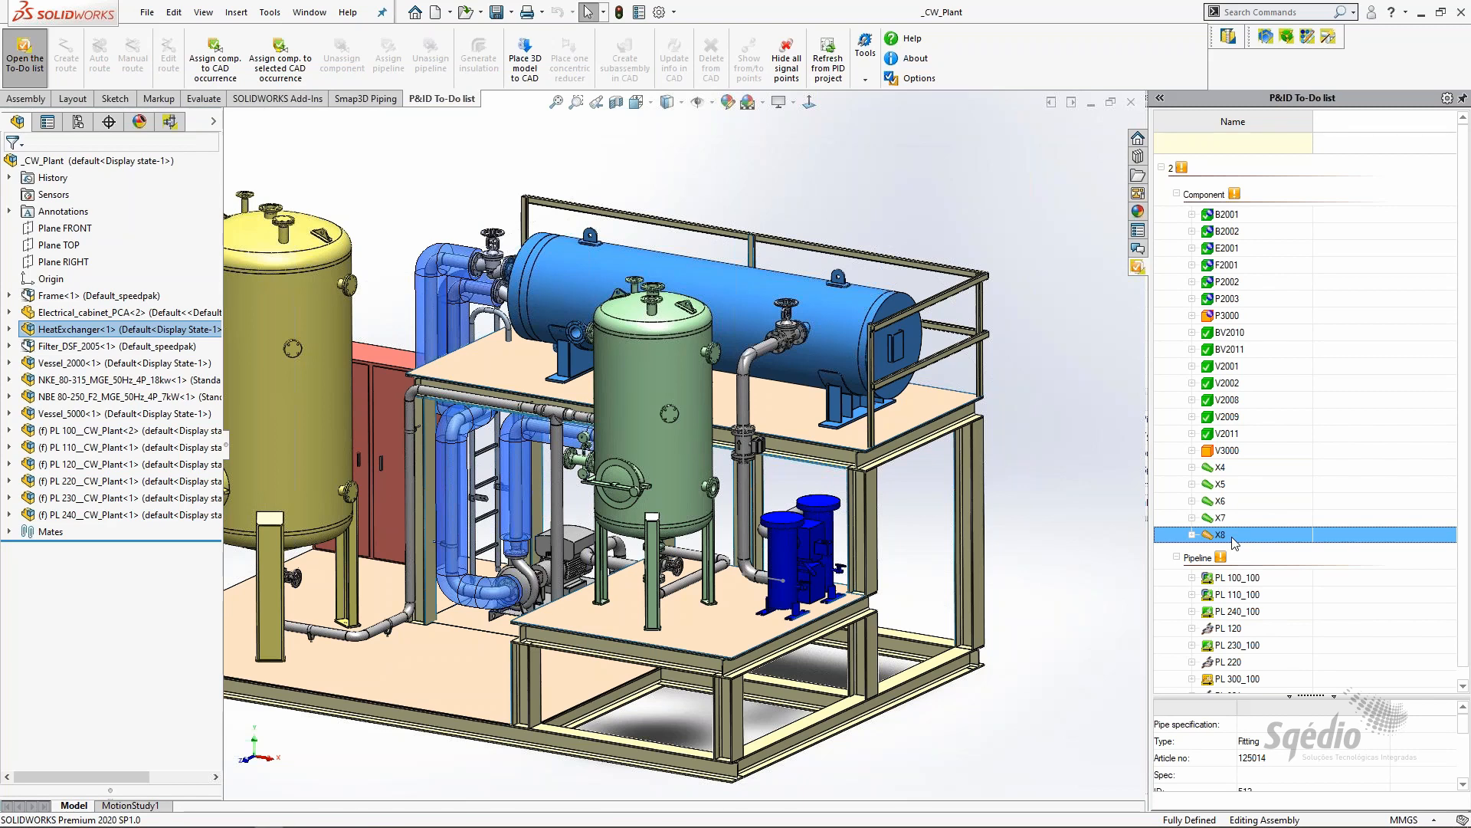
Place the 3D model of component P3000, pump NBE_80-250_F2_MGE_50Hz_7kW, on the frame's lower floor plate beside the front column of the raised platform
left_click(1211, 314)
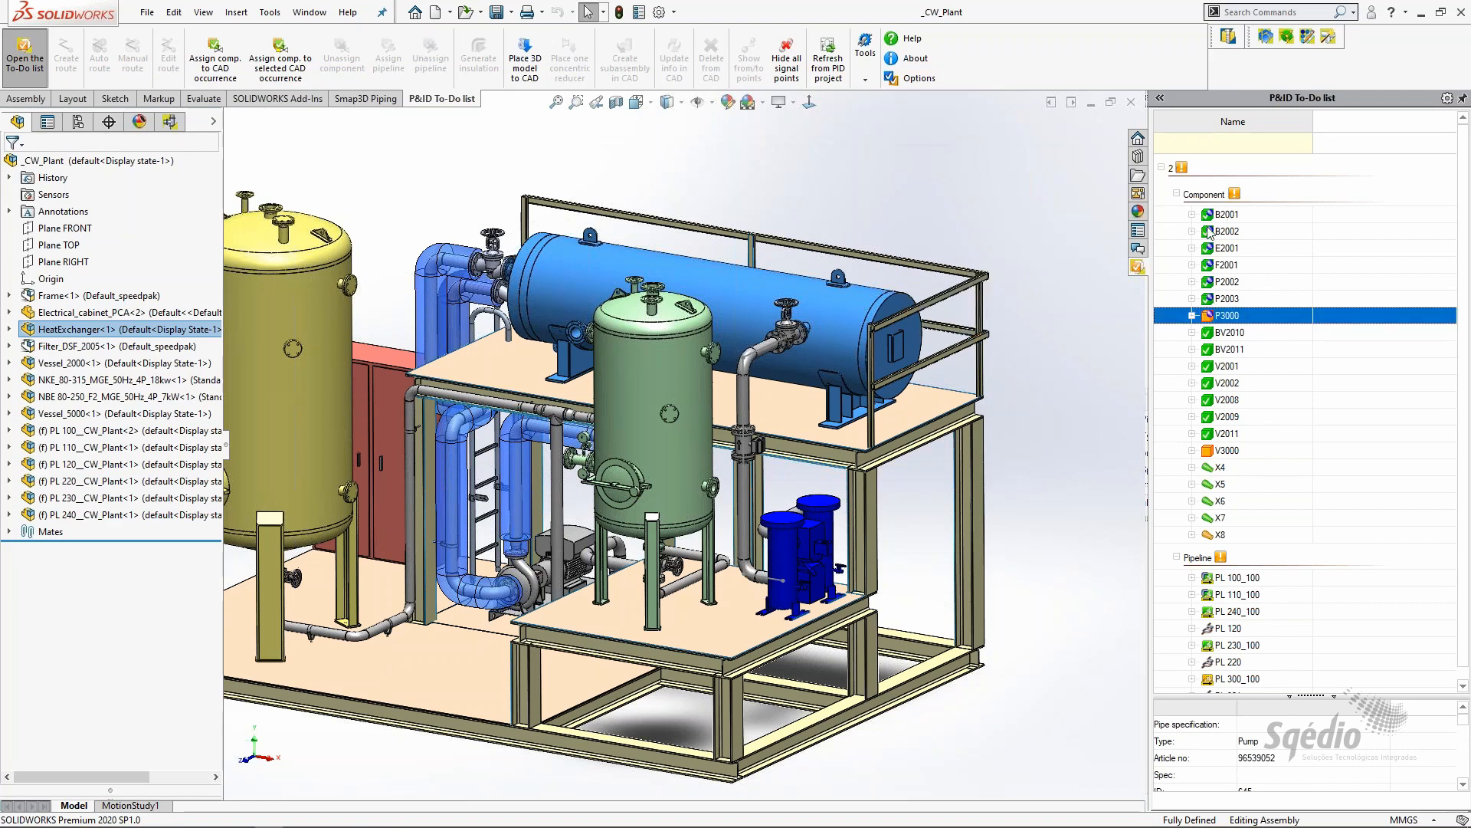
left_click(1210, 315)
right_click(1227, 319)
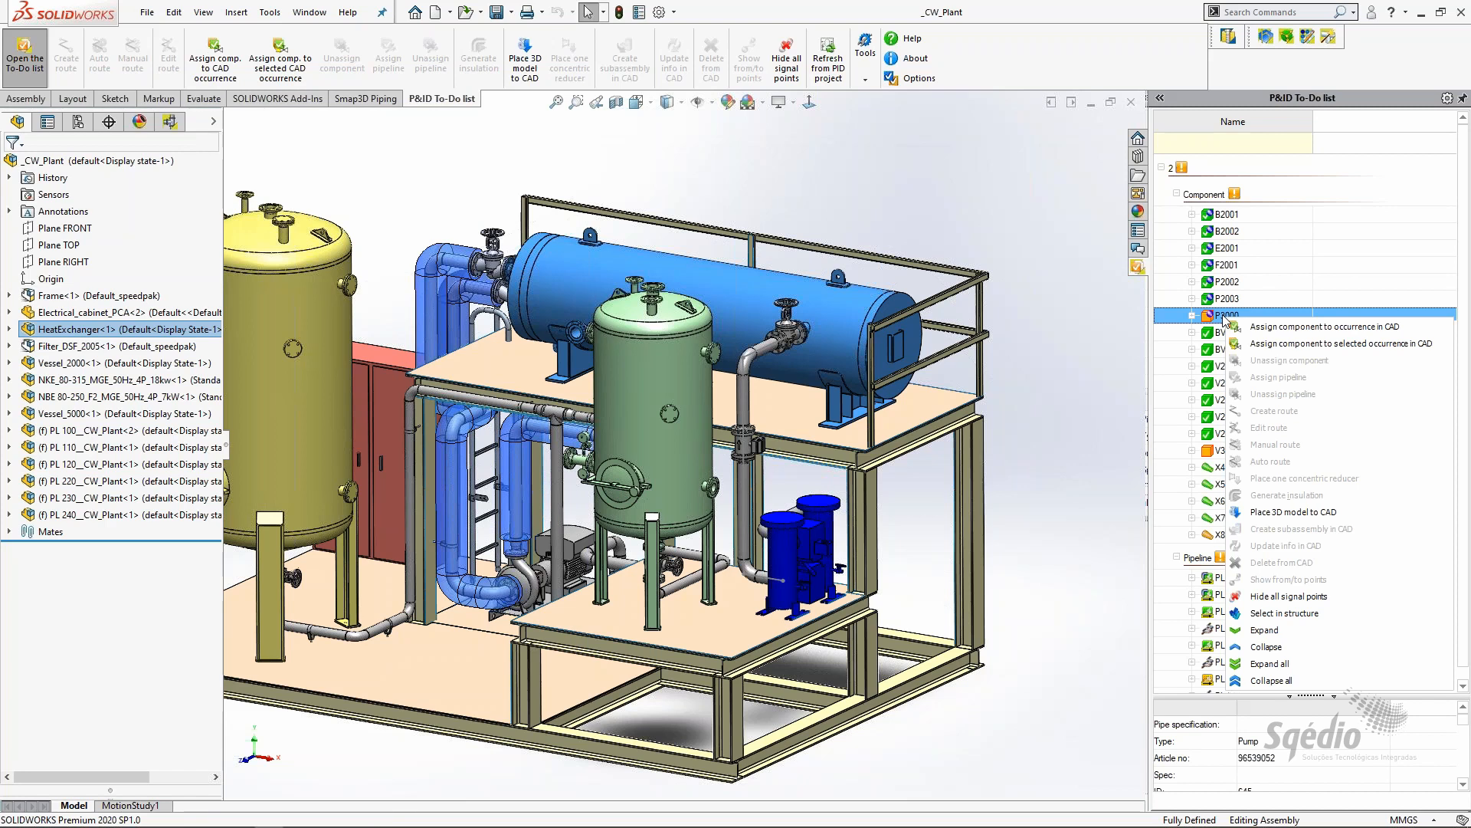
left_click(1270, 516)
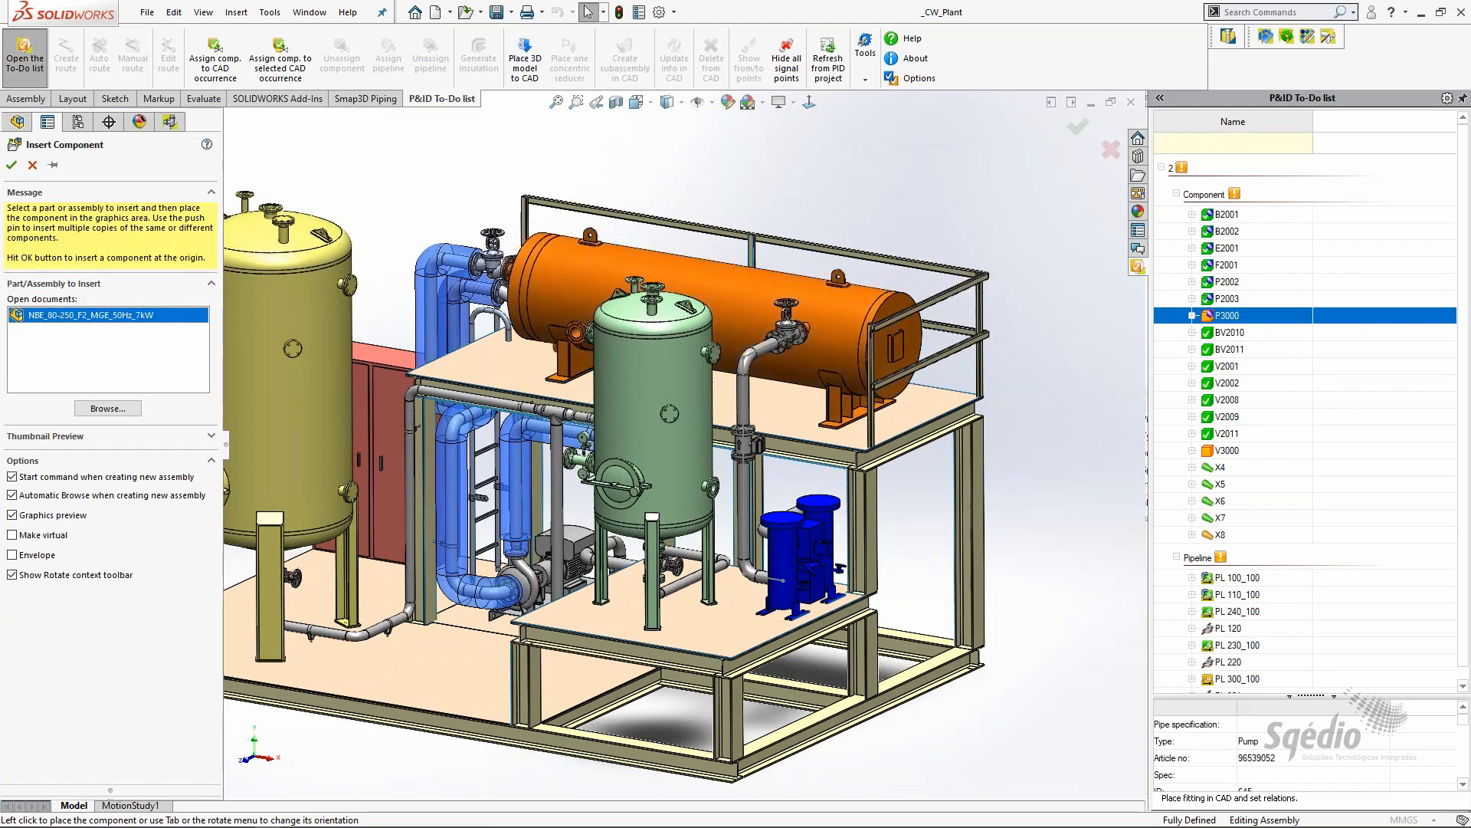
scroll(470, 643, "down", 1)
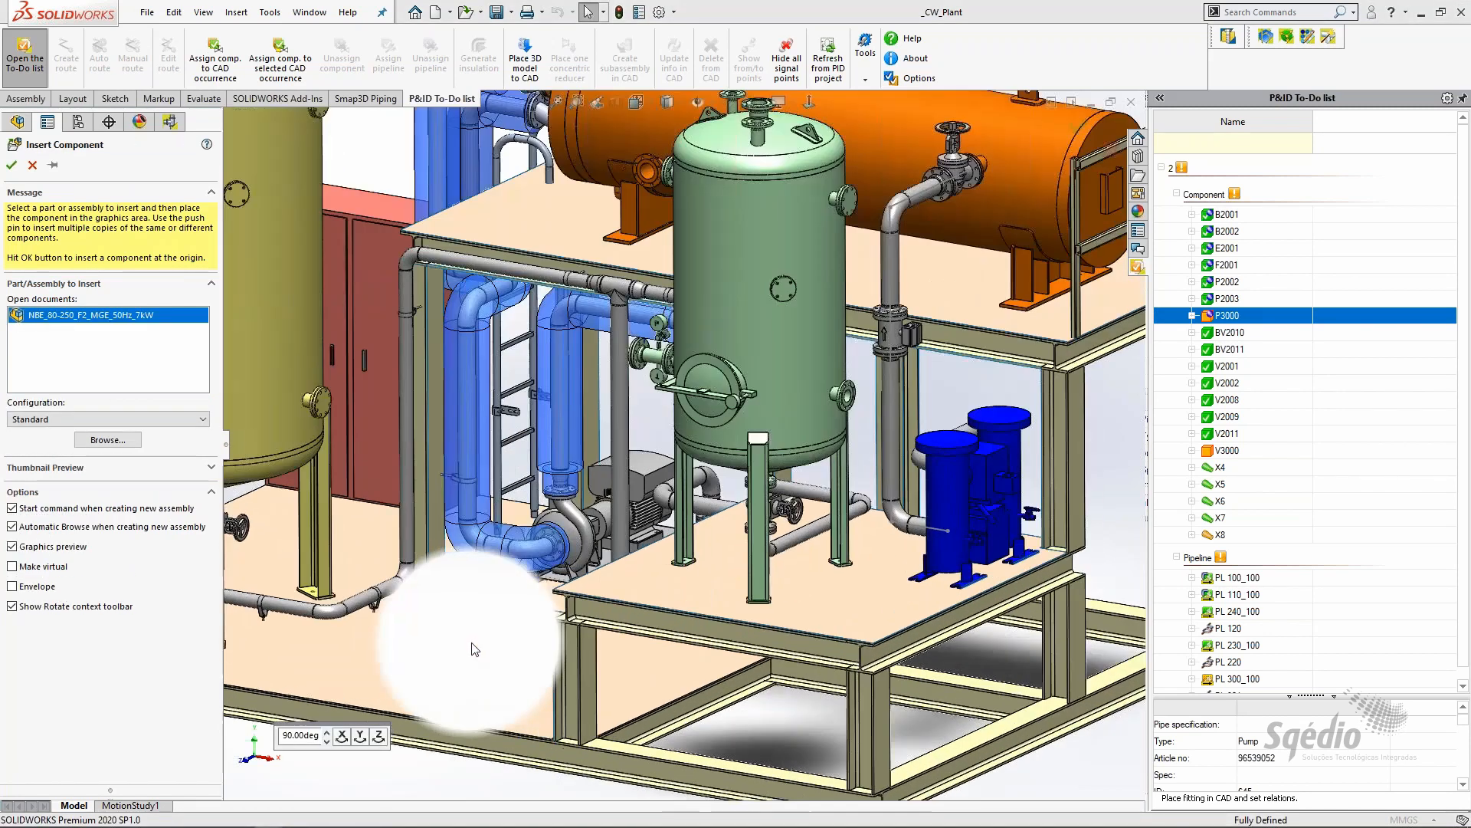
scroll(472, 644, "up", 2)
scroll(591, 582, "up", 2)
middle_click_drag(590, 582, 708, 652)
scroll(693, 508, "down", 3)
scroll(695, 518, "down", 6)
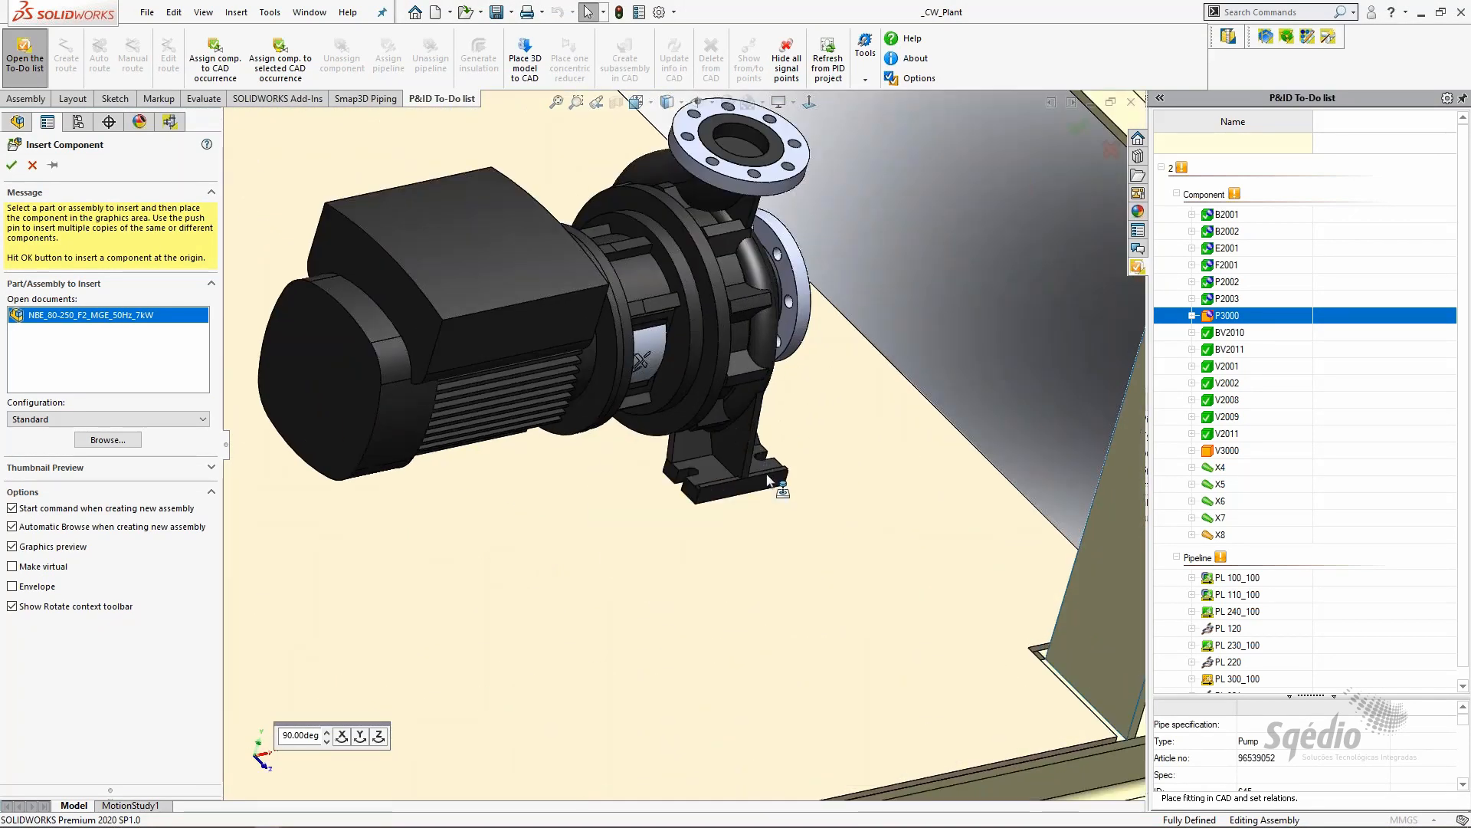
left_click(732, 529)
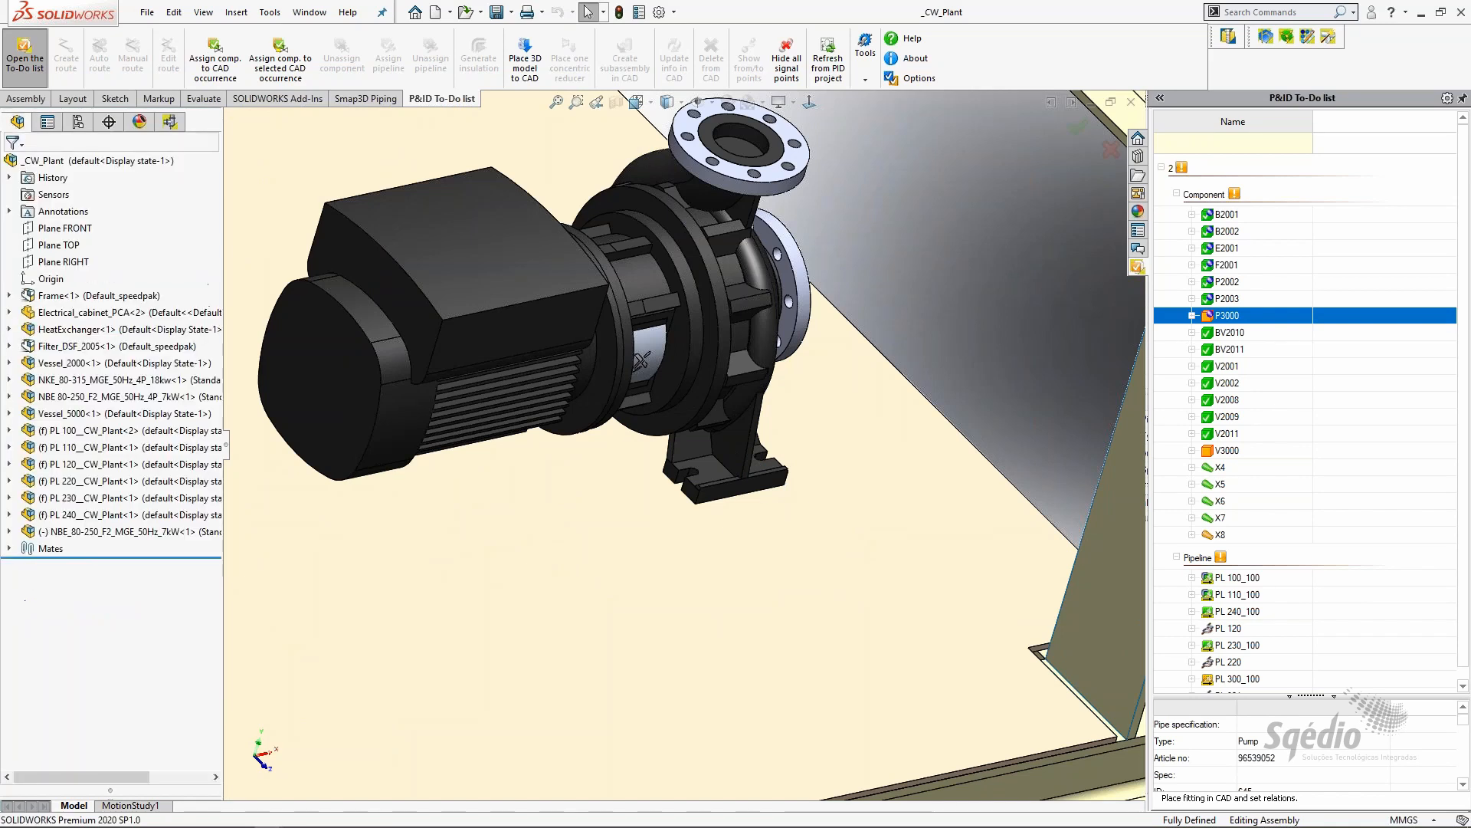
Skip adding mates for the inserted pump and acknowledge its assignment to P3000
scroll(713, 551, "up", 5)
scroll(712, 551, "up", 2)
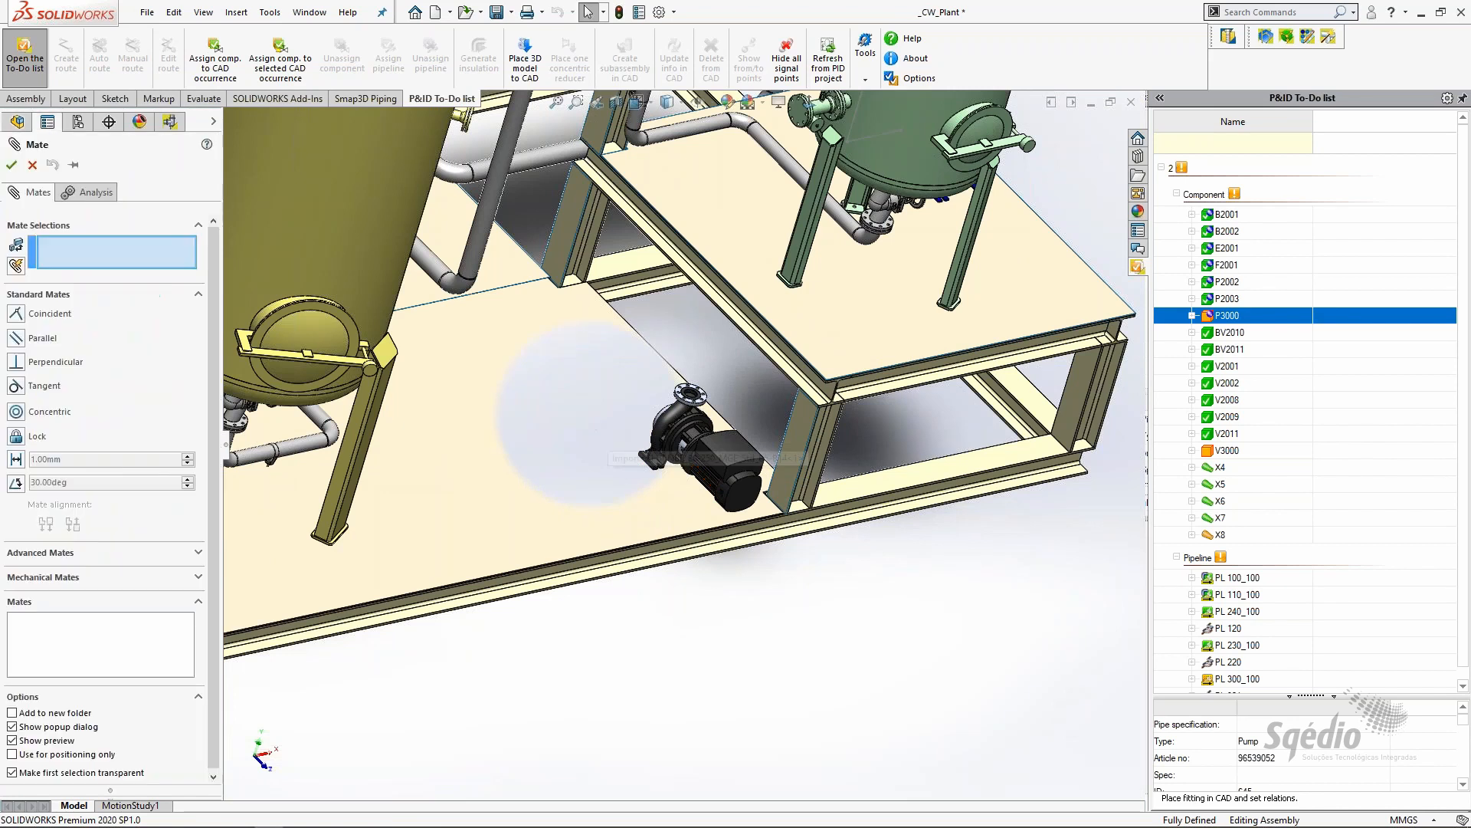
left_click(27, 164)
scroll(611, 371, "down", 3)
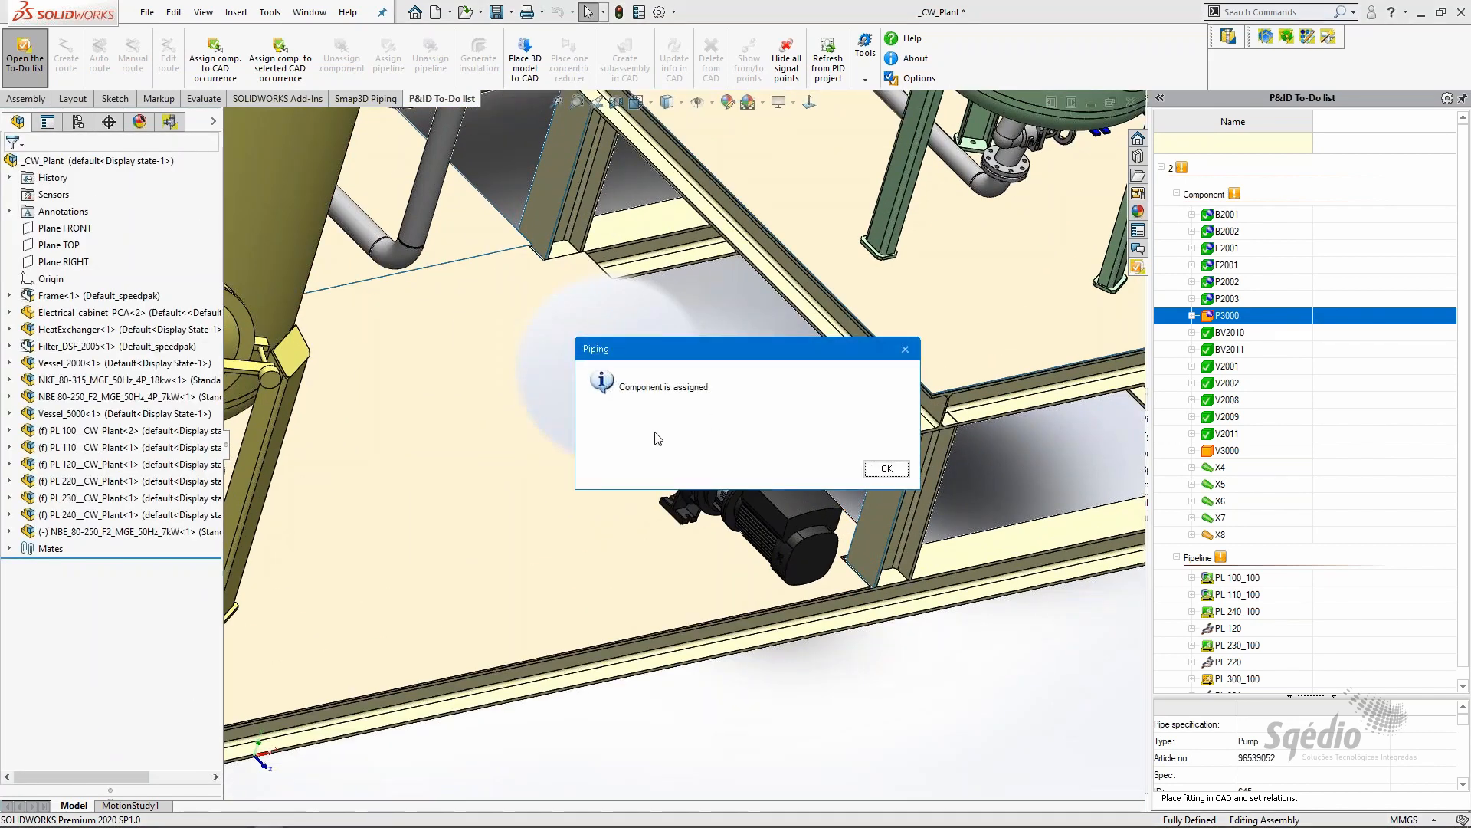
left_click(885, 469)
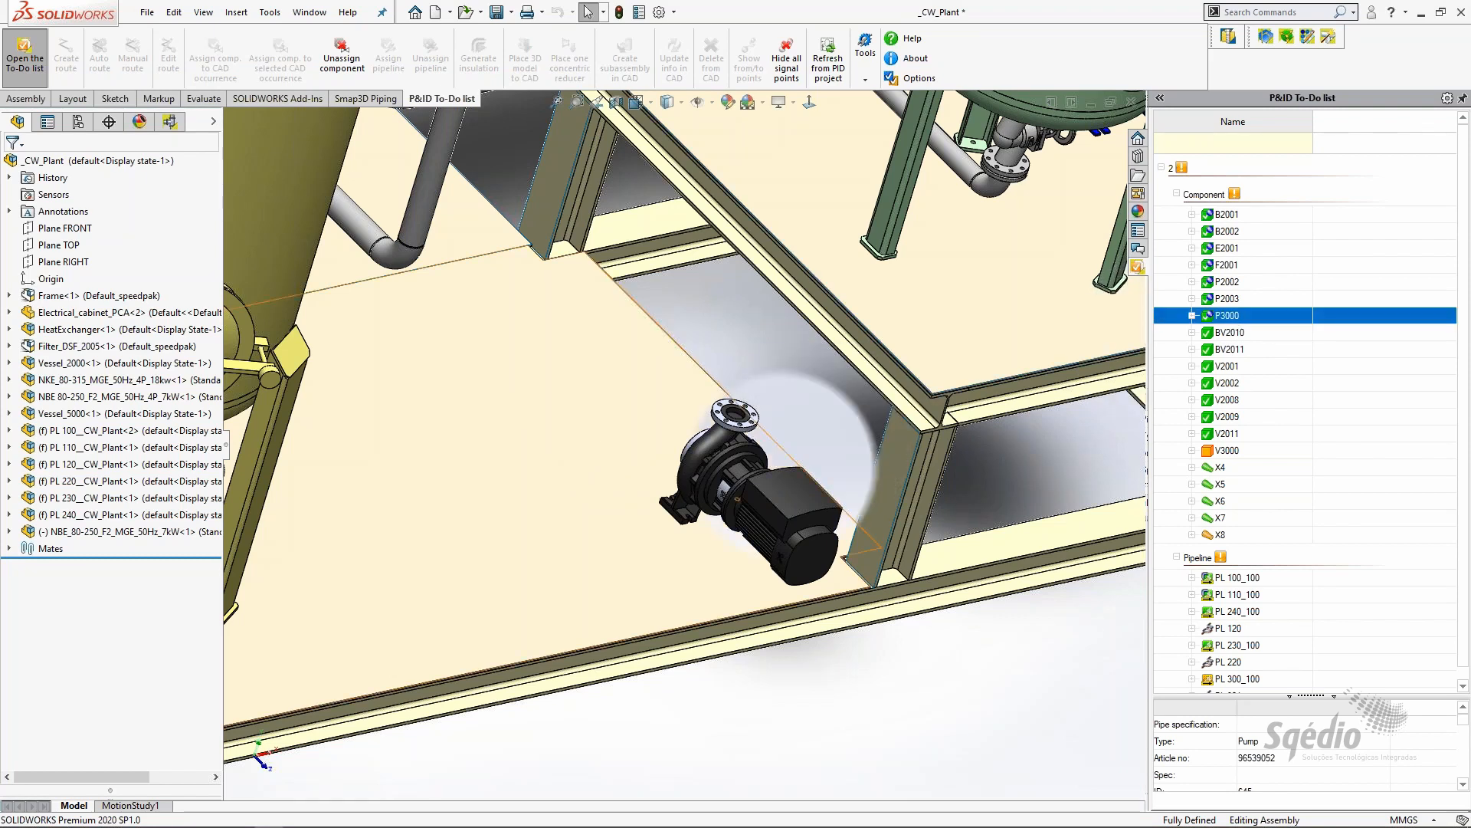
Fully constrain pump P3000 on the floor plate using the side face of its foot and the neighbouring frame column
scroll(723, 506, "down", 8)
left_click(614, 573)
scroll(625, 582, "up", 10)
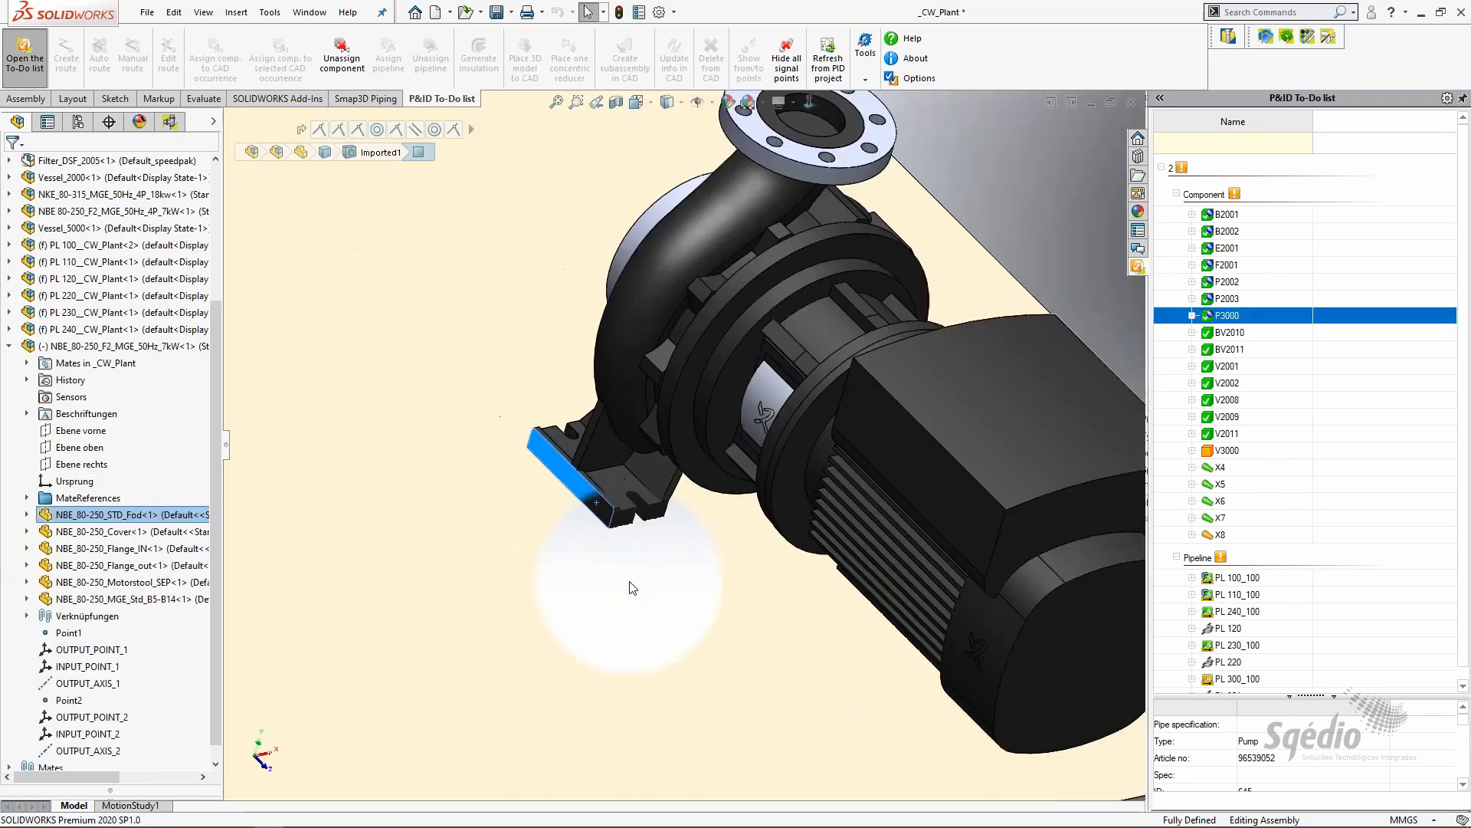
left_click(937, 443)
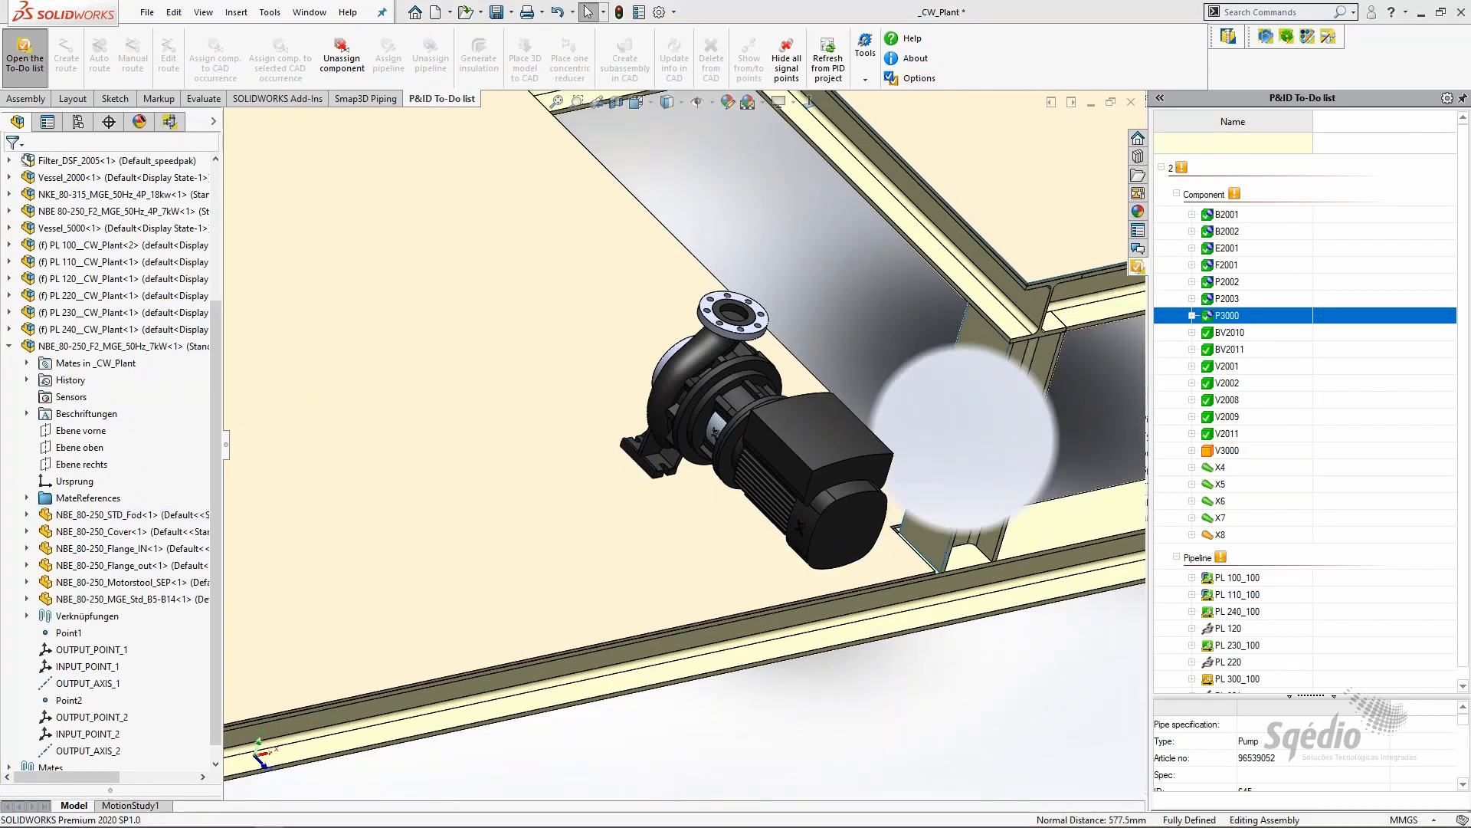
left_click(824, 429)
scroll(733, 432, "up", 5)
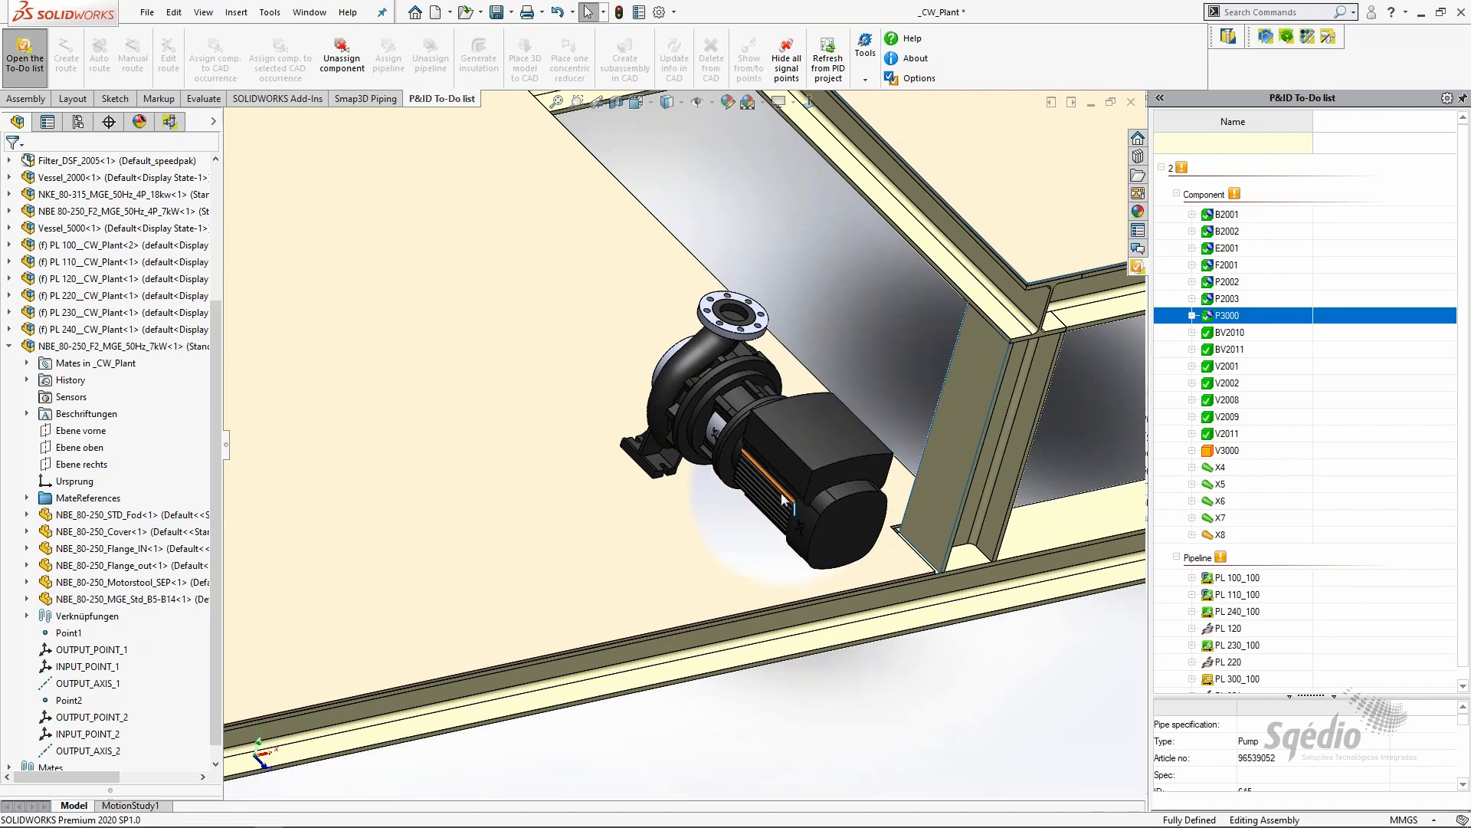
Show the from/to points of pipeline PL 300_100 in the assembly
middle_click_drag(733, 432, 581, 358)
scroll(587, 334, "up", 3)
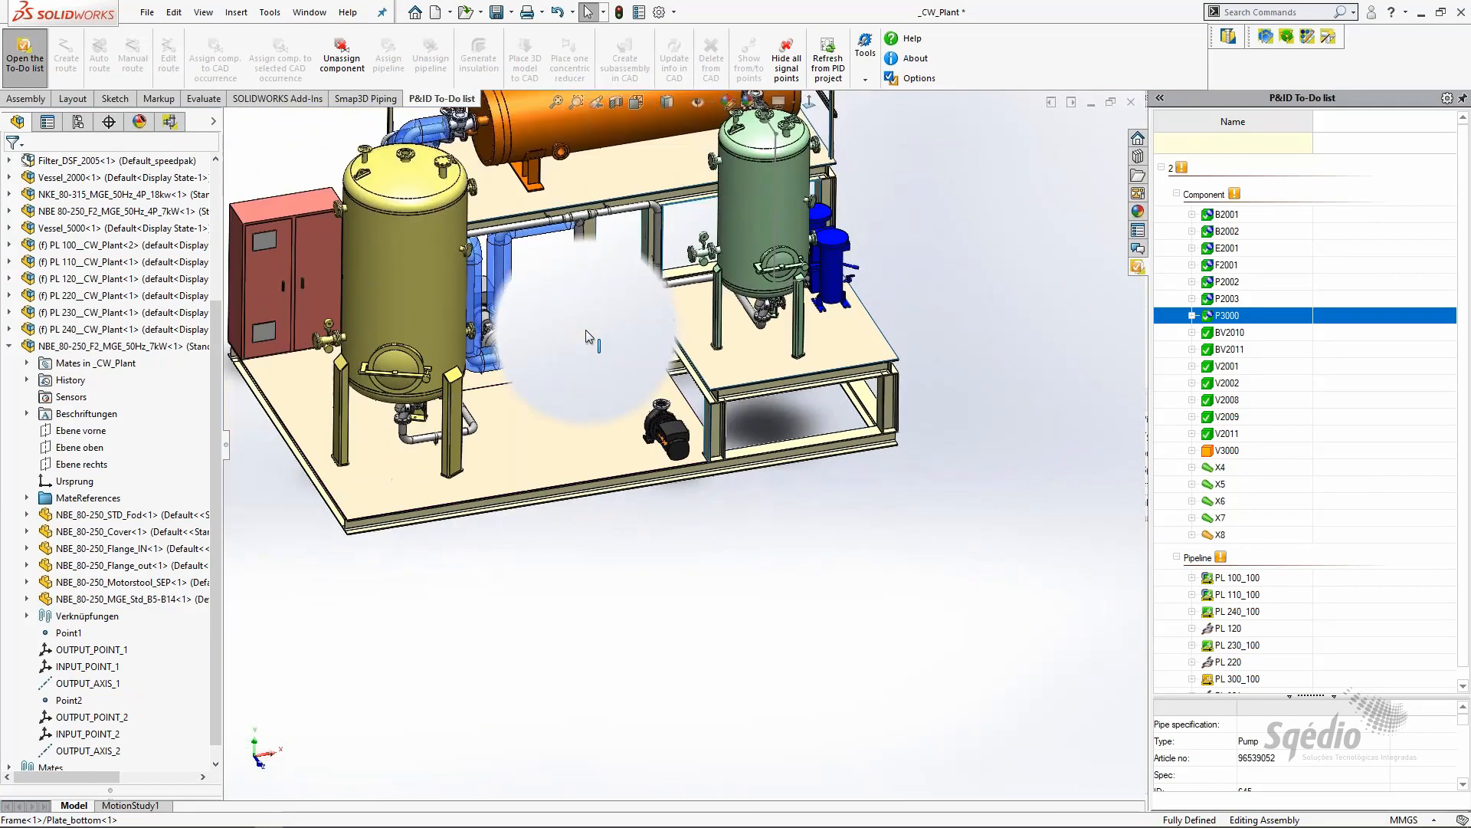
scroll(599, 273, "down", 4)
scroll(659, 383, "up", 1)
scroll(1248, 635, "down", 1)
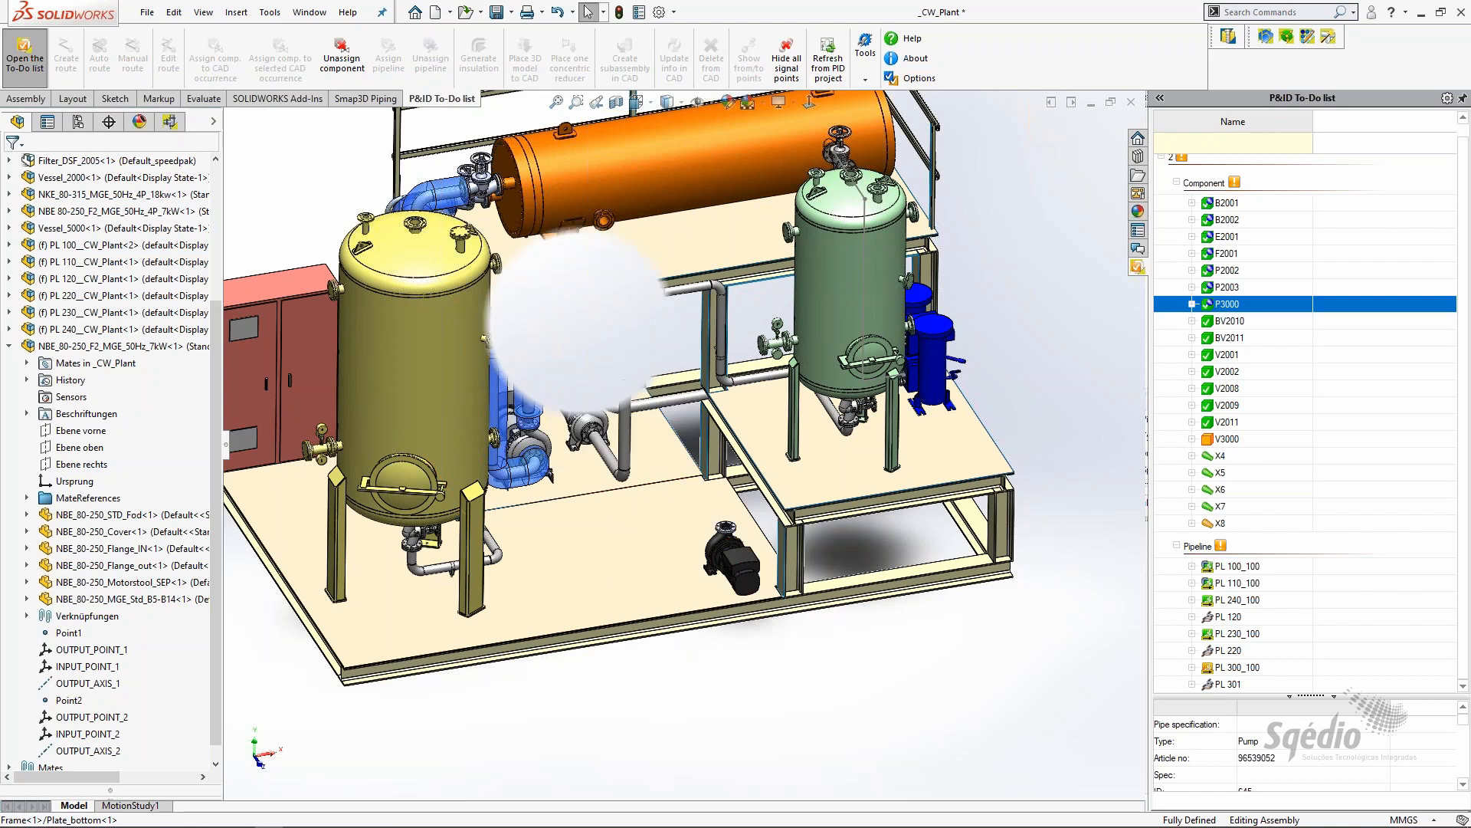
middle_click_drag(581, 339, 663, 406)
scroll(708, 463, "down", 4)
scroll(718, 505, "up", 3)
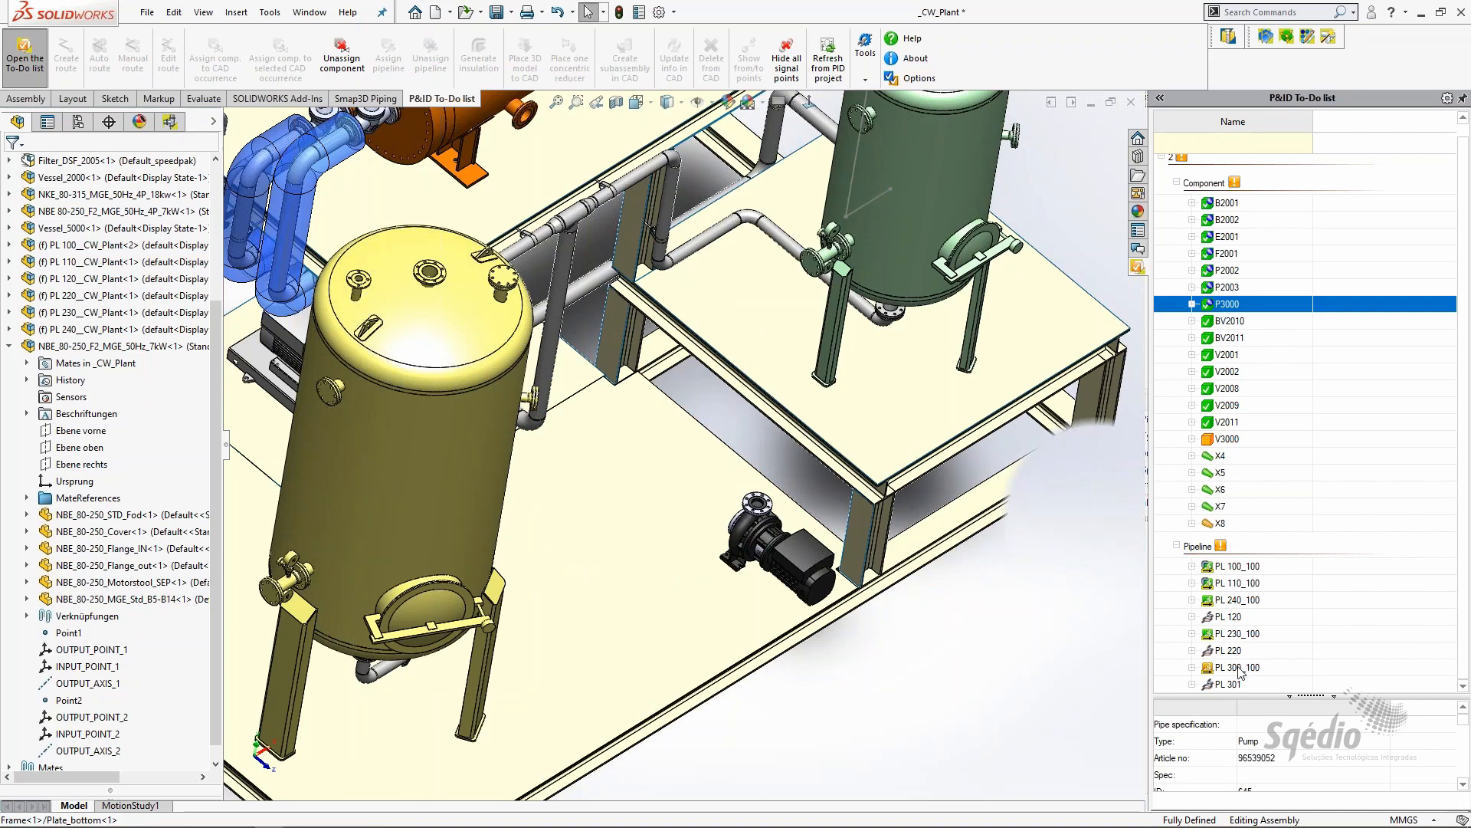
right_click(1240, 673)
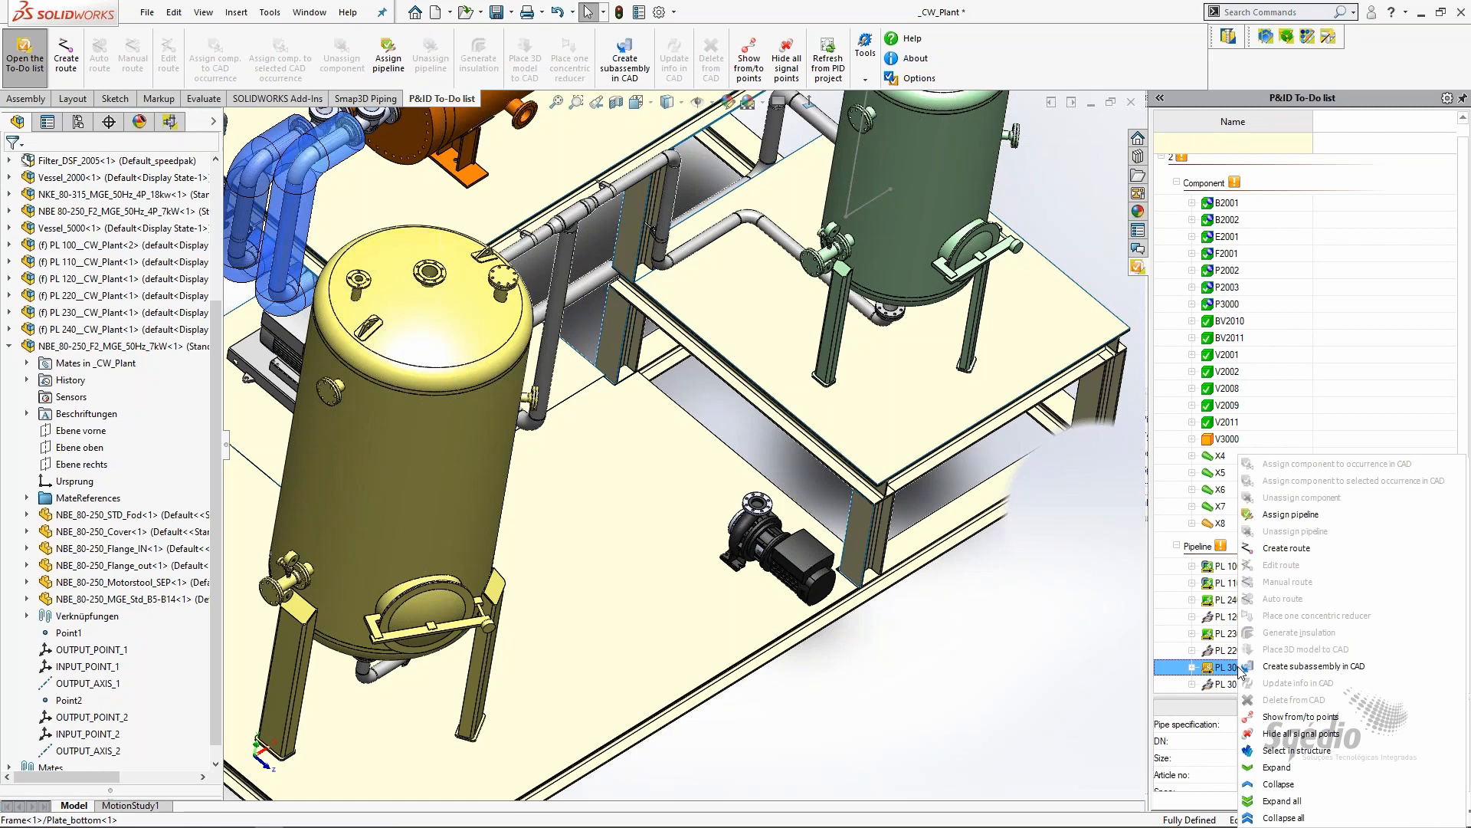
left_click(1301, 719)
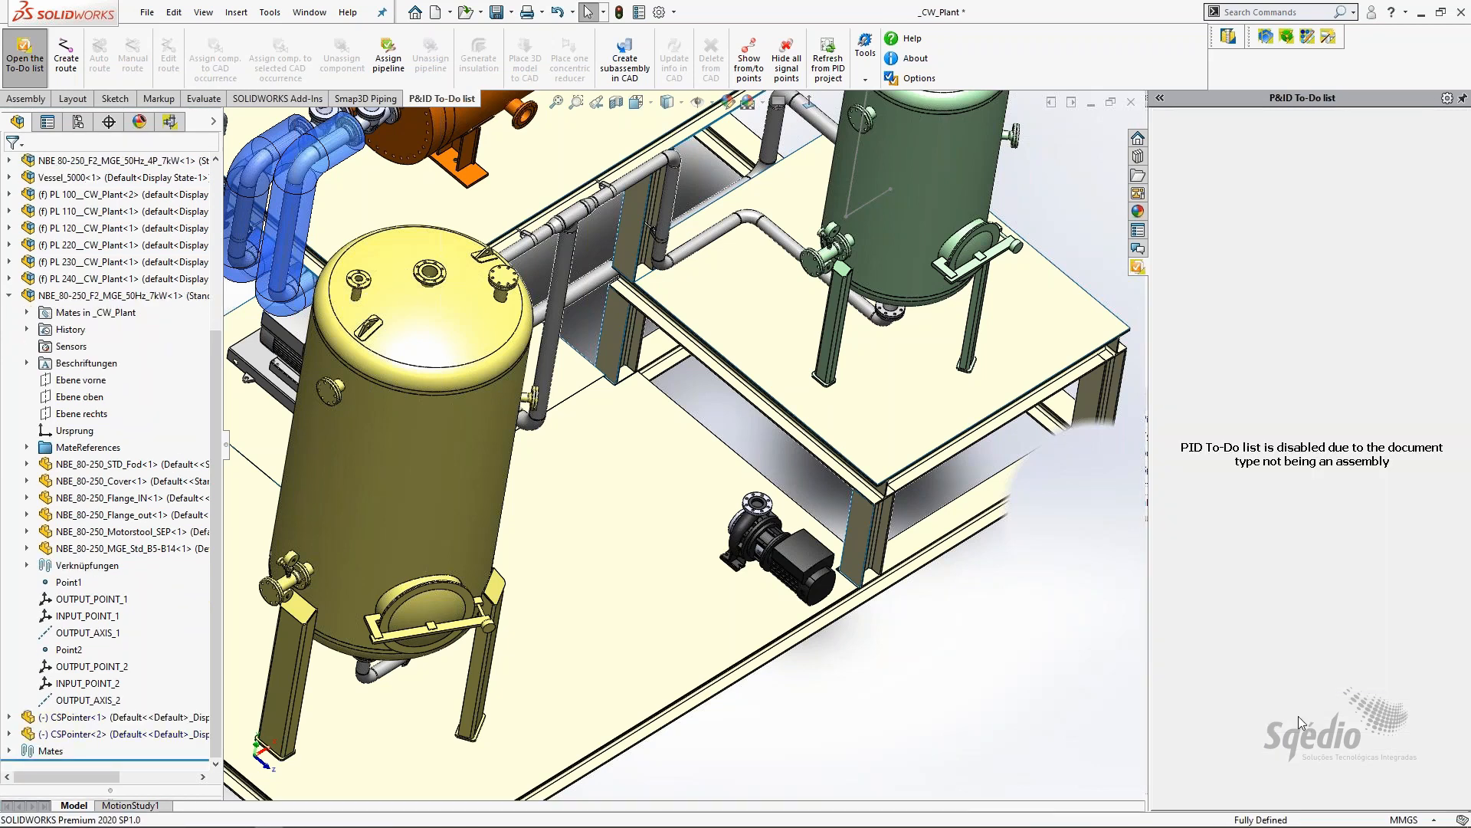
Examine the PL 300_100 end markers at the pump and heat exchanger, then remove the markers from view
scroll(688, 506, "down", 5)
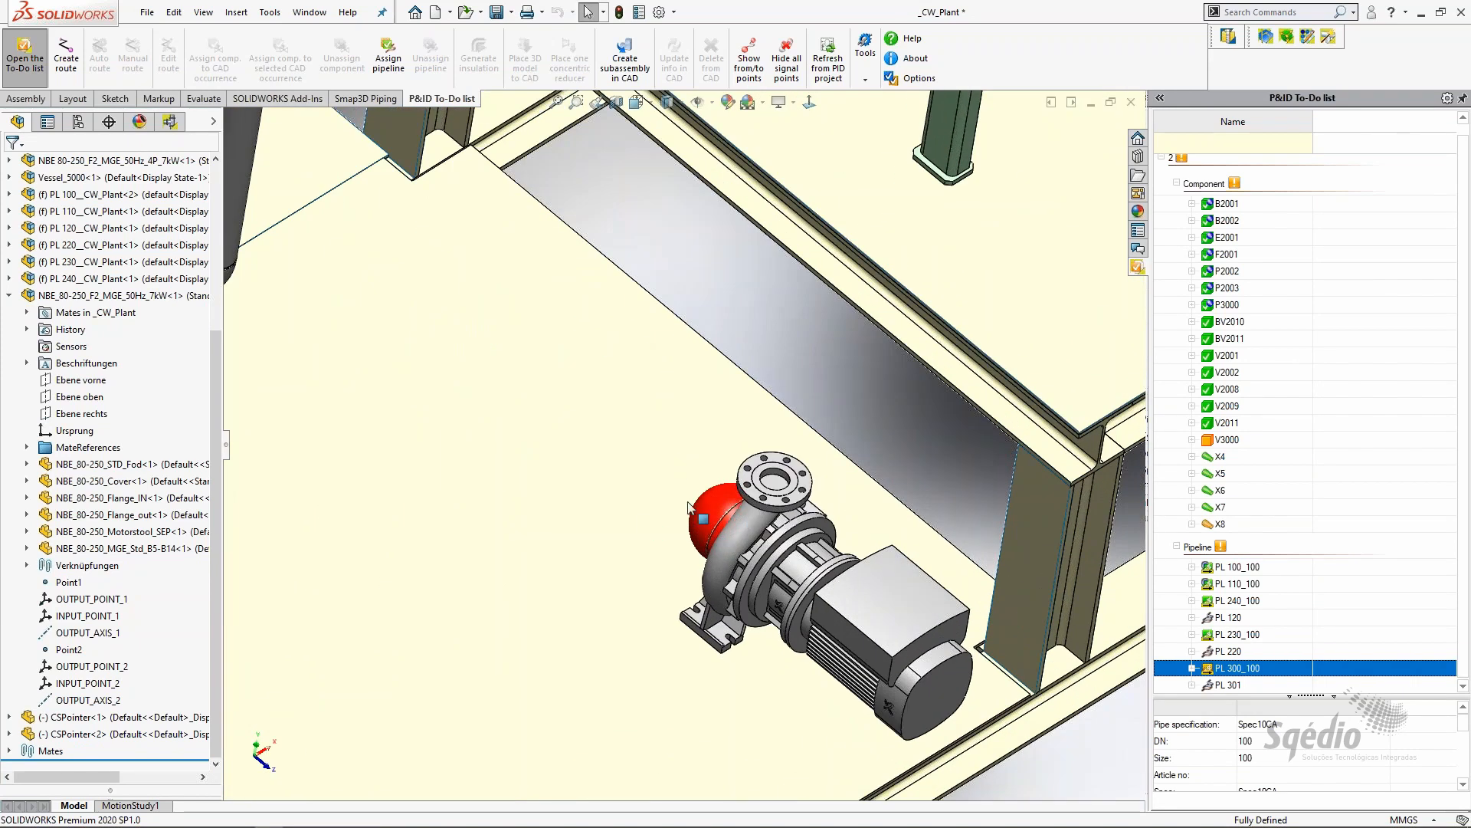
scroll(643, 493, "up", 6)
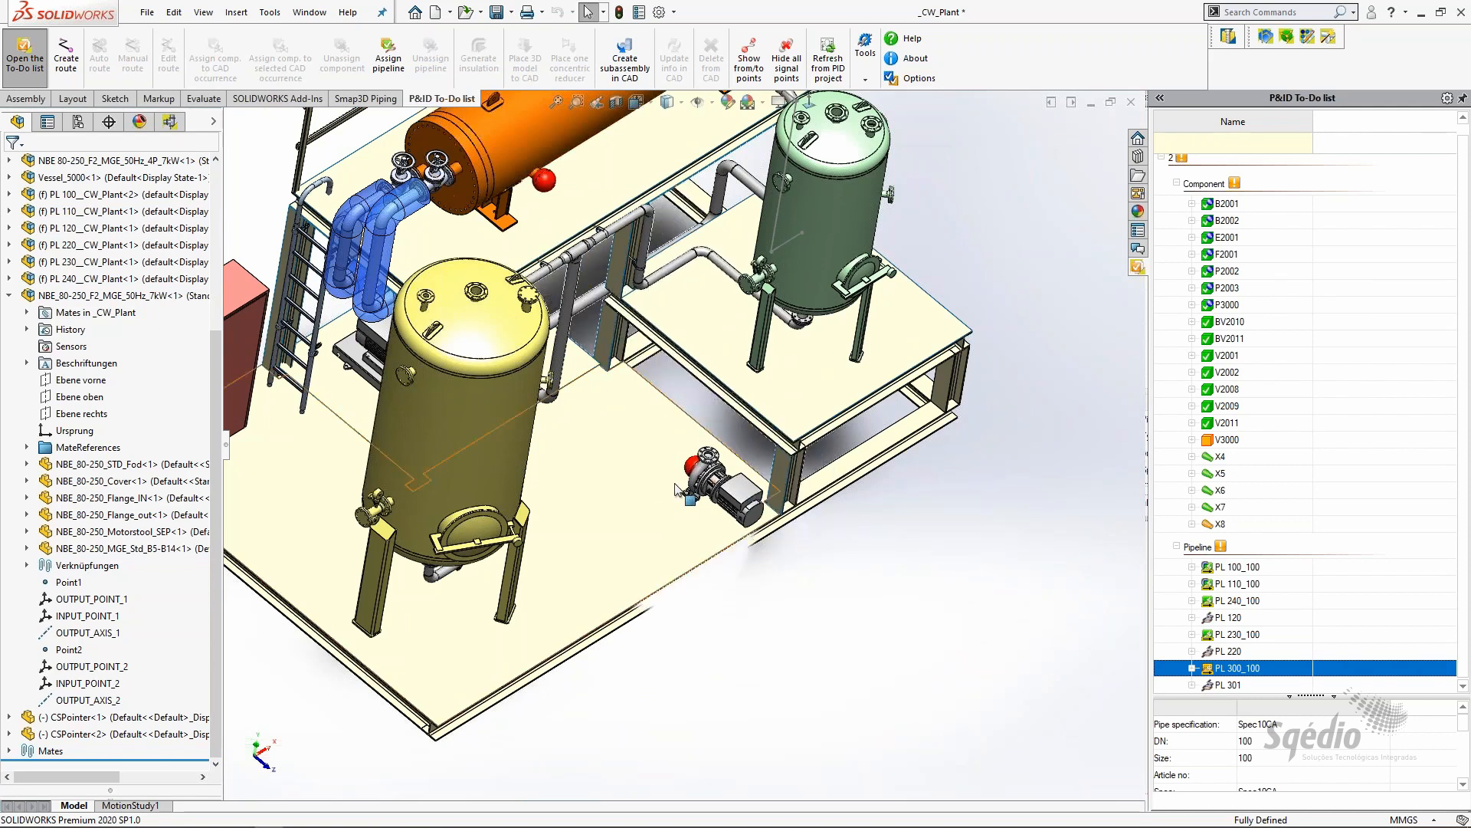
scroll(650, 469, "down", 2)
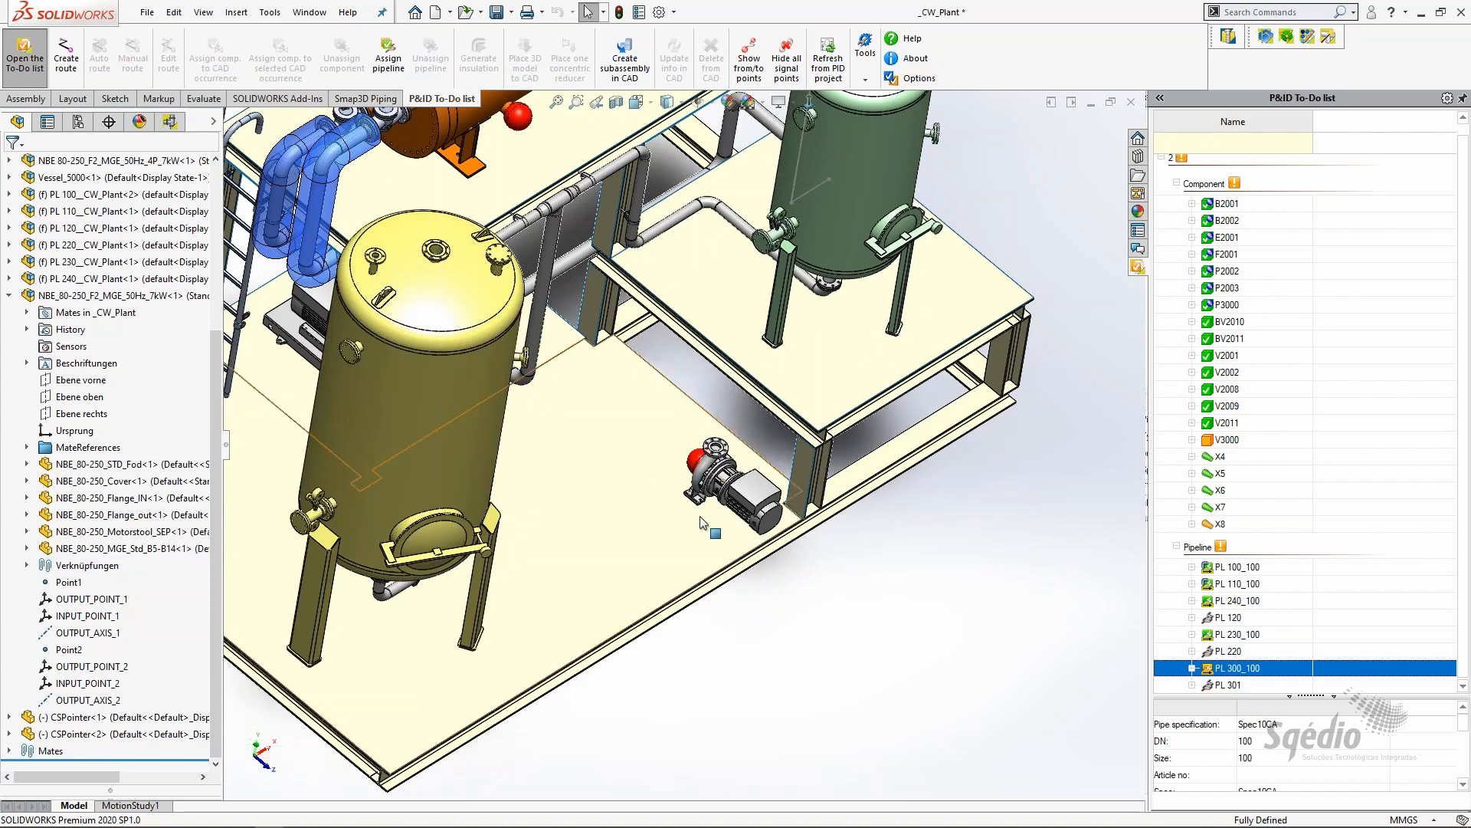
scroll(673, 398, "up", 1)
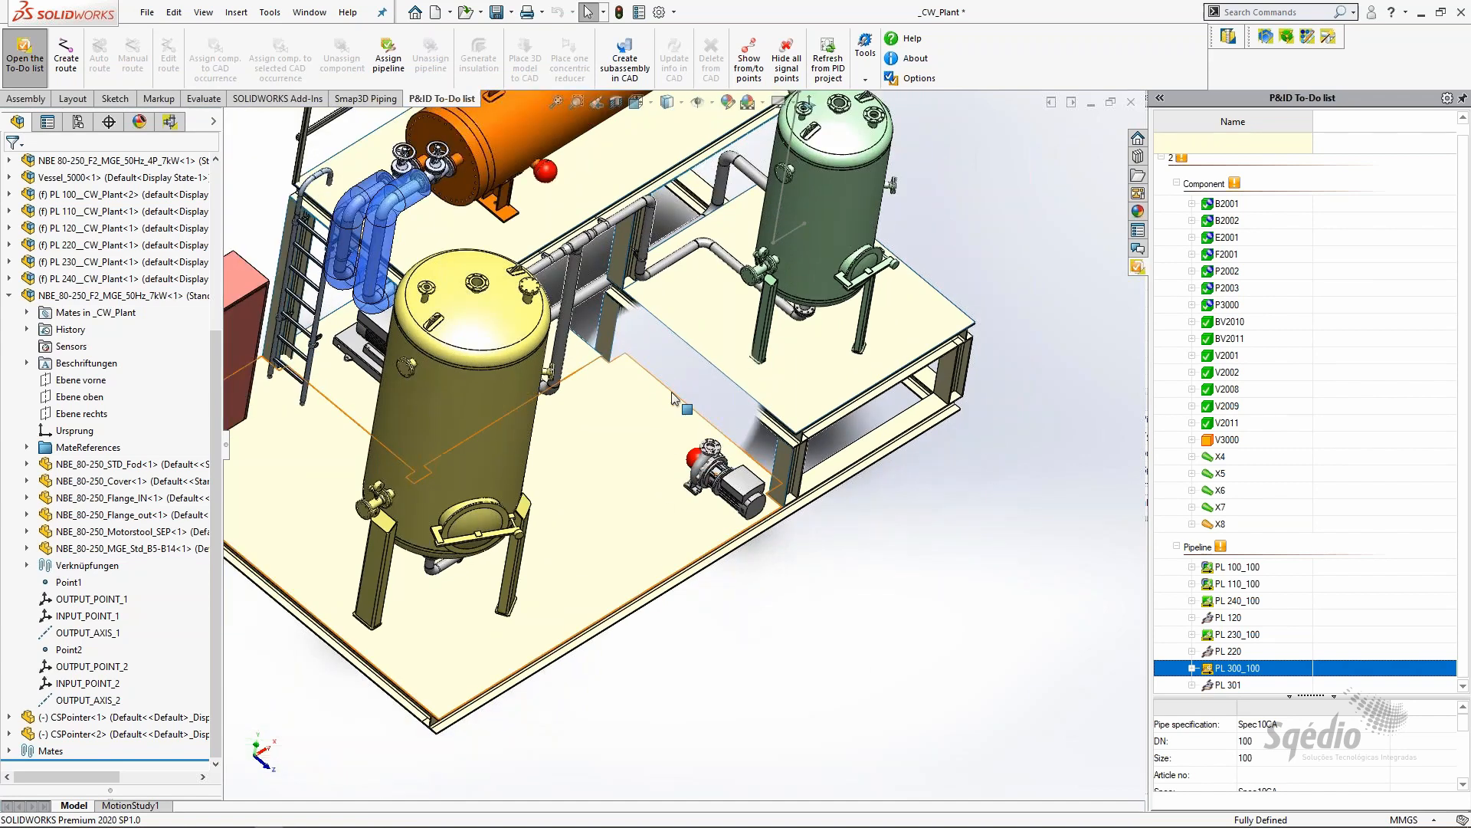
right_click(1236, 668)
left_click(1249, 666)
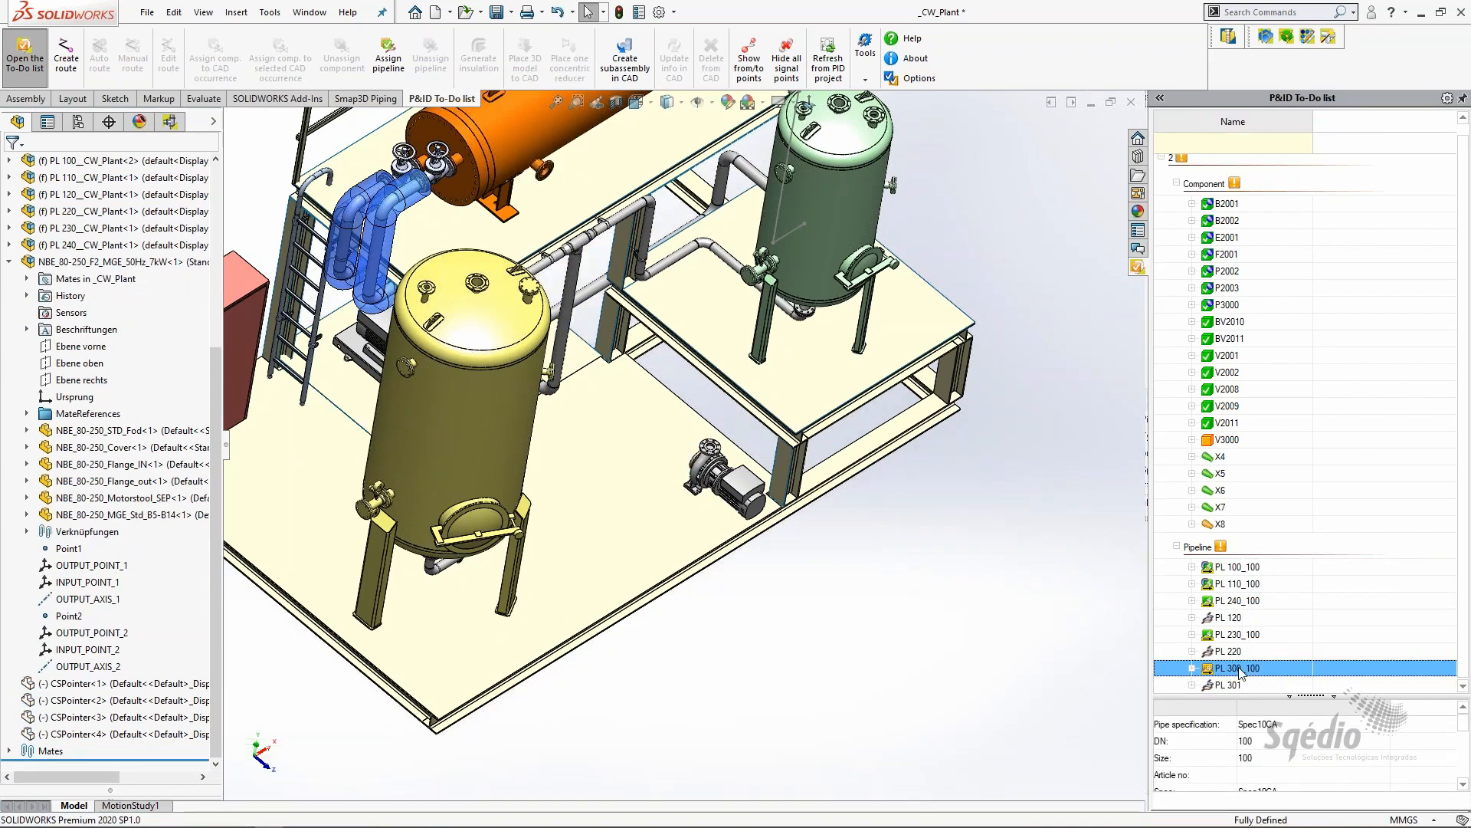
Create a route for pipeline PL 300_100 in a new subassembly
right_click(1241, 673)
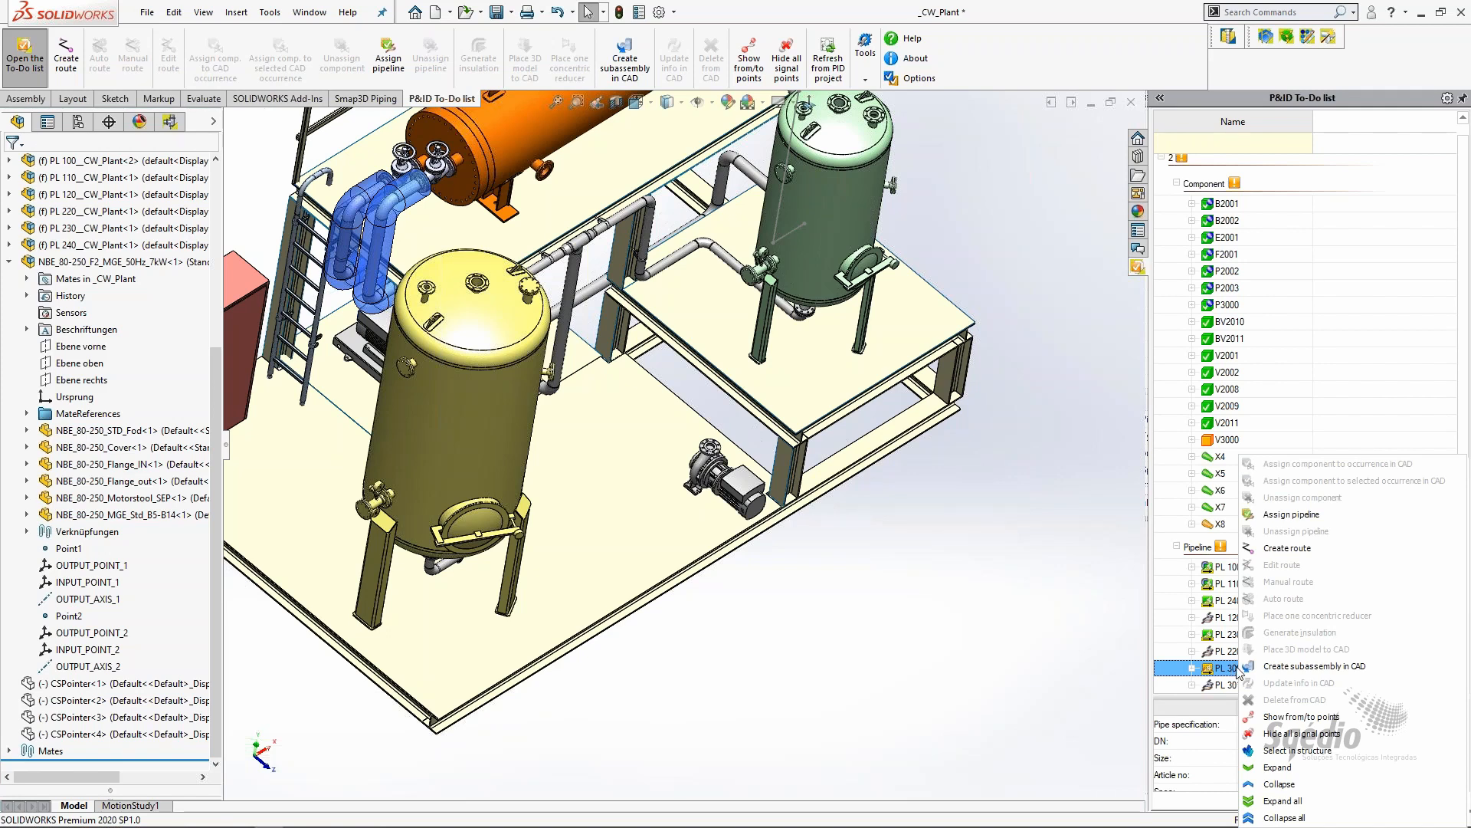
left_click(1287, 548)
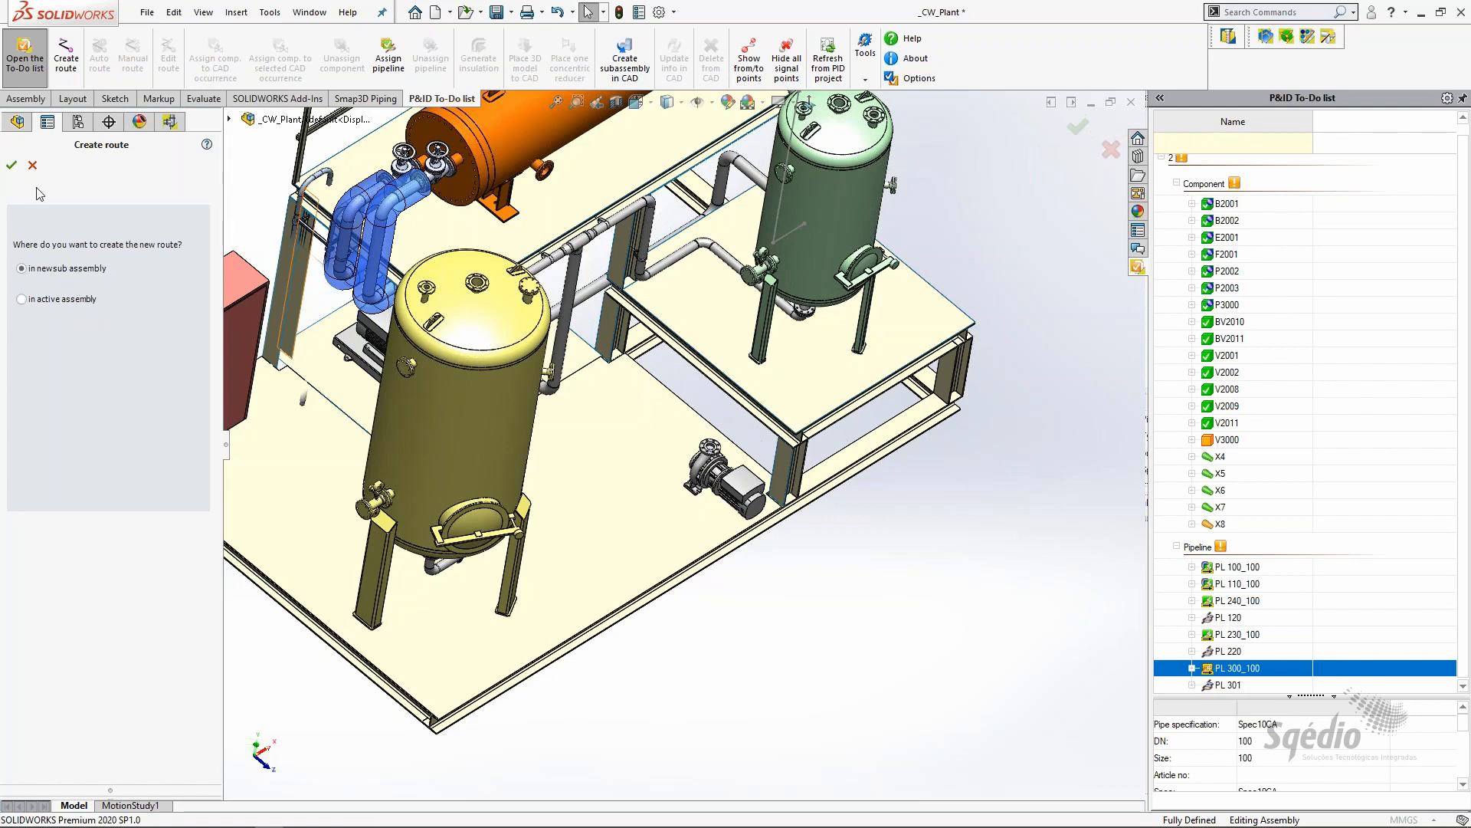
left_click(13, 167)
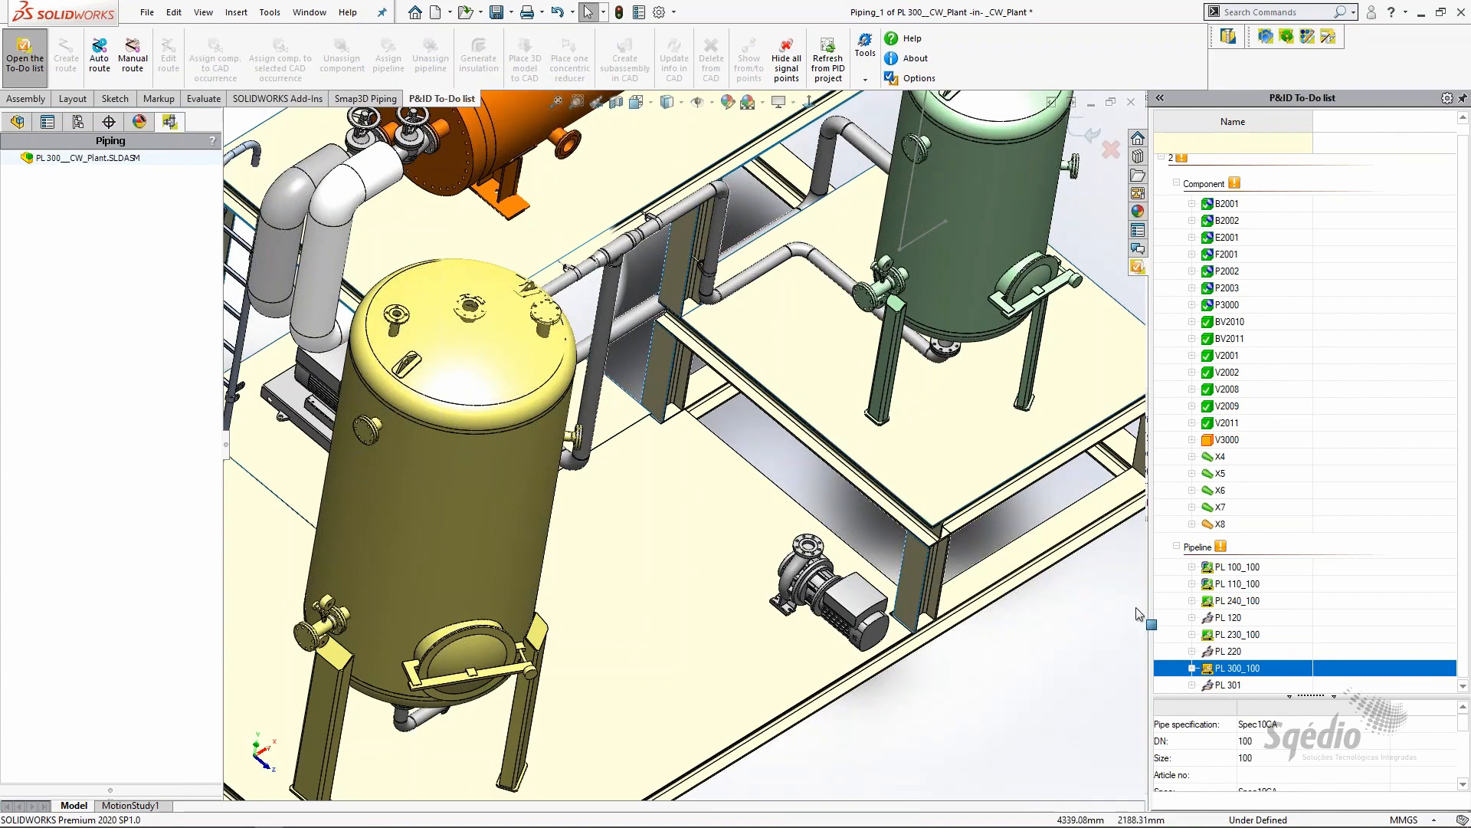
Begin an auto route for PL 300_100 at the inner flange edge of the heat exchanger's underside nozzle
right_click(1245, 670)
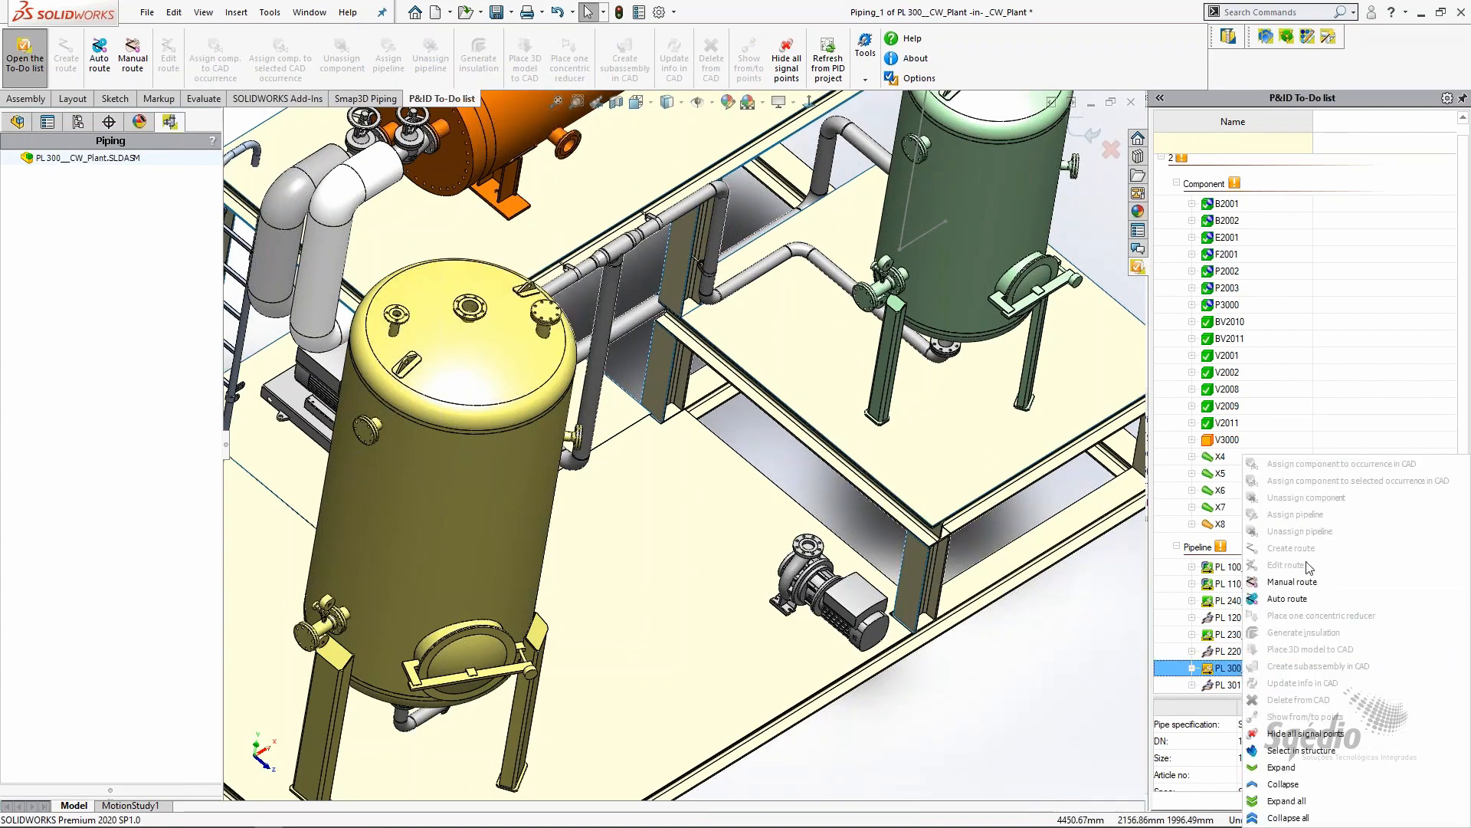
left_click(1282, 599)
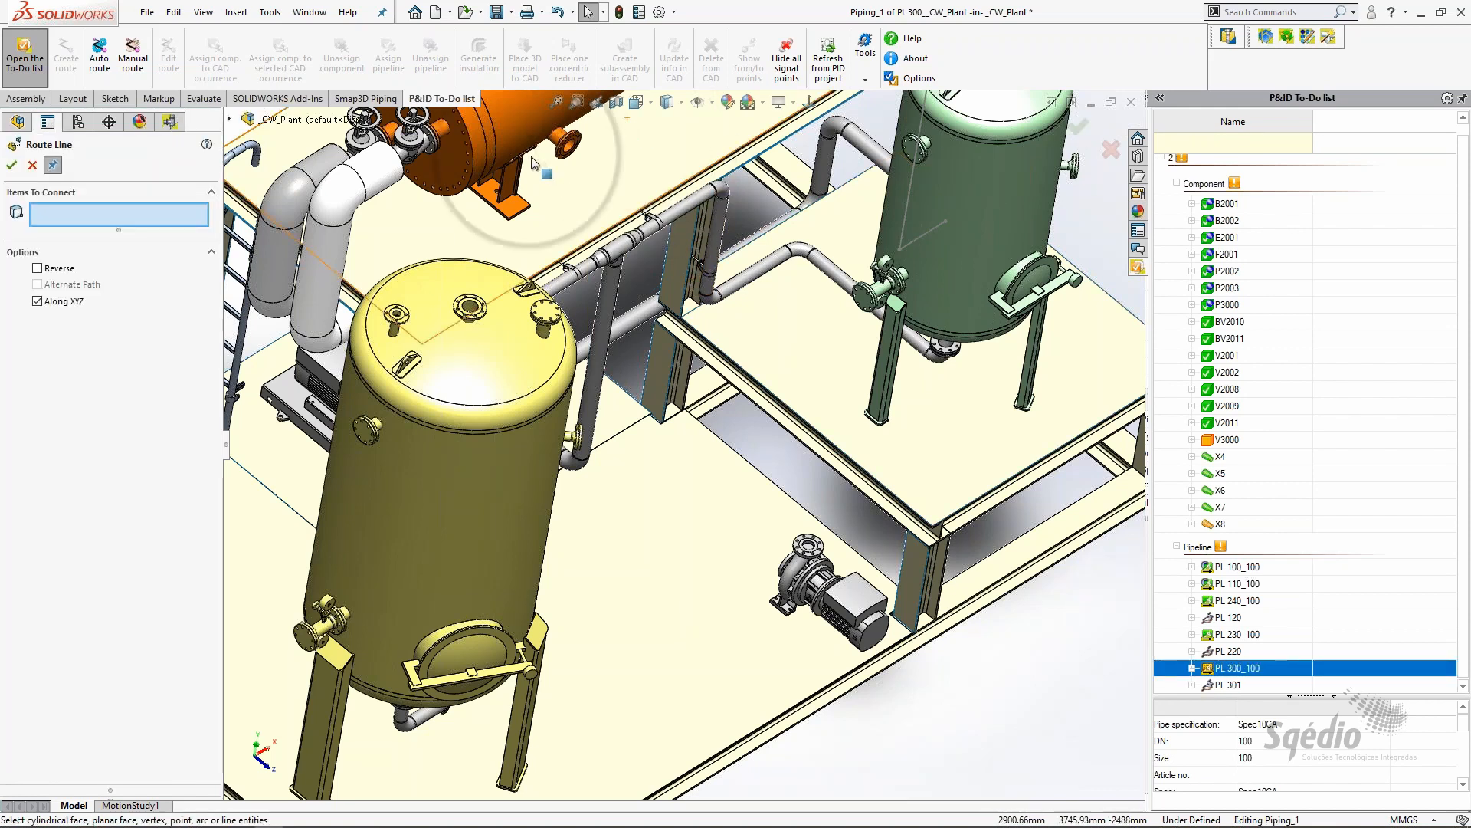
scroll(534, 163, "down", 10)
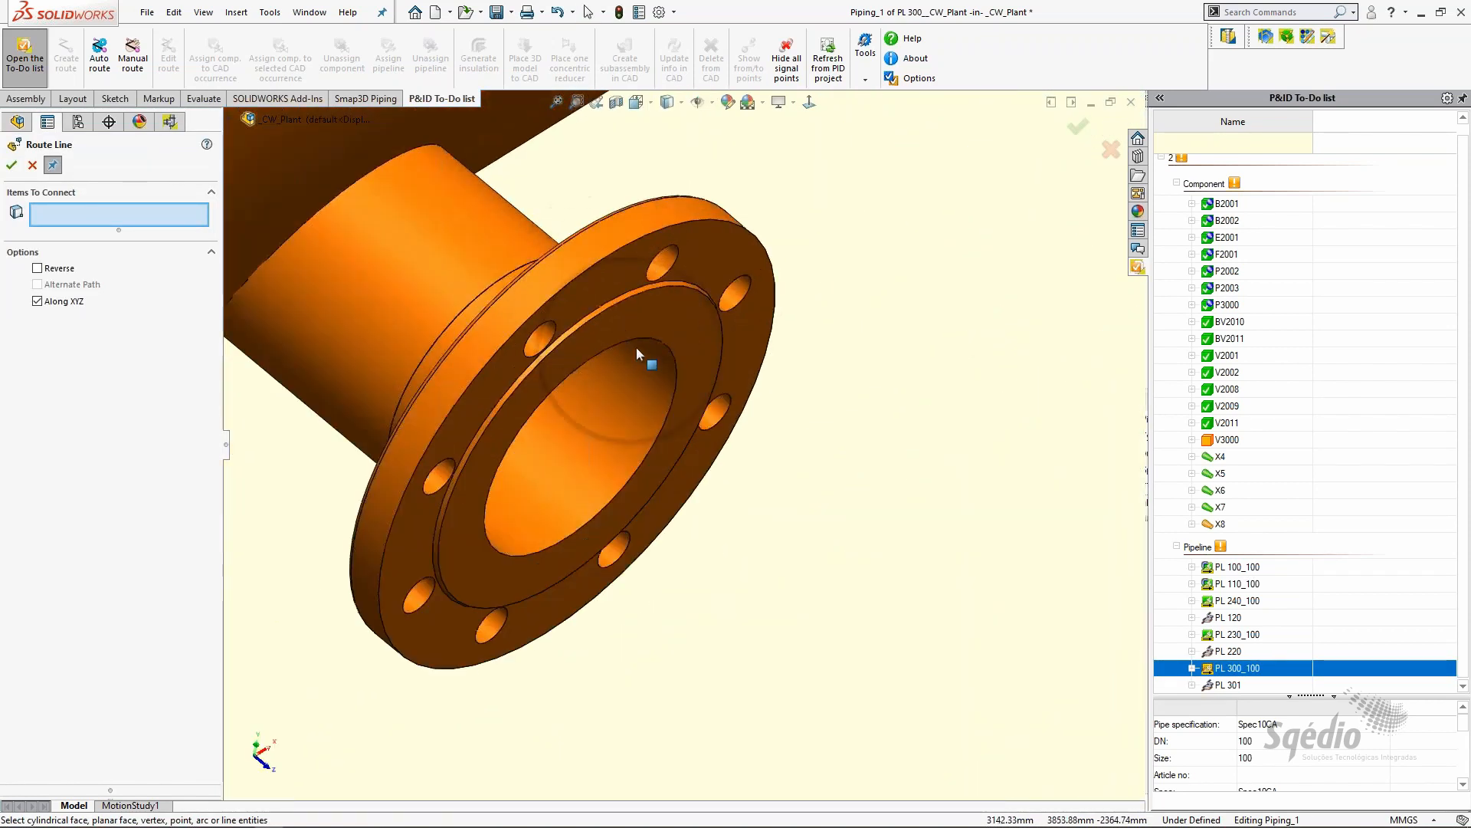
left_click(648, 347)
scroll(659, 475, "up", 8)
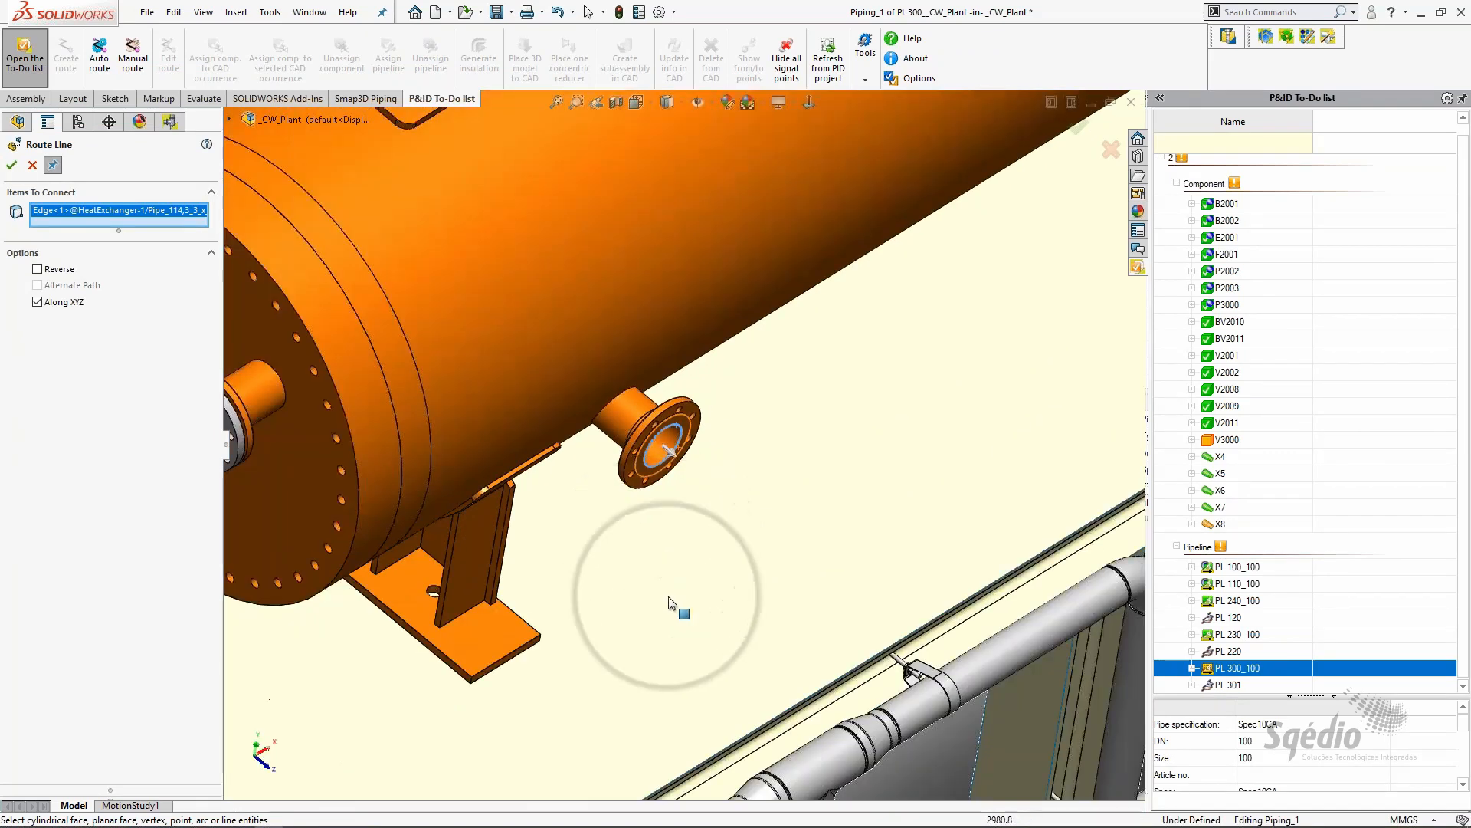
Connect the route line along XYZ to the inner edge of pump P3000's horizontal inlet flange and accept the path
scroll(668, 603, "up", 10)
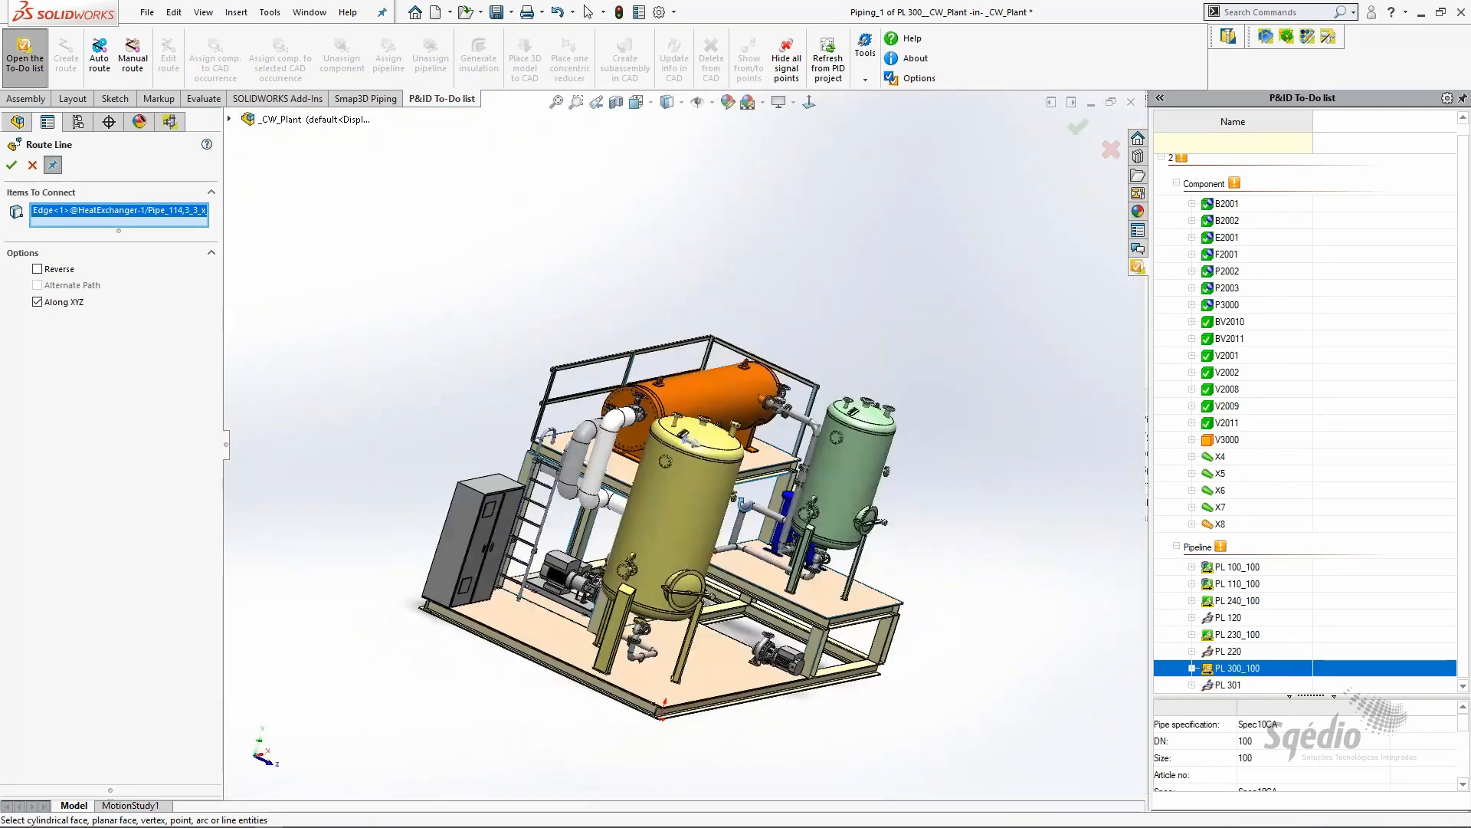
mouse_move(688, 440)
middle_mouse_down()
mouse_move(828, 390)
mouse_move(736, 443)
mouse_move(674, 452)
middle_mouse_up()
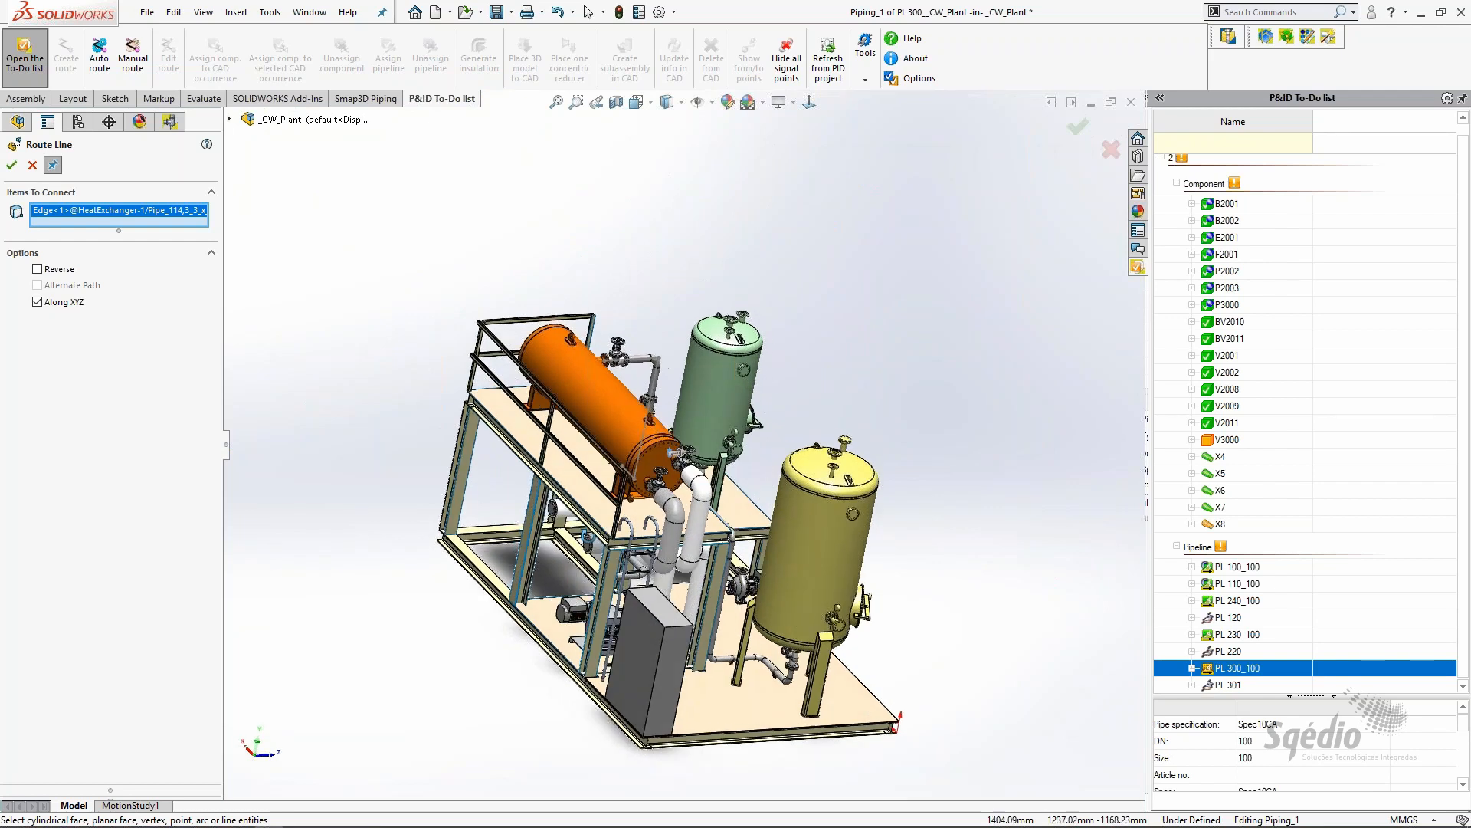
scroll(751, 567, "down", 10)
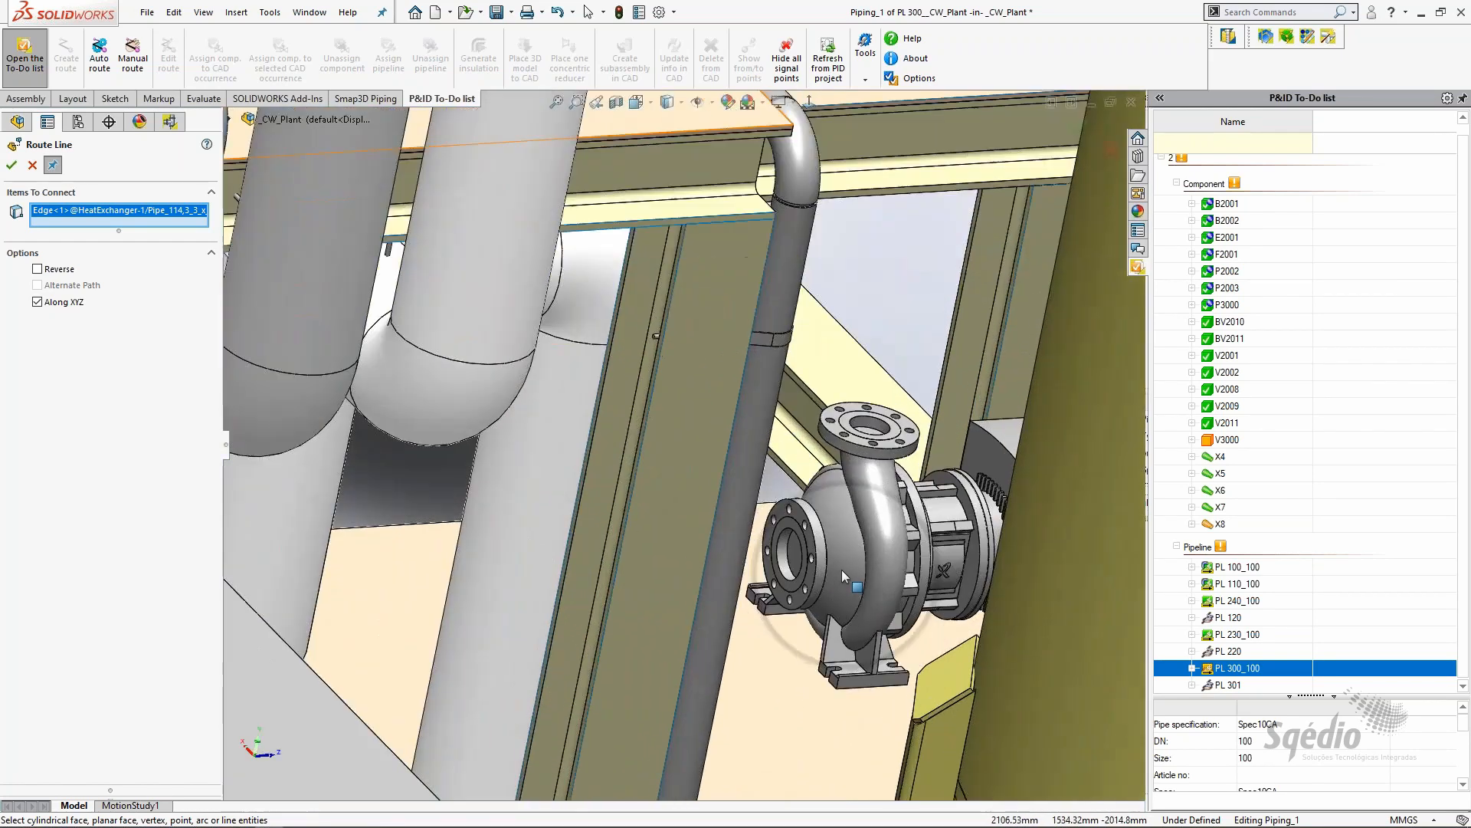
scroll(842, 571, "down", 8)
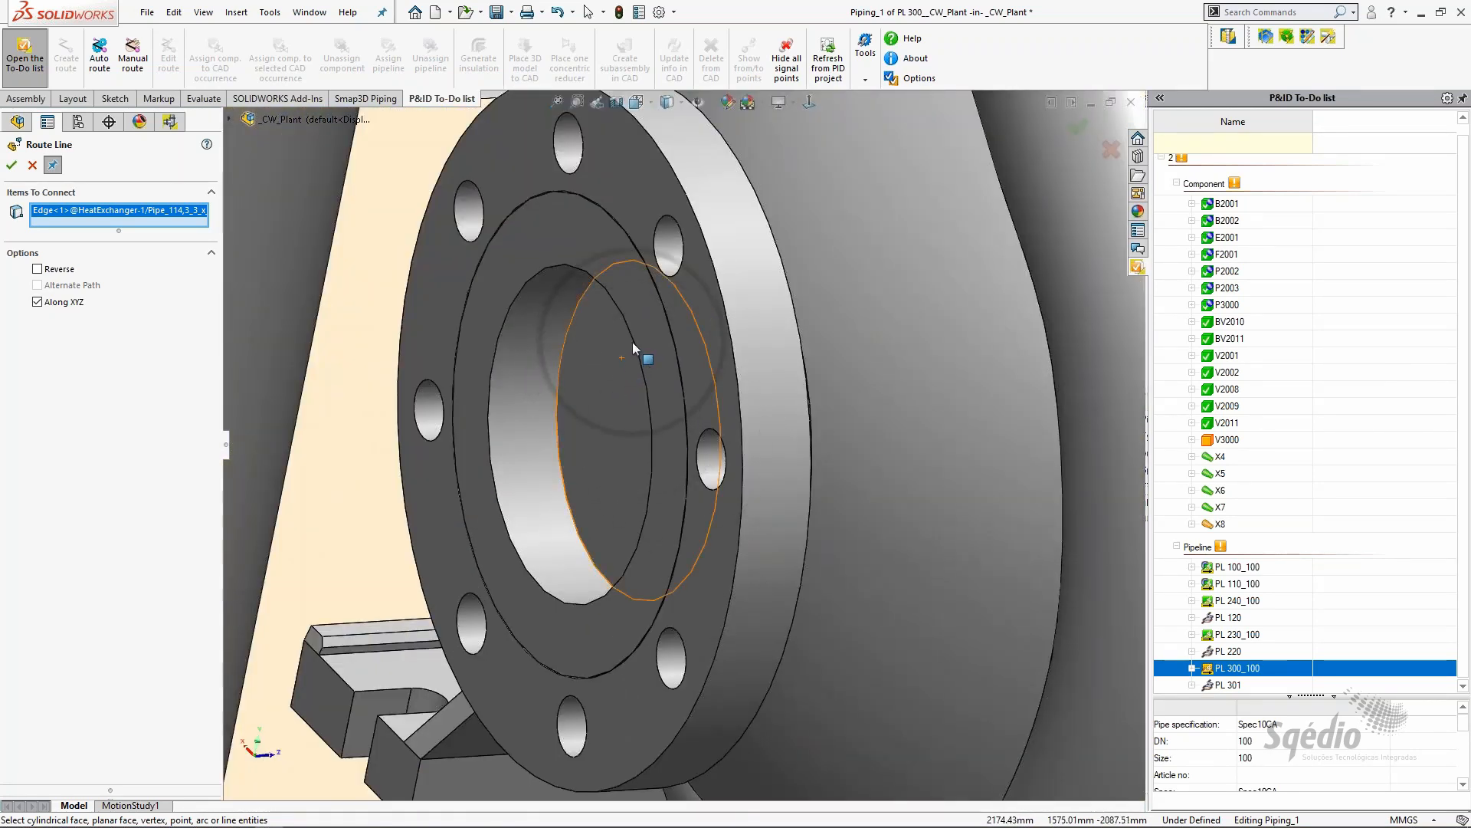
left_click(519, 292)
scroll(565, 384, "up", 9)
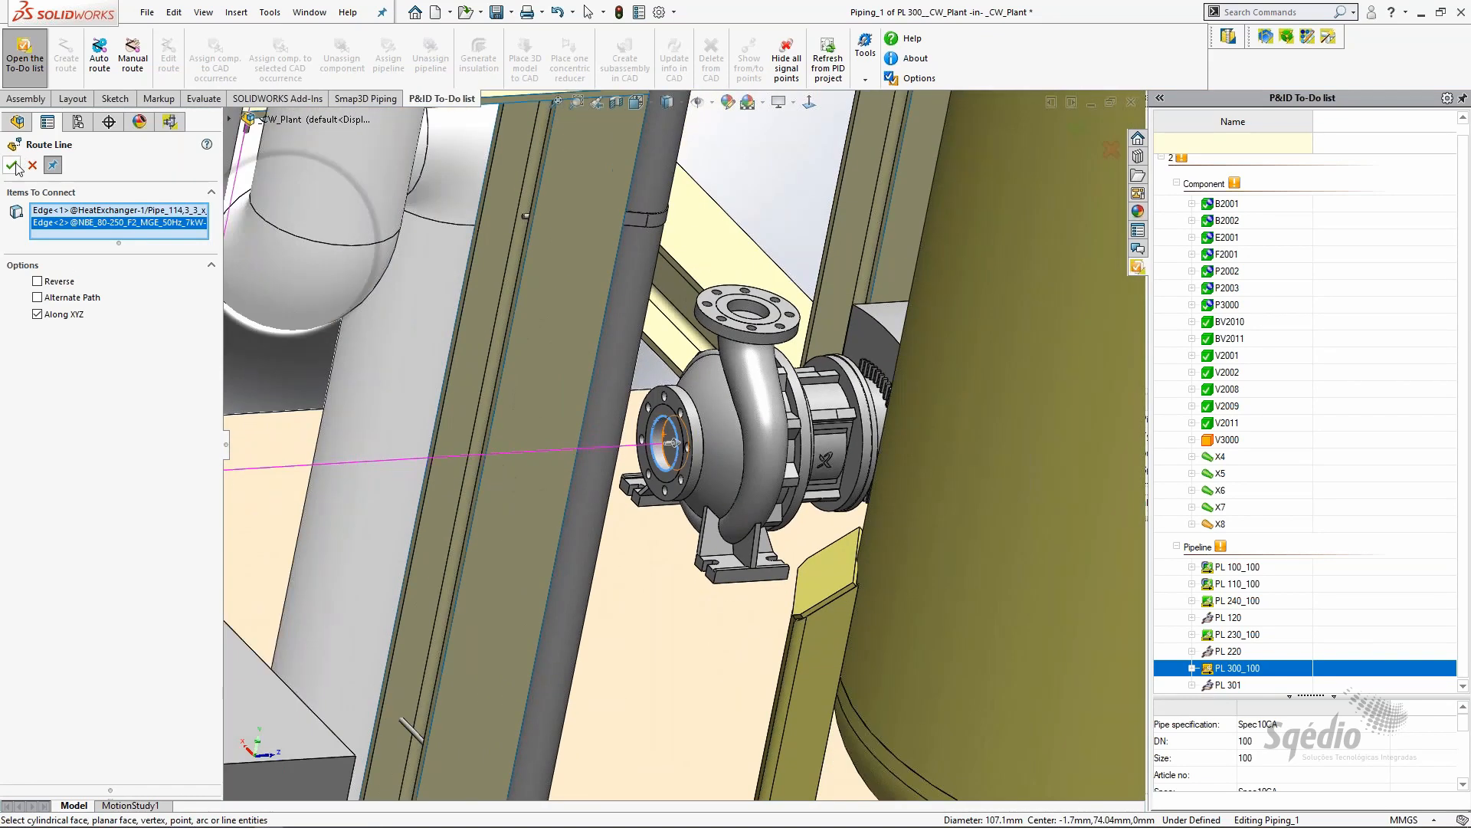
left_click(12, 165)
scroll(722, 428, "up", 2)
scroll(723, 434, "up", 4)
middle_click_drag(723, 433, 565, 420)
scroll(504, 431, "up", 6)
scroll(564, 420, "down", 2)
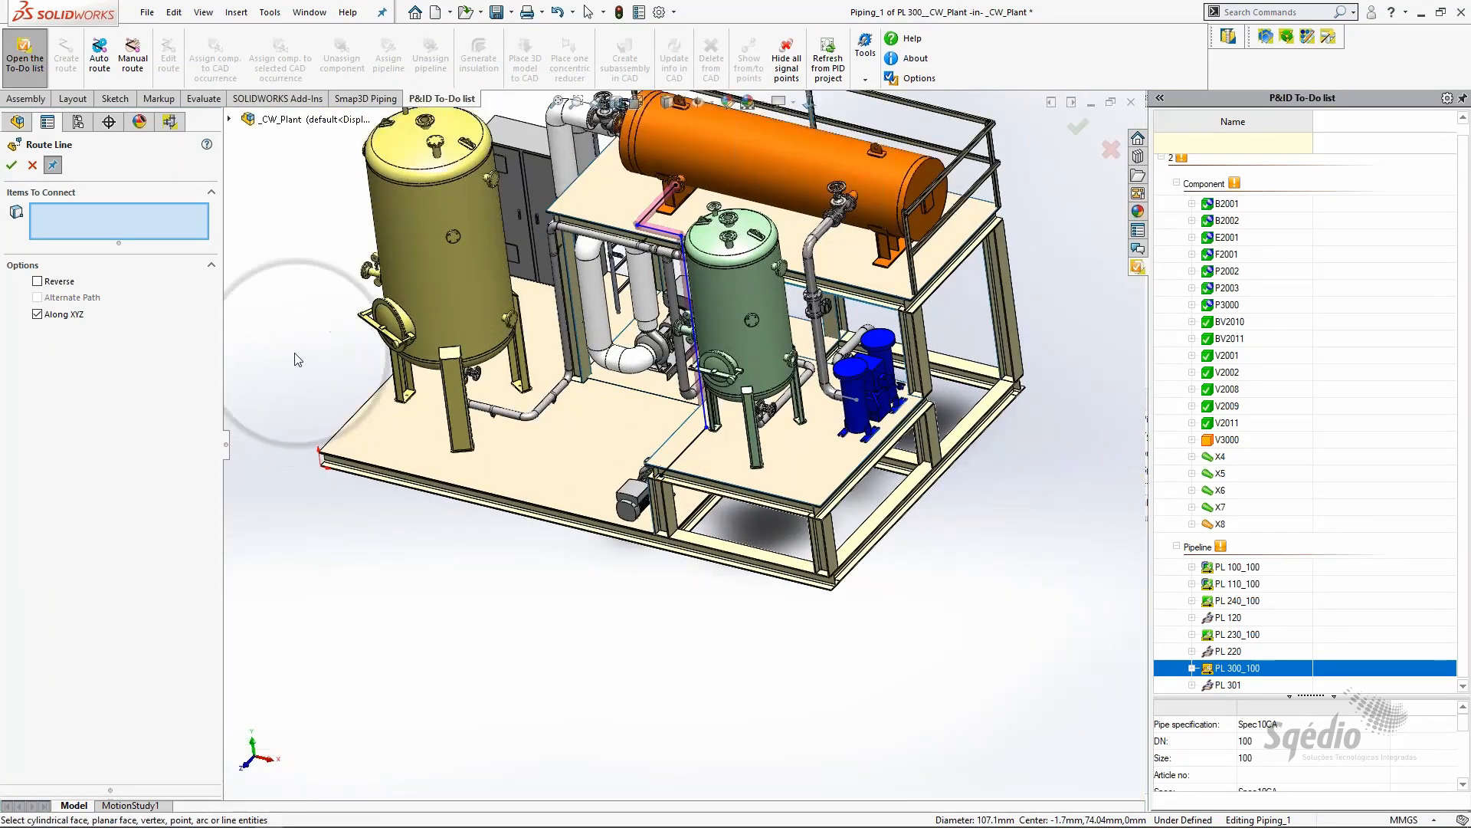
Dimension the first route line out of the heat exchanger nozzle to 780 mm and place the dimension beside it
left_click(7, 170)
right_click_drag(502, 607, 499, 536)
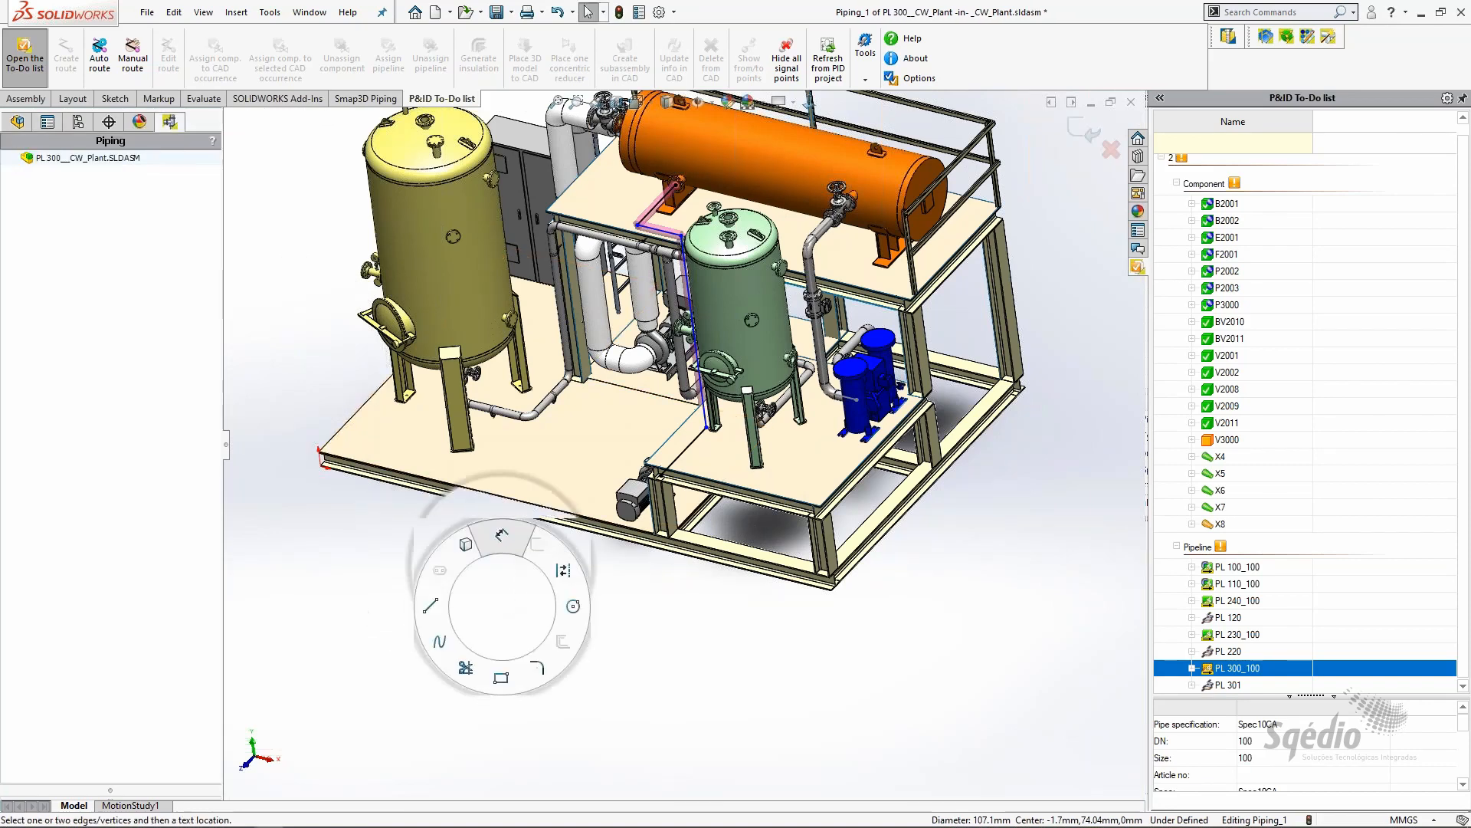
scroll(626, 223, "down", 2)
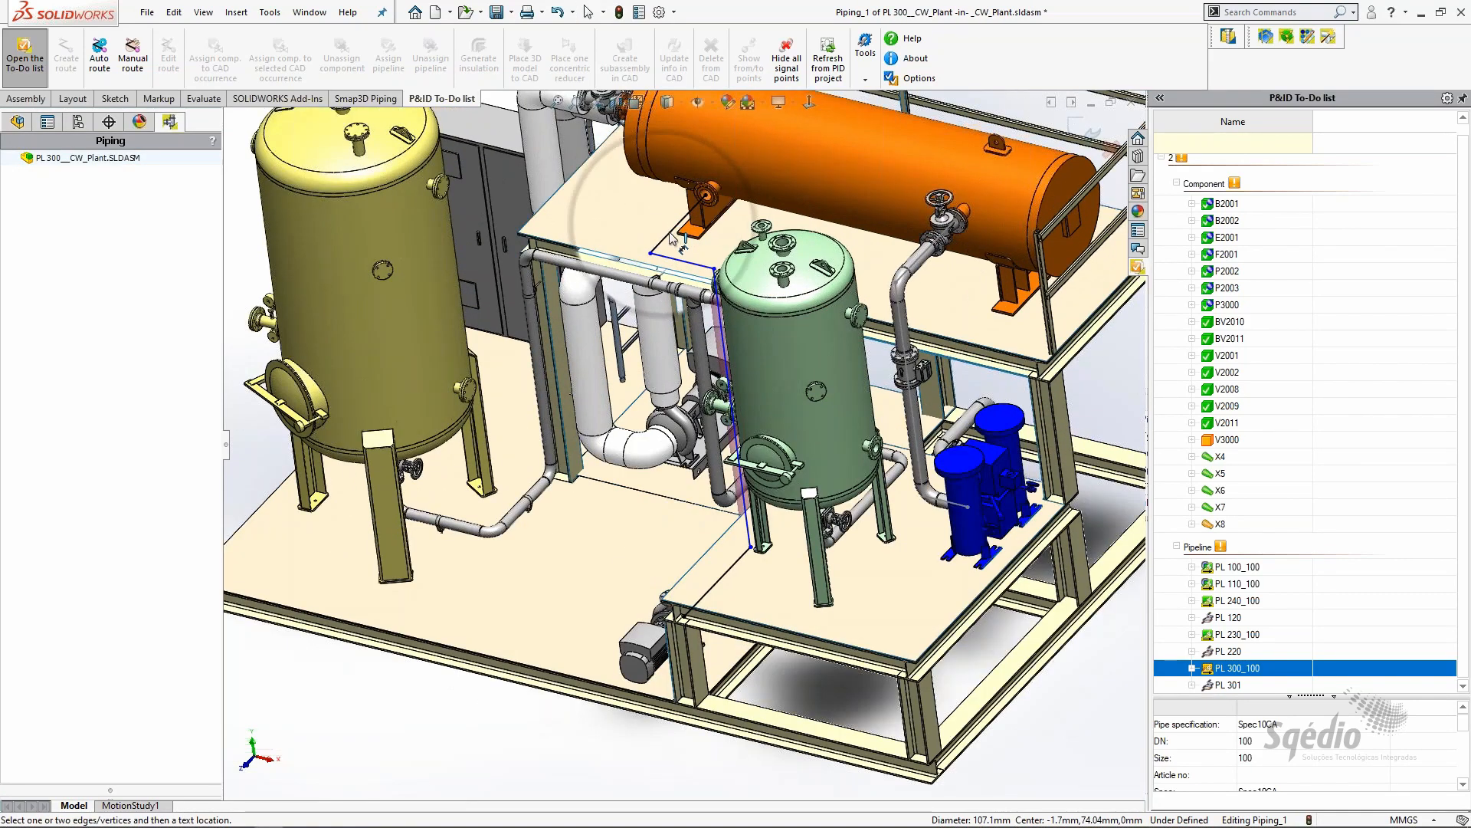
left_click(622, 250)
scroll(622, 250, "up", 1)
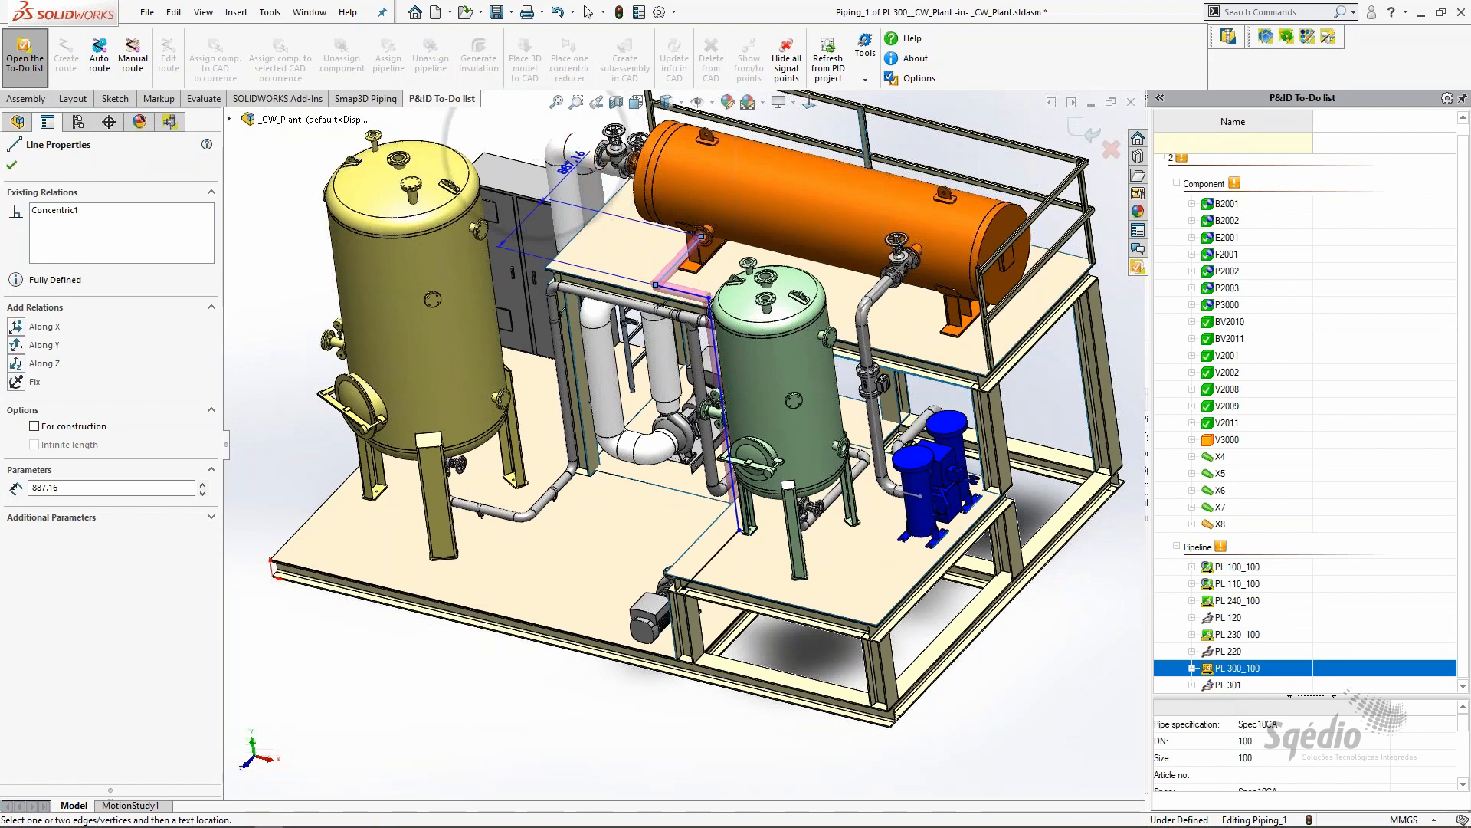
left_click(529, 144)
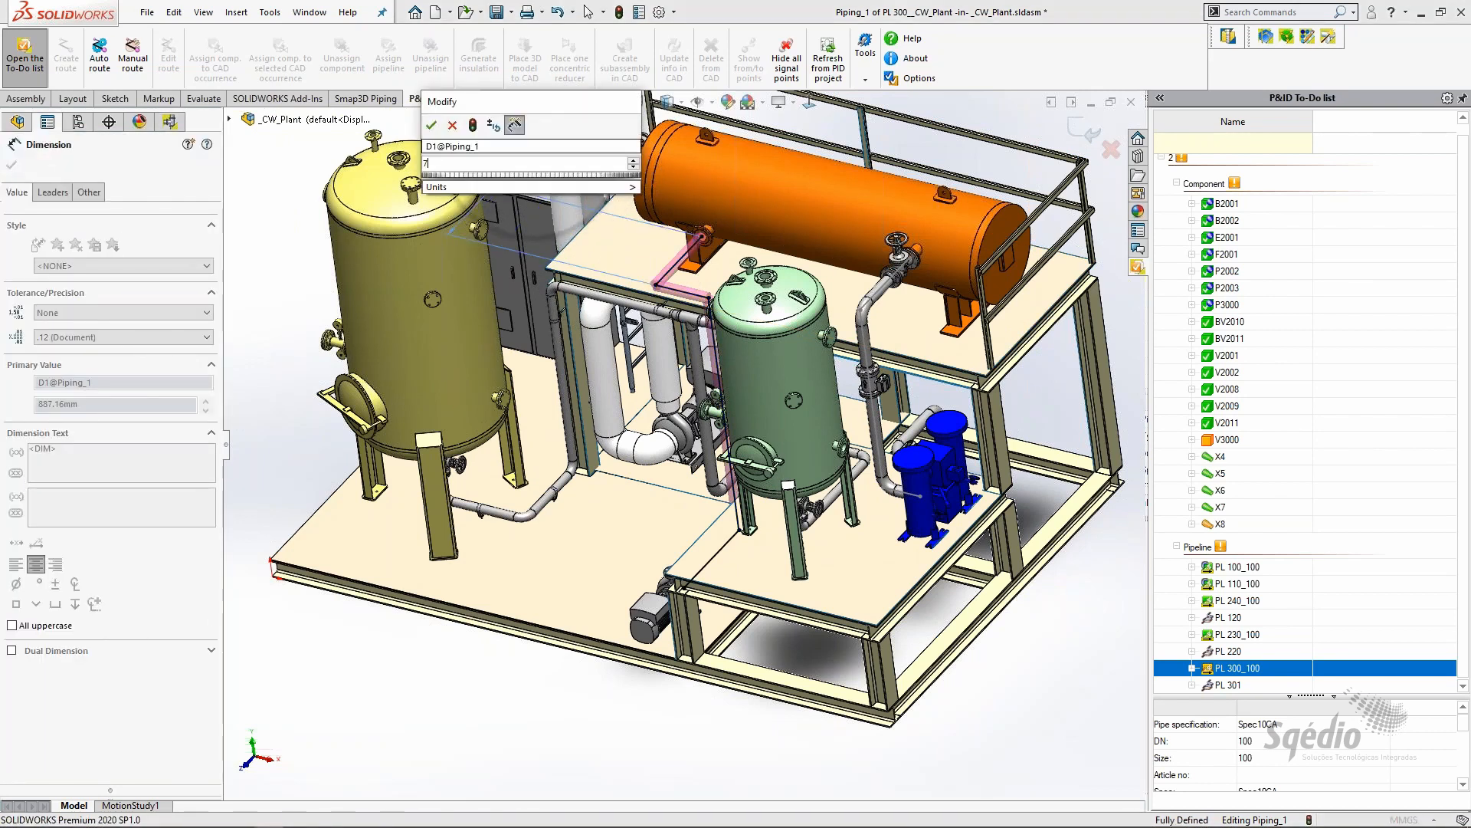
key("Return")
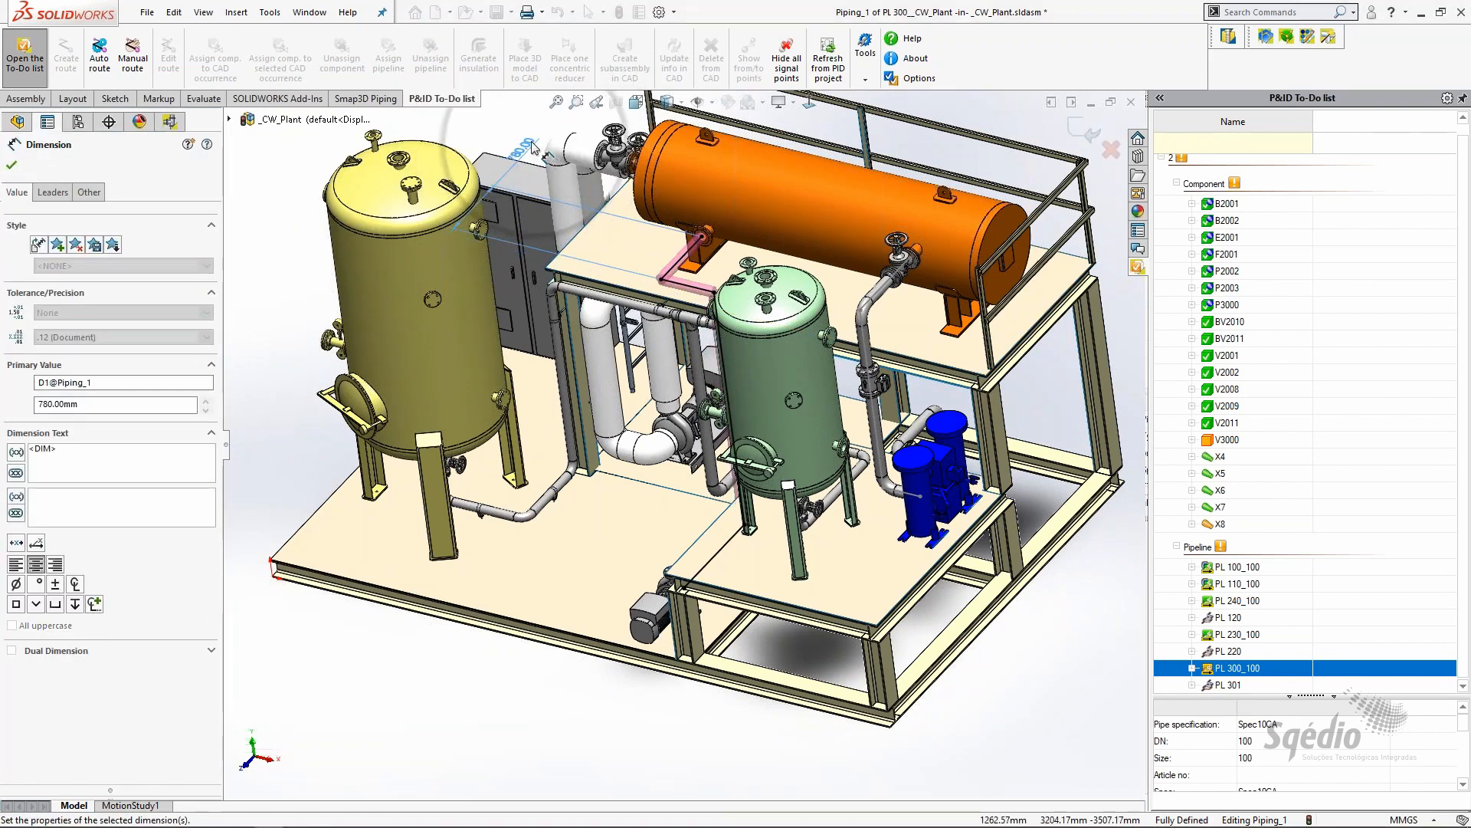
left_click_drag(570, 227, 678, 239)
left_click(1104, 624)
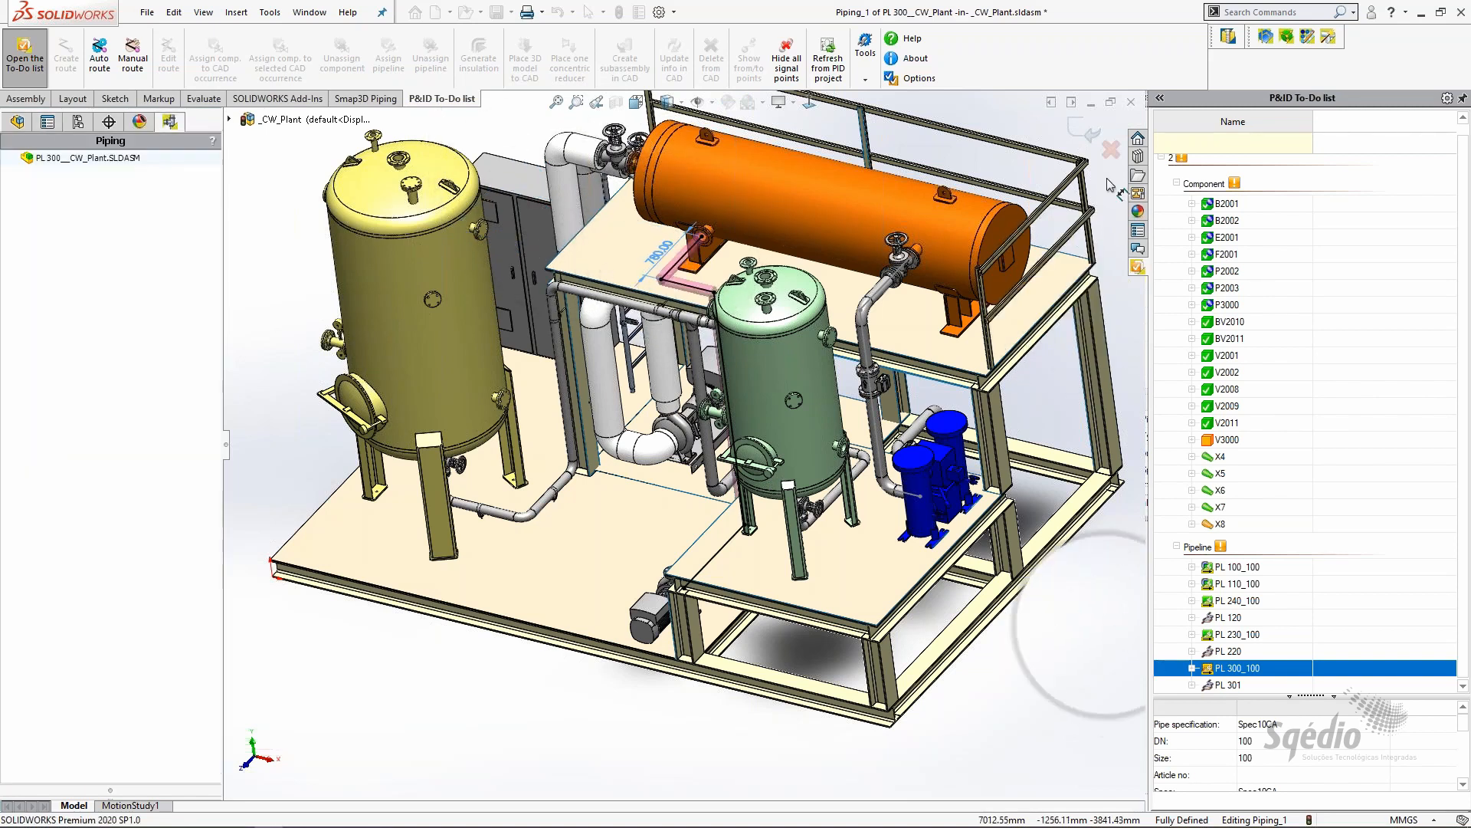
Leave route editing and assign the finished path to pipeline PL 300_100 with its pipe specification and diameter
left_click(1111, 149)
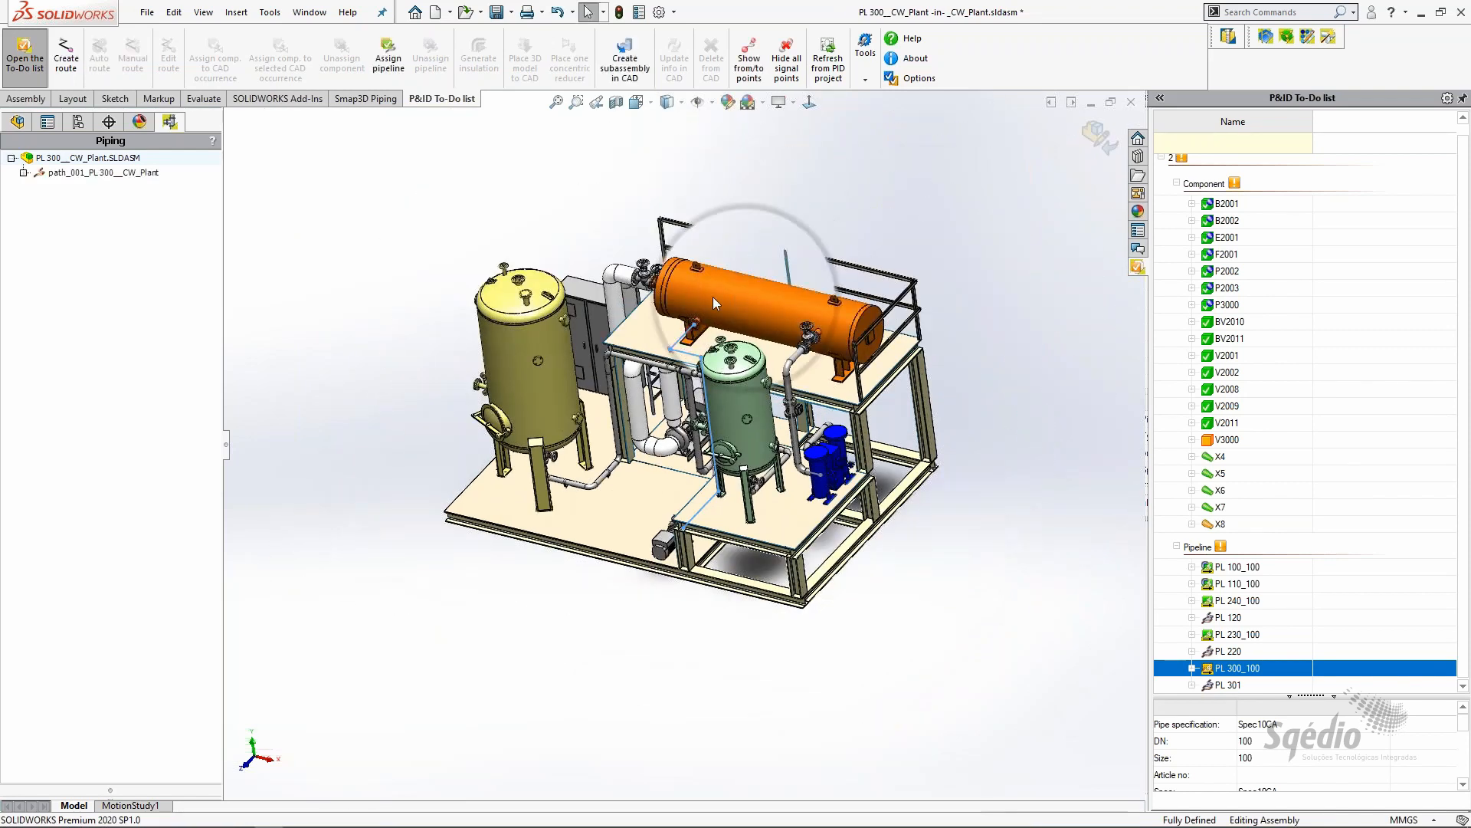
left_click(138, 172)
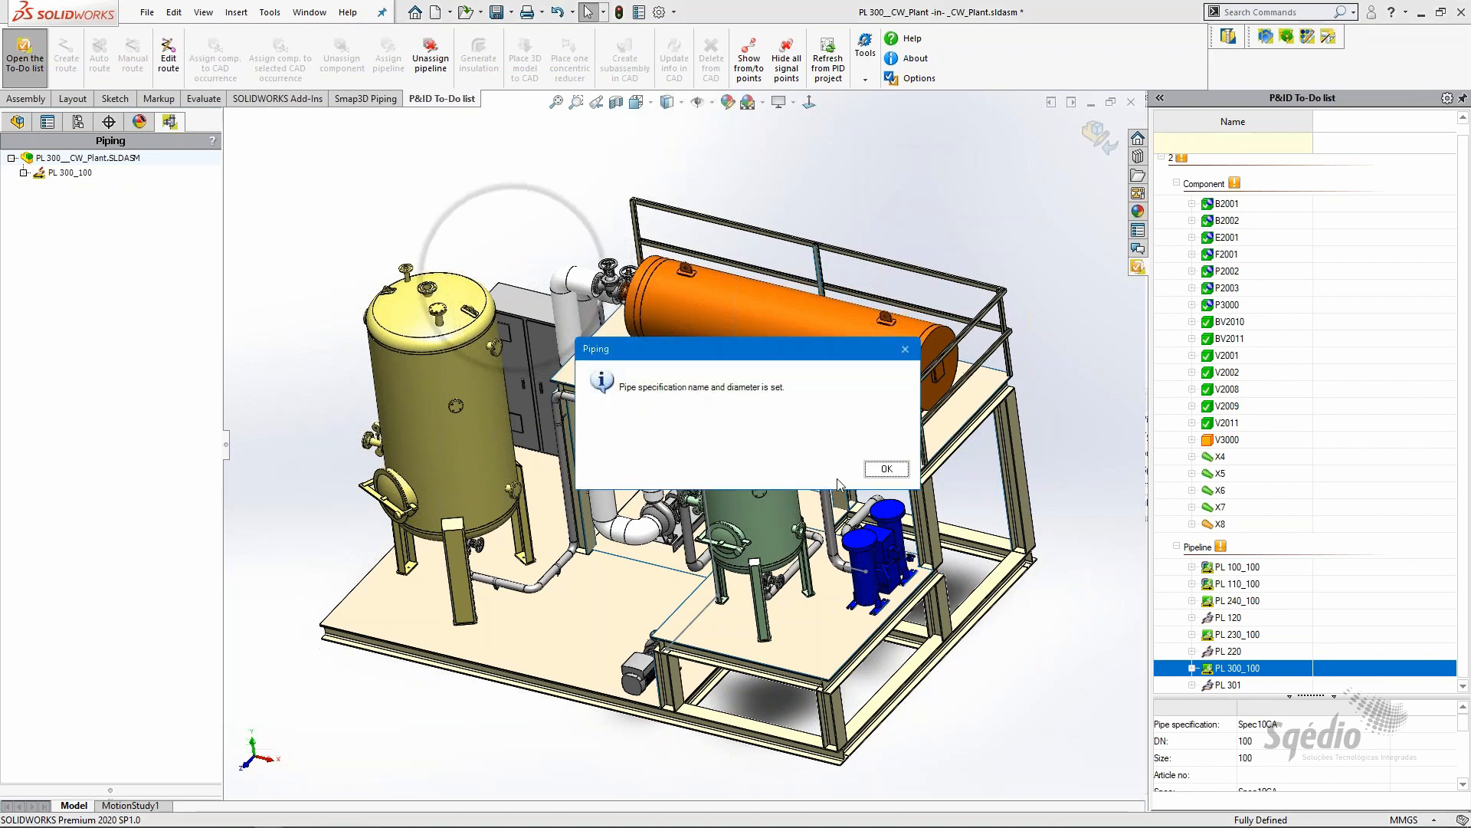
left_click(886, 469)
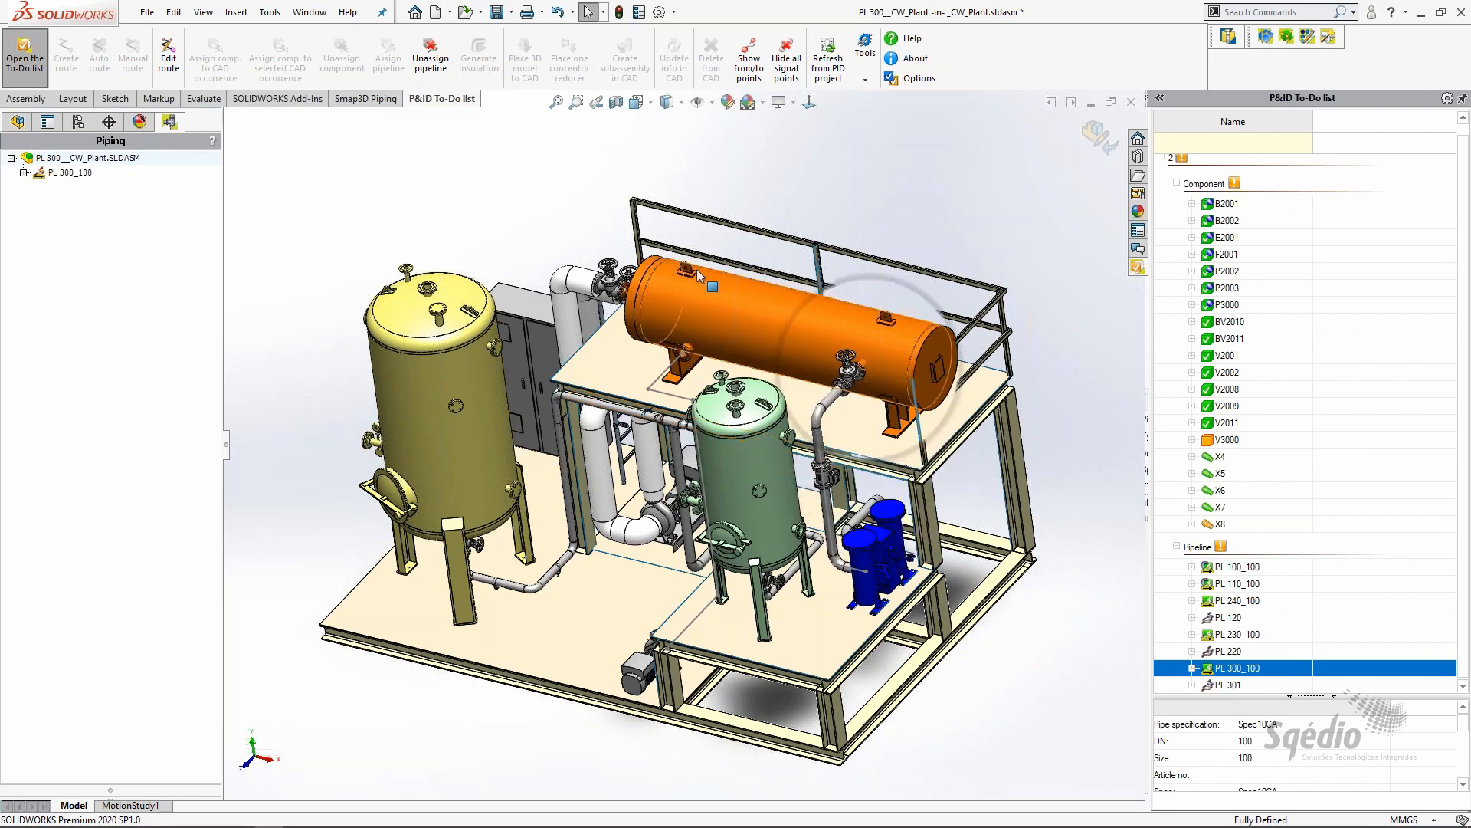
Generate the pipes and fittings of pipeline PL 300_100 along its route
left_click(69, 173)
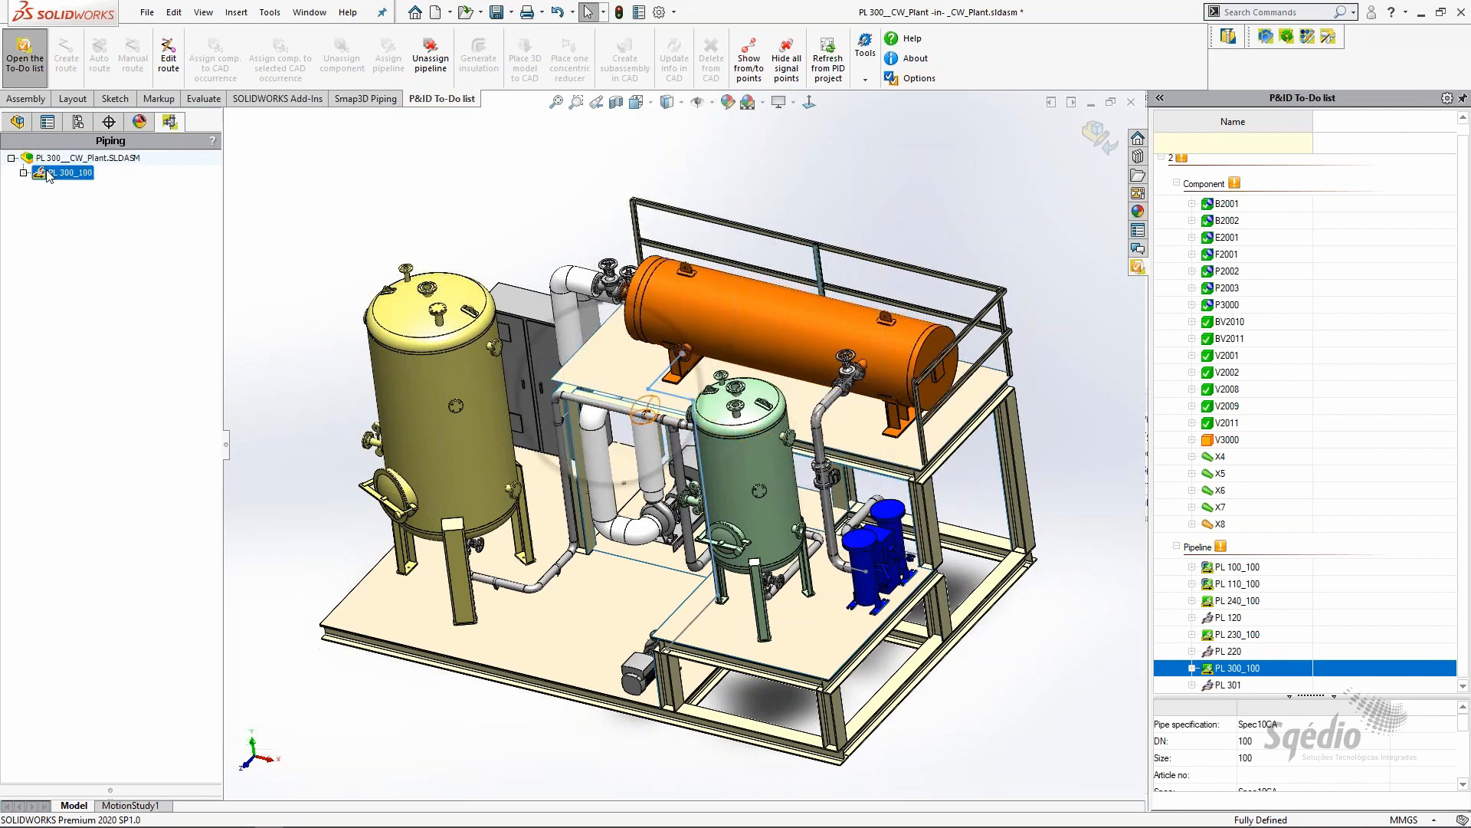
scroll(584, 284, "up", 1)
middle_click_drag(584, 284, 392, 117)
left_click(367, 98)
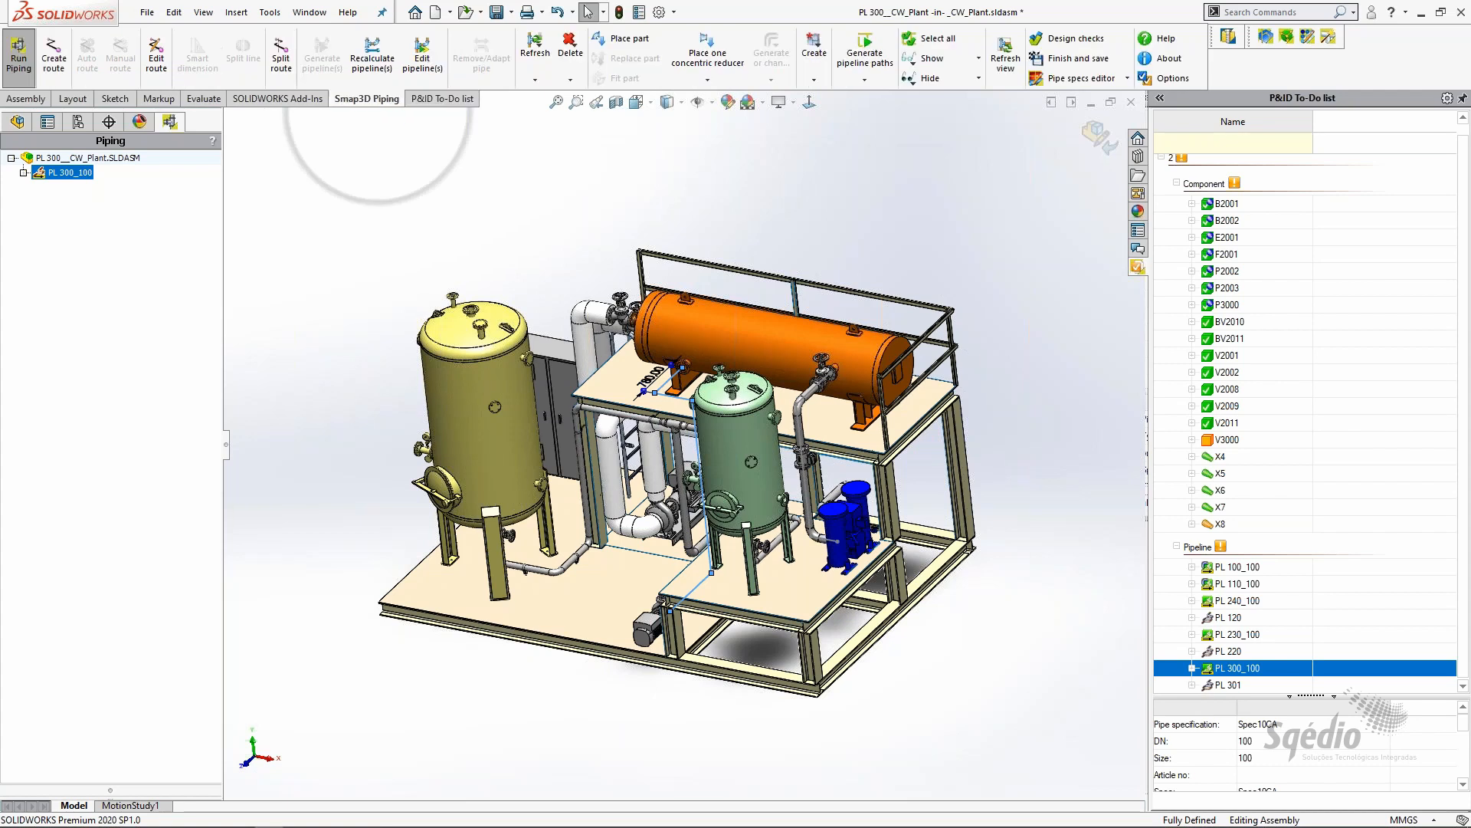
left_click(488, 271)
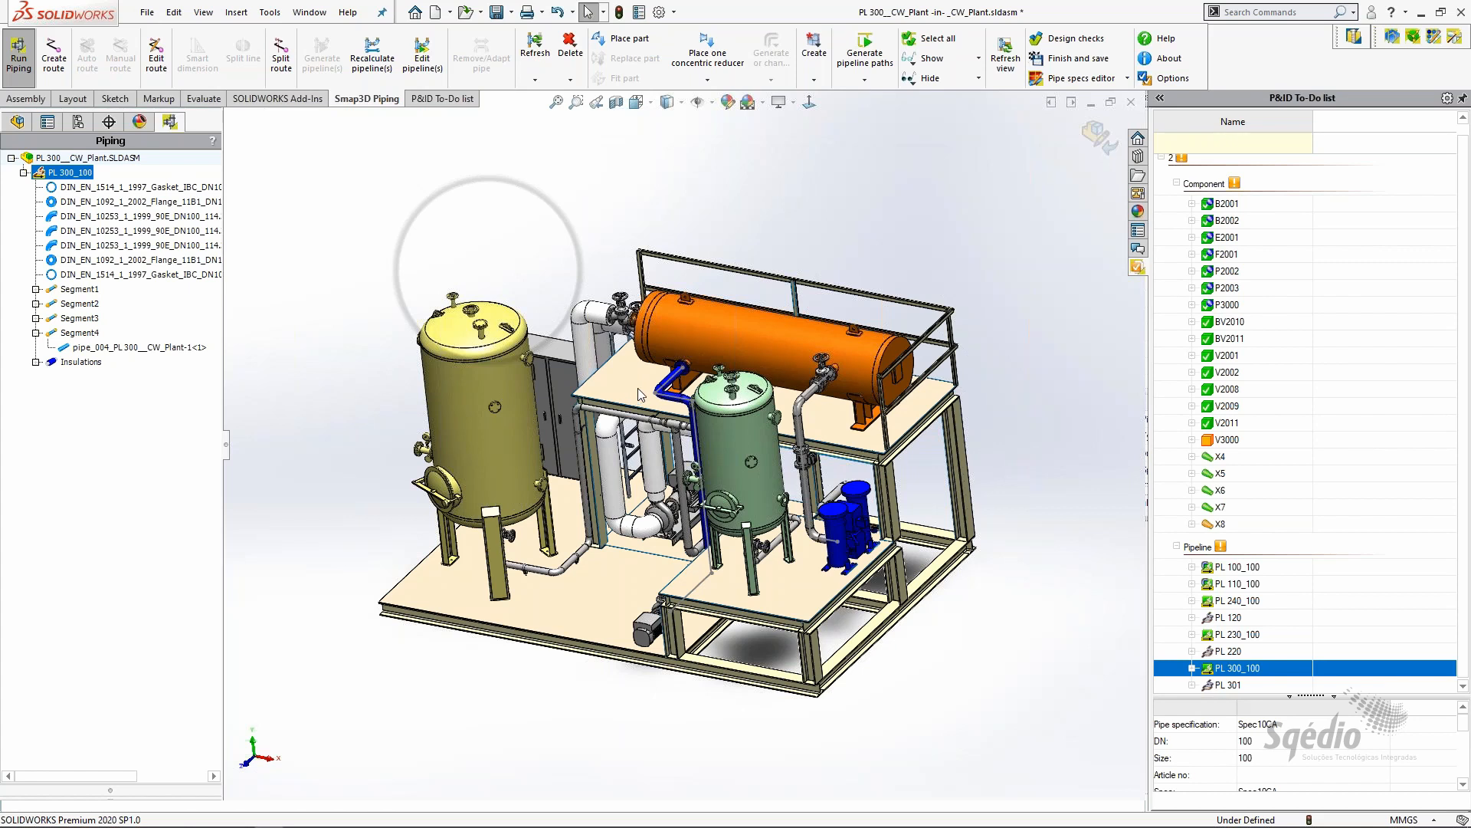
Delete the PL 300_100 pipe flange at the heat exchanger nozzle
scroll(534, 268, "down", 2)
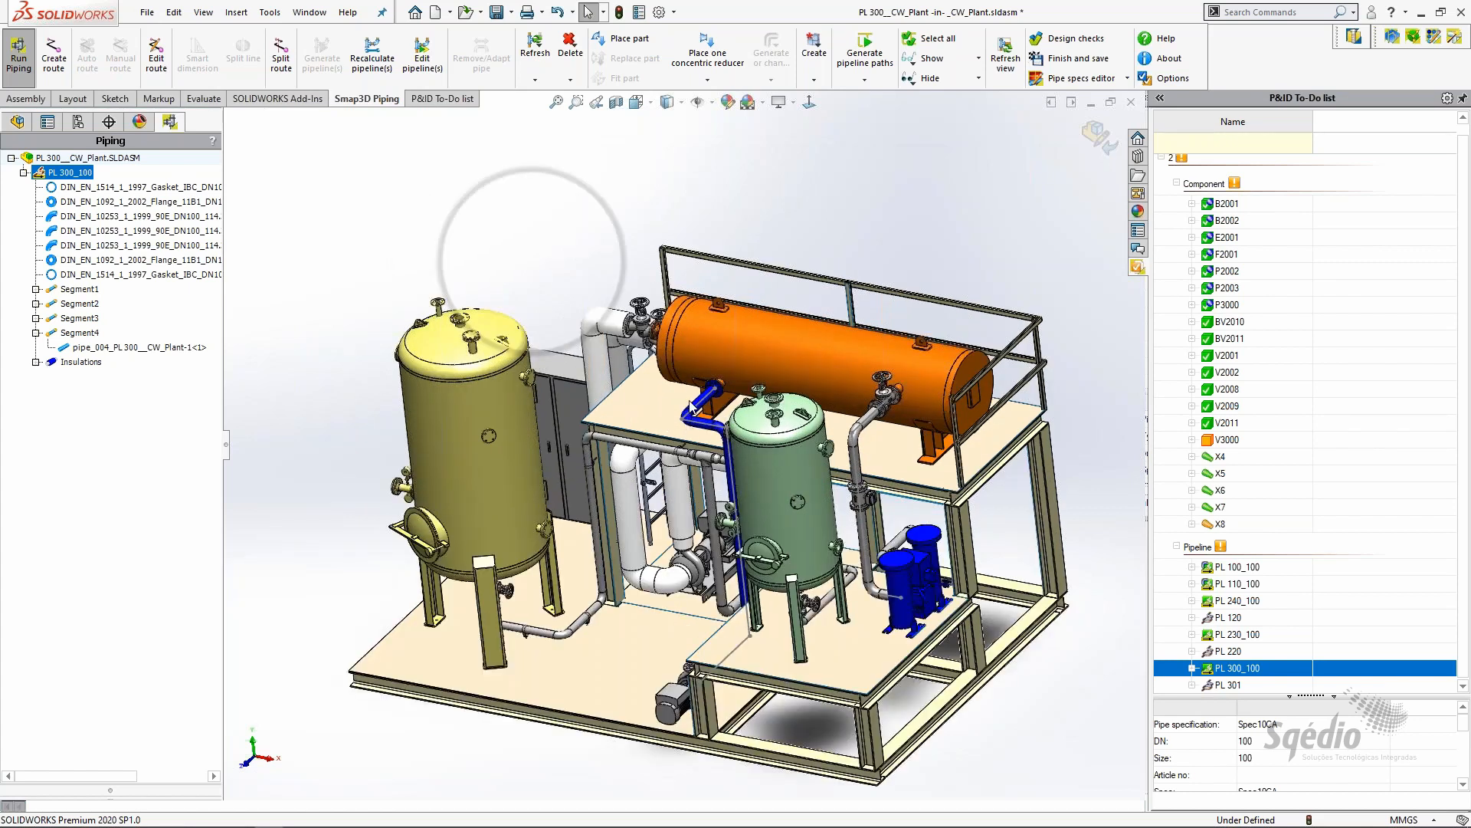
scroll(677, 426, "down", 3)
middle_click_drag(678, 426, 852, 553)
scroll(799, 426, "up", 3)
scroll(825, 461, "down", 2)
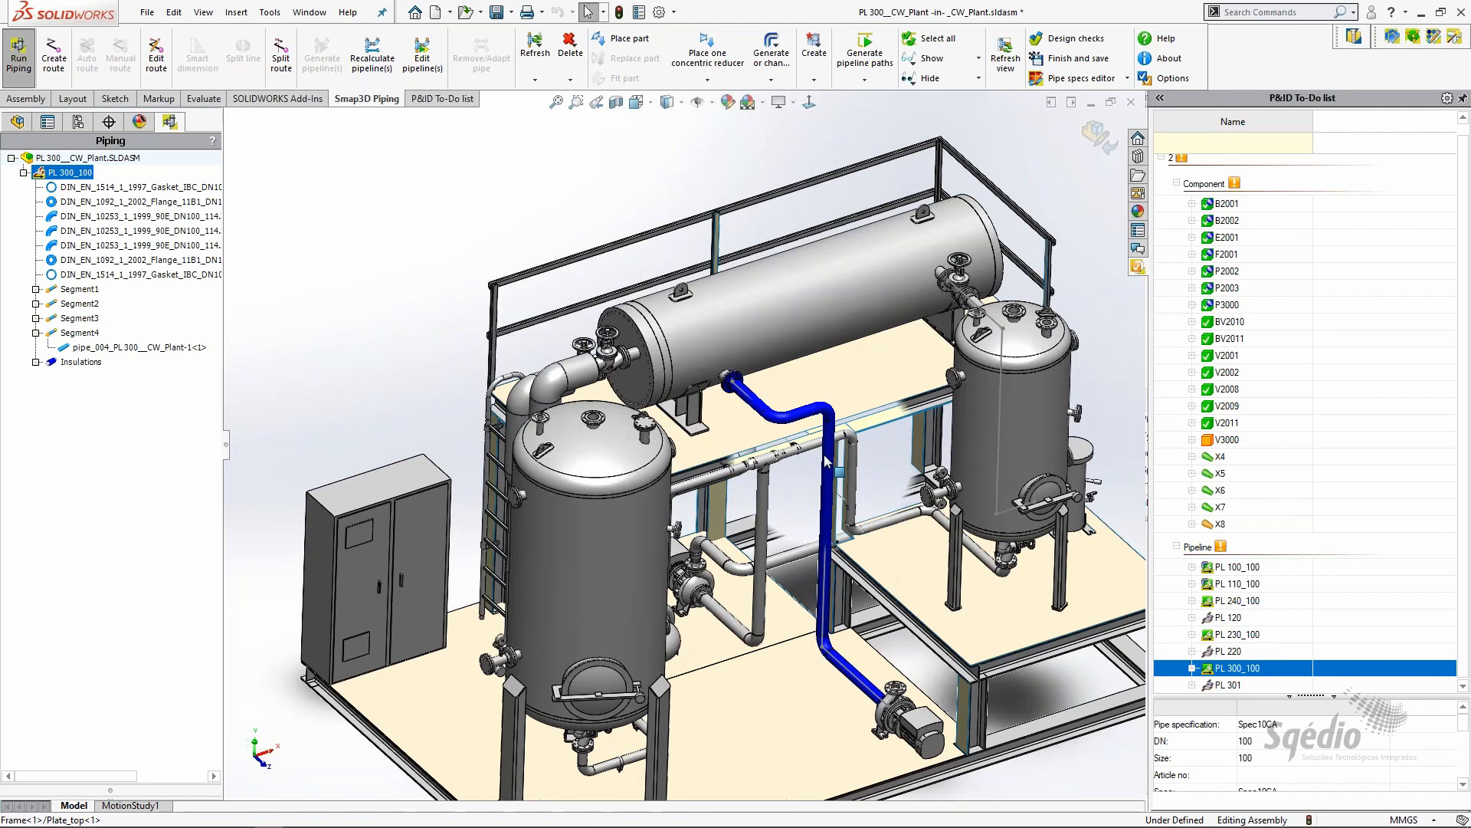
scroll(825, 461, "down", 2)
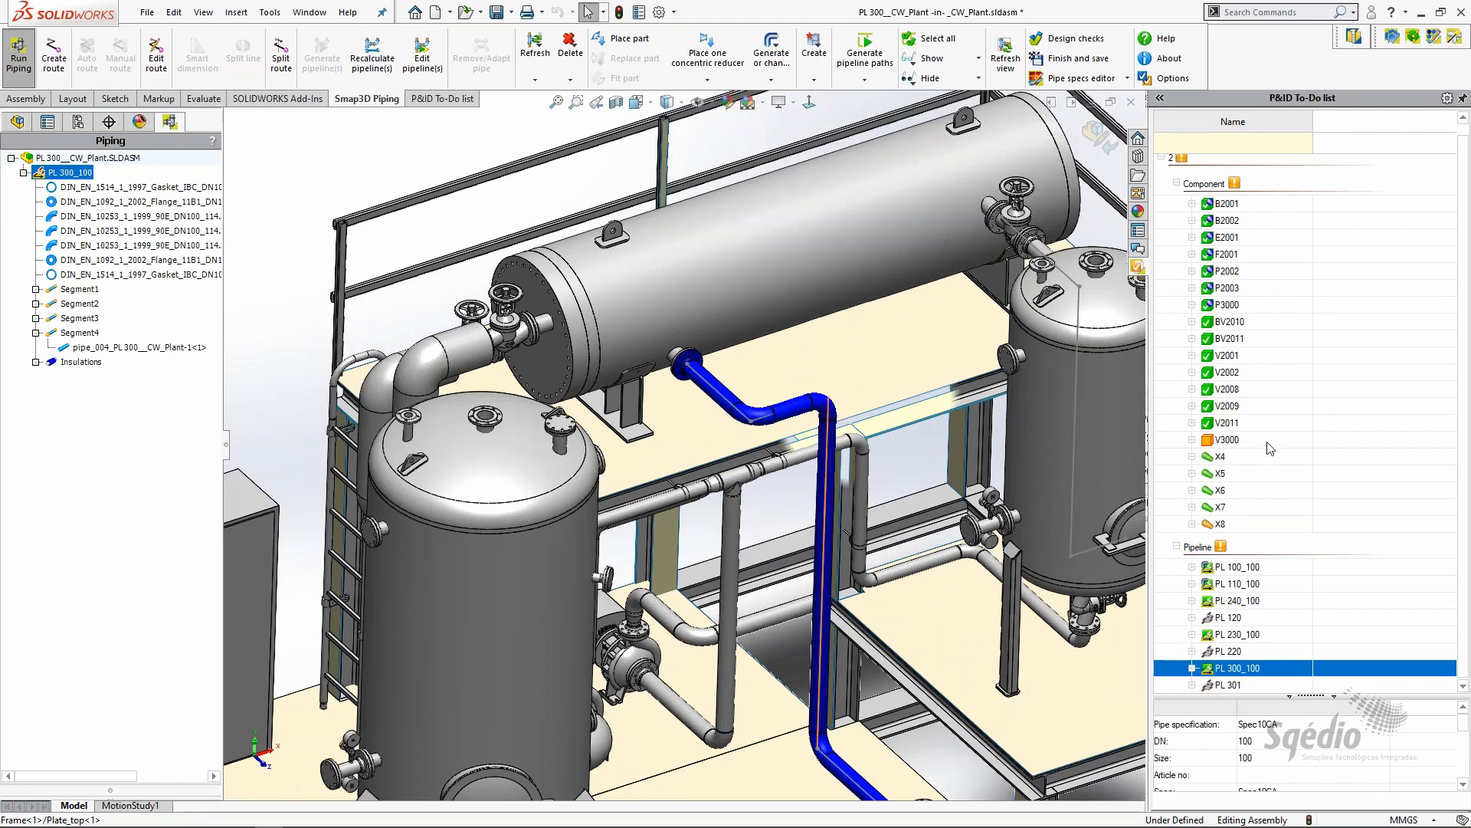
left_click(1242, 442)
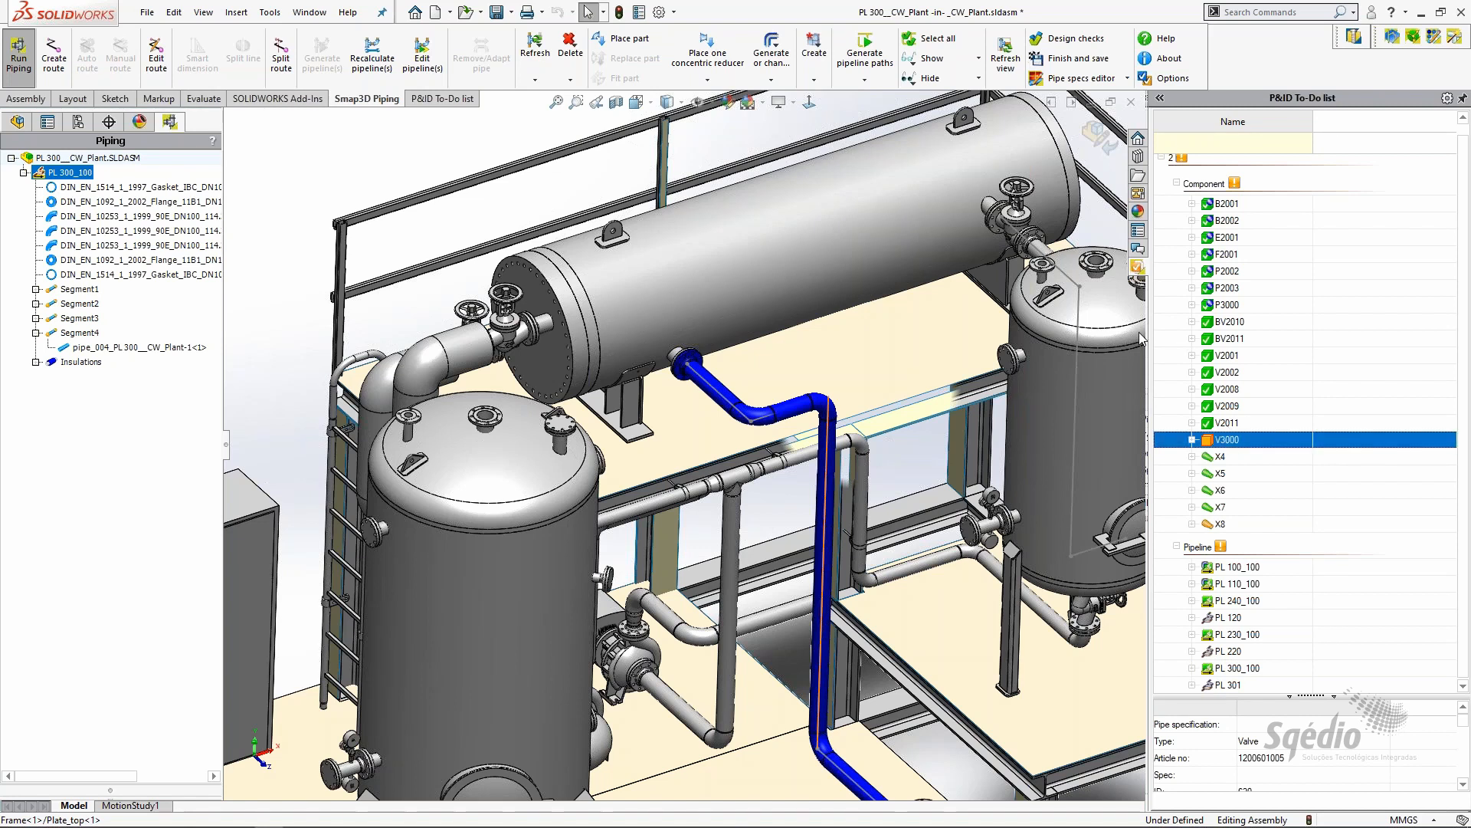
scroll(683, 380, "down", 5)
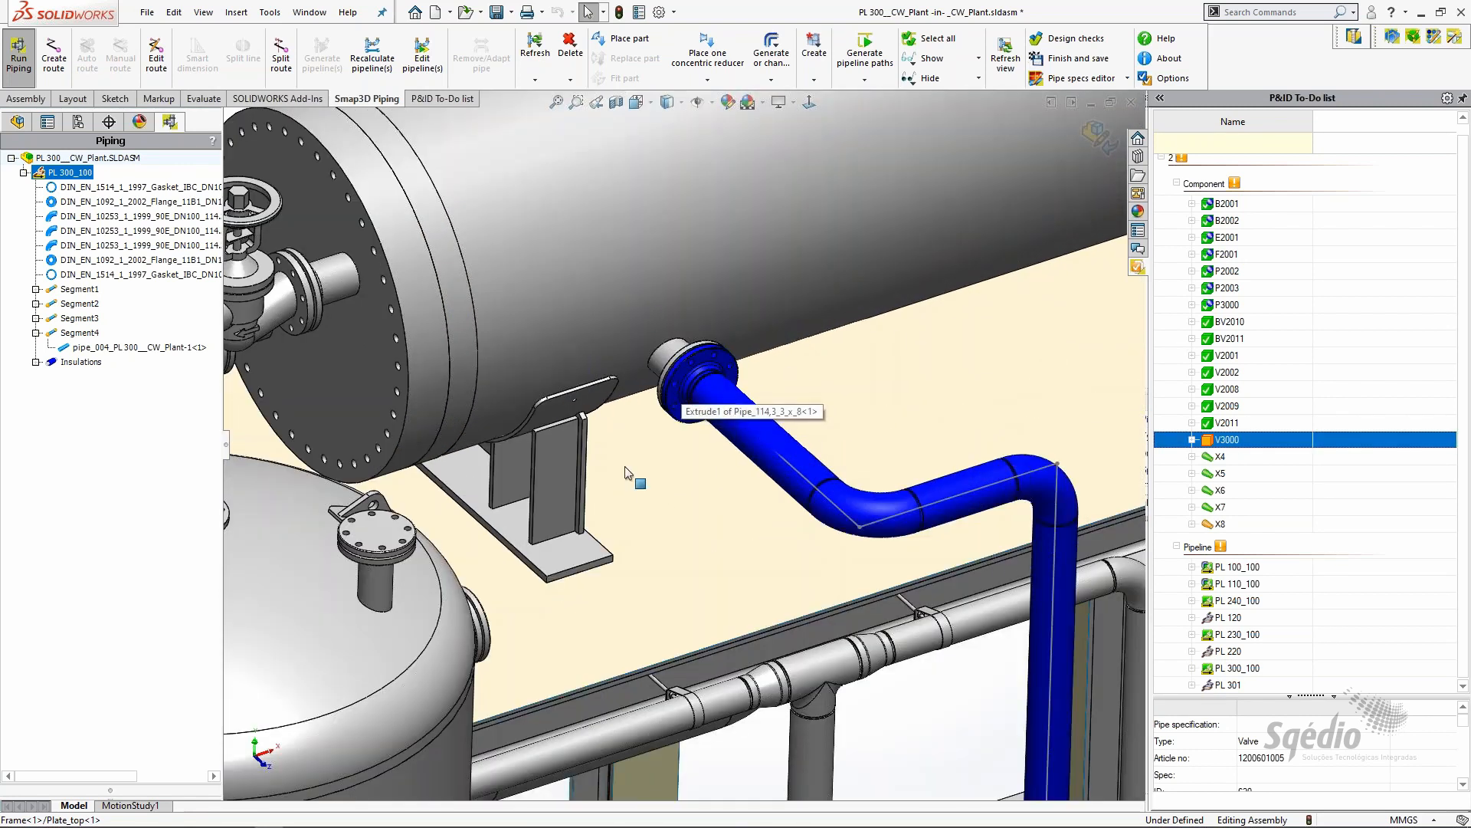
scroll(682, 382, "down", 3)
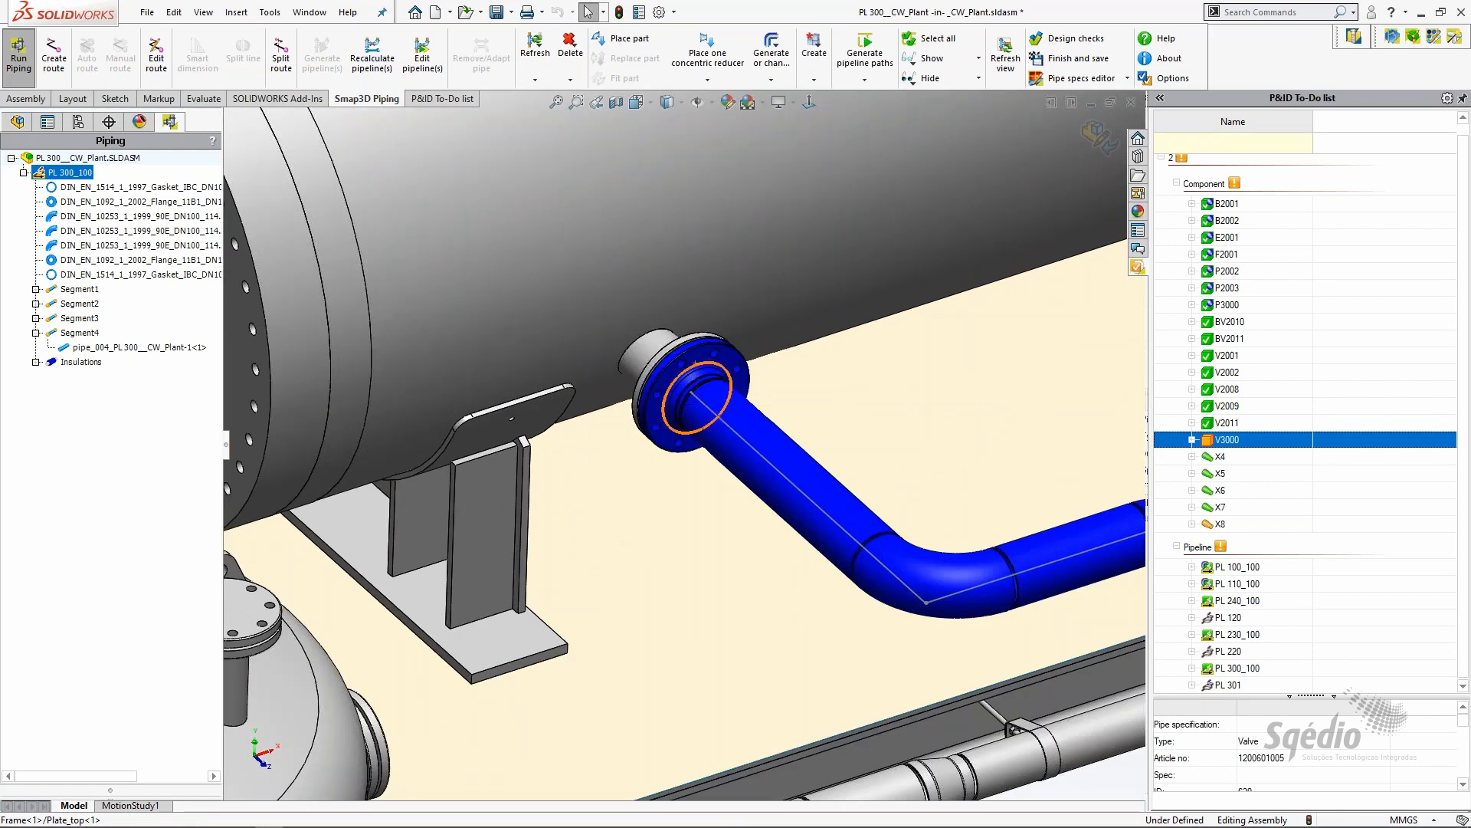
right_click(708, 381)
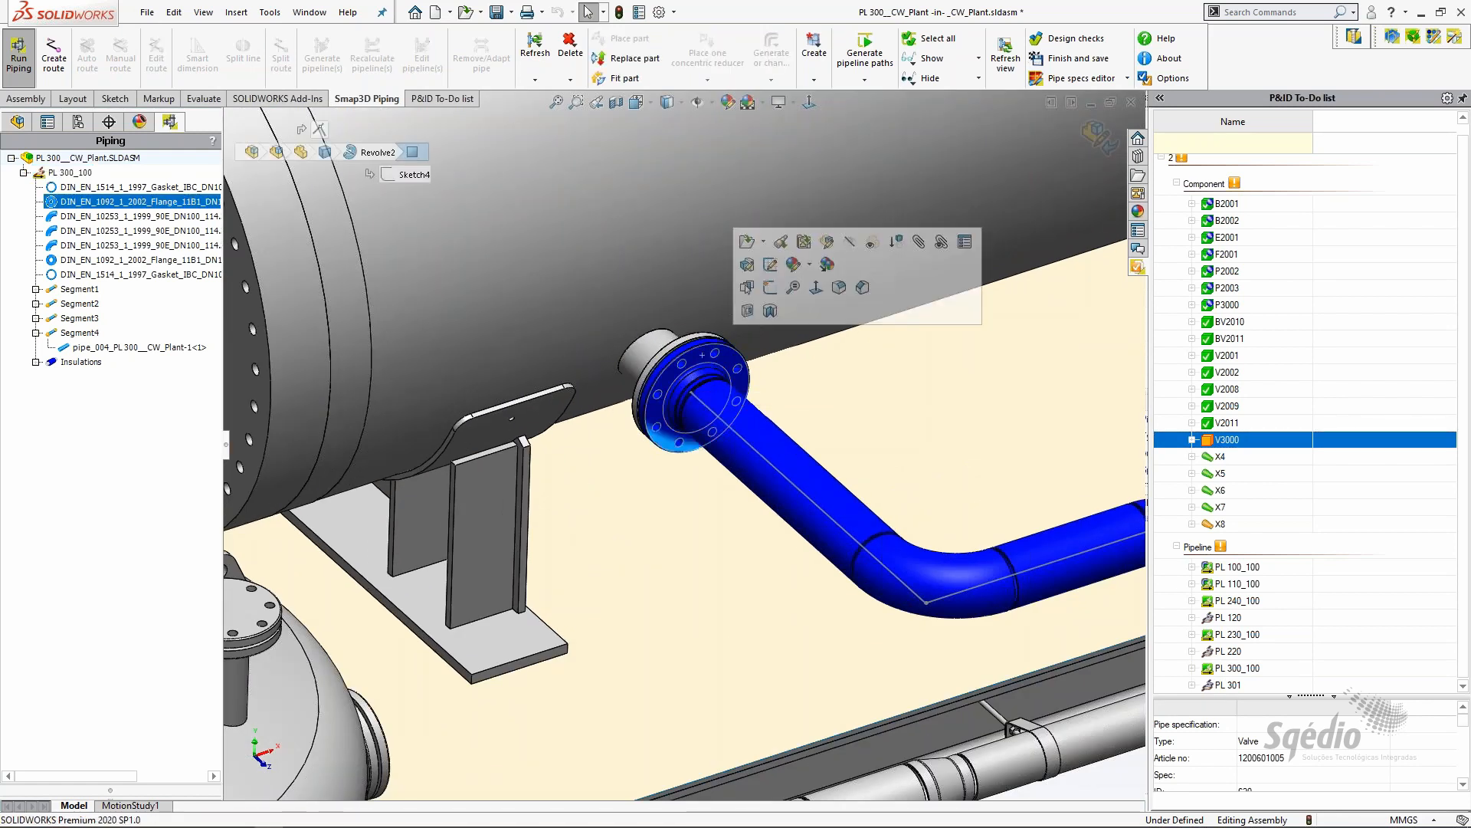
key("Delete")
left_click(830, 335)
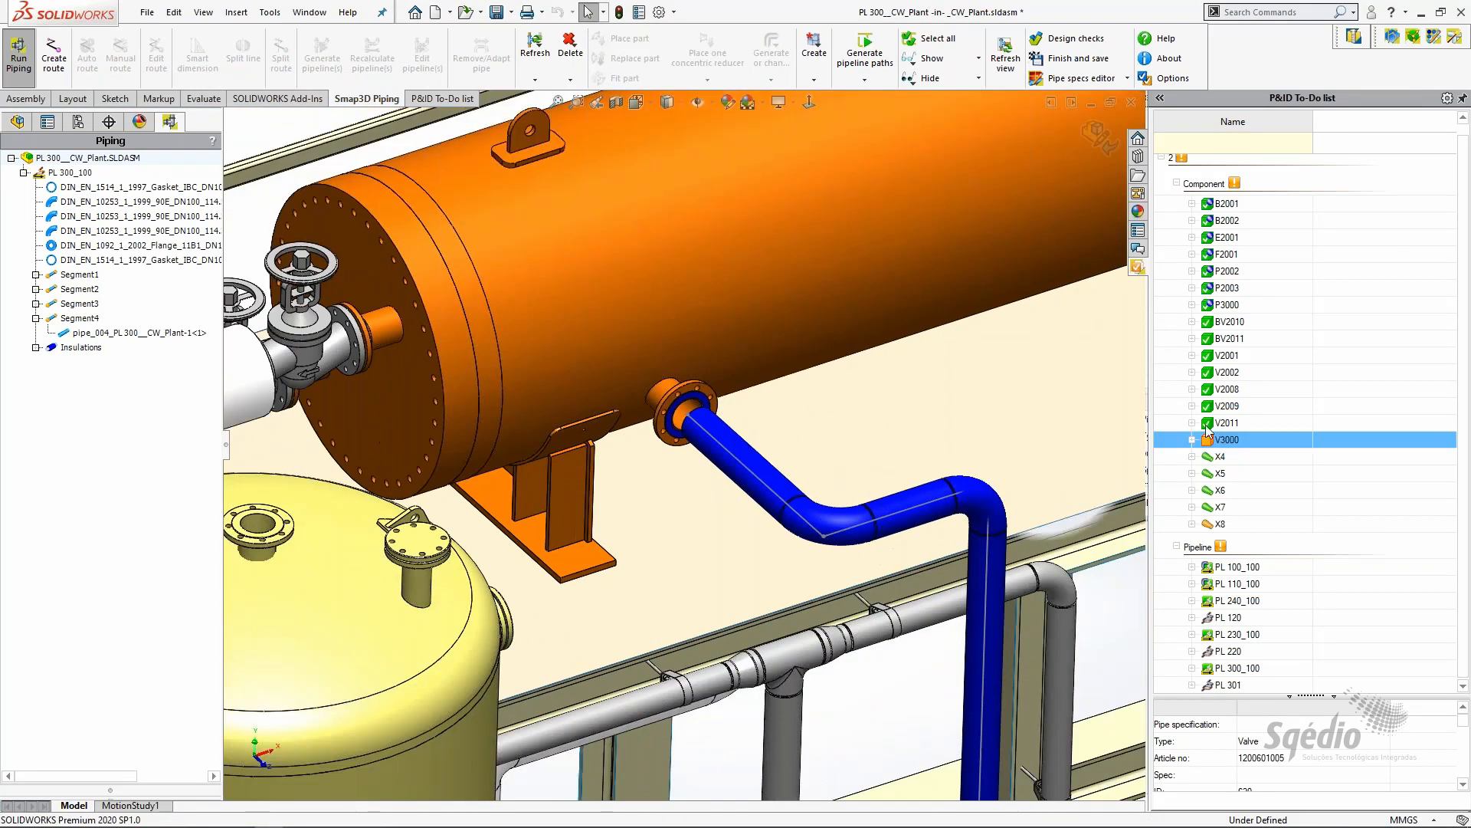
Place the Globe_valve_DN100_PN16 model for valve V3000 with a coincident mate in the first PL 300_100 segment after the heat exchanger nozzle
right_click(1224, 440)
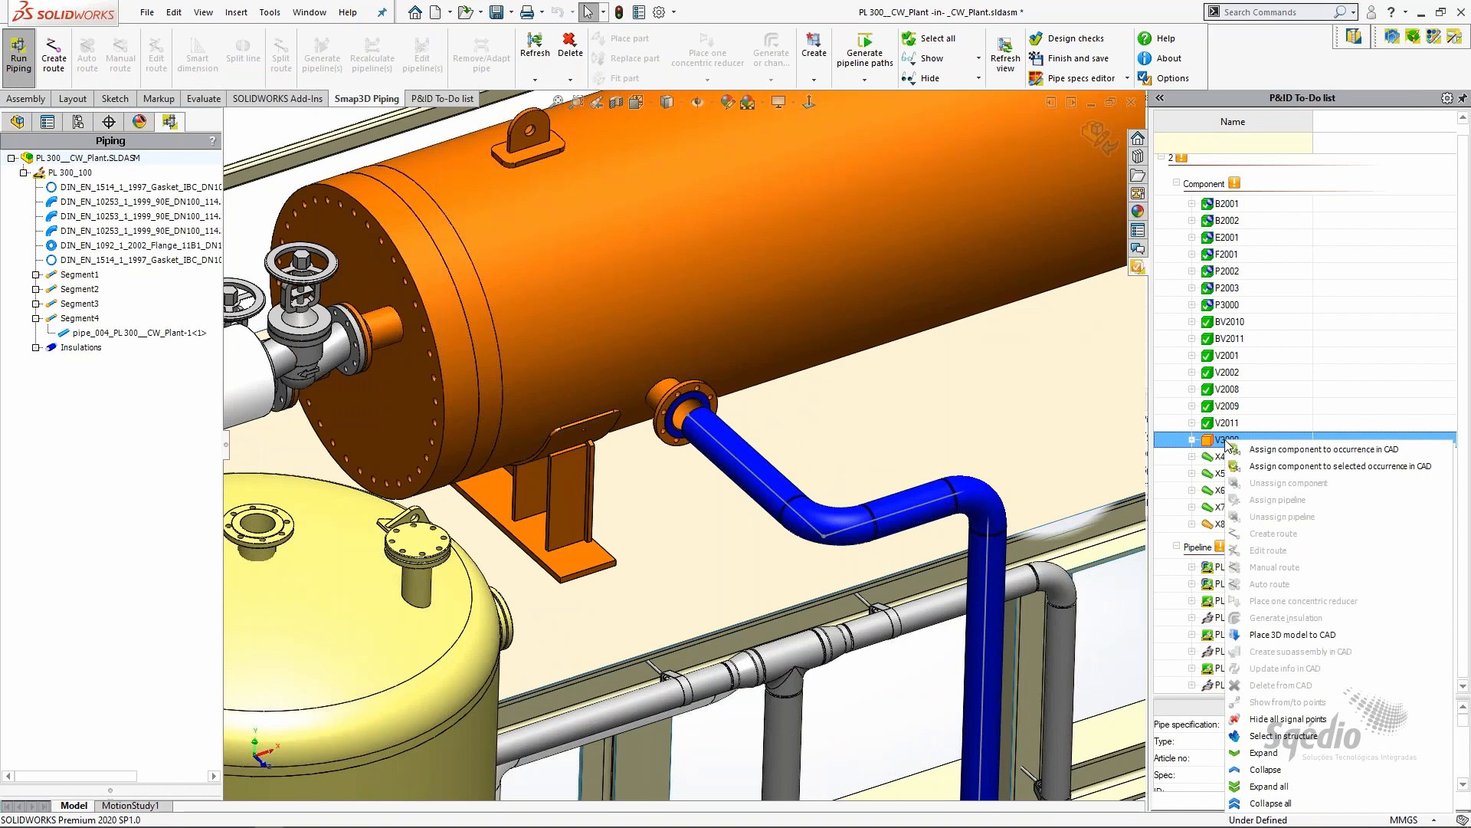
left_click(1258, 635)
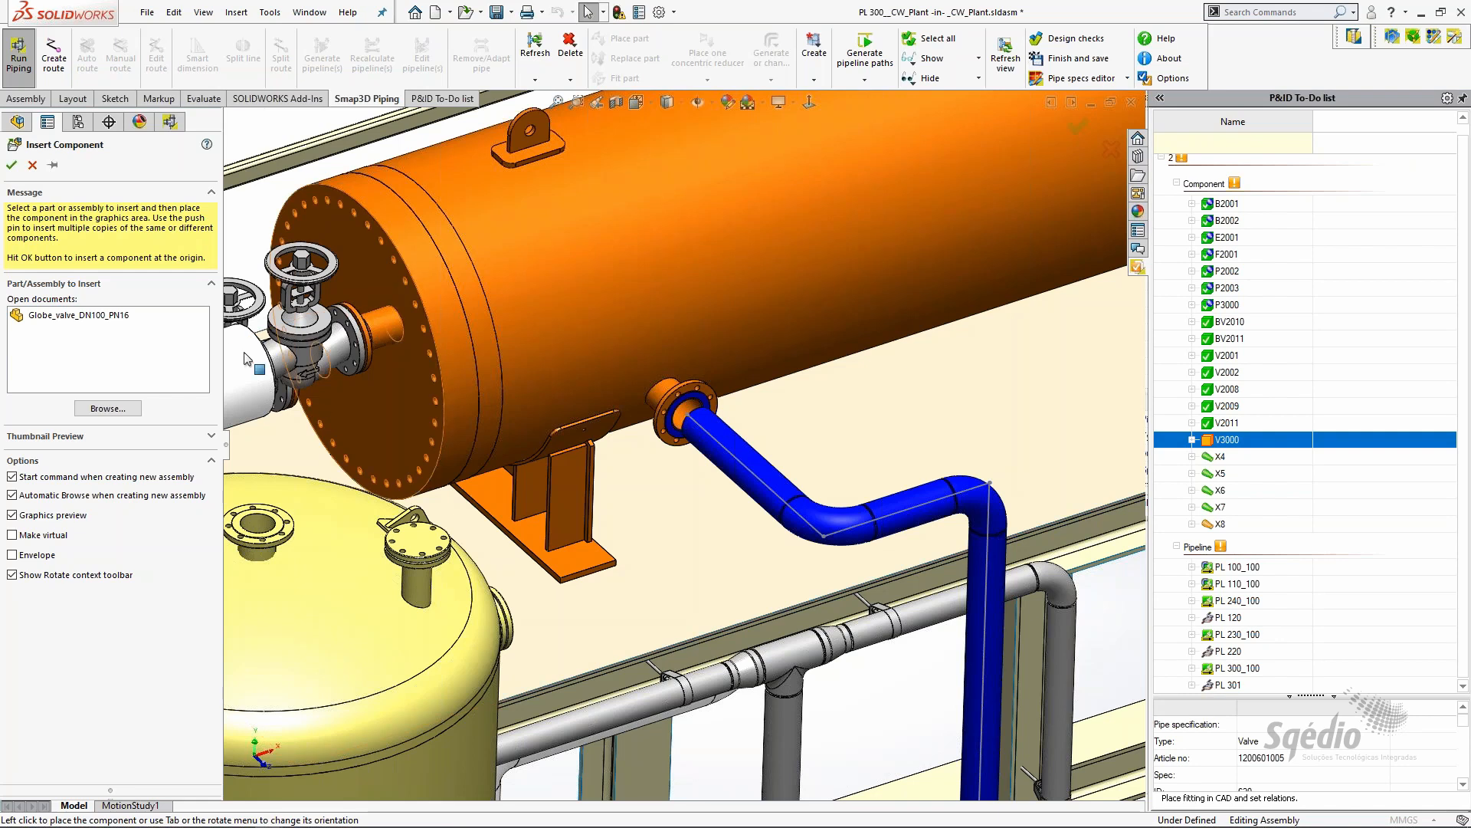
left_click(112, 317)
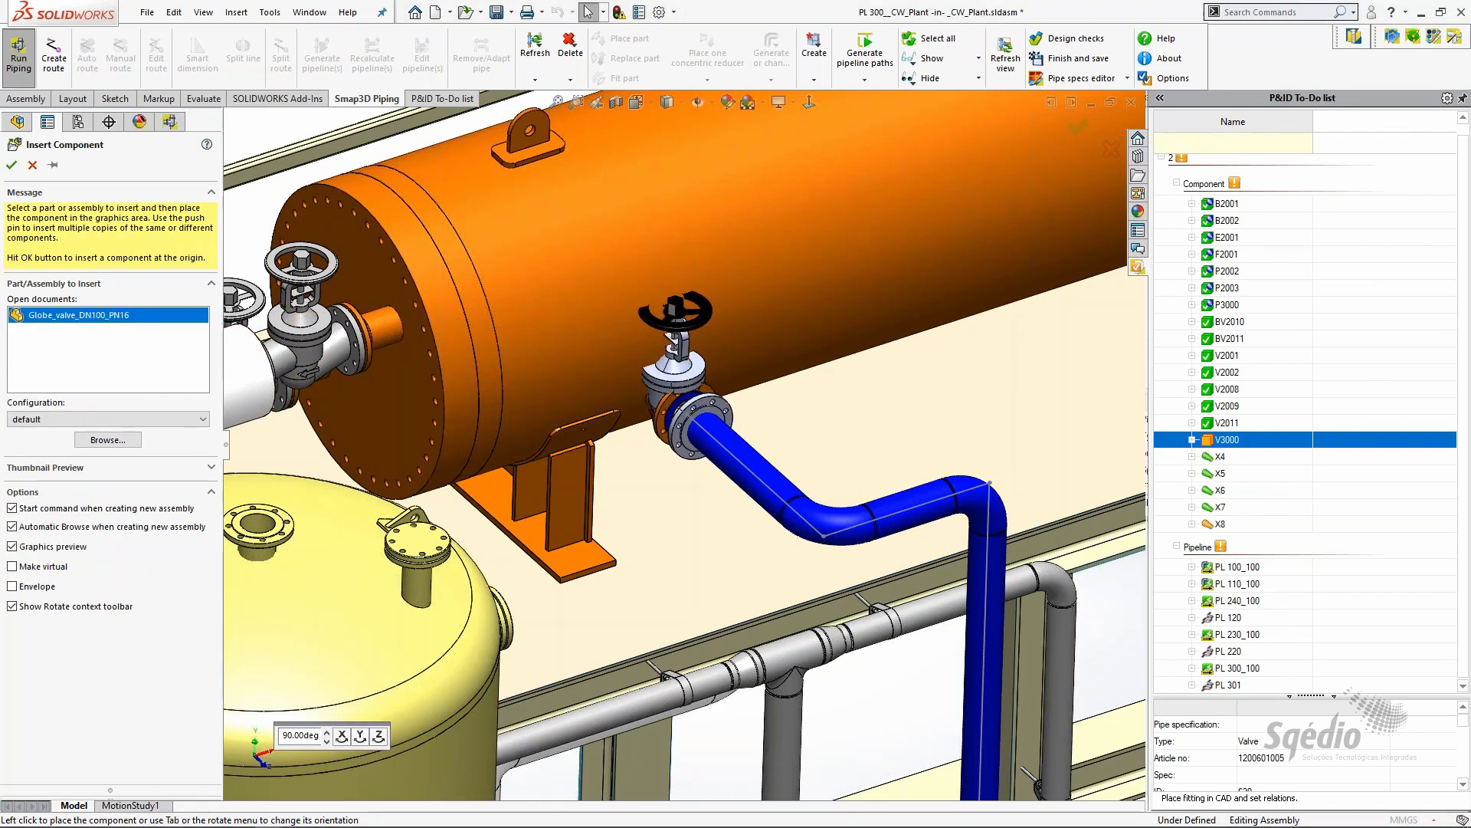
left_click(773, 497)
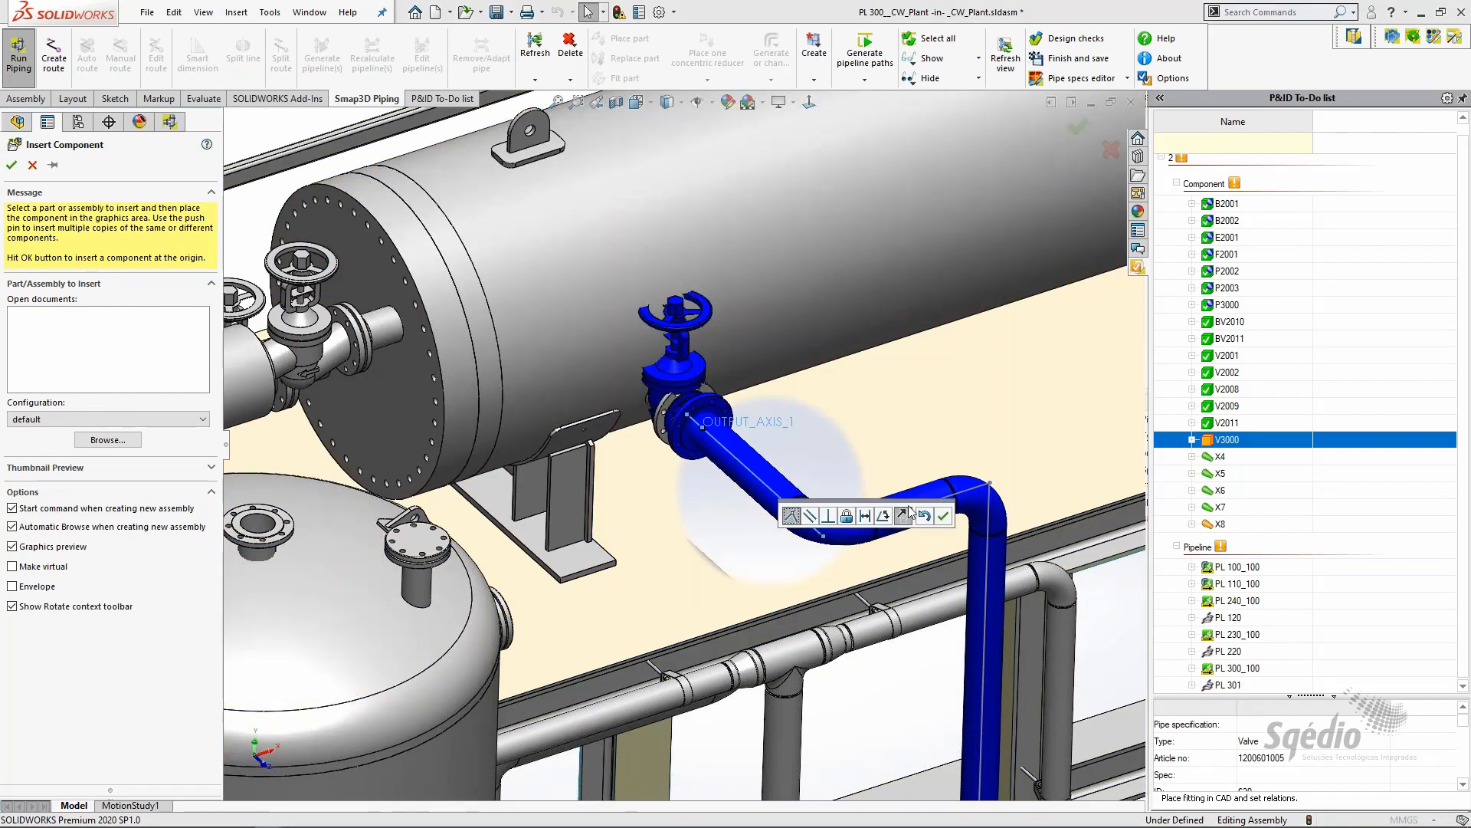
left_click(943, 518)
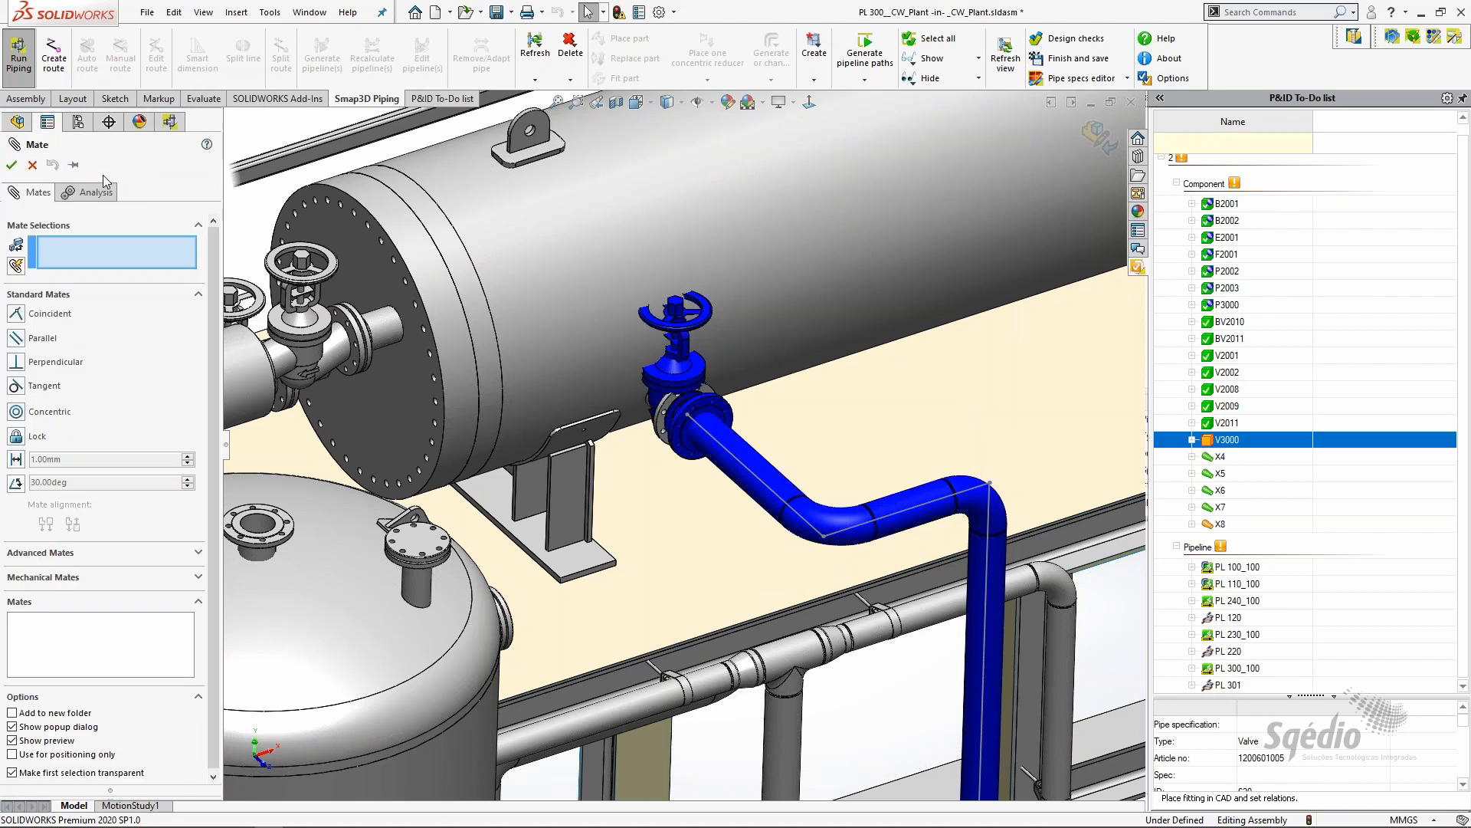
left_click(34, 164)
left_click(888, 469)
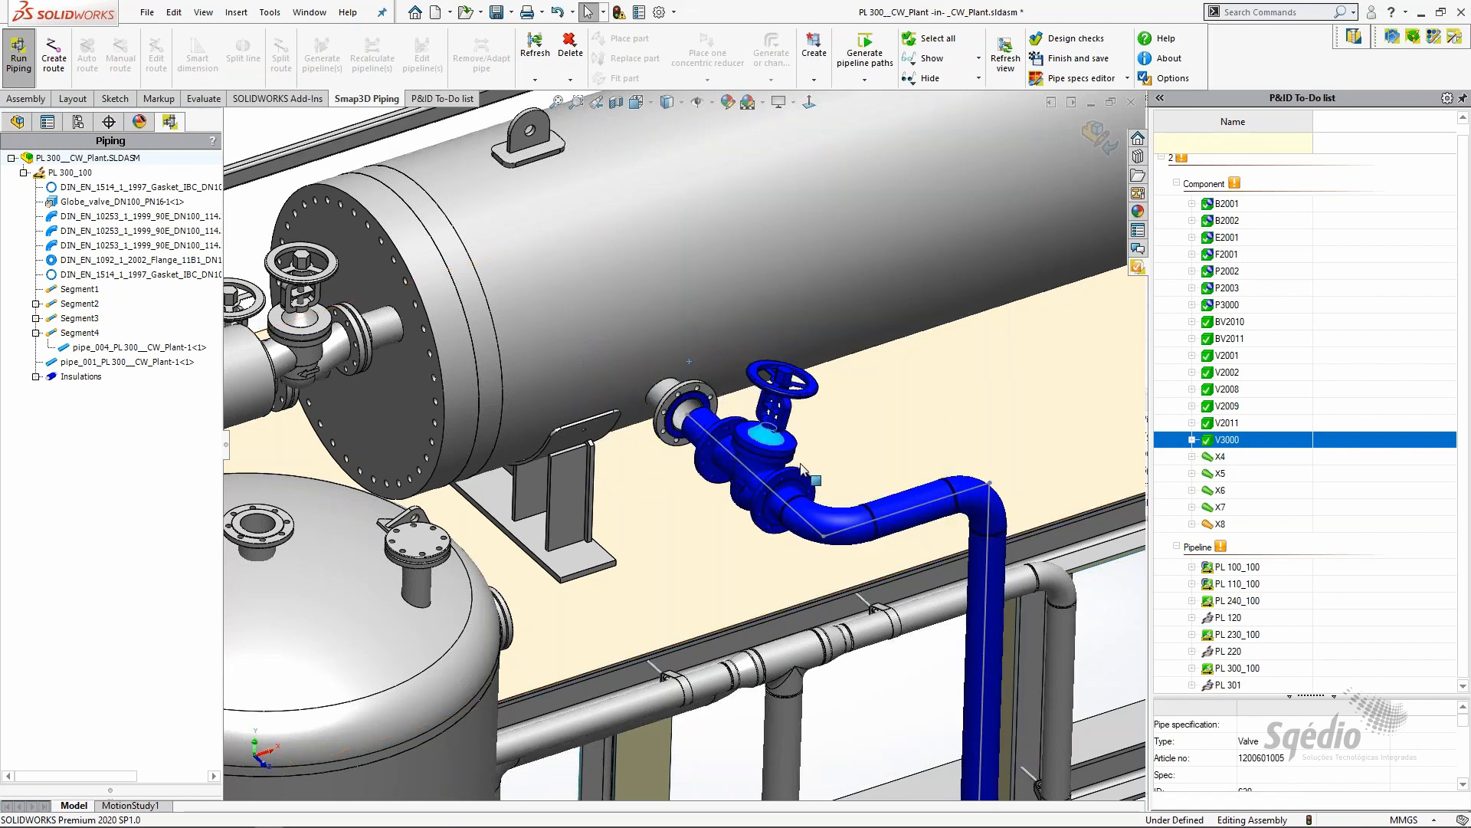
Examine valve V3000's position and orientation in pipeline PL 300_100 between the heat exchanger and the pump
scroll(791, 482, "down", 2)
middle_click_drag(767, 460, 821, 599)
scroll(793, 485, "up", 2)
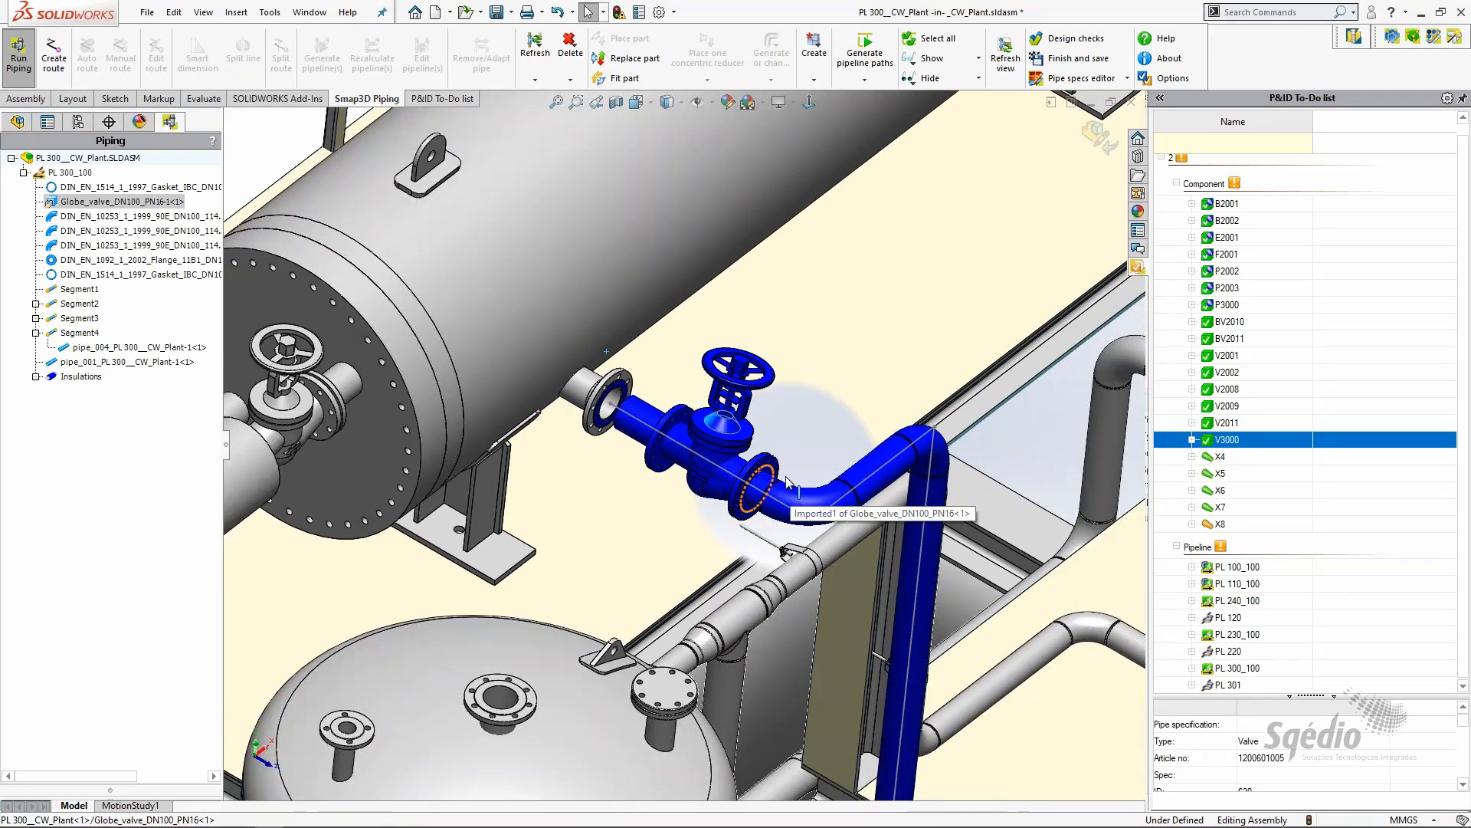
middle_click_drag(792, 489, 736, 430)
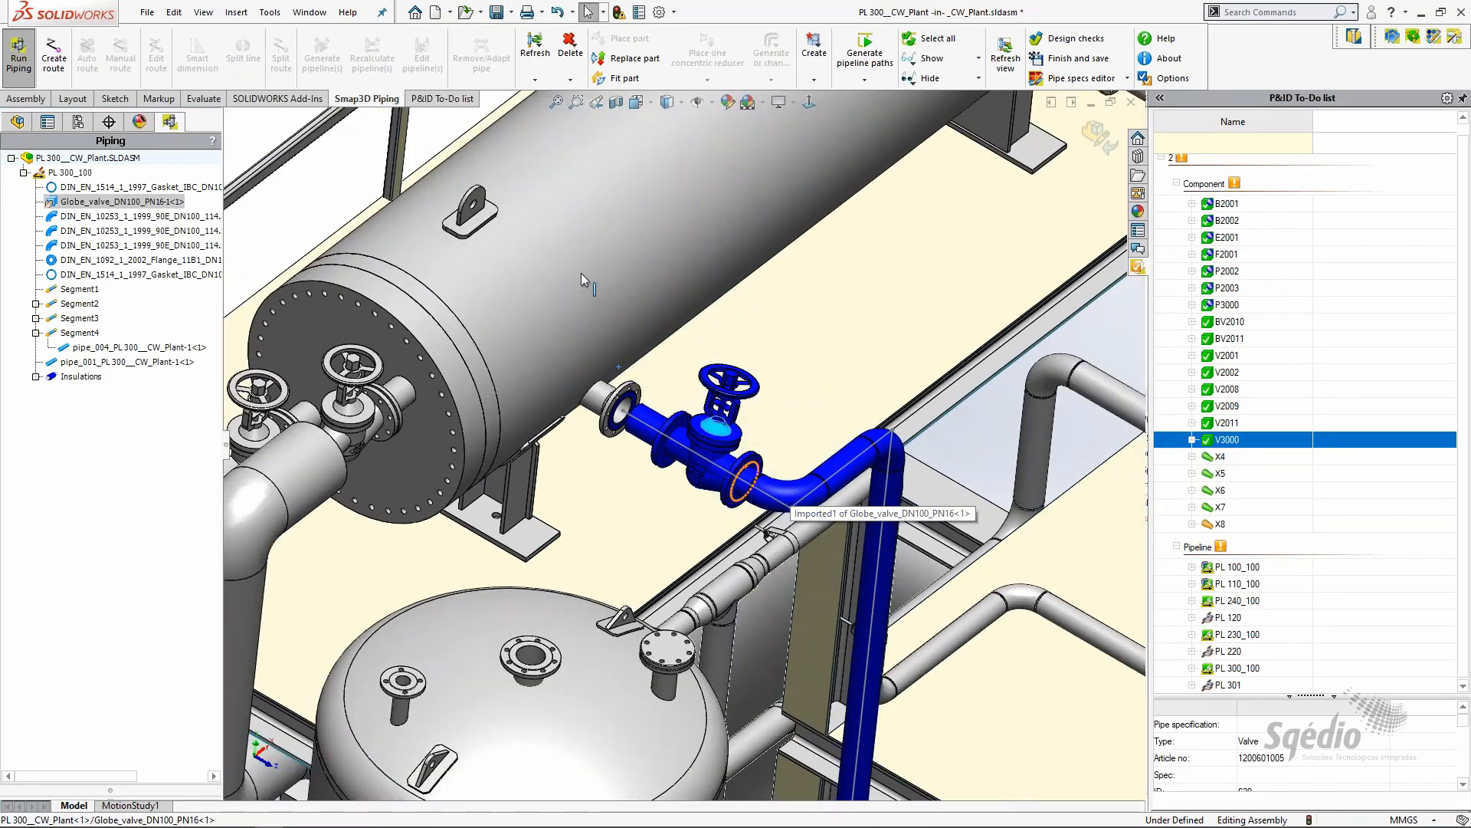
scroll(678, 452, "up", 4)
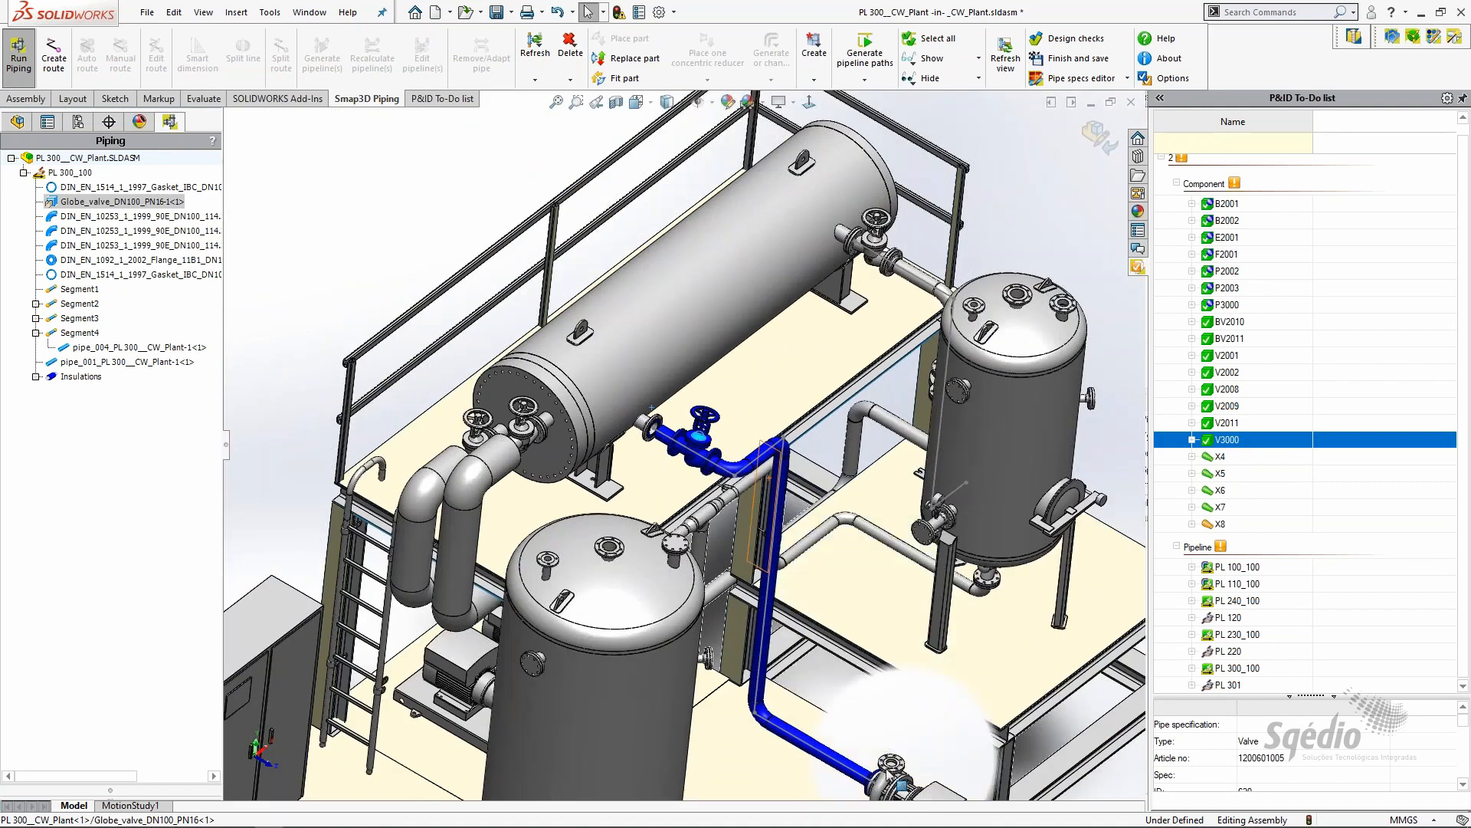
scroll(699, 441, "down", 3)
scroll(699, 440, "down", 3)
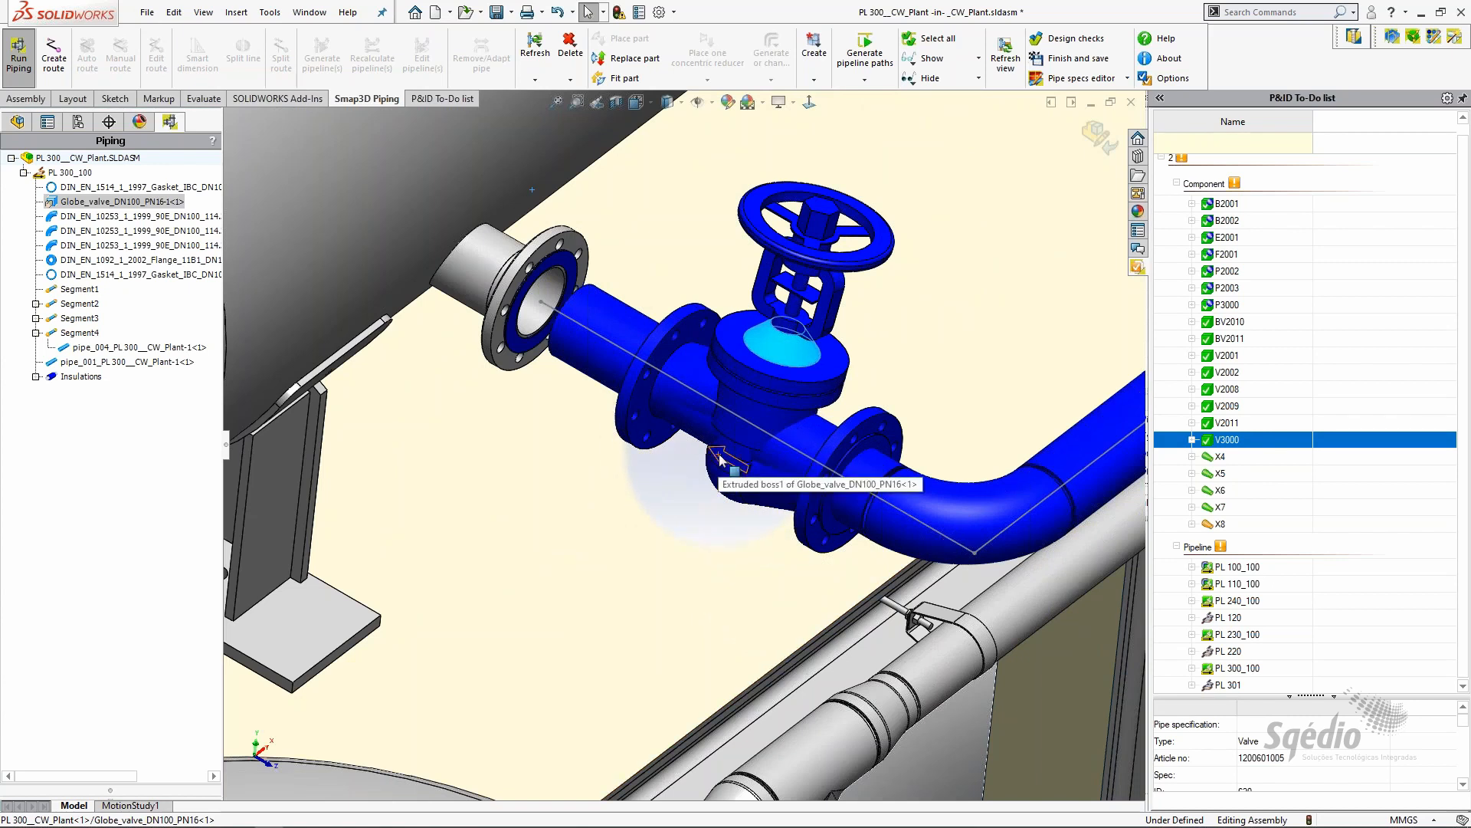
scroll(720, 466, "up", 2)
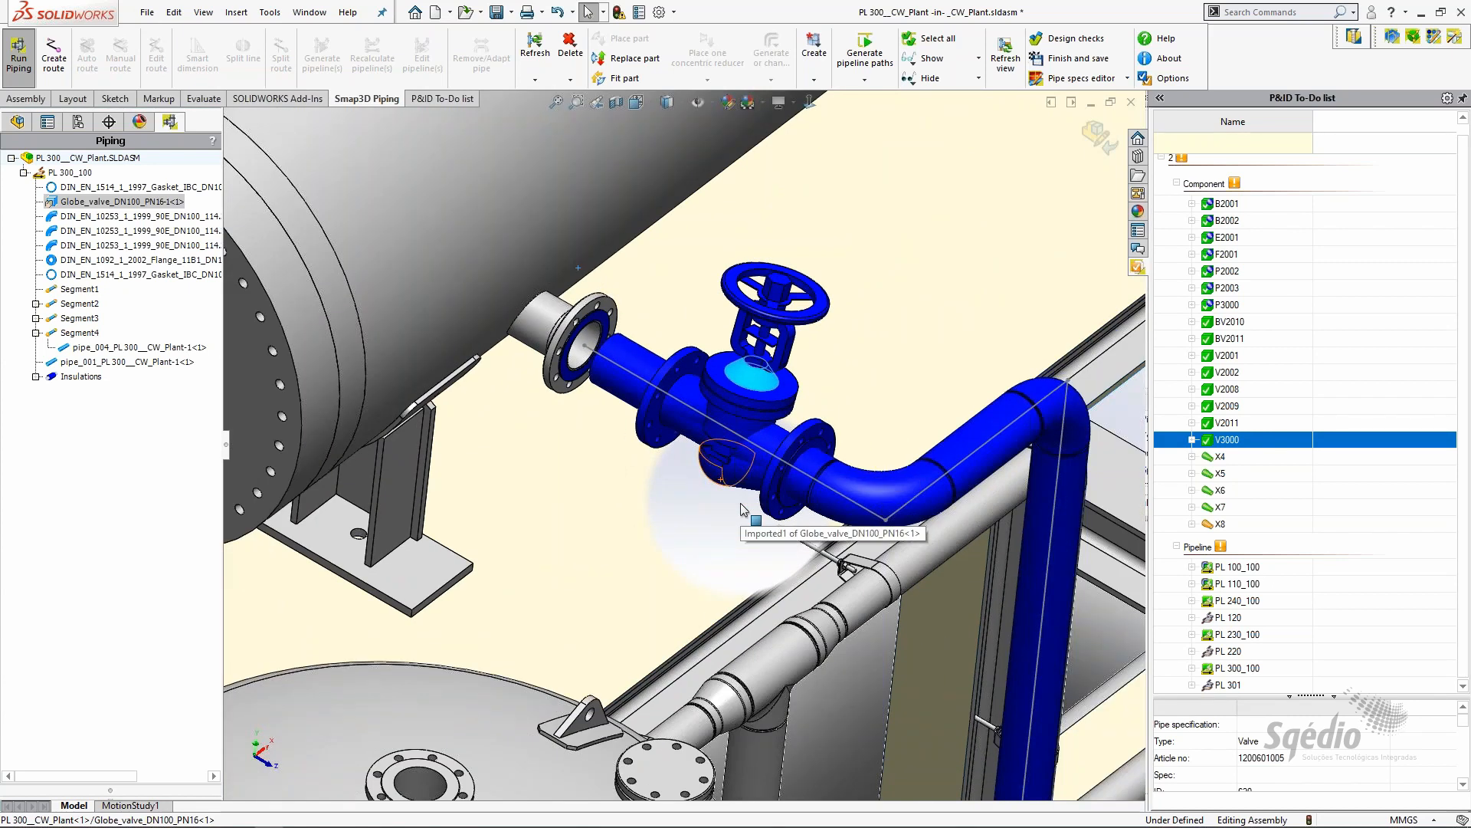
Run only the flow direction design check on pipeline PL 300_100, without the CSInfo check, and close the results
left_click(1061, 42)
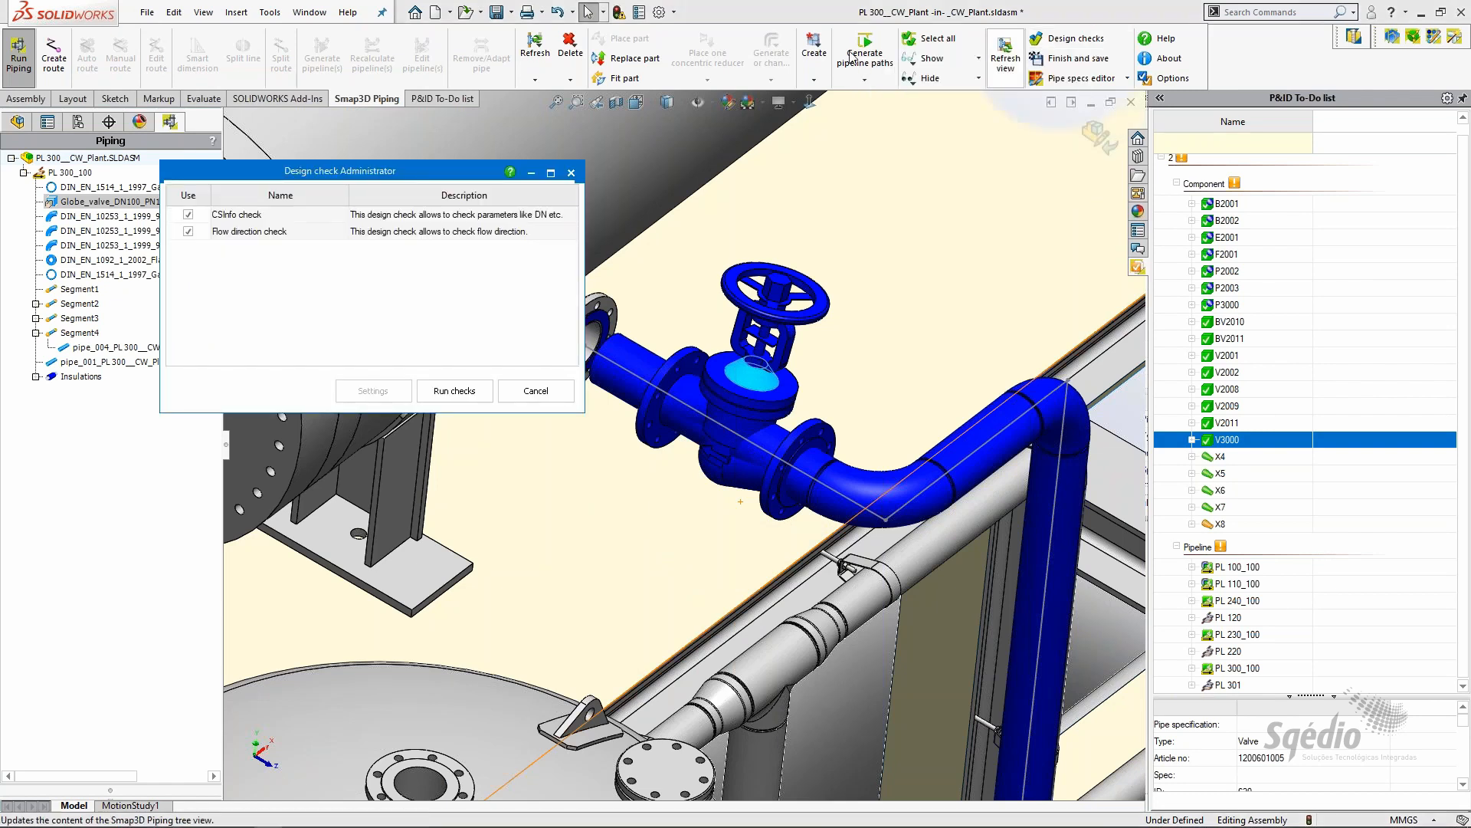
left_click(188, 214)
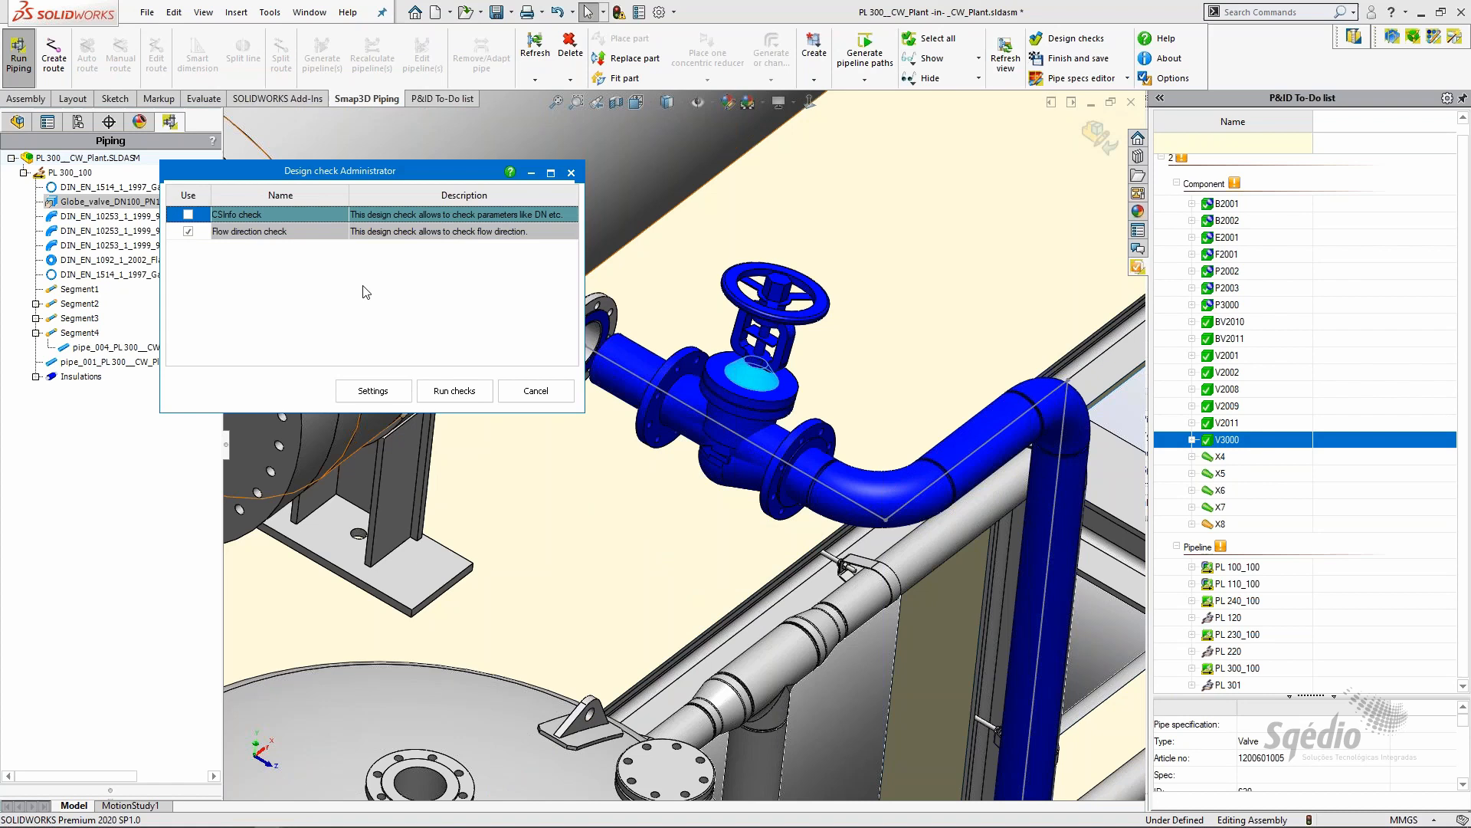
left_click(467, 390)
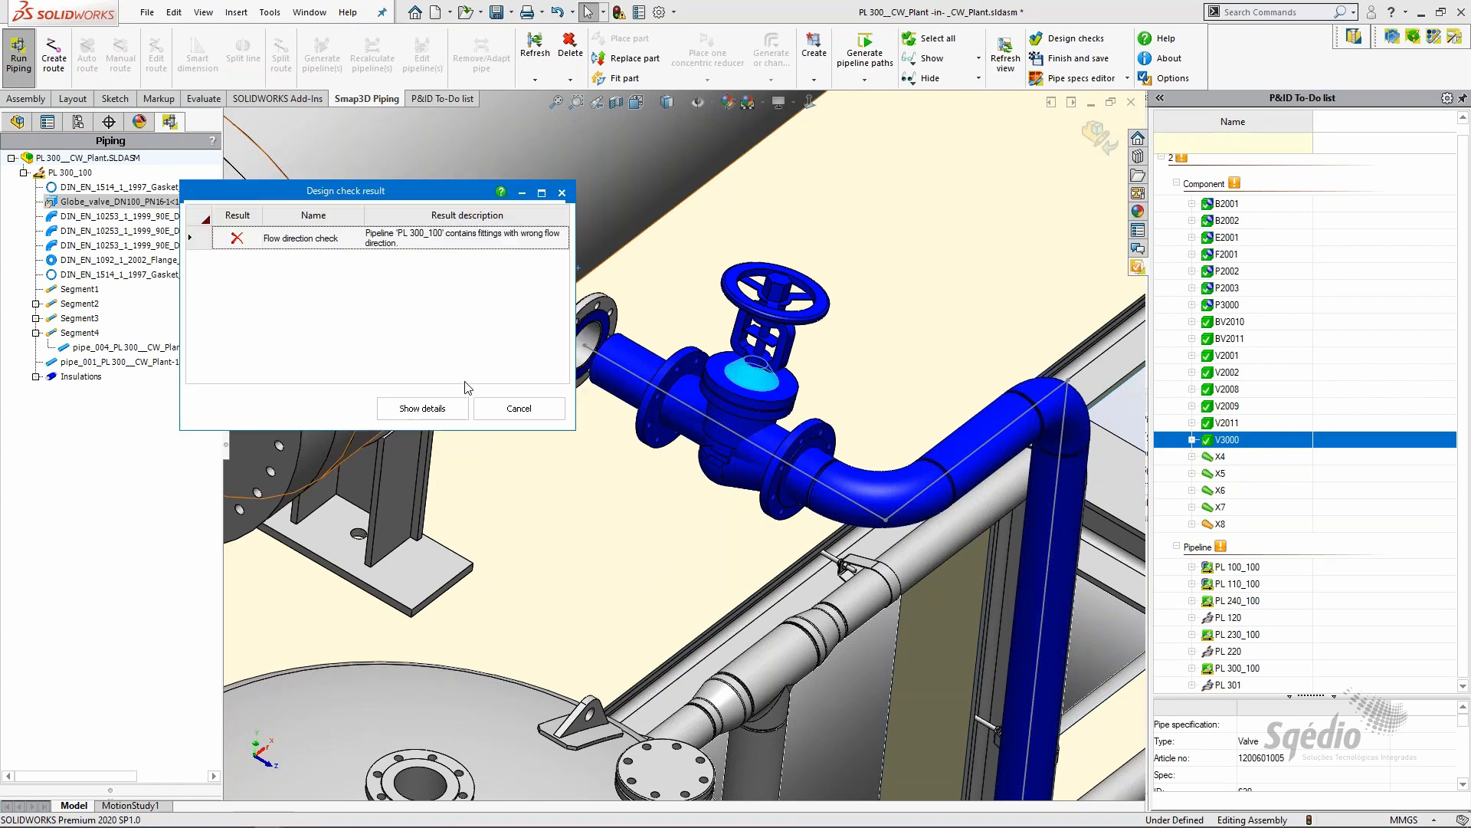
left_click(239, 230)
left_click(519, 408)
left_click(534, 391)
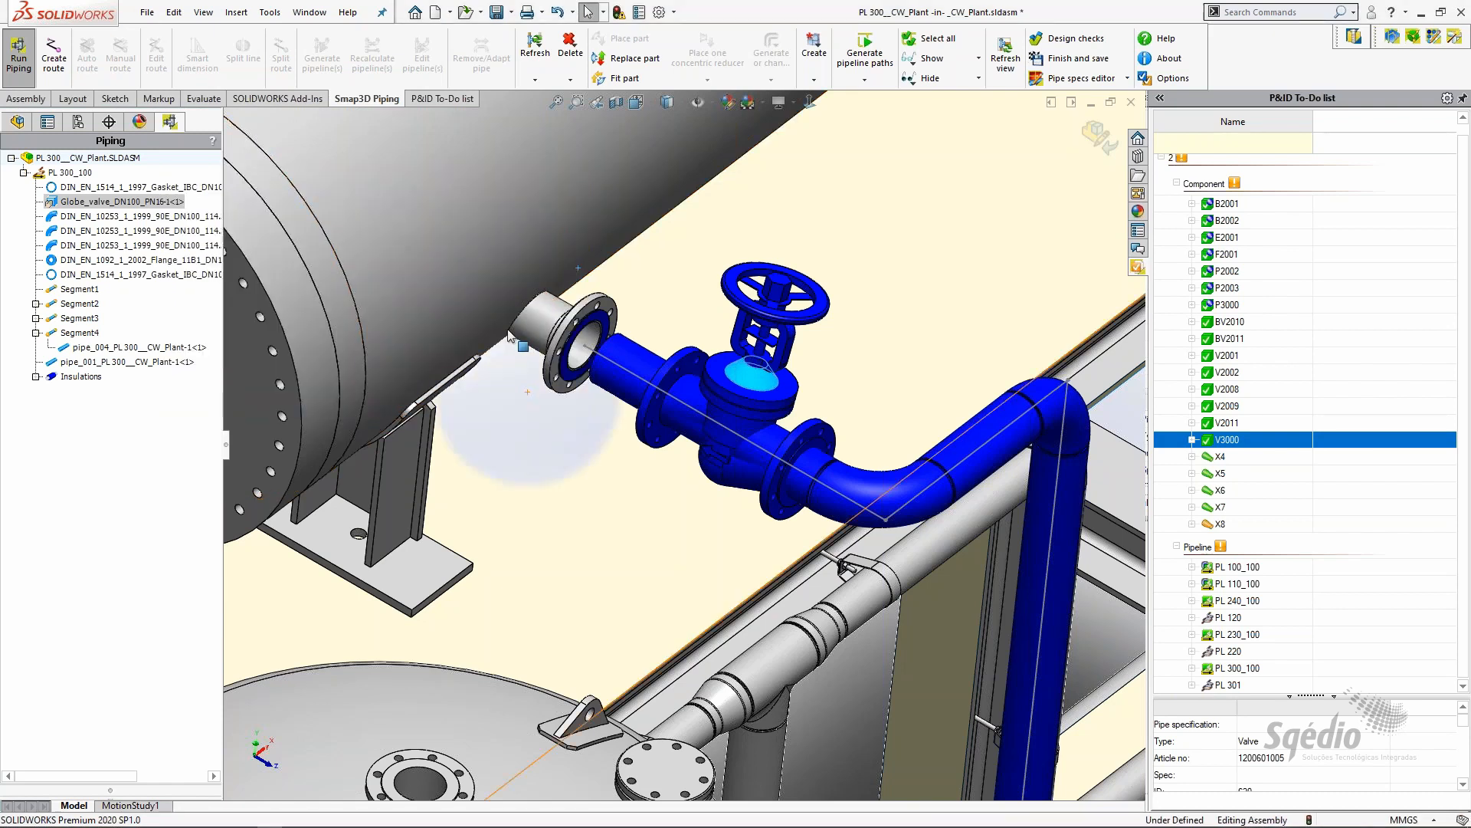
Flip the globe valve V3000 in pipeline PL 300_100 and check only the flow direction again, leaving out the CSInfo check
right_click(161, 202)
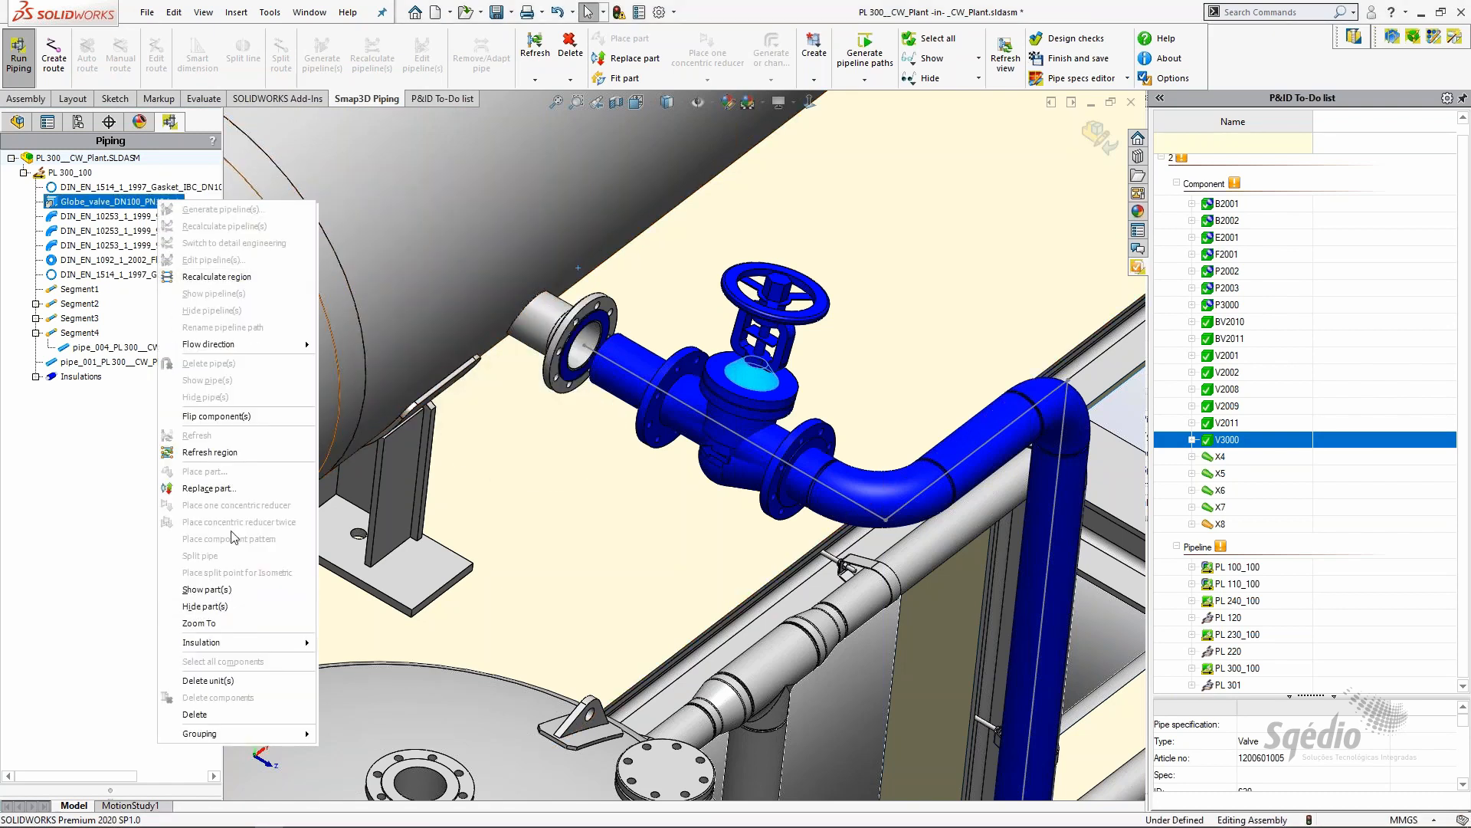
left_click(237, 420)
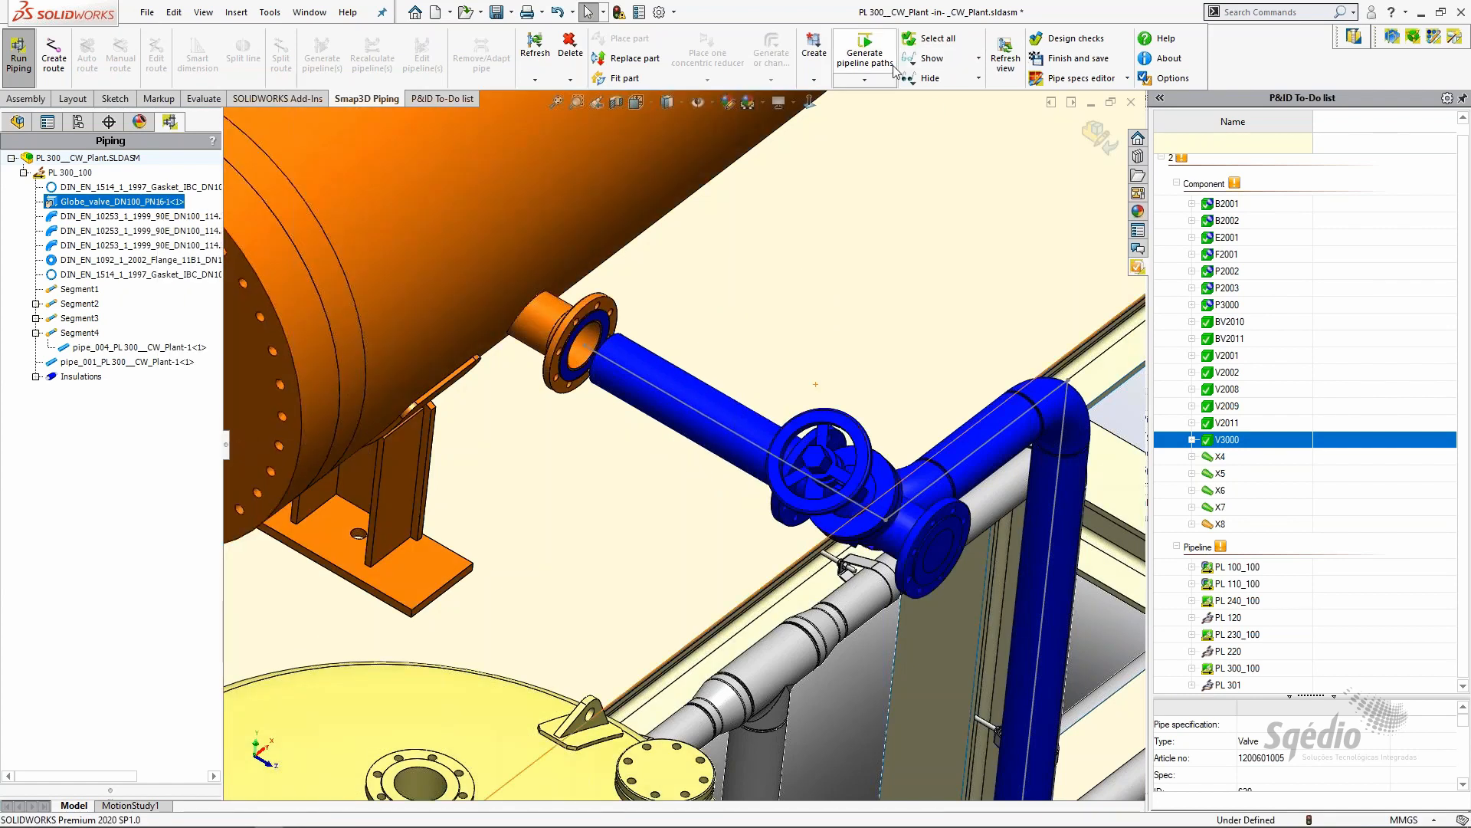
left_click(1073, 39)
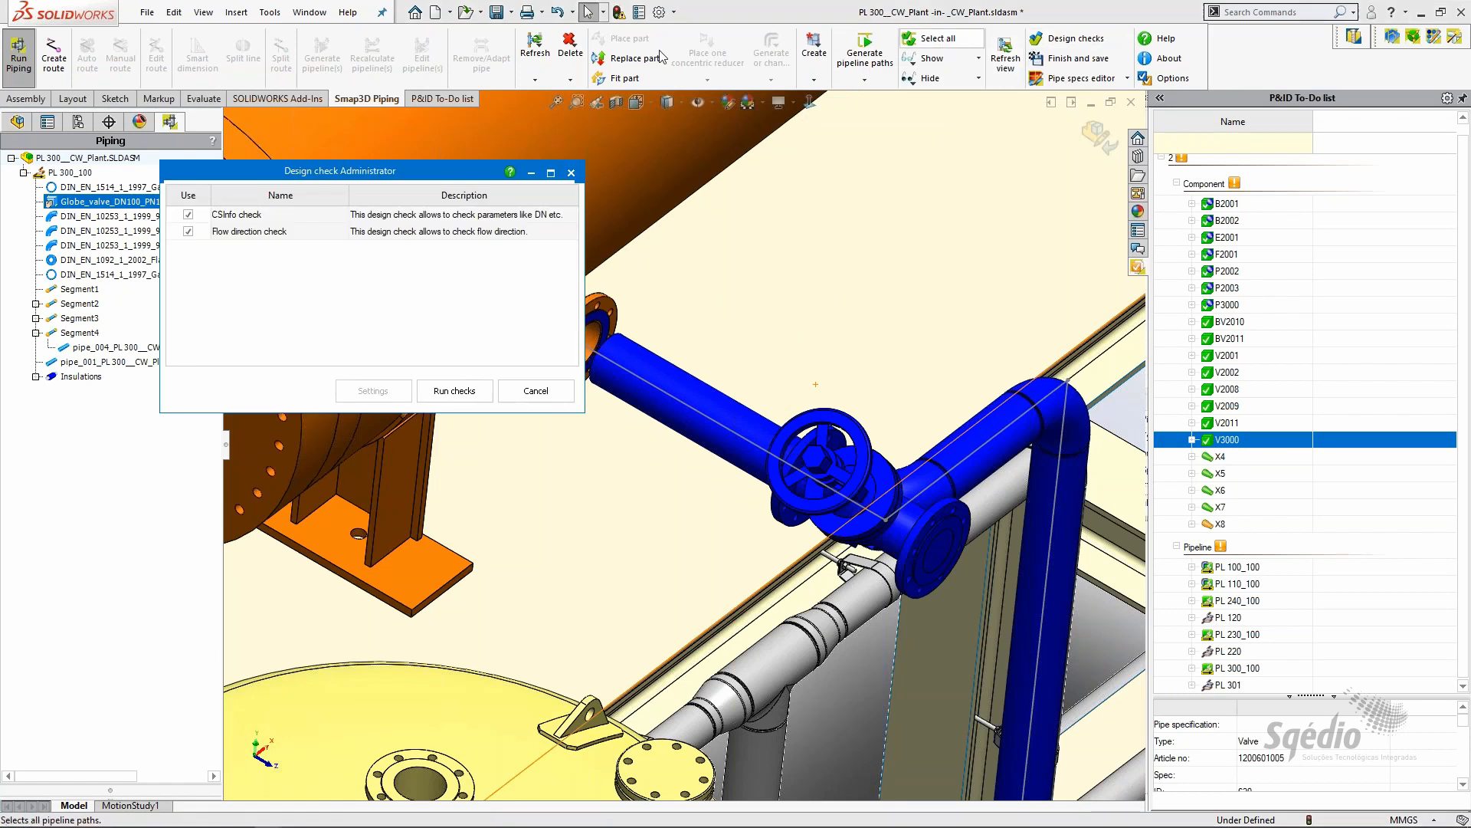
left_click(187, 218)
left_click(189, 214)
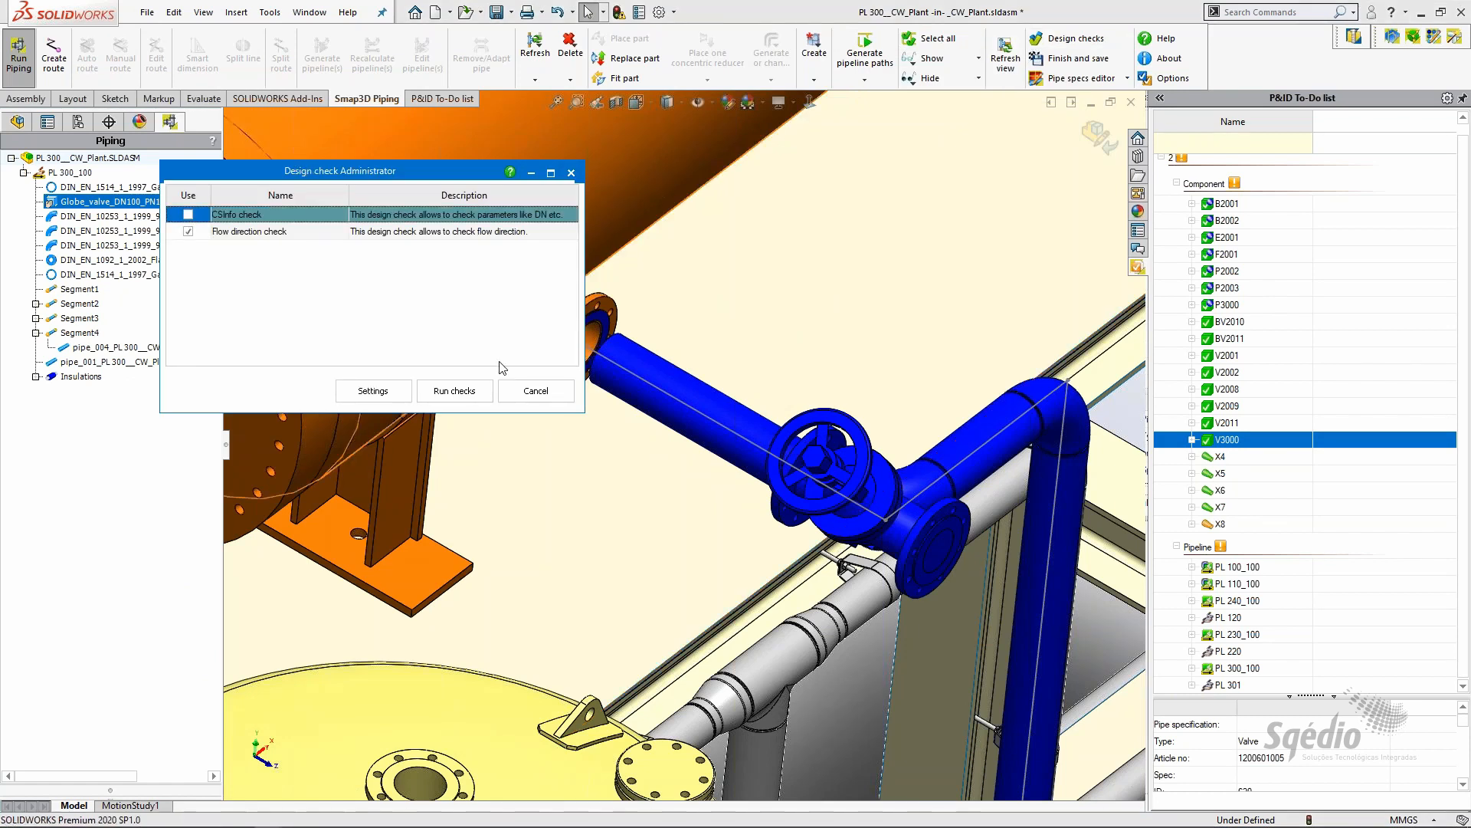
left_click(459, 393)
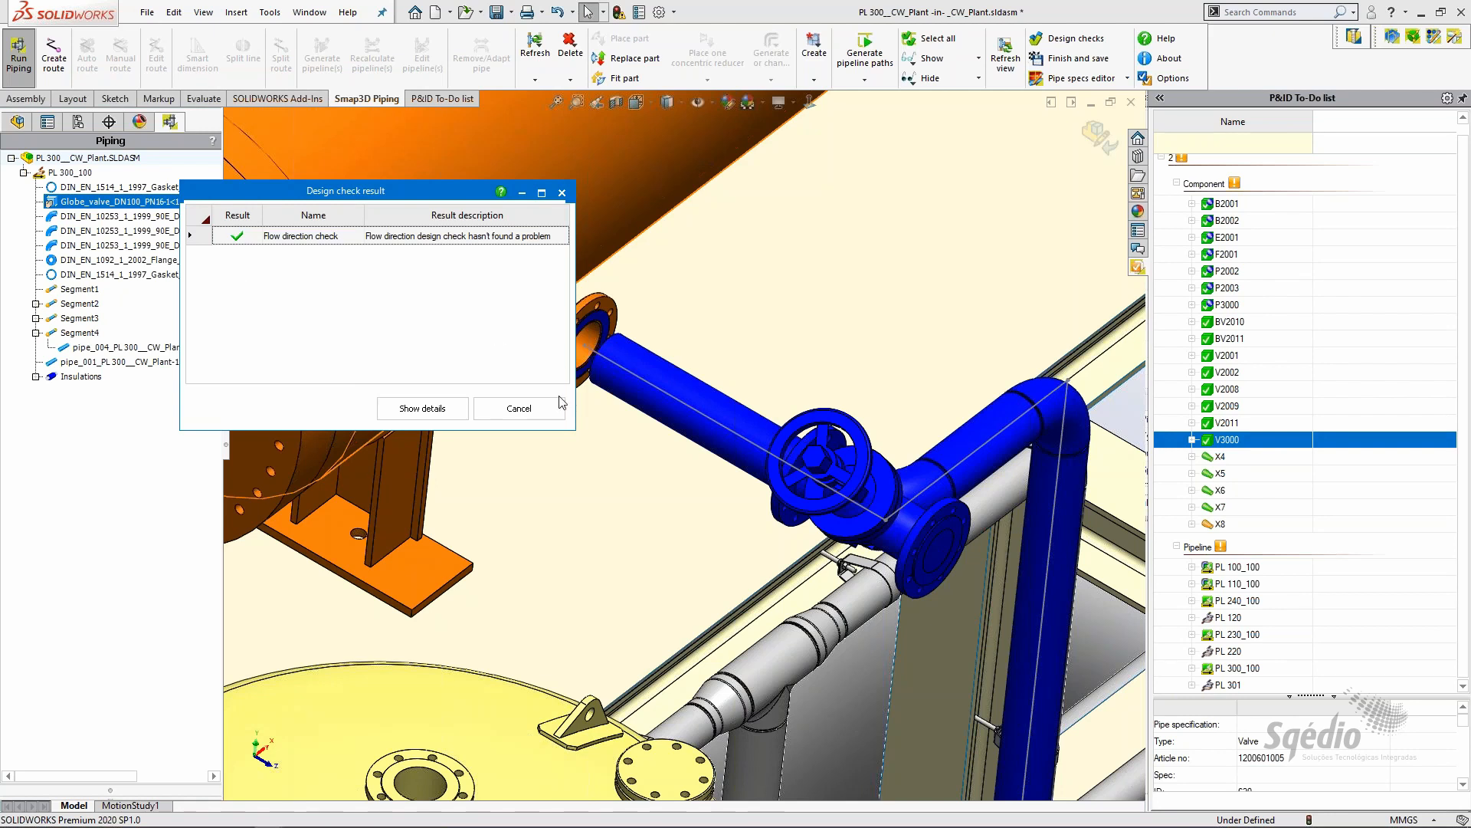
left_click(563, 194)
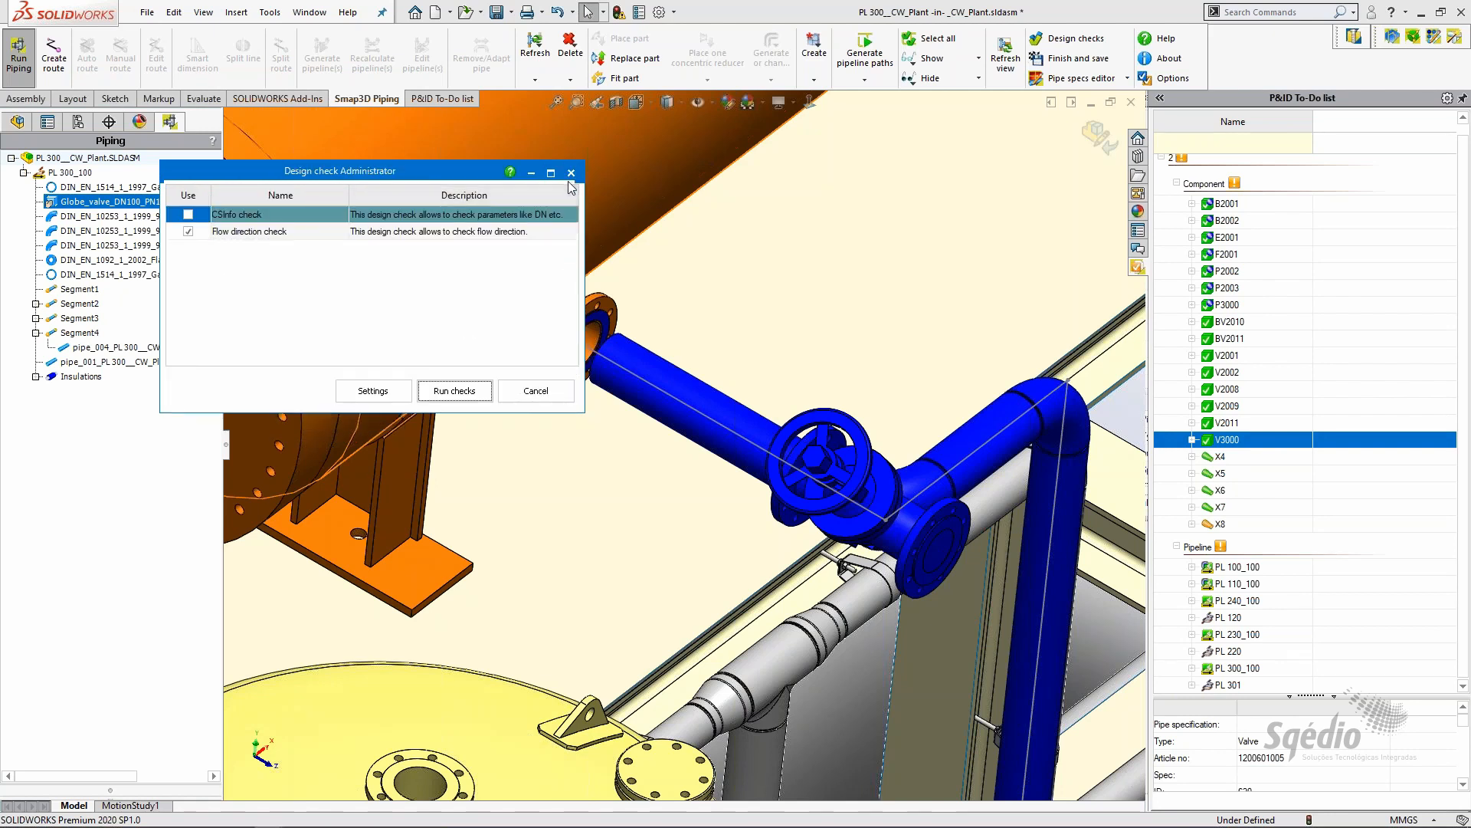
left_click(571, 172)
Mate the flipped valve V3000's flange face coincident with the gasket at the heat exchanger nozzle
scroll(701, 425, "down", 8)
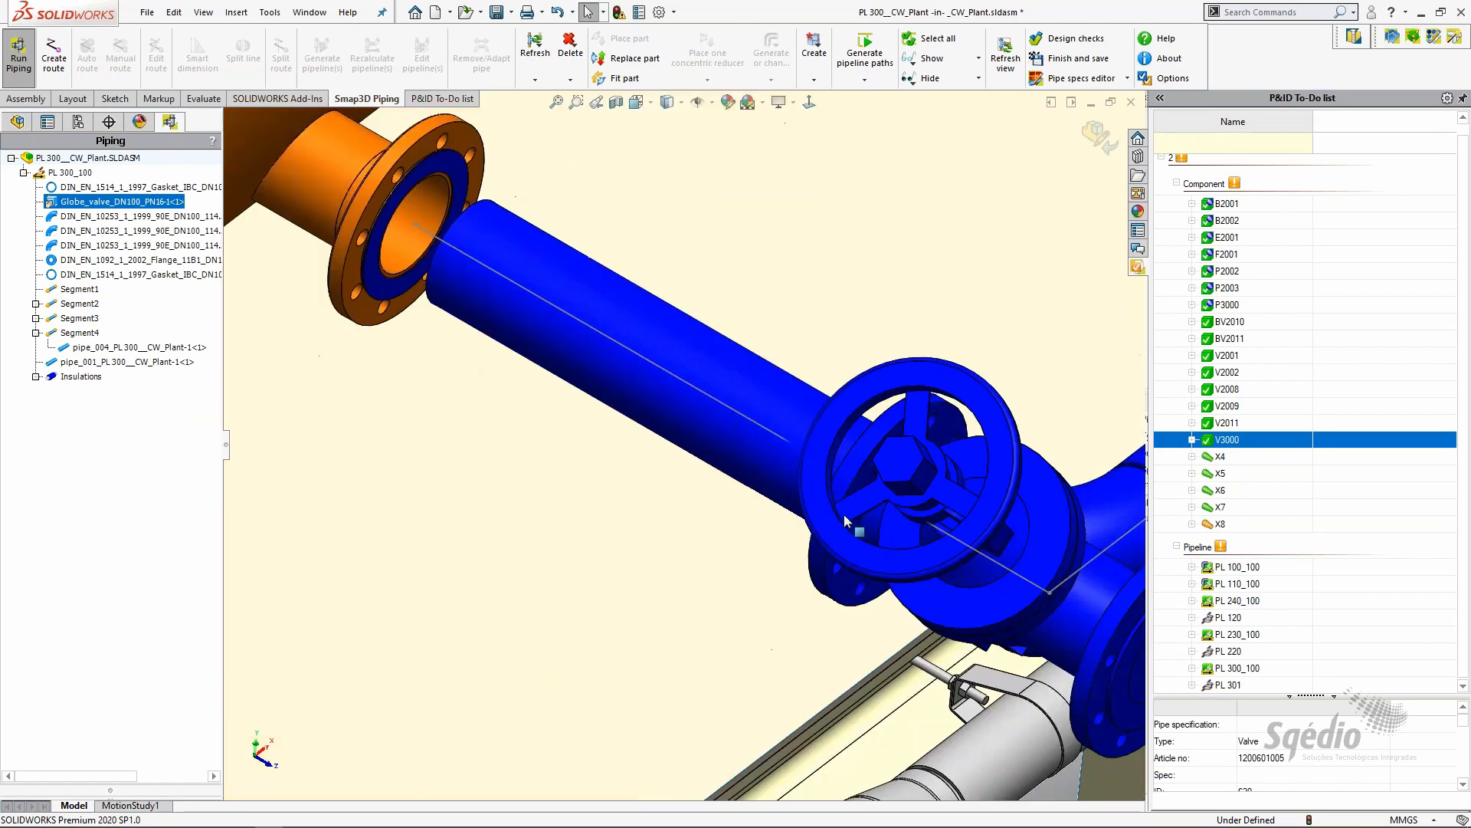
scroll(845, 521, "down", 8)
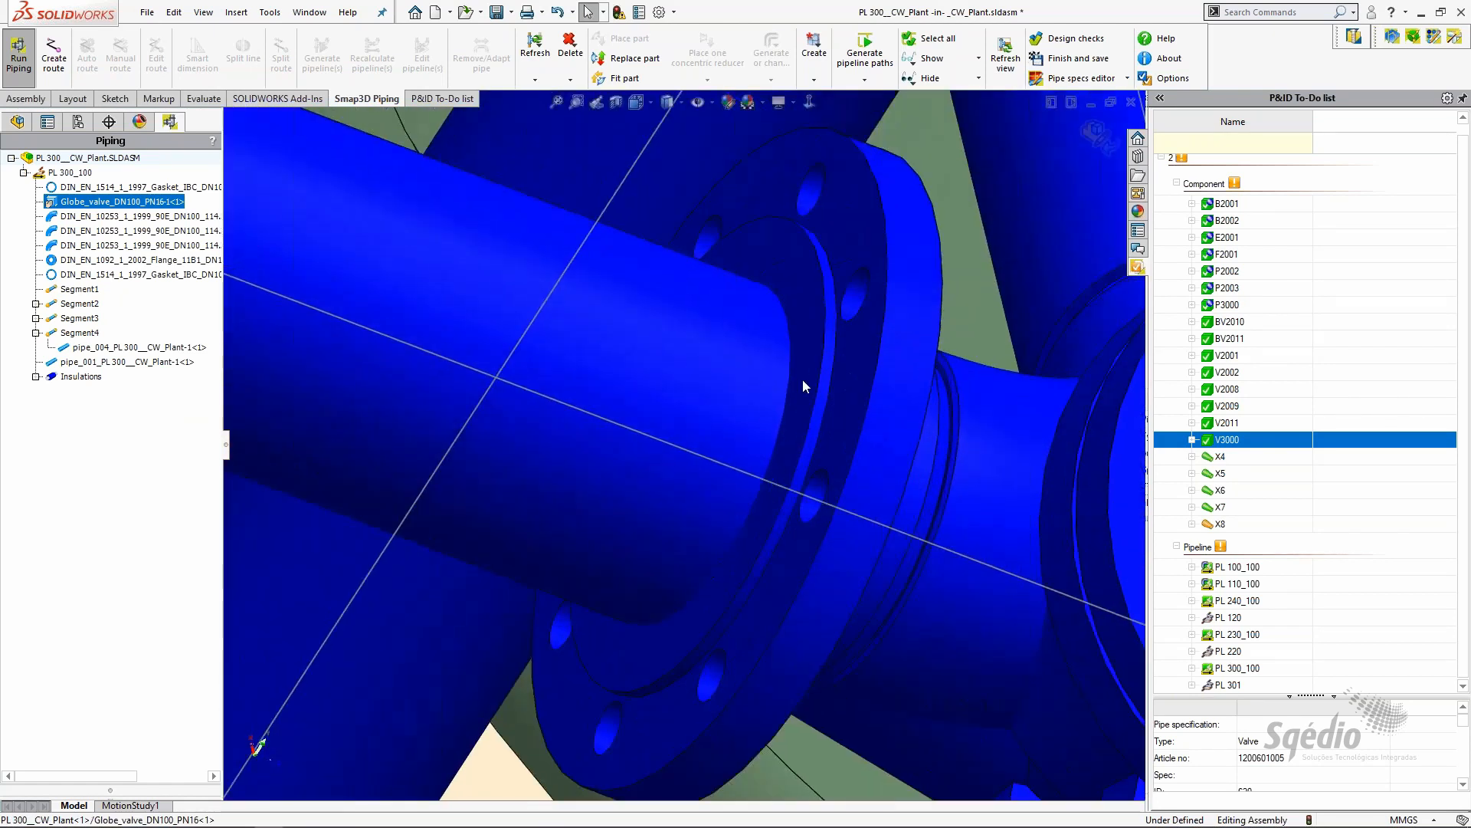
scroll(594, 494, "up", 10)
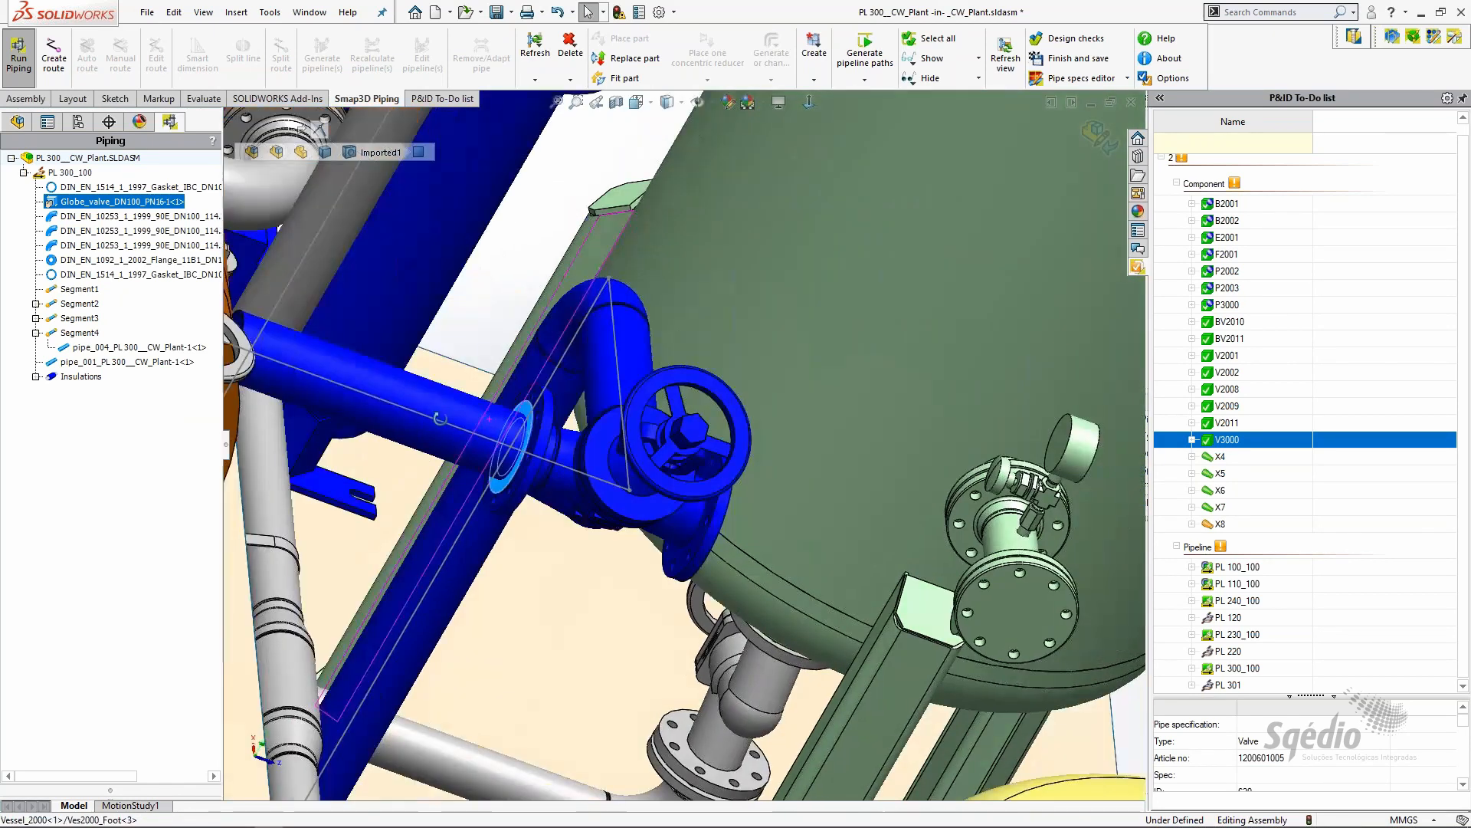
middle_click_drag(441, 418, 355, 377)
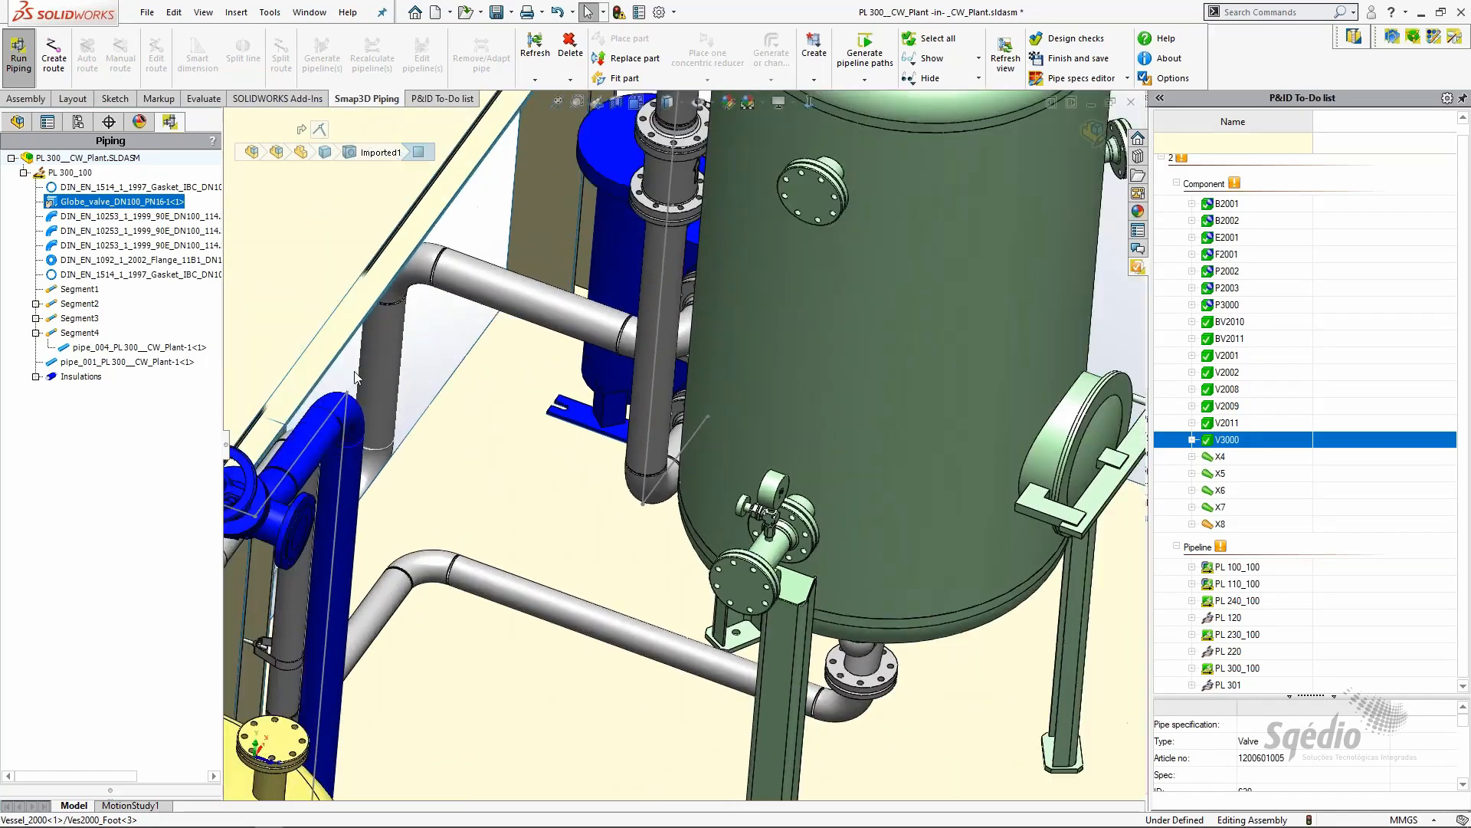
scroll(417, 410, "up", 4)
scroll(376, 429, "down", 7)
middle_click_drag(529, 463, 506, 474)
scroll(426, 463, "down", 5)
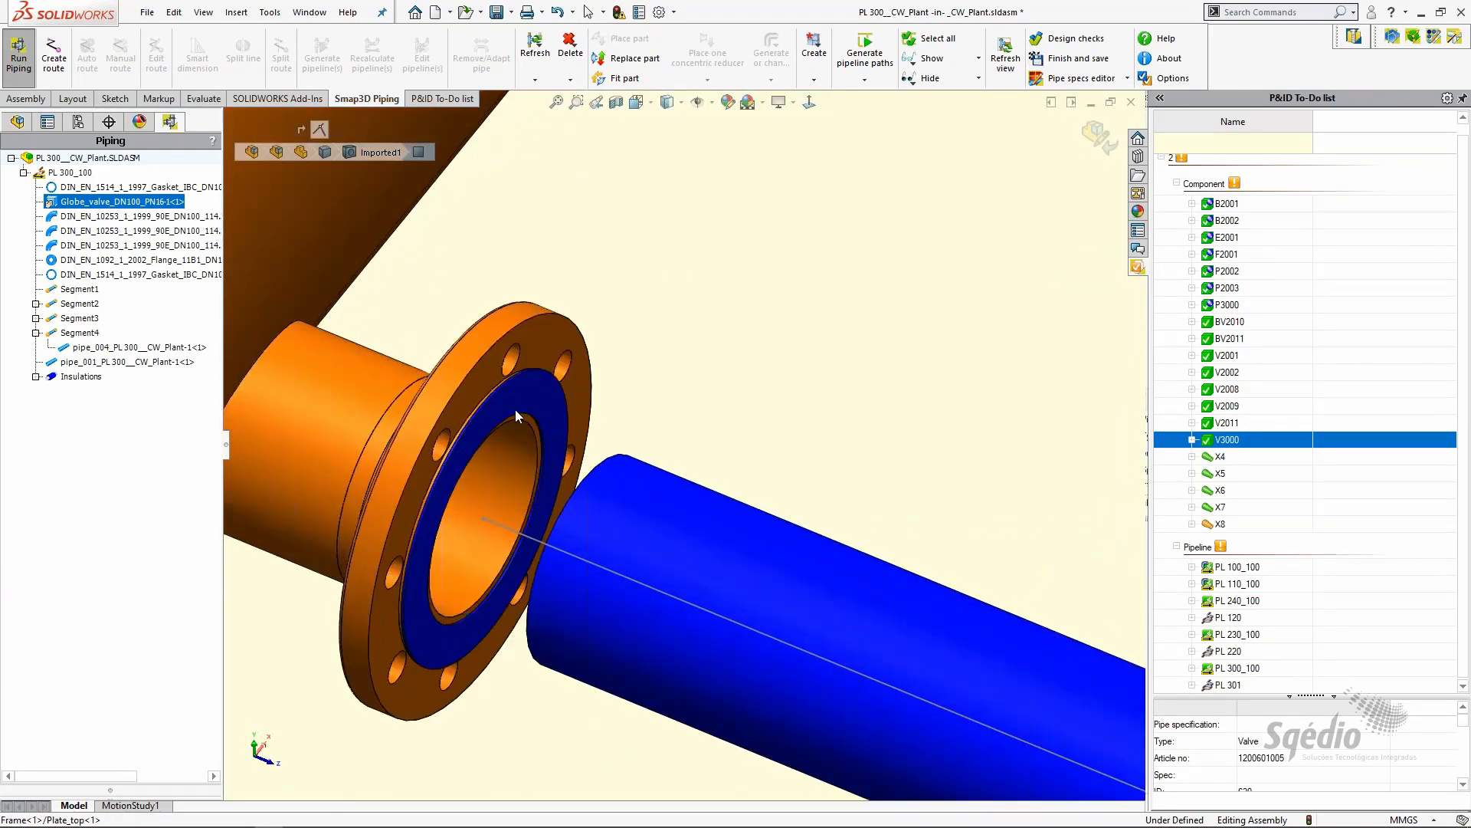
left_click(516, 412)
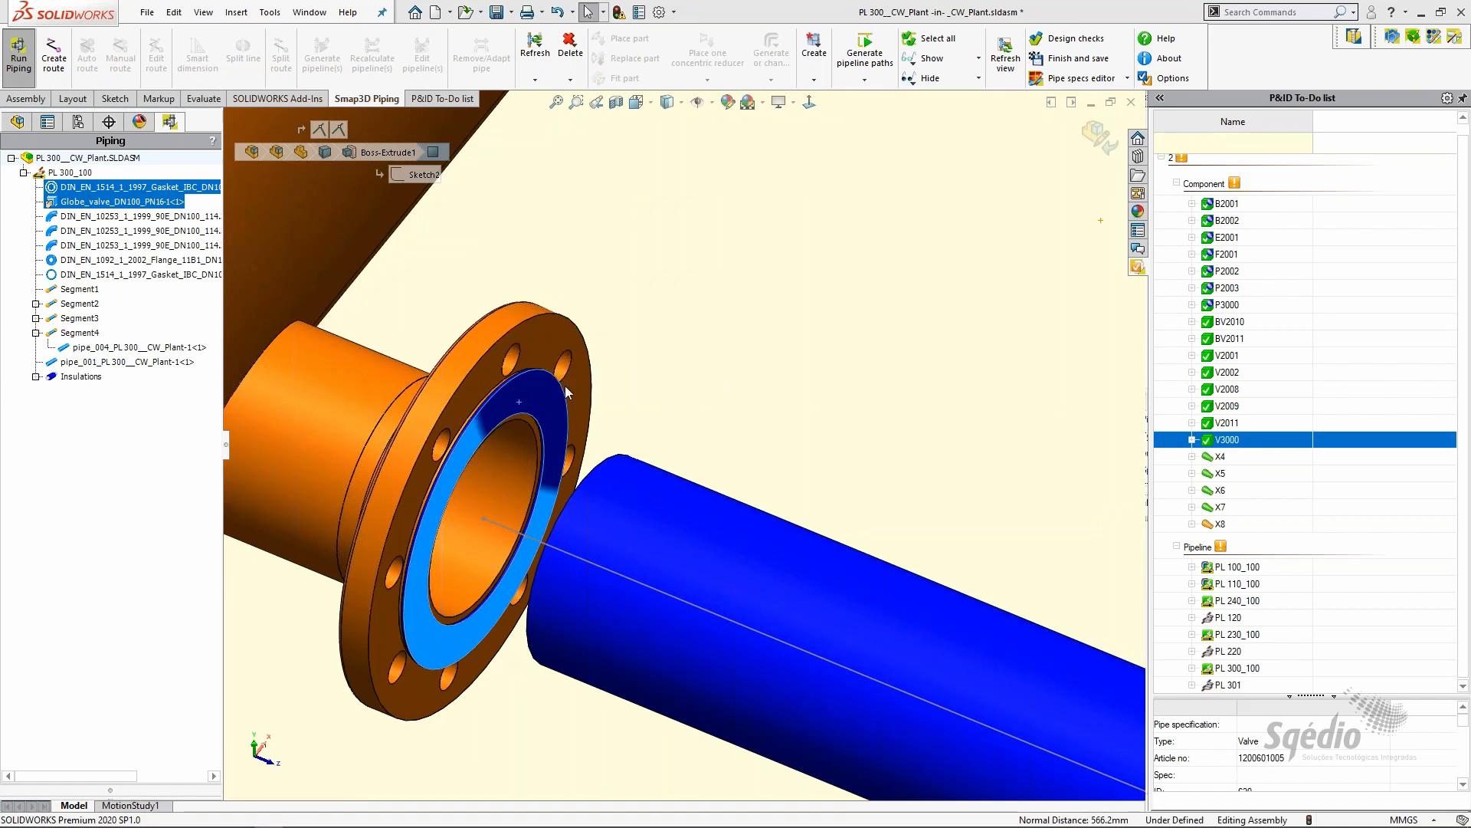
scroll(564, 385, "up", 3)
key("Escape")
scroll(604, 503, "up", 6)
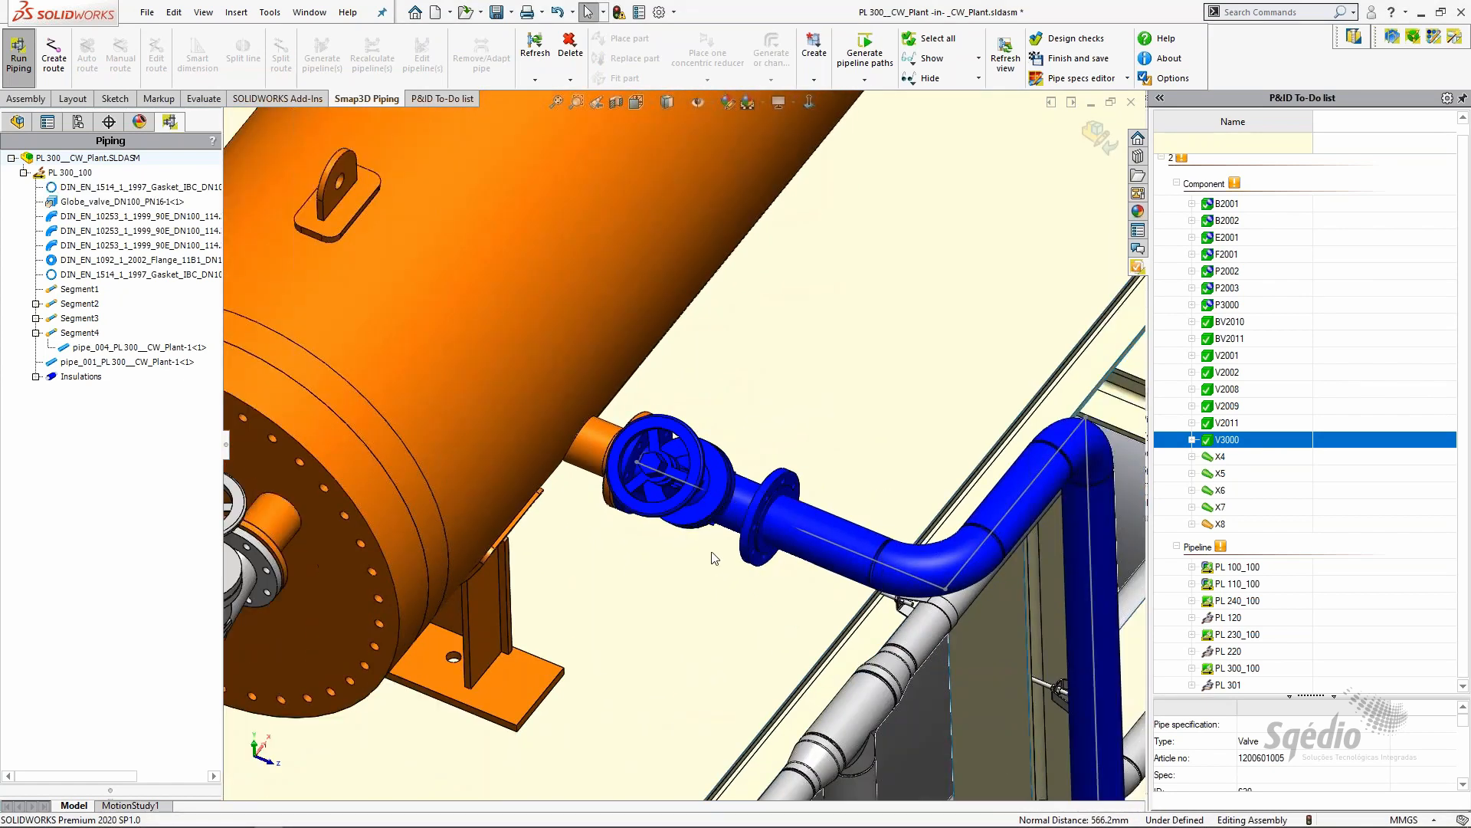
Align valve V3000 with the vertical PL 300_100 pipe path so that its handwheel stands upright
scroll(793, 589, "up", 4)
middle_click_drag(797, 594, 749, 483)
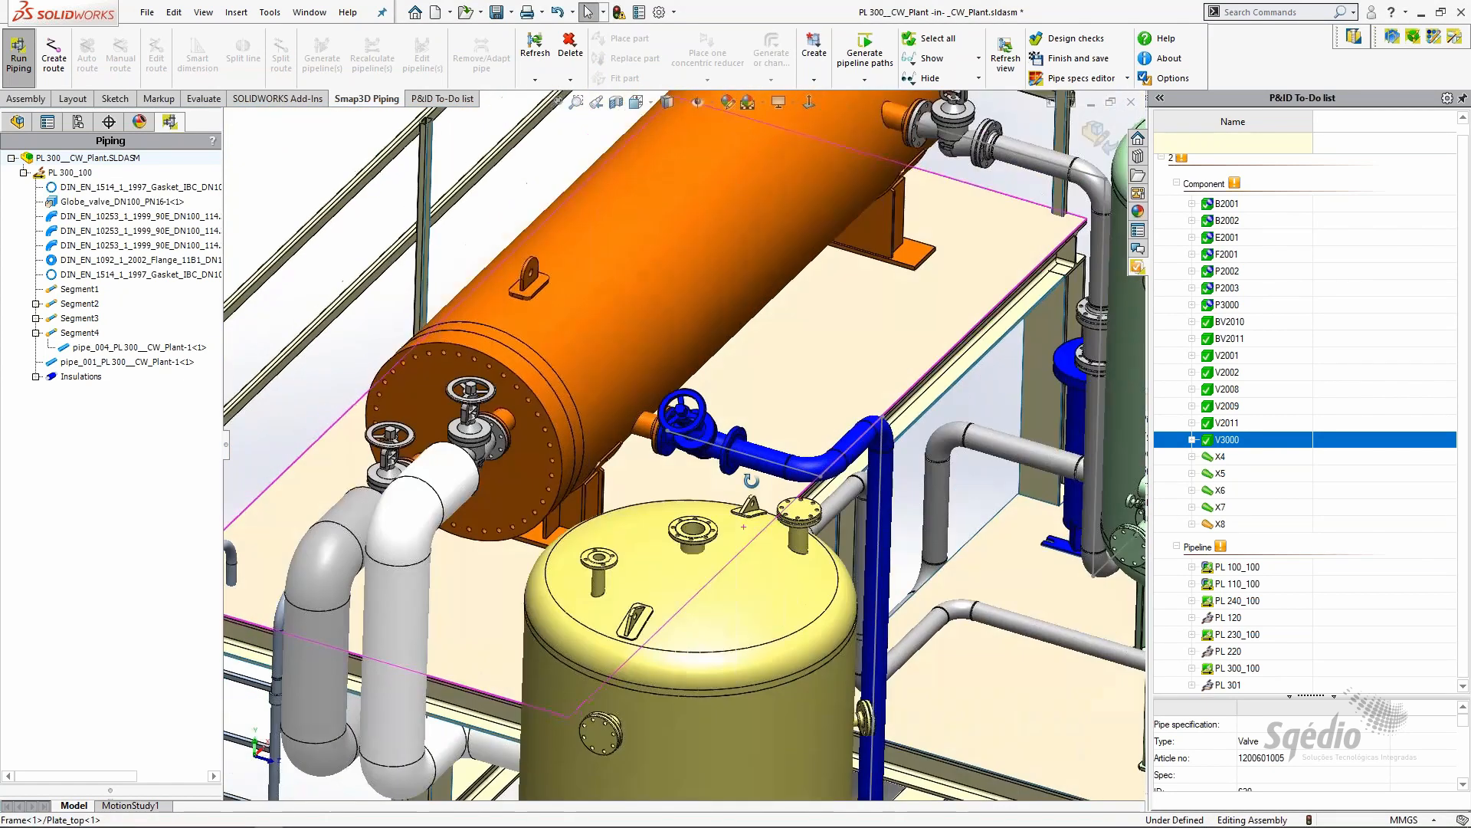
scroll(706, 431, "down", 2)
scroll(707, 431, "down", 2)
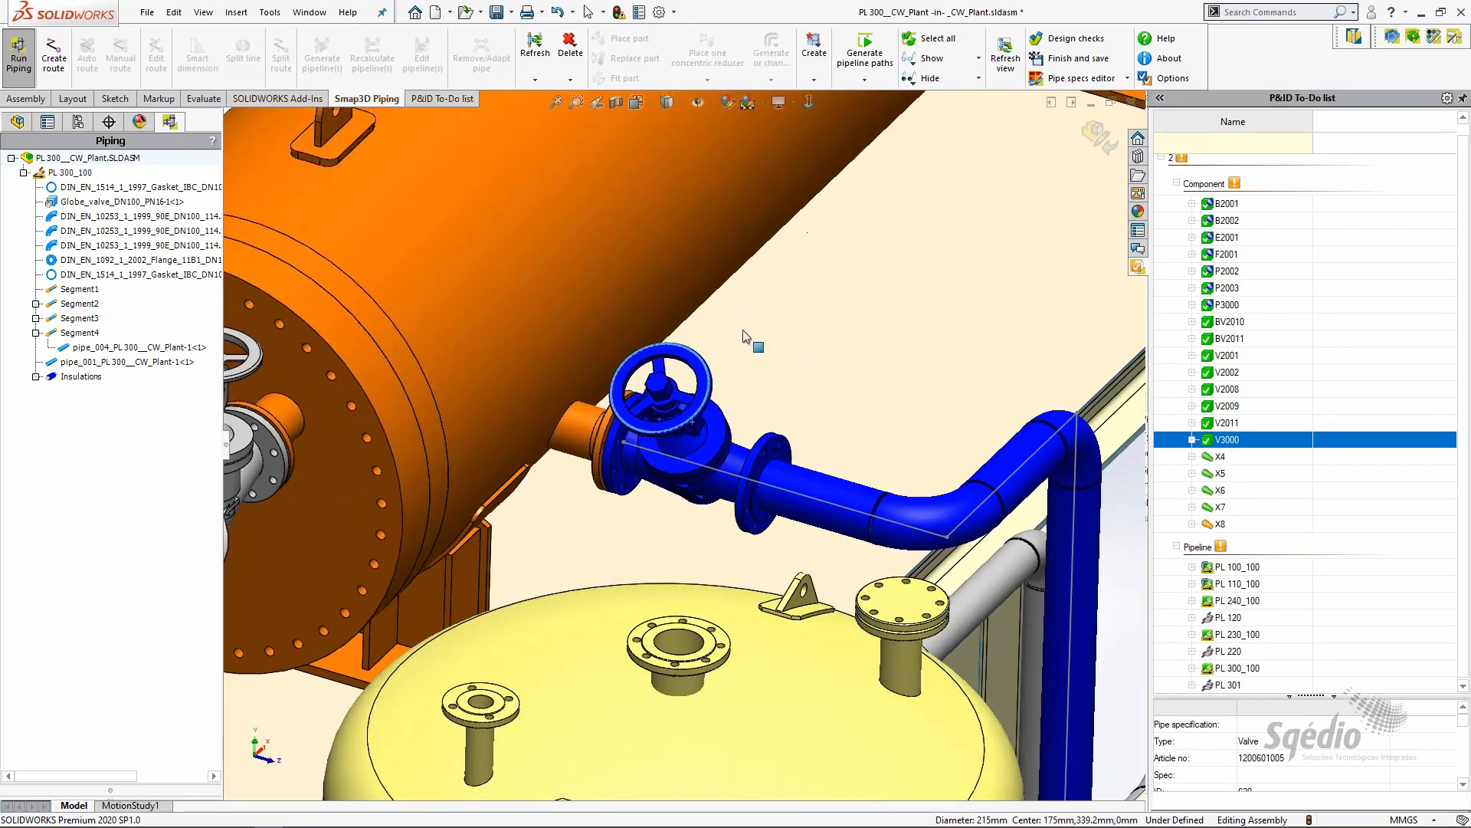
left_click(688, 428)
scroll(688, 427, "down", 4)
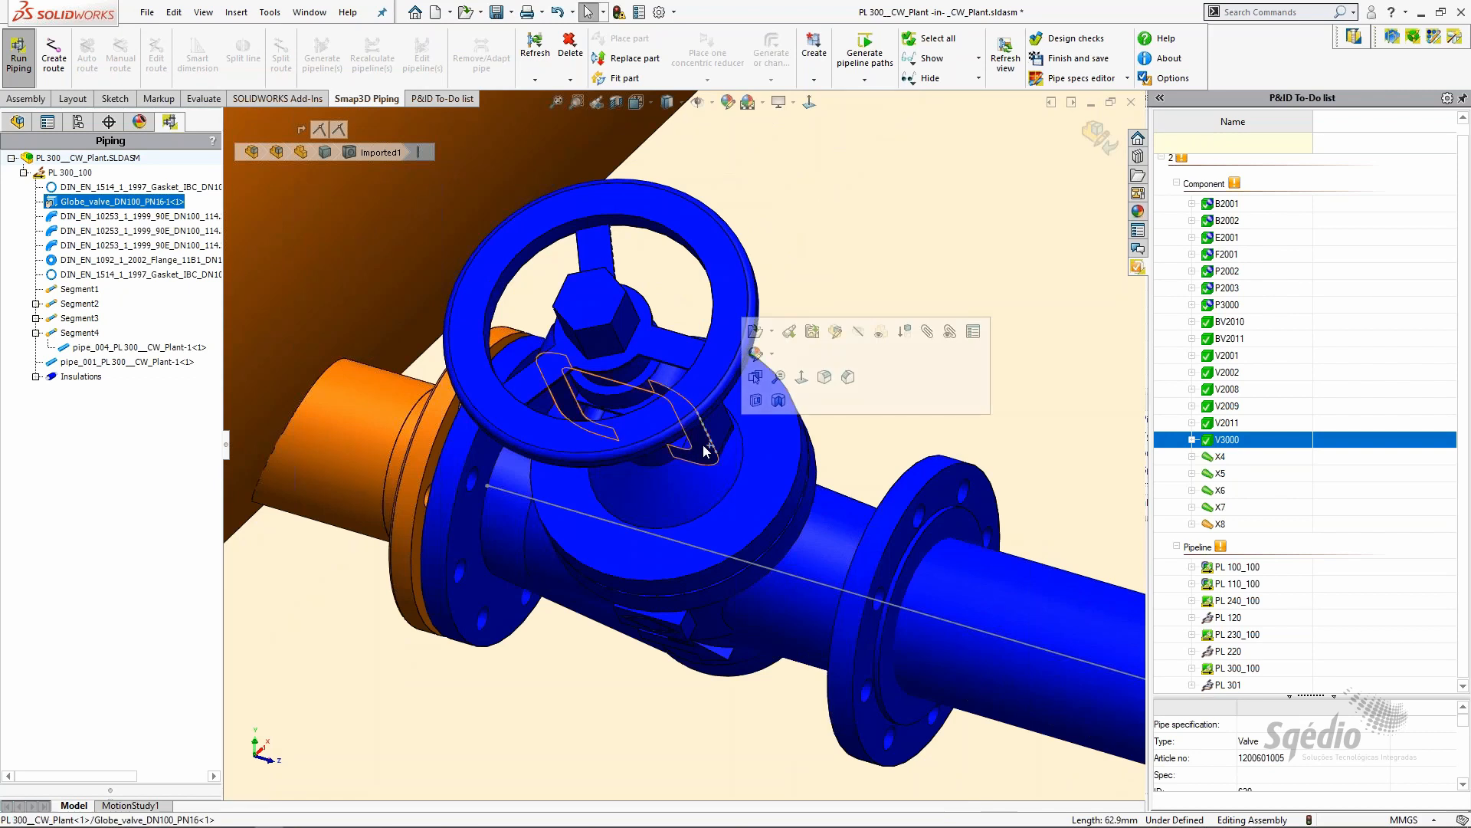
scroll(802, 527, "up", 7)
scroll(926, 546, "down", 4)
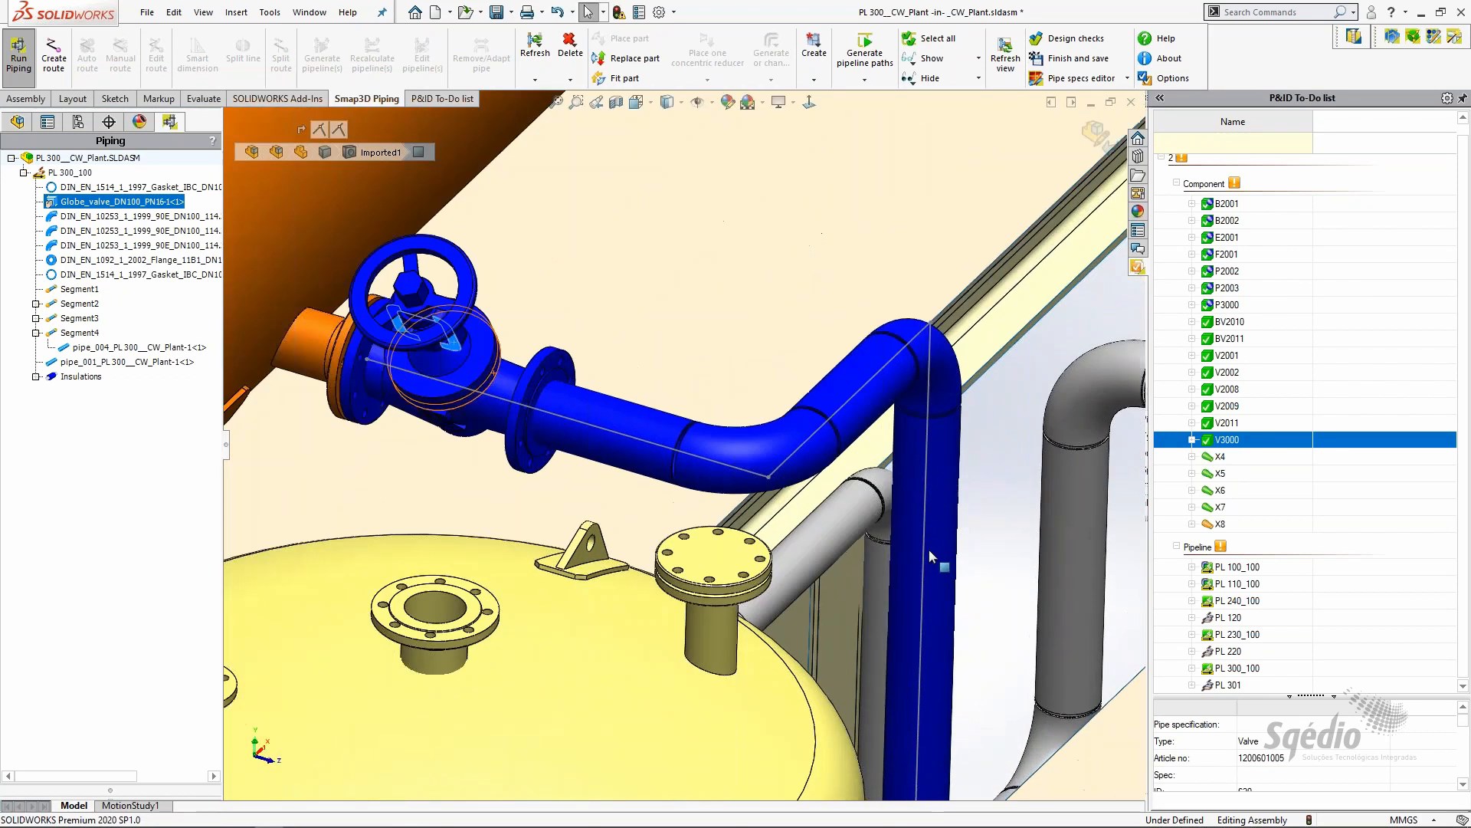
left_click(913, 531)
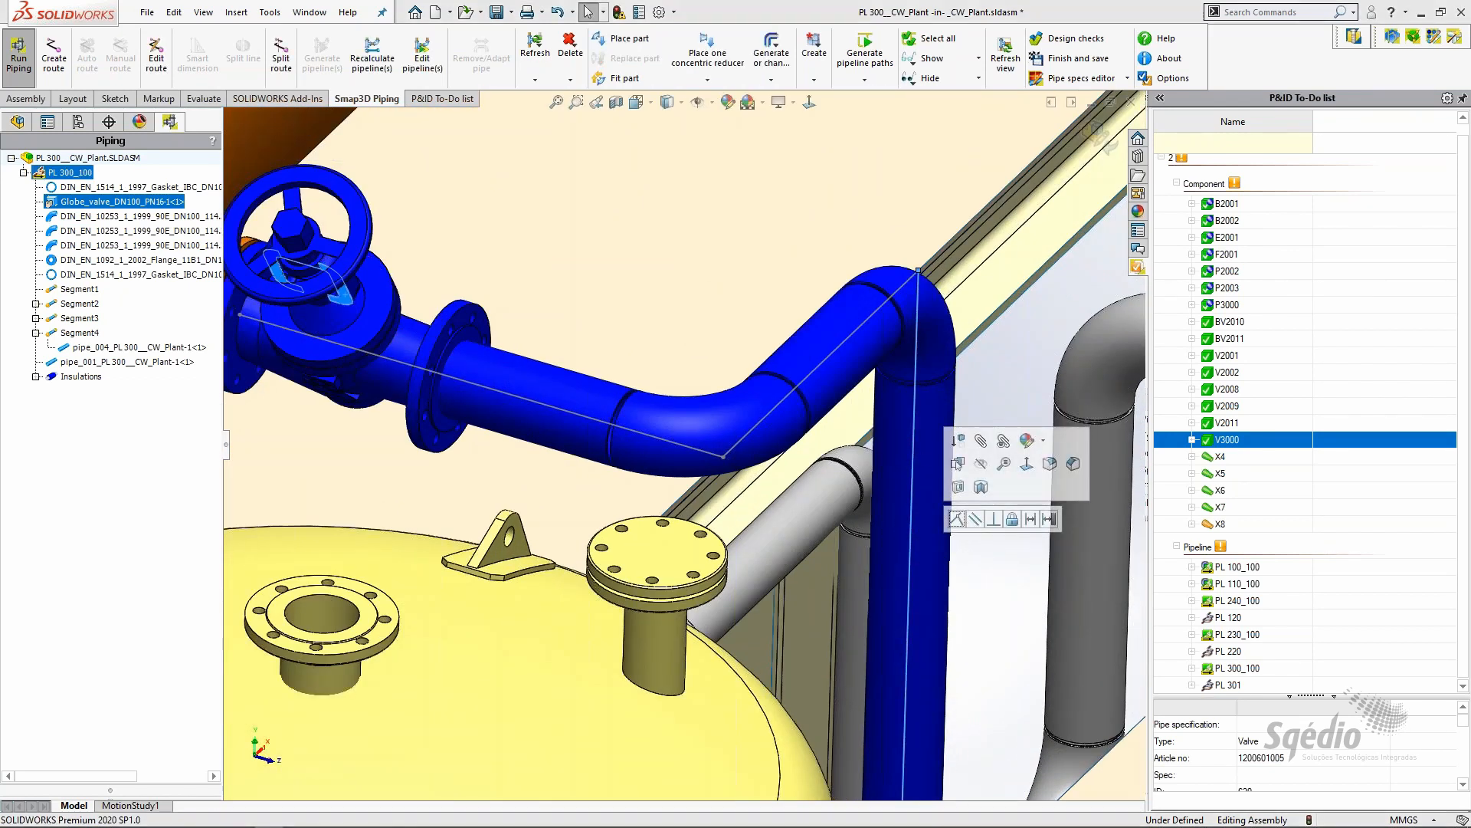
key("Escape")
scroll(619, 522, "up", 5)
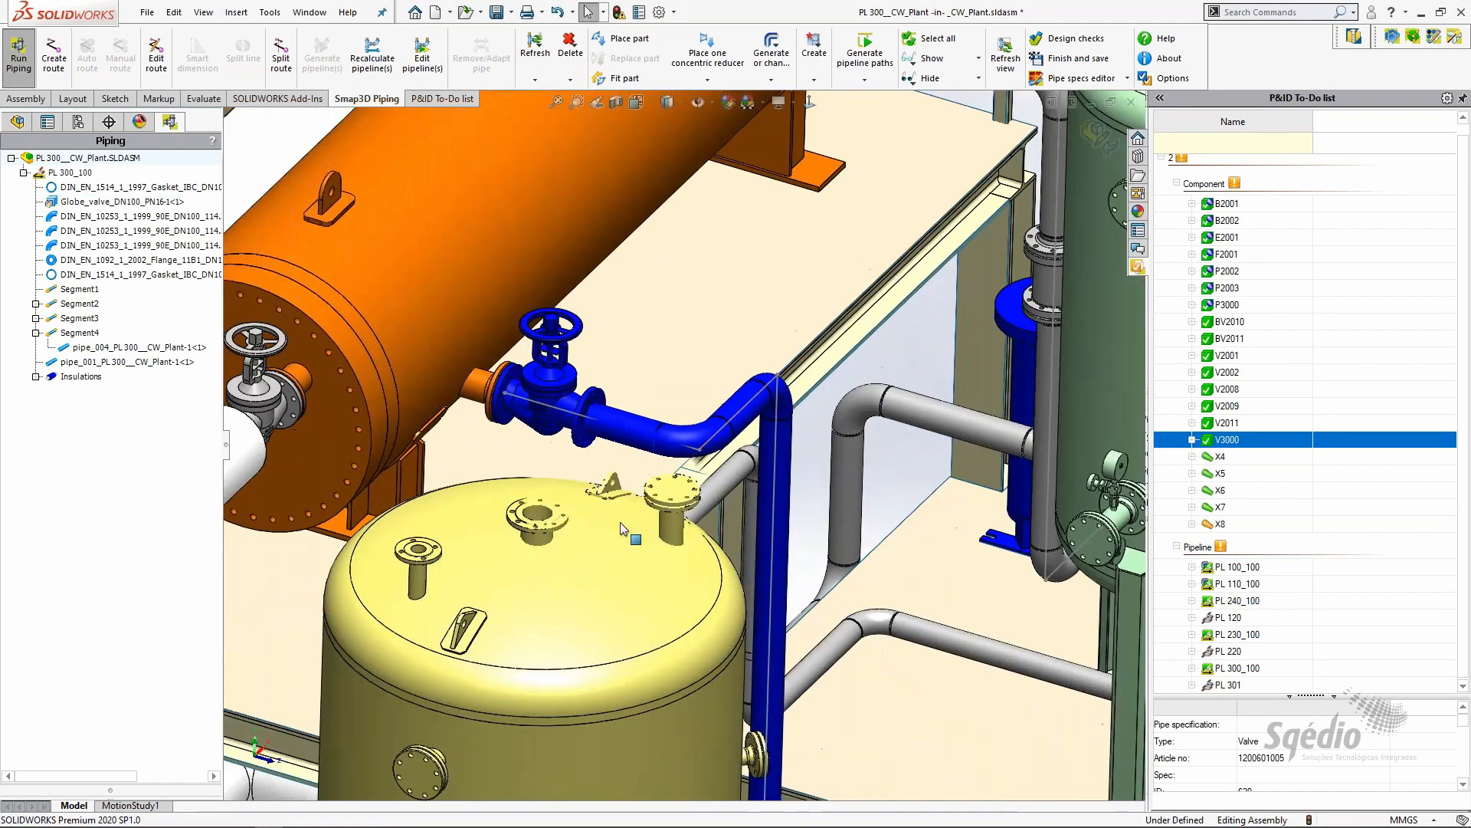
Recalculate the pipeline region around the Globe_valve_DN100_PN16 part in PL 300_100
scroll(563, 456, "down", 2)
scroll(563, 457, "up", 4)
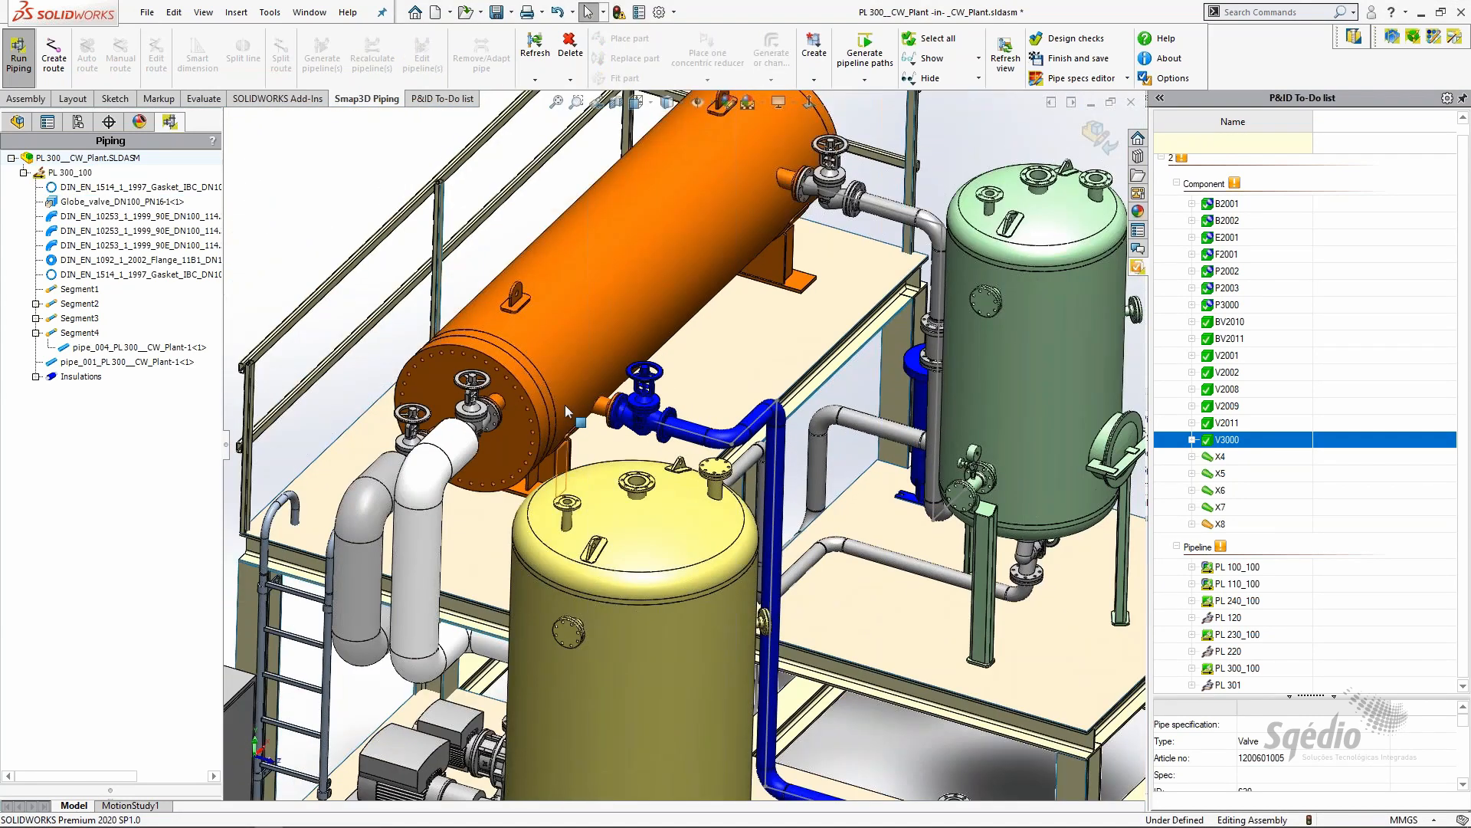
scroll(564, 405, "down", 7)
scroll(760, 445, "down", 3)
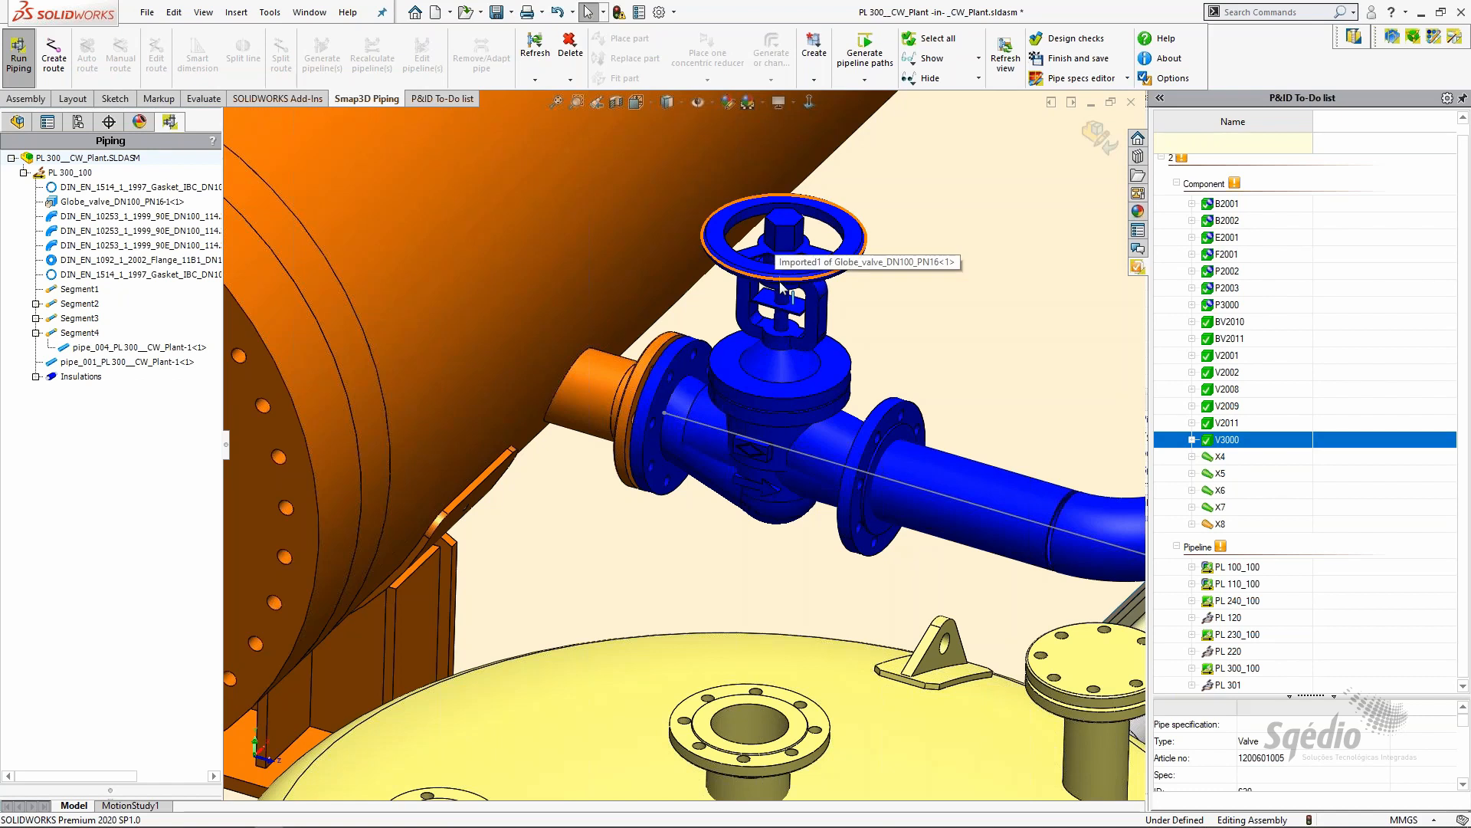
scroll(776, 411, "up", 3)
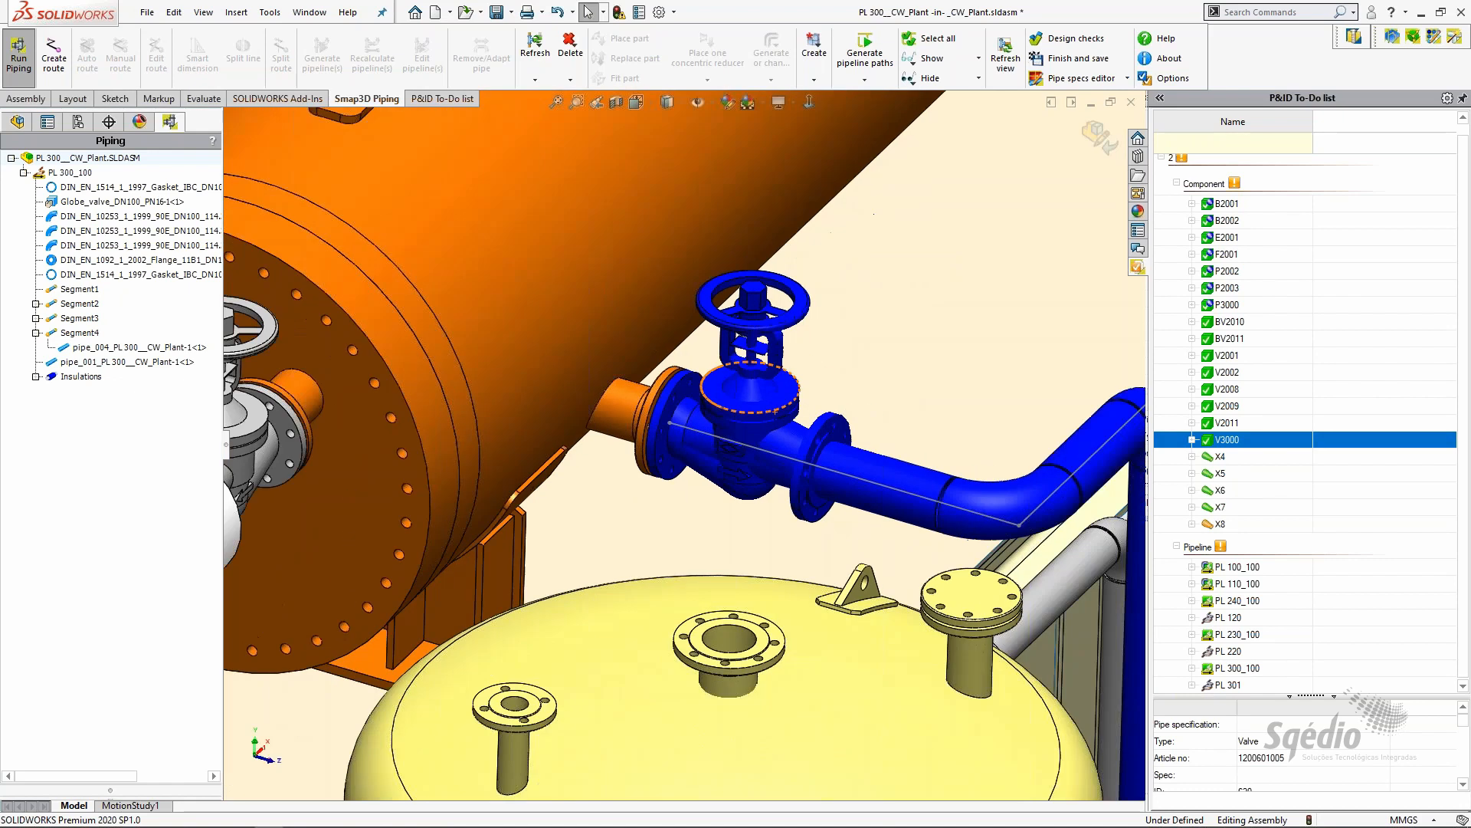
left_click(68, 203)
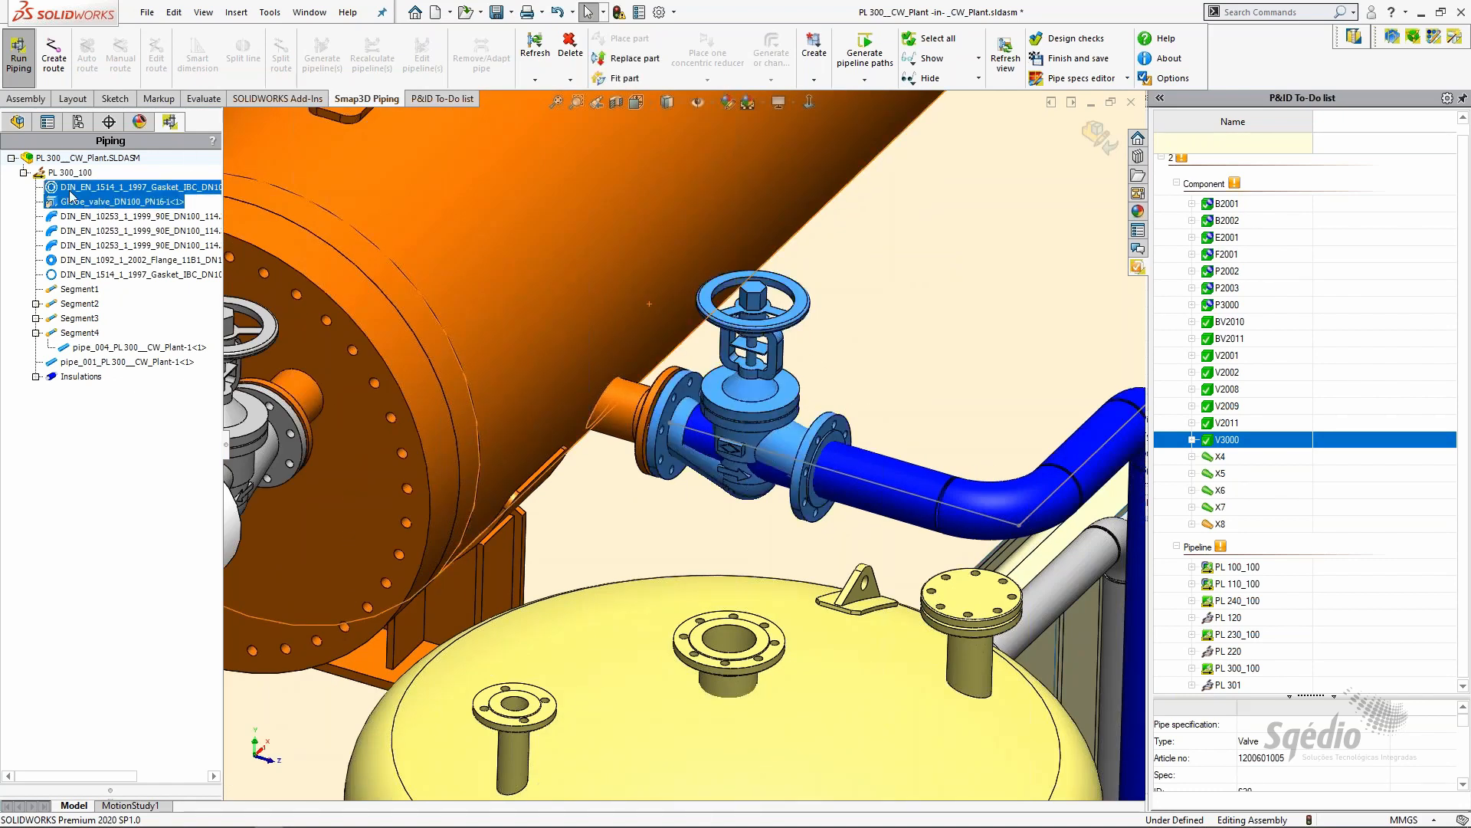
right_click(77, 204)
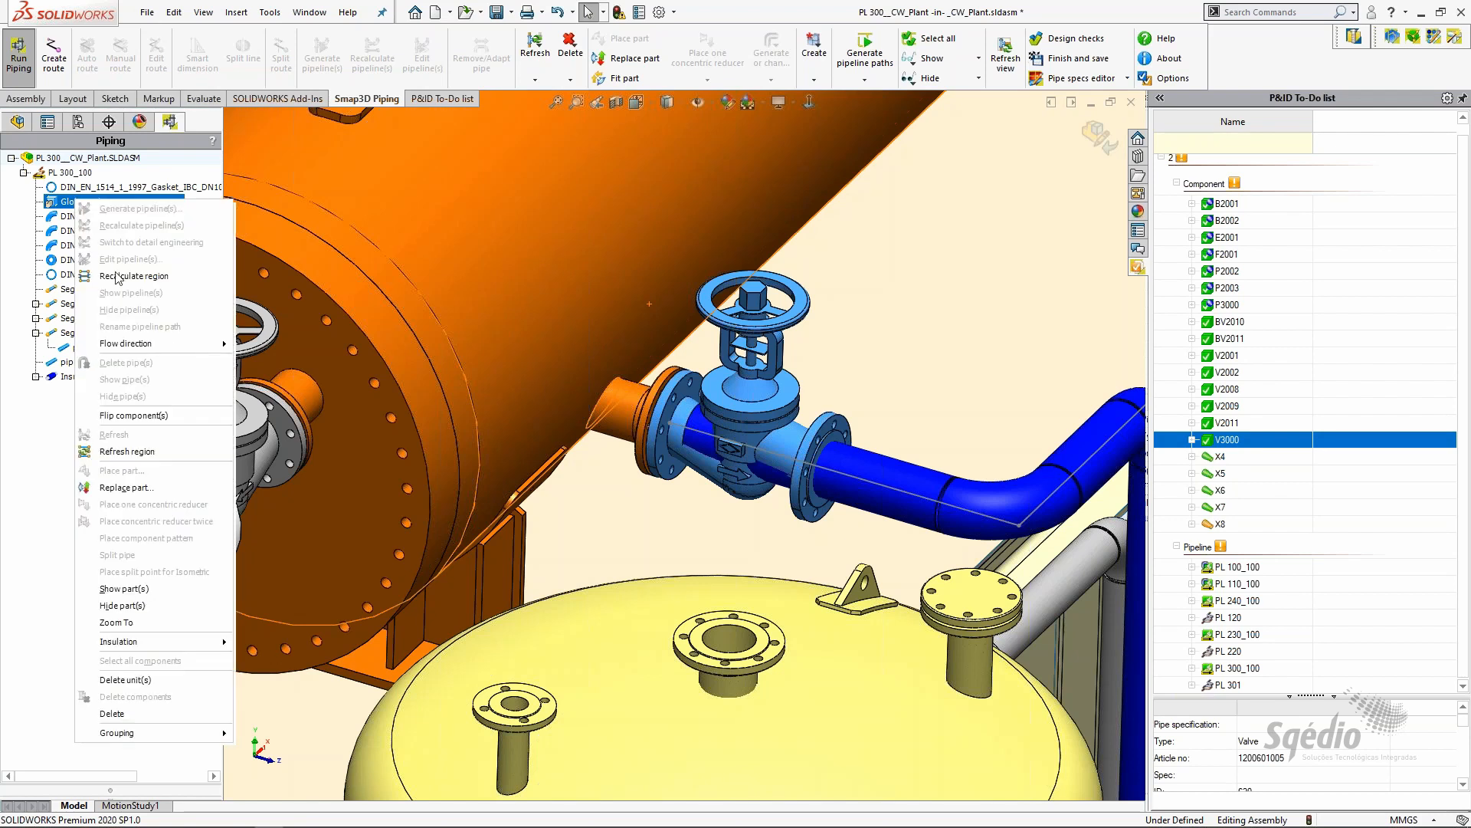
left_click(117, 276)
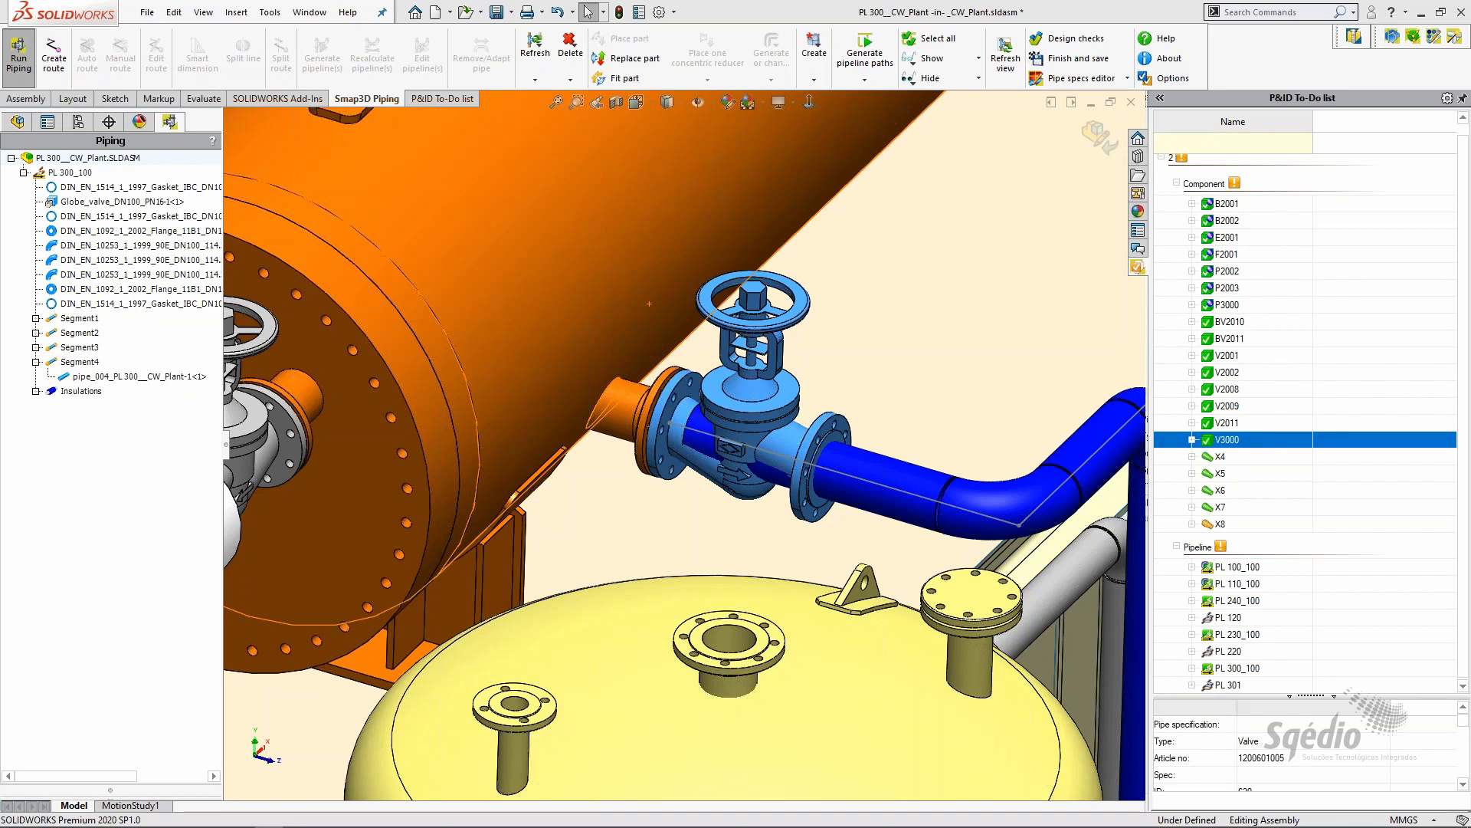
Generate the PL 300_100 isometric drawings with the Isometric tool, using the CAD assembly PL 300__CW_Plant.SLDASM as data source
scroll(751, 432, "down", 5)
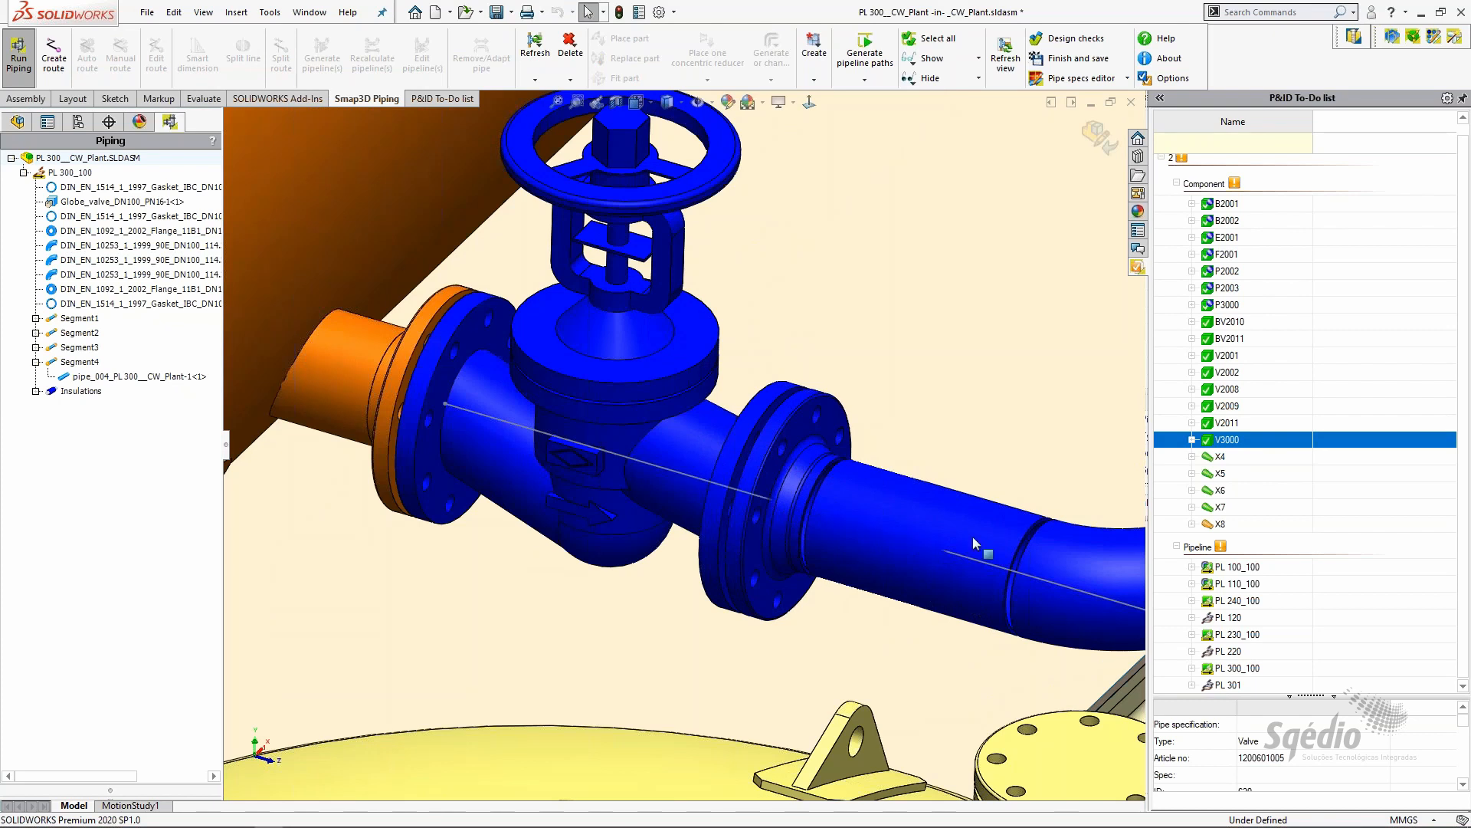
scroll(651, 541, "up", 10)
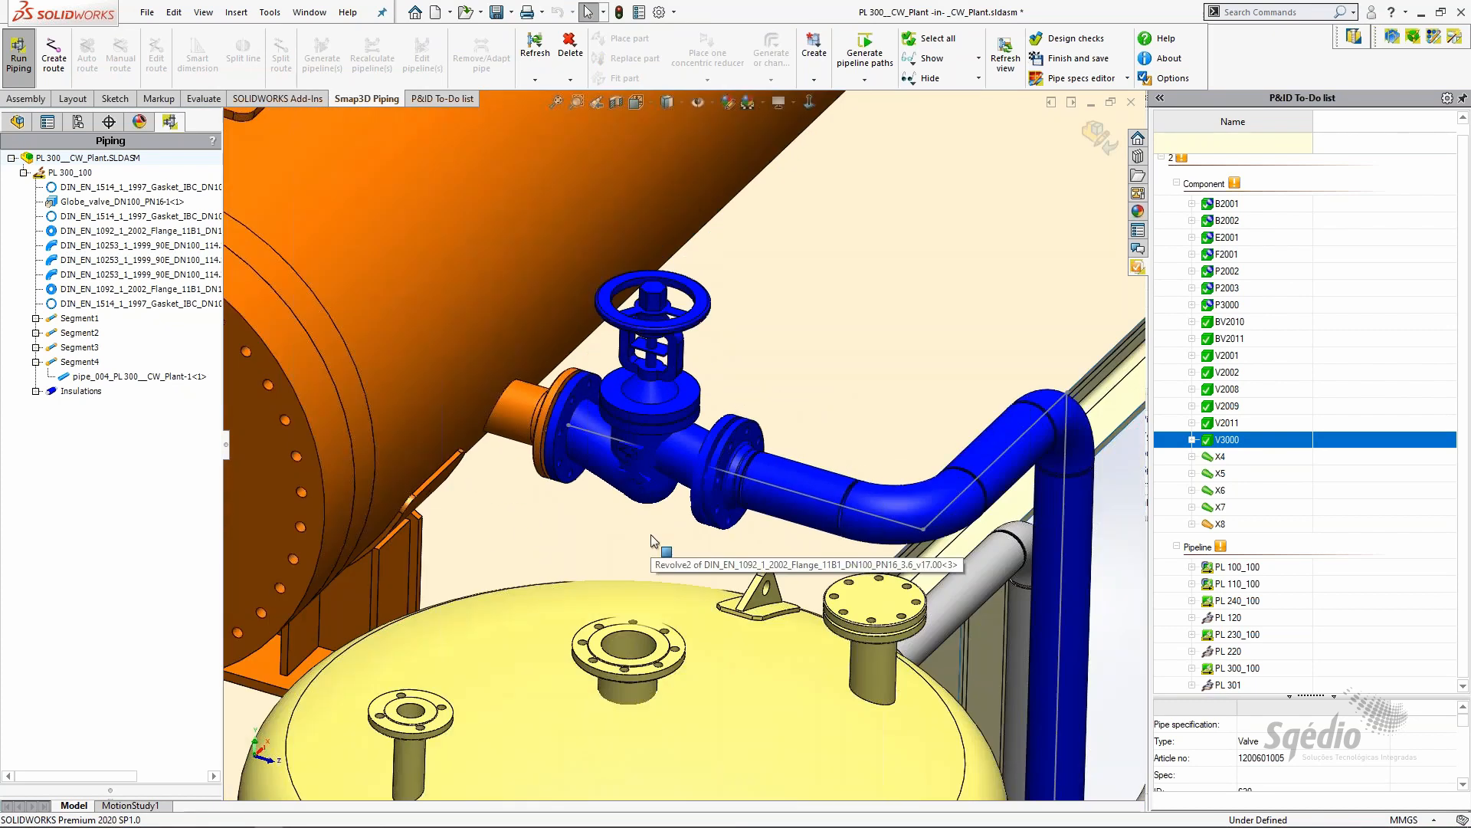
scroll(745, 645, "up", 2)
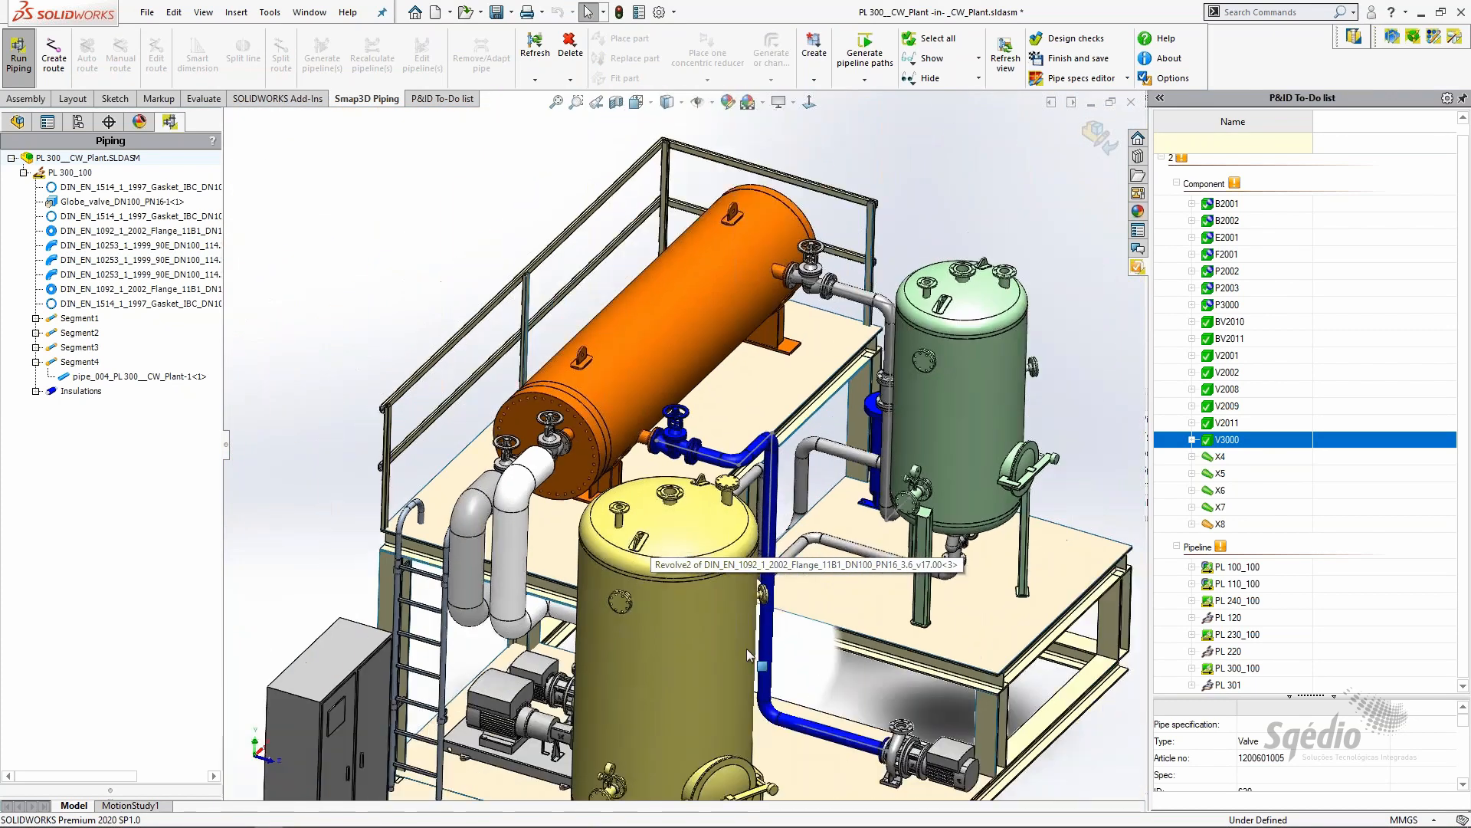
scroll(746, 648, "down", 4)
scroll(857, 682, "up", 2)
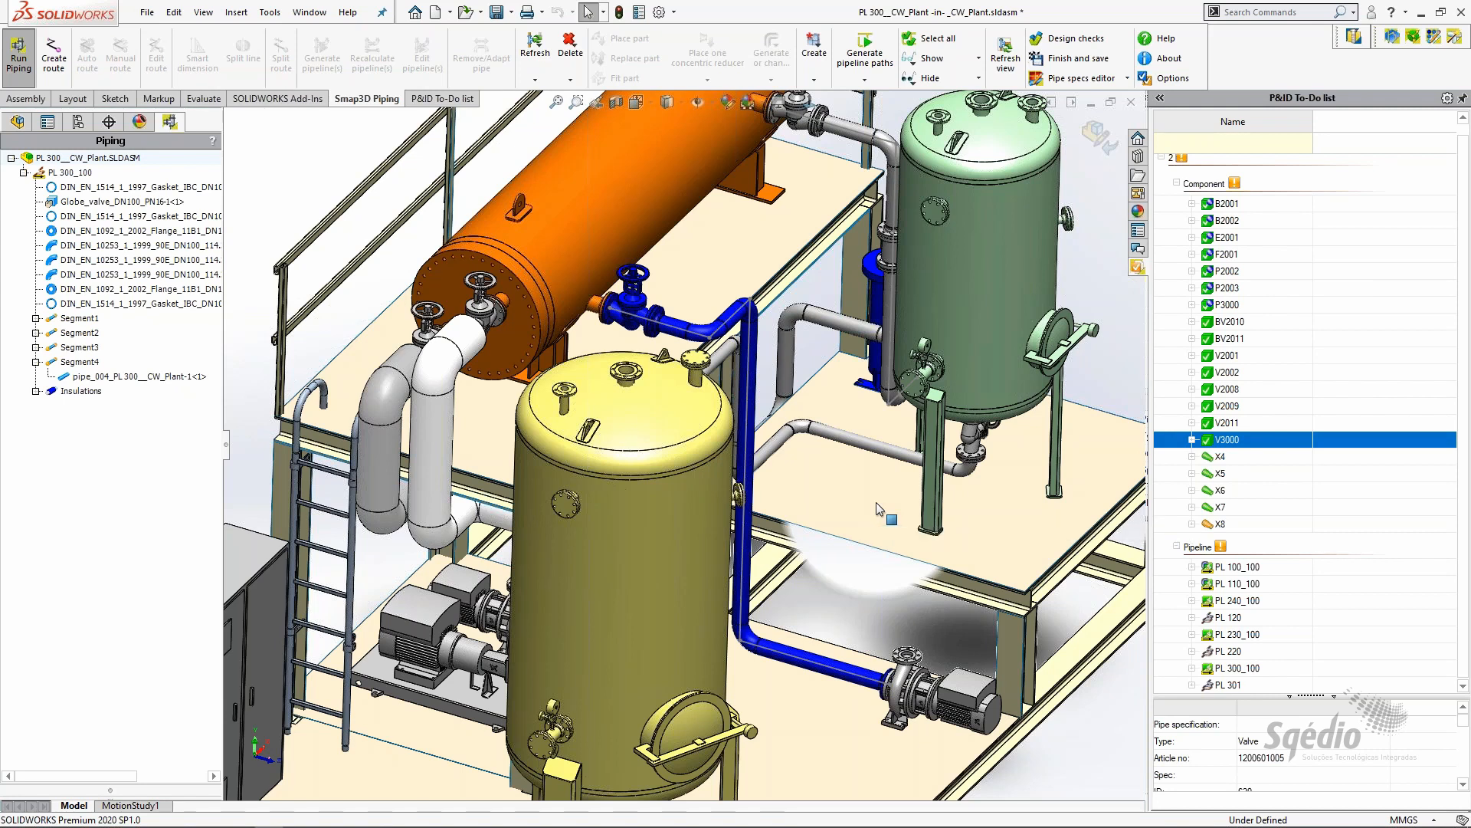
left_click(1392, 38)
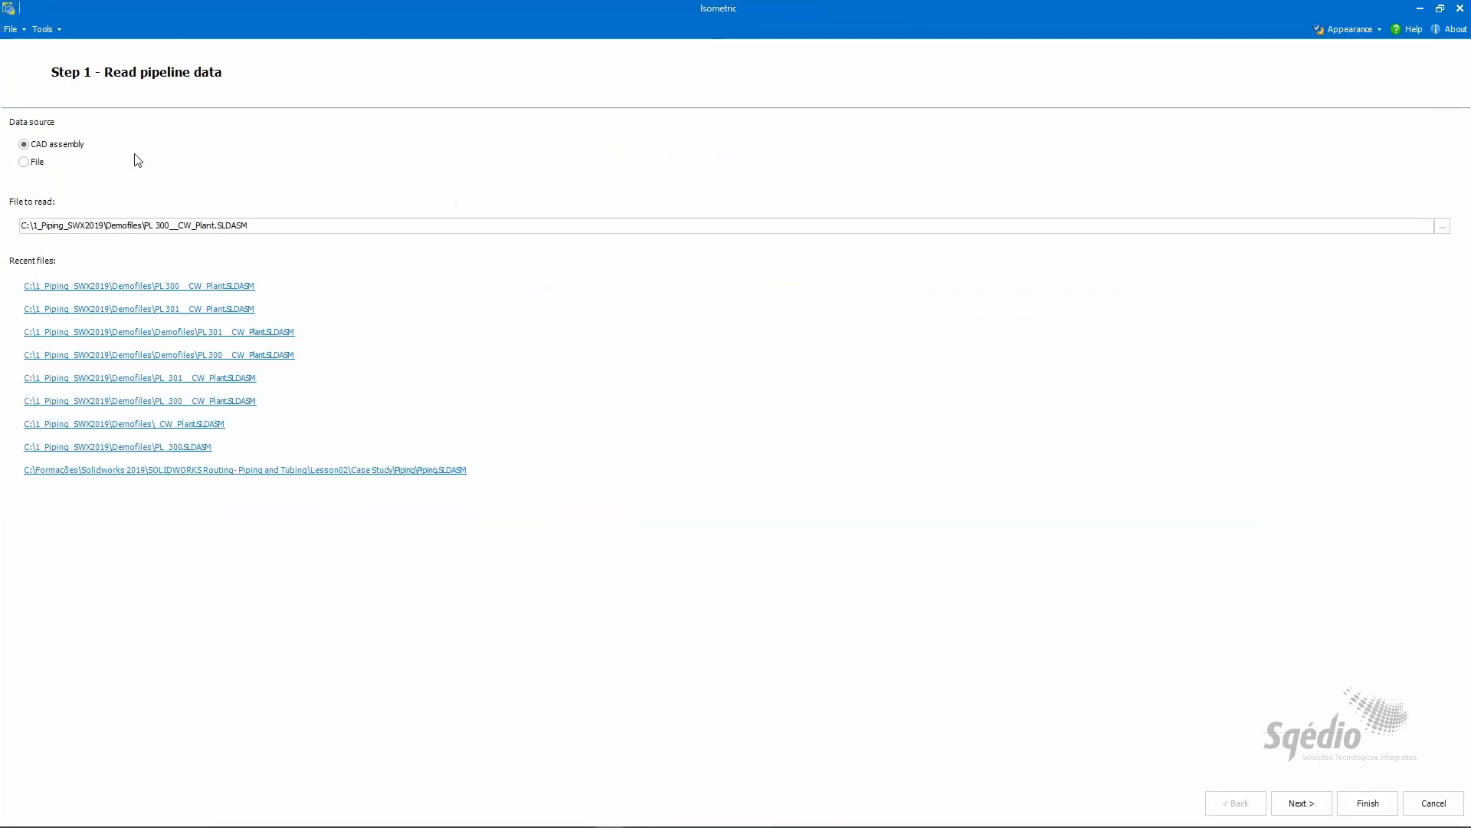
left_click(1303, 803)
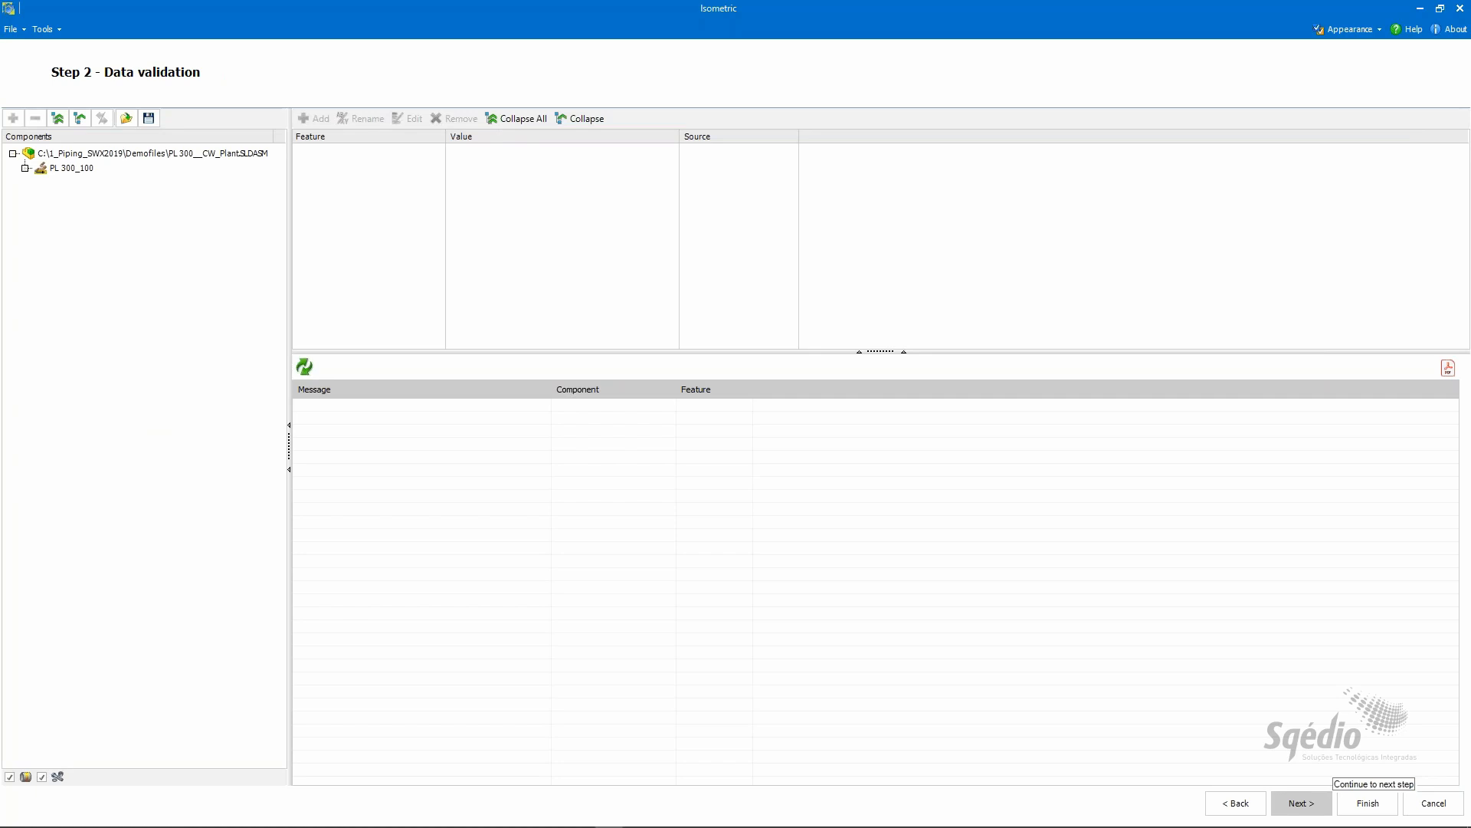
left_click(1302, 803)
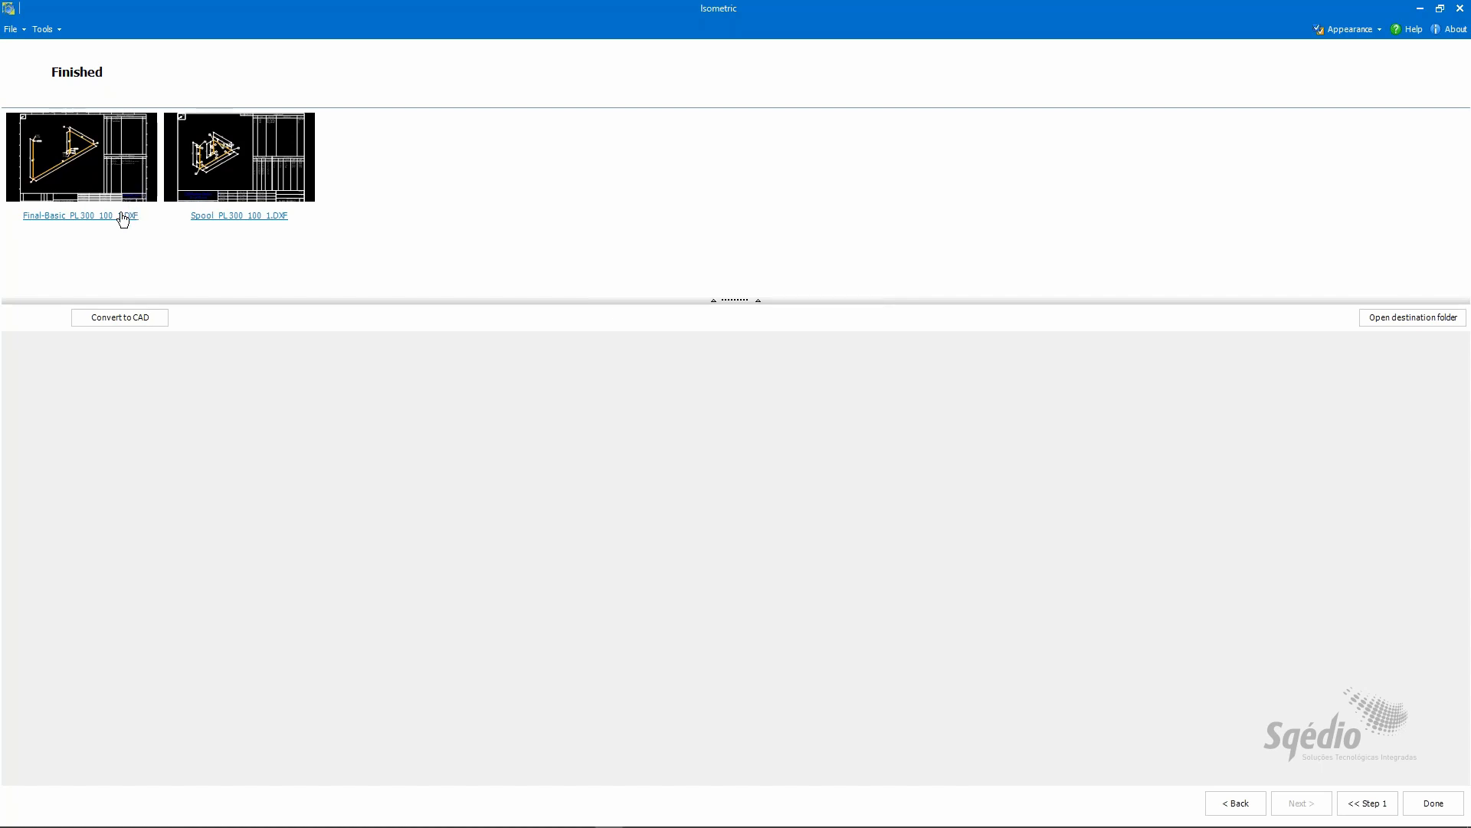
Open the Final-Basic_PL 300_100_1.DXF isometric in DraftSight and examine its pipe route and material lists
left_click(123, 217)
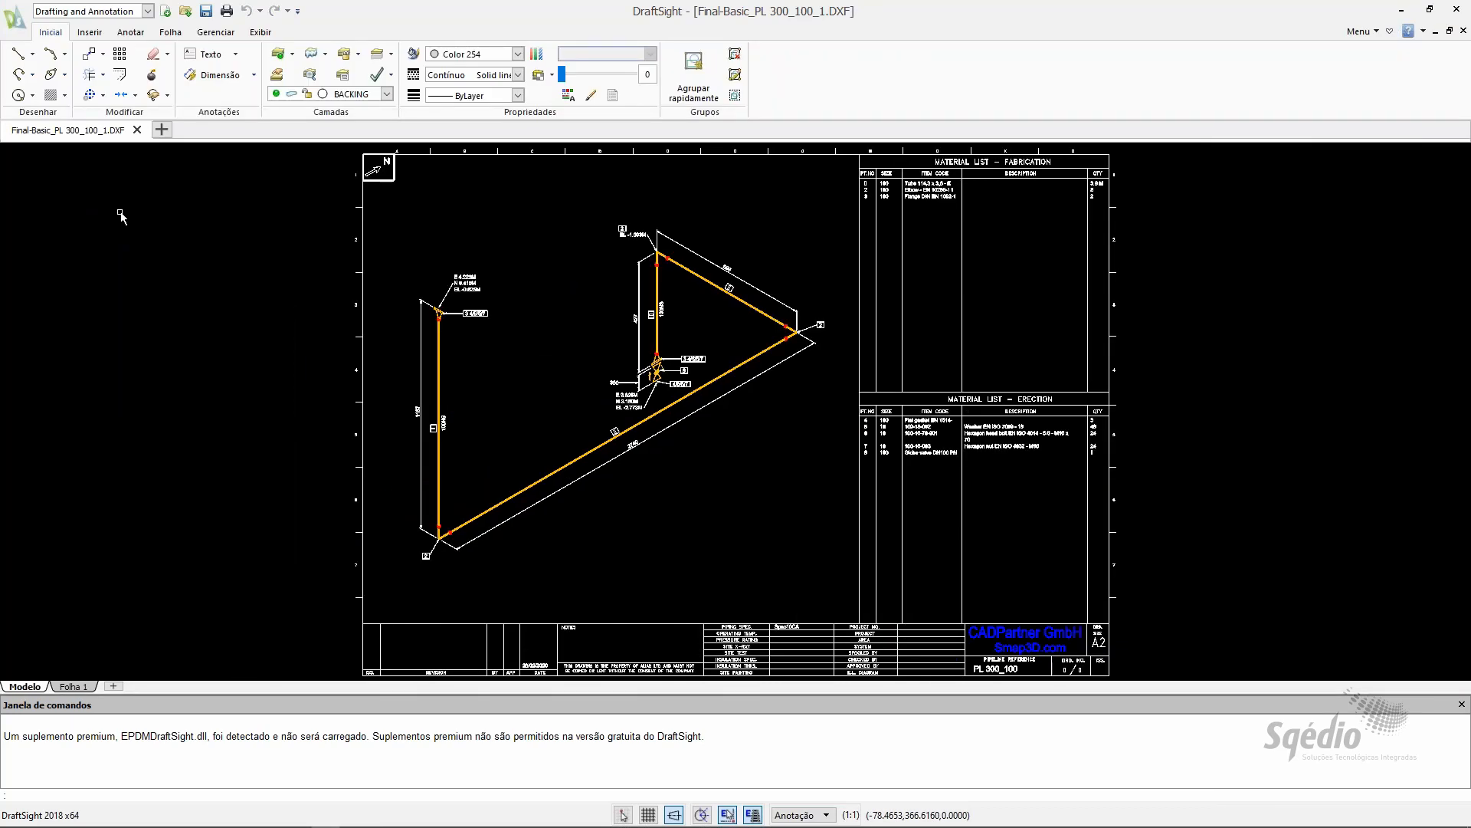
scroll(609, 249, "up", 1)
scroll(605, 291, "up", 1)
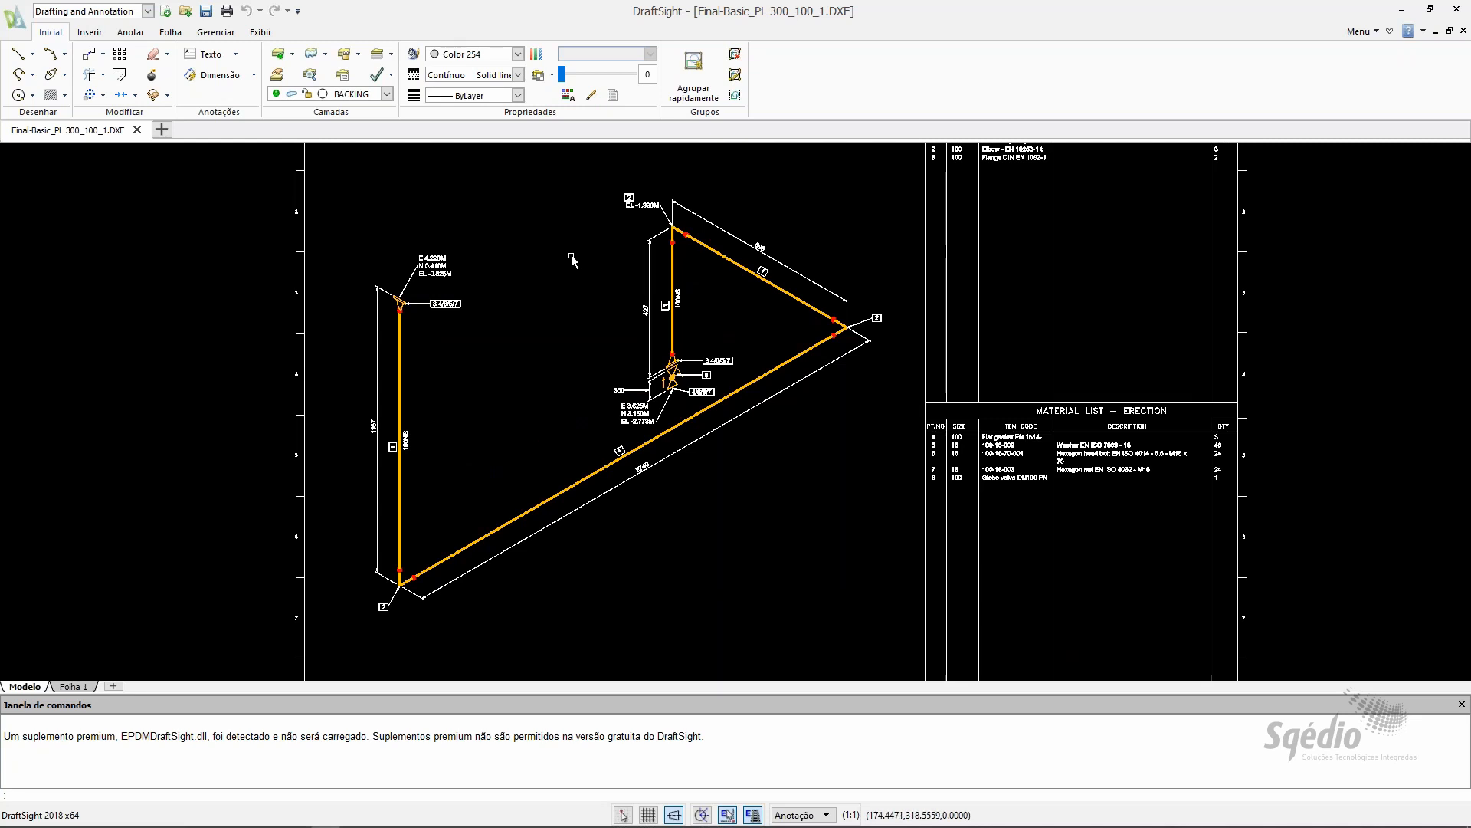
scroll(572, 259, "down", 2)
scroll(562, 309, "down", 1)
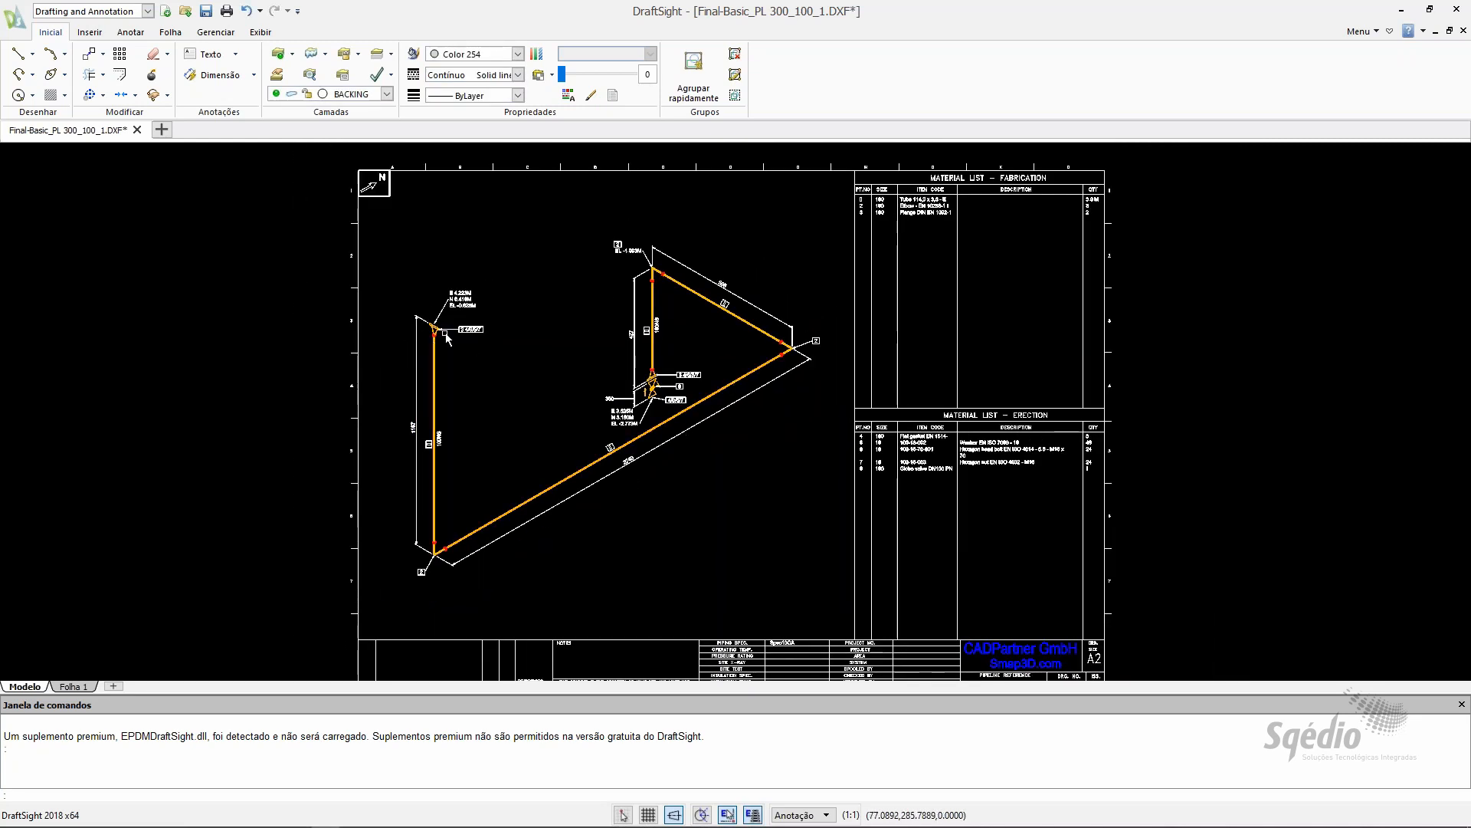
Examine the pipe lengths, end coordinates and valve V3000 location in the Final-Basic PL 300_100 isometric
scroll(451, 333, "down", 2)
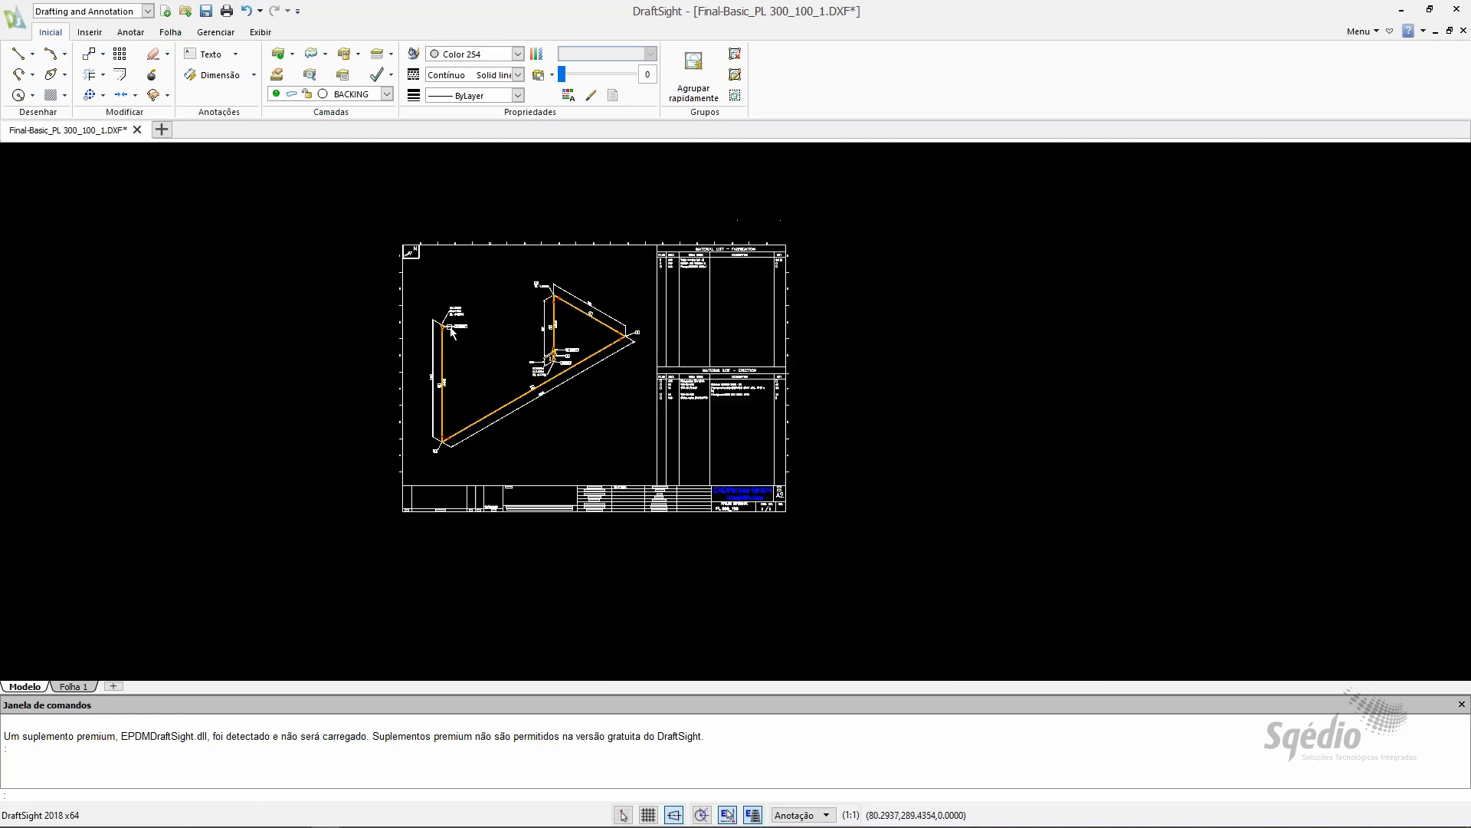
scroll(450, 332, "up", 5)
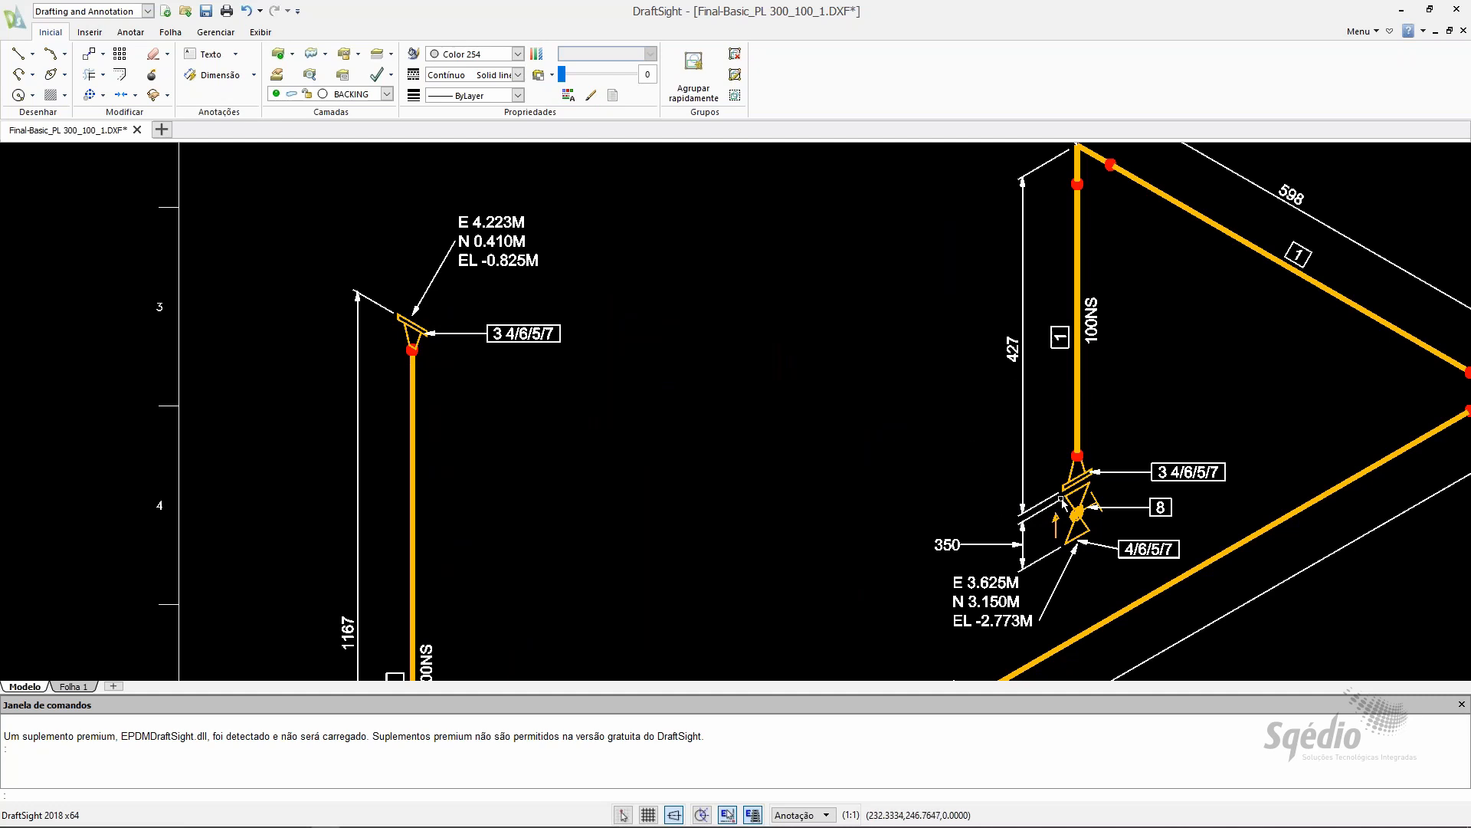
scroll(816, 492, "down", 4)
middle_click_drag(810, 576, 728, 475)
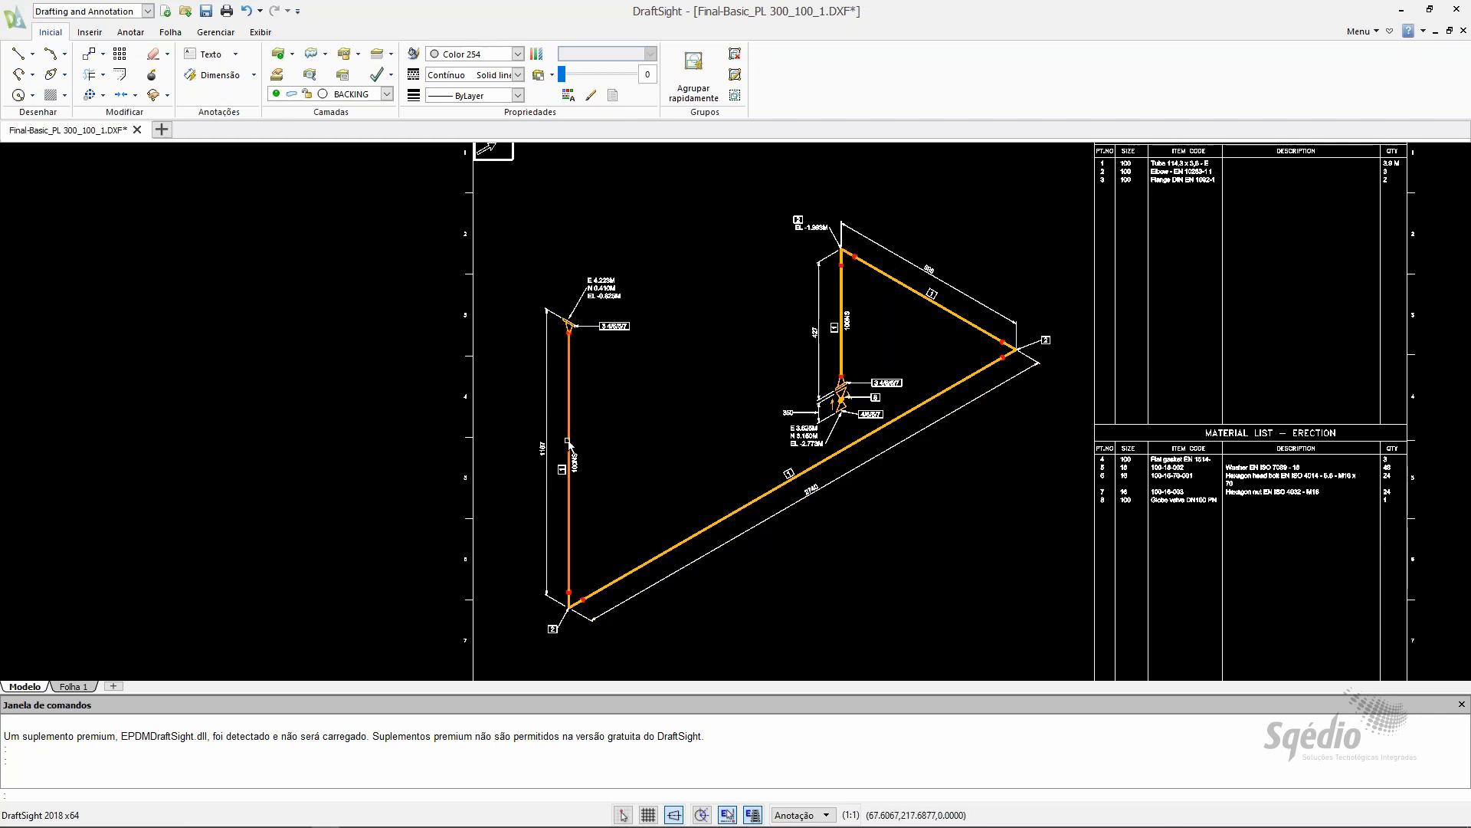
scroll(568, 443, "up", 2)
scroll(546, 450, "up", 2)
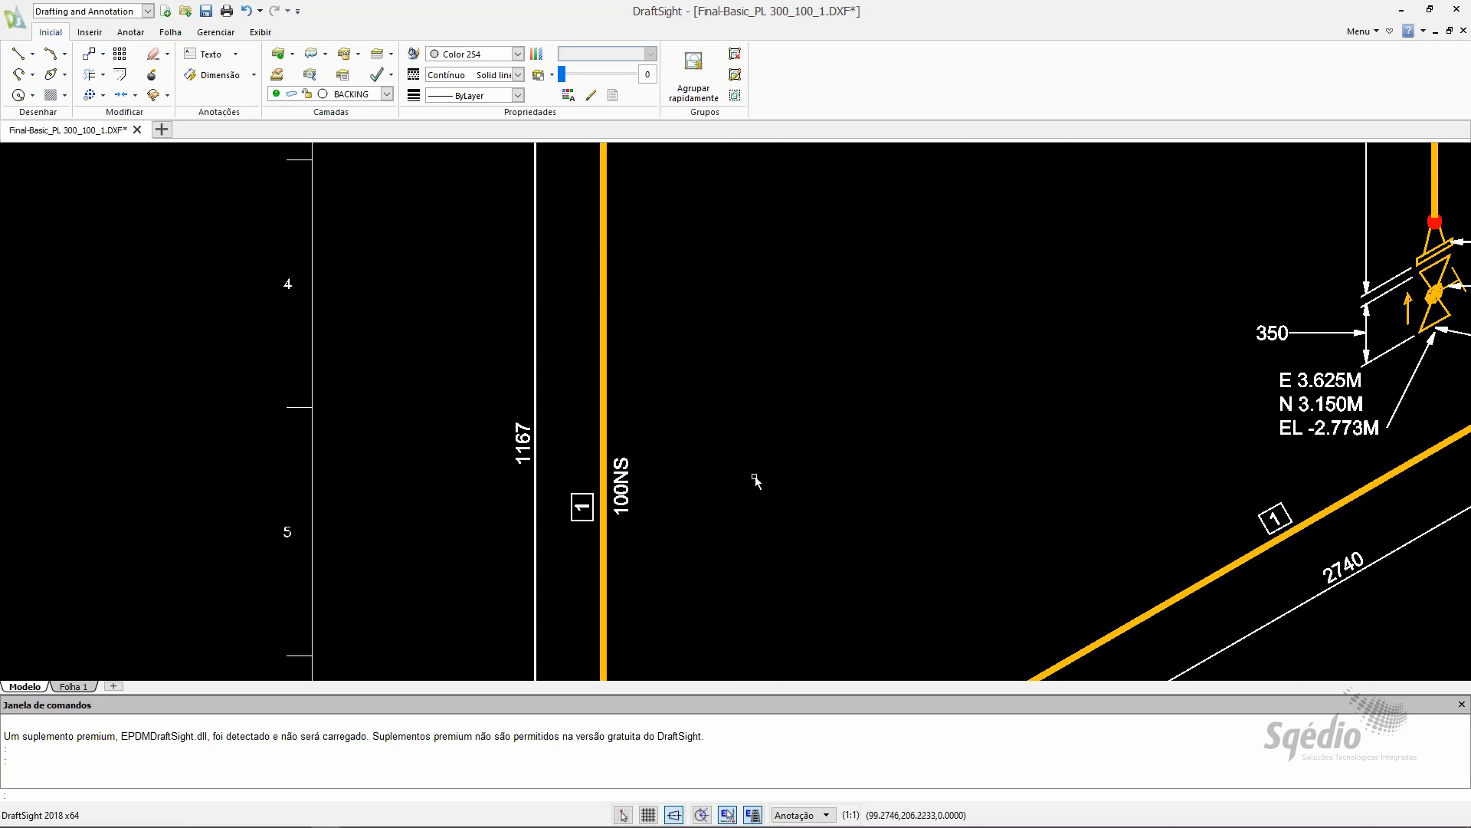
scroll(844, 473, "down", 3)
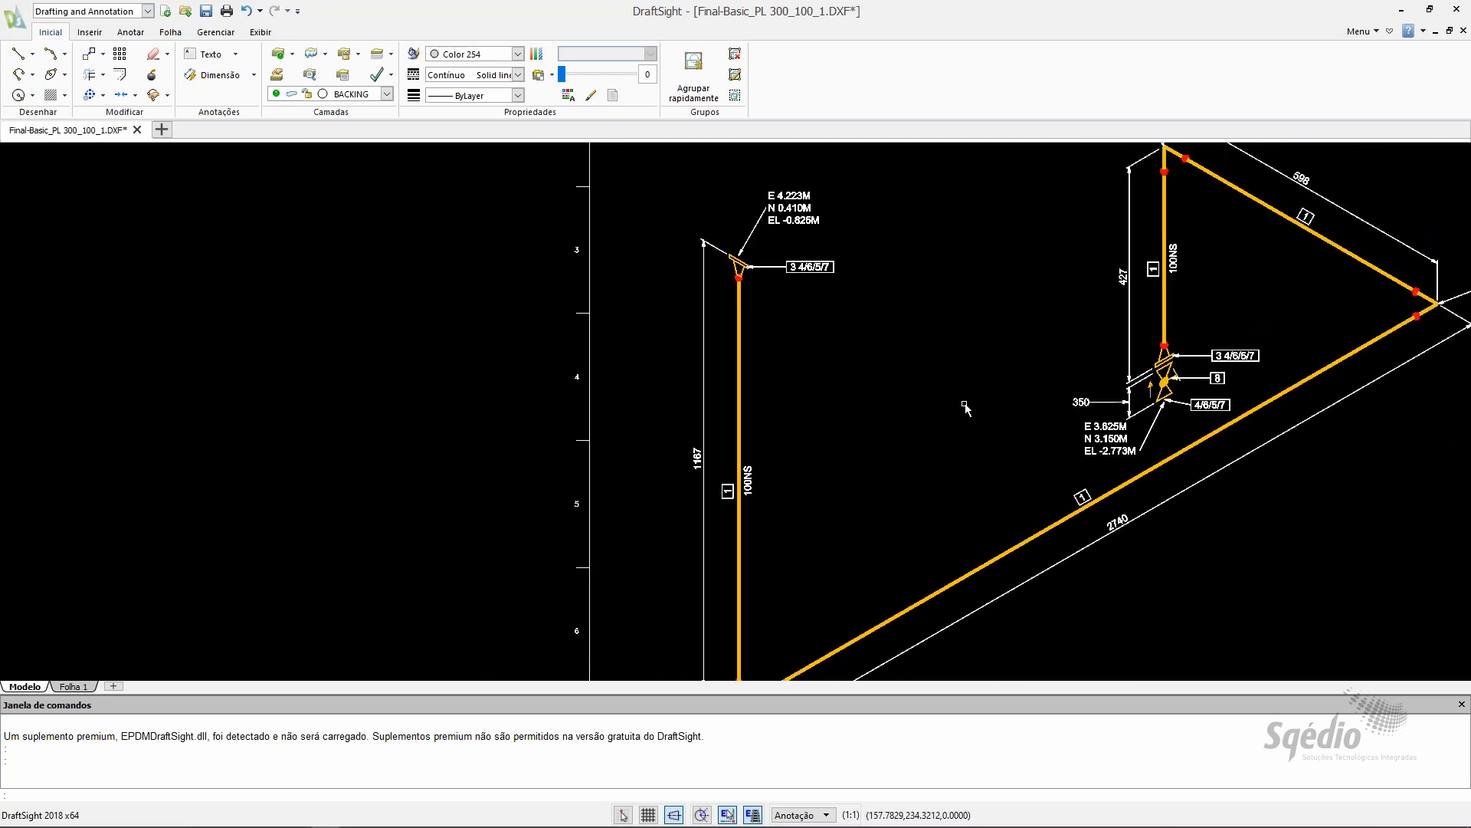
middle_click_drag(944, 419, 749, 439)
scroll(906, 476, "down", 3)
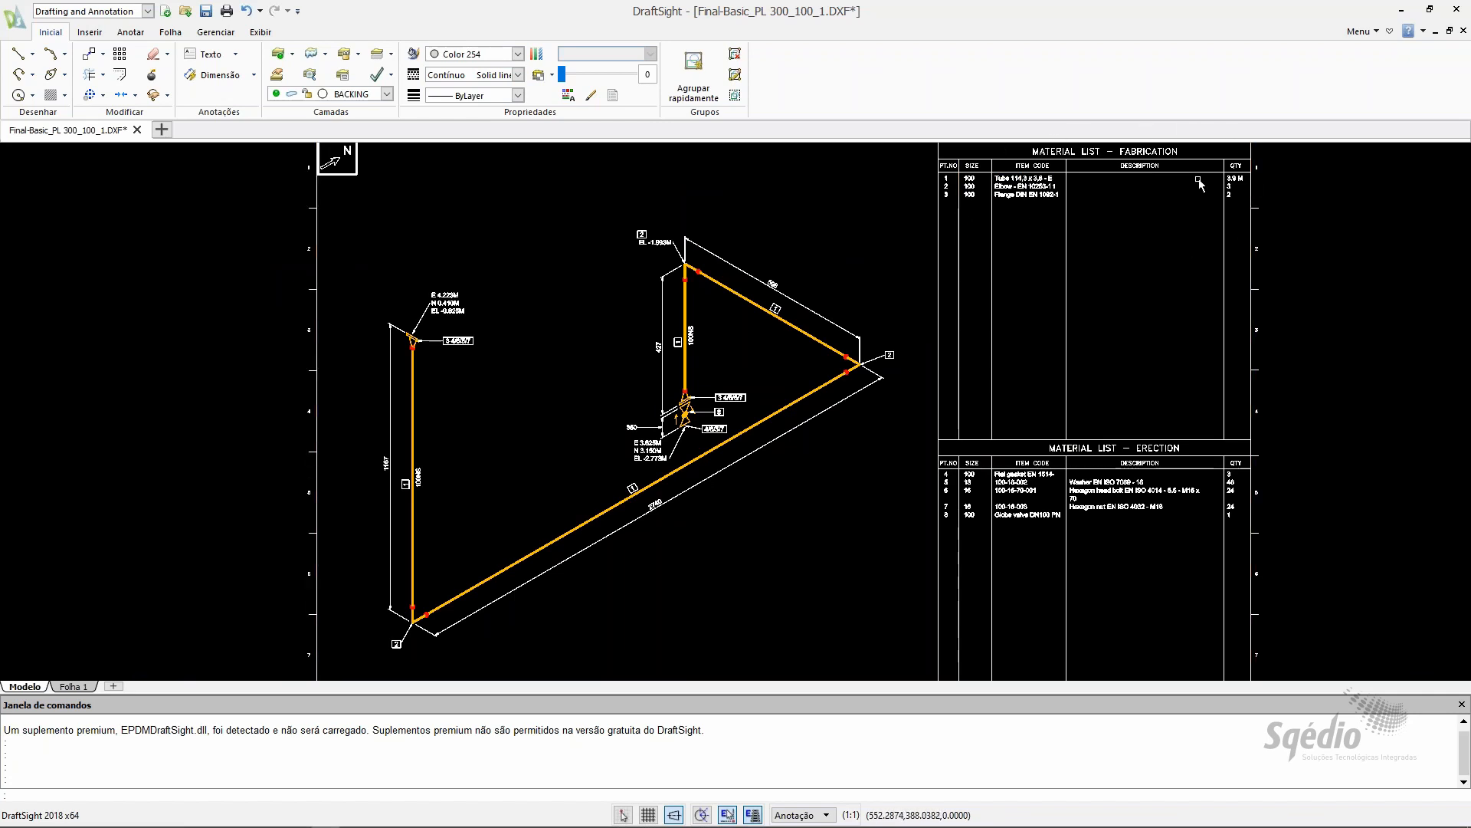
Check the fabrication material quantities in the Final-Basic isometric and close the drawing without saving changes
scroll(1200, 187, "up", 2)
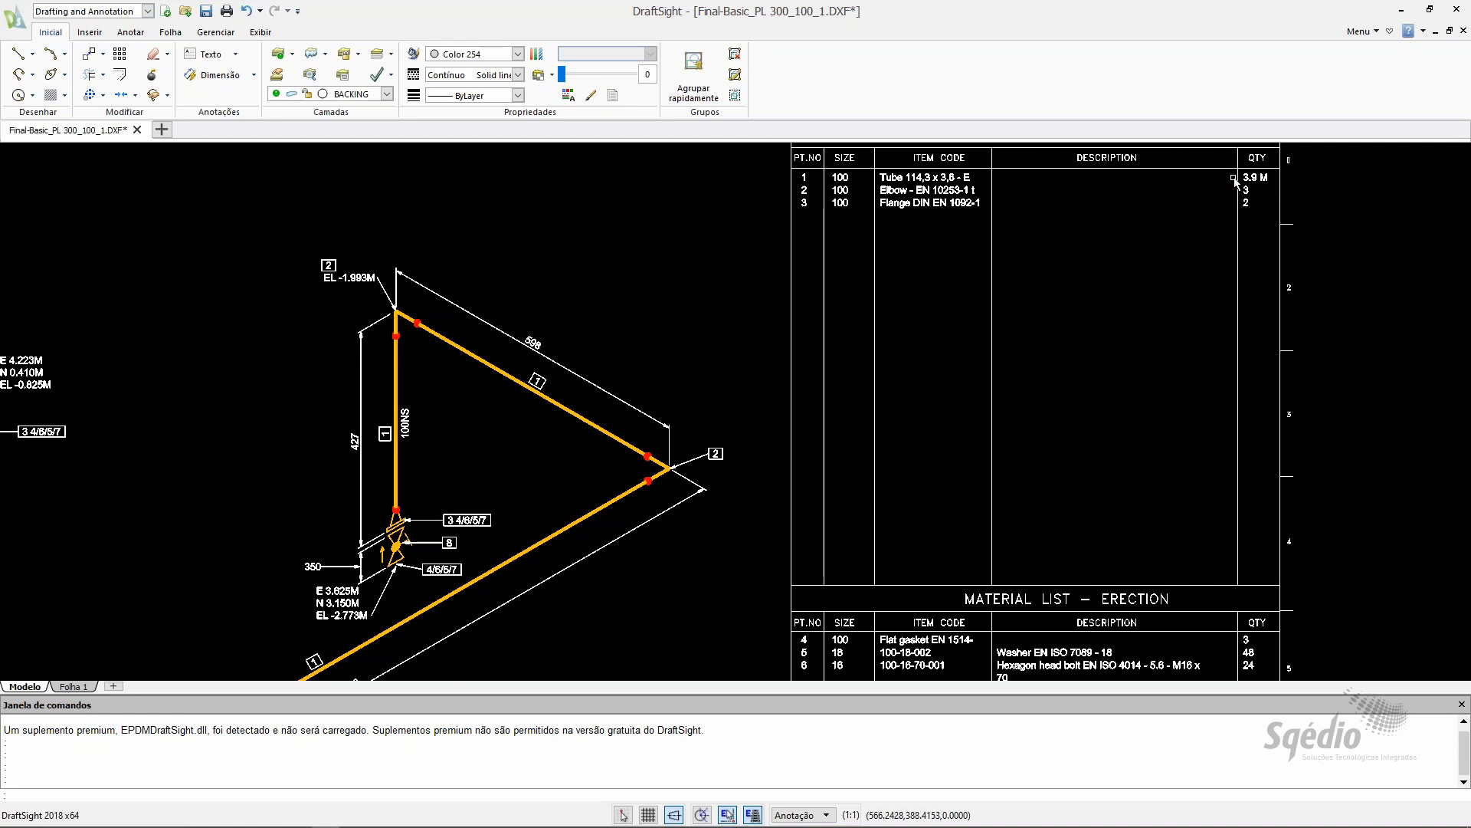
scroll(880, 416, "up", 3)
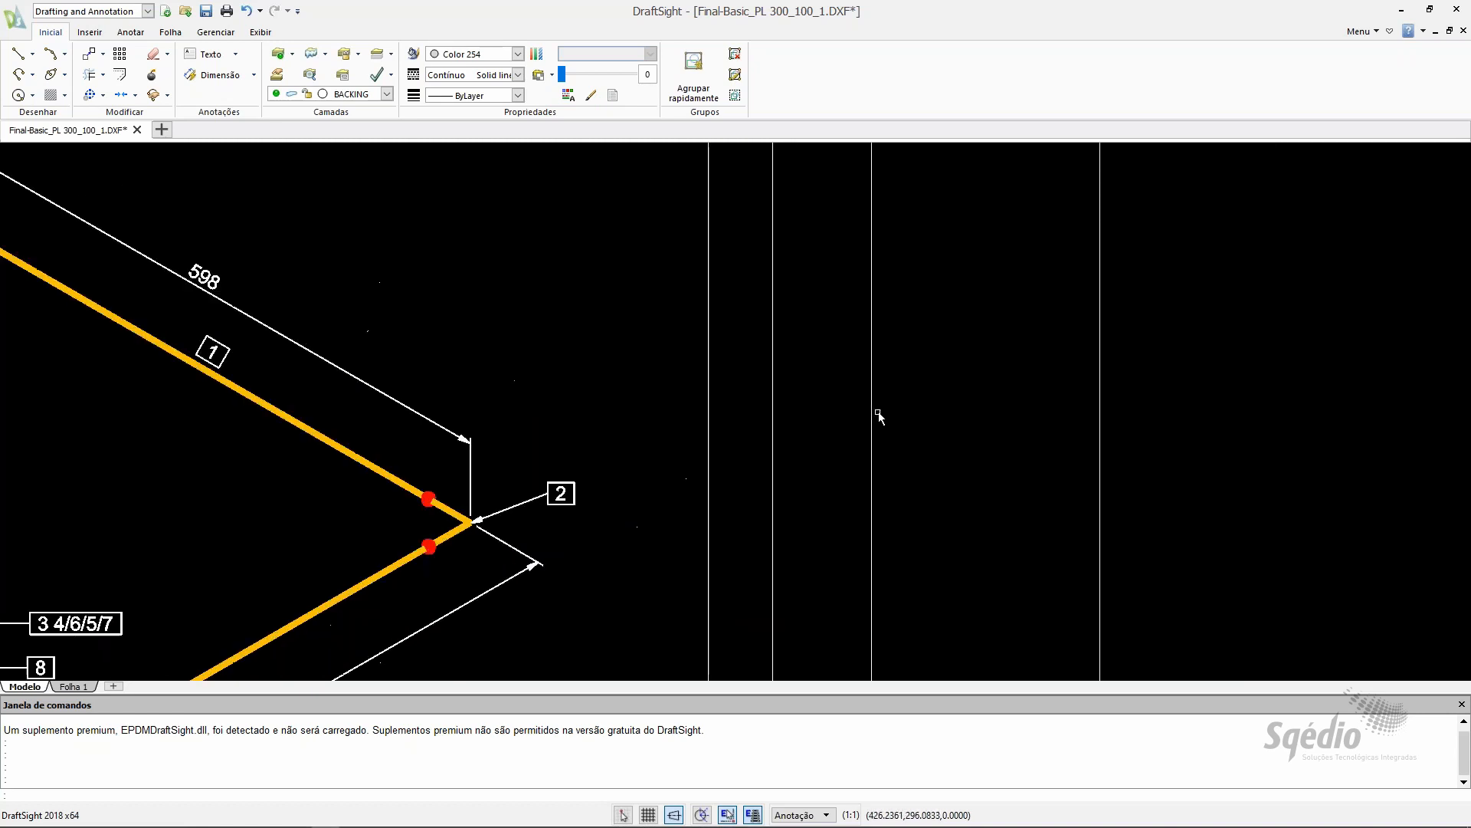
scroll(811, 437, "down", 7)
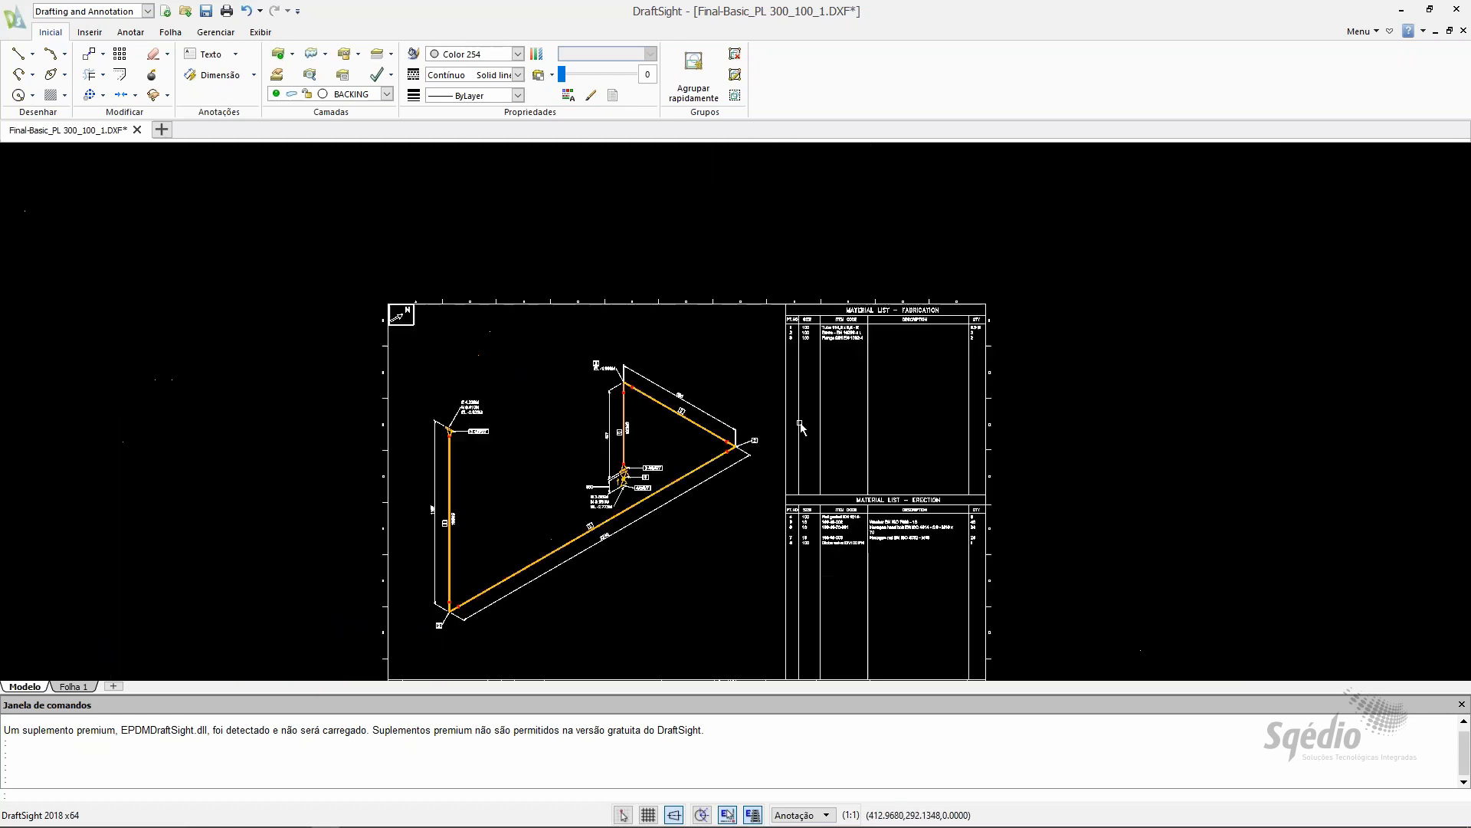
left_click(1456, 10)
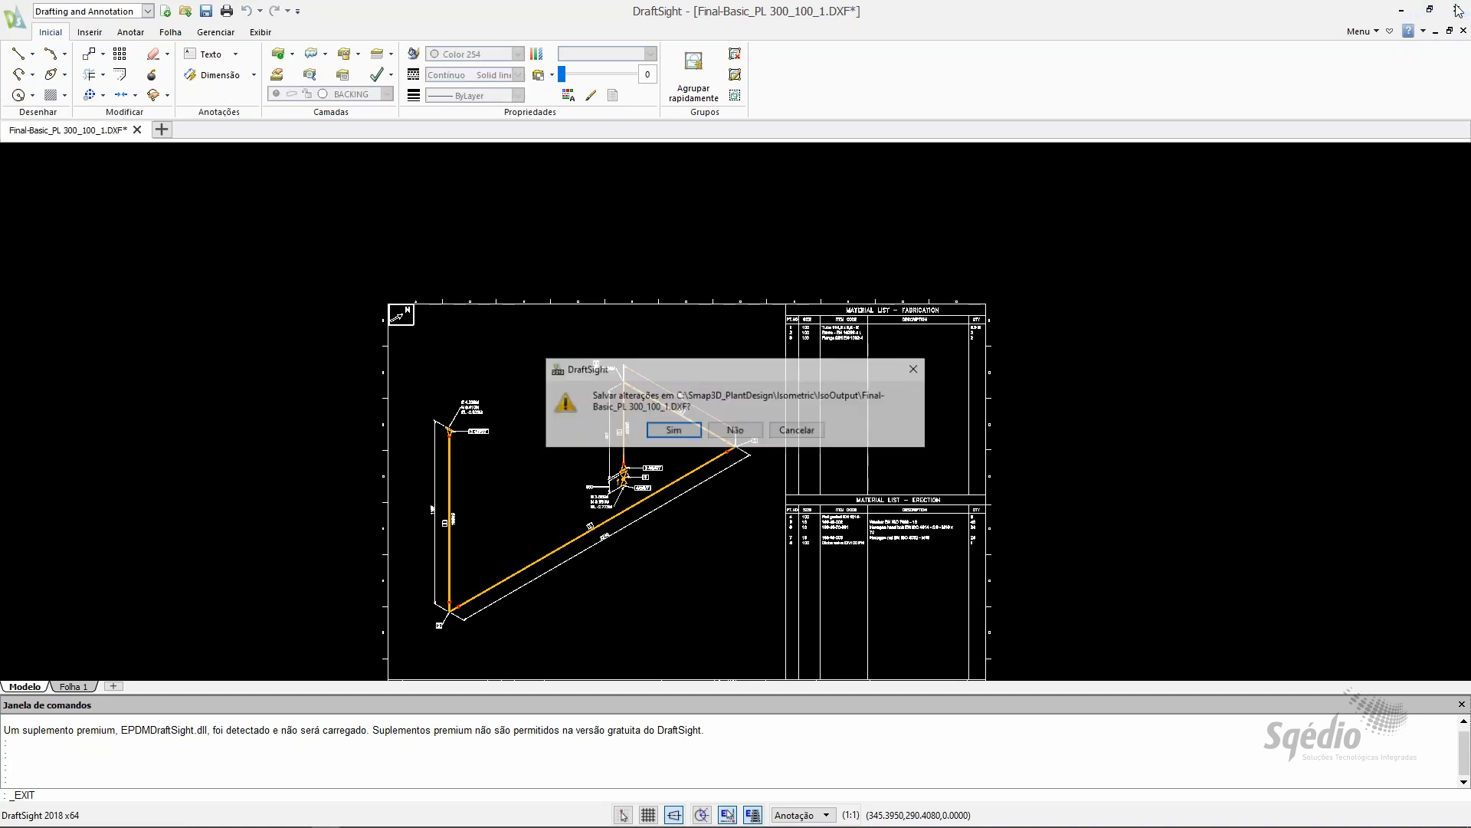
left_click(755, 430)
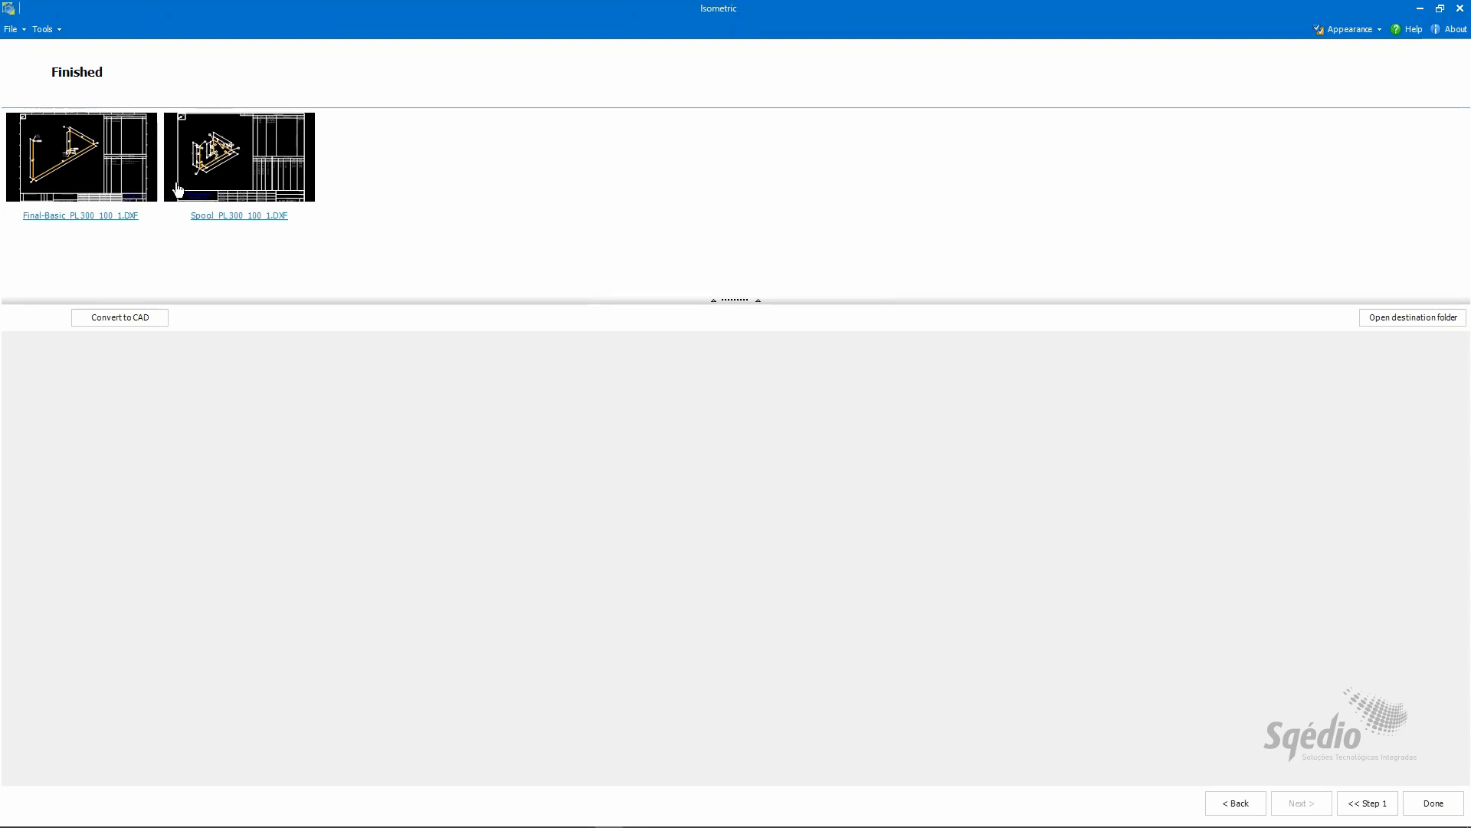
Open the Spool_PL 300_100_1.DXF drawing and examine its weld numbers, cut pieces, welds summary, cutting list and material list
double_click(216, 164)
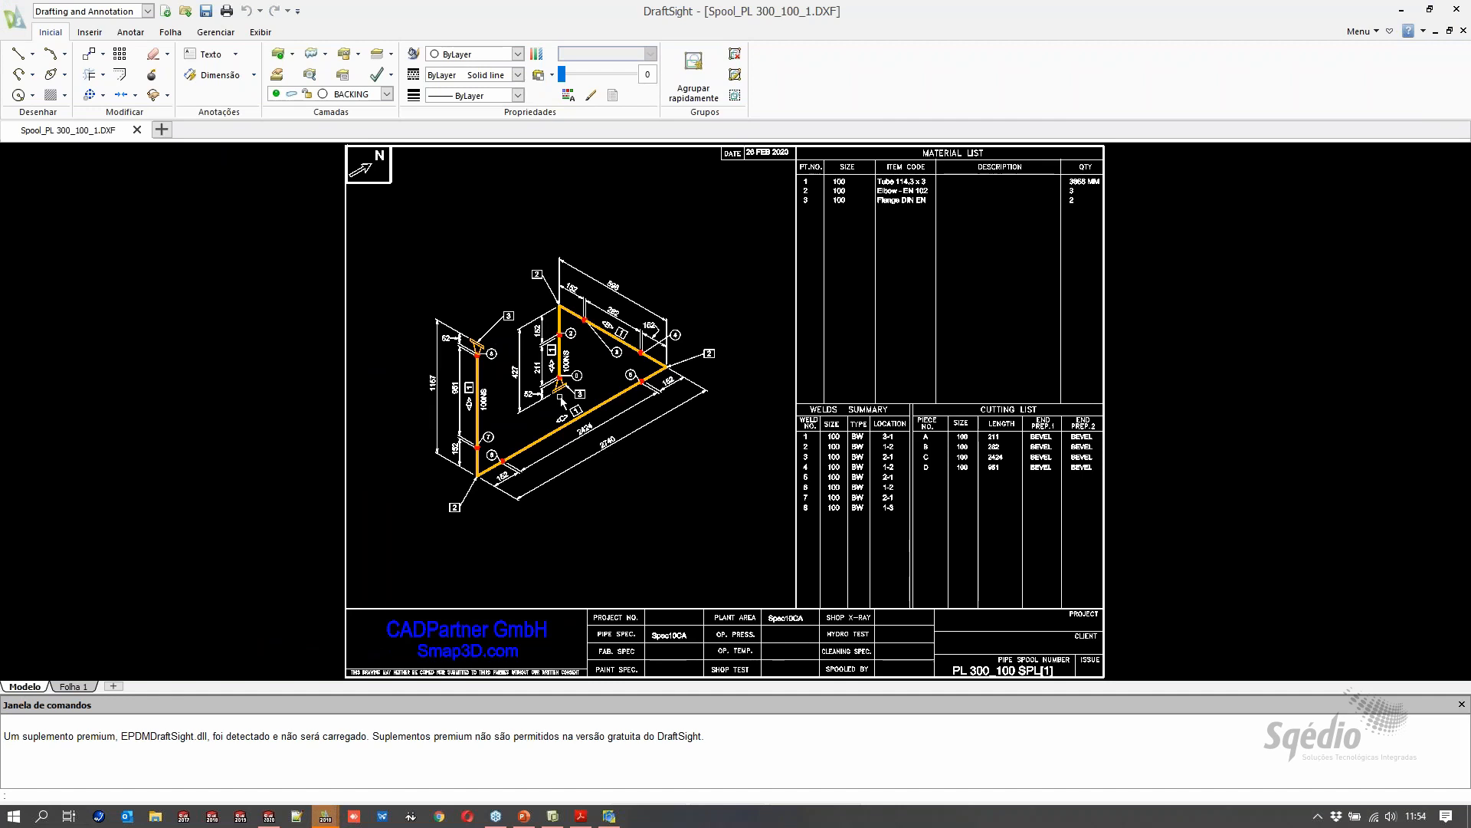
scroll(567, 414, "up", 2)
scroll(512, 318, "up", 1)
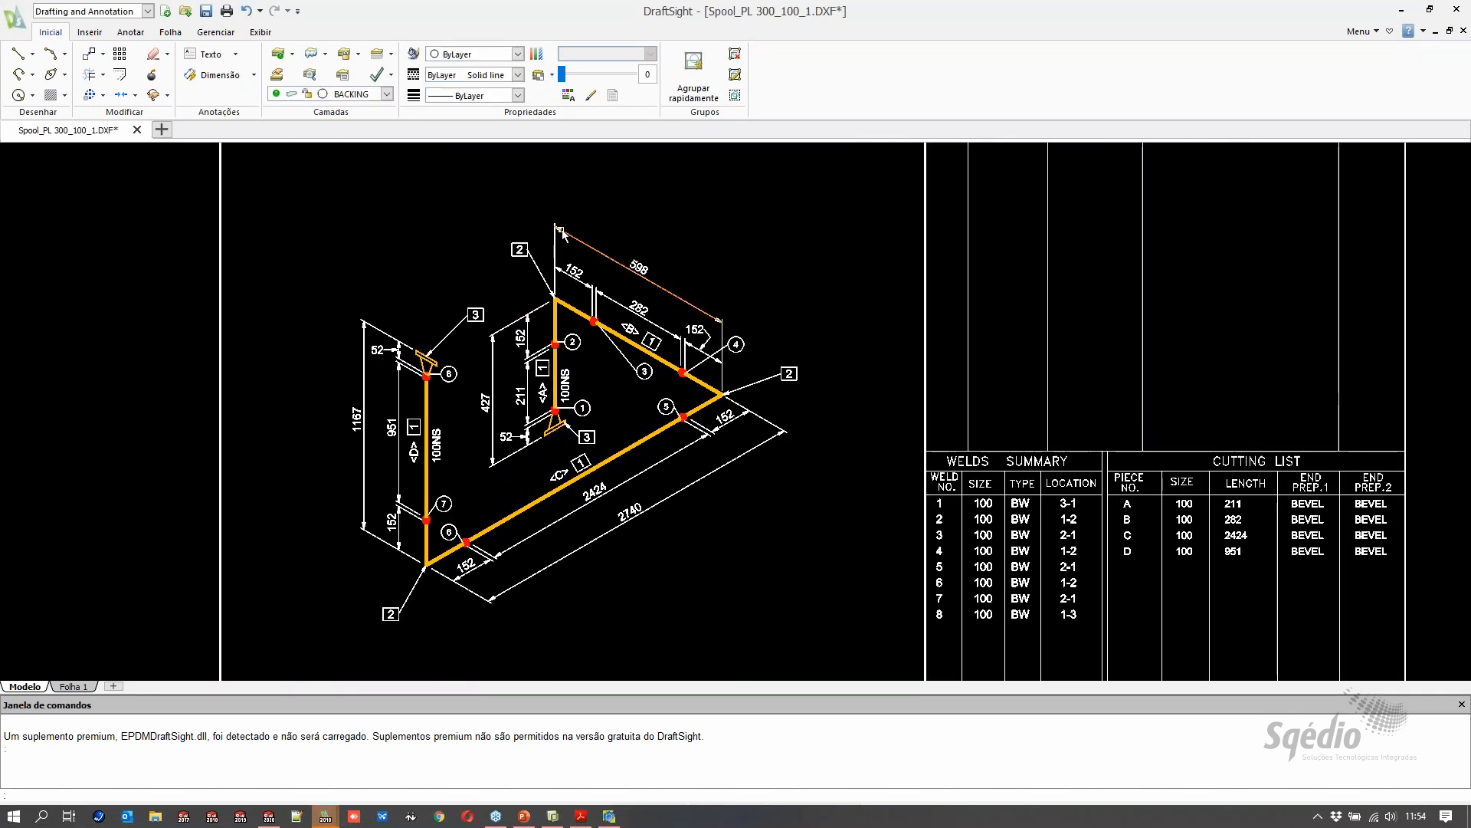
scroll(636, 349, "up", 2)
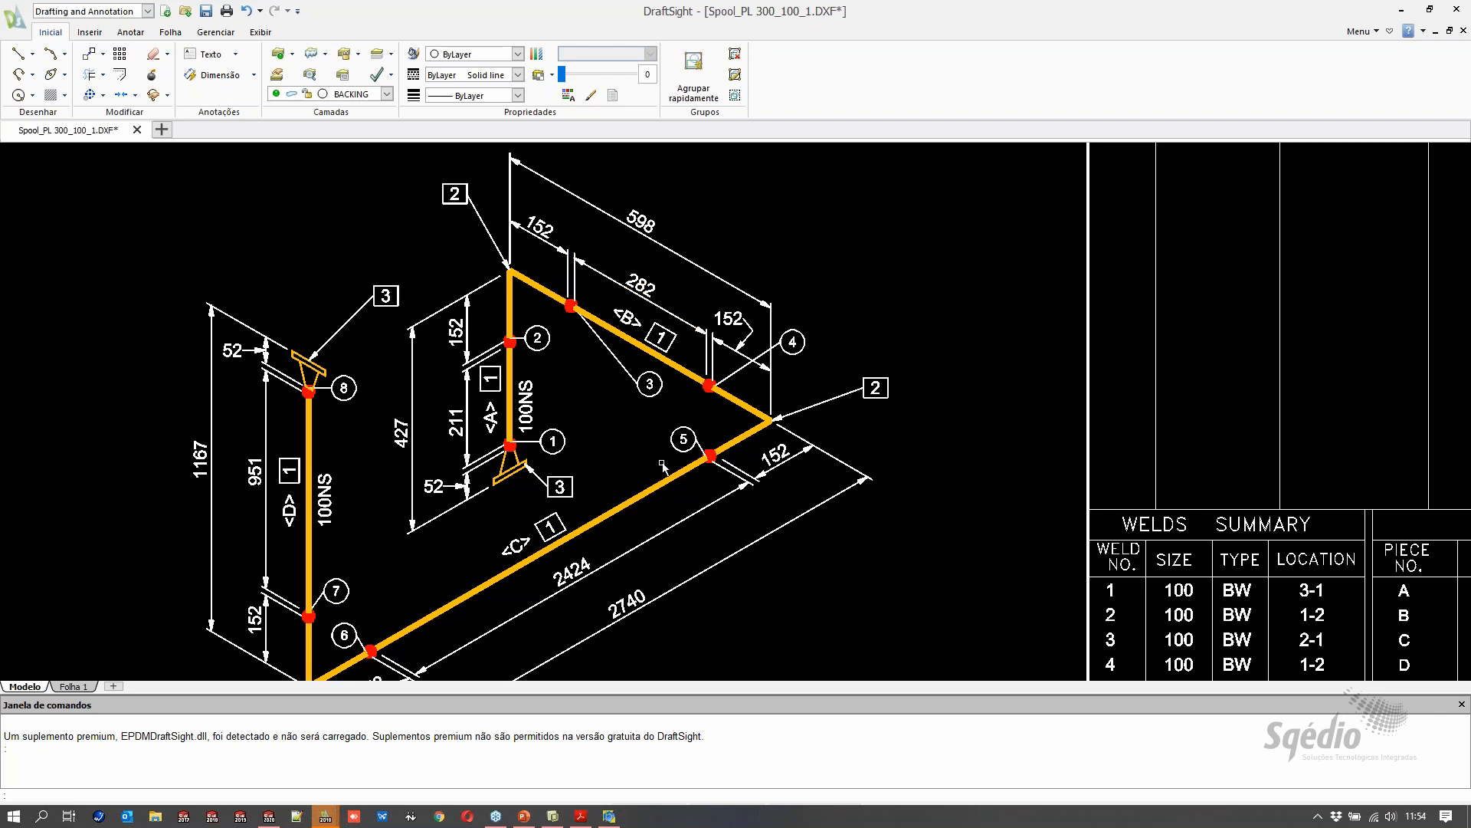
scroll(664, 468, "down", 1)
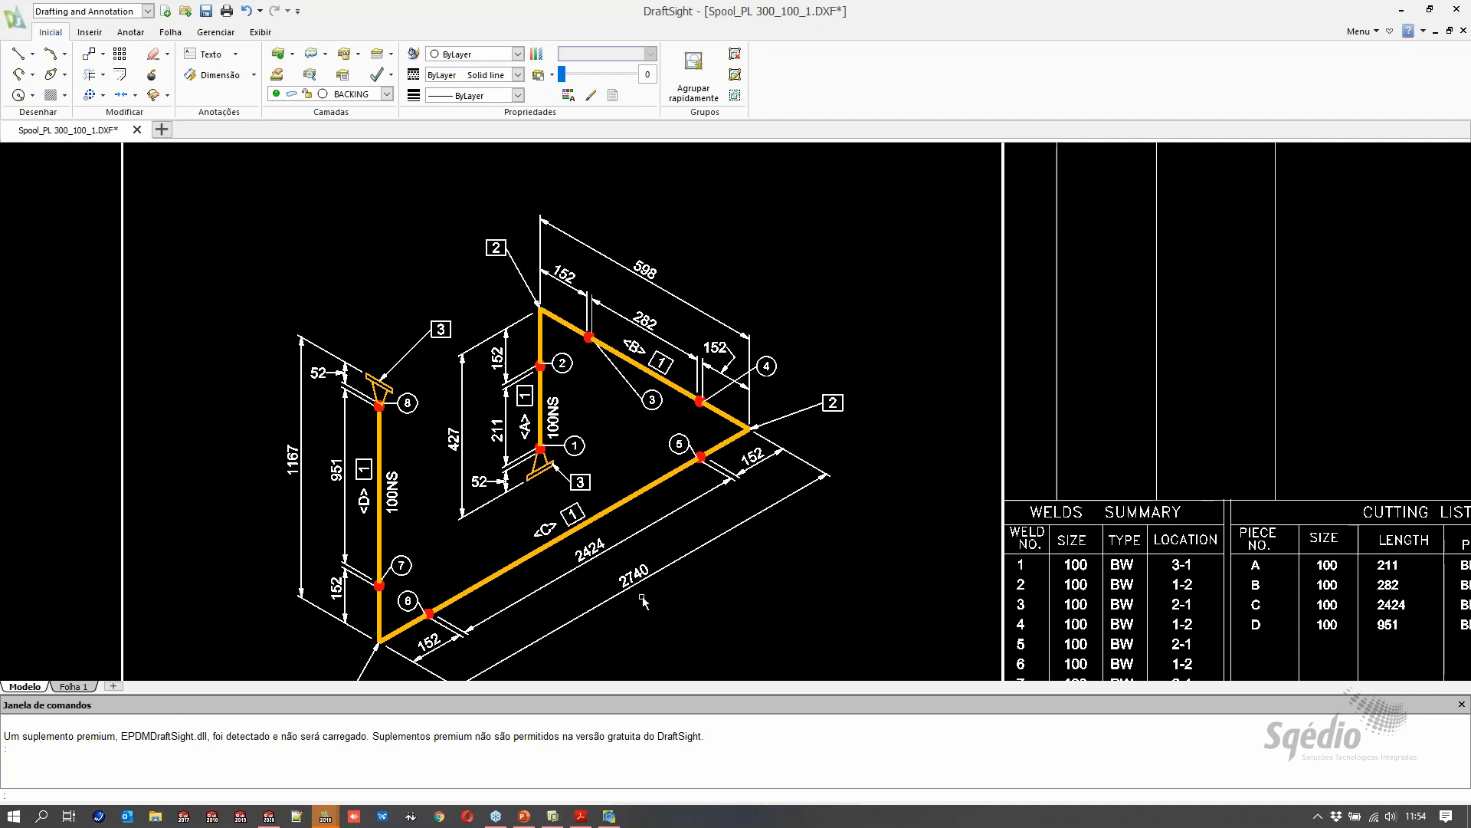
middle_click_drag(644, 602, 551, 487)
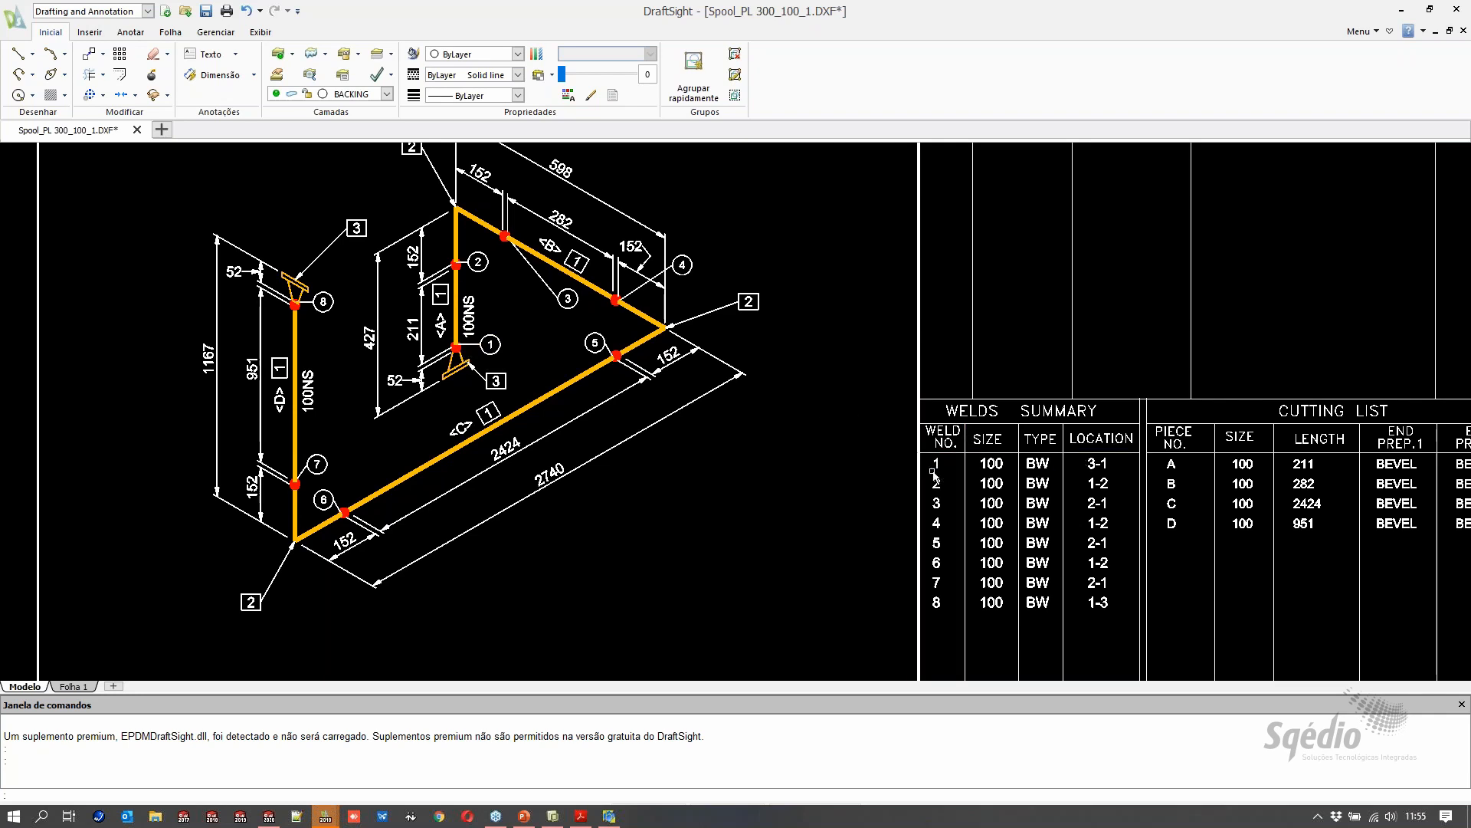
scroll(1126, 511, "down", 1)
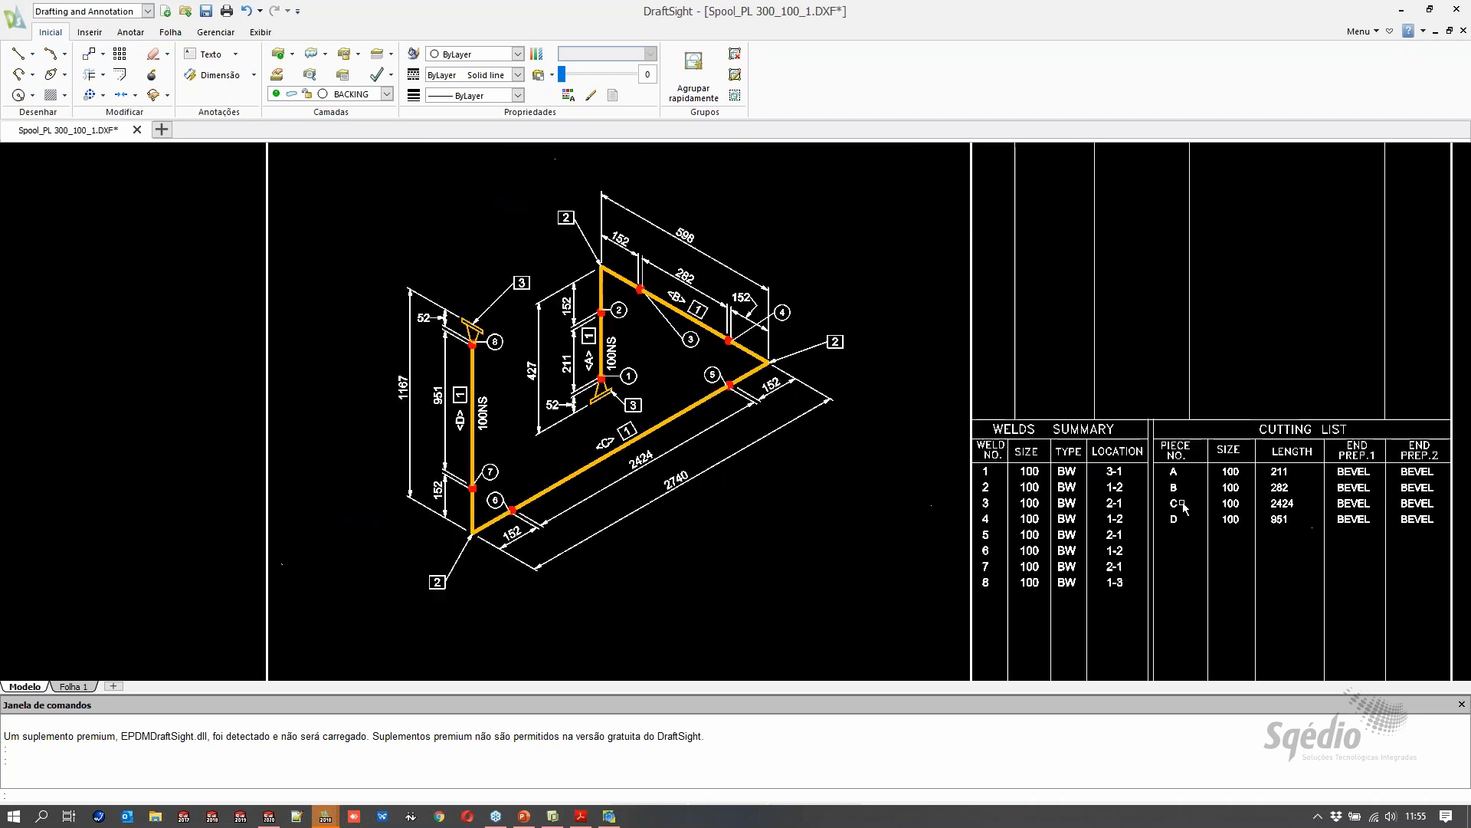
middle_click_drag(1158, 423, 974, 424)
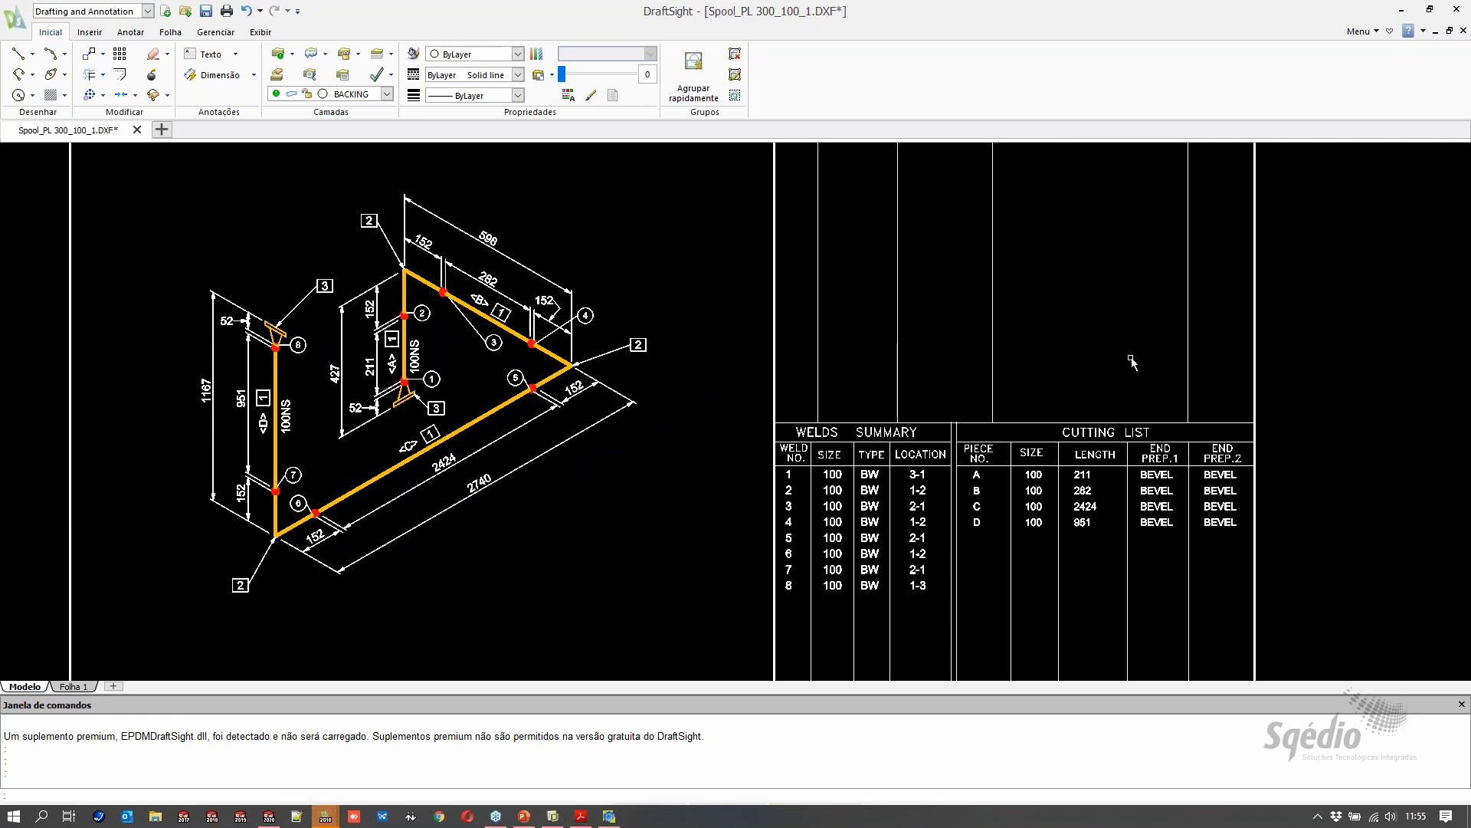
scroll(1114, 368, "down", 1)
middle_click_drag(1067, 311, 1057, 405)
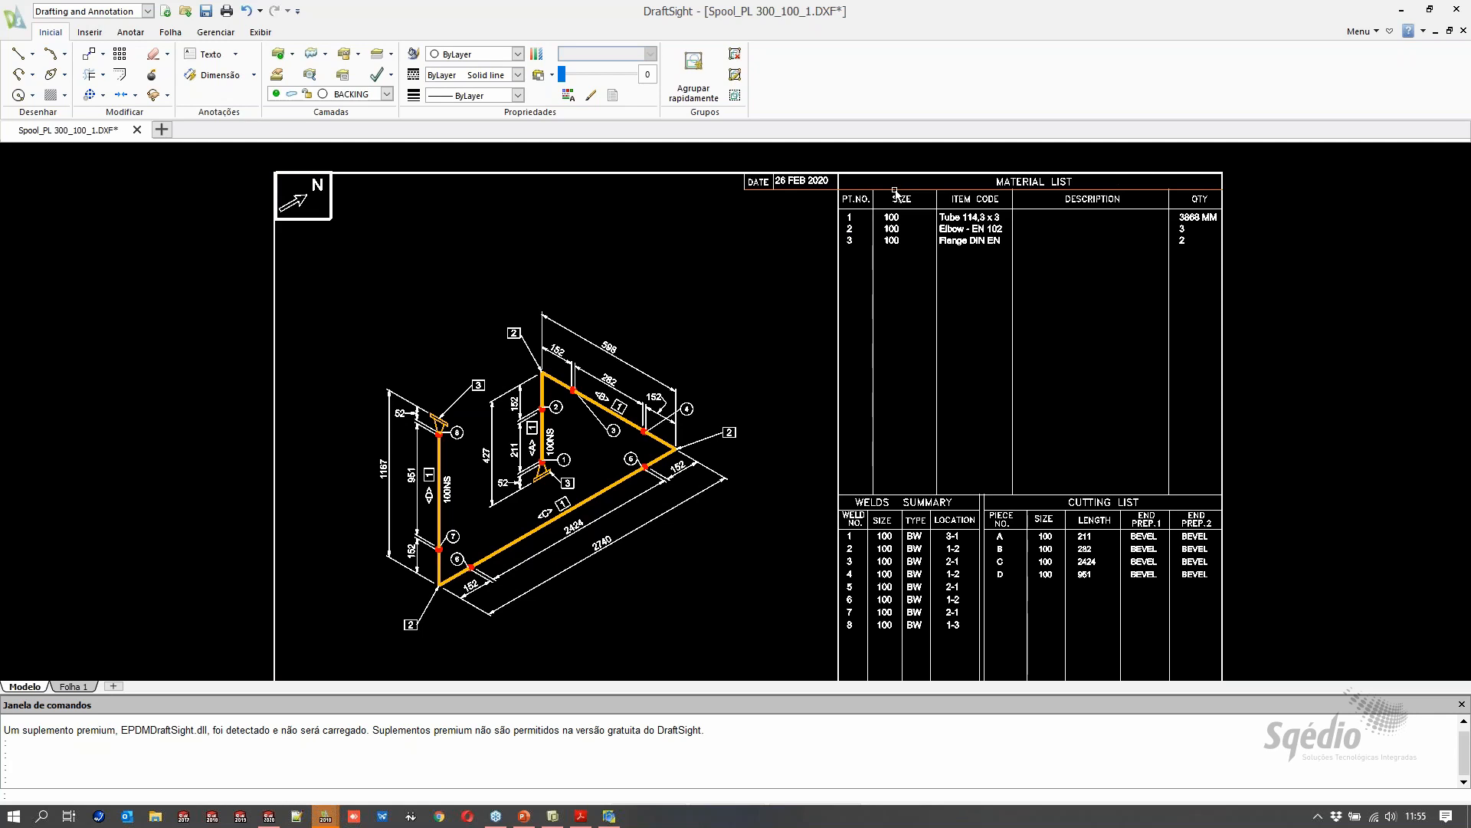
Leave the spool drawing without saving changes and close the Isometric tool to return to the SOLIDWORKS plant assembly
left_click(1457, 8)
left_click(734, 430)
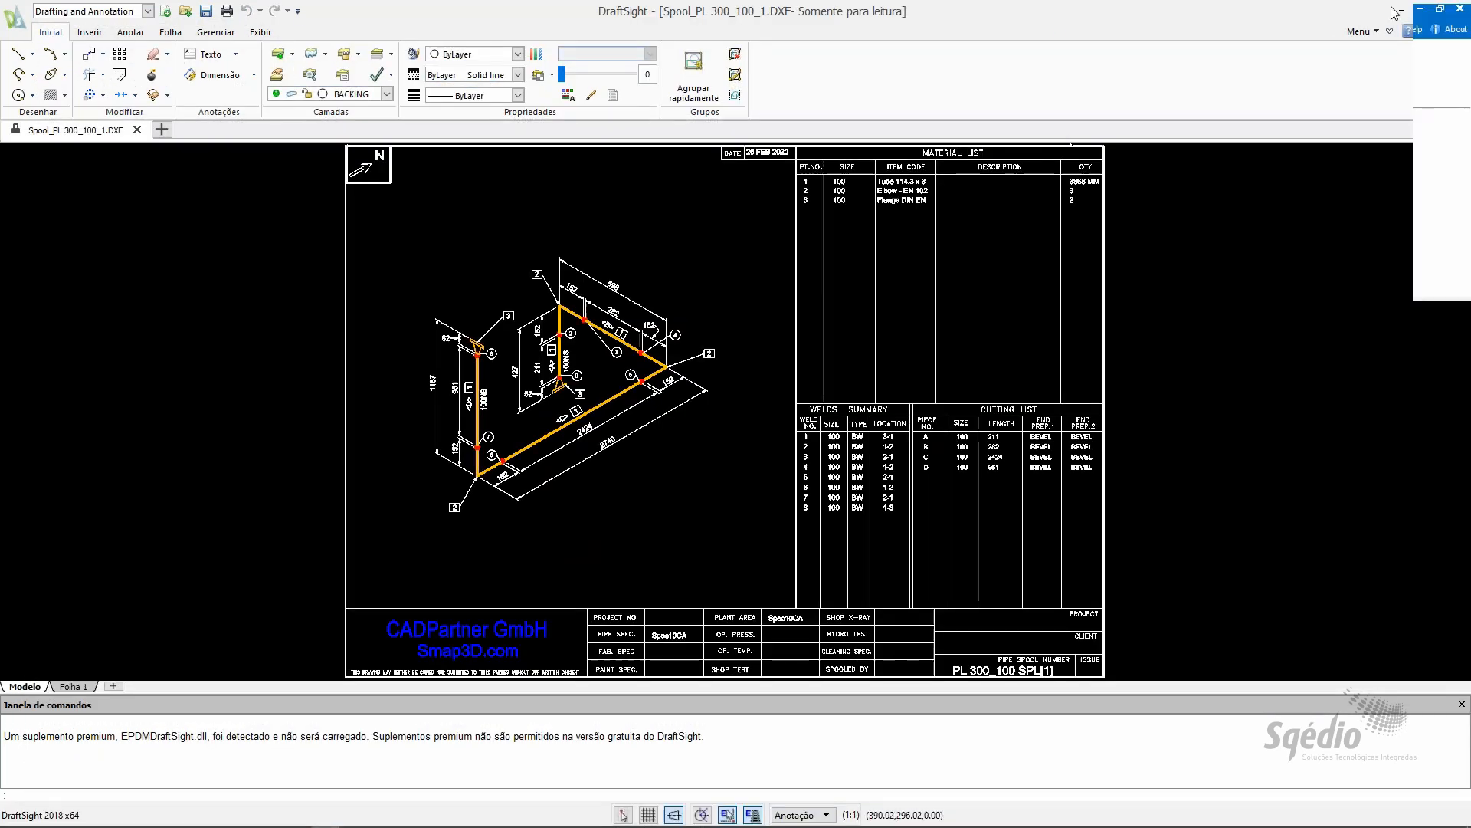
left_click(1397, 11)
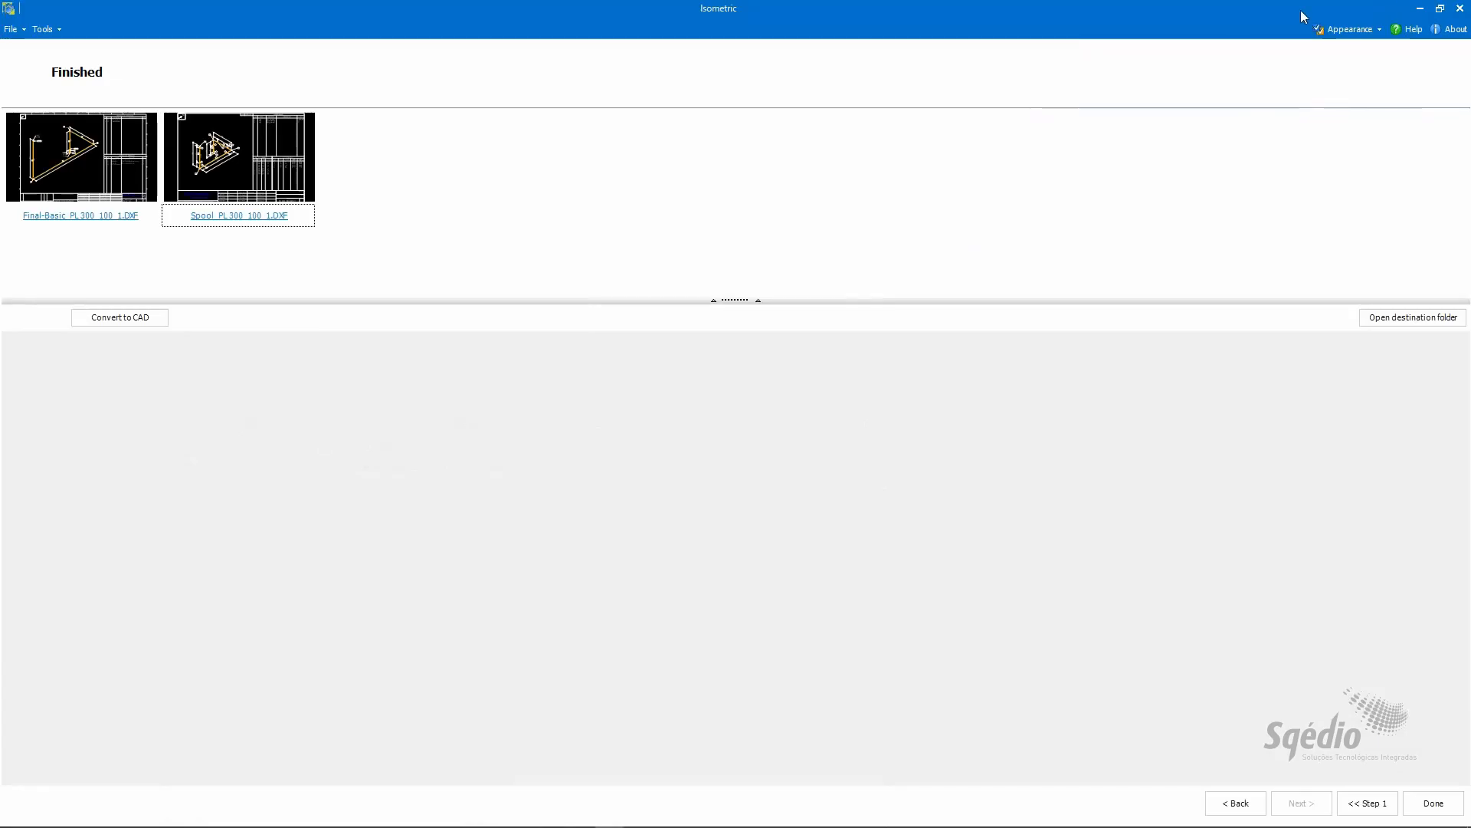
left_click(1461, 9)
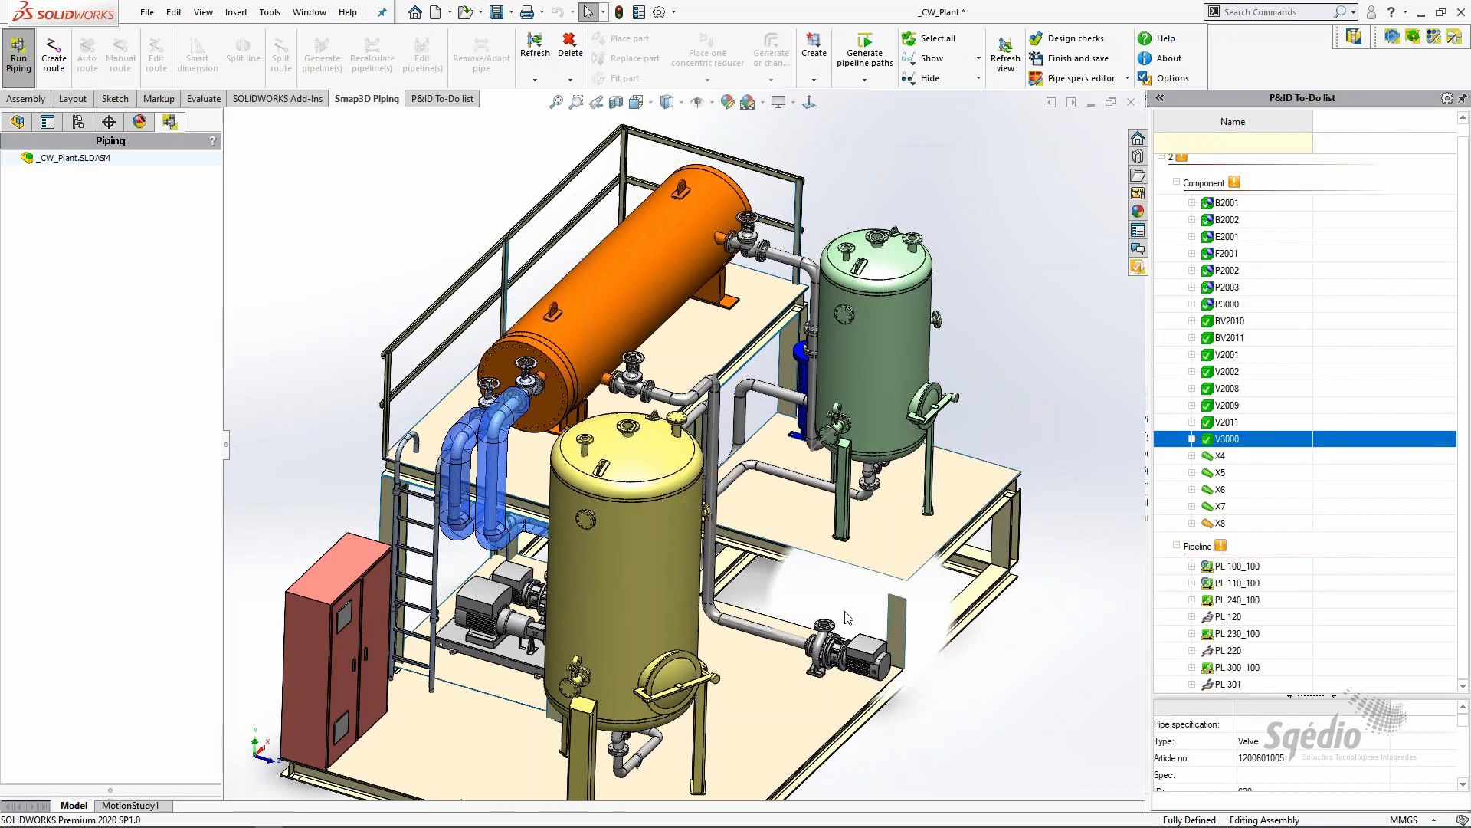
Show the from/to points of PL 301_100 and PL 301_80 under pipeline PL 301, and hide all signal points again
scroll(849, 618, "down", 2)
scroll(855, 565, "up", 2)
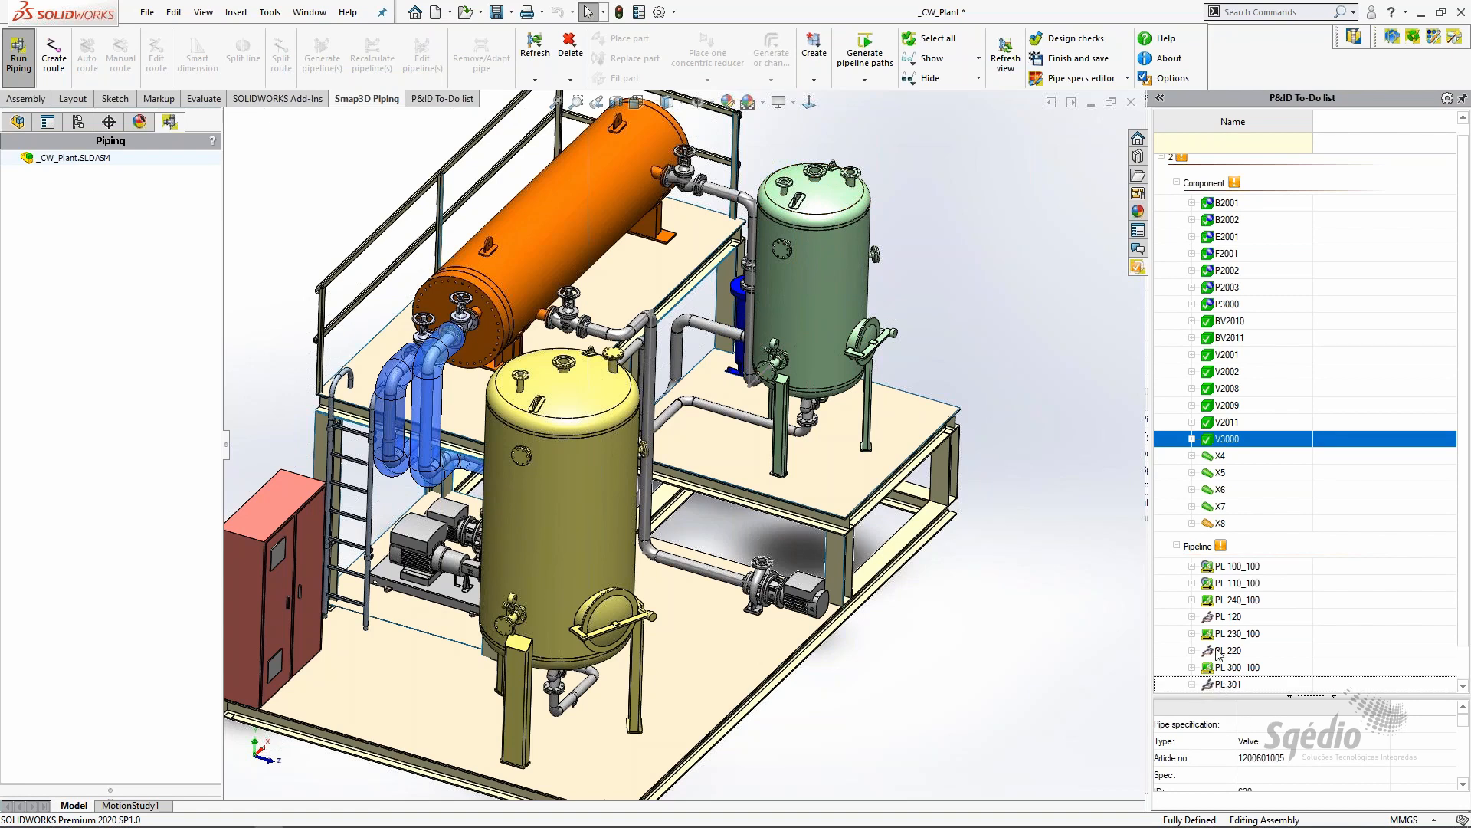
double_click(1223, 686)
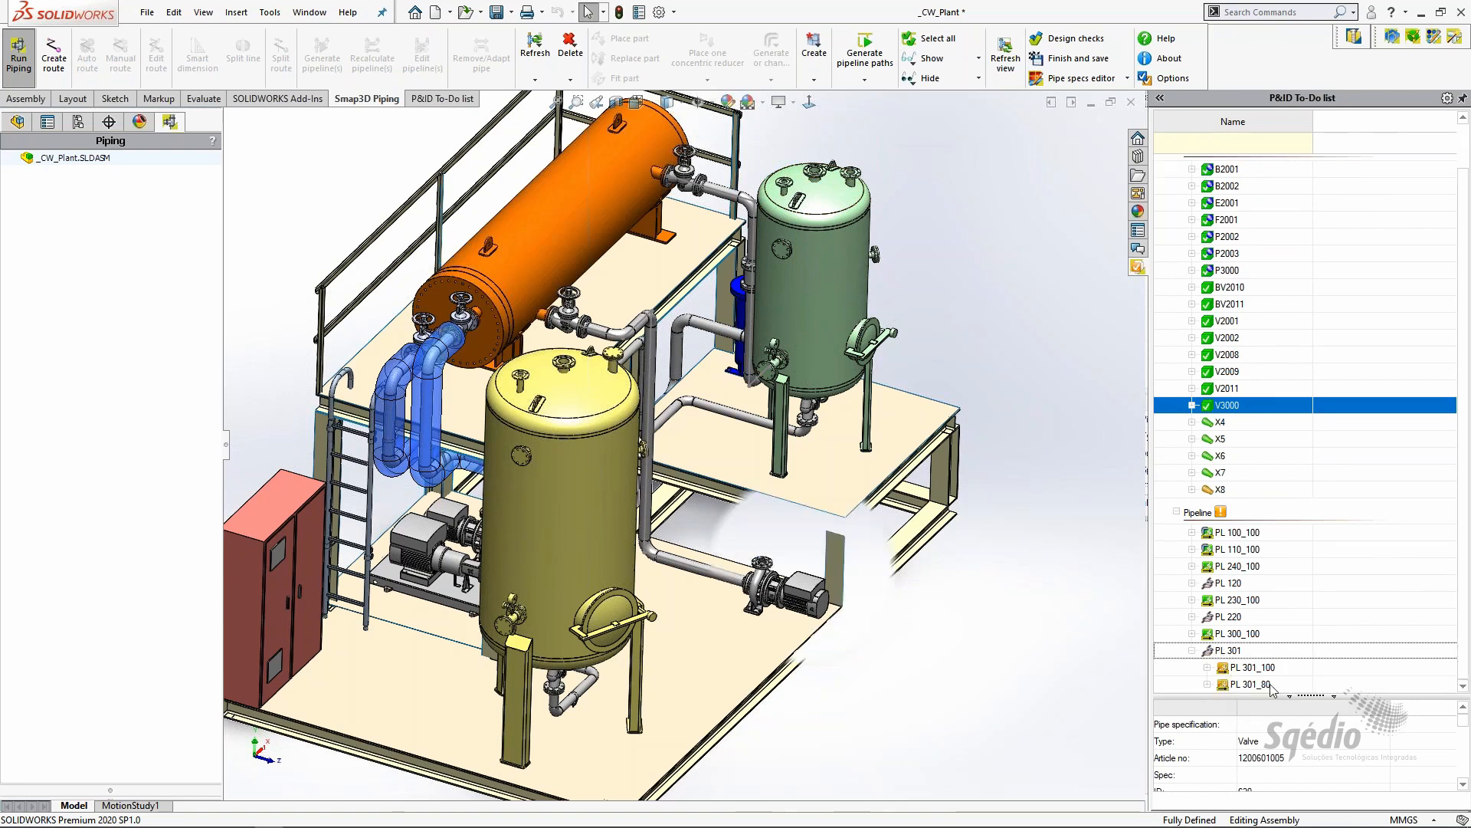
right_click(1243, 668)
left_click(1254, 666)
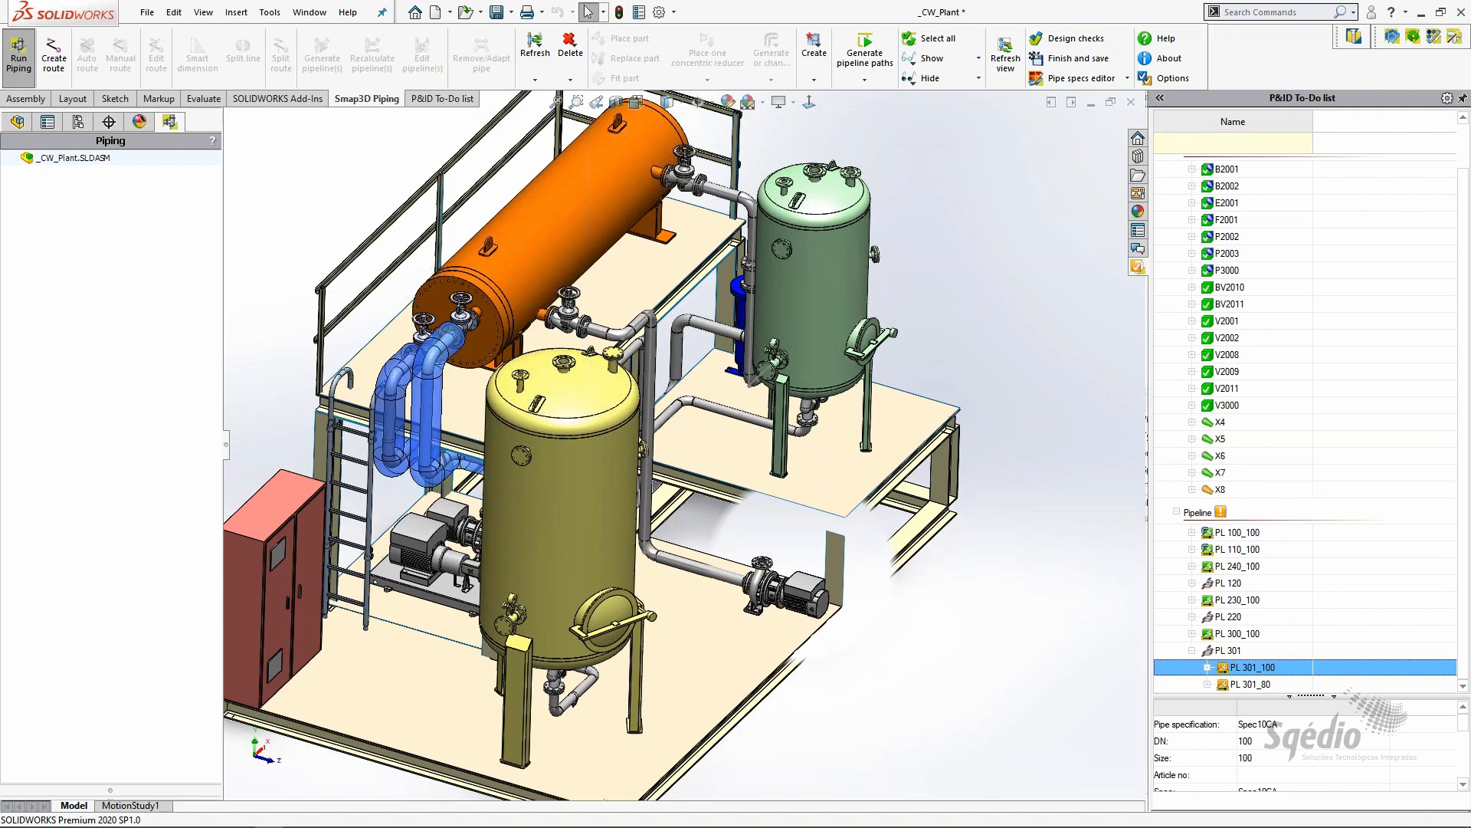
right_click(1242, 685)
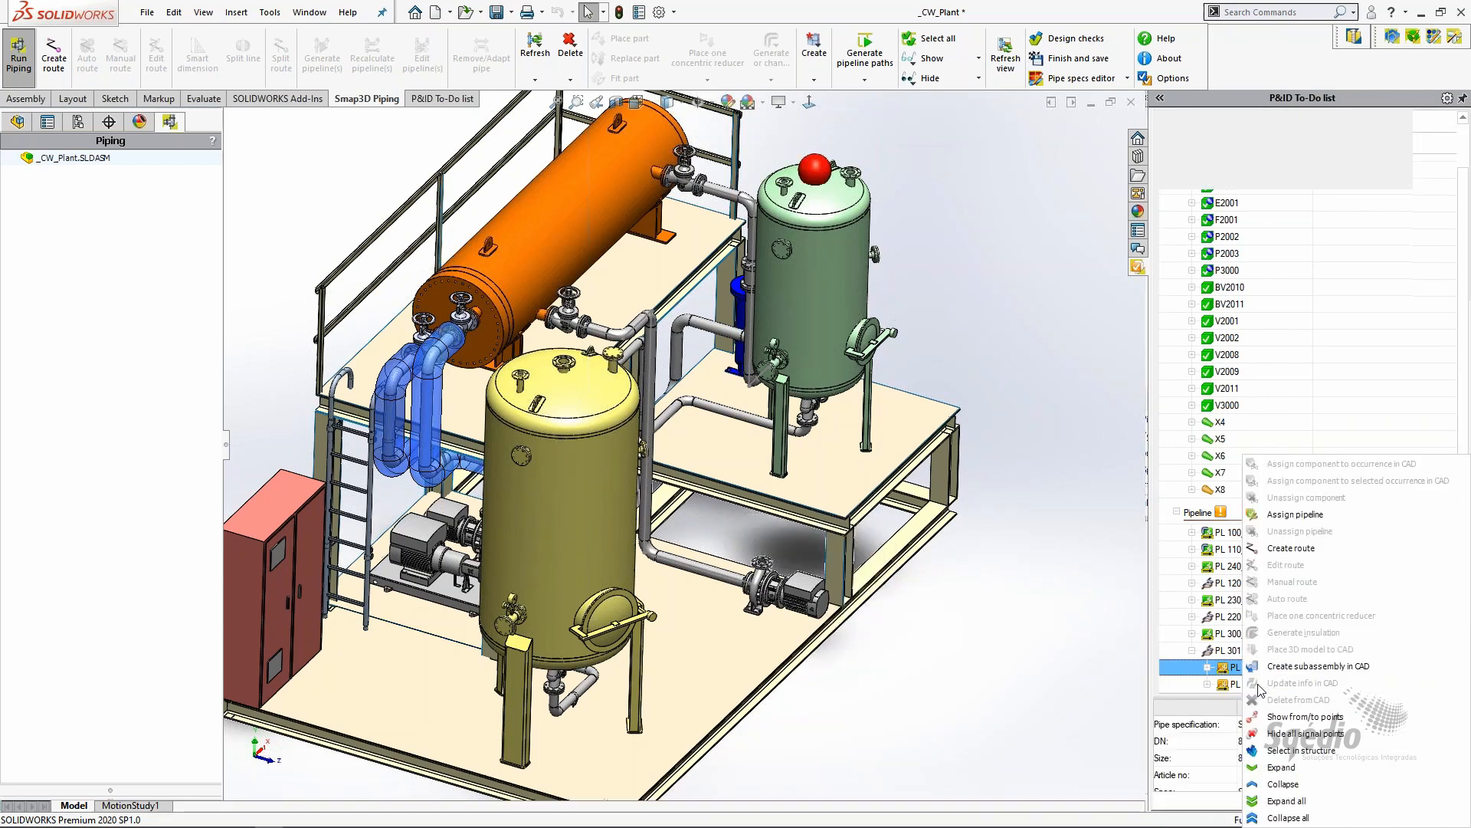
left_click(1286, 719)
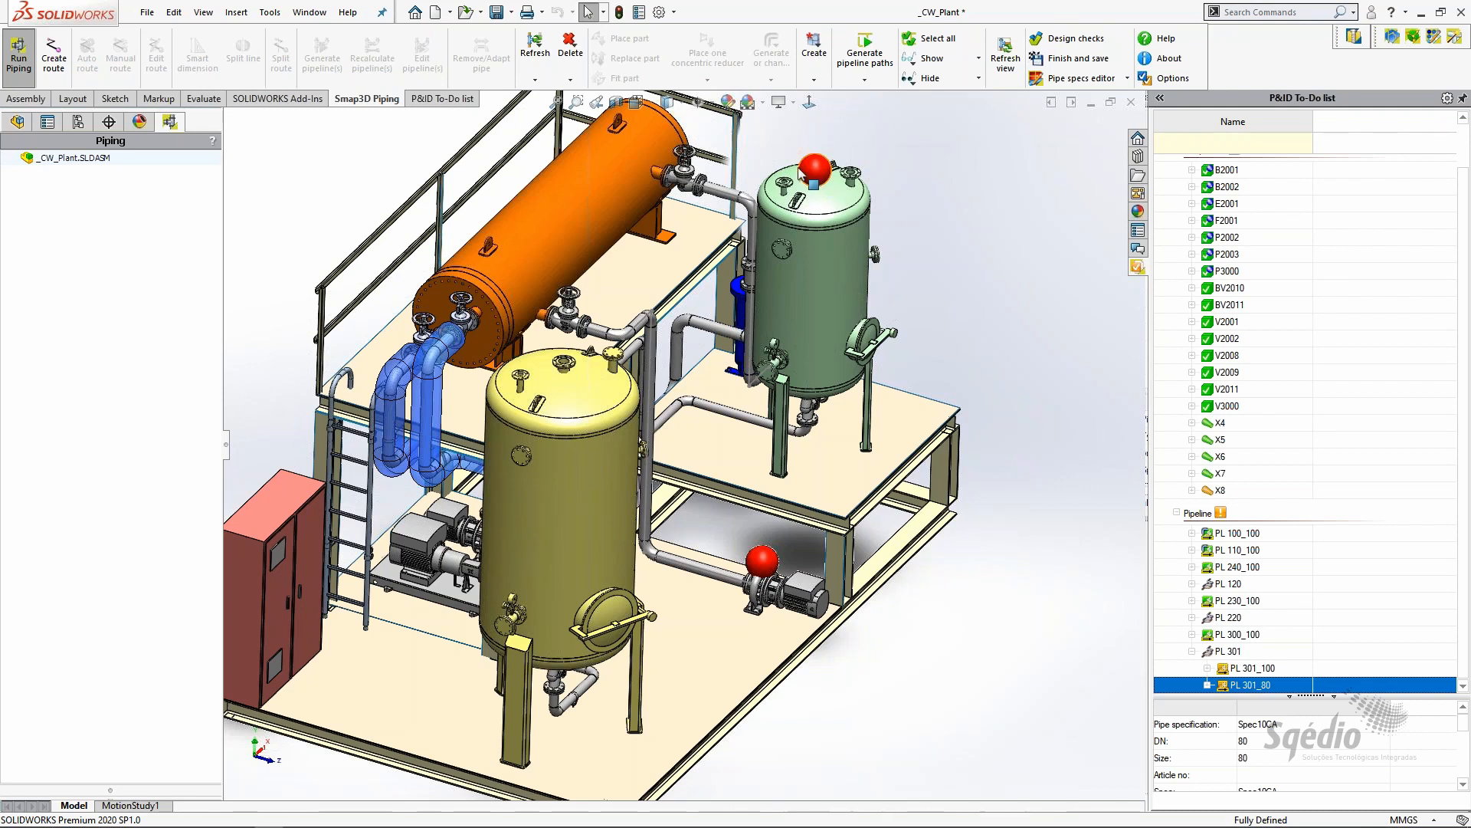
left_click(427, 101)
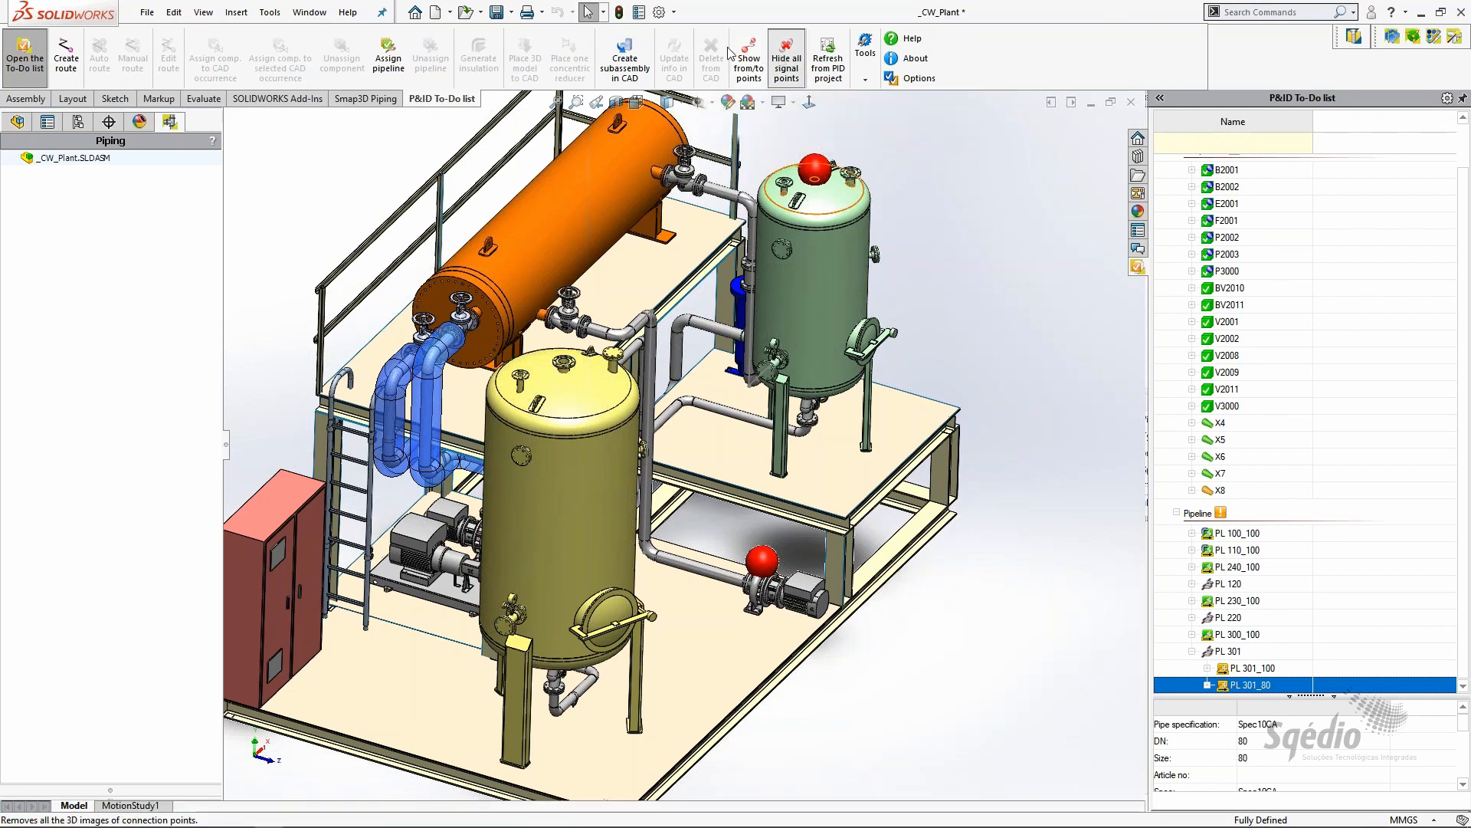
left_click(636, 61)
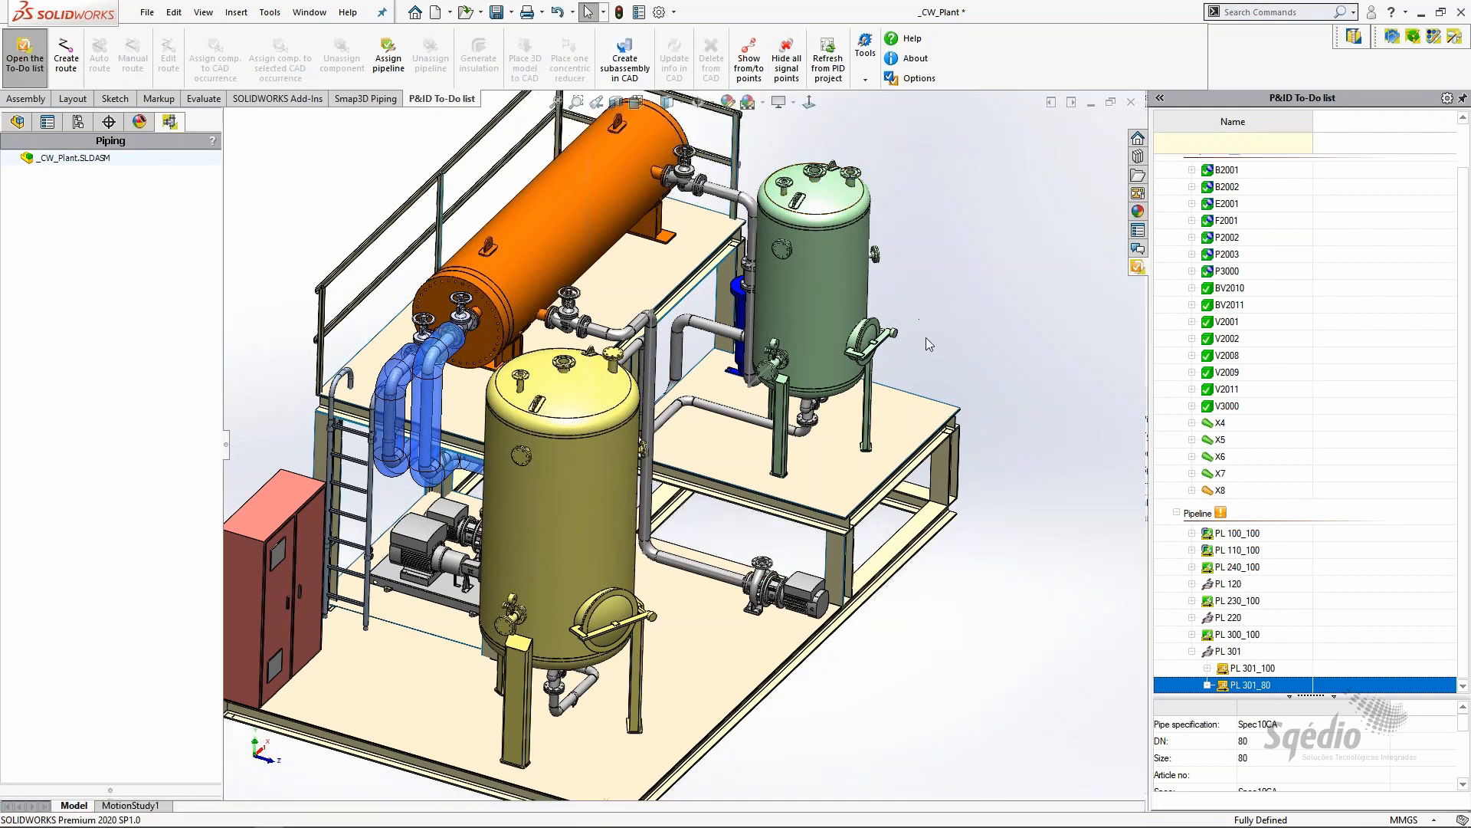
Create a route for pipeline PL 301 in a new sub assembly
right_click(1217, 652)
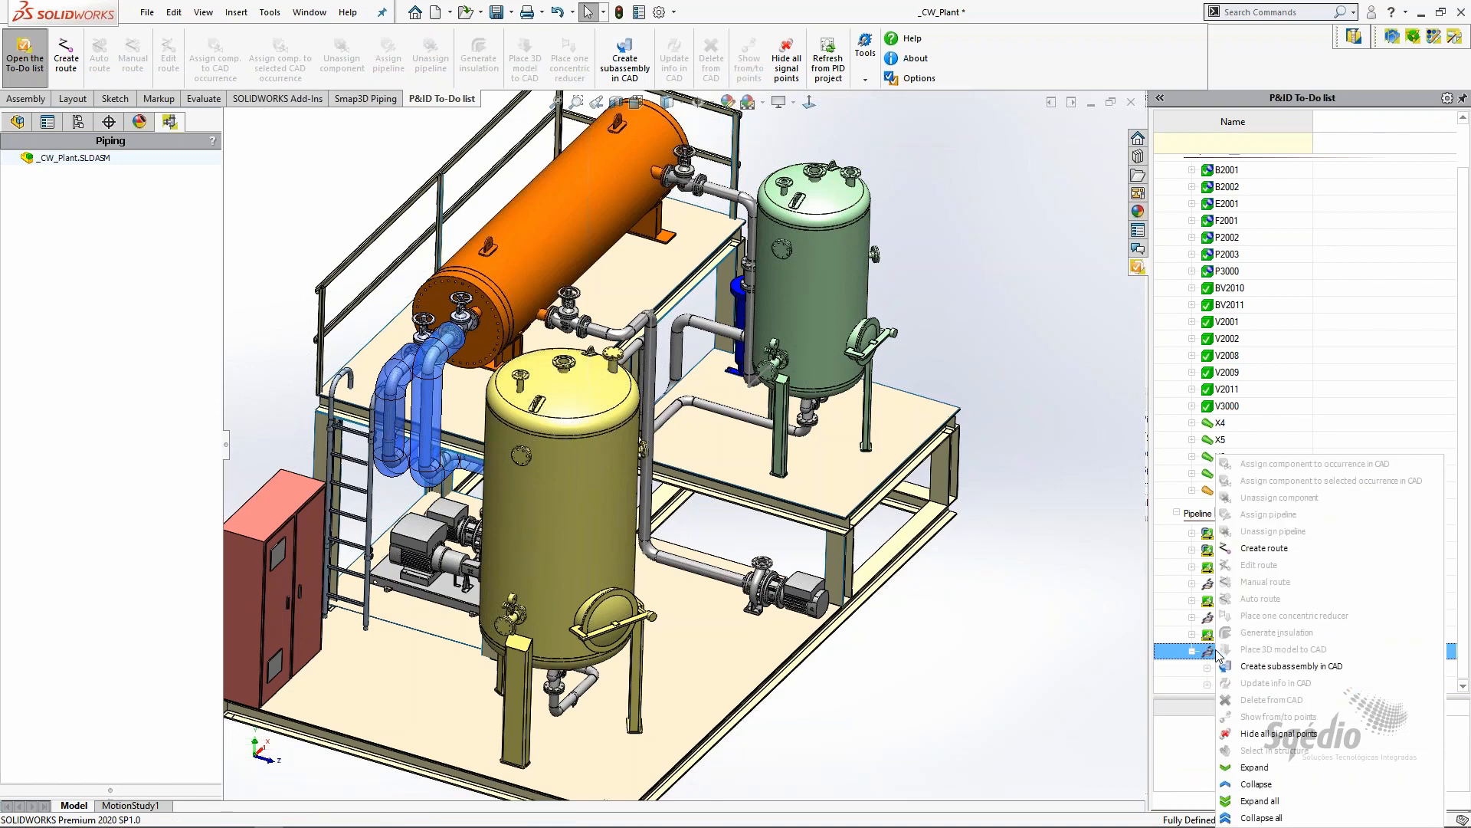
left_click(1275, 545)
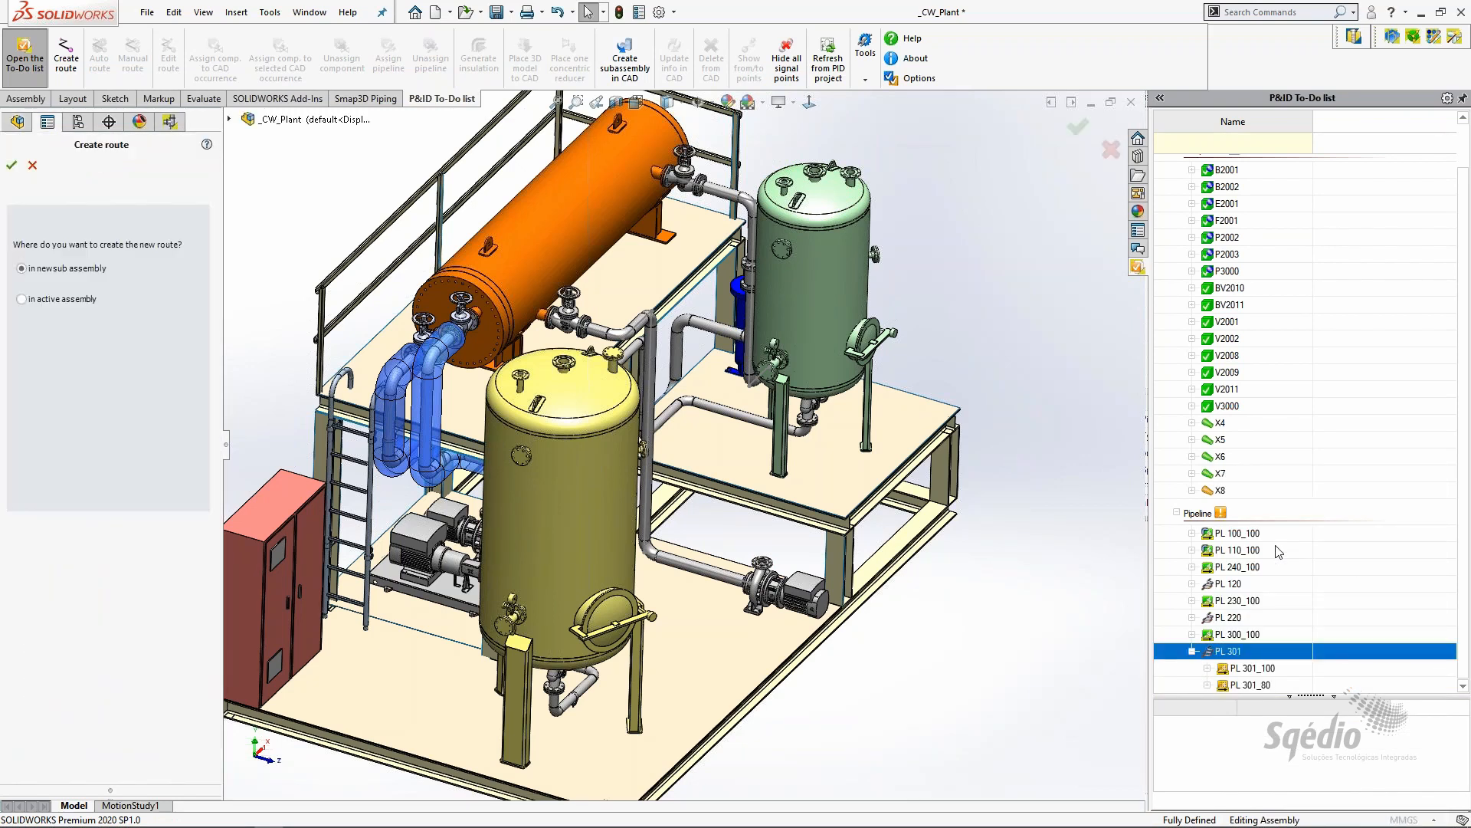
left_click(11, 166)
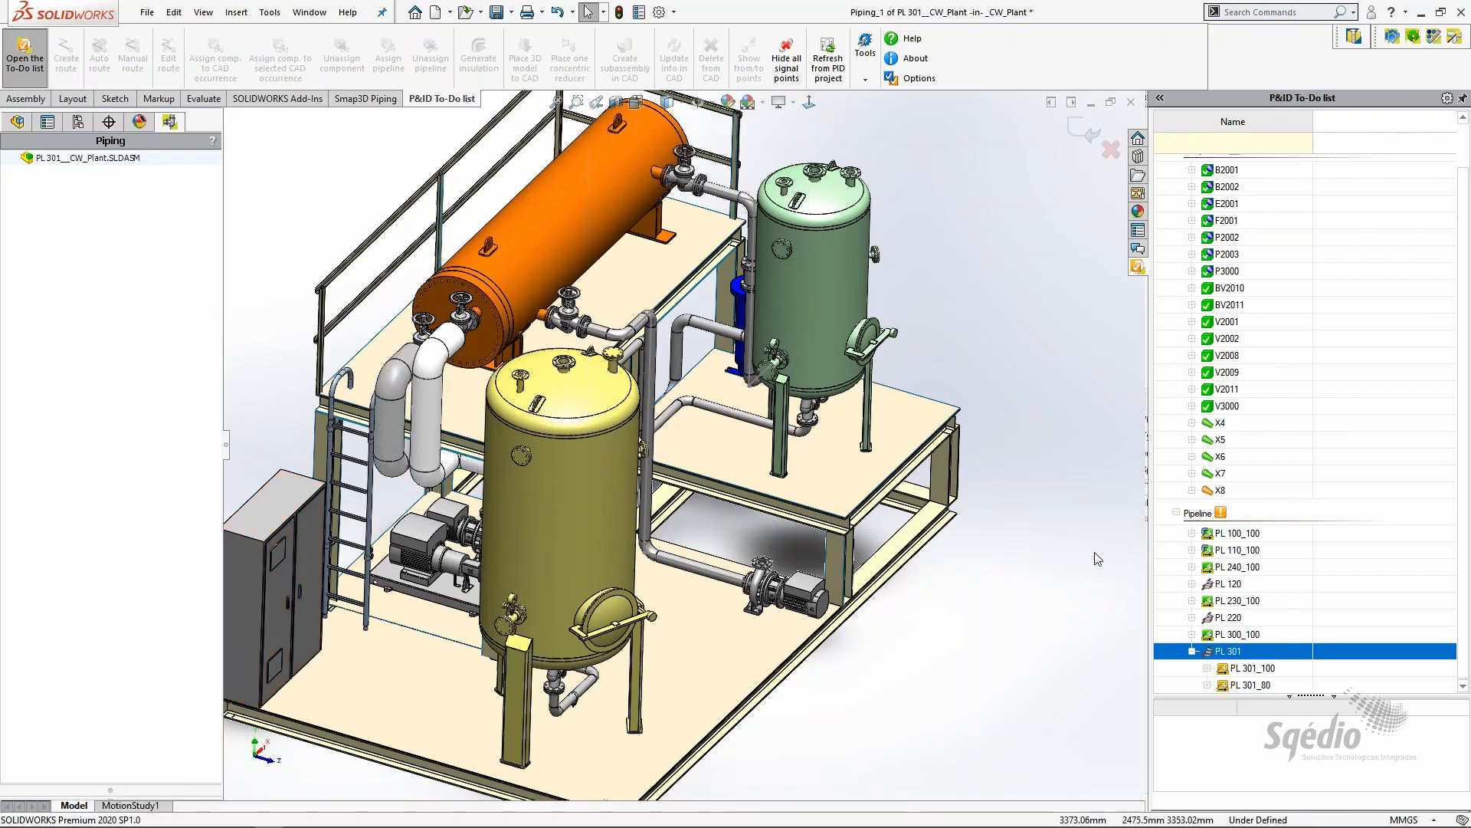
Start a manual route for PL 301_100 from the pump's upper flange, drawing it about 505 mm upward and about 879 mm along Z
left_click(1251, 670)
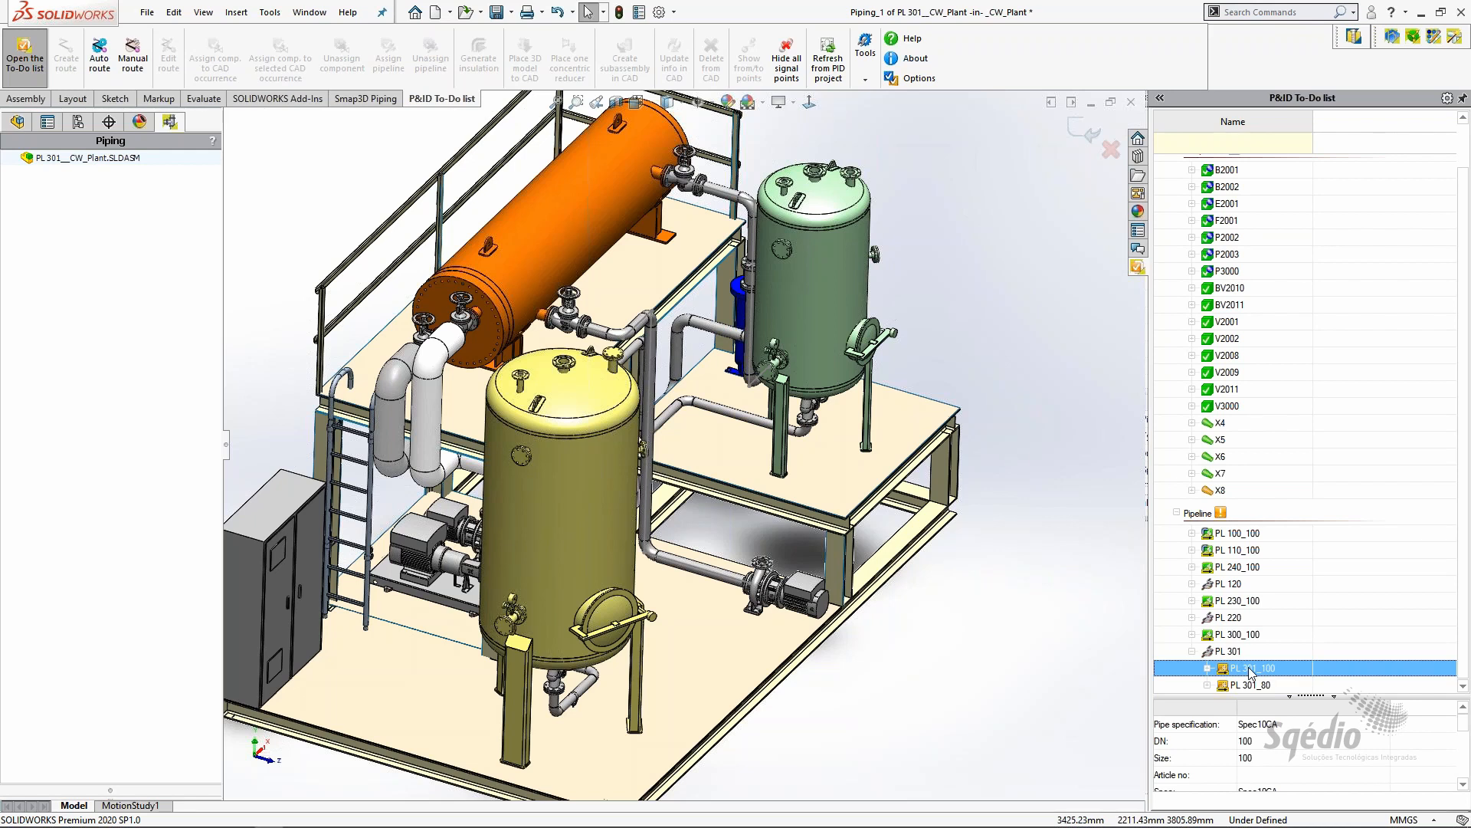
right_click(1251, 671)
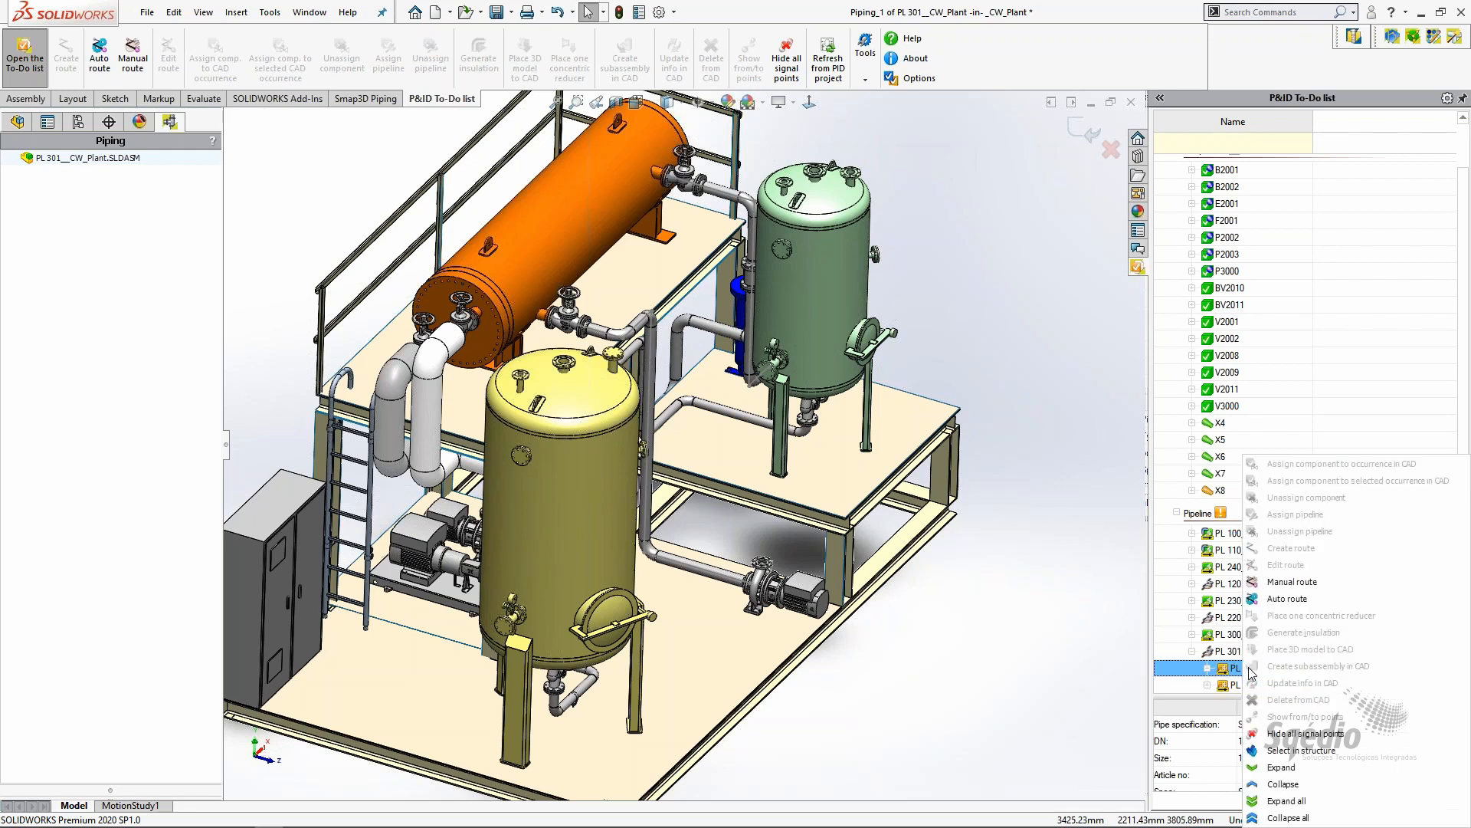
left_click(1290, 583)
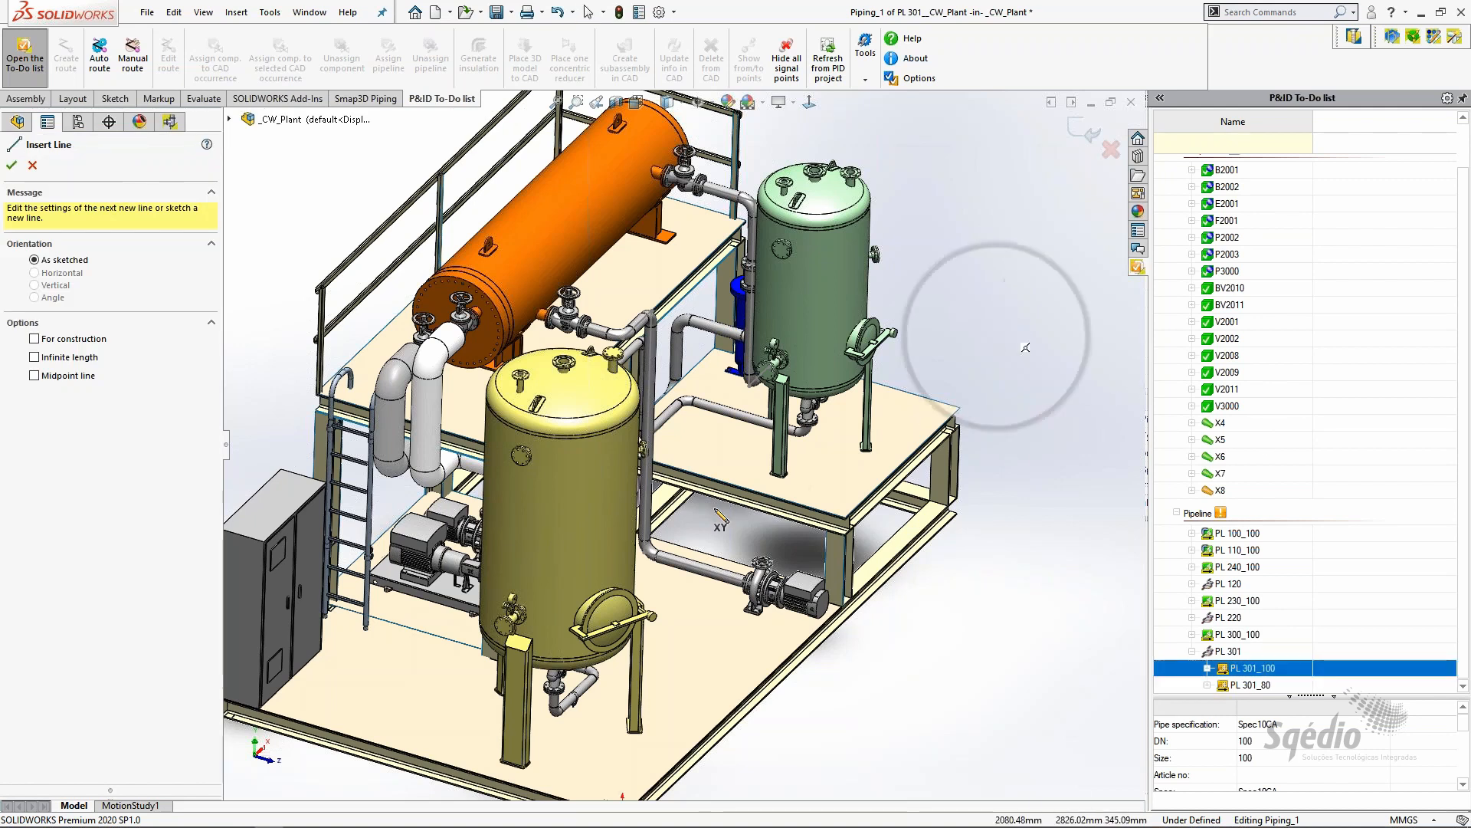
scroll(759, 559, "down", 10)
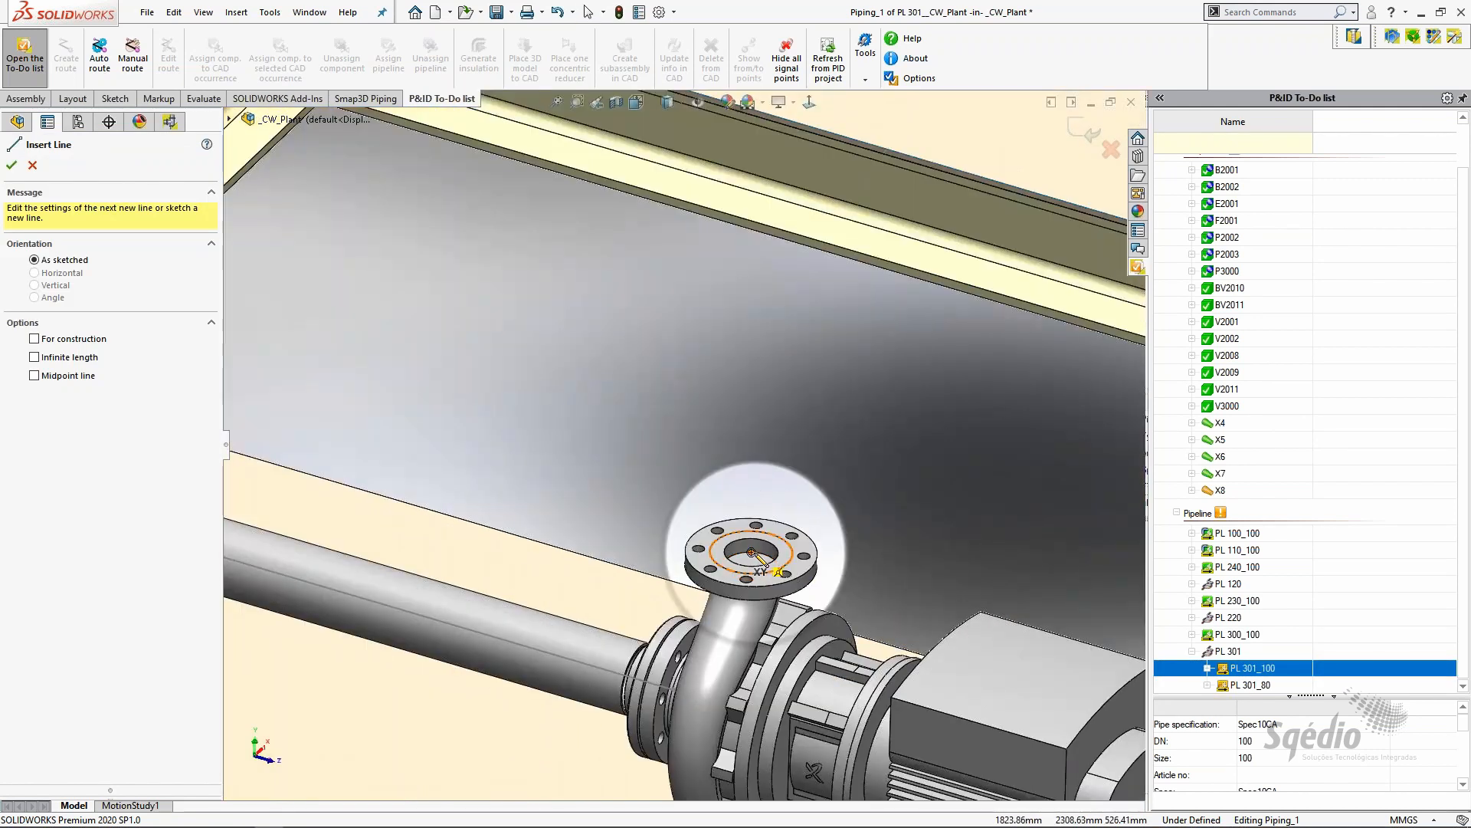
left_click(752, 553)
scroll(756, 322, "up", 5)
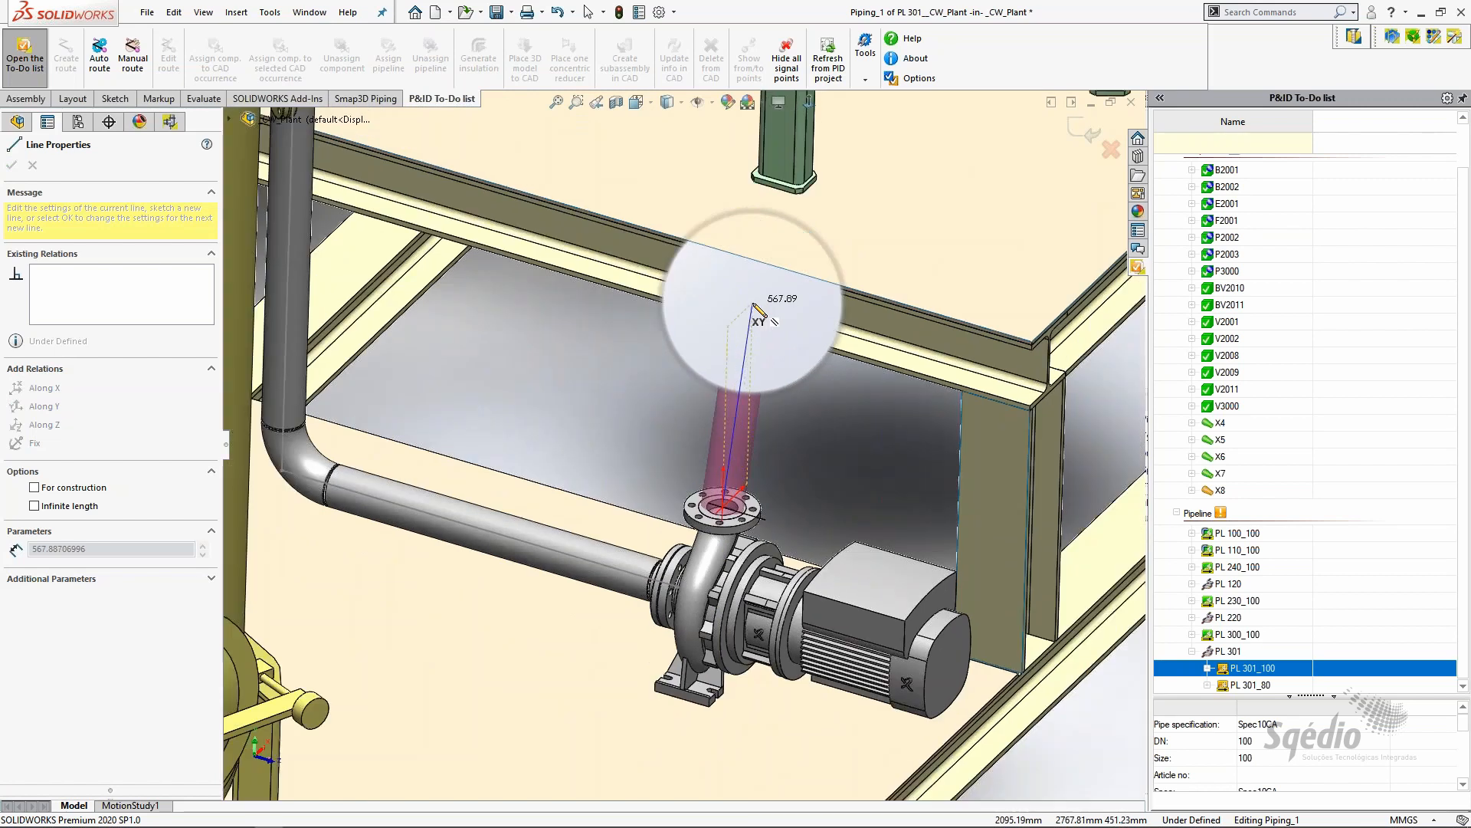
scroll(757, 314, "up", 2)
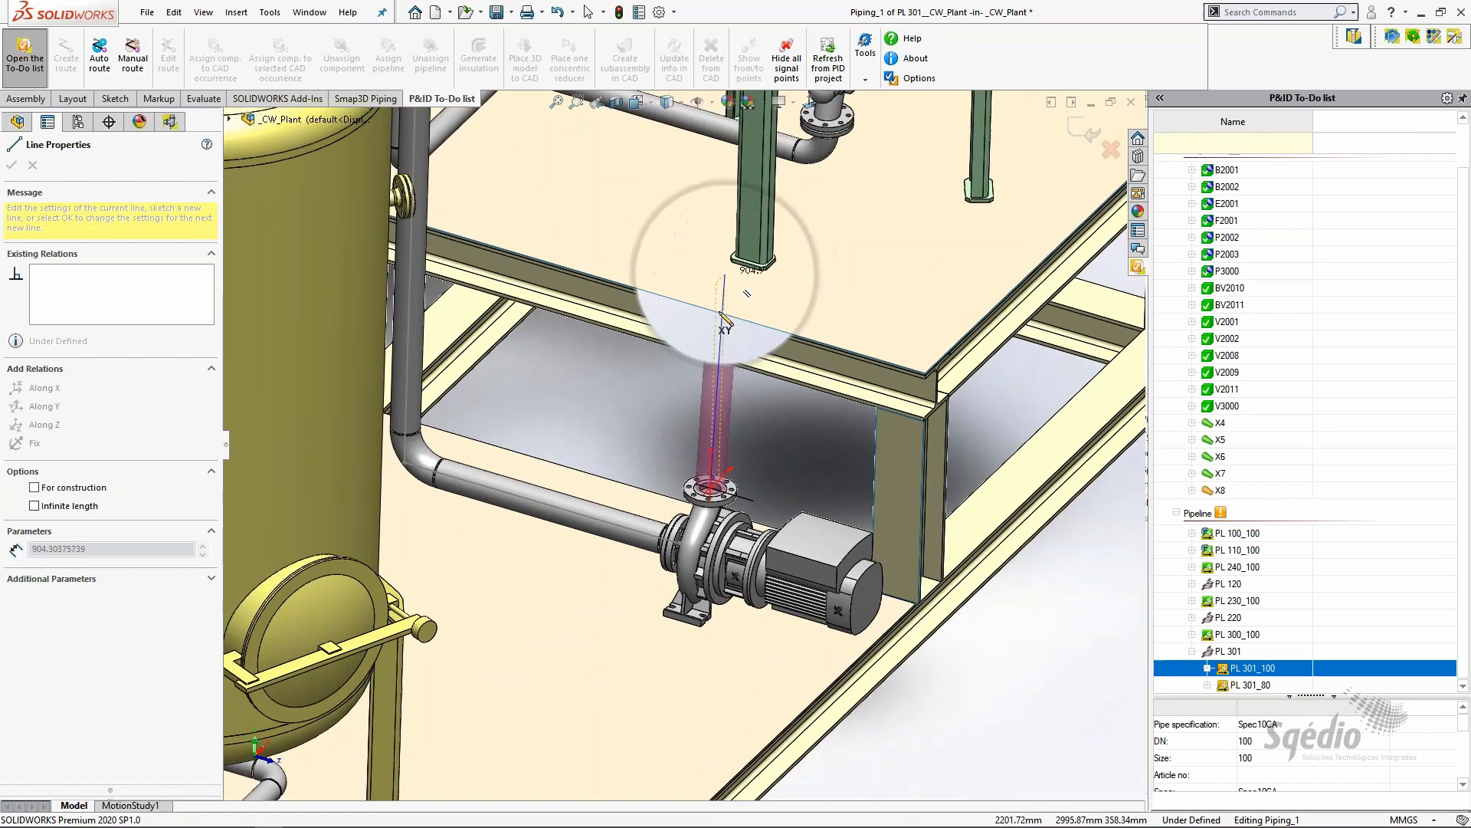
left_click(714, 381)
scroll(521, 328, "up", 1)
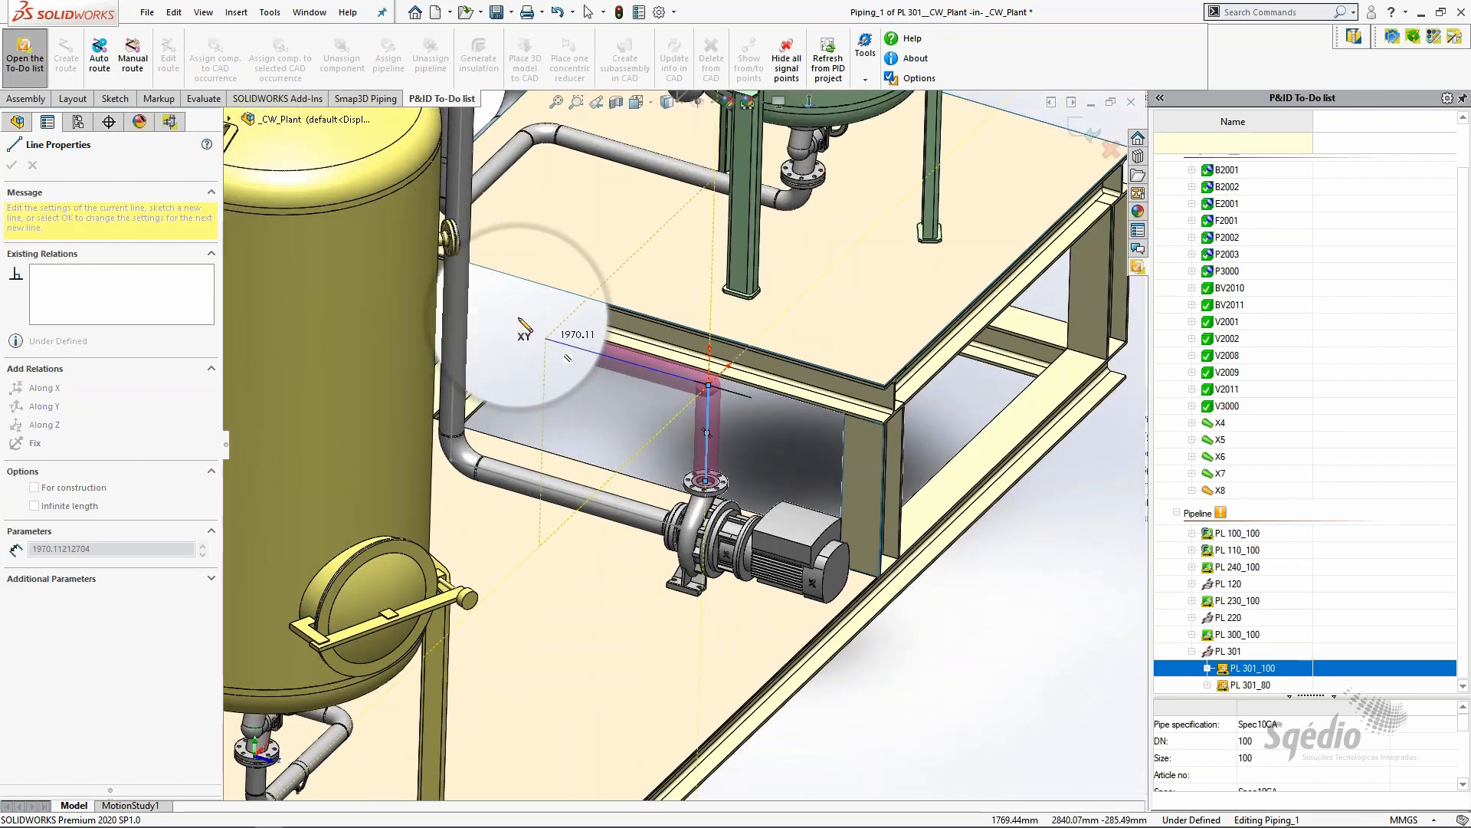
left_click(565, 356)
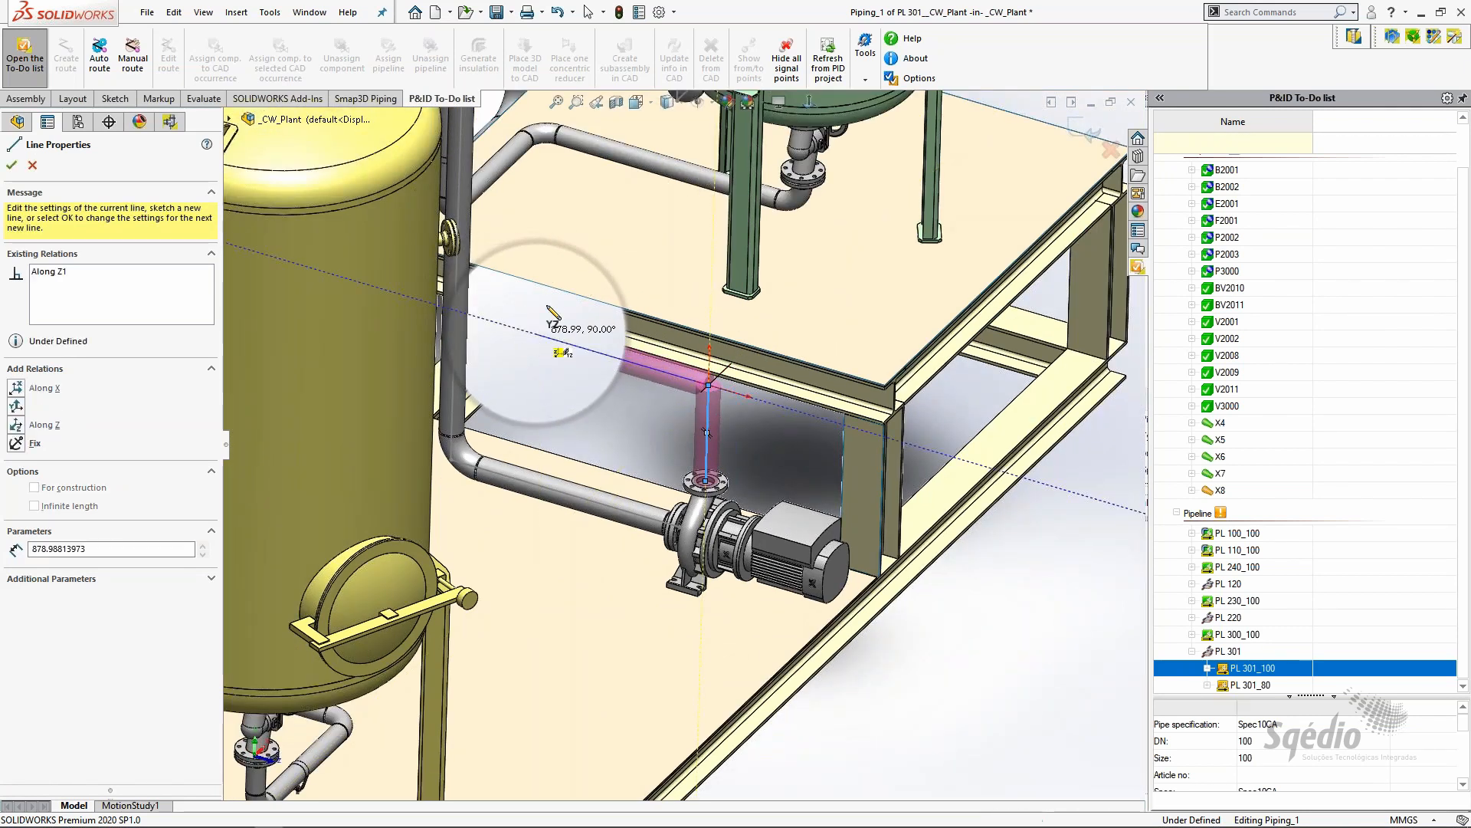
Continue the route with a vertical riser about 4514 mm high and a horizontal run about 1523 mm long above the orange tank
scroll(577, 246, "up", 1)
scroll(580, 237, "up", 4)
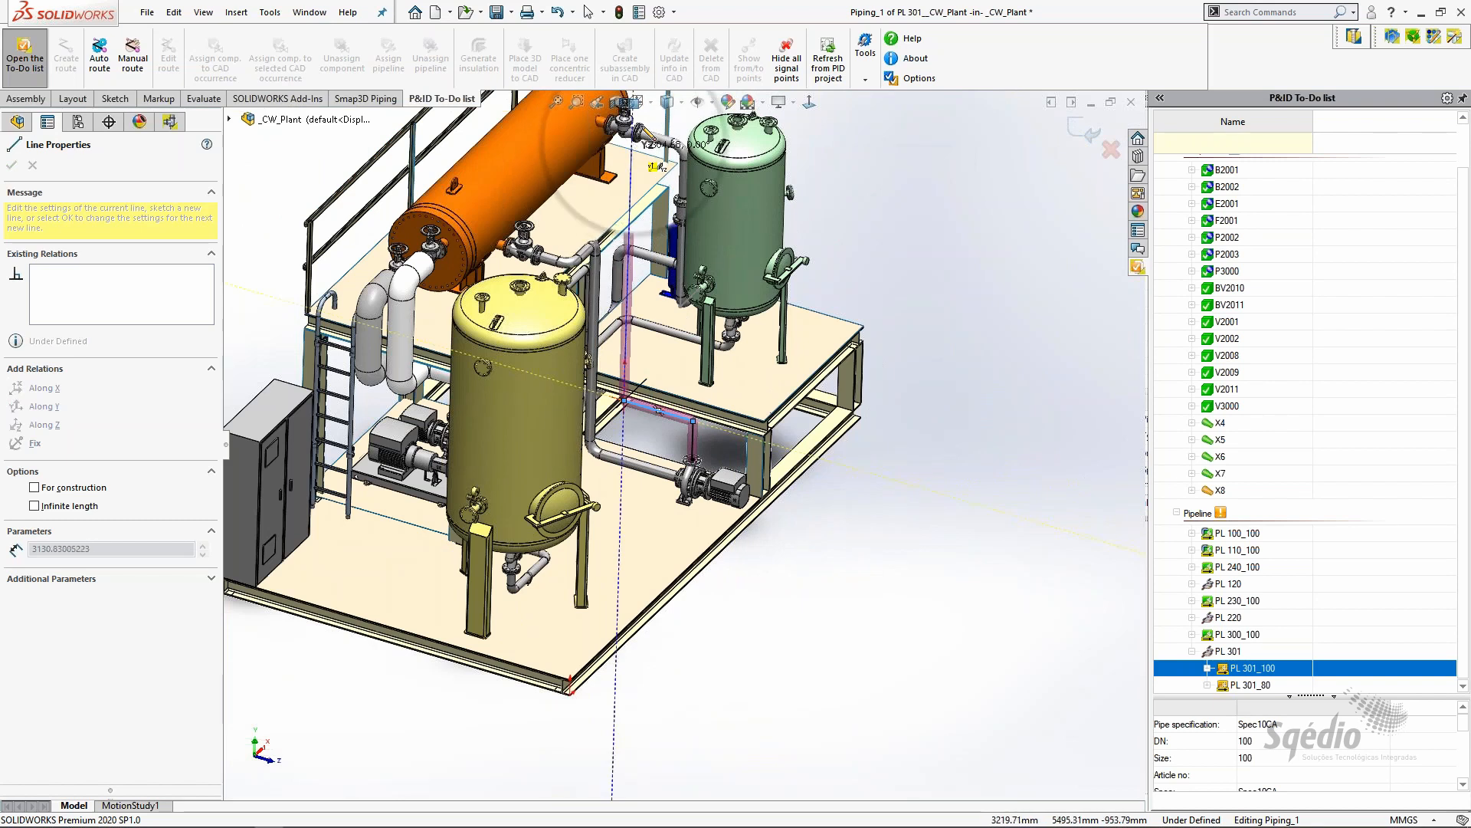
scroll(647, 147, "down", 3)
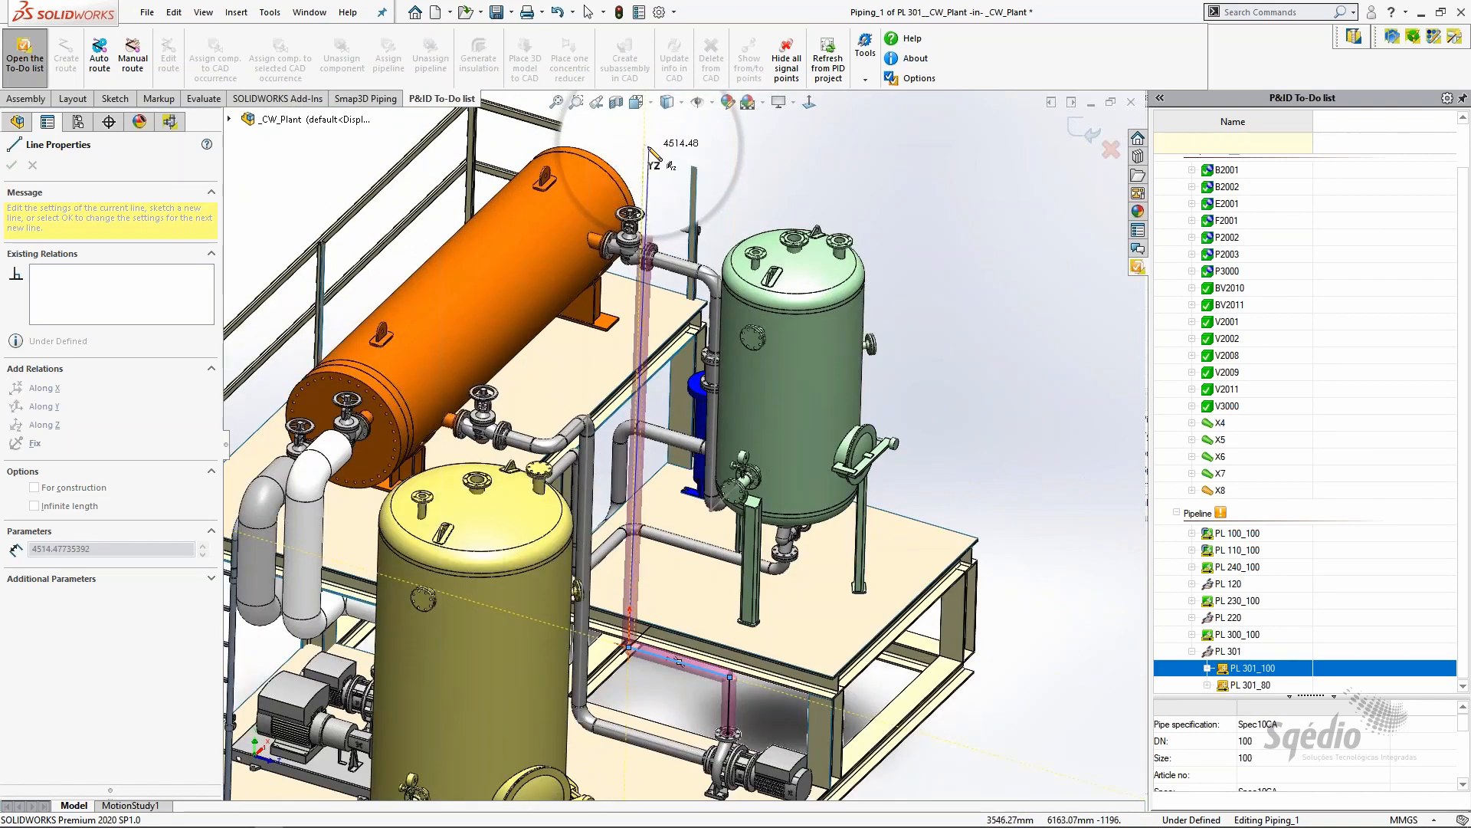
left_click(645, 145)
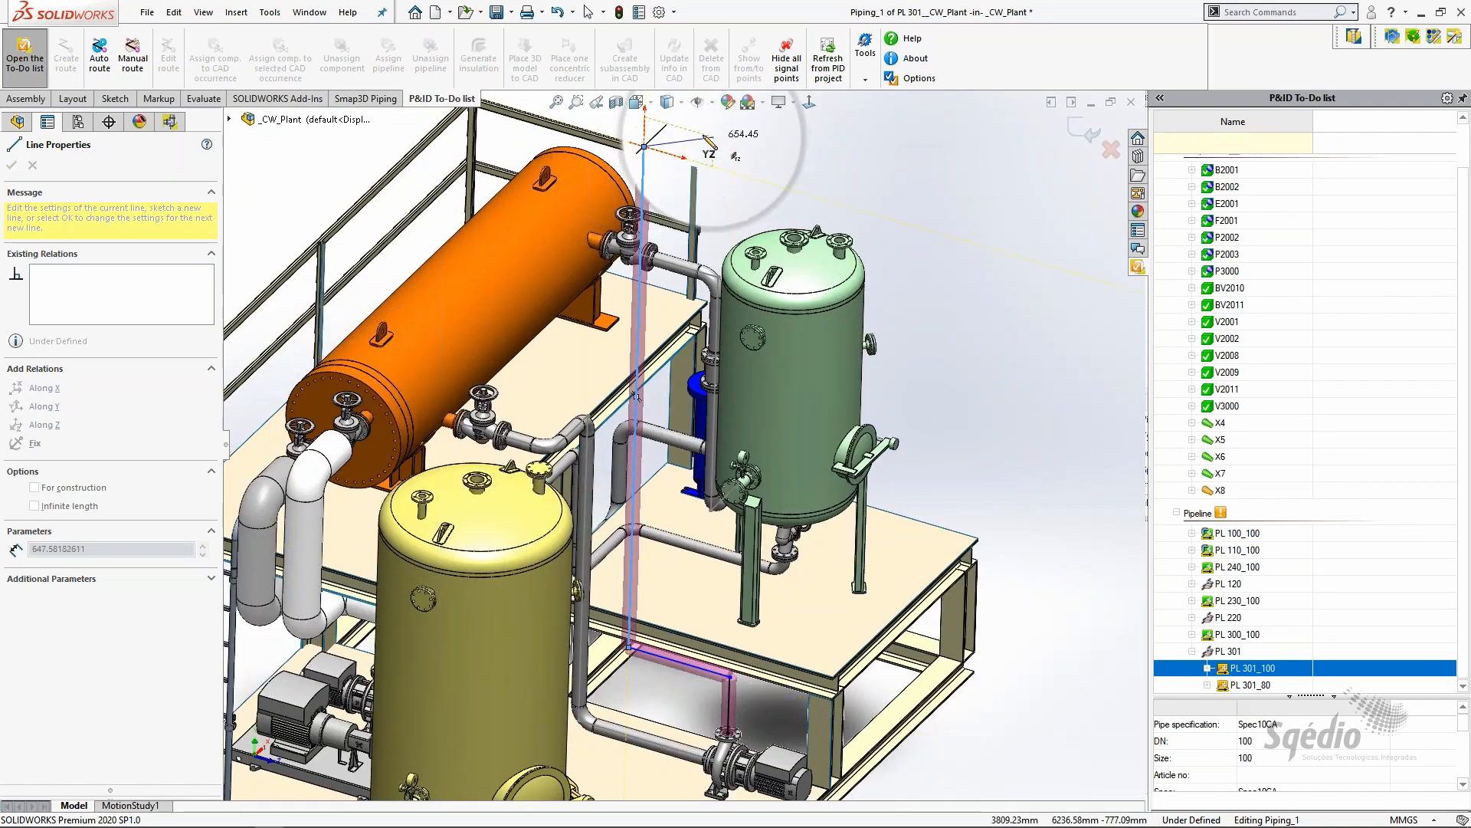
scroll(708, 148, "up", 2)
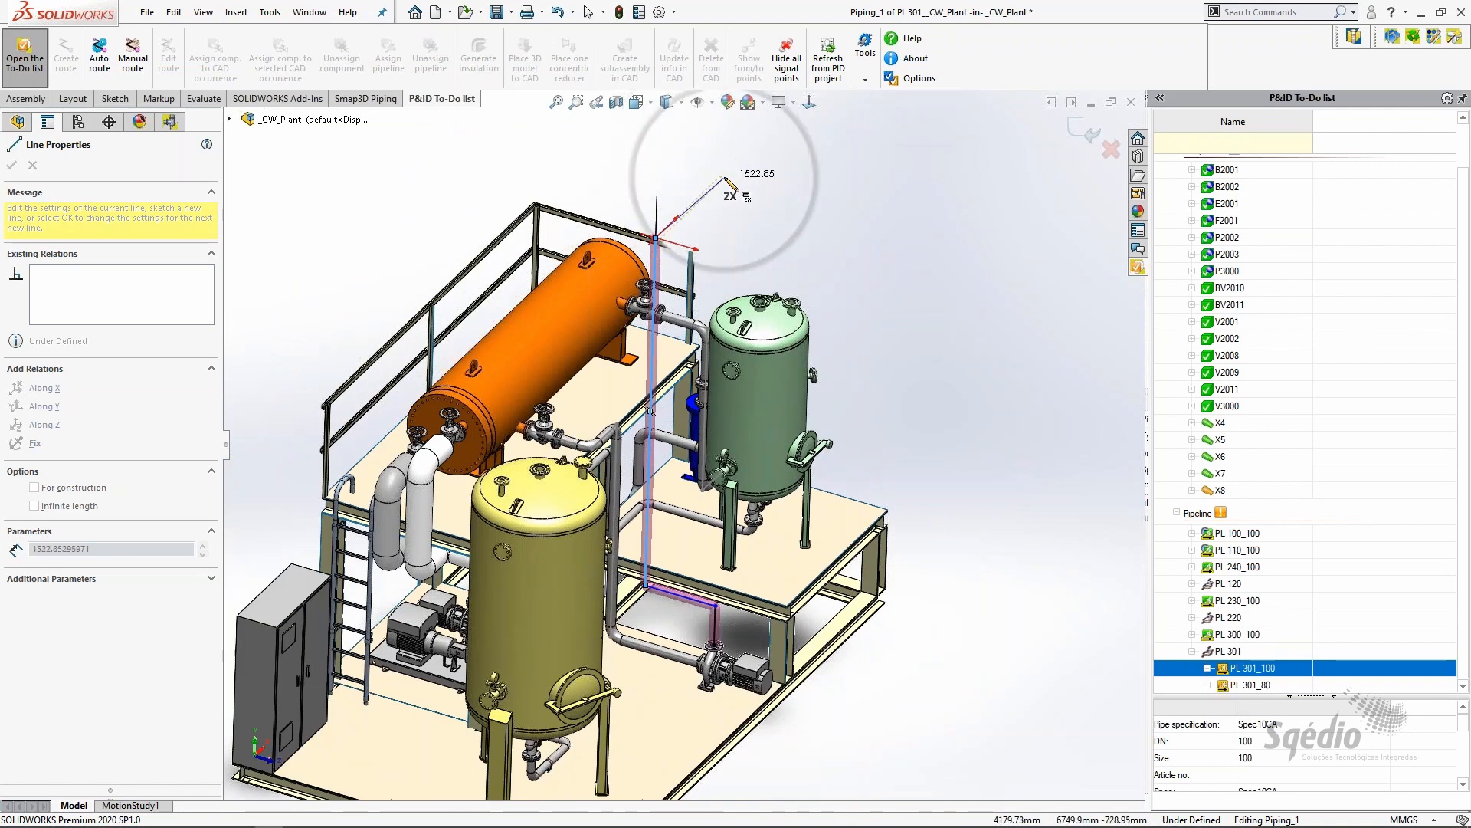
left_click(722, 175)
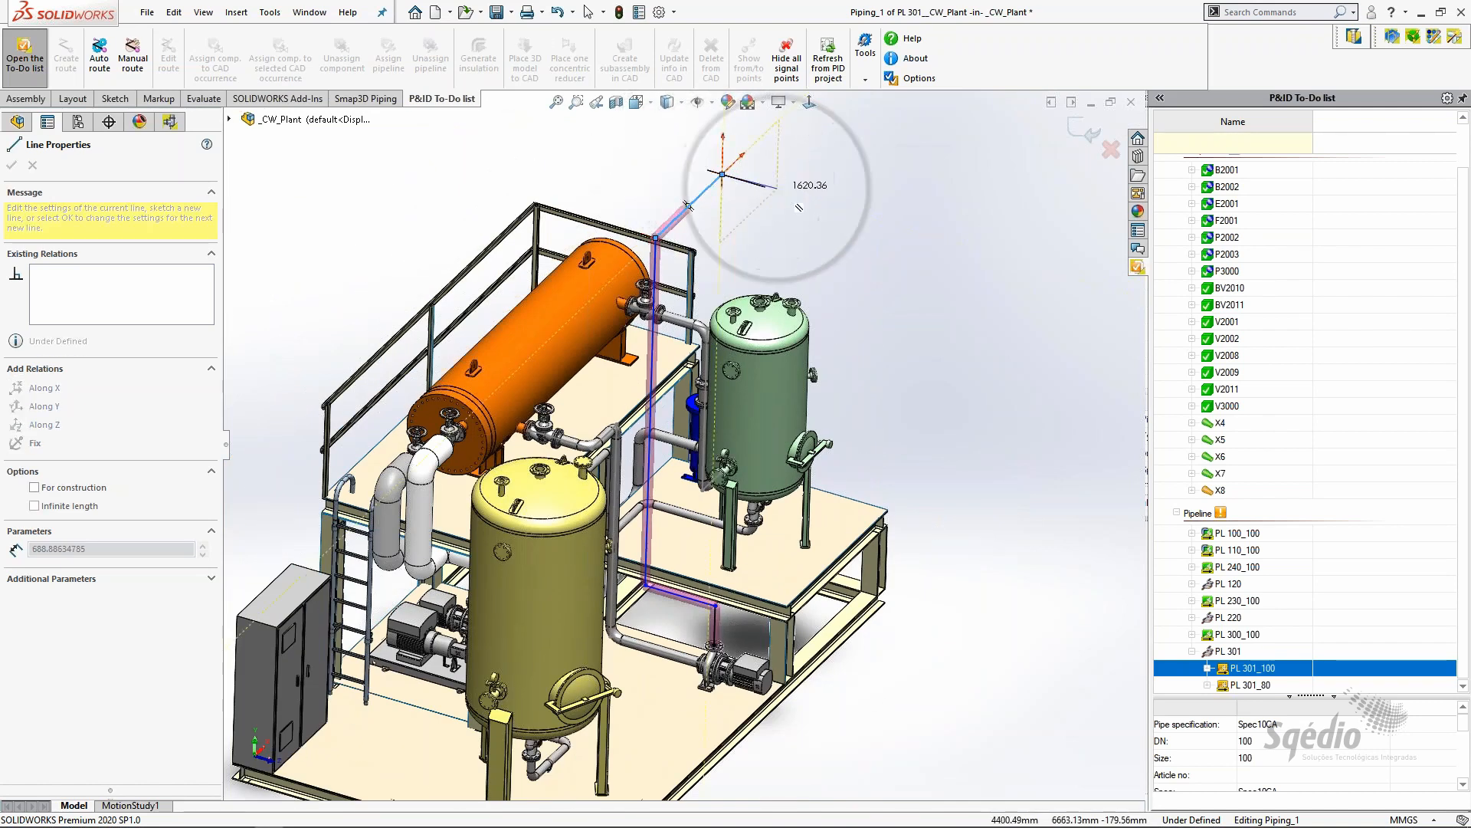
Draw a second horizontal run toward the green vessel and end the route at the centre of its middle top nozzle
left_click(806, 200)
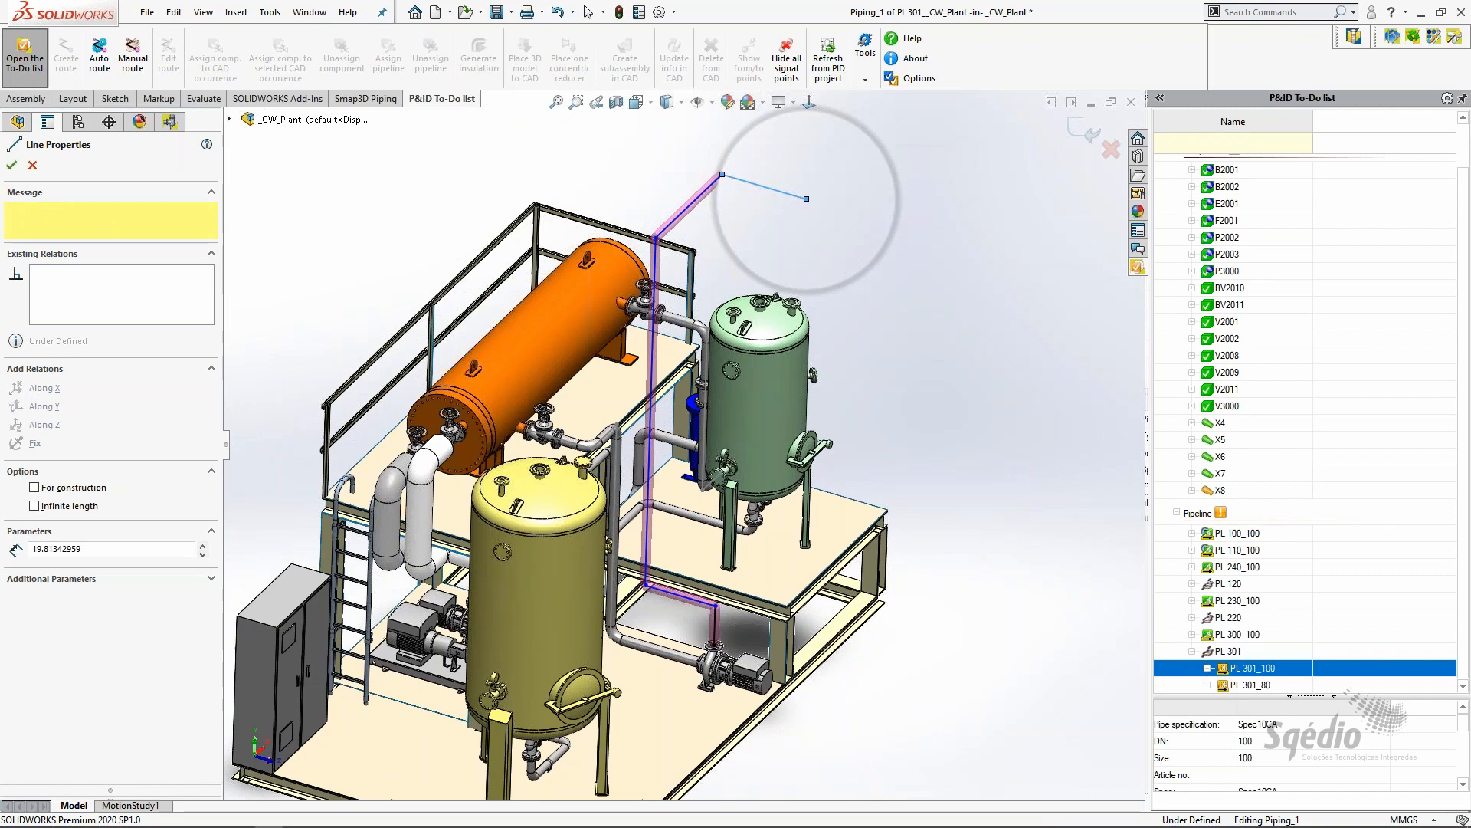
scroll(812, 190, "down", 3)
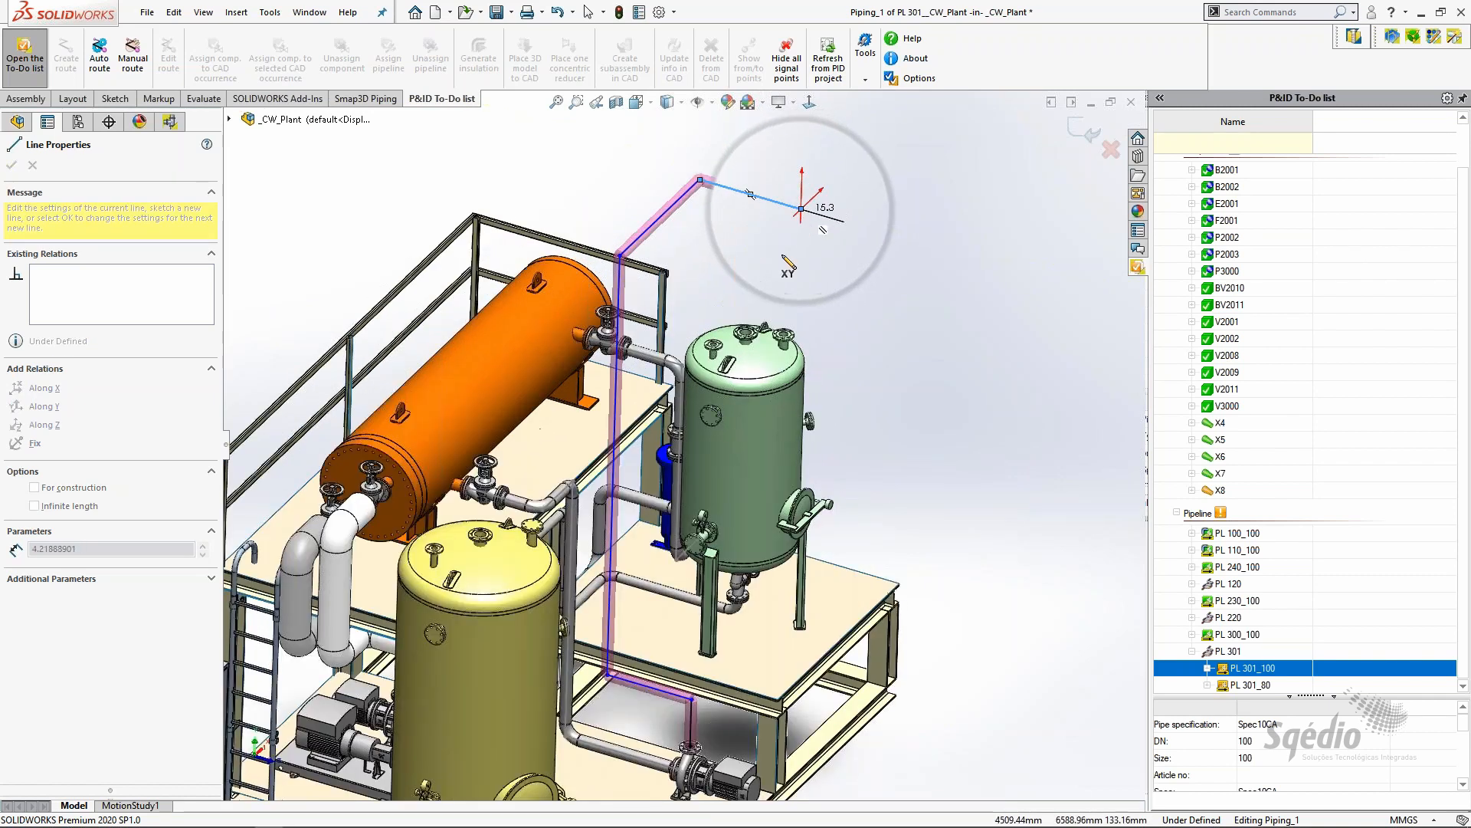
scroll(736, 375, "down", 5)
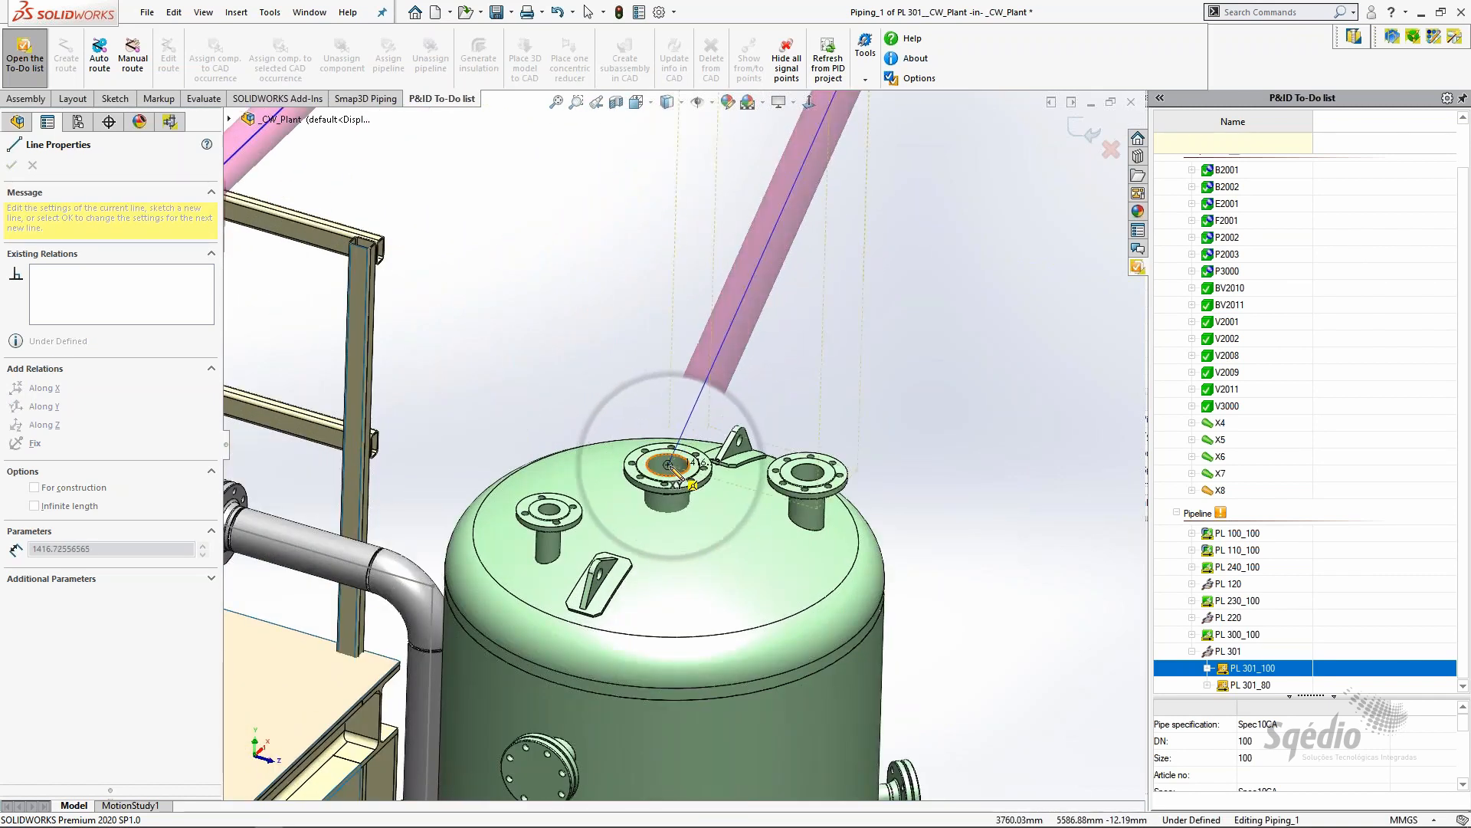
left_click(669, 465)
key("Escape")
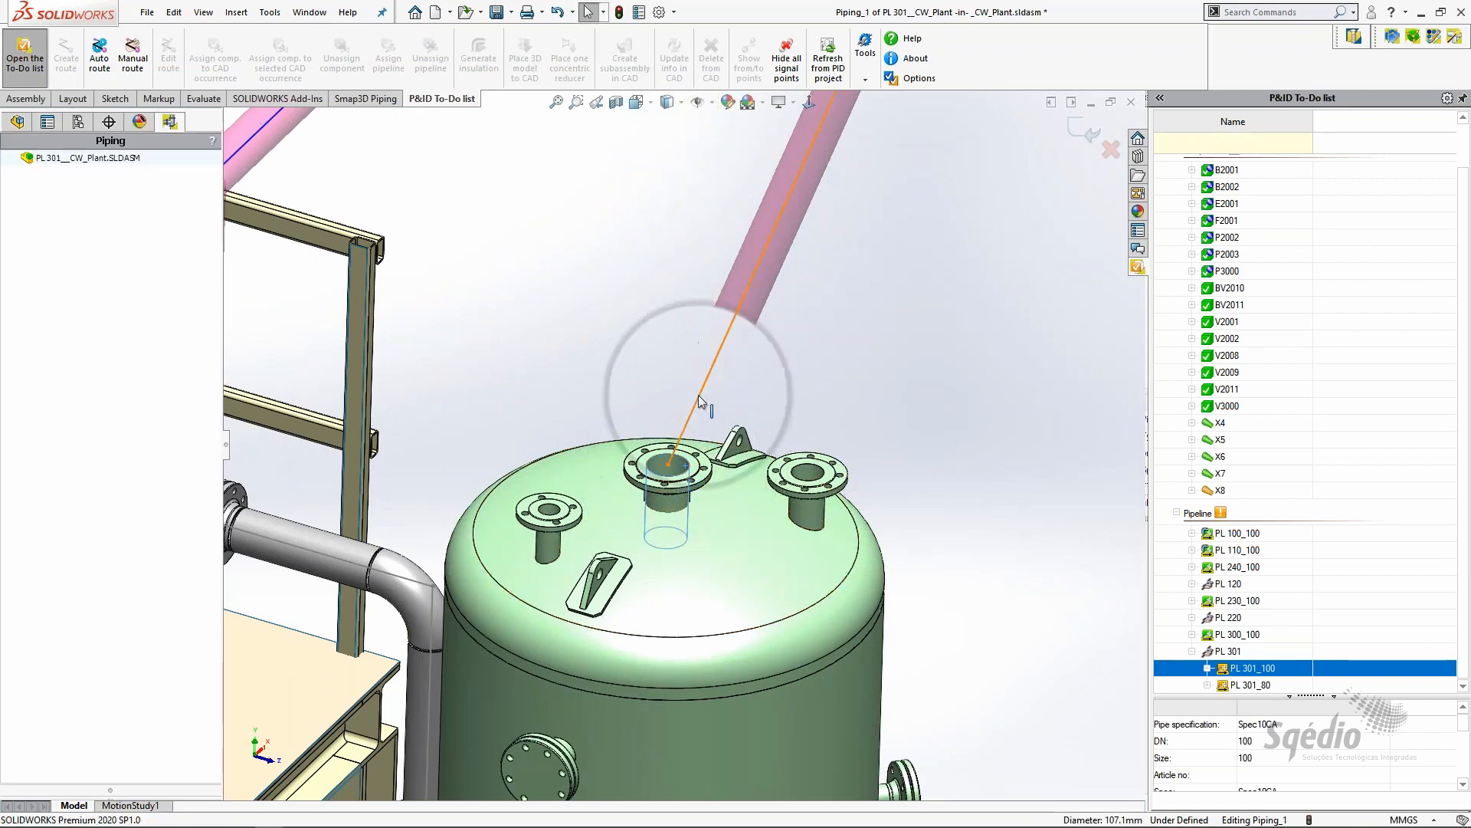
Make the last route line concentric with the green vessel's middle top nozzle
left_click(719, 379)
left_click(790, 326)
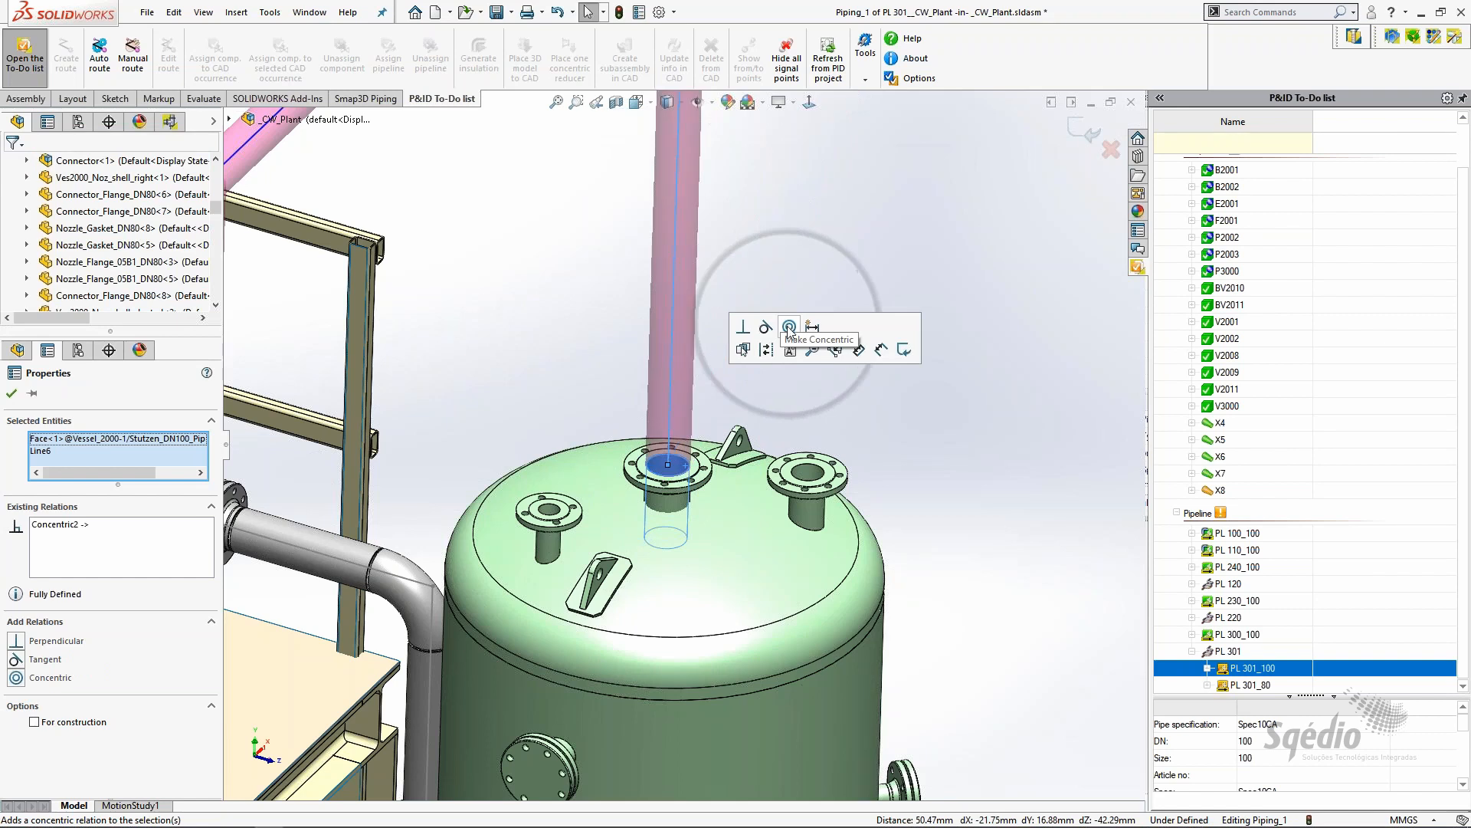
left_click(969, 485)
Dimension the vertical route line above the green vessel's nozzle to 310 mm
scroll(898, 485, "up", 6)
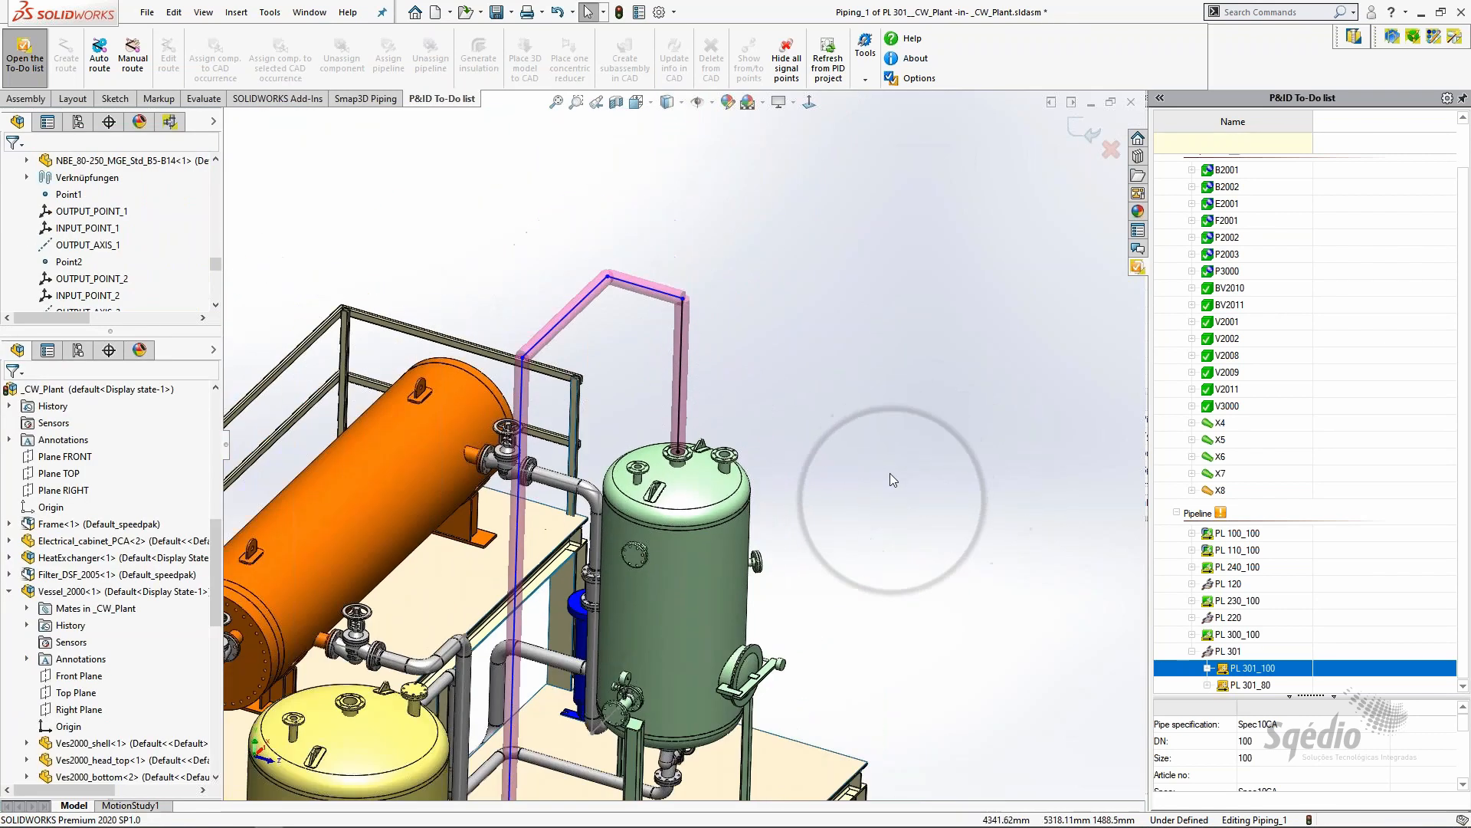
right_click_drag(890, 473, 891, 429)
left_click(681, 380)
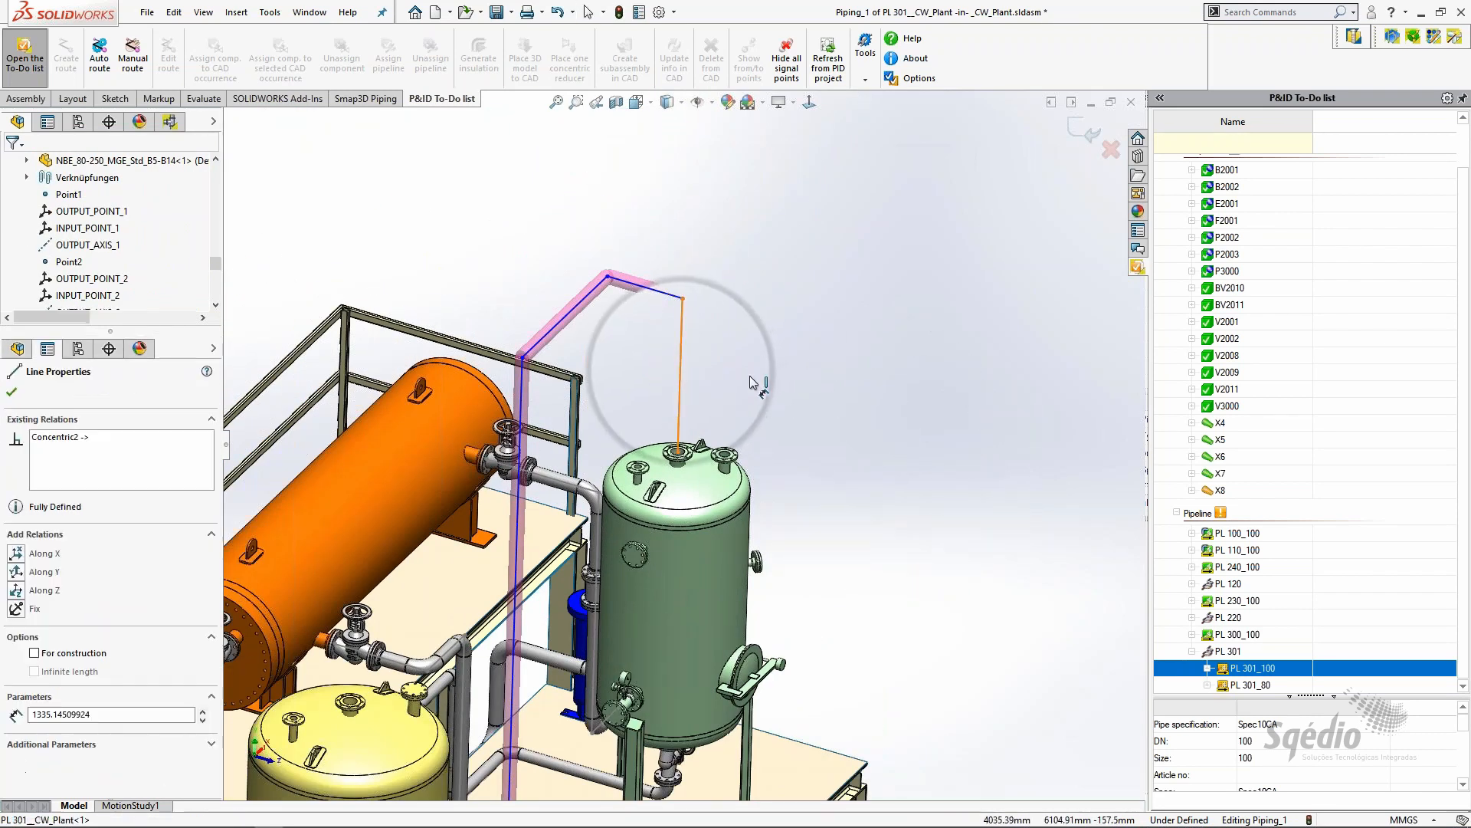
left_click(748, 376)
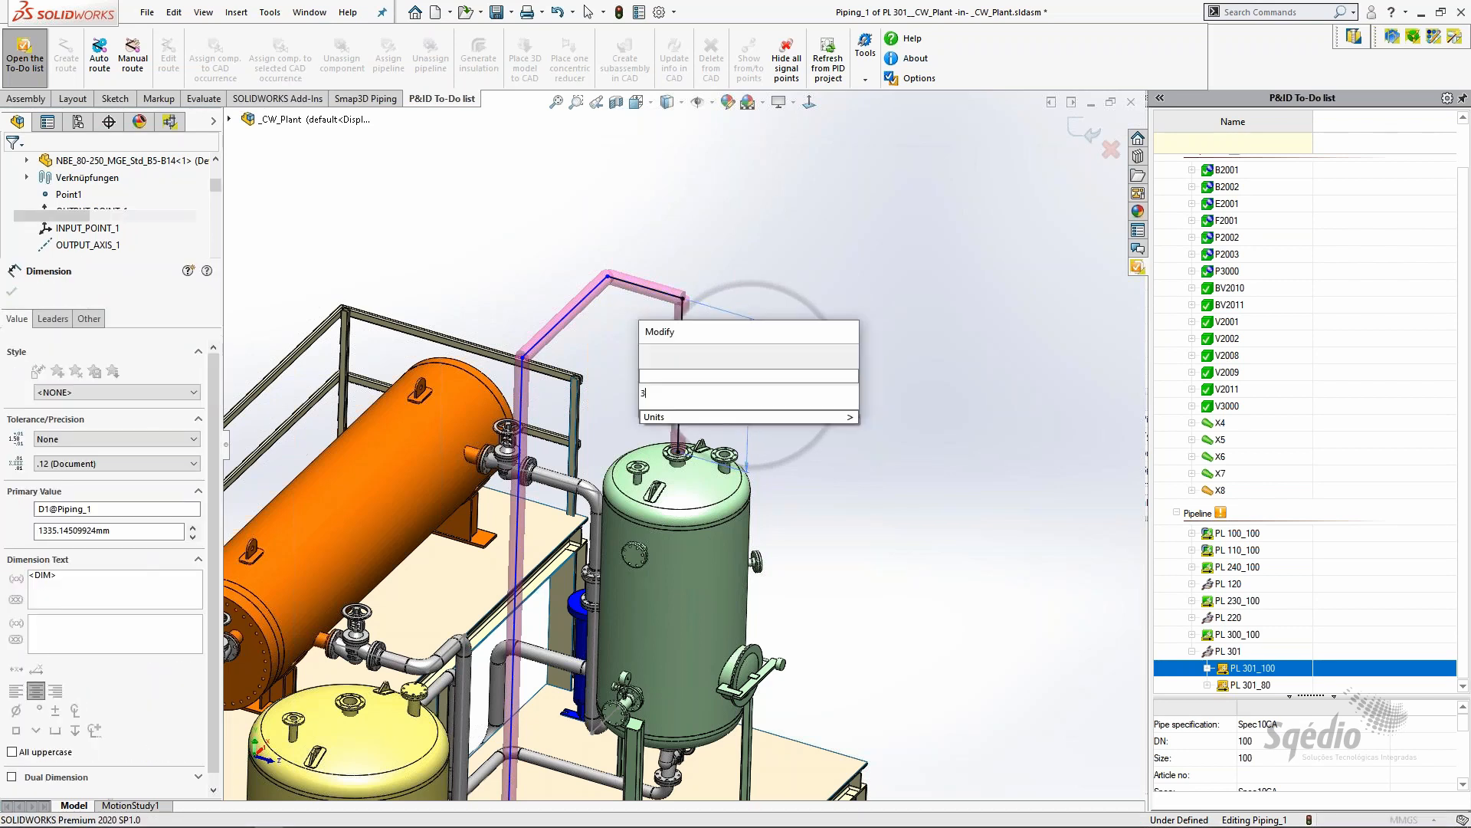
type("310")
key("Return")
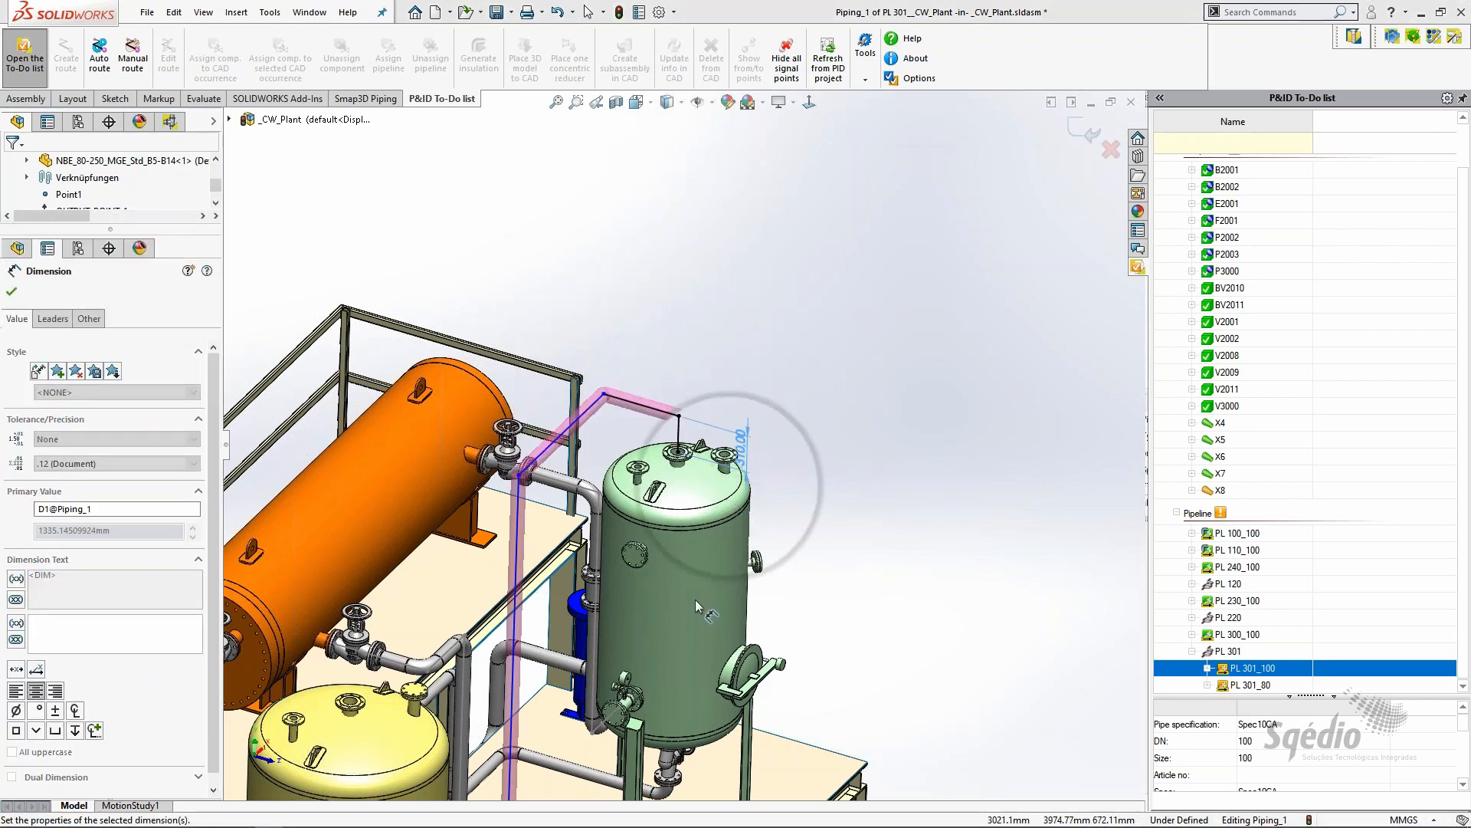
Dimension the vertical route line above the pump flange to 370 mm
scroll(696, 599, "up", 4)
scroll(682, 628, "up", 2)
scroll(689, 537, "down", 8)
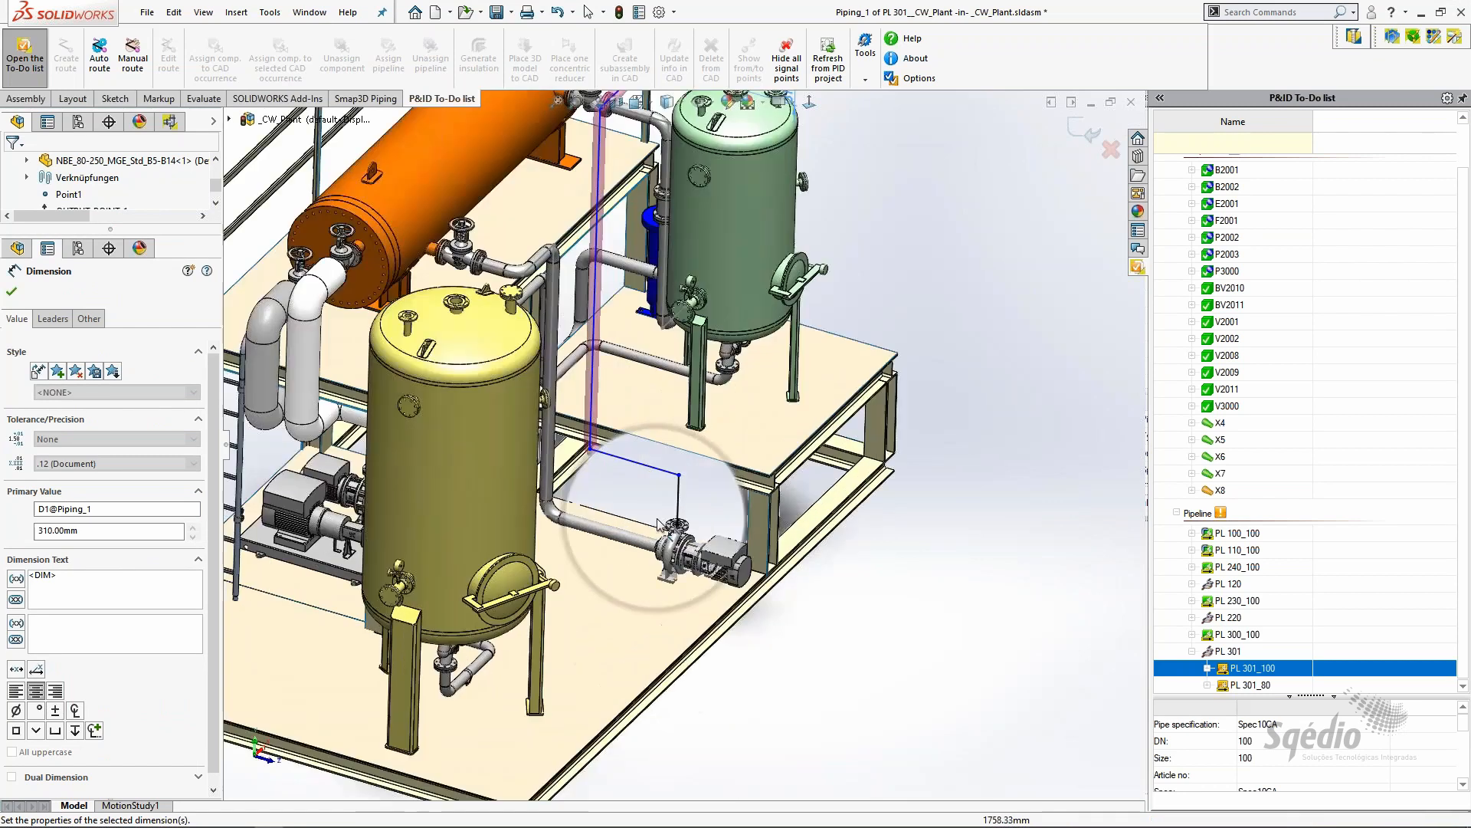
scroll(696, 495, "down", 3)
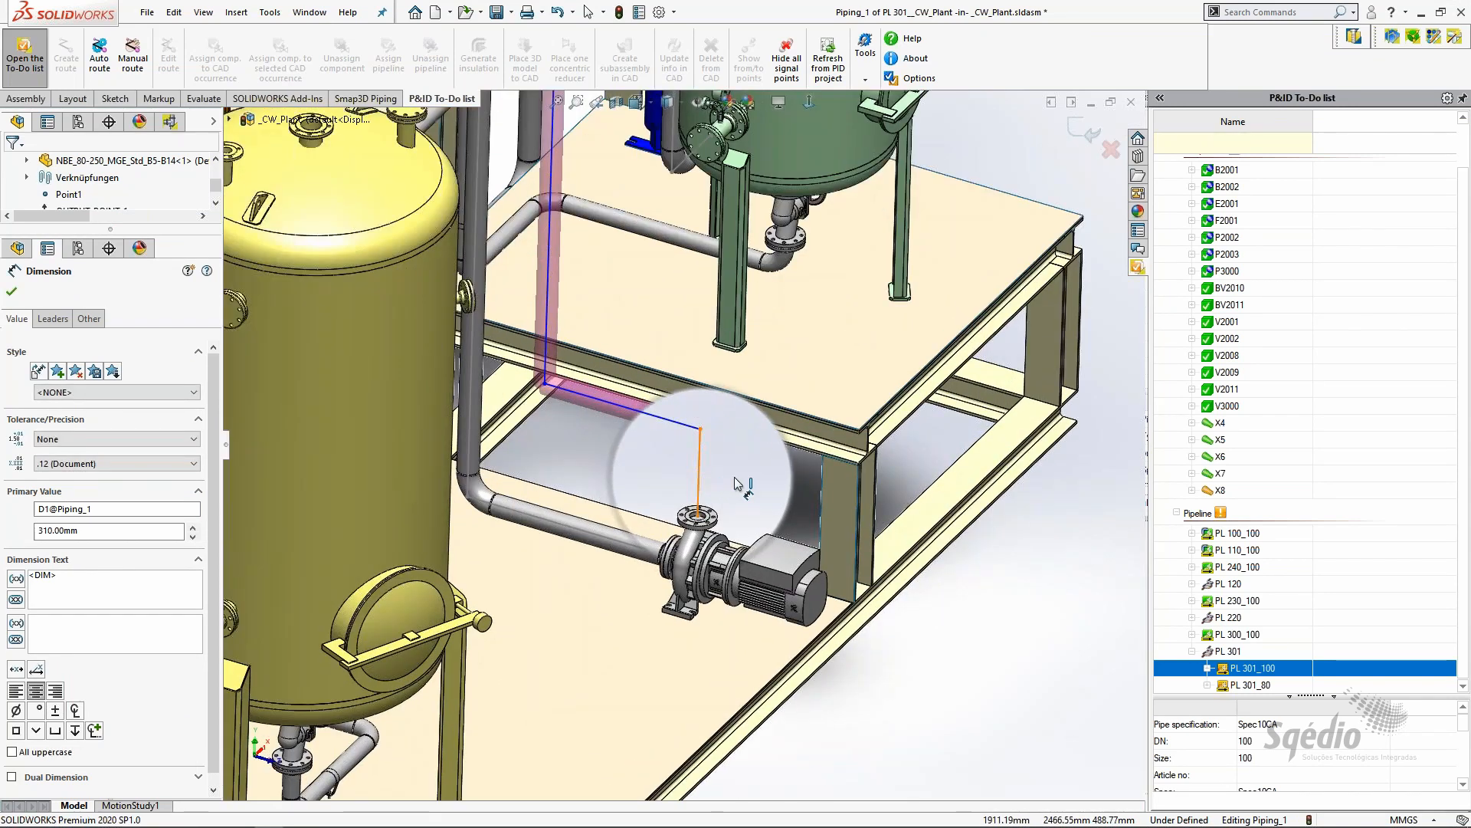
left_click(700, 482)
left_click(726, 475)
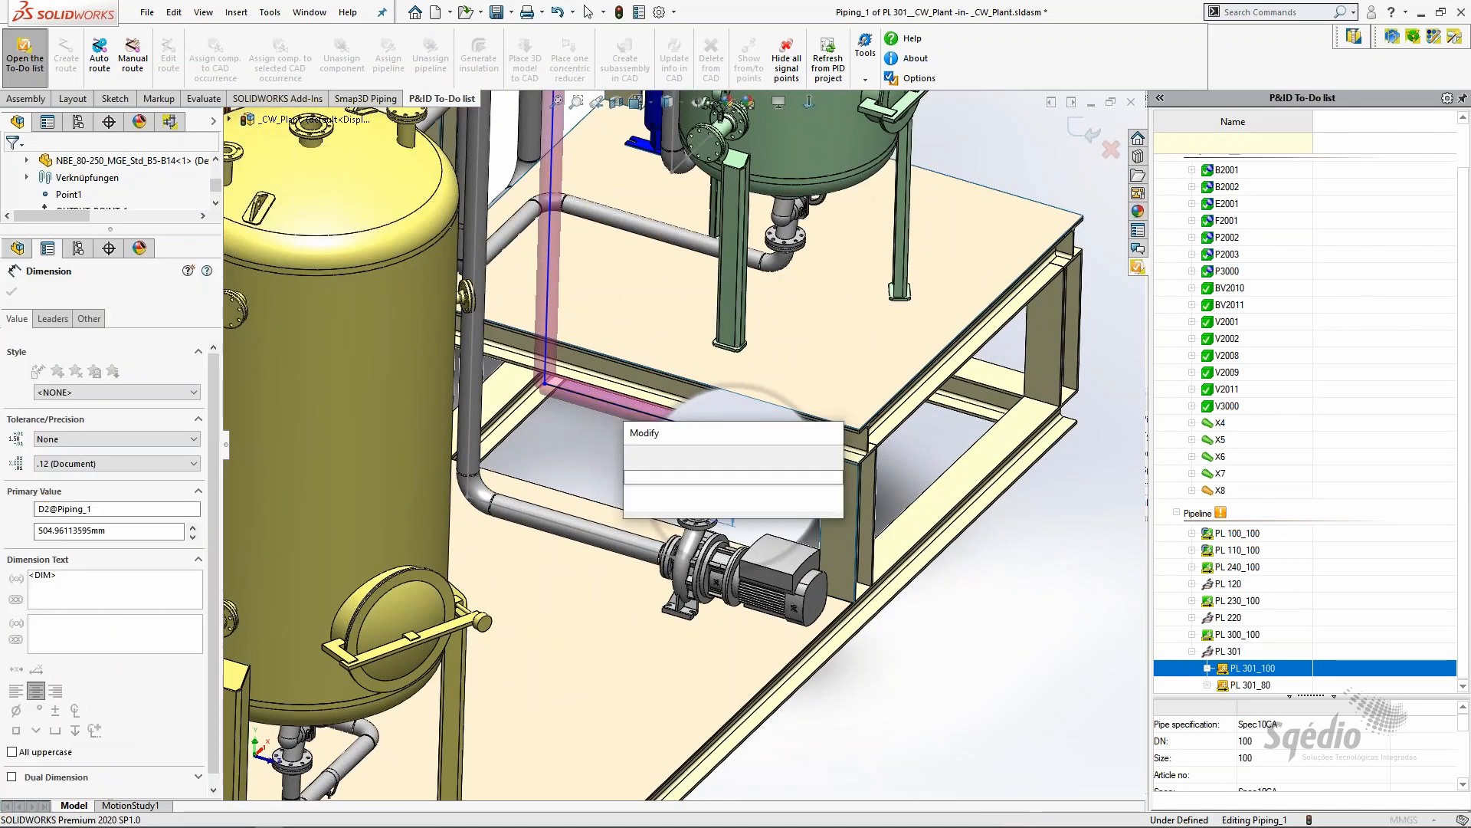
type("370")
key("Return")
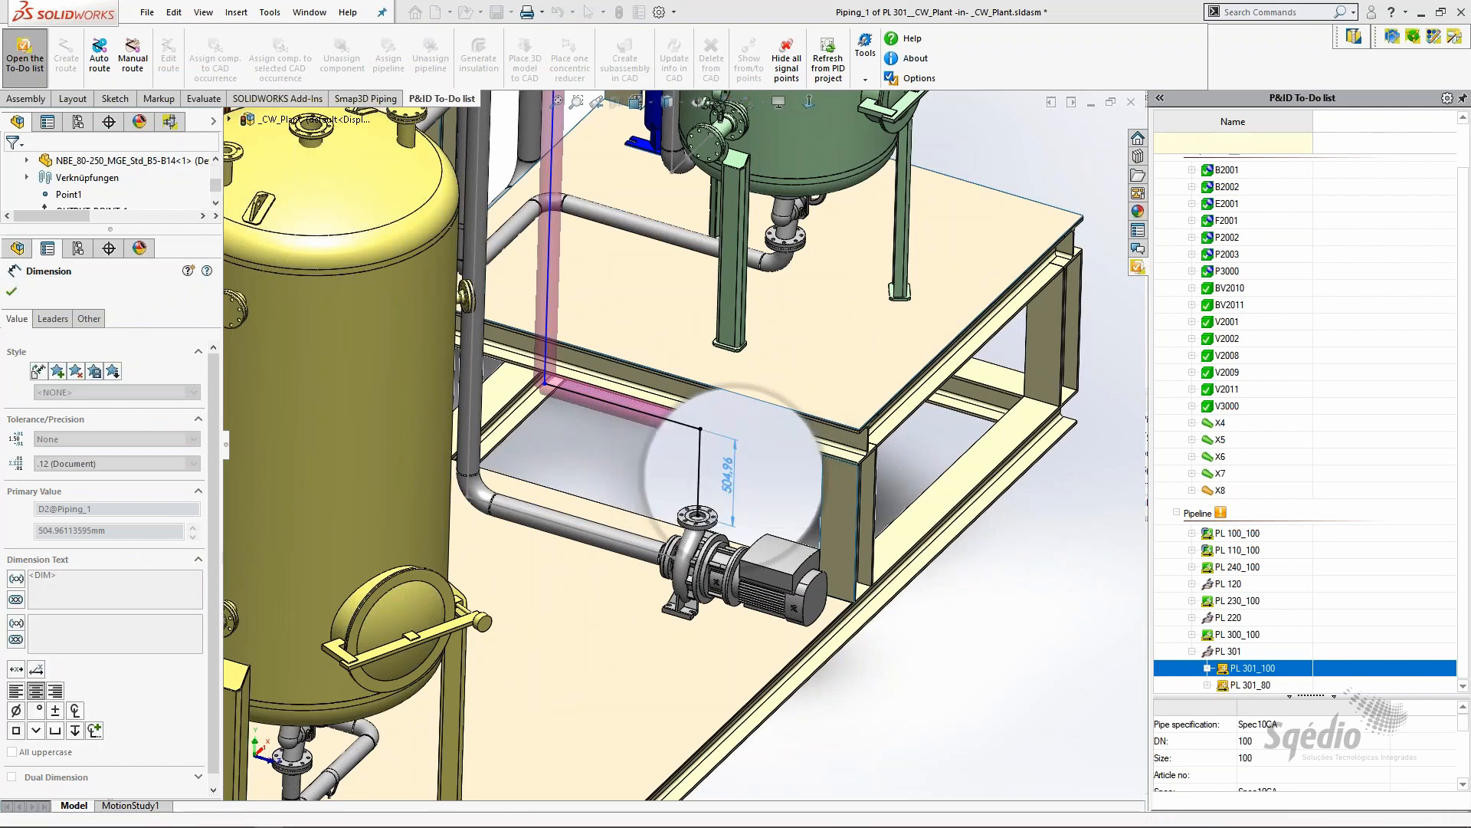
Dimension the horizontal route line between the pump's vertical line and the riser to 1000 mm
left_click(608, 427)
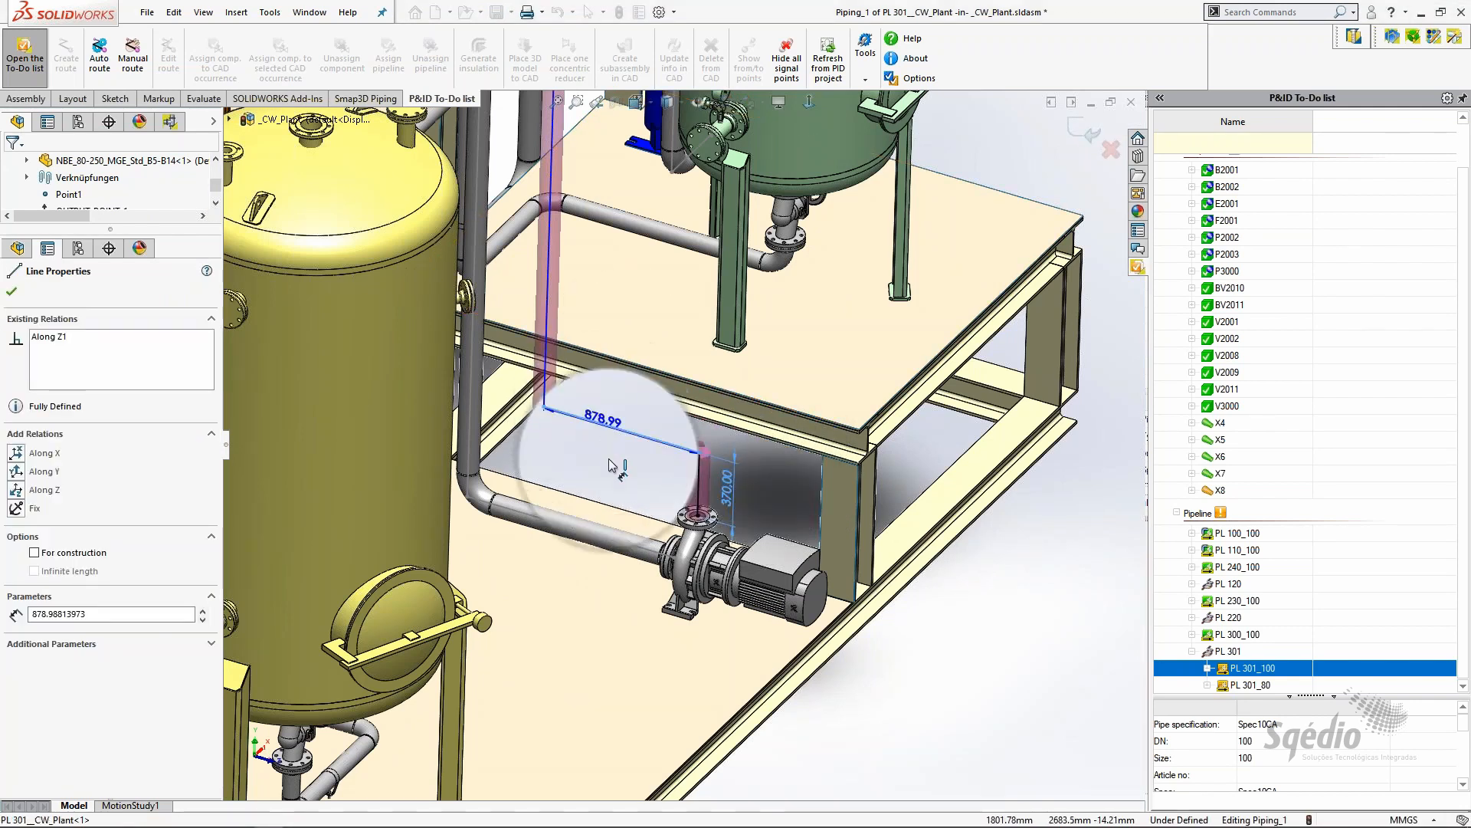
left_click(690, 420)
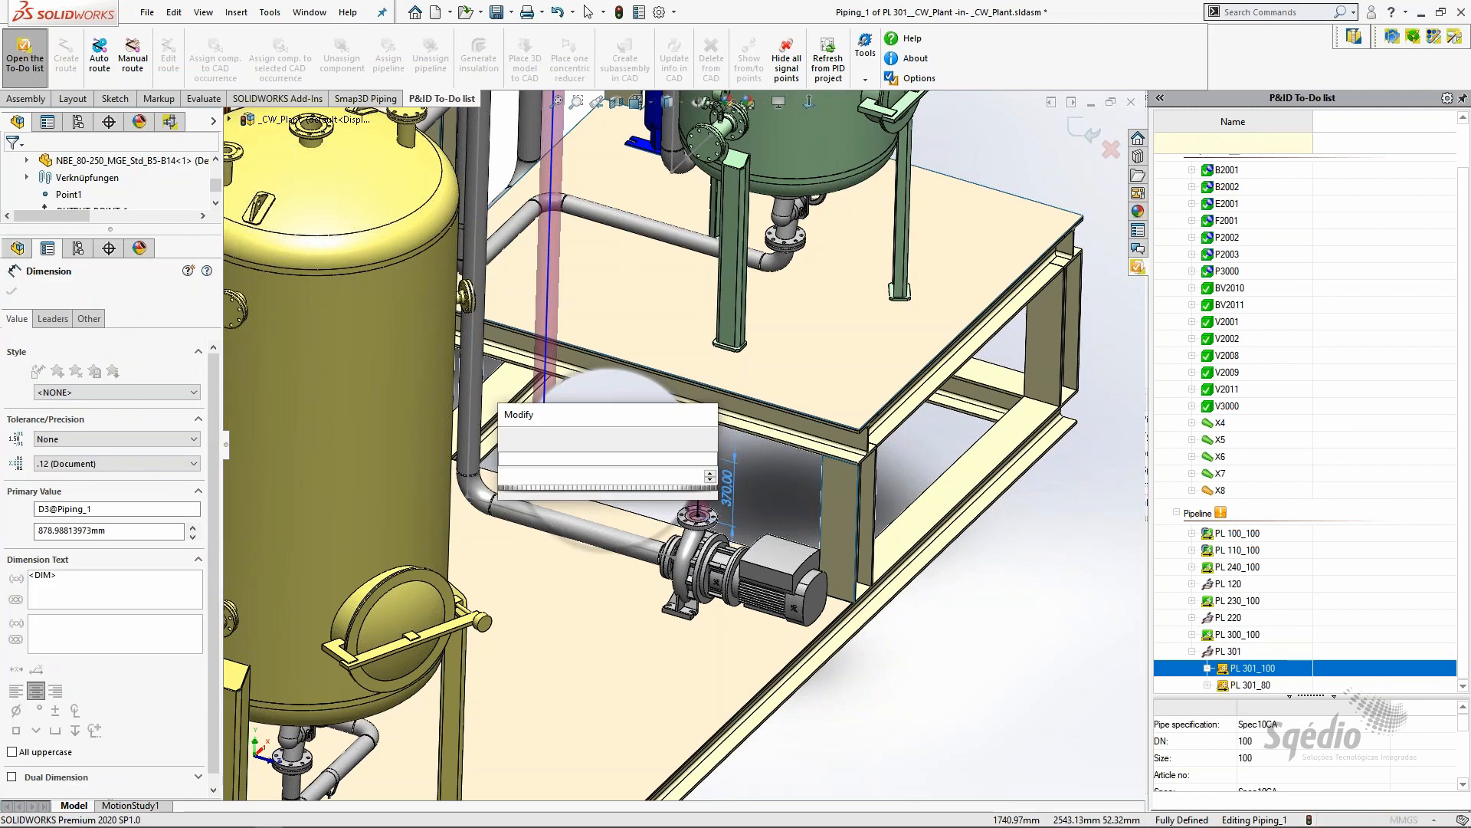
type("1000")
key("Return")
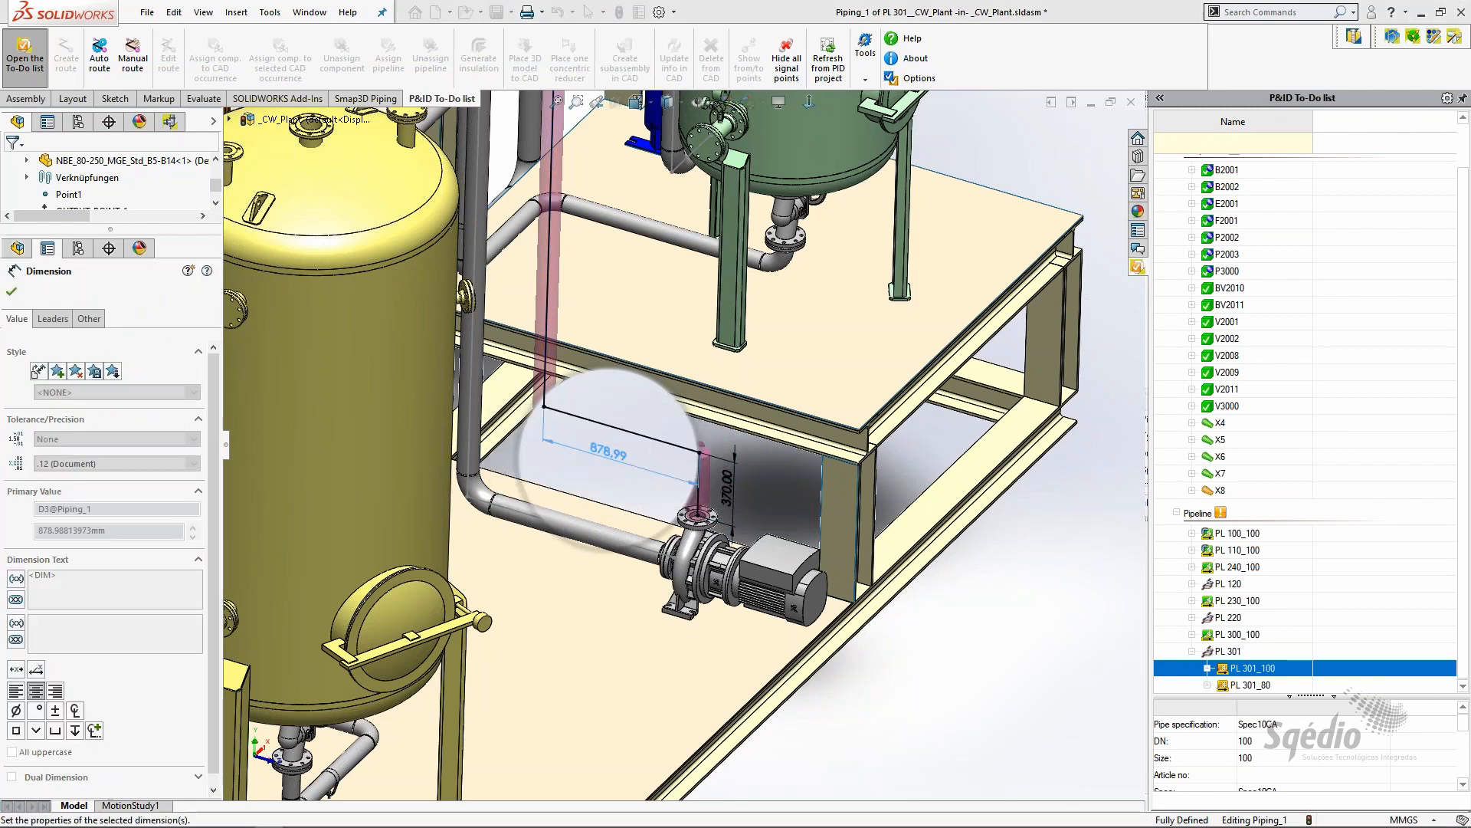
key("f")
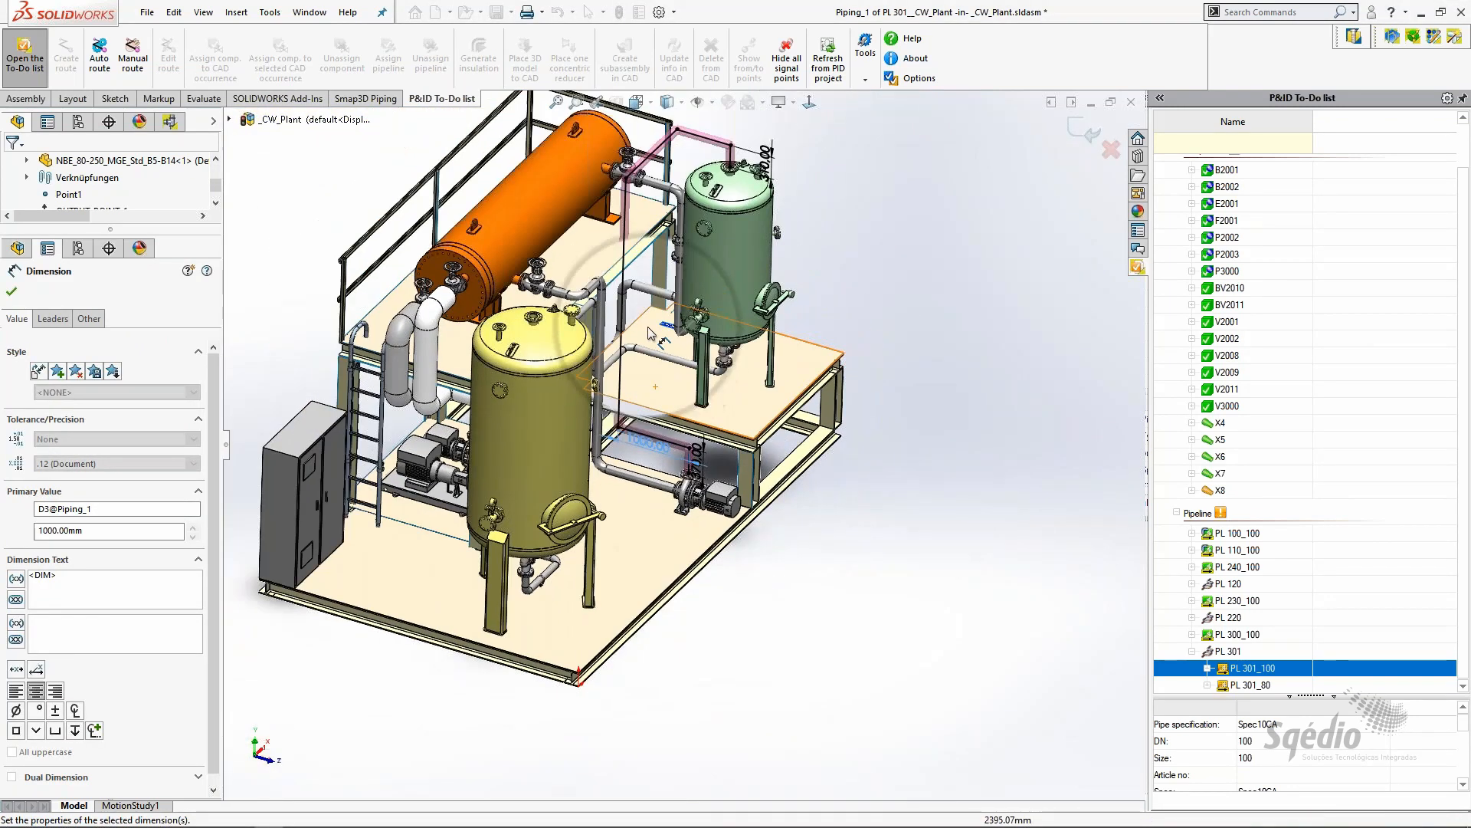
key("Escape")
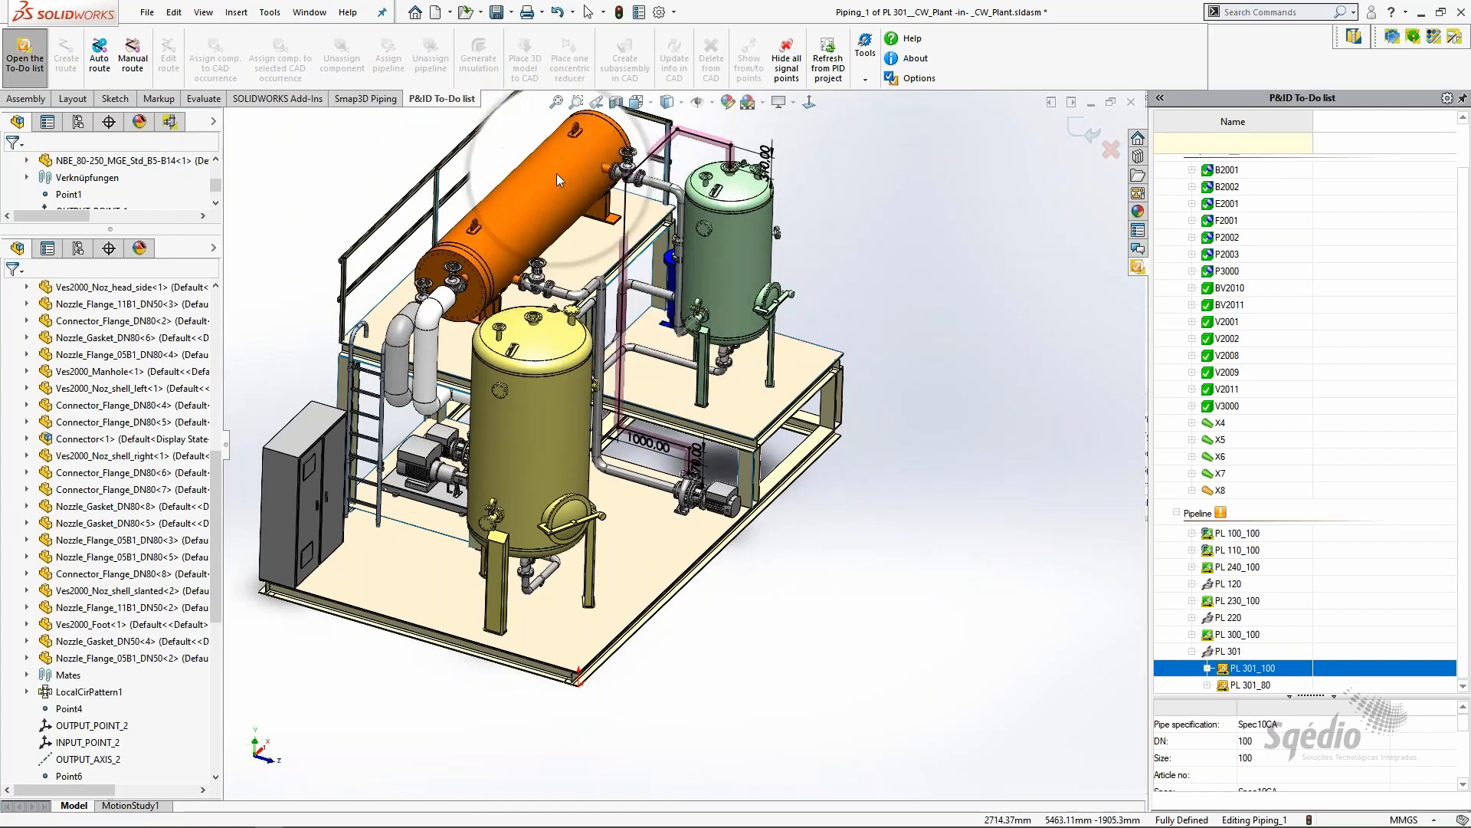
Exit the route sketch of PL 301_100 and show the piping tree of the PL 301 sub assembly
scroll(557, 173, "down", 1)
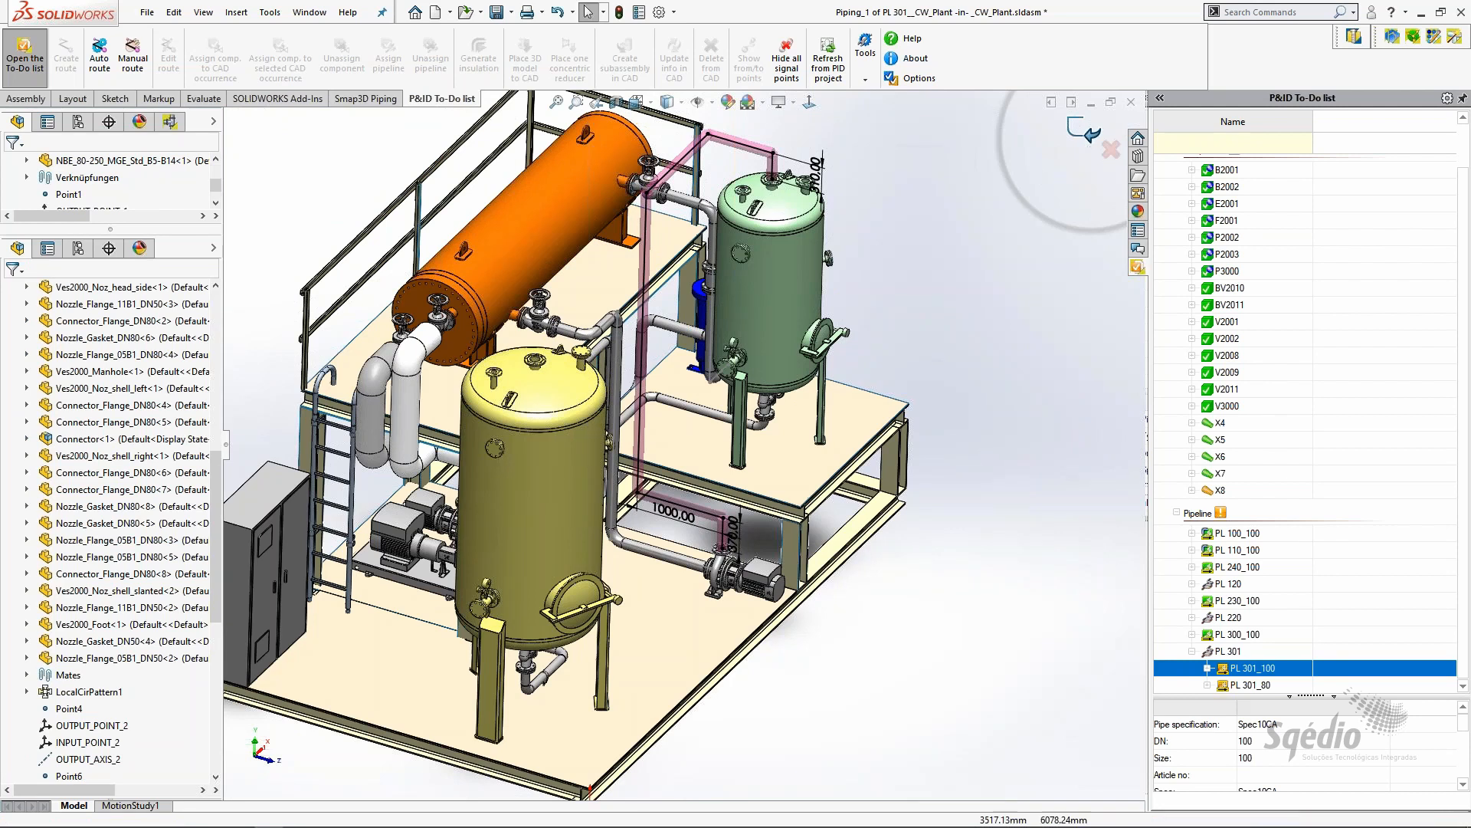
left_click(1087, 132)
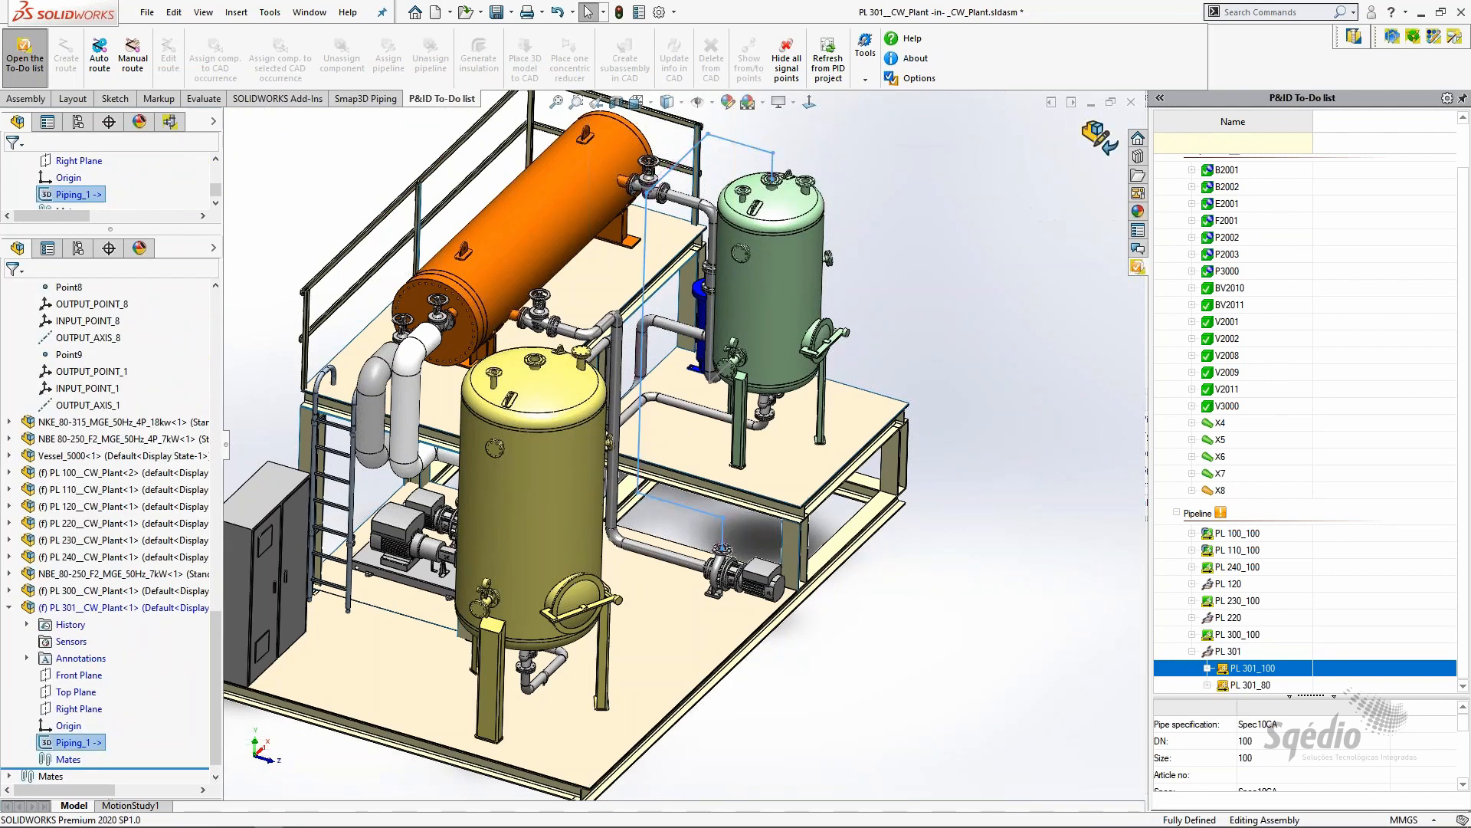
left_click(168, 122)
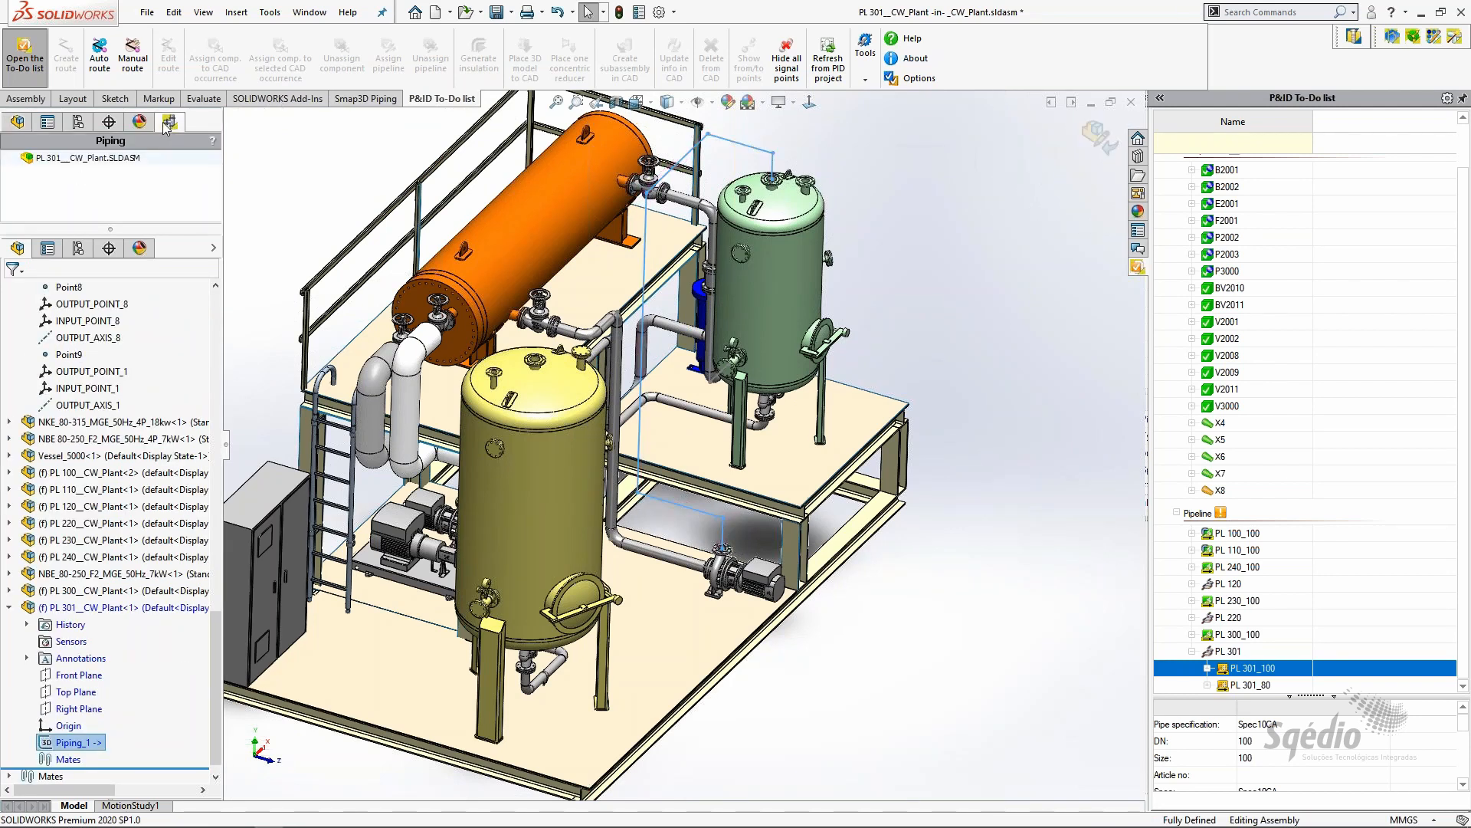
scroll(520, 367, "up", 1)
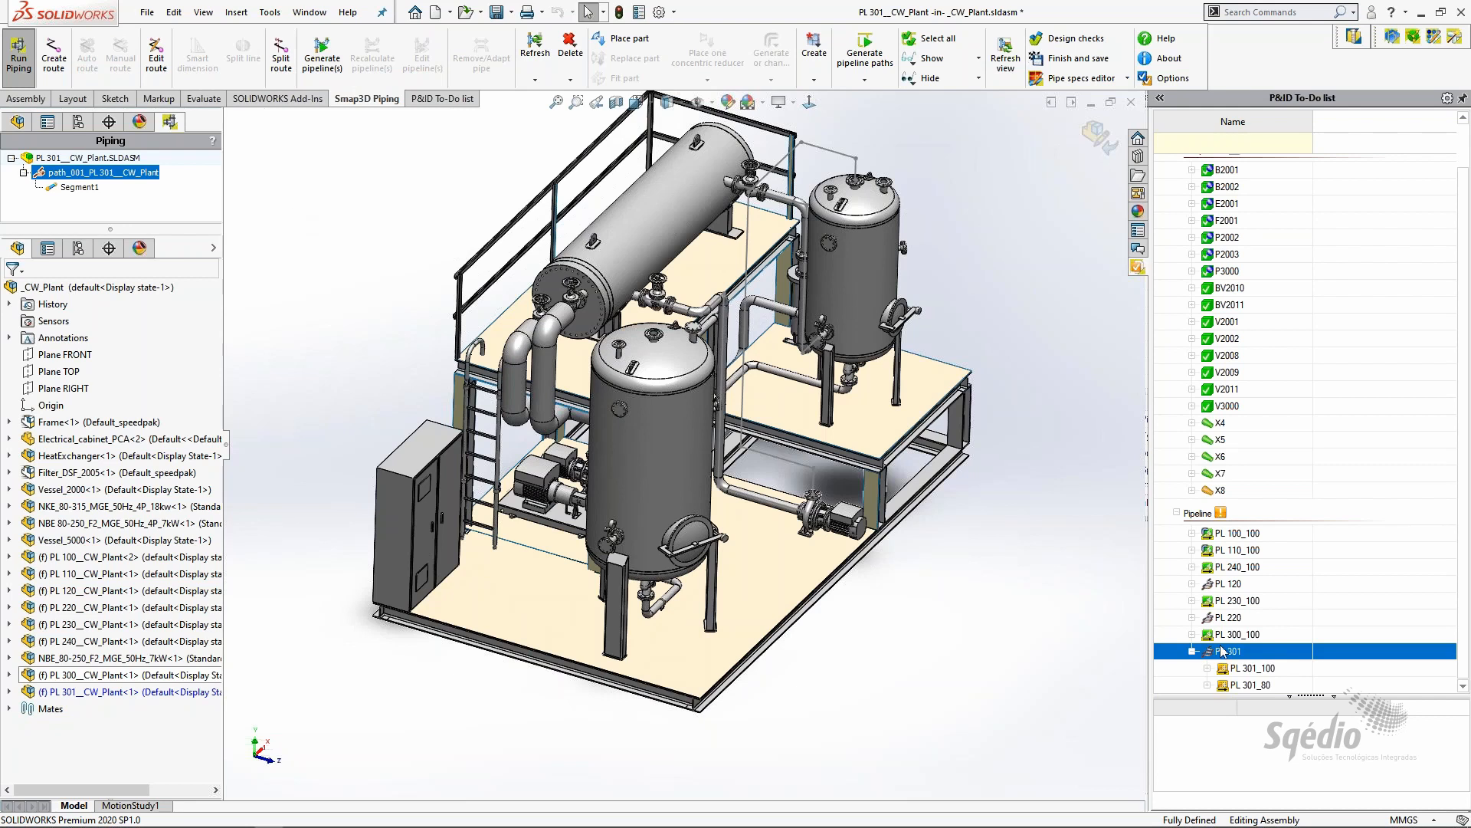
Assign pipeline PL 301_100 from the to-do list to the route path of the PL 301 sub assembly and acknowledge the assignment
left_click(1235, 668)
right_click(1235, 668)
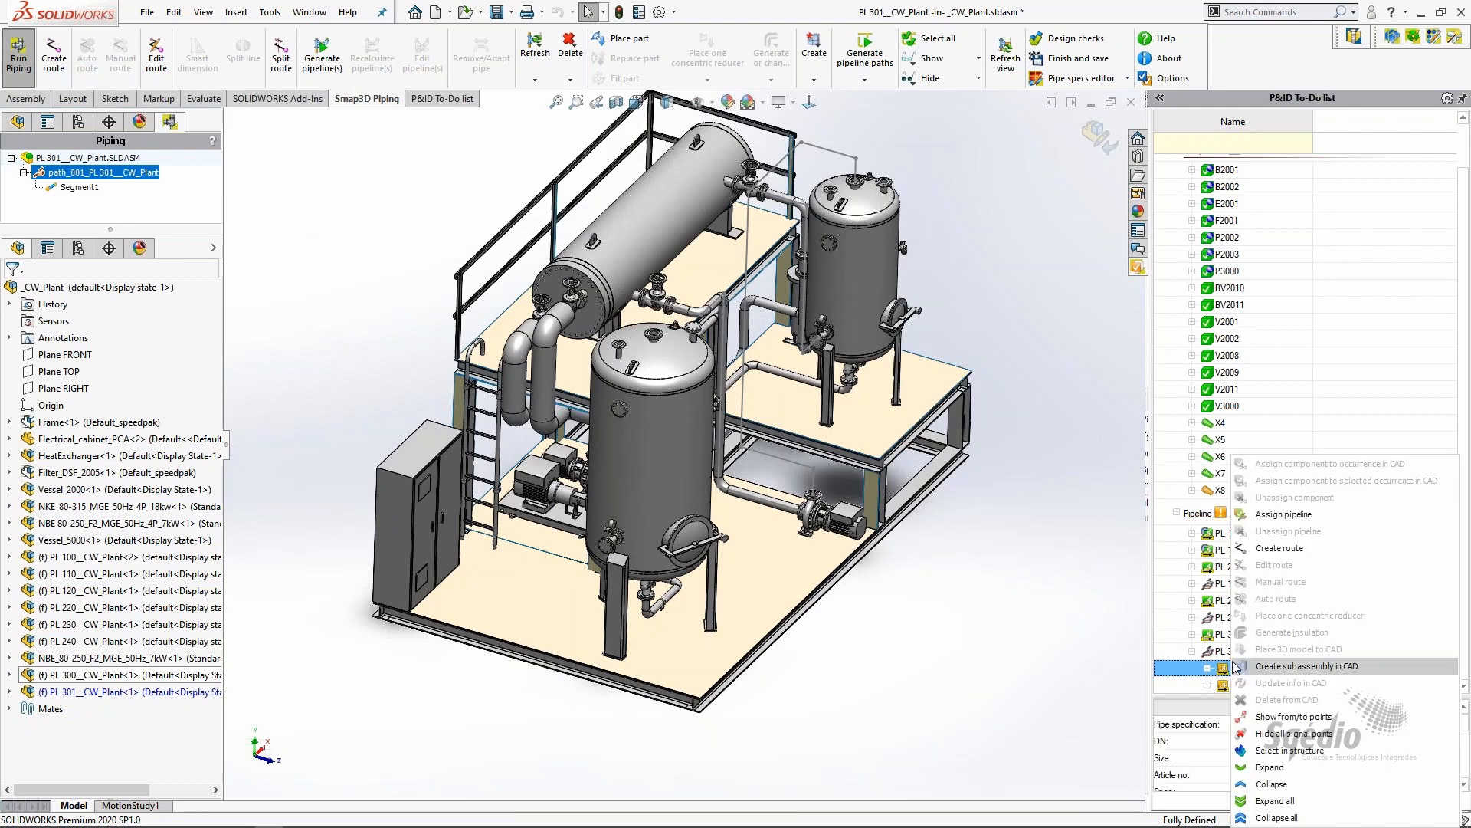
left_click(1275, 516)
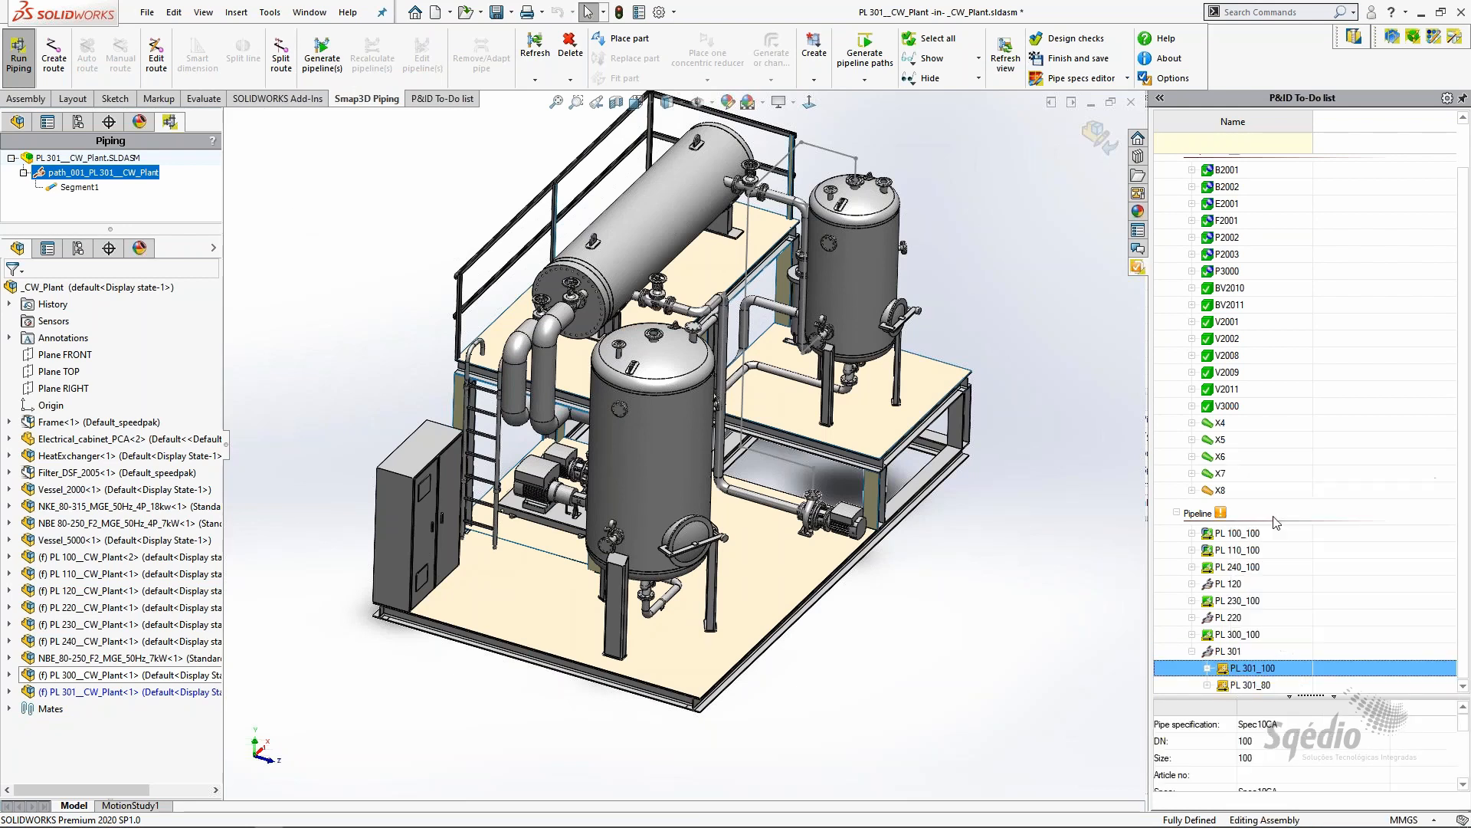
left_click(148, 176)
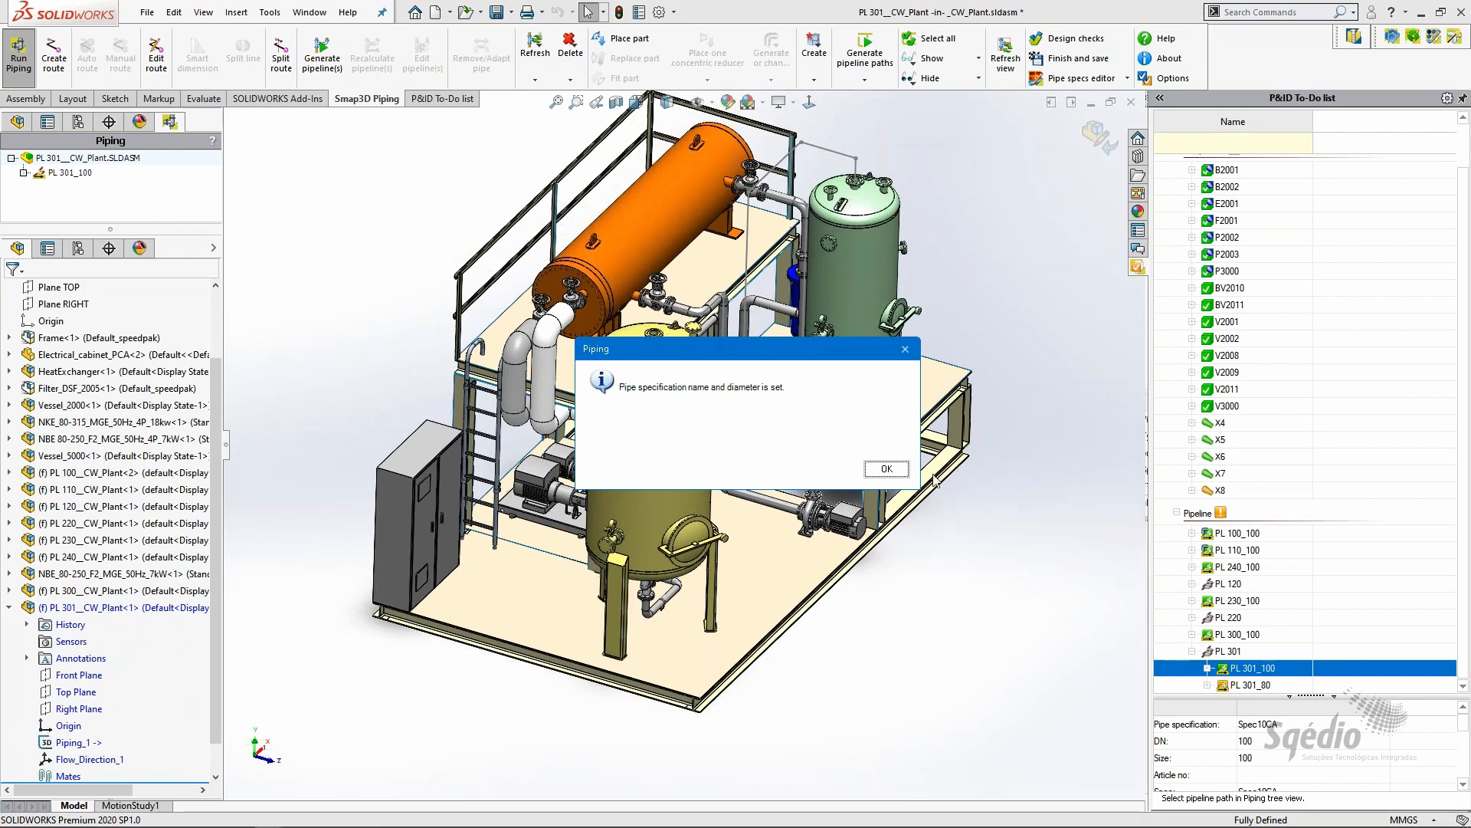
left_click(886, 469)
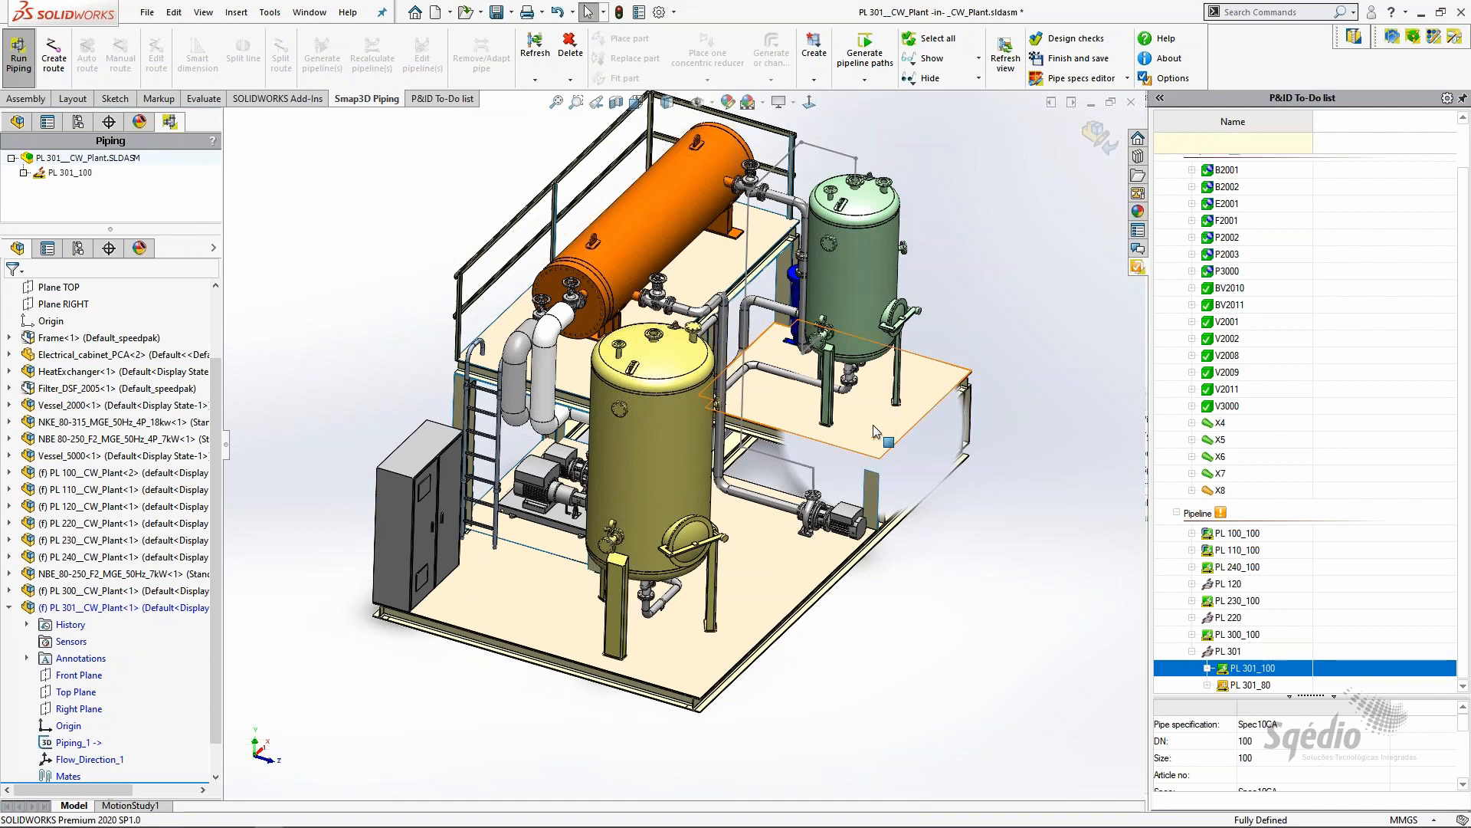
Refresh all piping data and recalculate pipeline PL 301_100
scroll(676, 186, "down", 2)
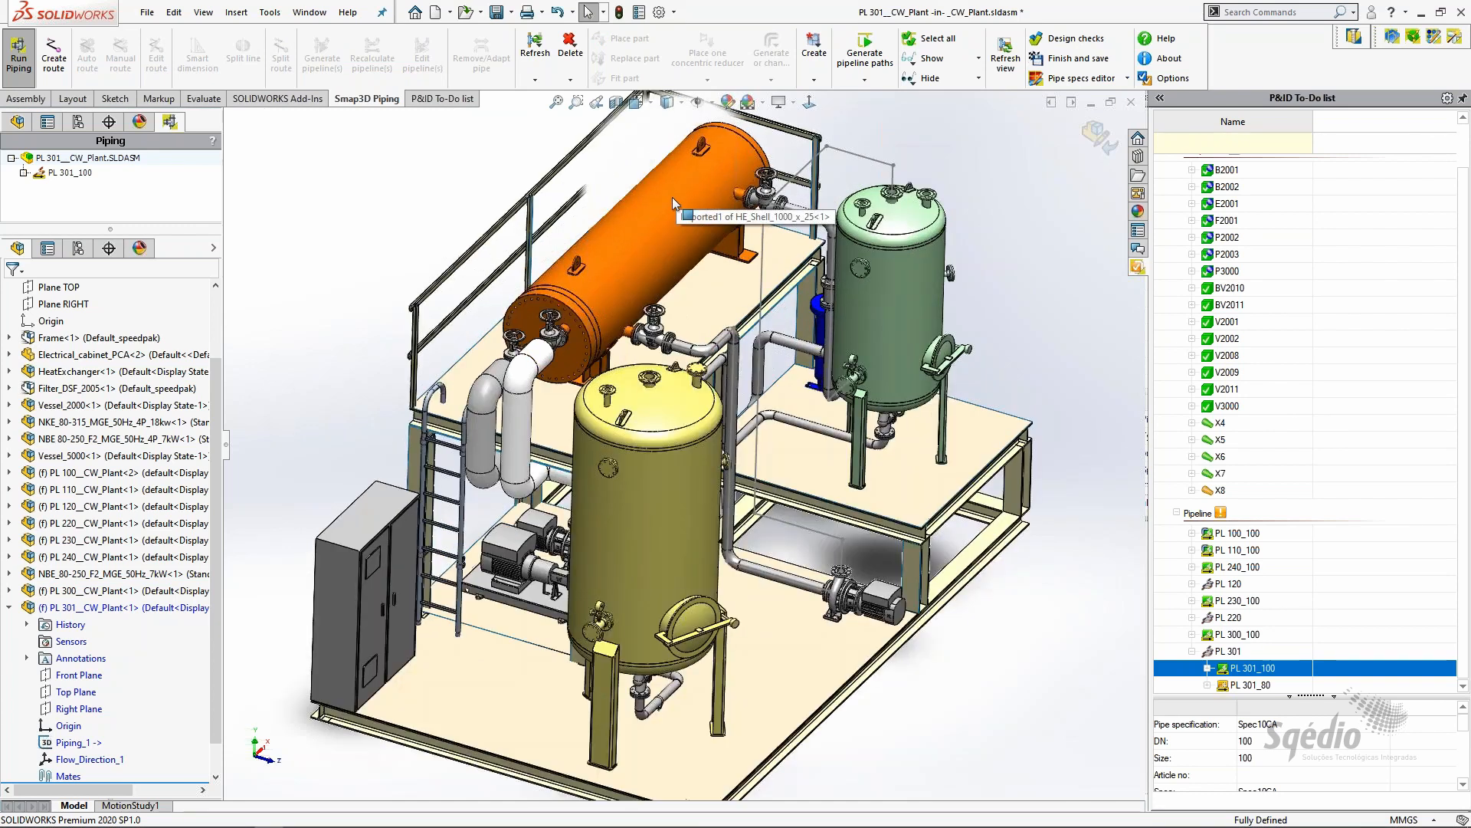
scroll(671, 328, "up", 2)
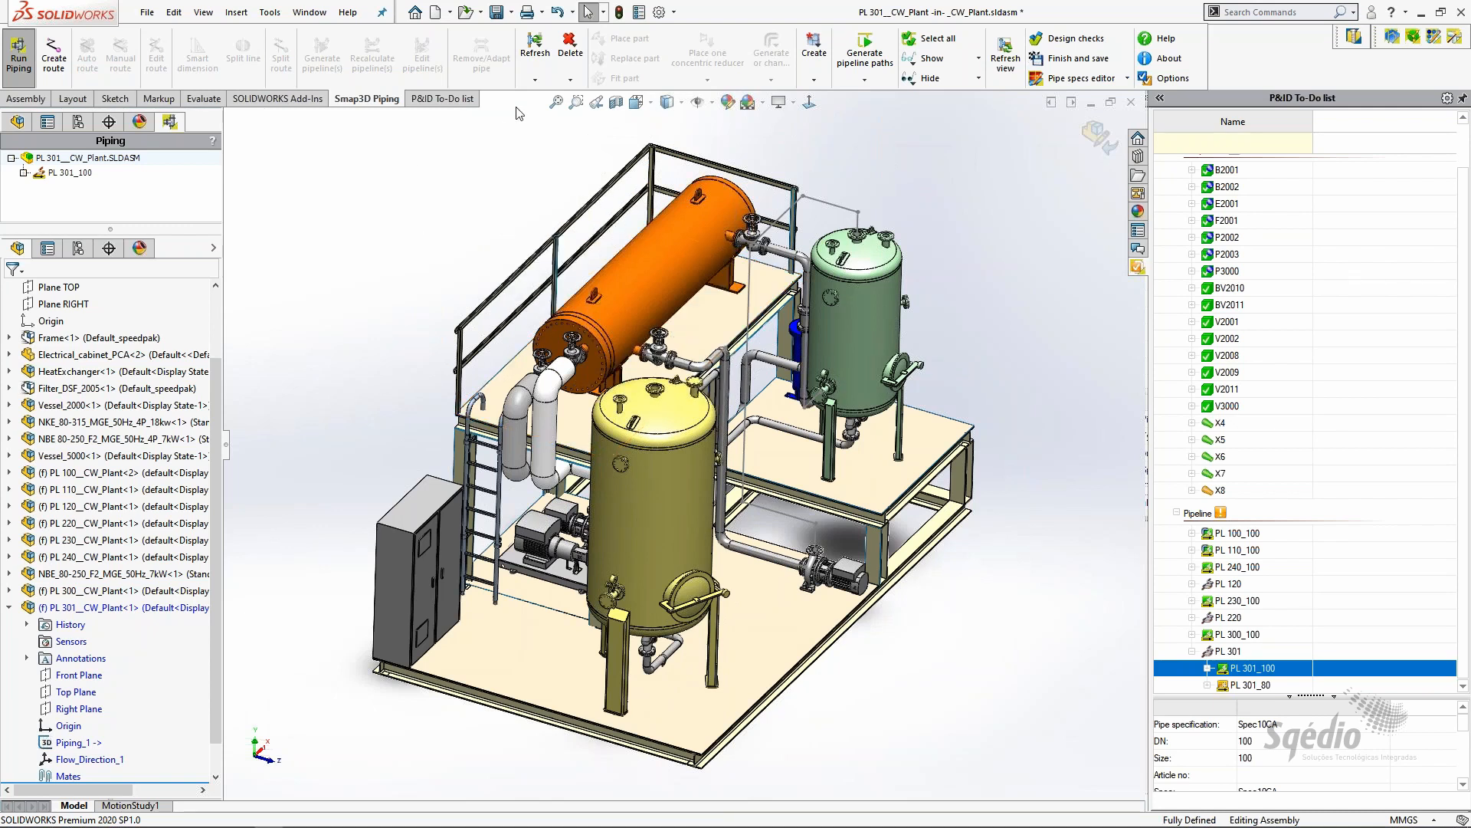
right_click(63, 178)
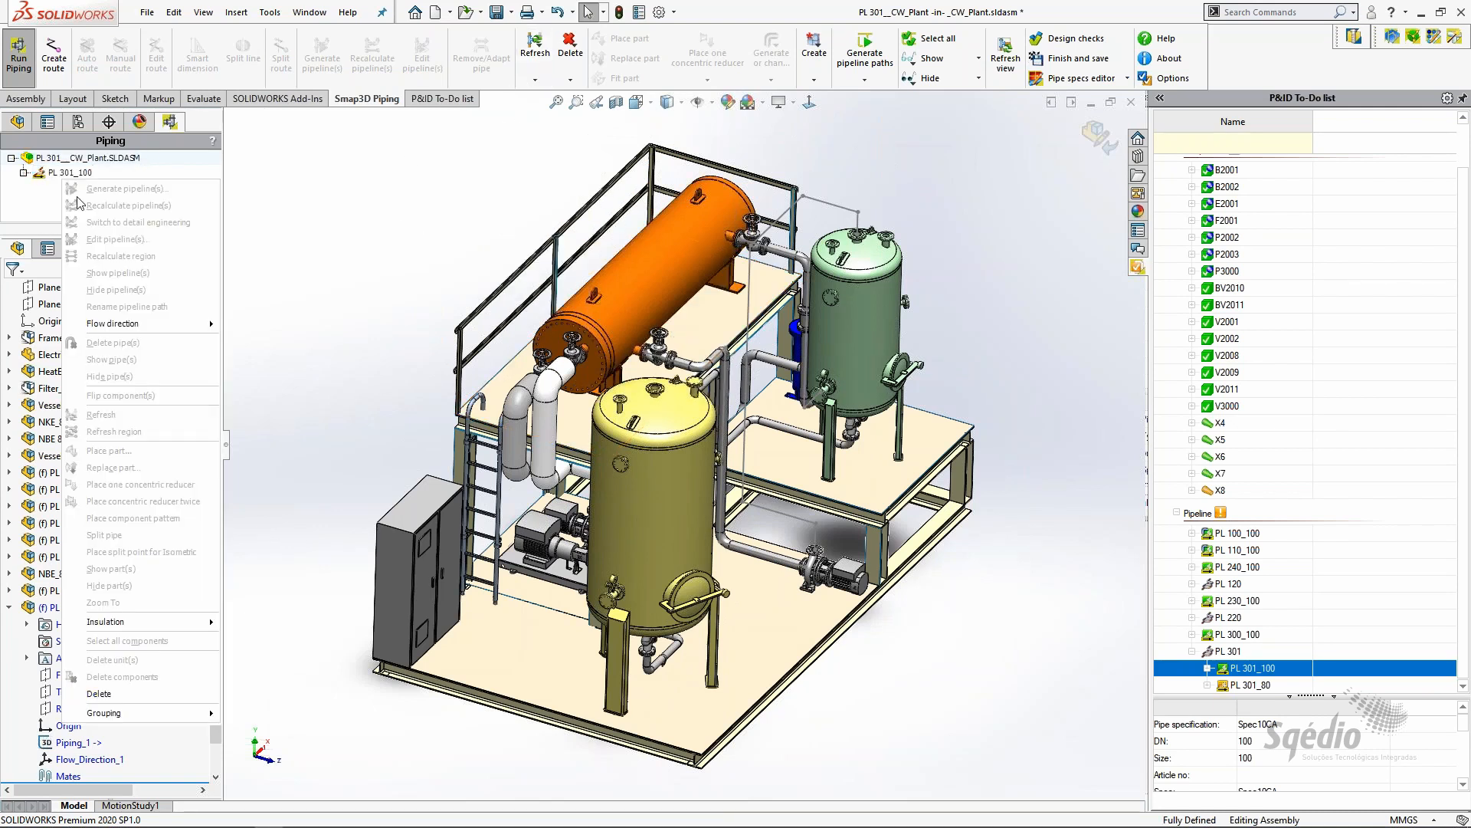
left_click(455, 182)
left_click(534, 77)
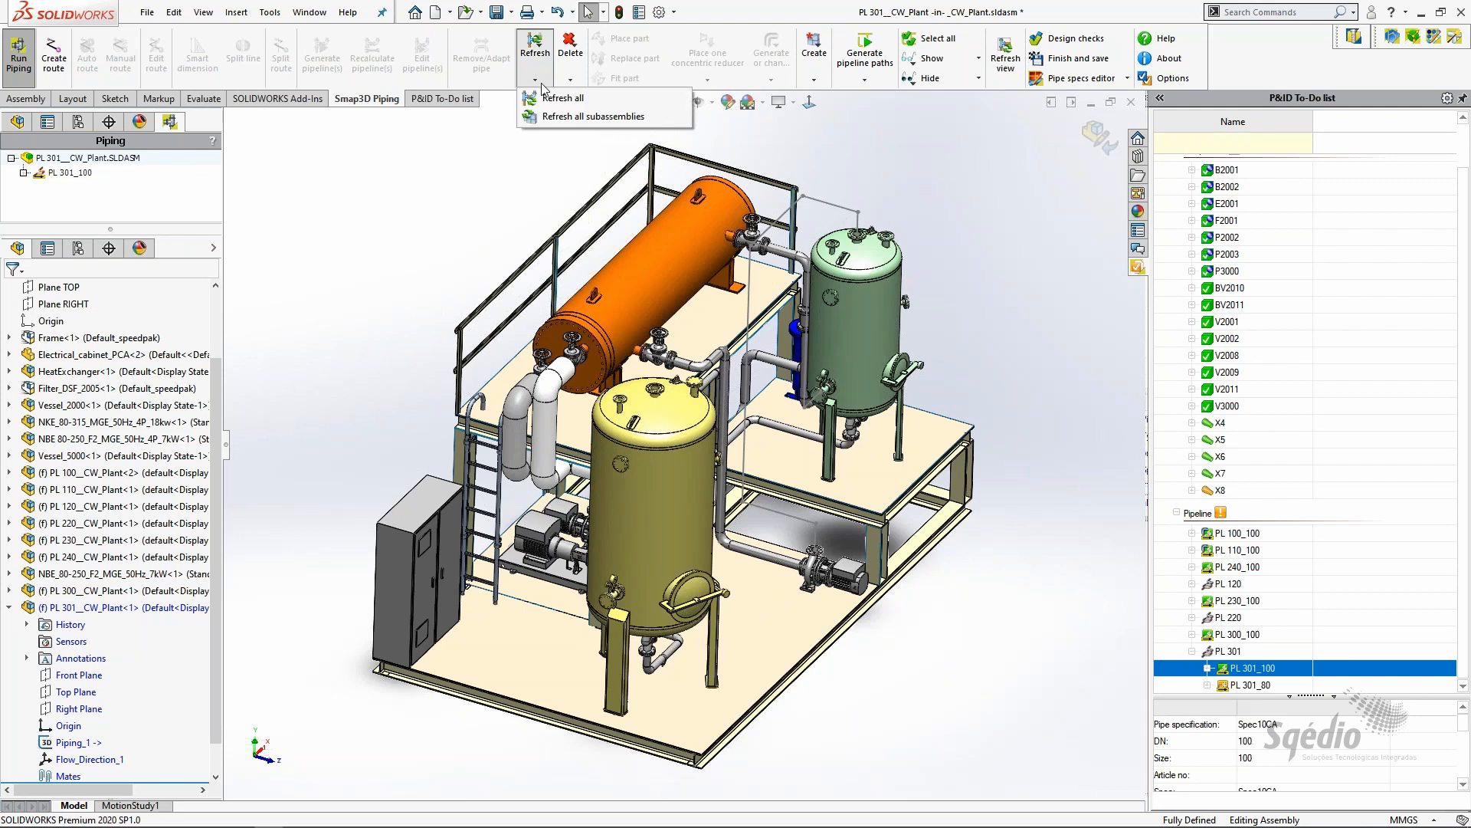
left_click(549, 101)
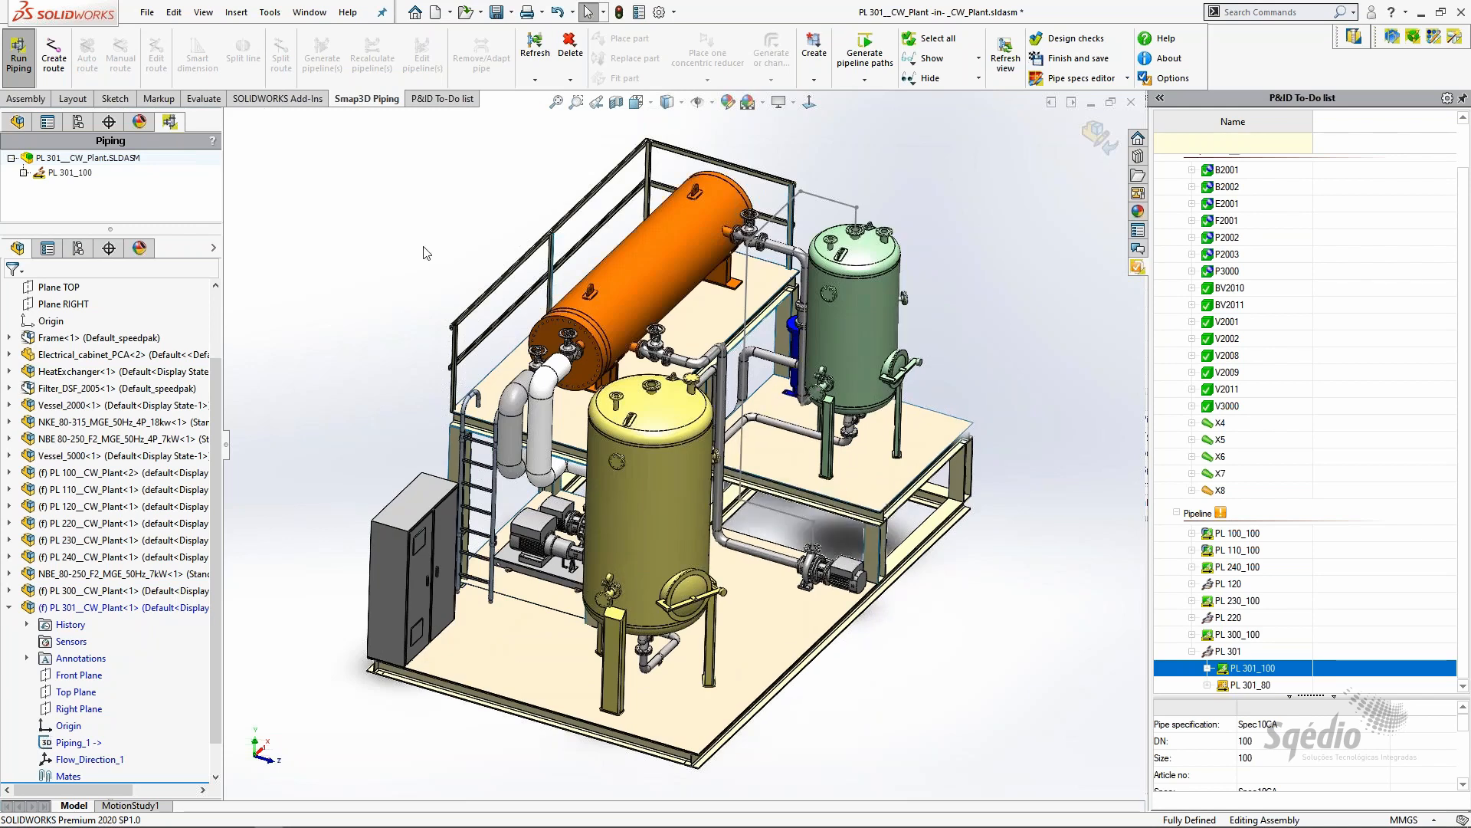
right_click(80, 179)
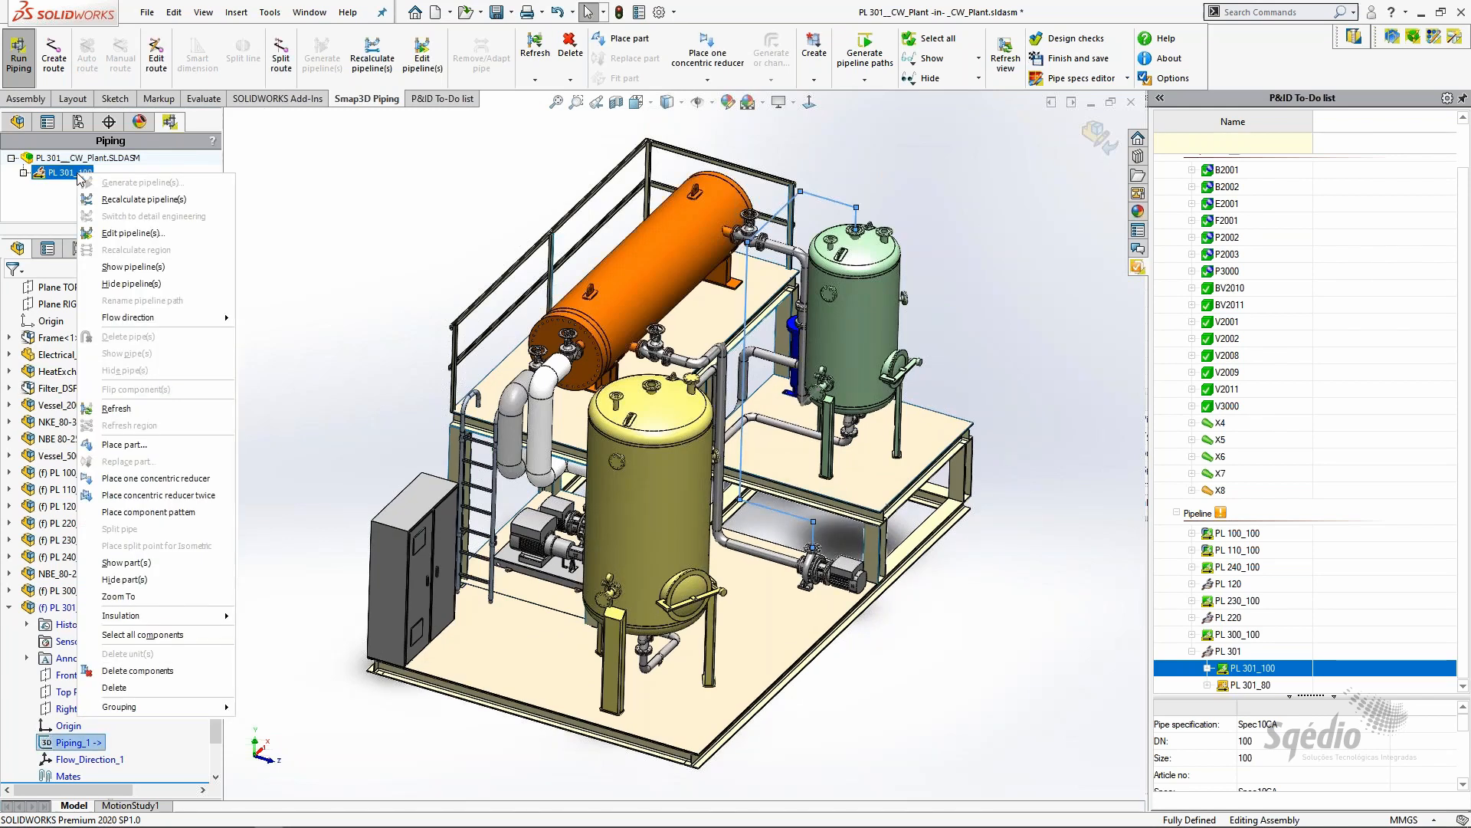
left_click(135, 201)
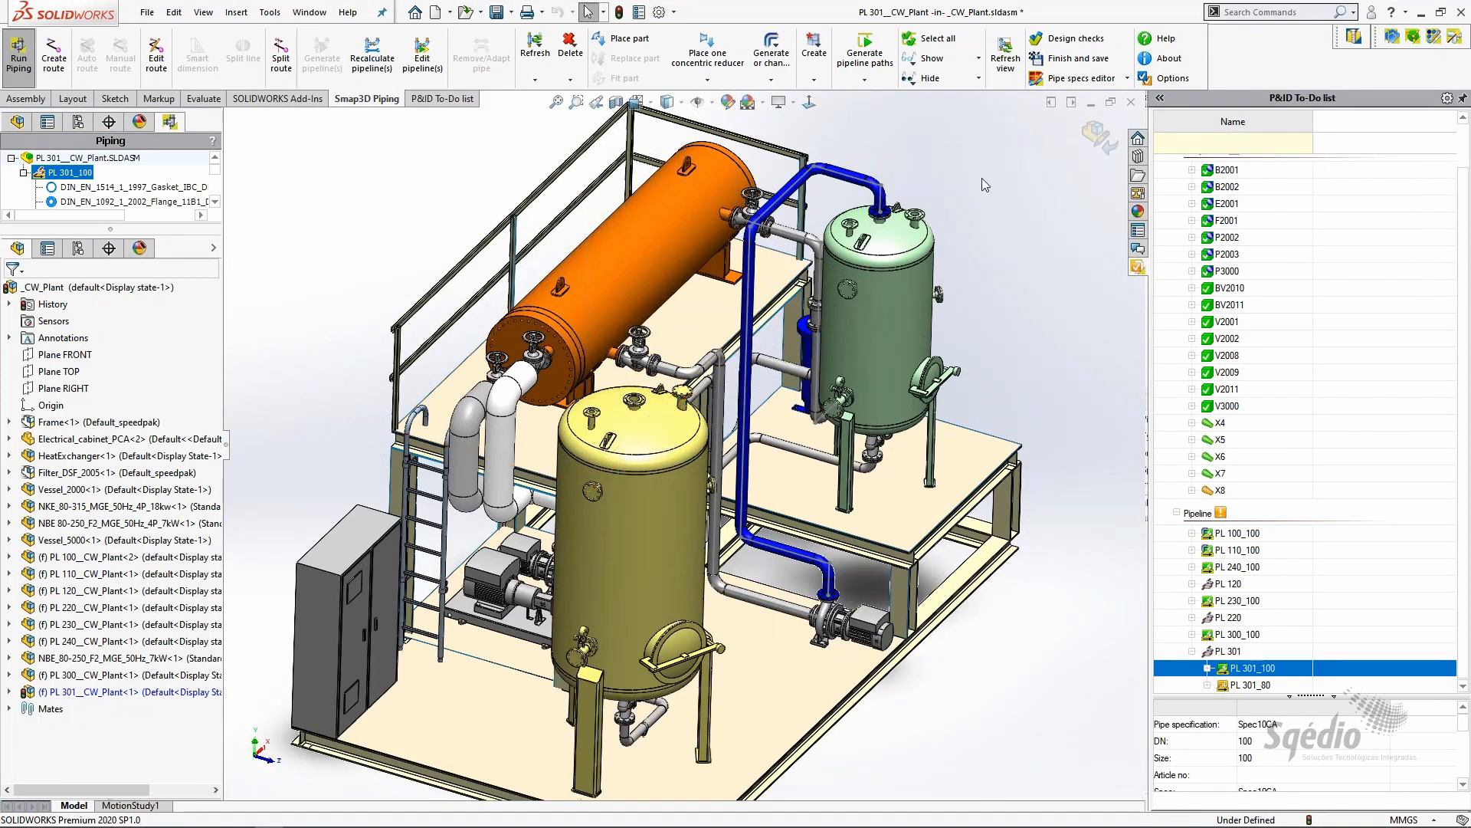
Edit the PL 301_100 route and split the vertical line above the pump flange between its two ends
scroll(745, 296, "down", 2)
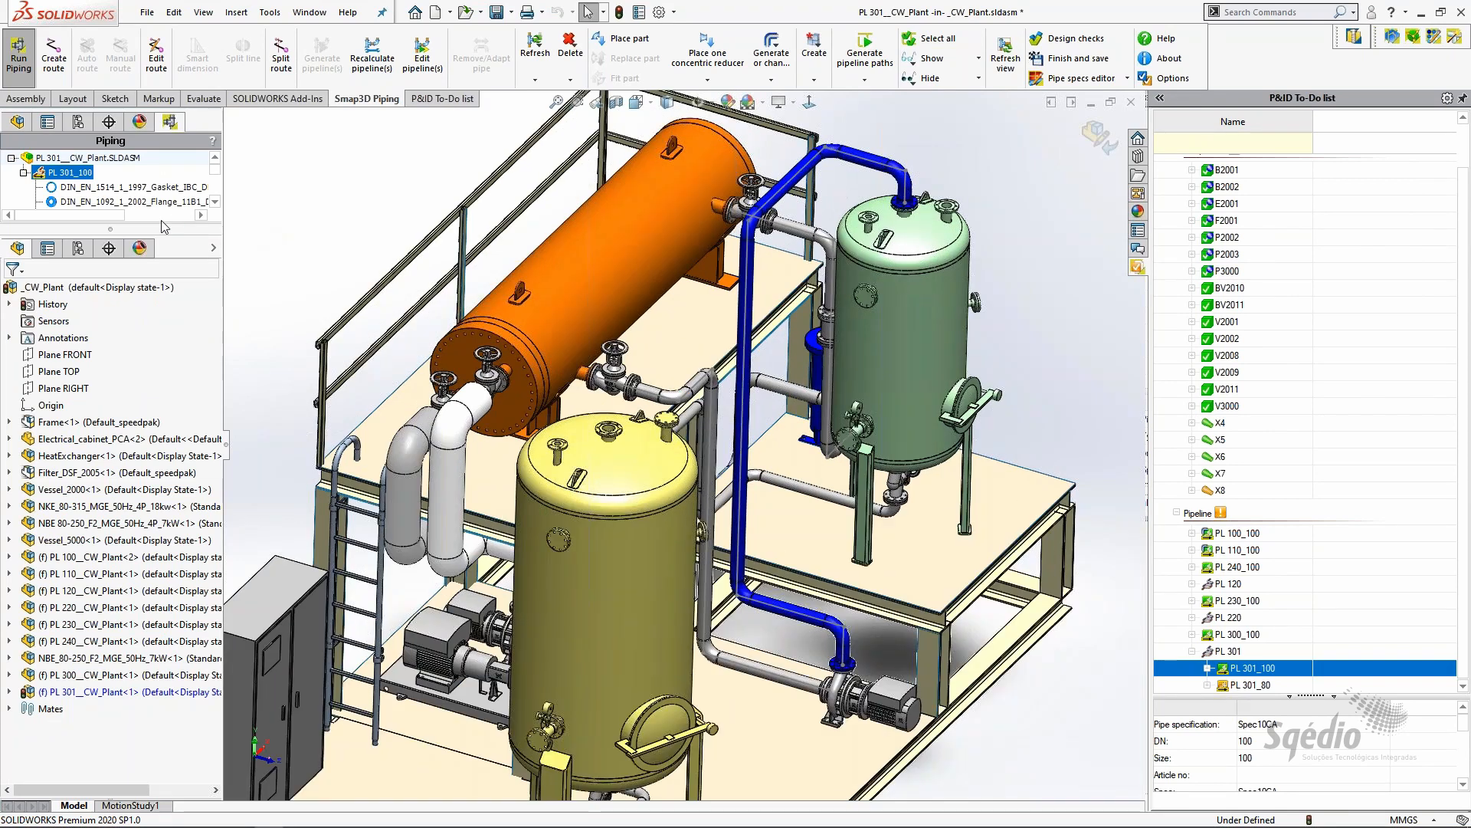
left_click_drag(114, 620, 113, 623)
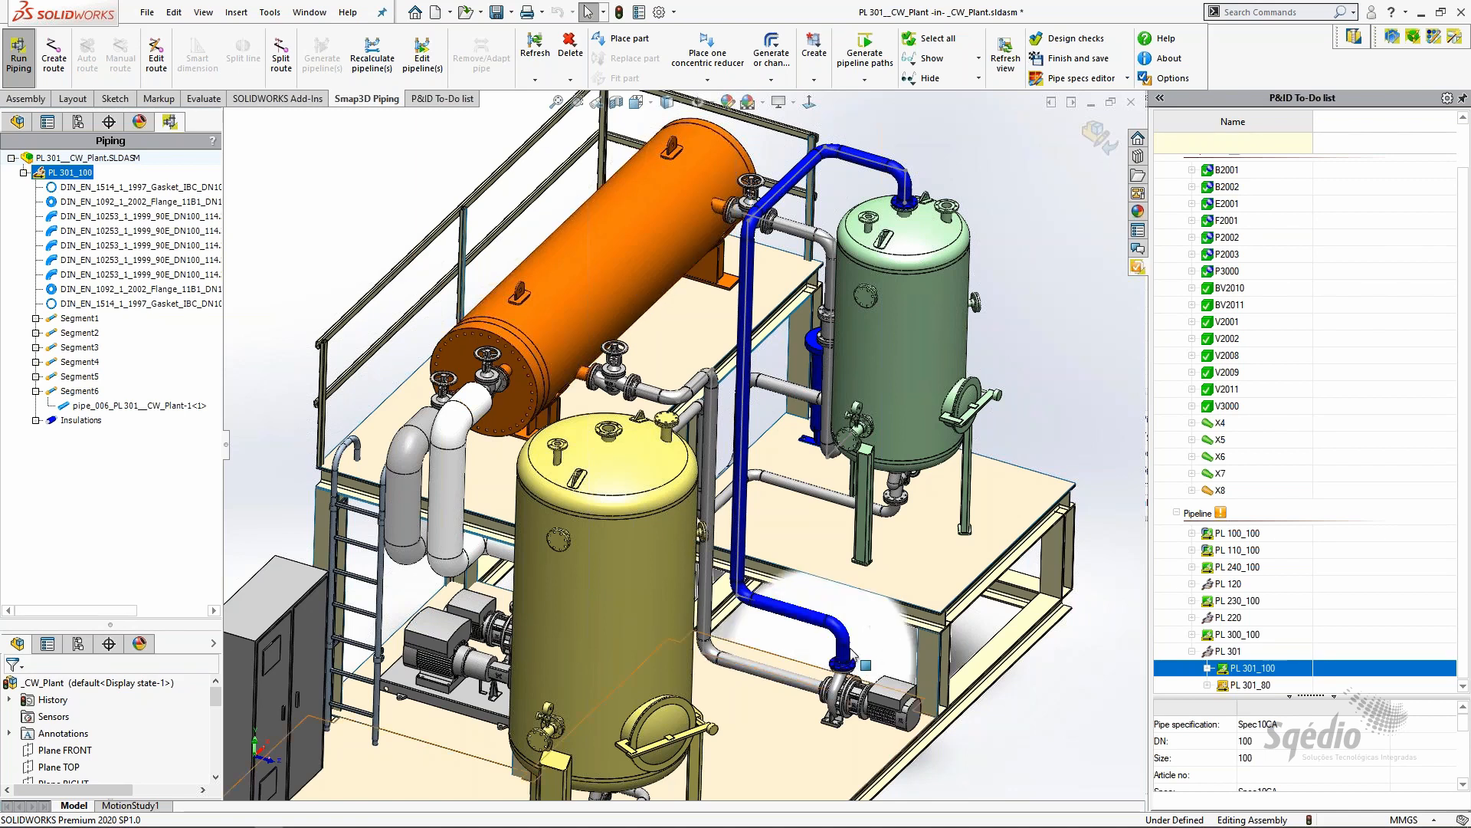
scroll(851, 648, "down", 3)
scroll(851, 648, "down", 2)
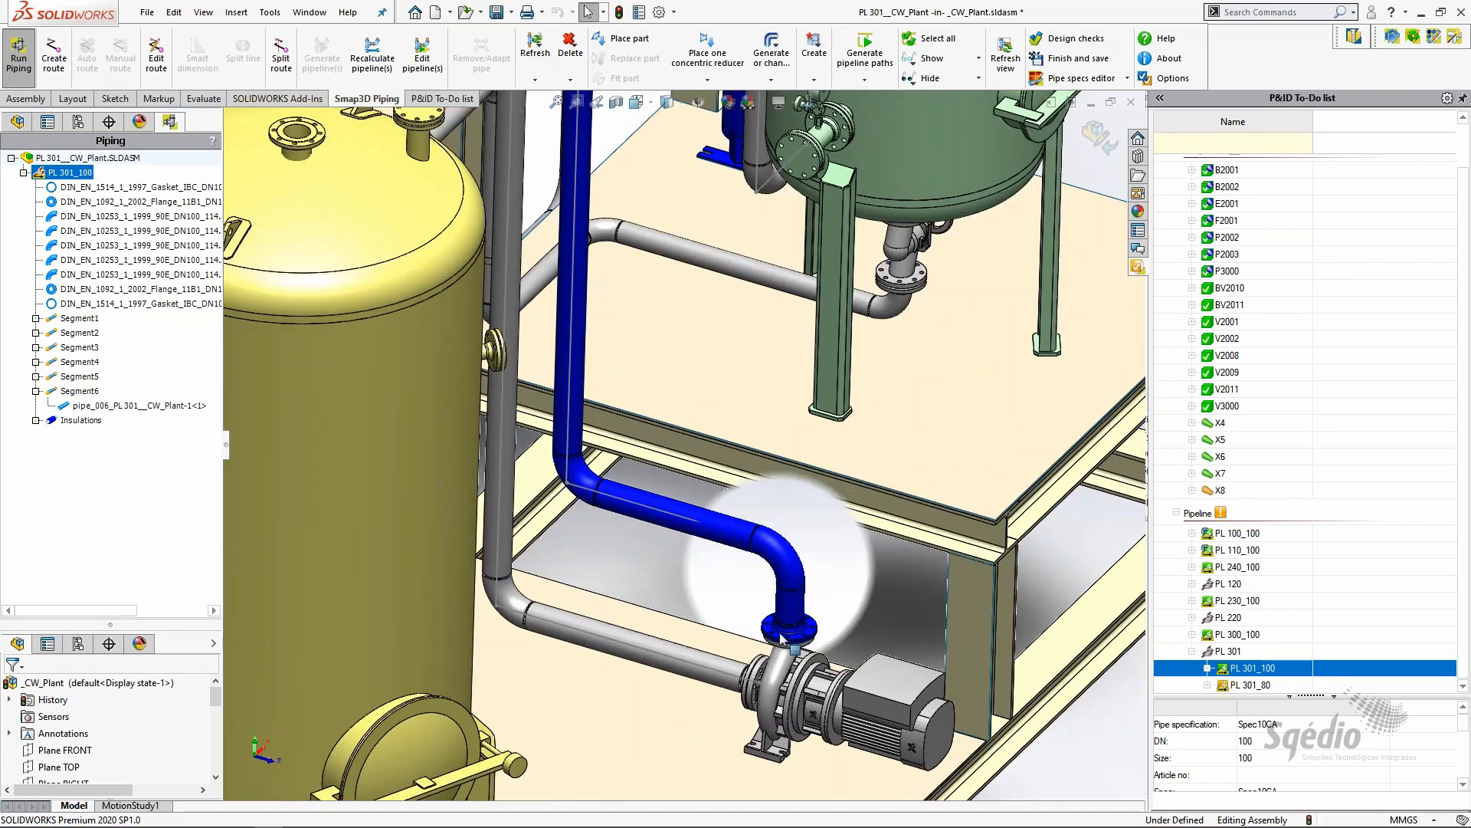
scroll(789, 627, "up", 3)
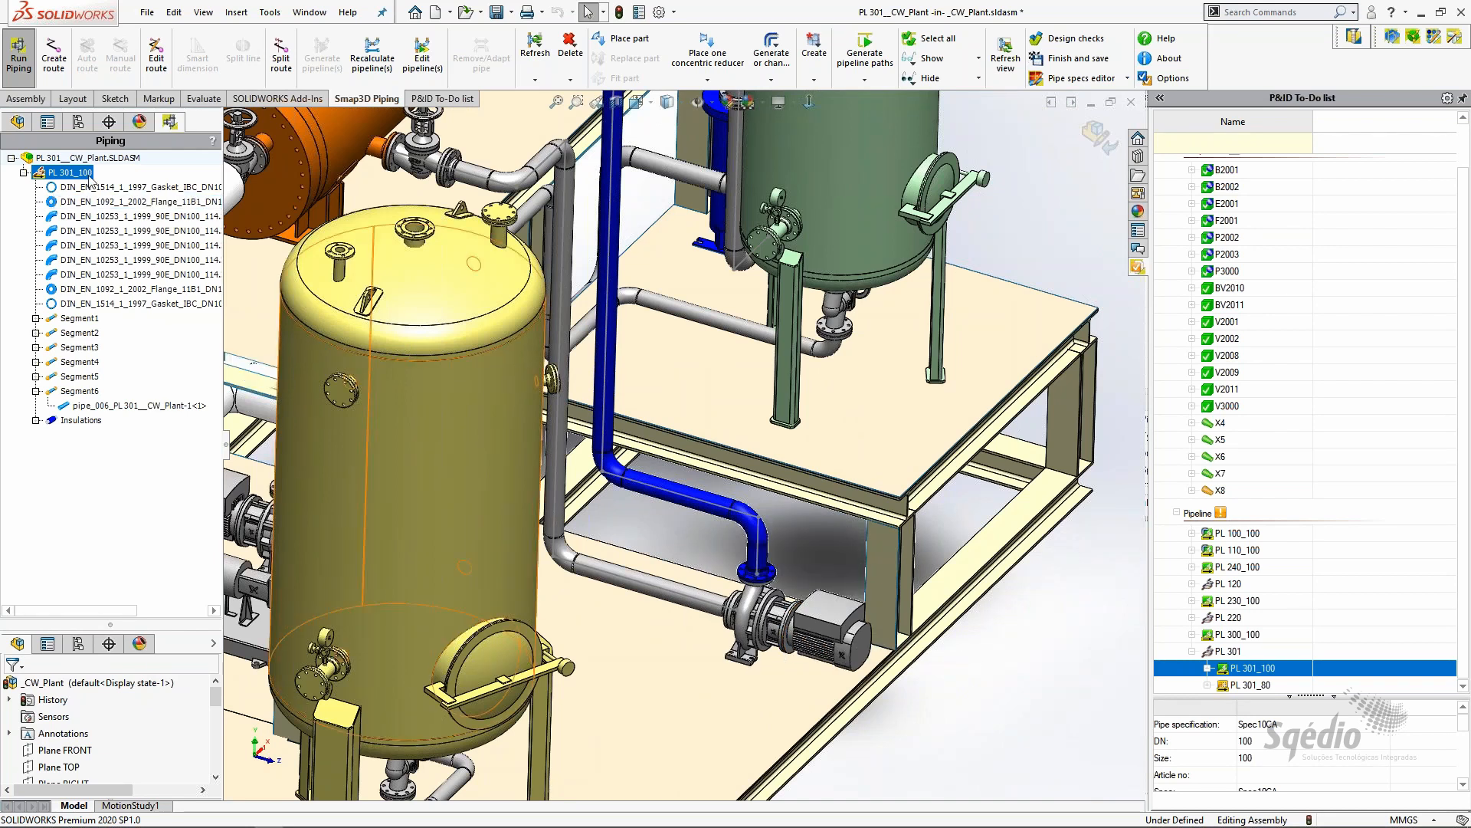
left_click(159, 58)
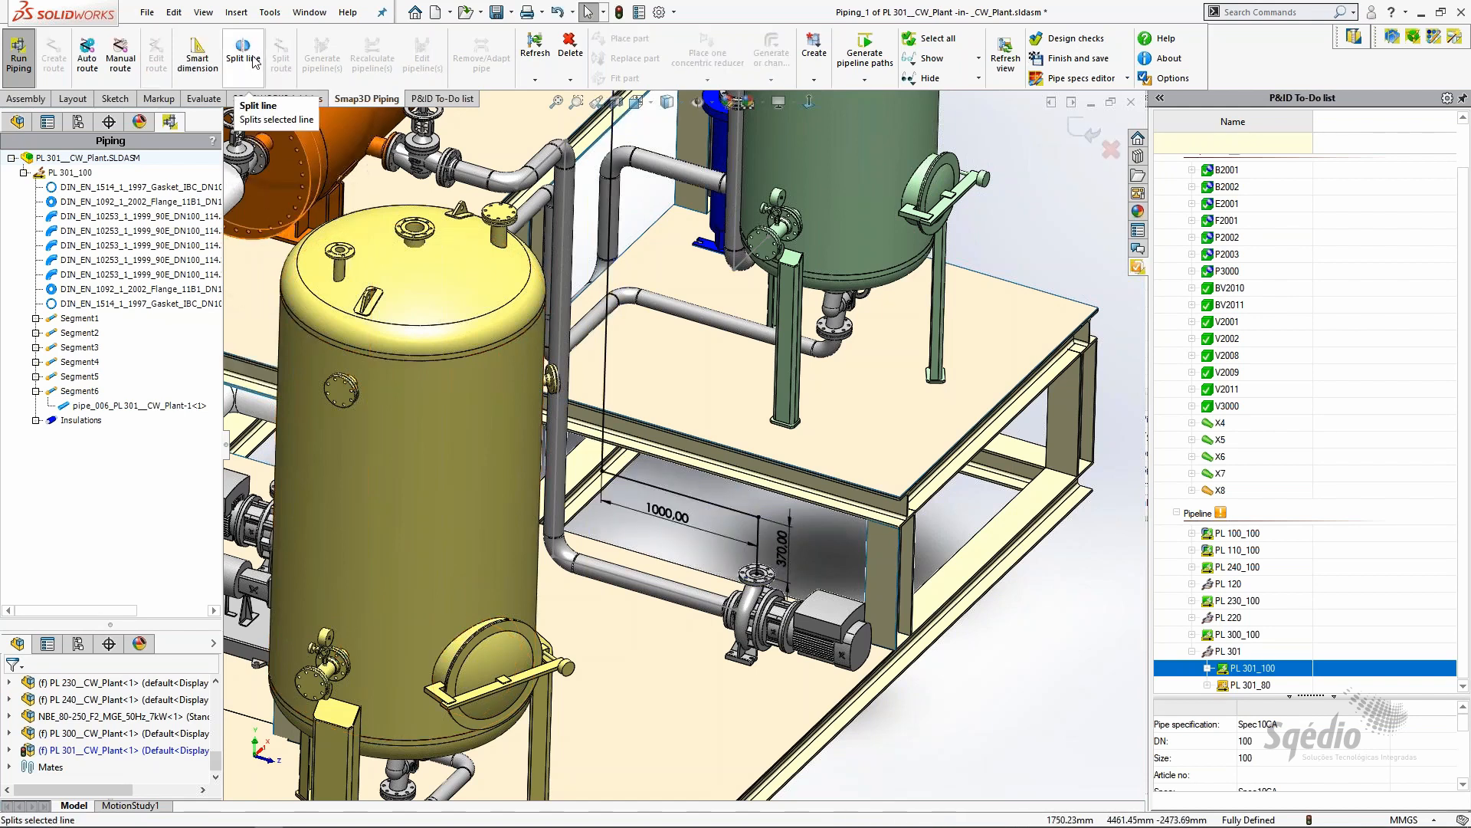
left_click(255, 62)
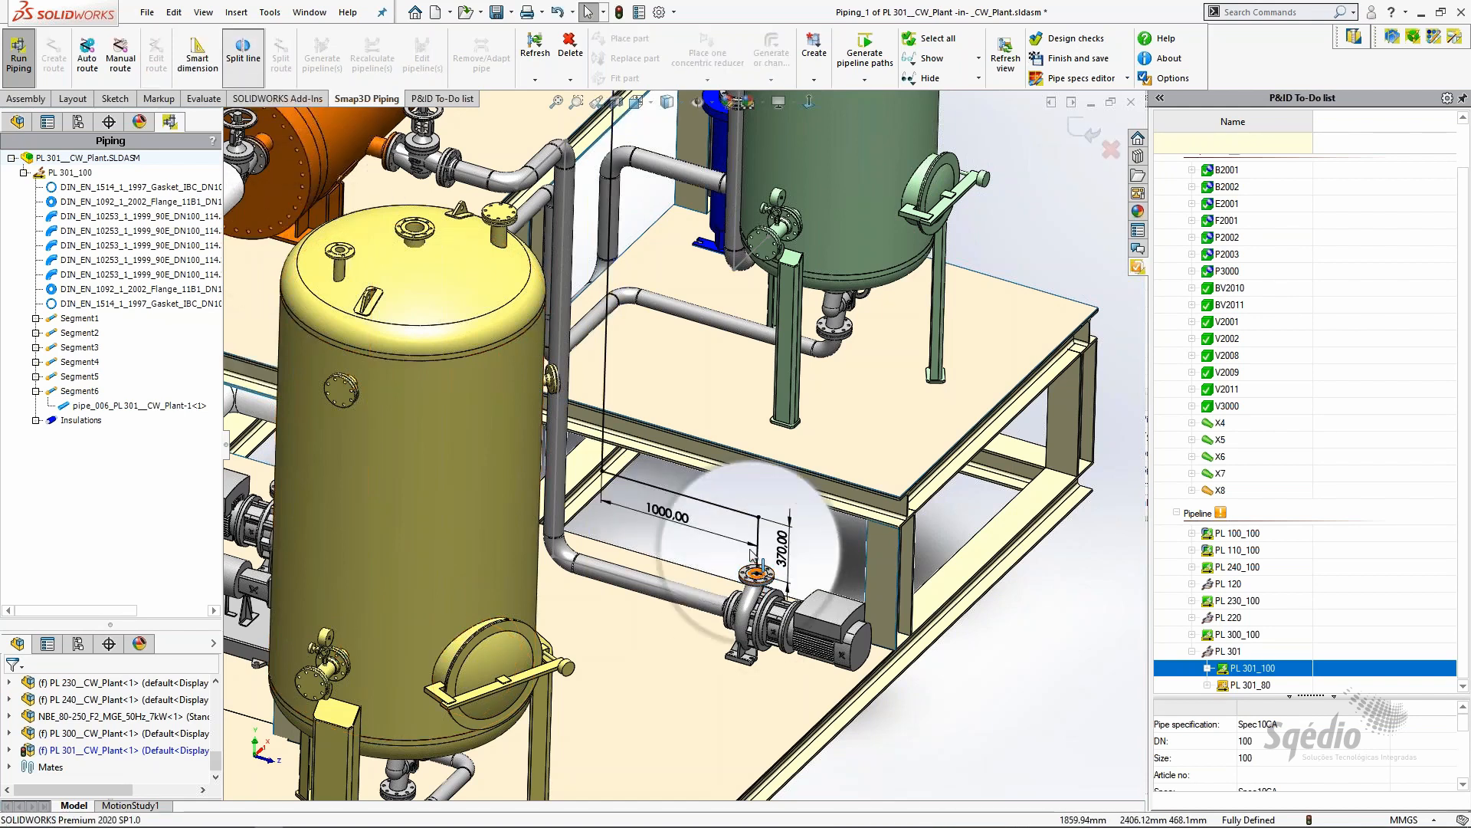
scroll(752, 546, "down", 3)
scroll(752, 546, "down", 5)
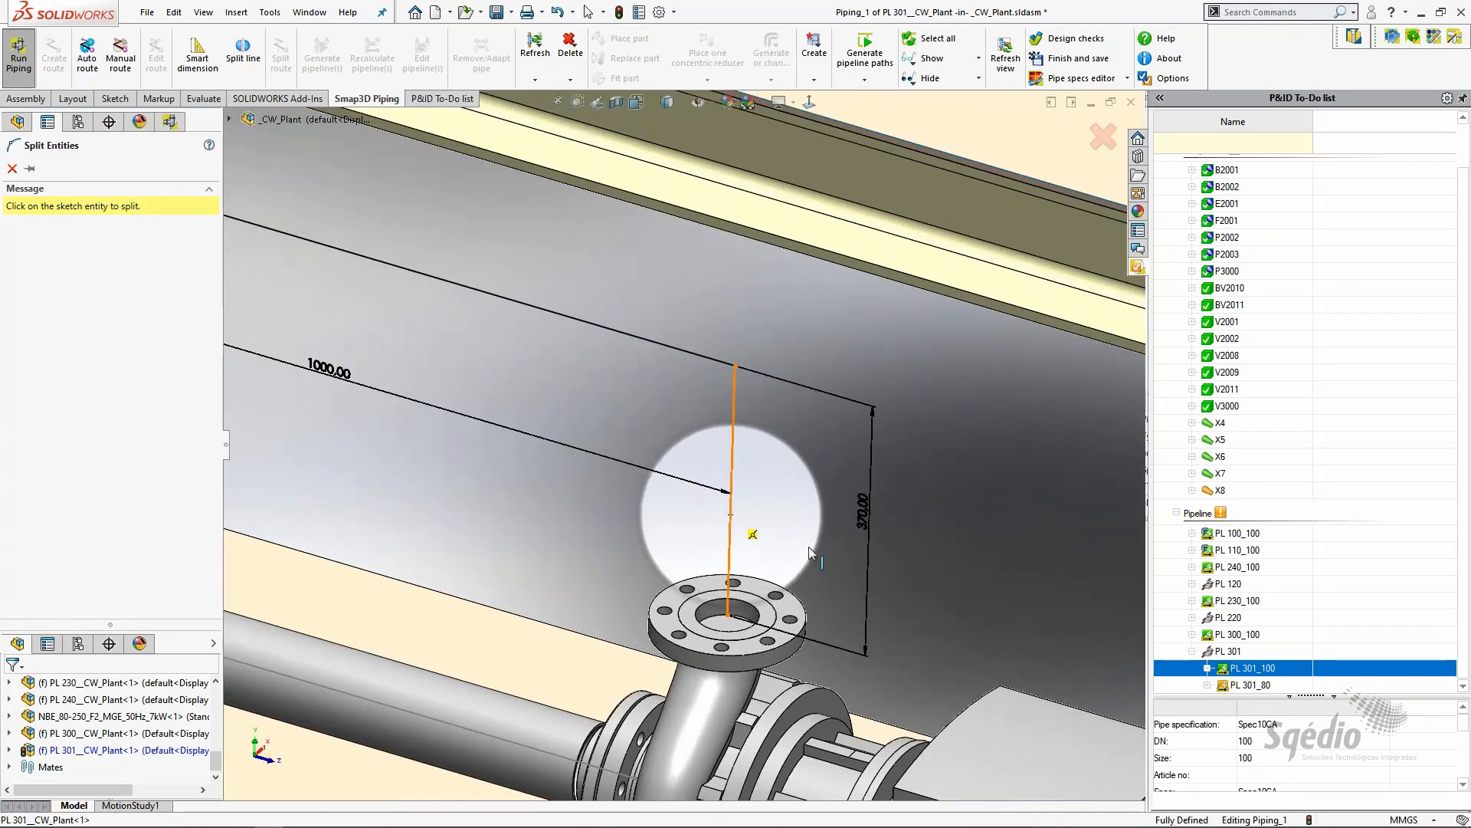
left_click(732, 515)
key("Escape")
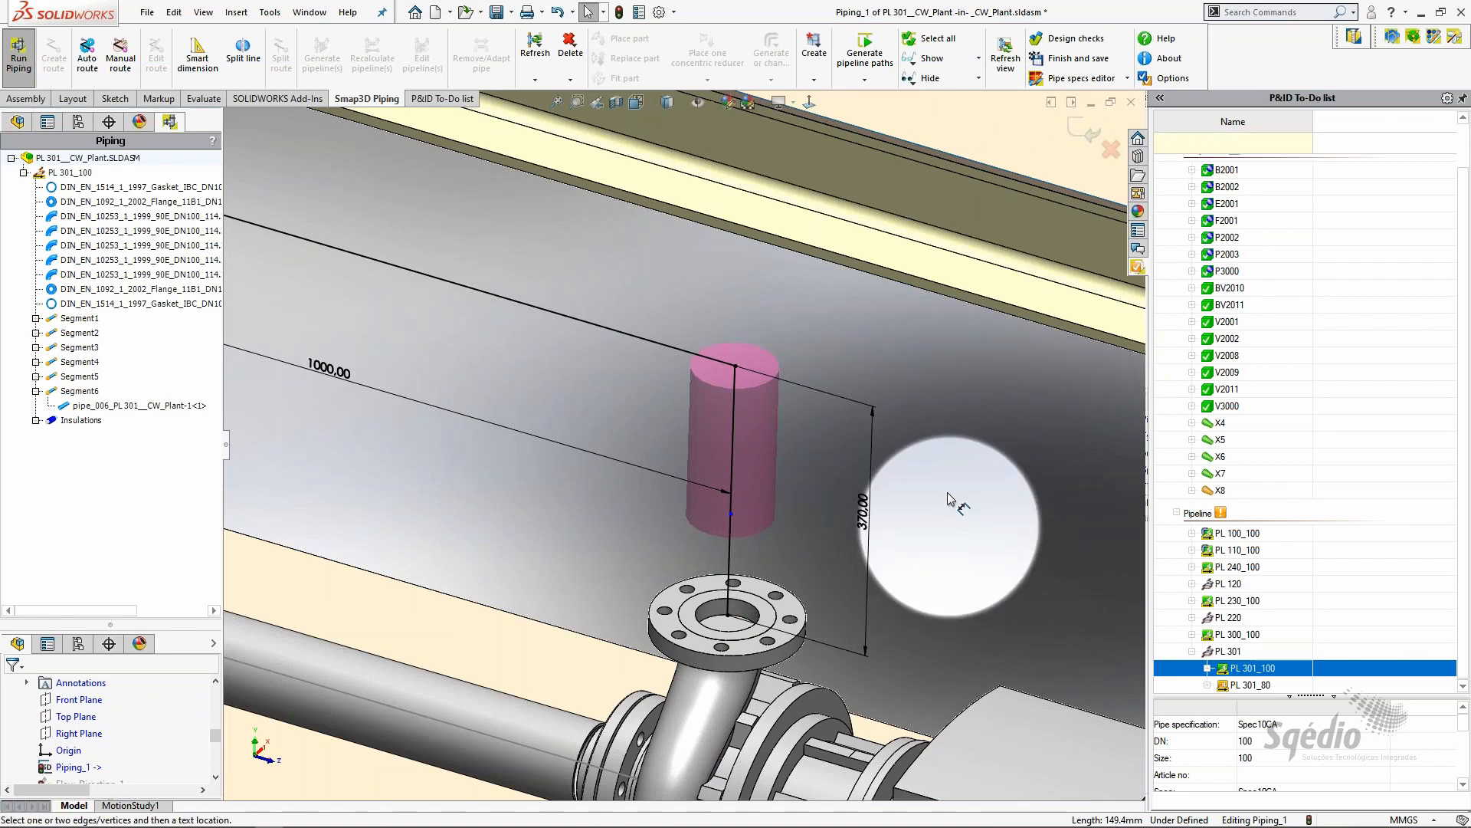
Dimension the split point to 212 mm above the pump flange's centre and exit the route sketch
left_click(730, 513)
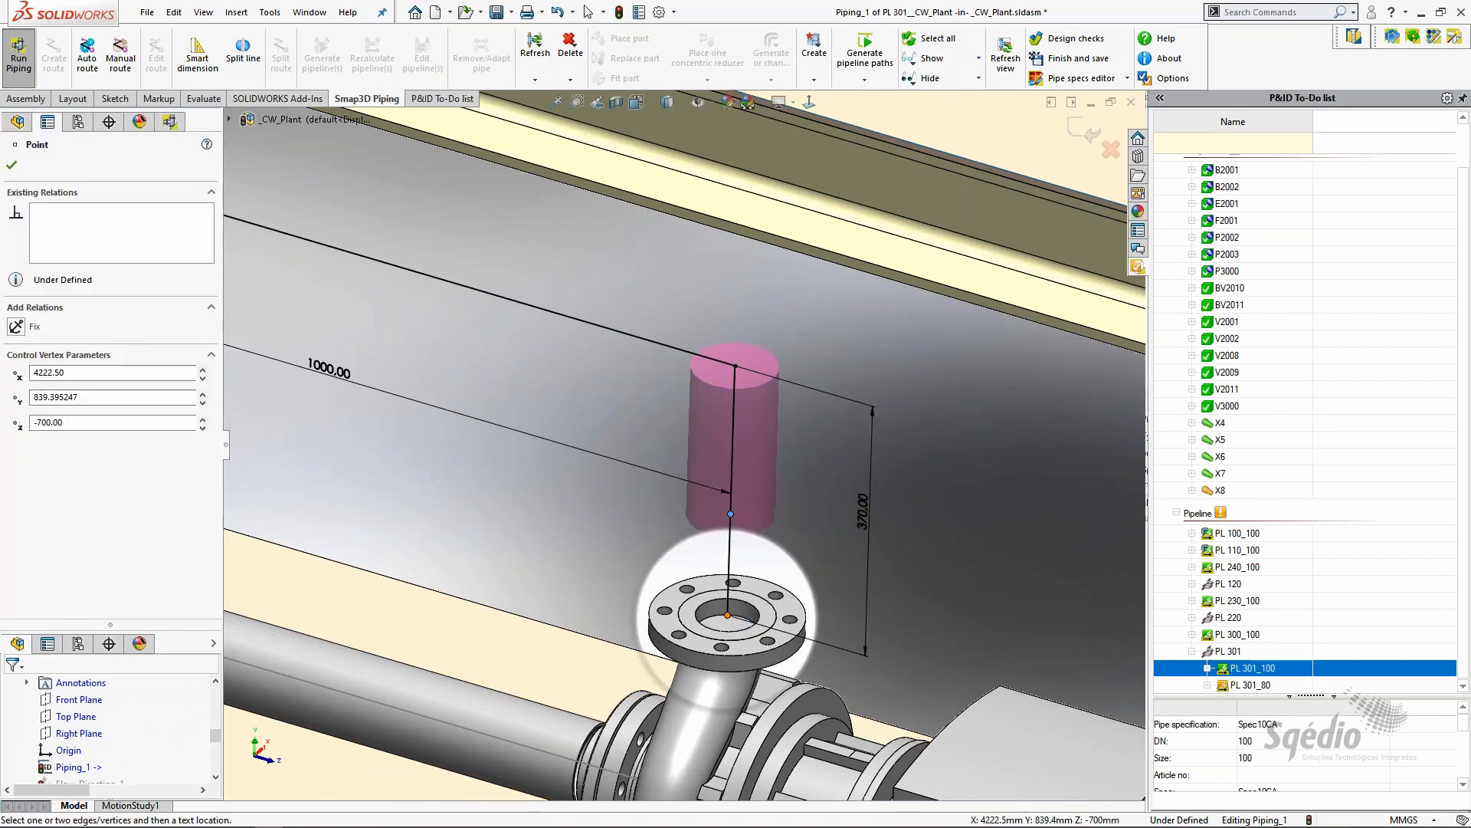
left_click(818, 575)
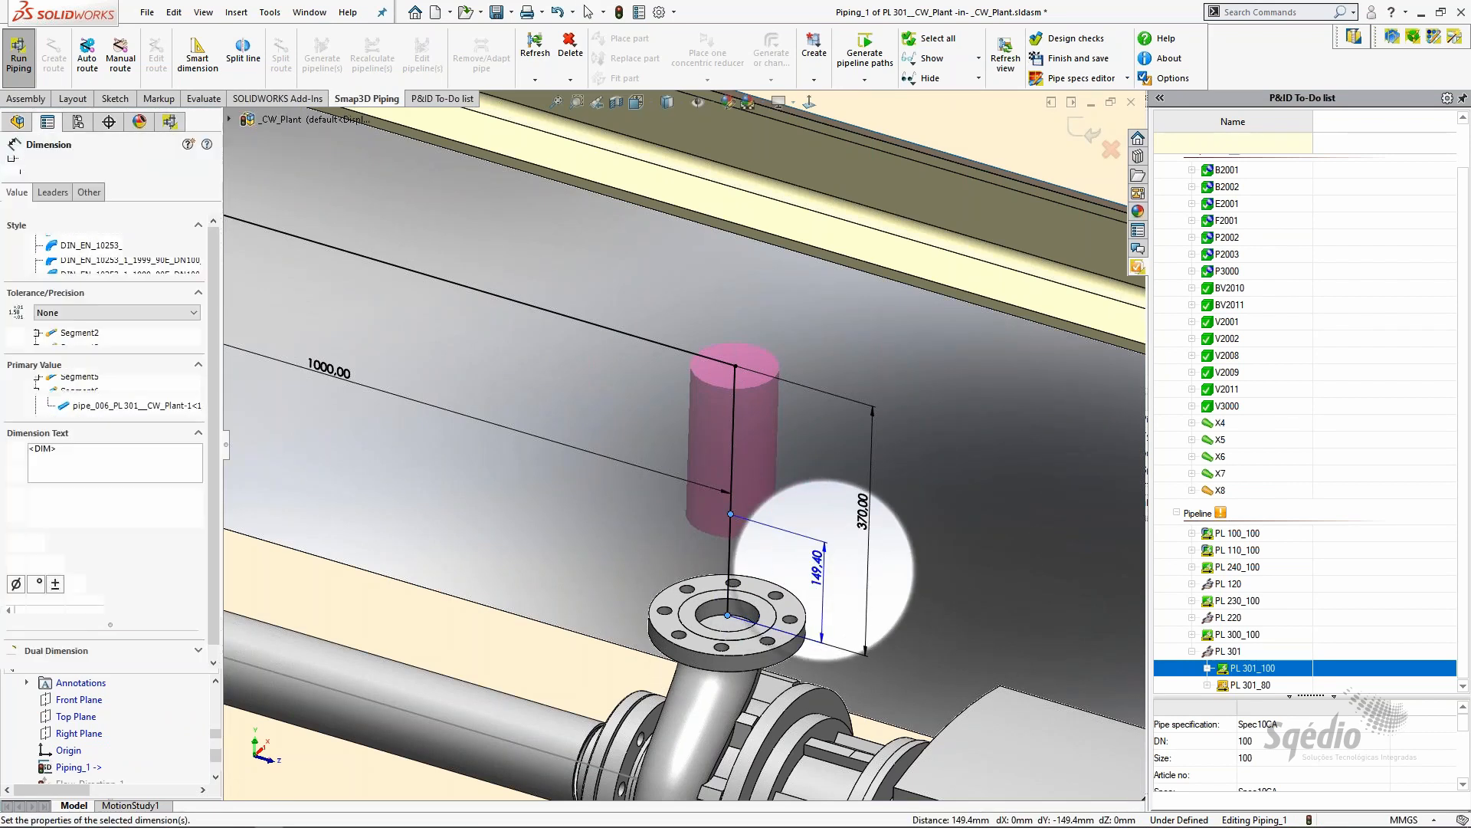
type("212")
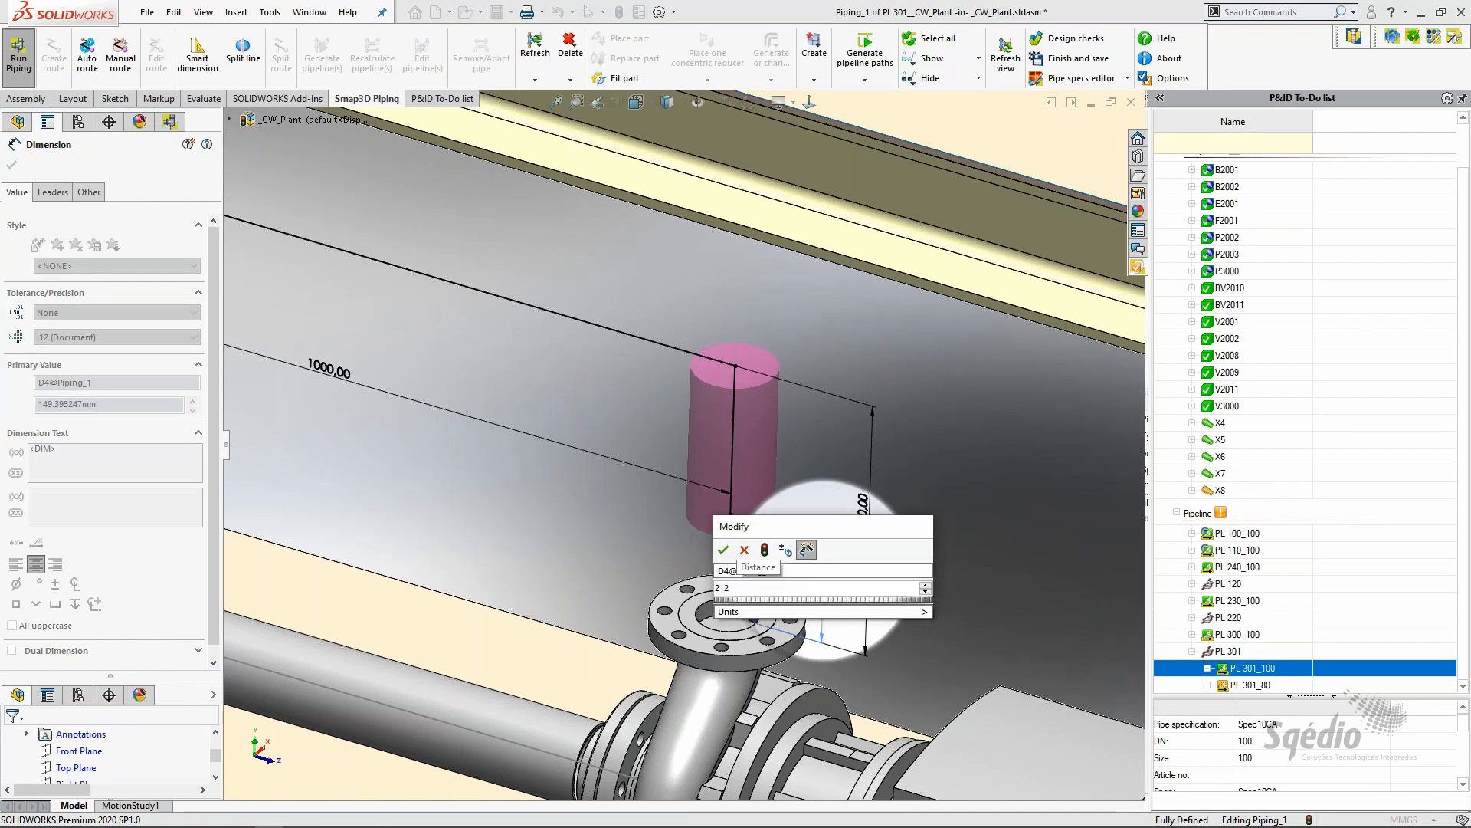
key("Return")
scroll(818, 533, "up", 5)
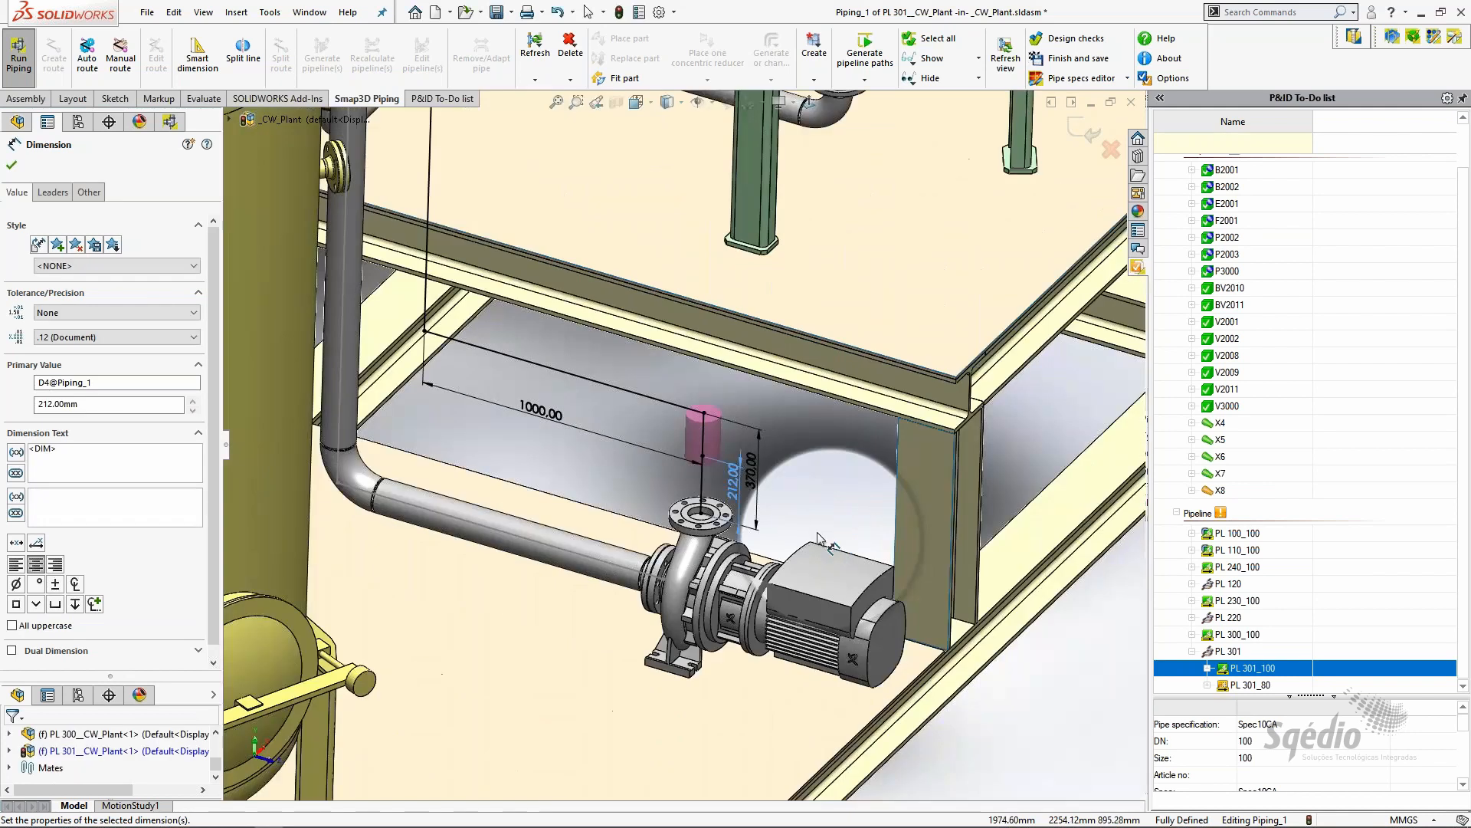
left_click(818, 538)
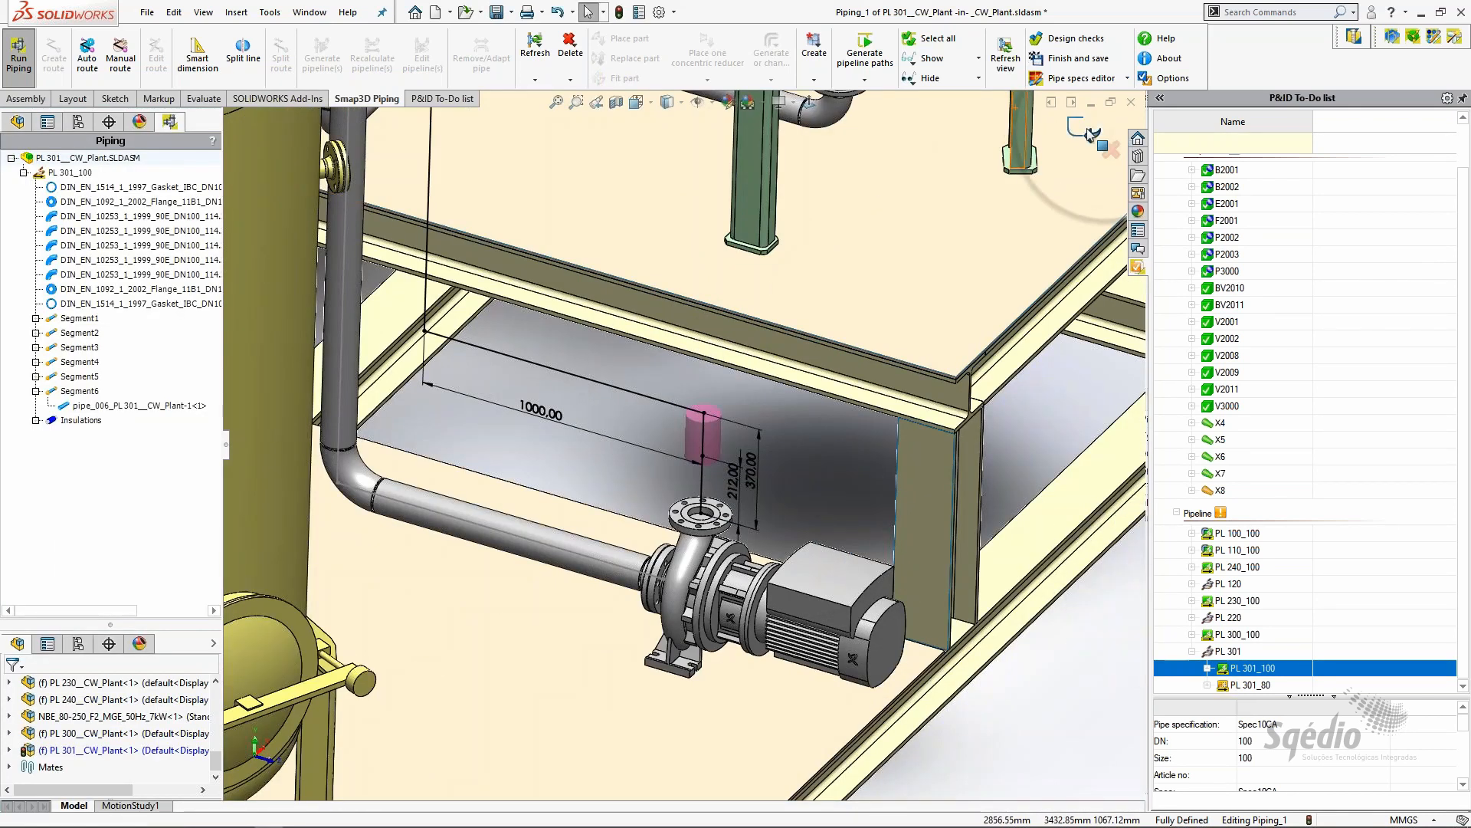
left_click(1091, 135)
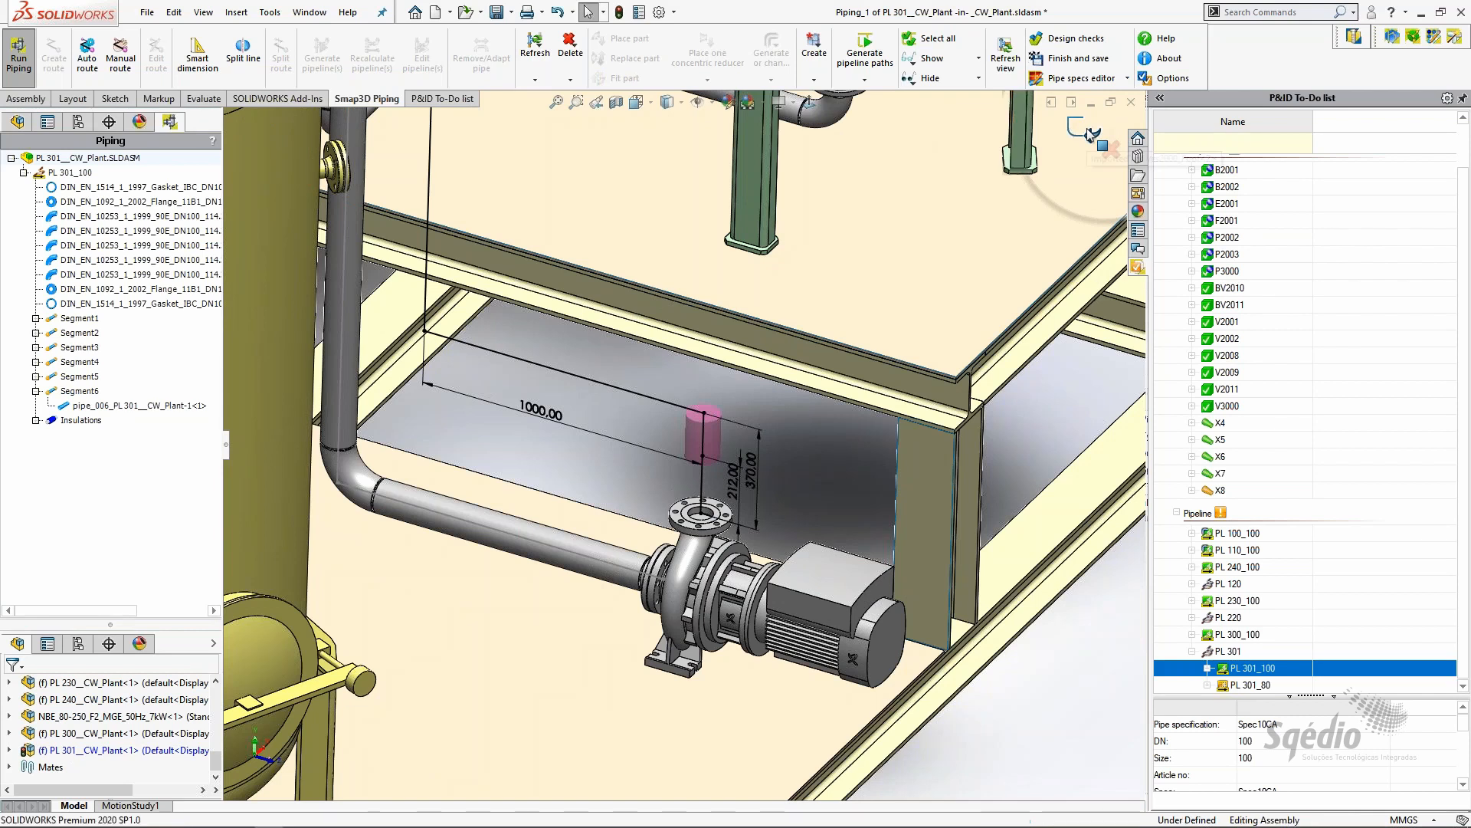
Start placing fitting X8 as one concentric reducer at the split point above the pump flange, confirming that the path contains the required point
scroll(724, 449, "up", 3)
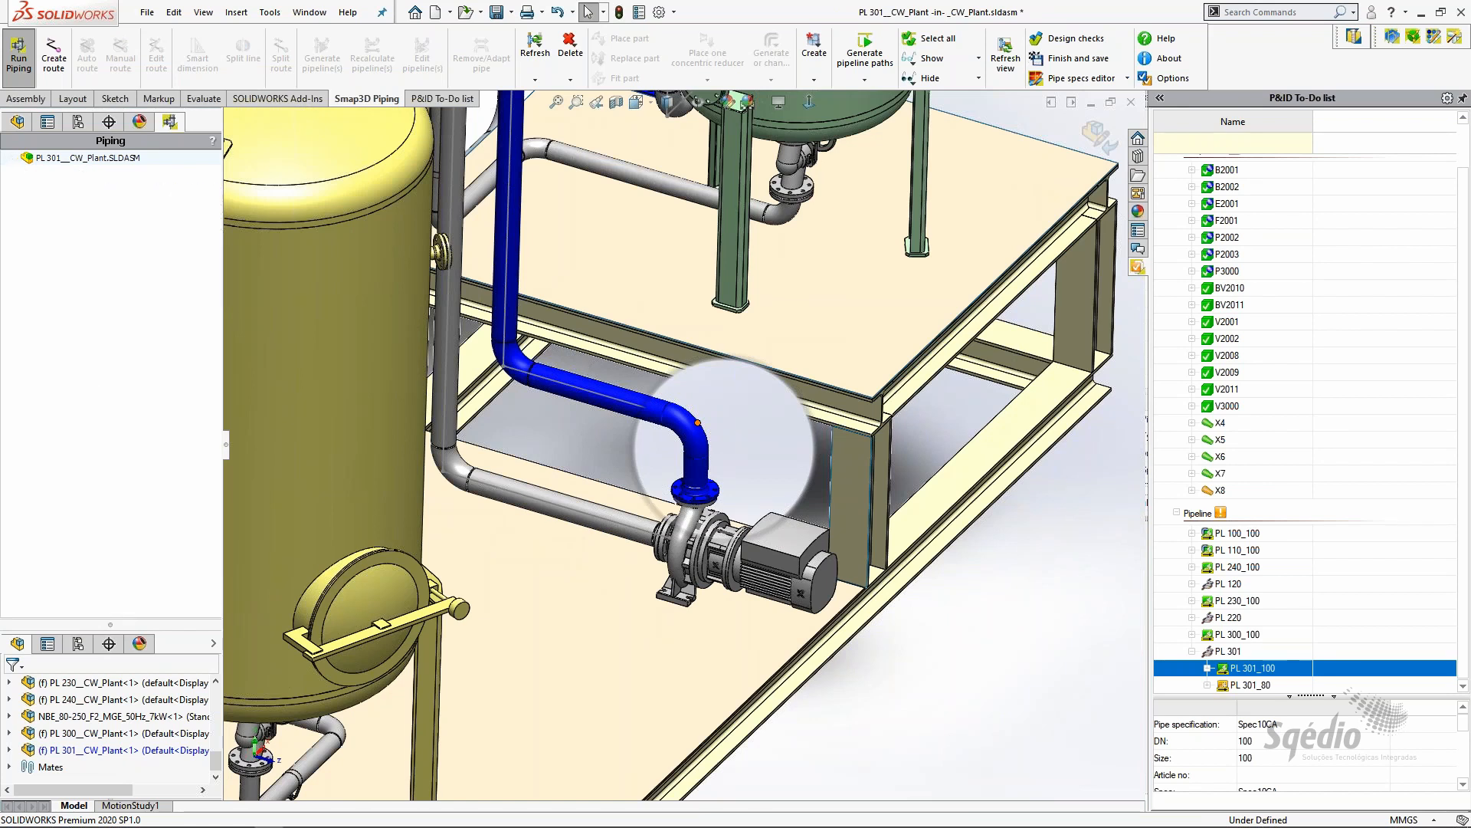
scroll(698, 422, "up", 1)
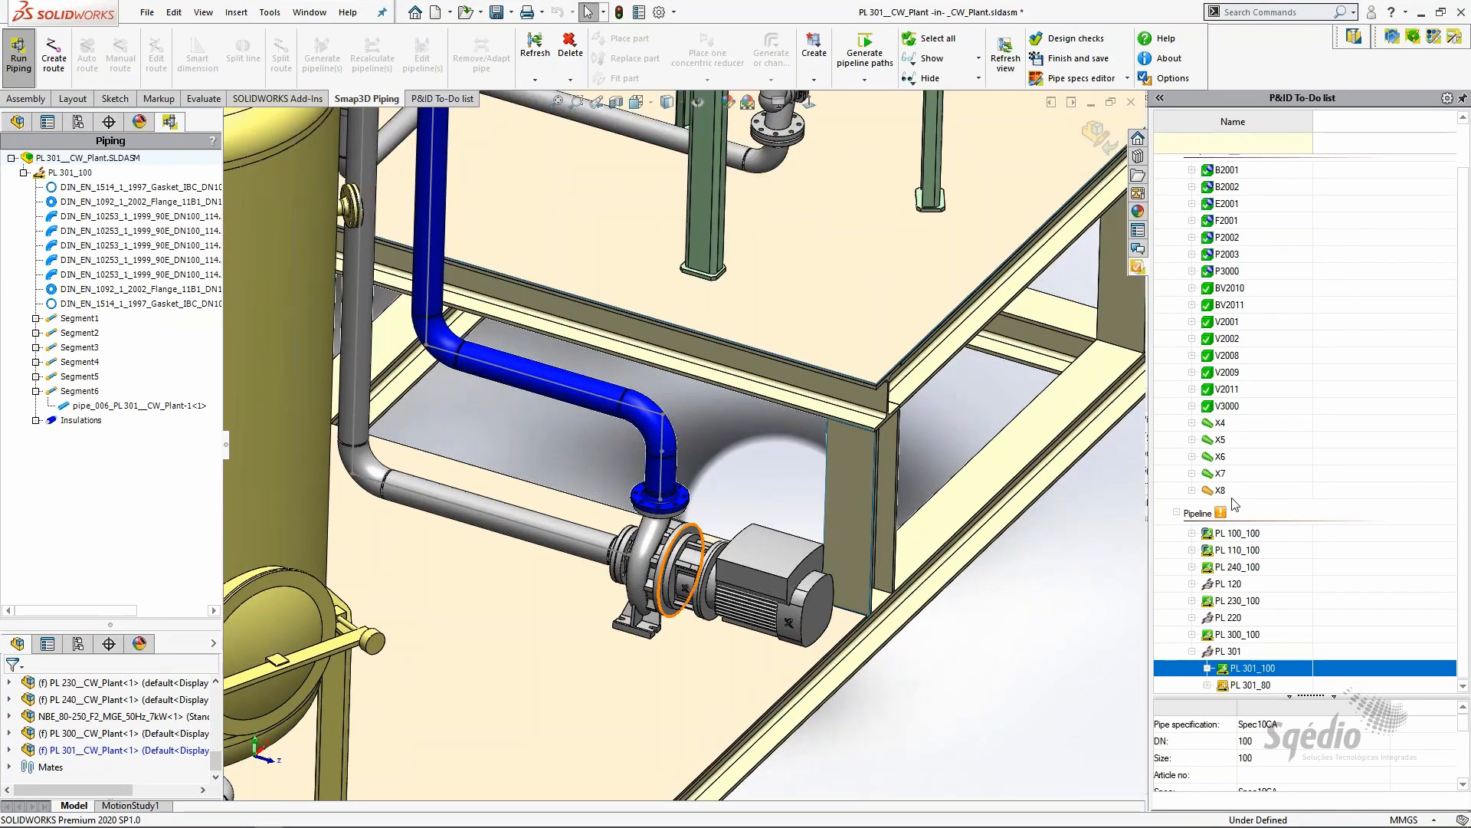
left_click(1232, 495)
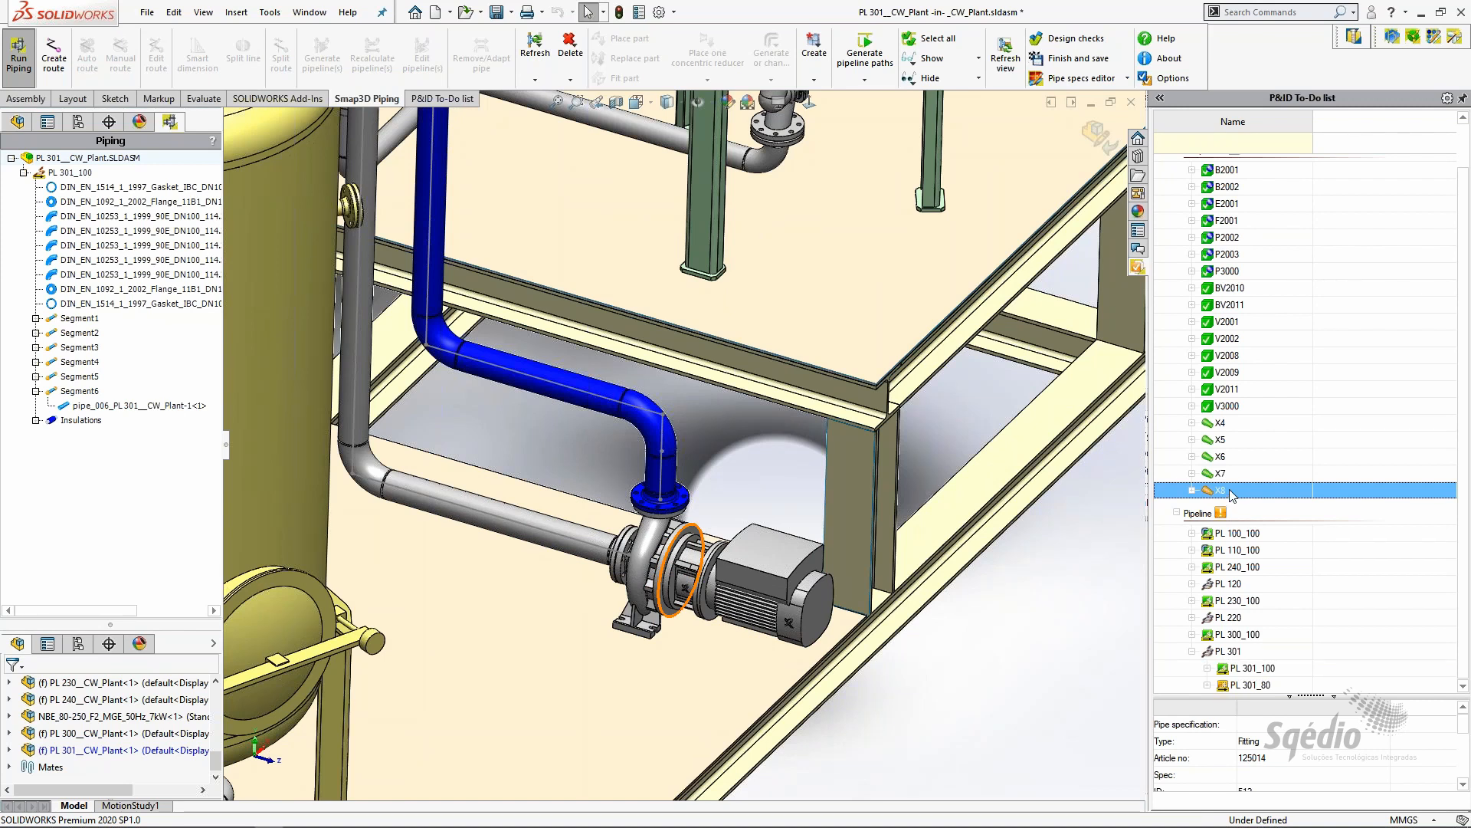
right_click(1232, 495)
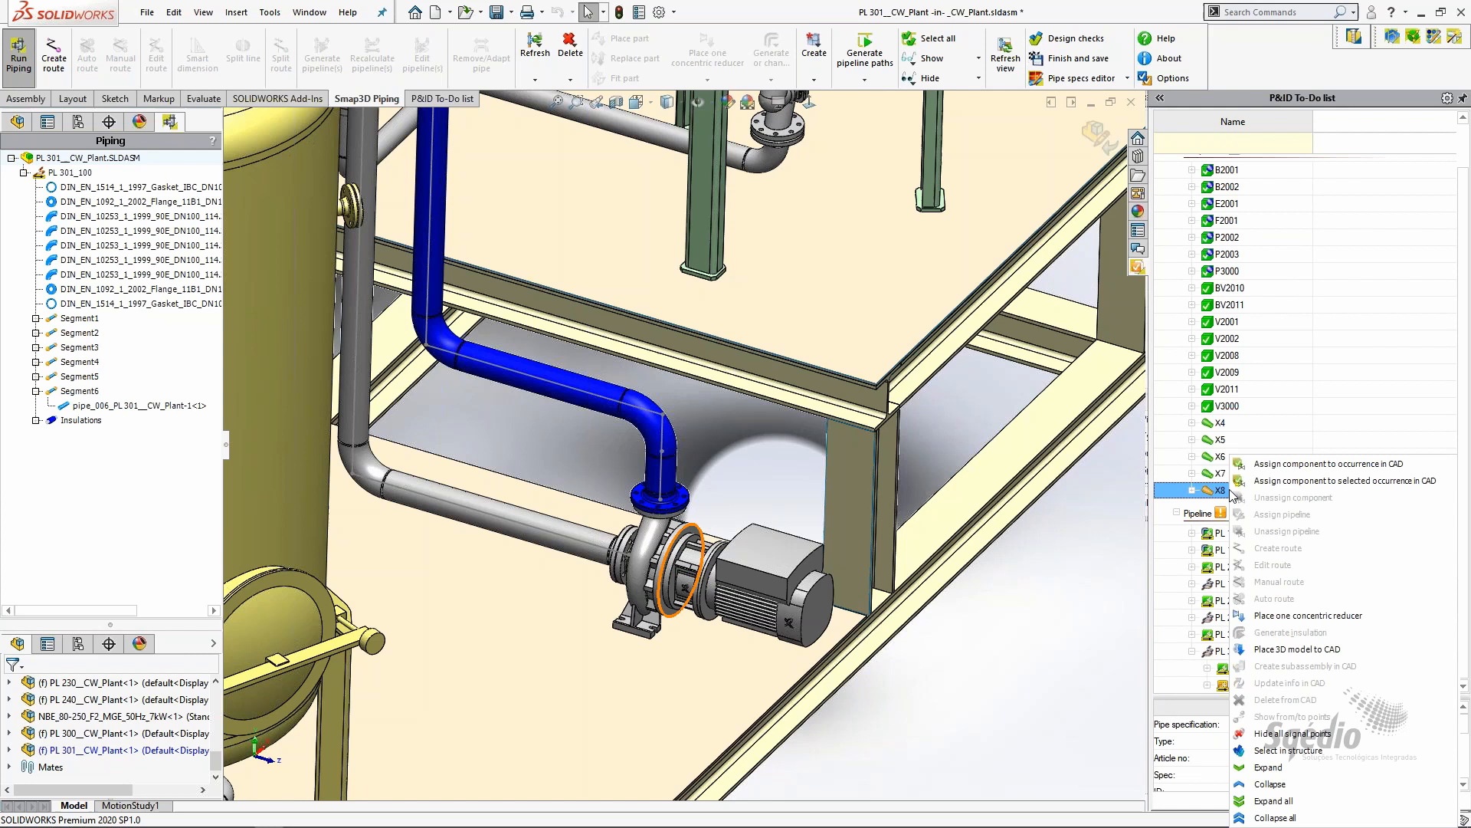
left_click(1329, 623)
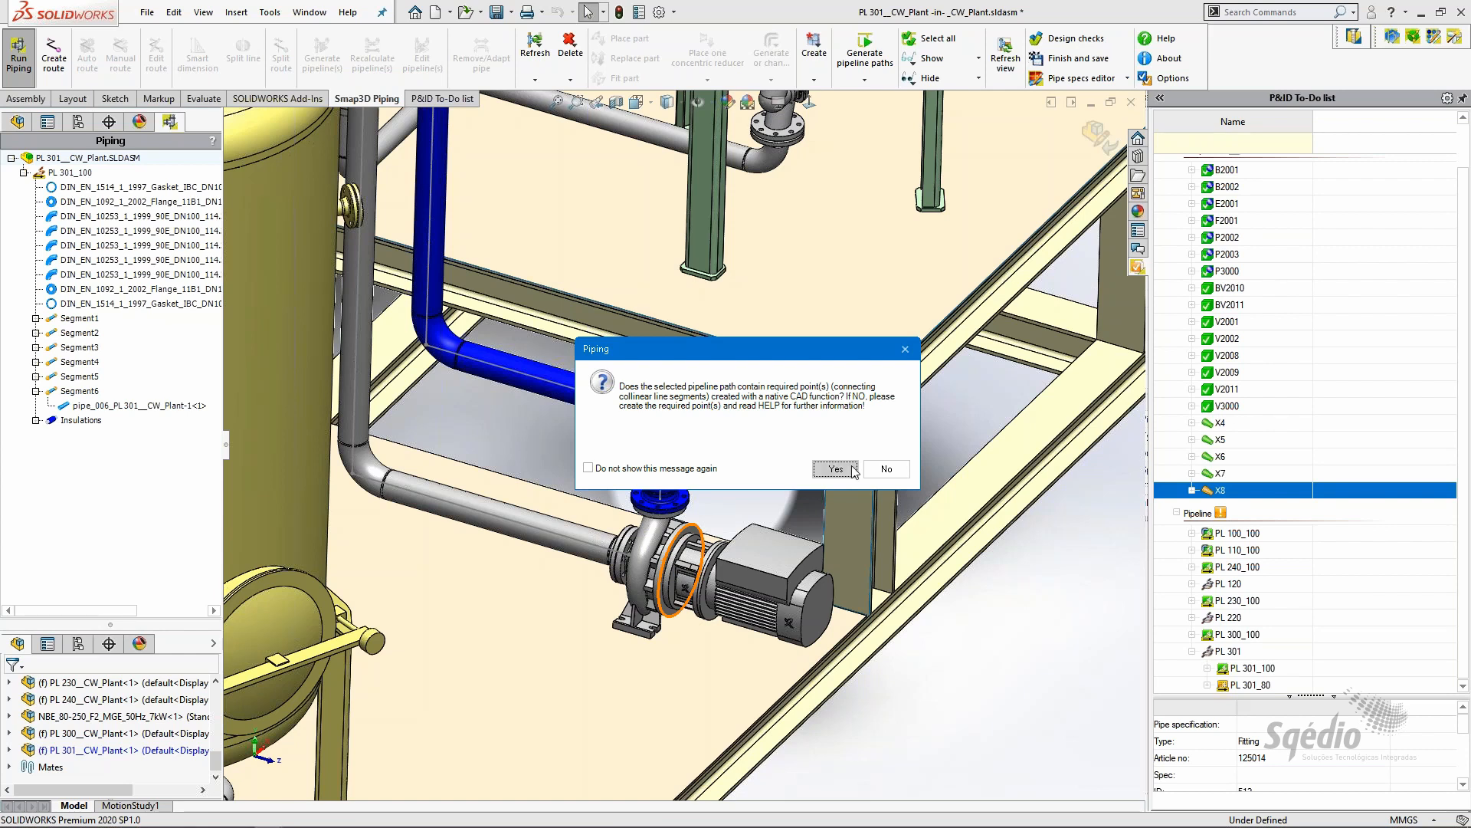
left_click(850, 469)
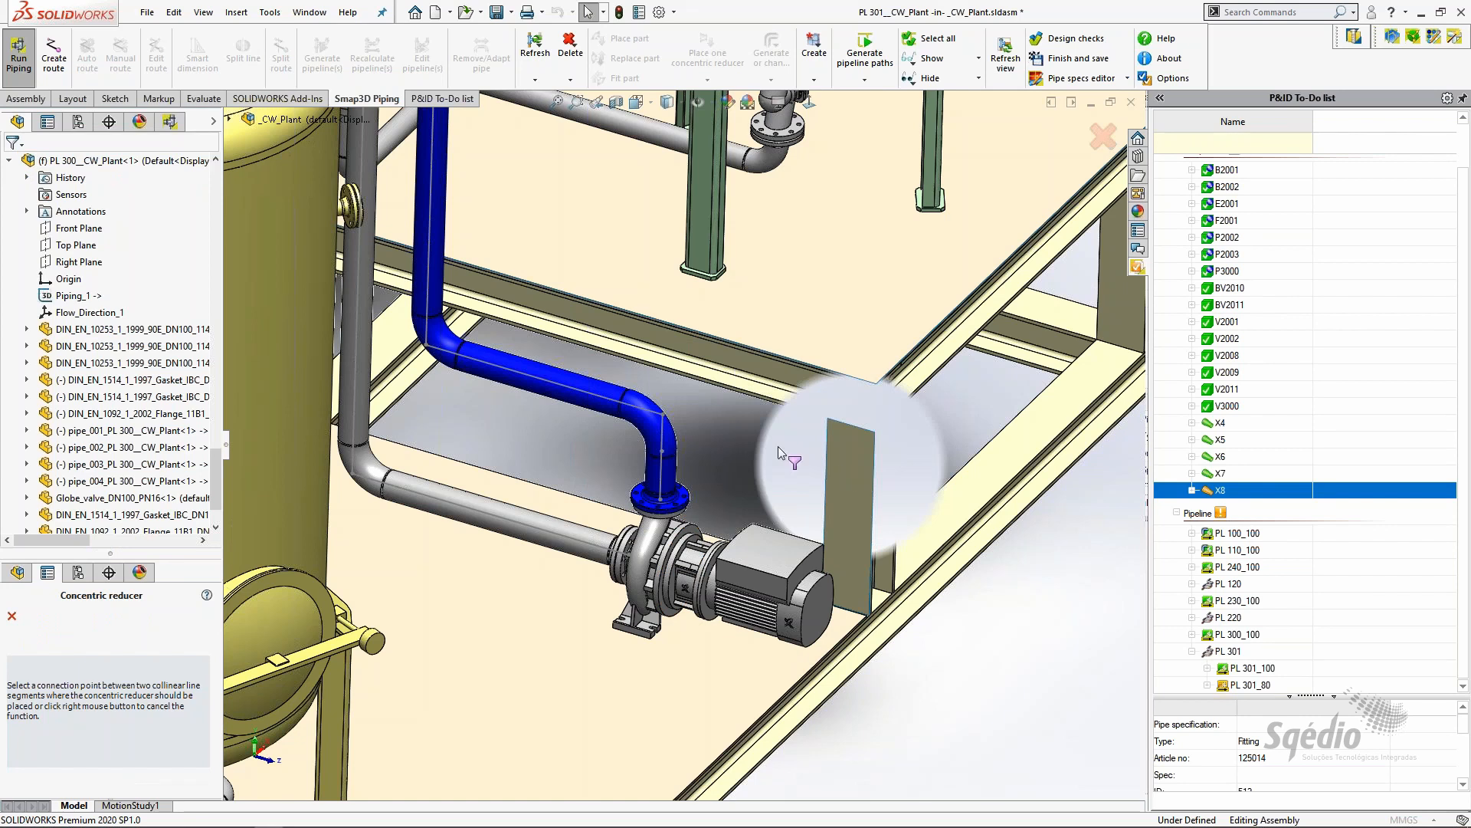
scroll(597, 465, "down", 5)
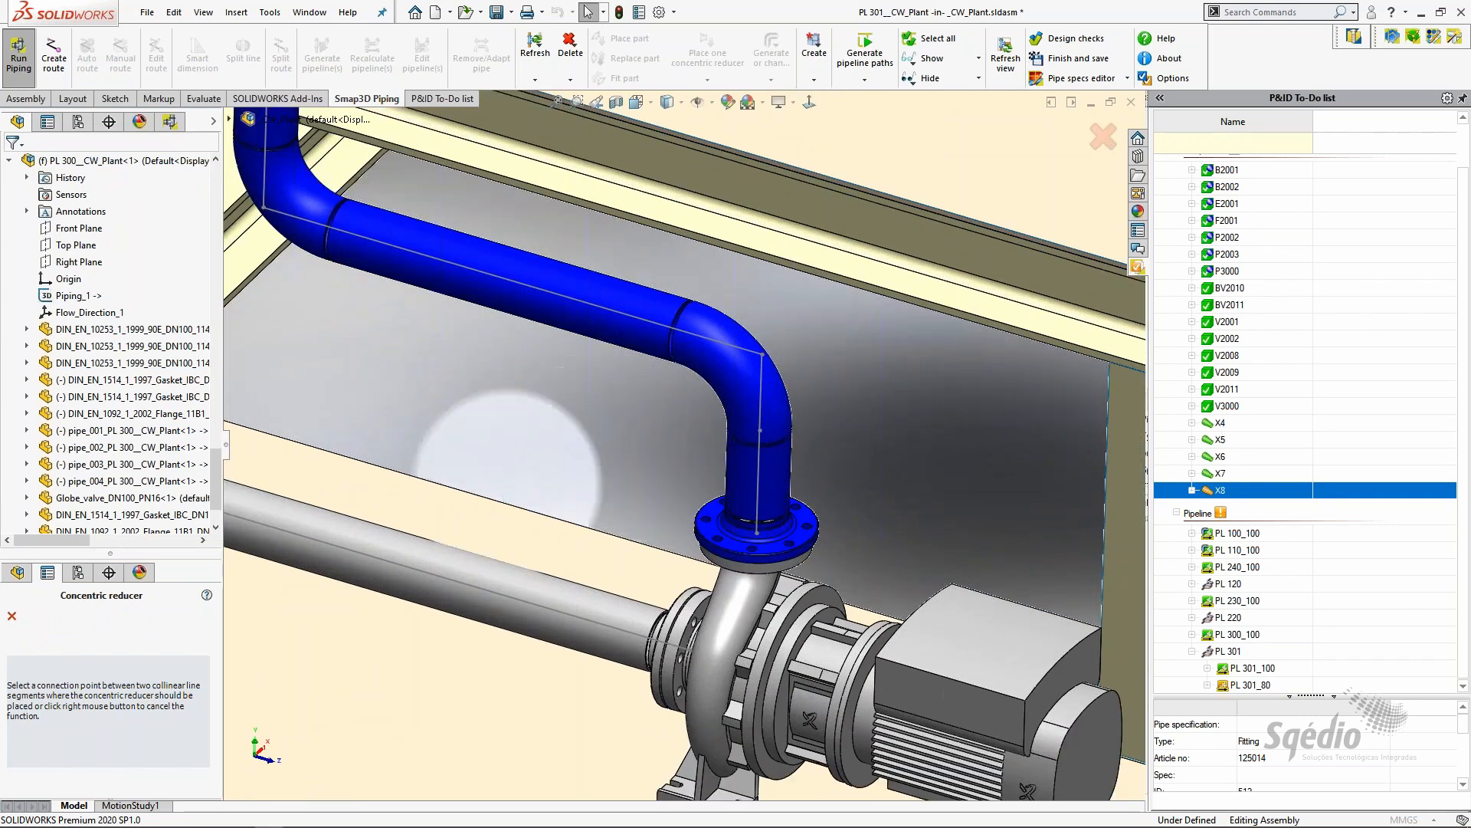
right_click(735, 453)
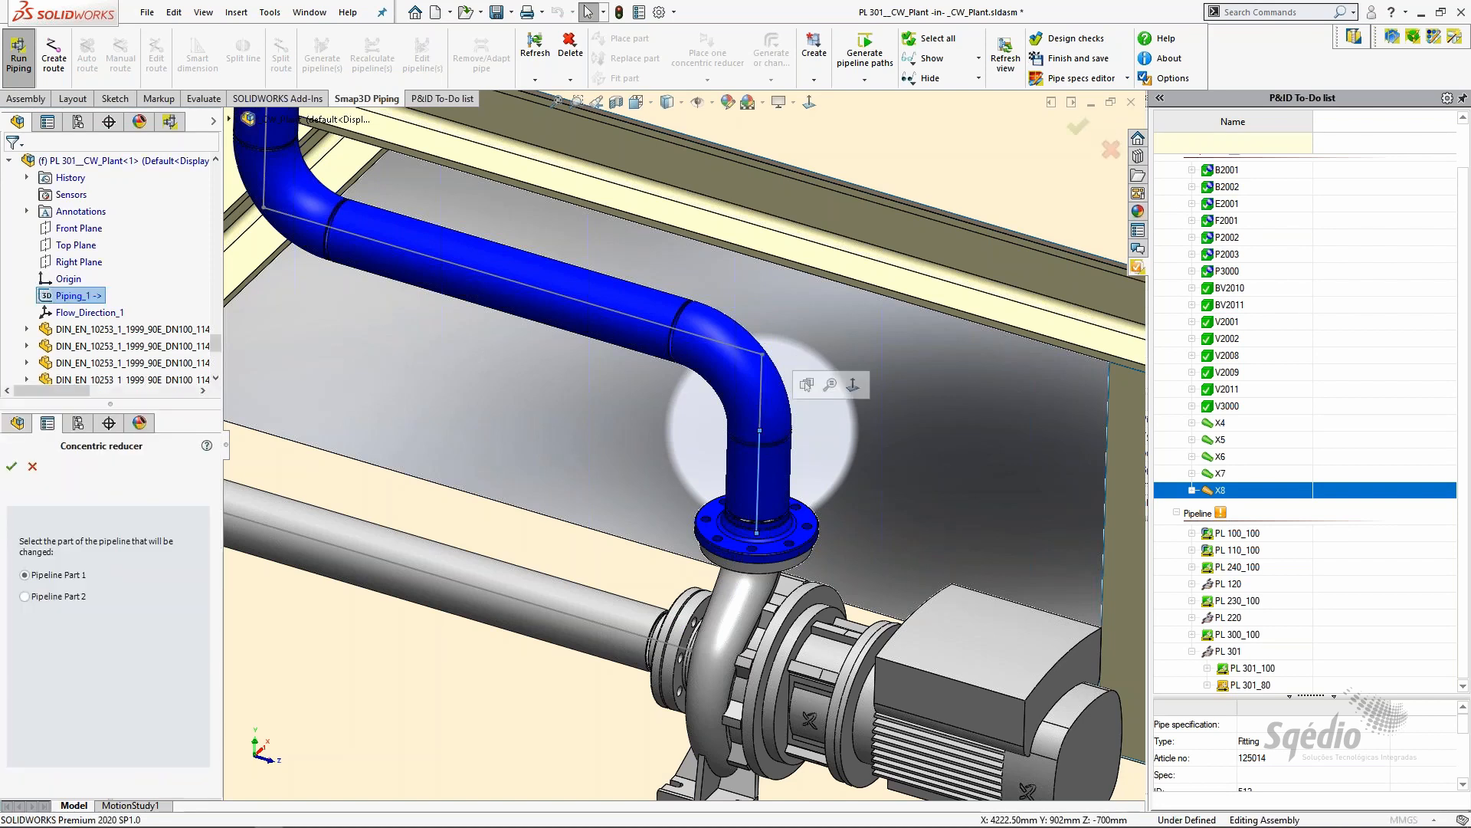
Choose Pipeline Part 1 as the section the reducer changes and confirm the selection
left_click(51, 575)
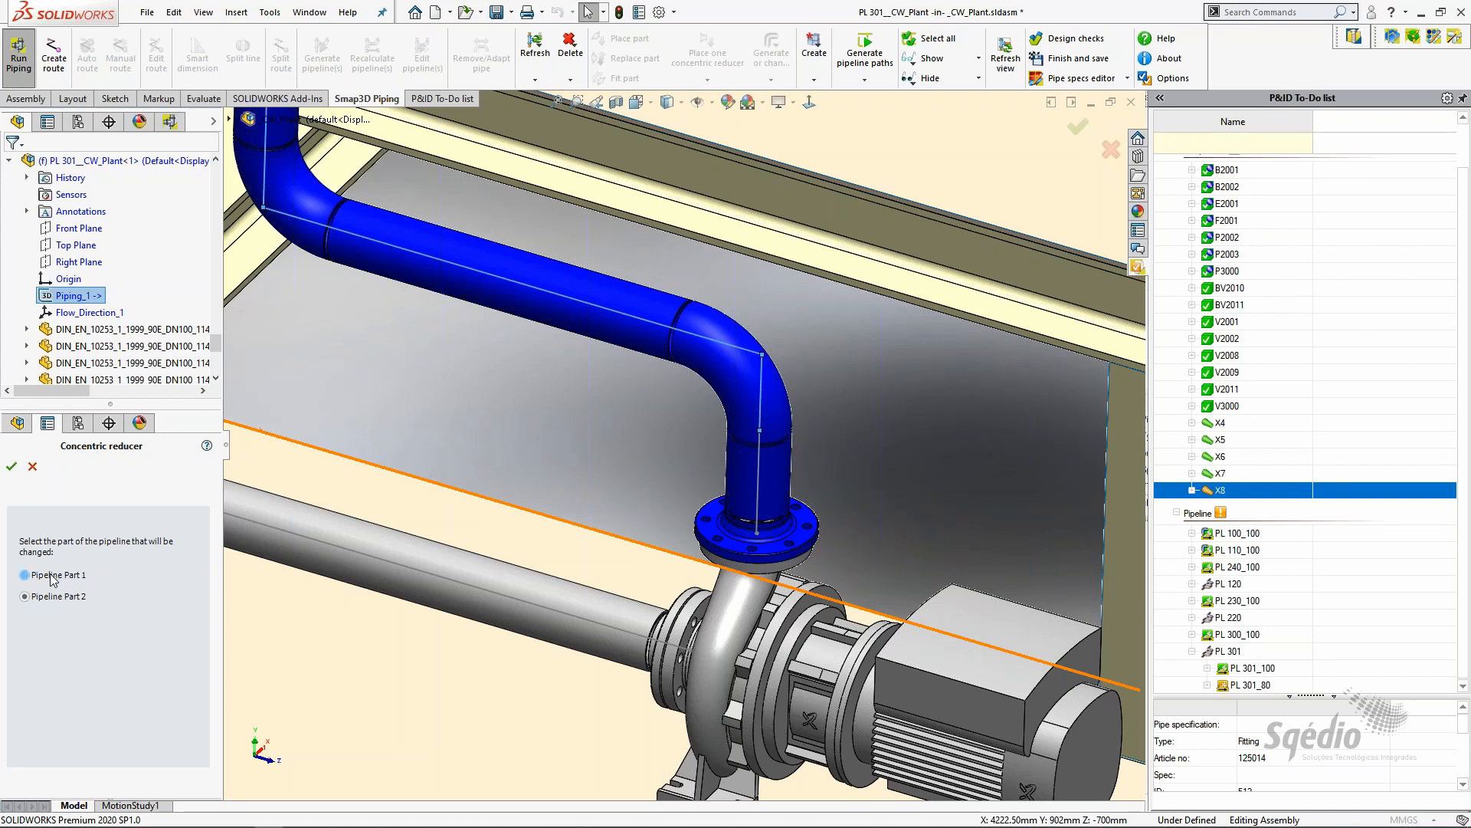
left_click(51, 576)
left_click(32, 467)
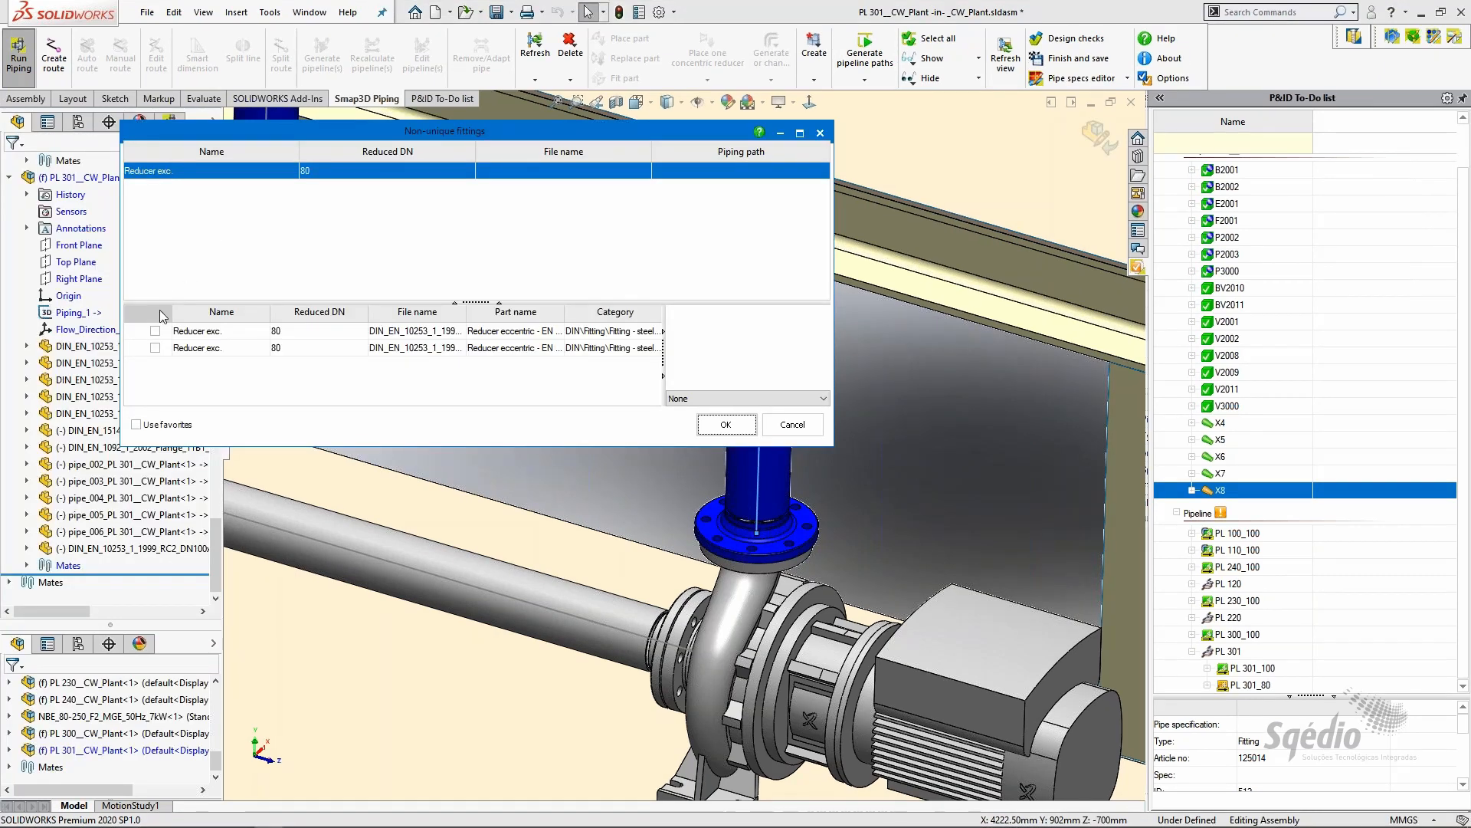
Place the first listed eccentric reducer with reduced DN 80 as fitting X8, accepting its component assignment and pipe specification
left_click(156, 331)
left_click(708, 423)
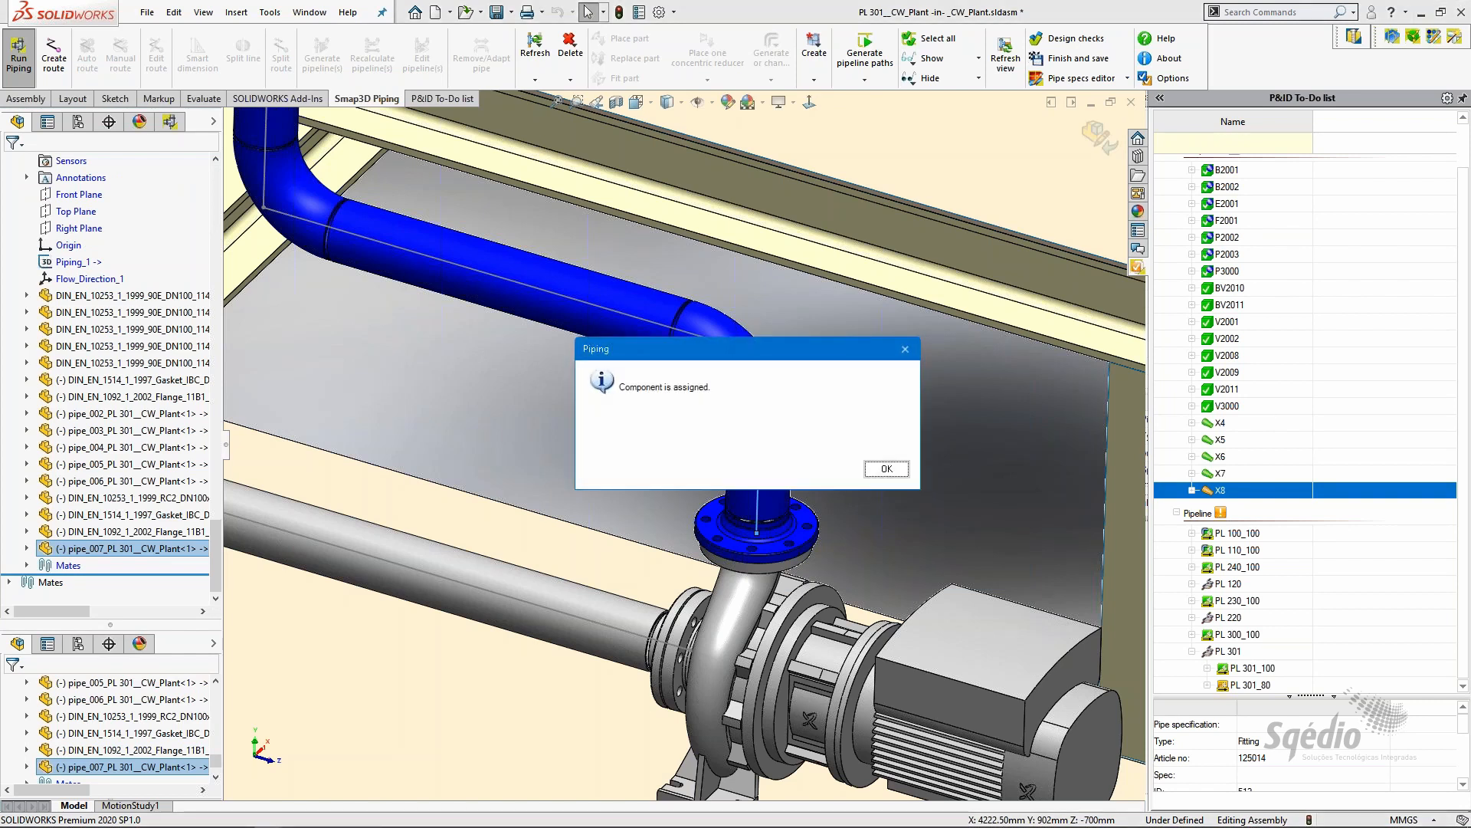
left_click(879, 469)
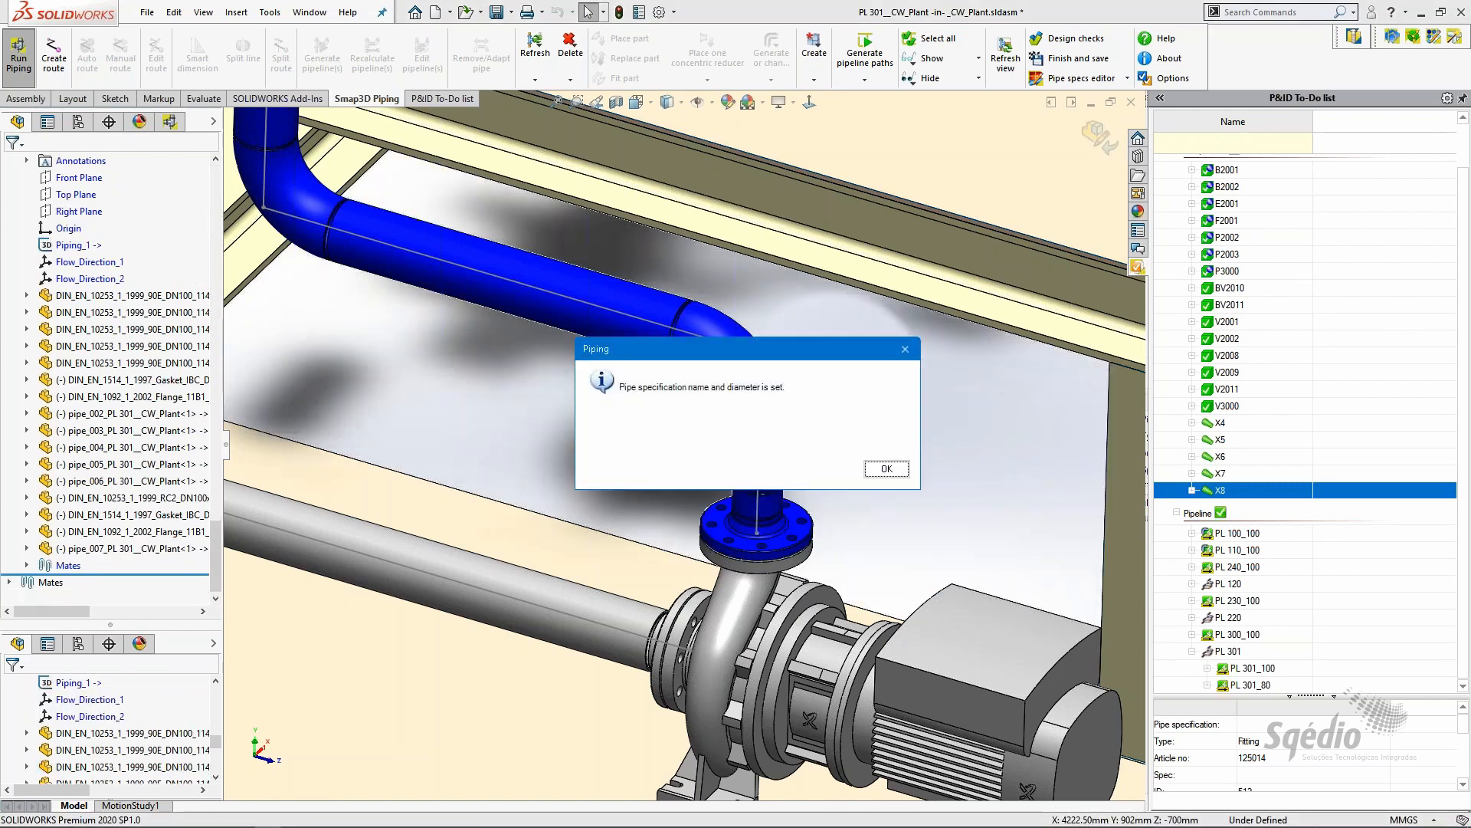
left_click(882, 468)
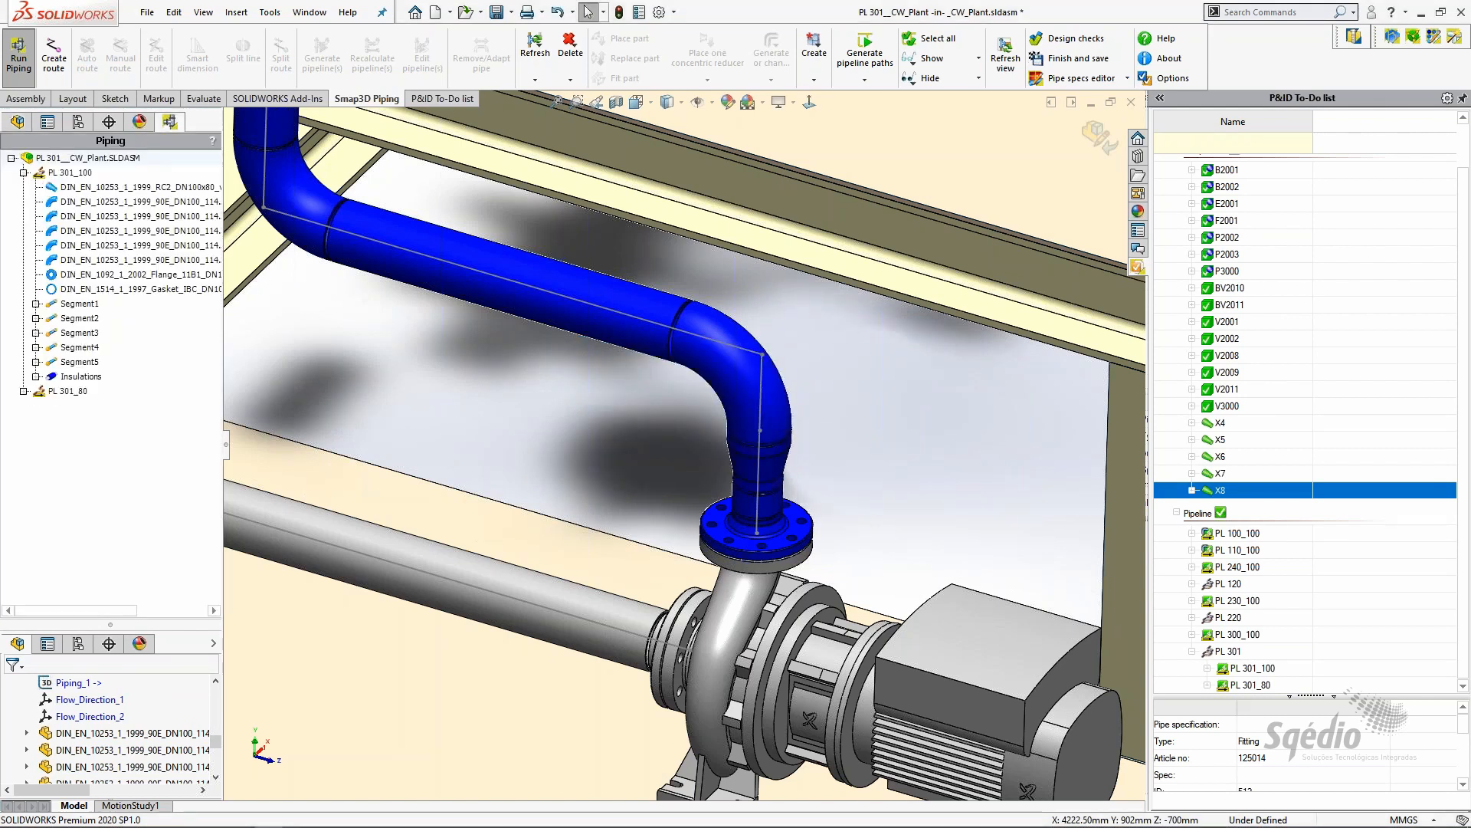
Examine the placed reducer X8 and its pipe joints up close, as well as the PL 301 route within the whole plant
middle_click_drag(749, 484, 720, 418)
scroll(870, 204, "down", 3)
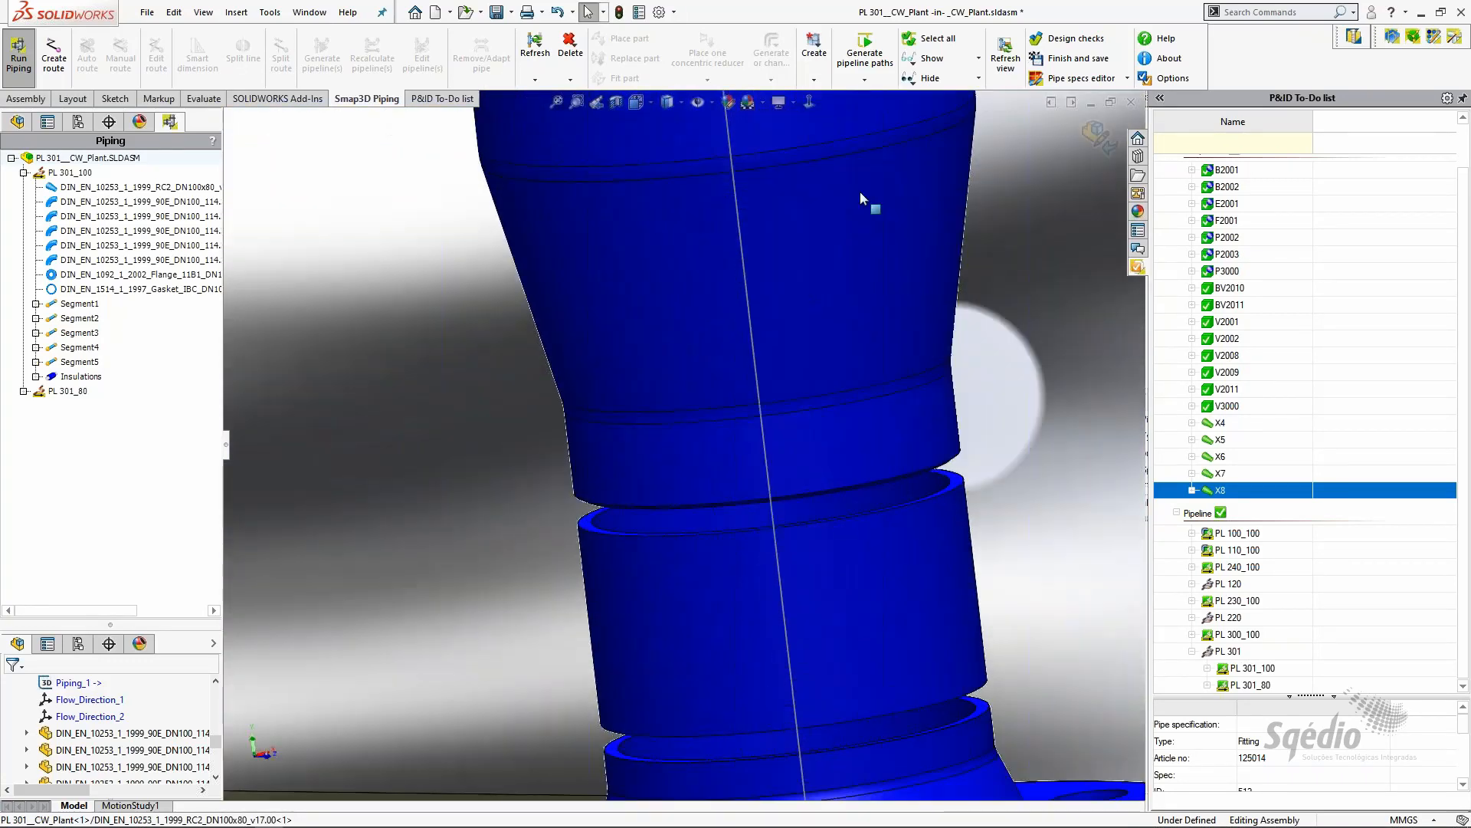
scroll(781, 414, "up", 10)
scroll(638, 344, "up", 5)
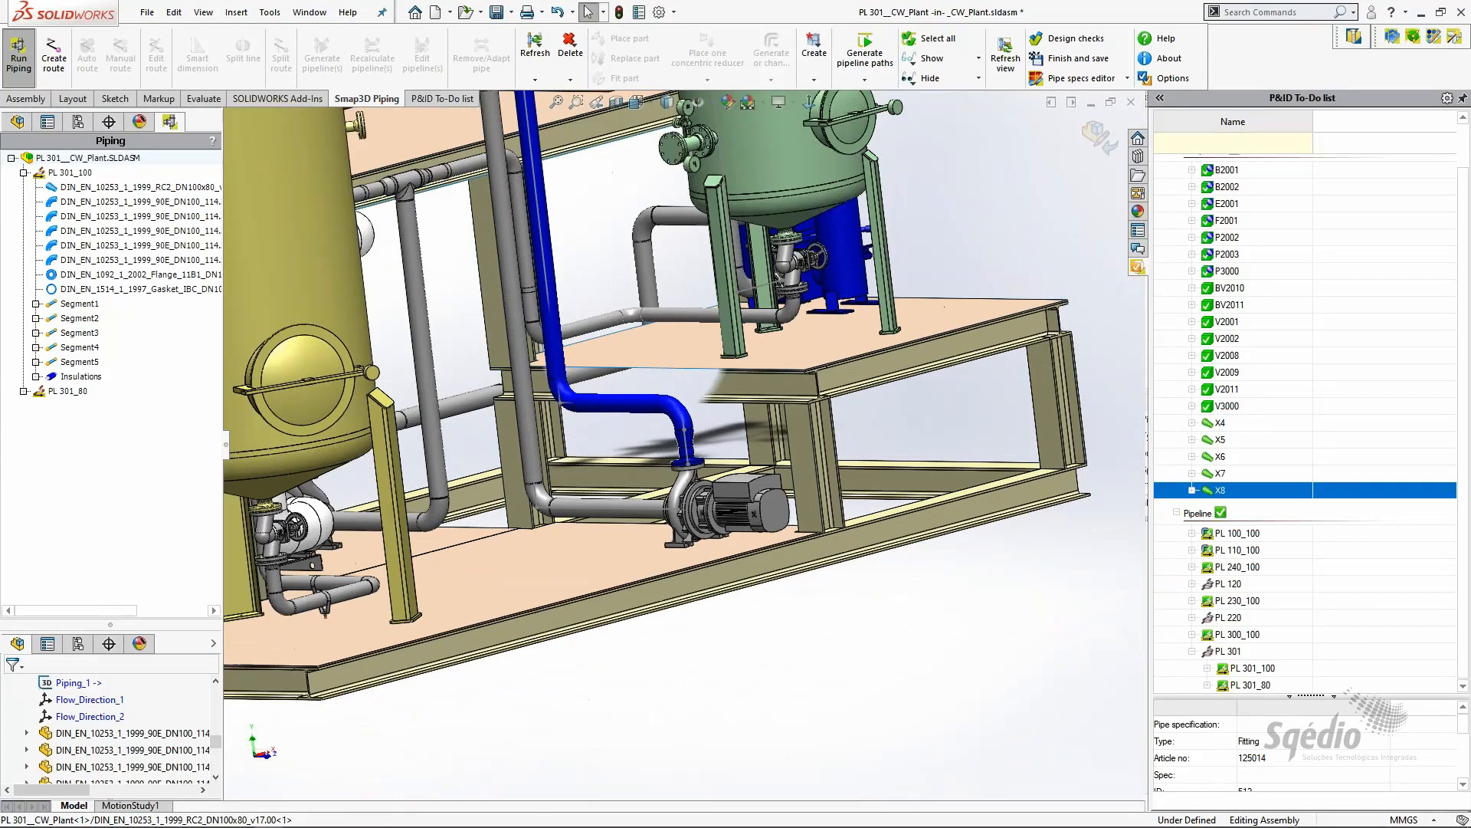
middle_click_drag(637, 345, 515, 282)
scroll(628, 355, "up", 2)
scroll(628, 354, "up", 1)
scroll(567, 344, "up", 1)
Collapse the Pipeline and Component groups in the P&ID to-do list and save the plant assembly
left_click(1175, 514)
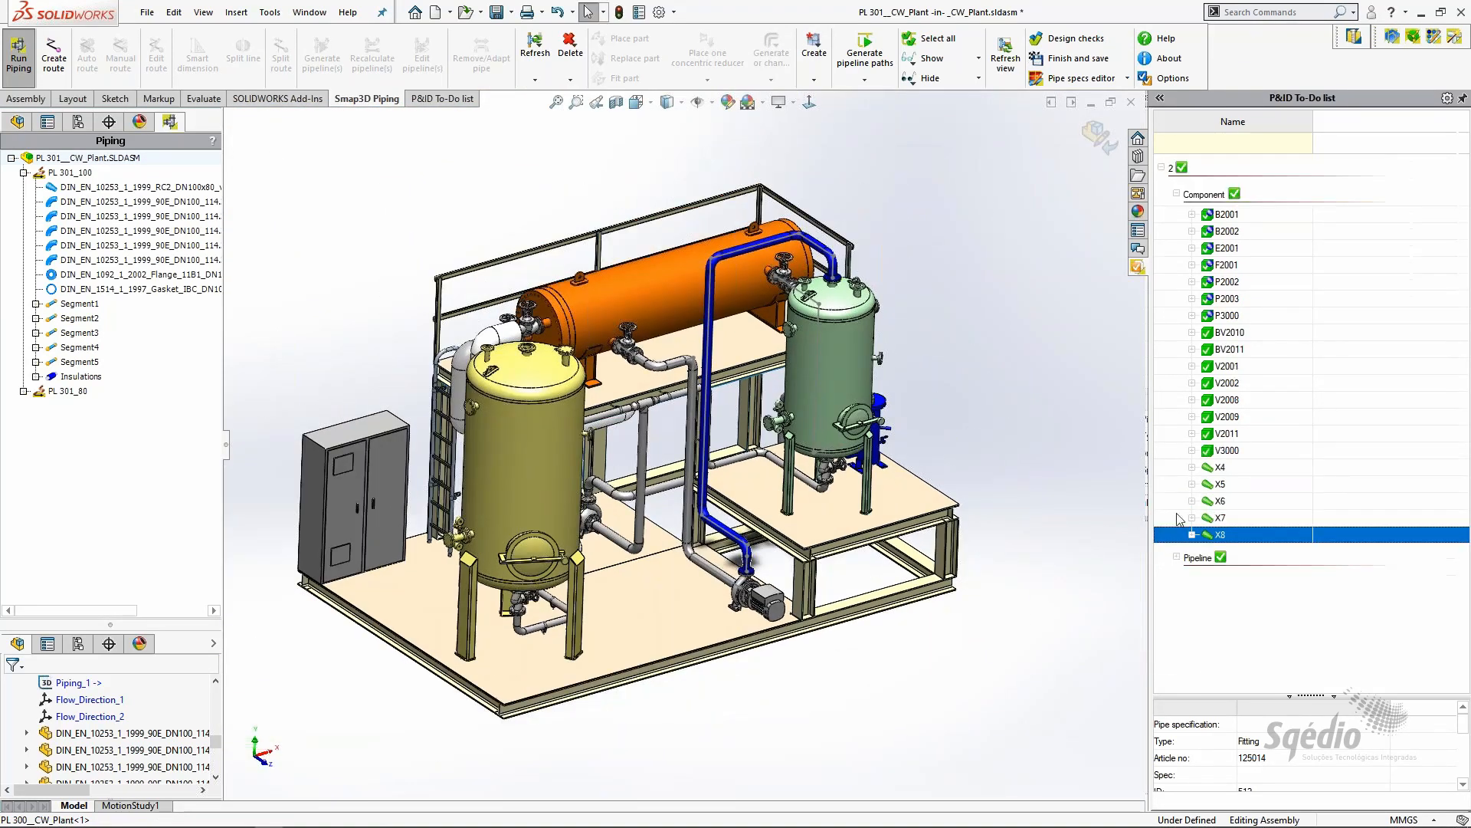
left_click(1177, 195)
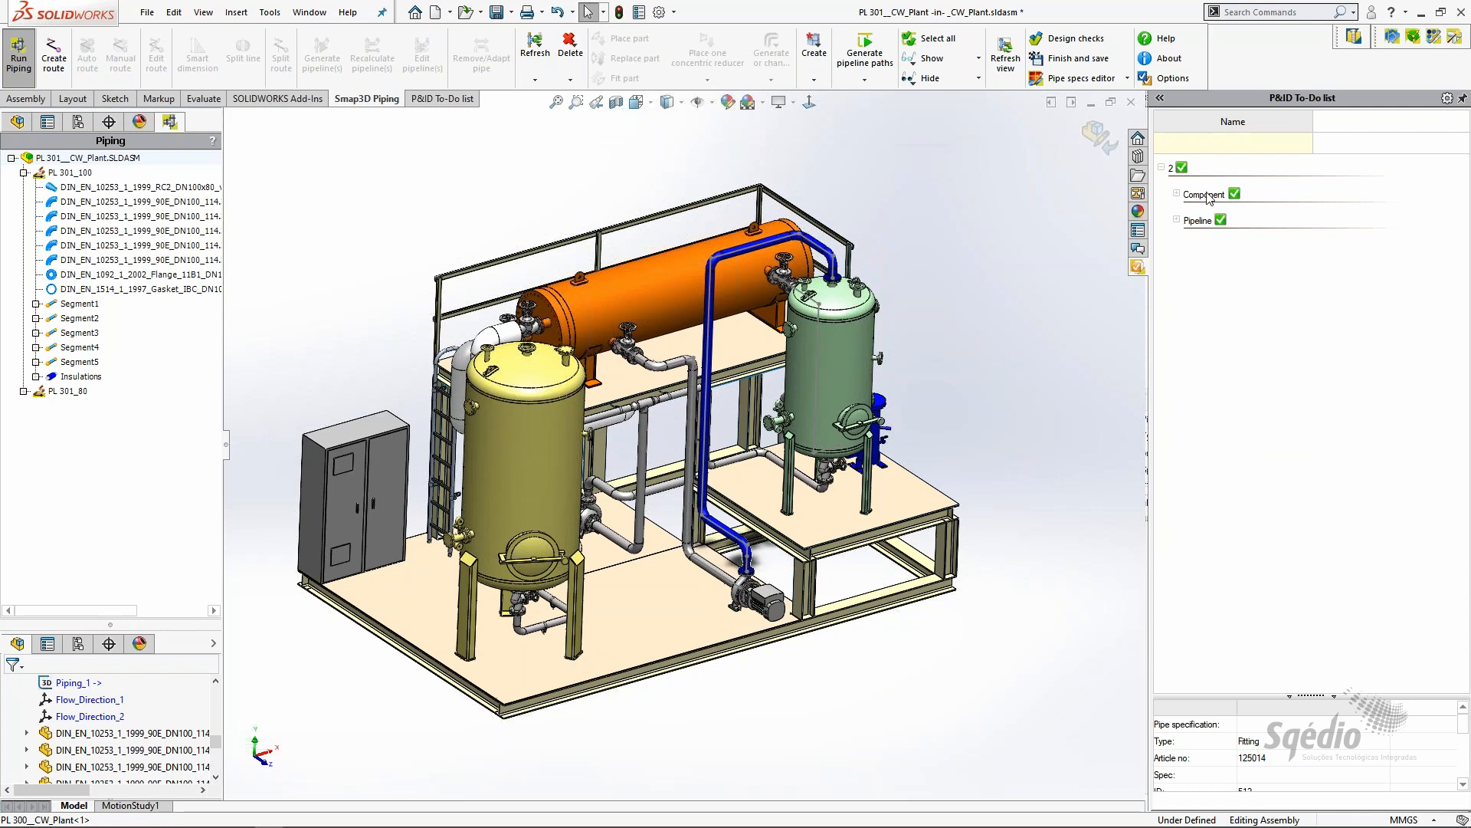
key("ctrl+s")
left_click(321, 236)
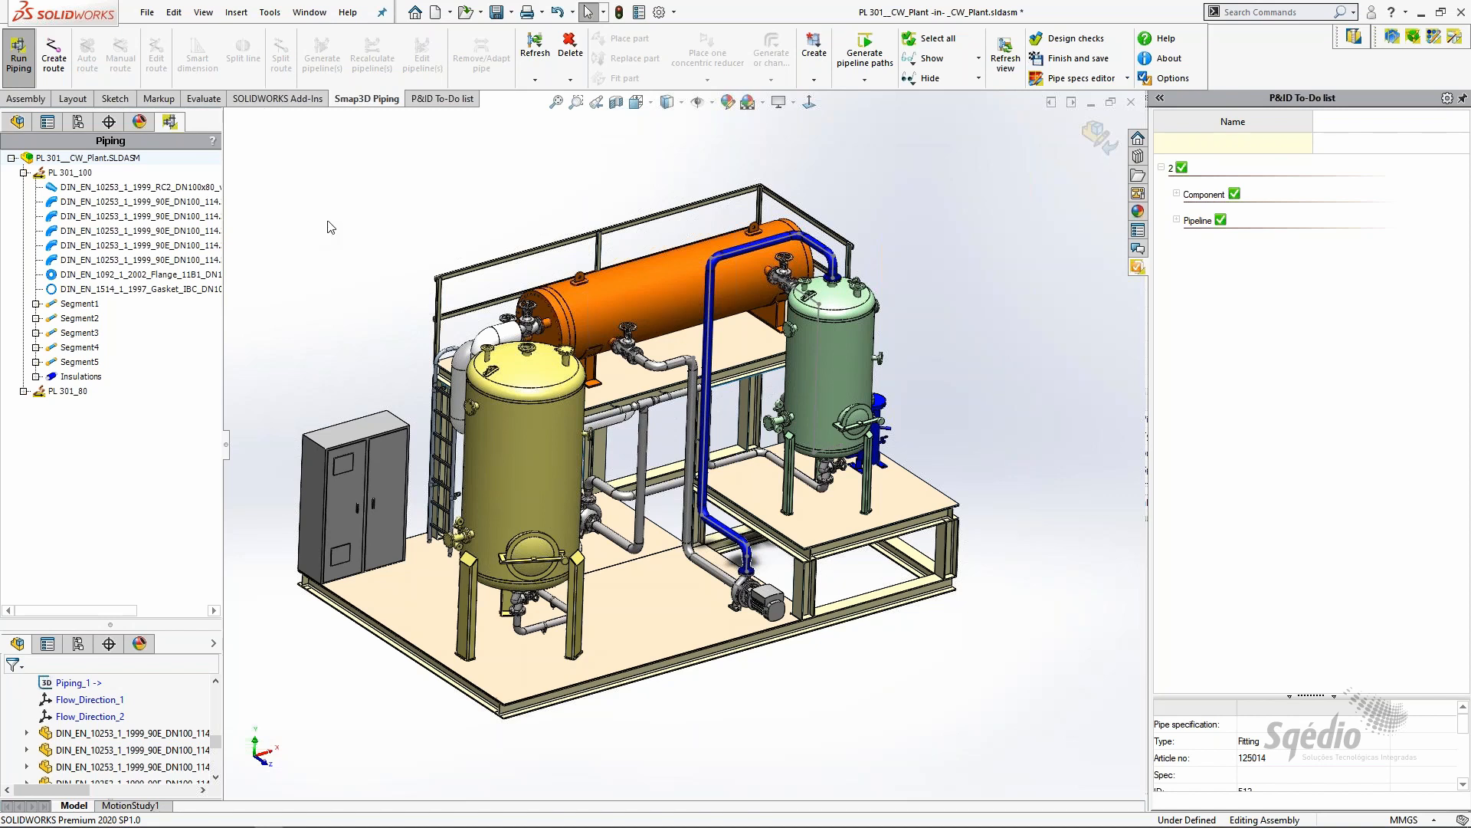
Review the pipelines in the P&ID to-do list, checking the entries under PL 301_80
scroll(762, 367, "down", 2)
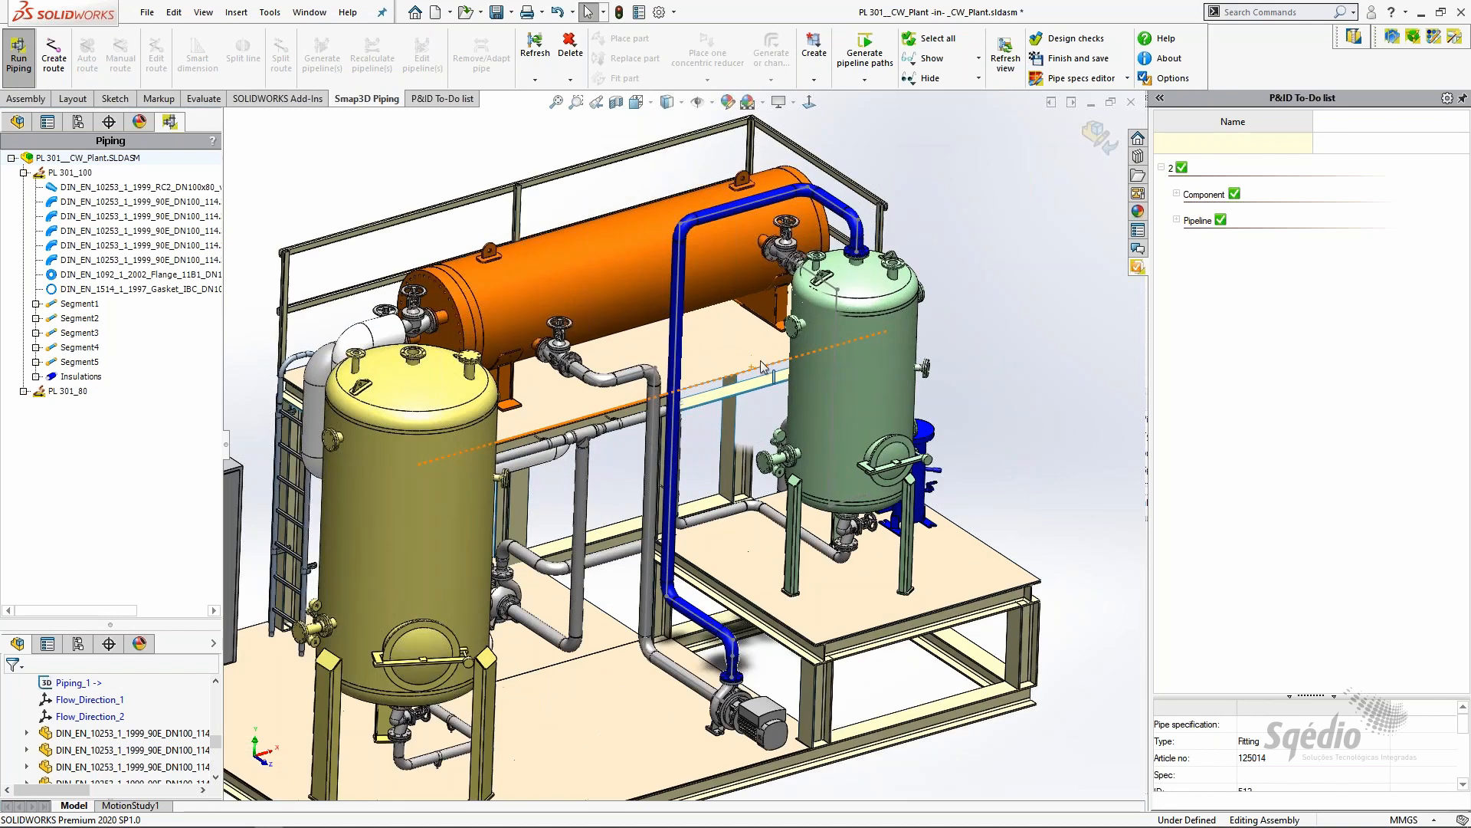
left_click(1177, 220)
left_click(1209, 392)
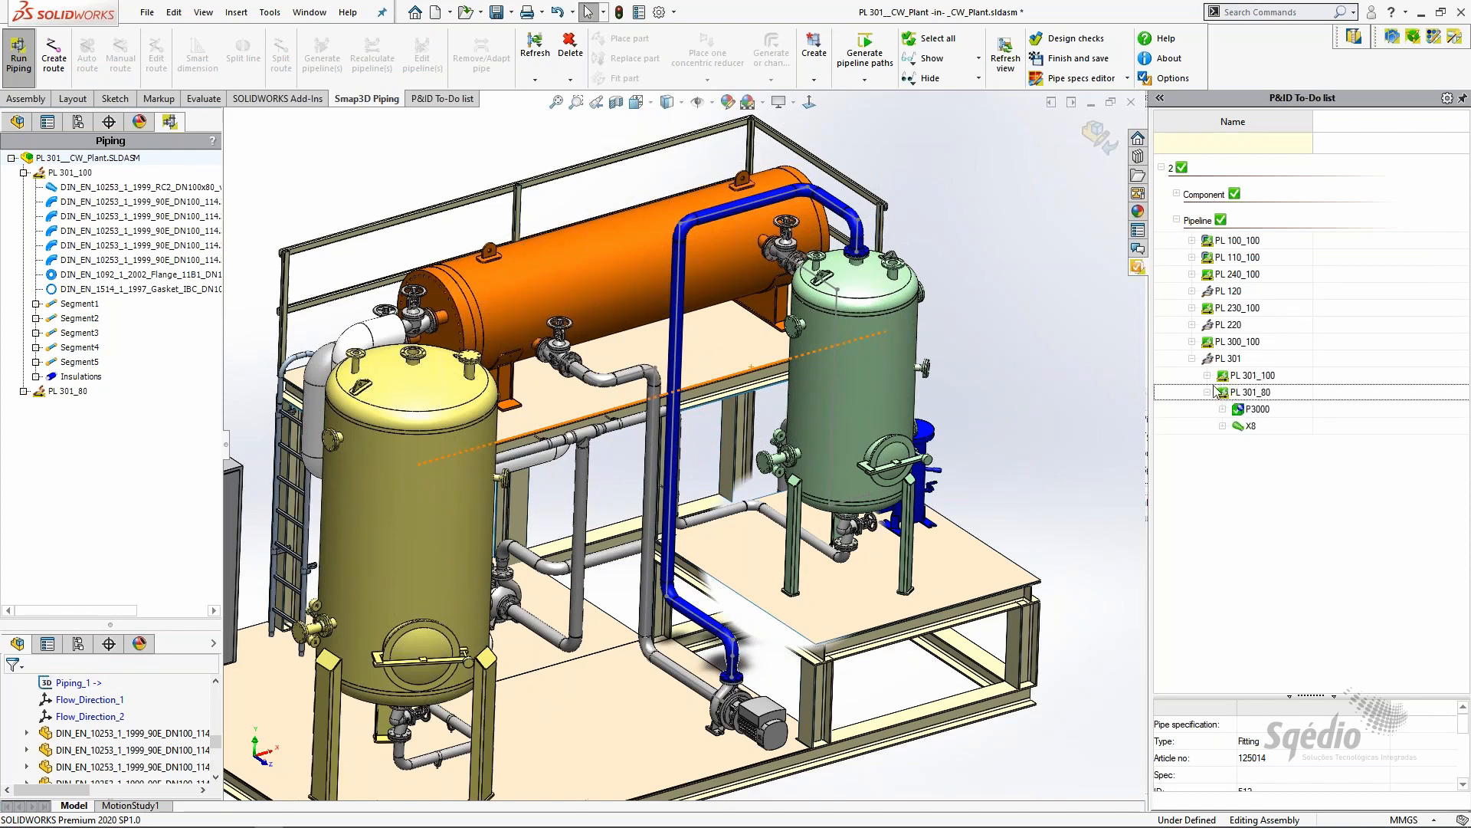
left_click(1207, 393)
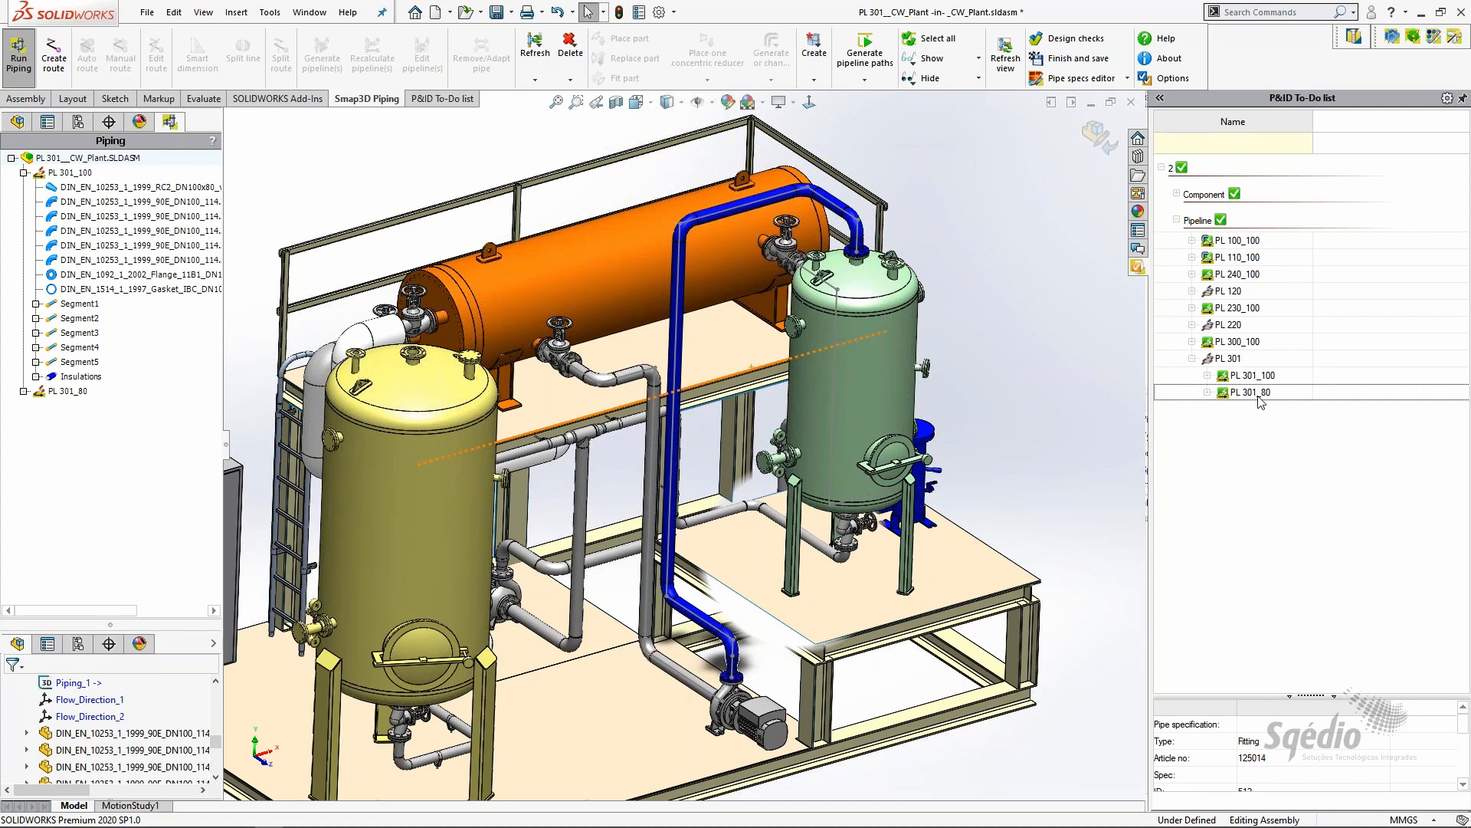